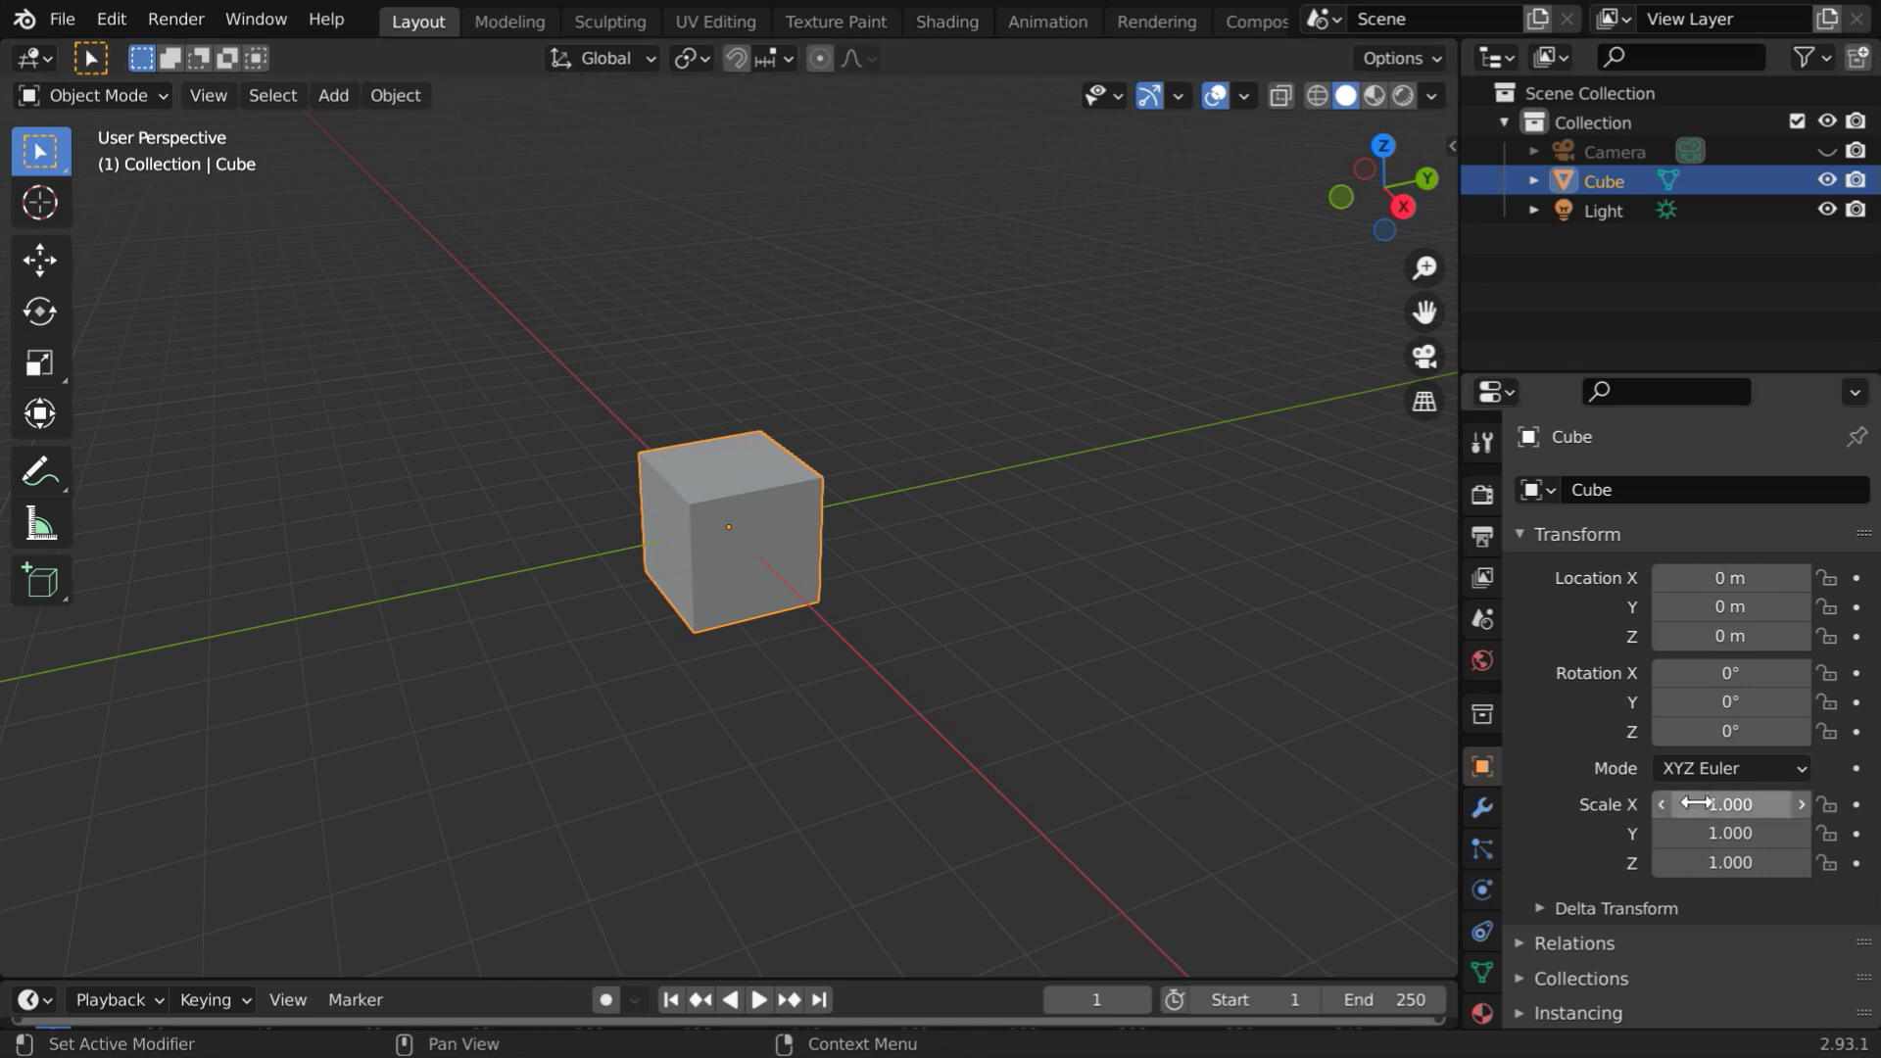
Scale the cube to 6 on X and Y and to 3 on Z
left_click_drag(1766, 805, 1767, 803)
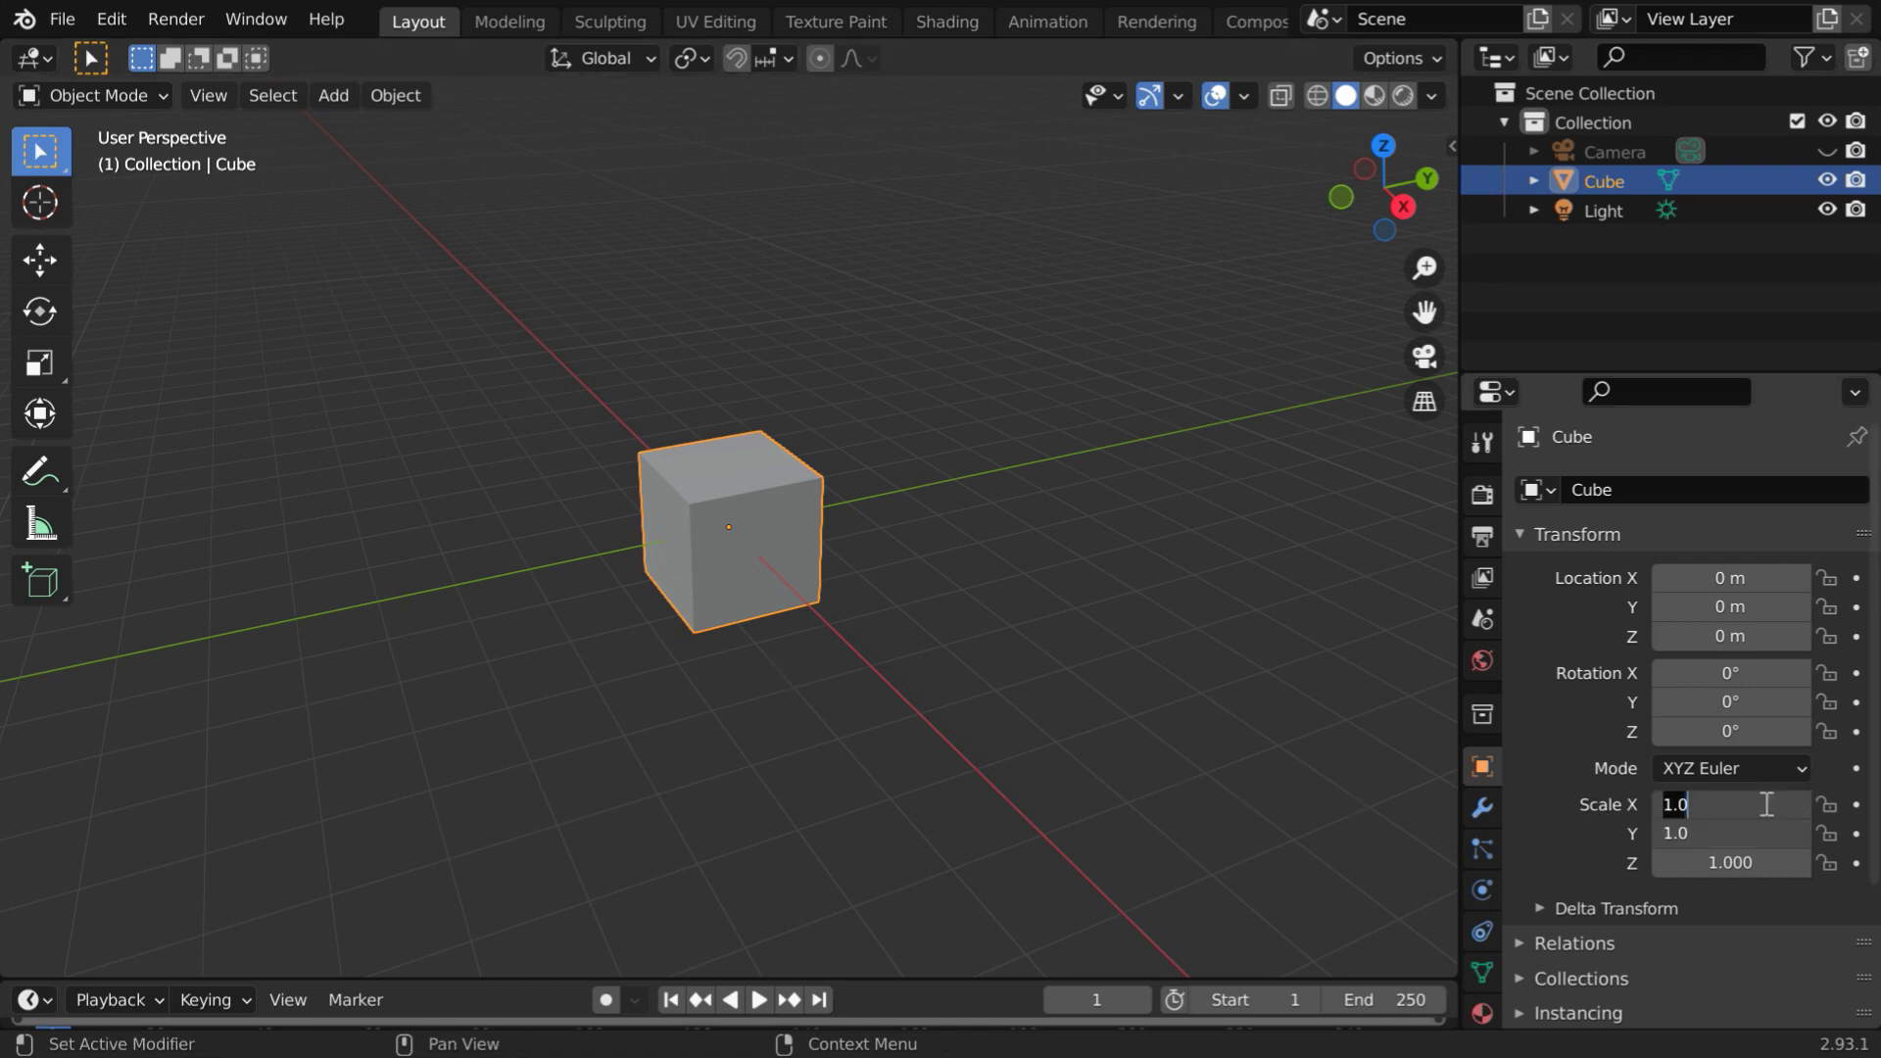
type("6")
key("Return")
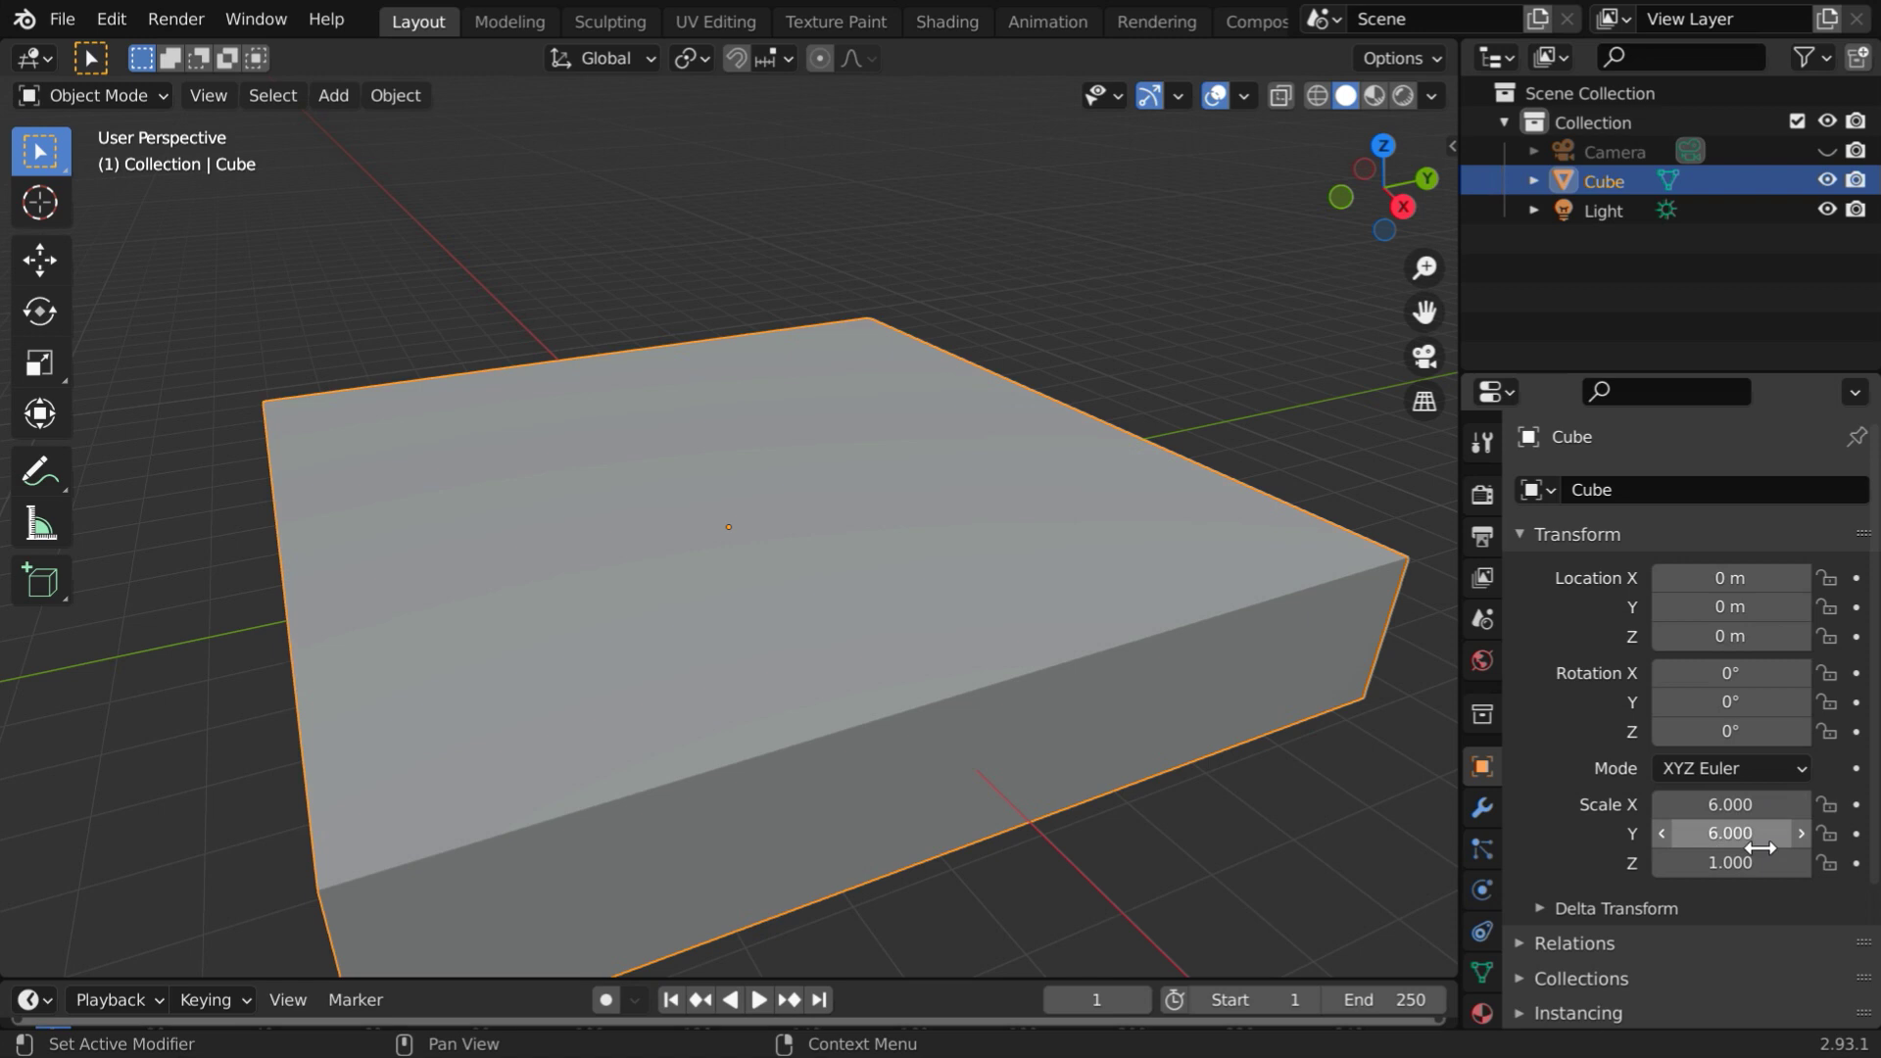
left_click(1731, 862)
type("3")
key("Return")
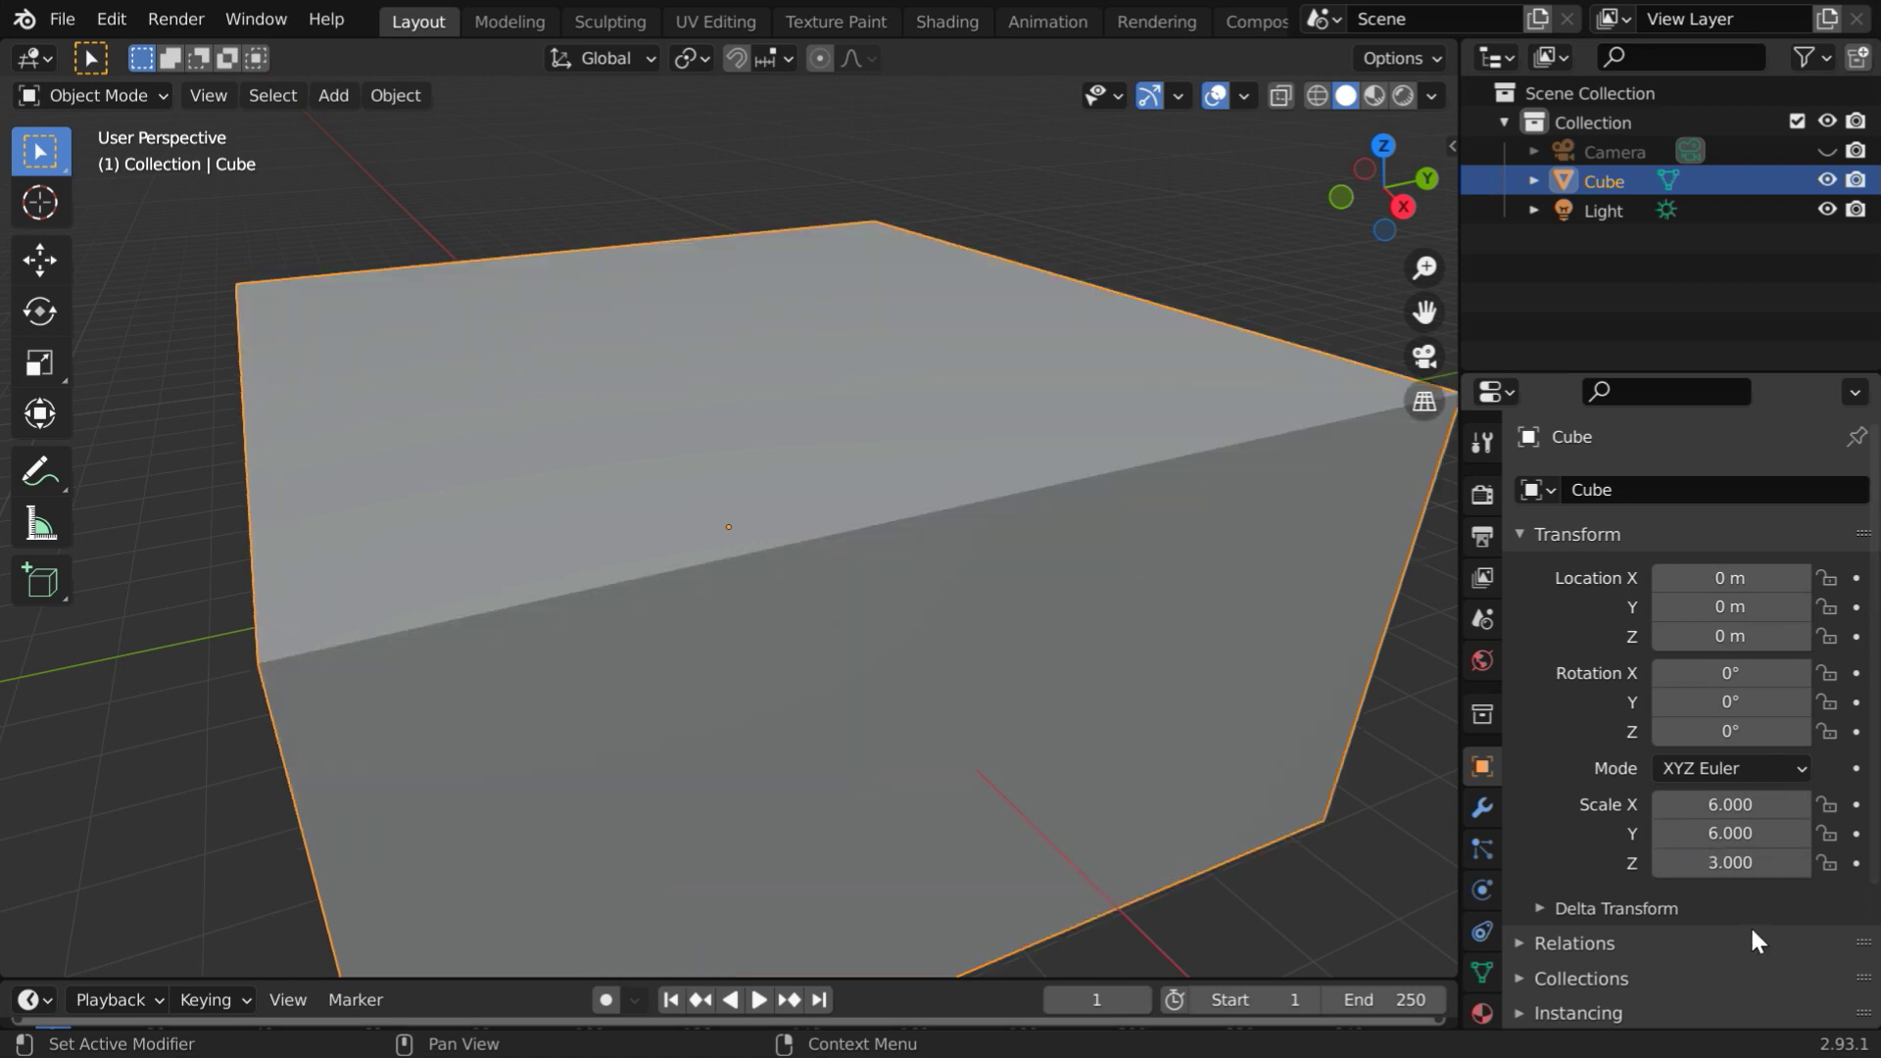
Add Fluid physics to the scaled cube and set its fluid type to Domain
scroll(614, 623, "down", 4)
middle_click_drag(612, 637, 721, 631)
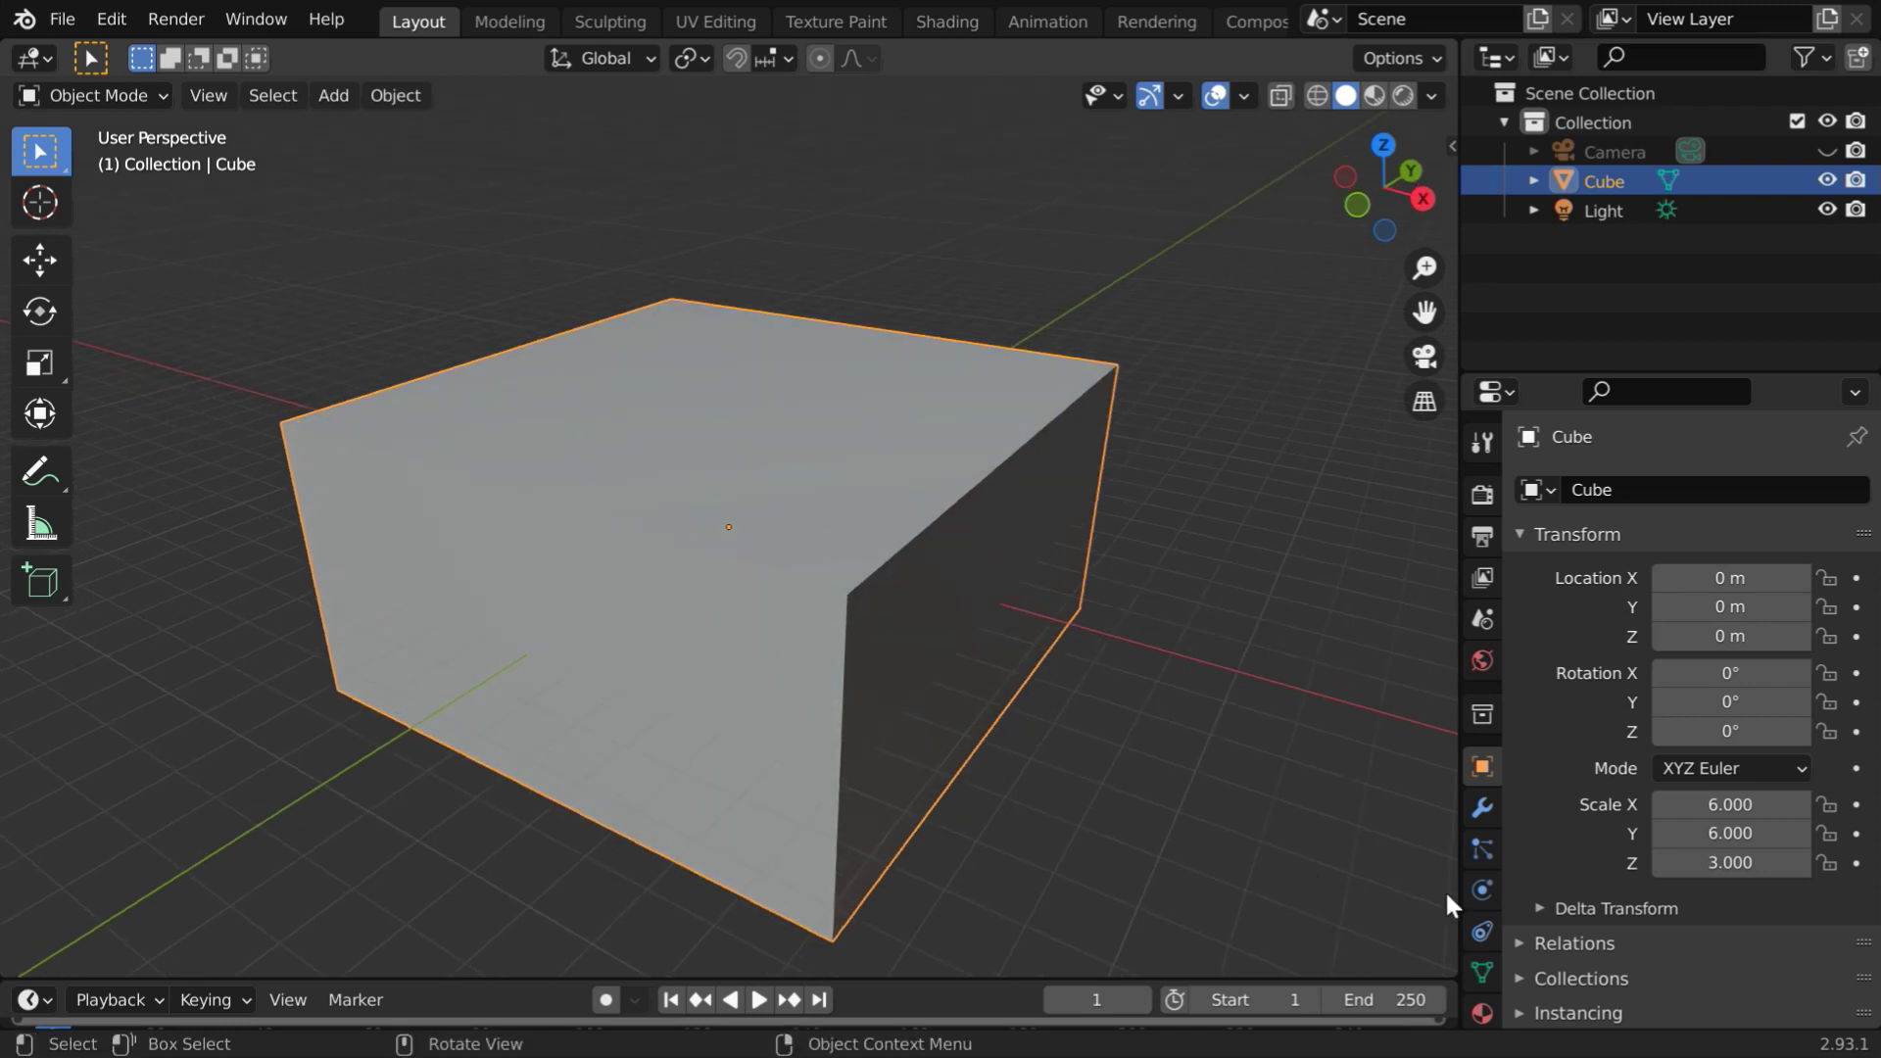
left_click(1482, 890)
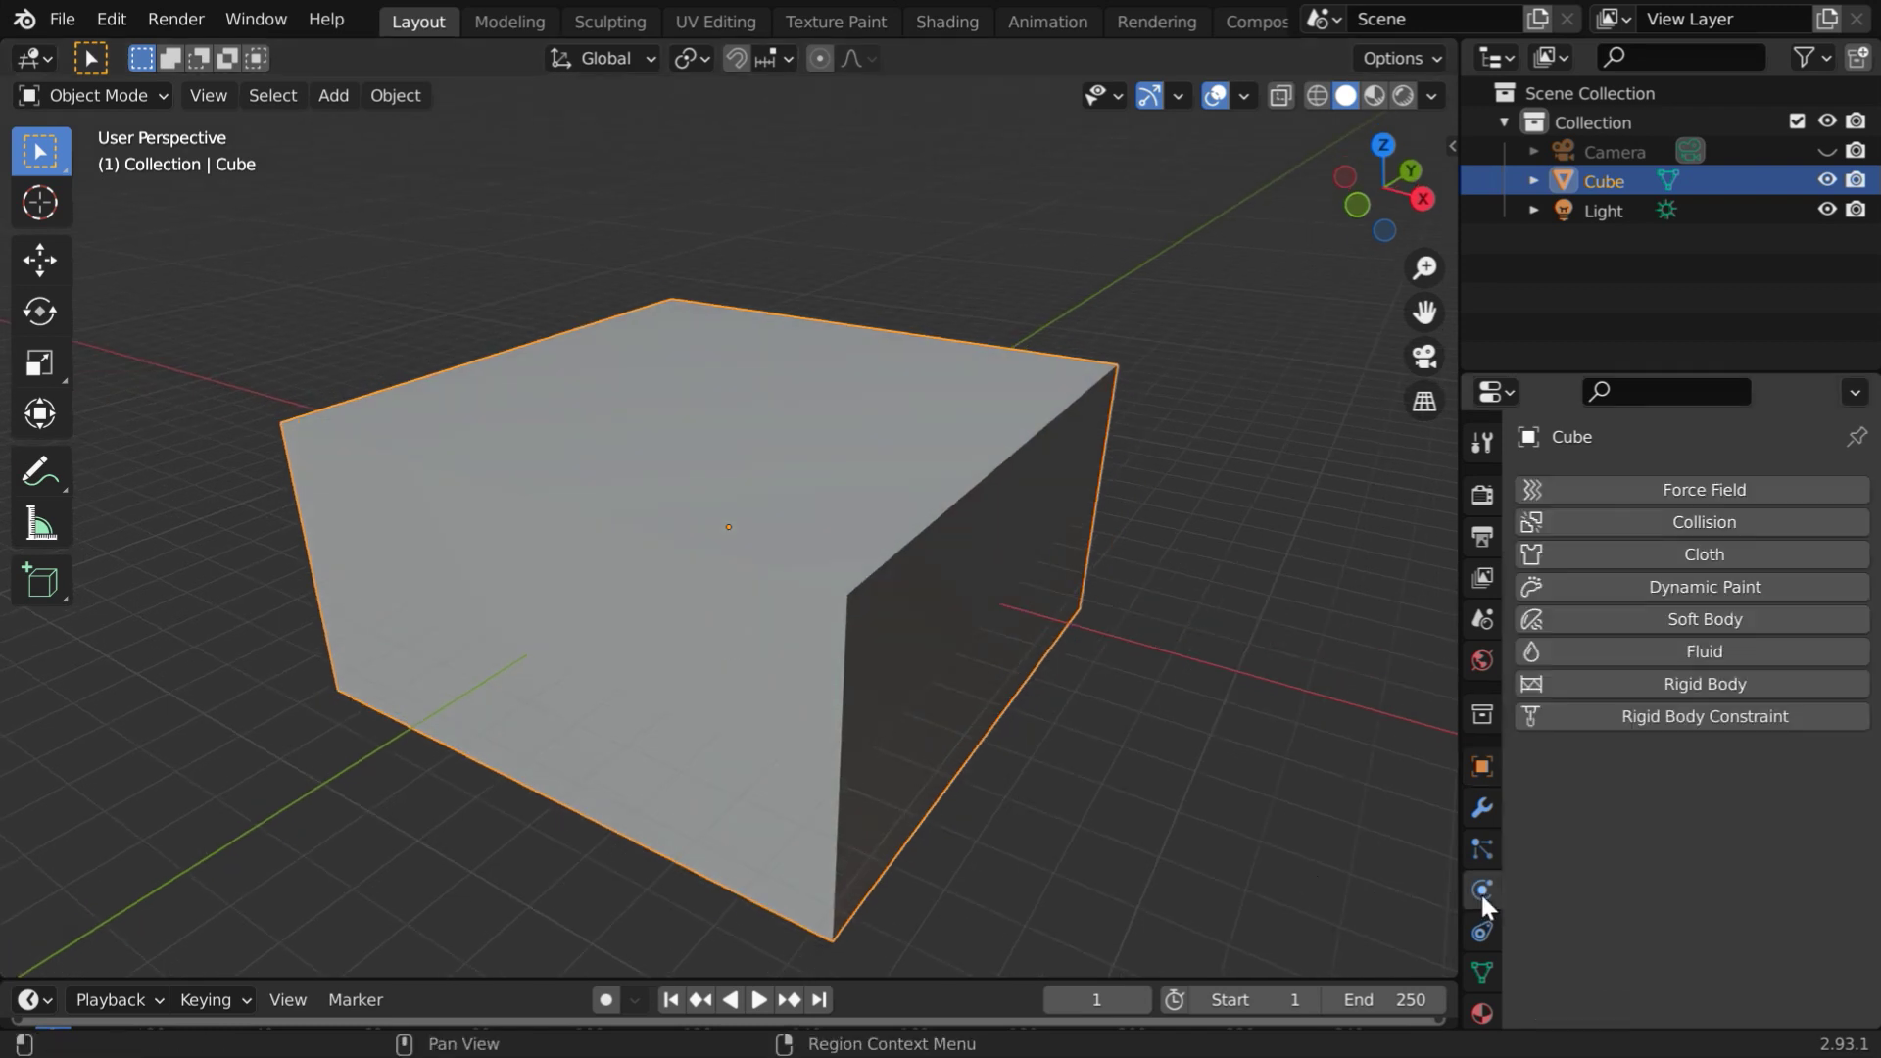
left_click(1717, 653)
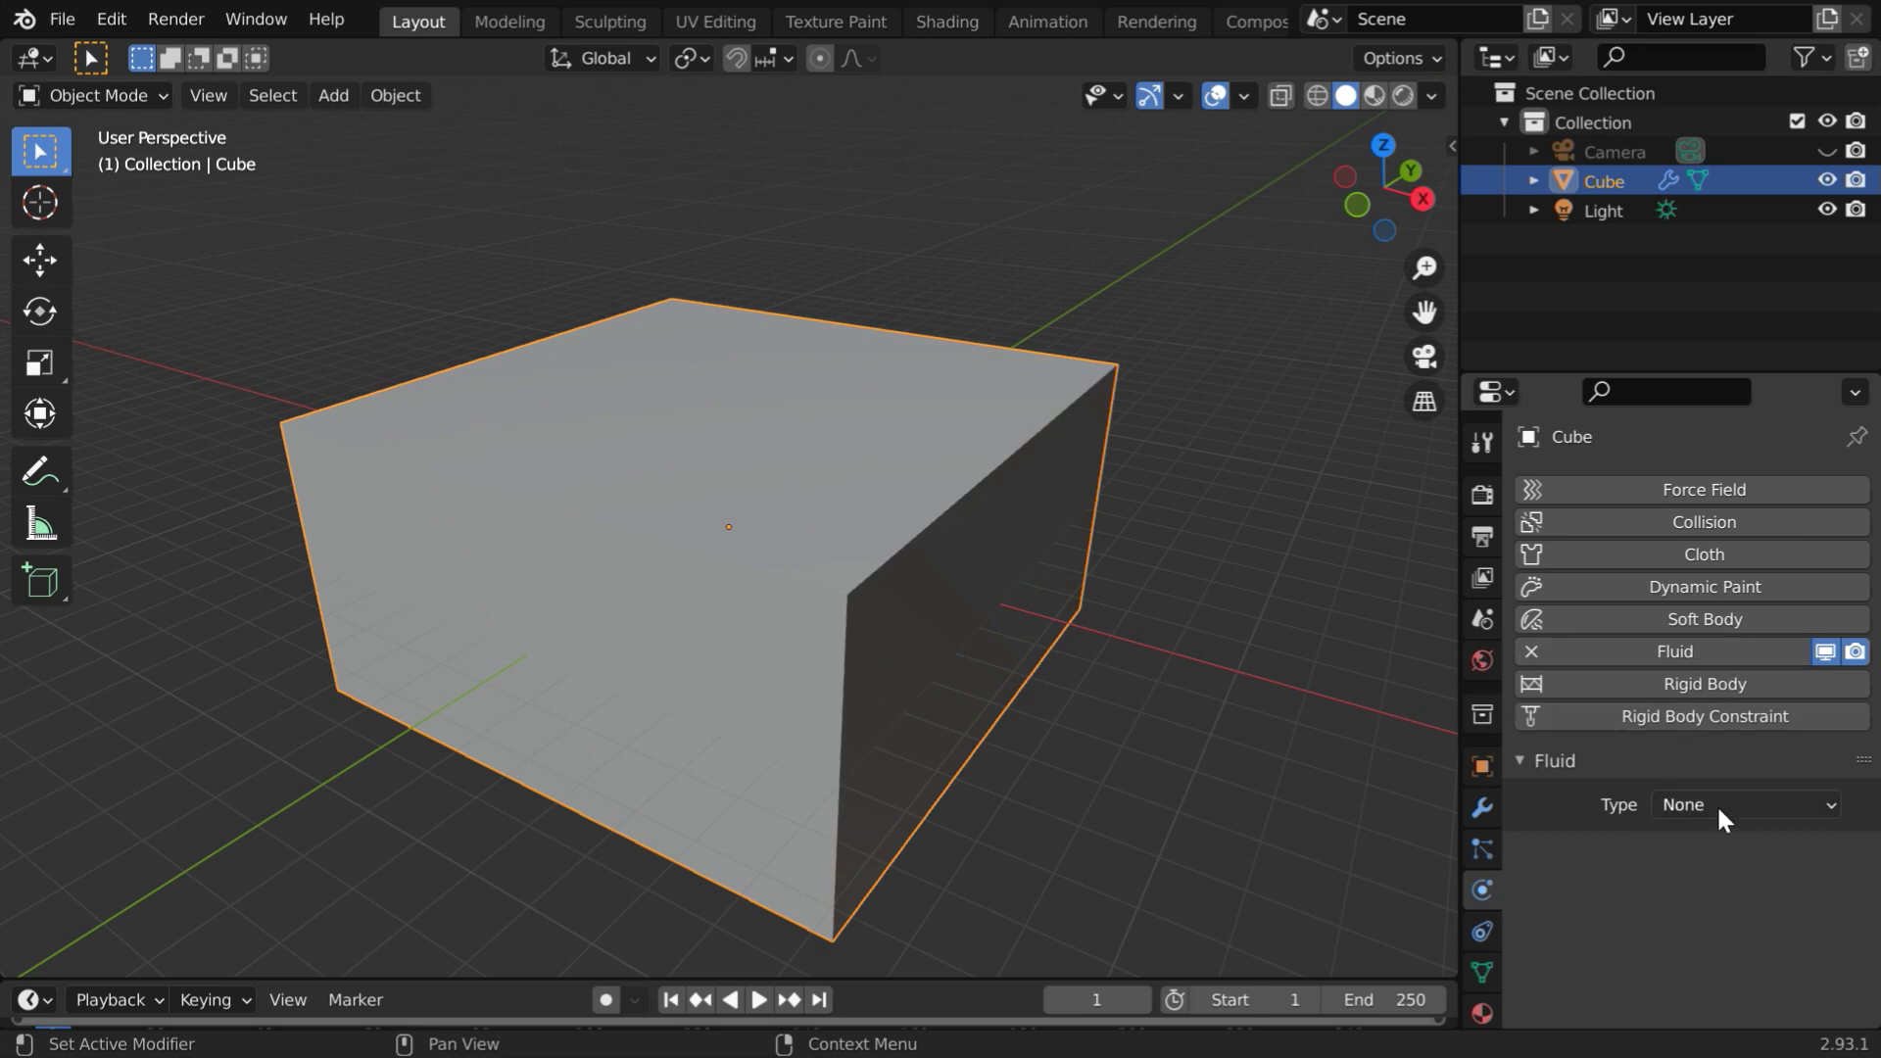
left_click(1719, 804)
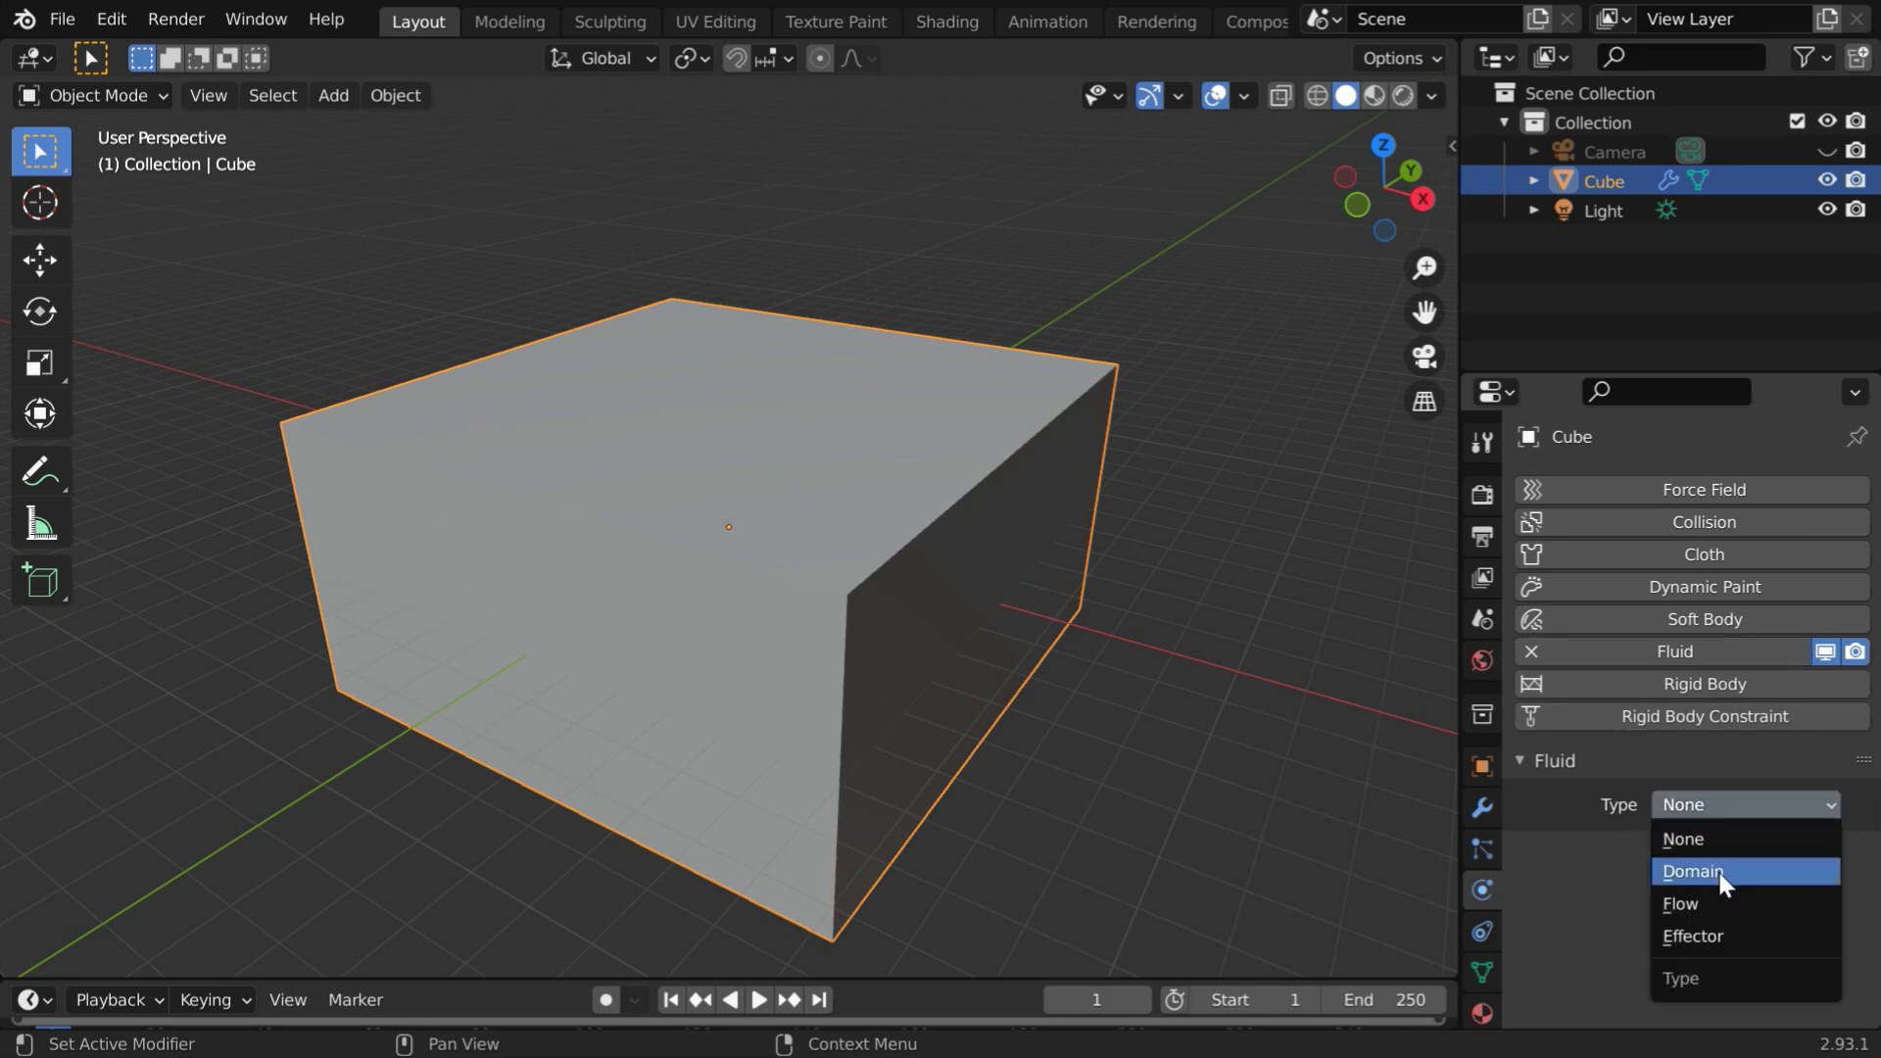
left_click(1719, 873)
Set the gas domain's Resolution Divisions to 64 and enable Adaptive Domain
scroll(1714, 868, "down", 8)
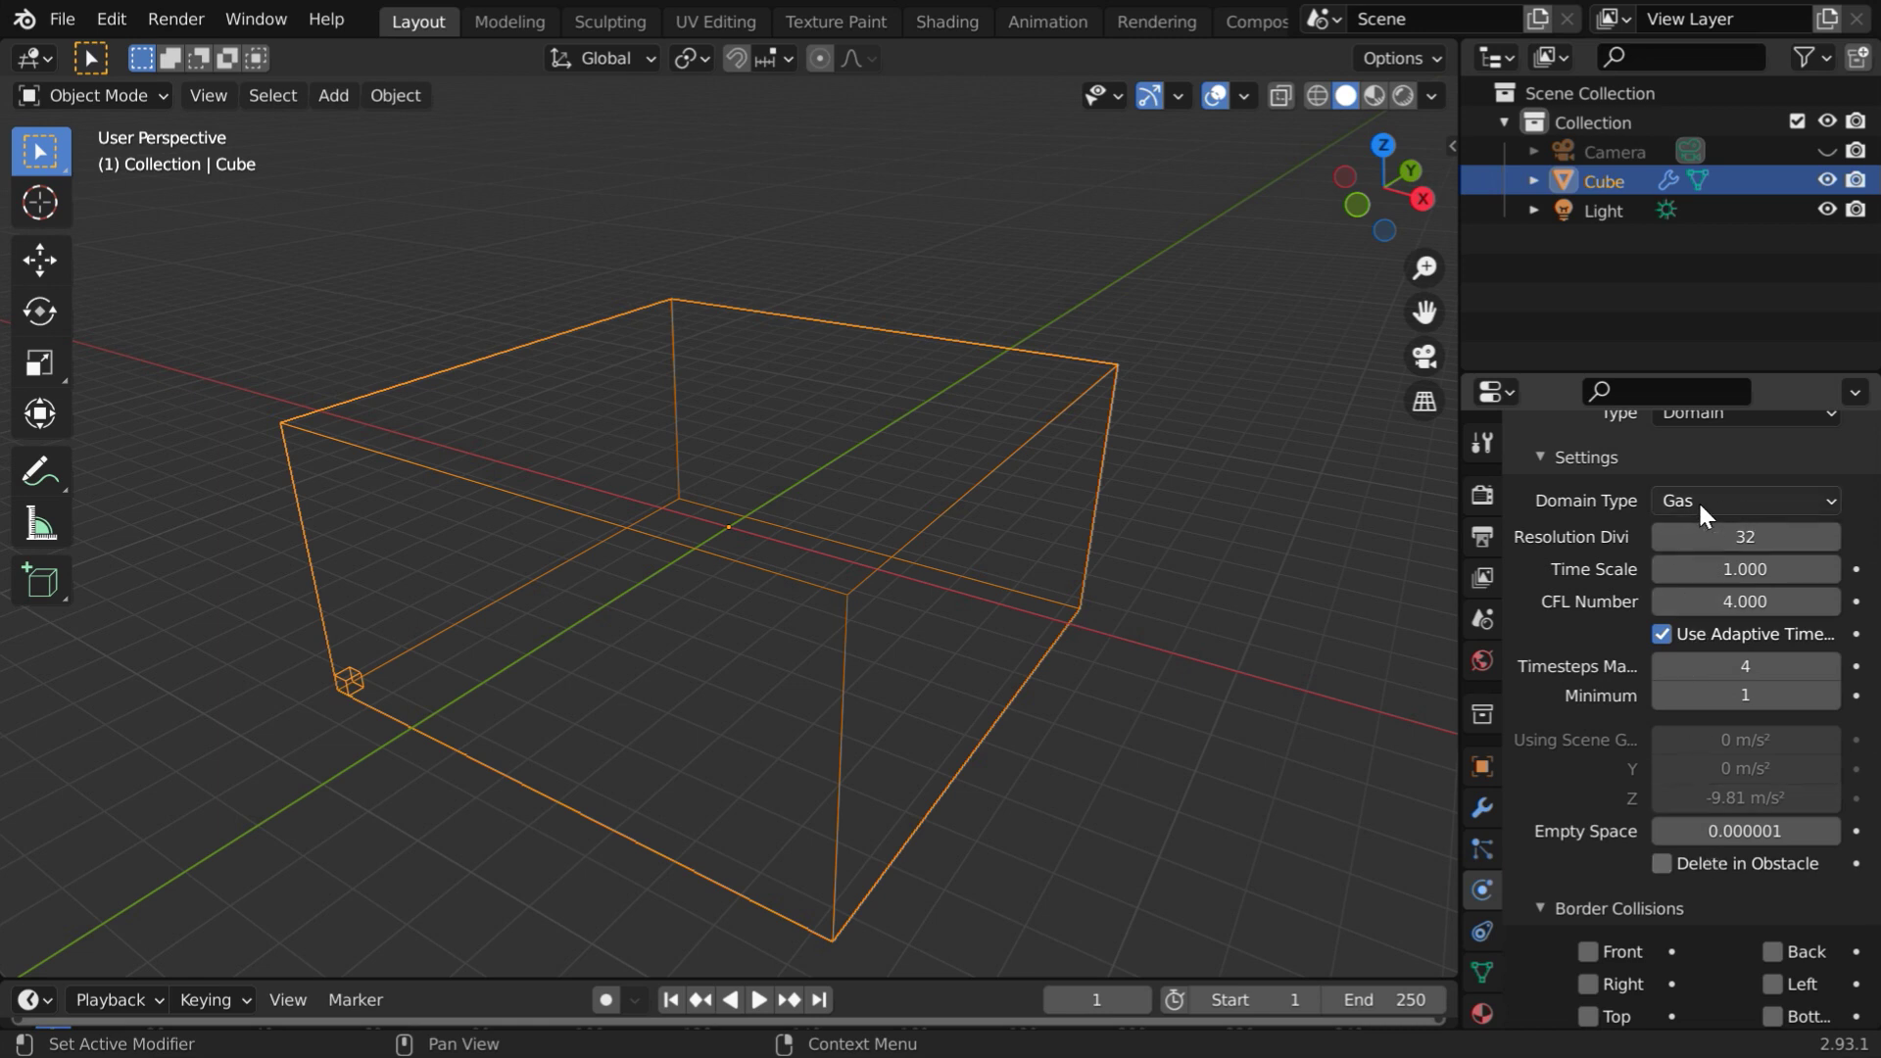
left_click(1773, 537)
type("64")
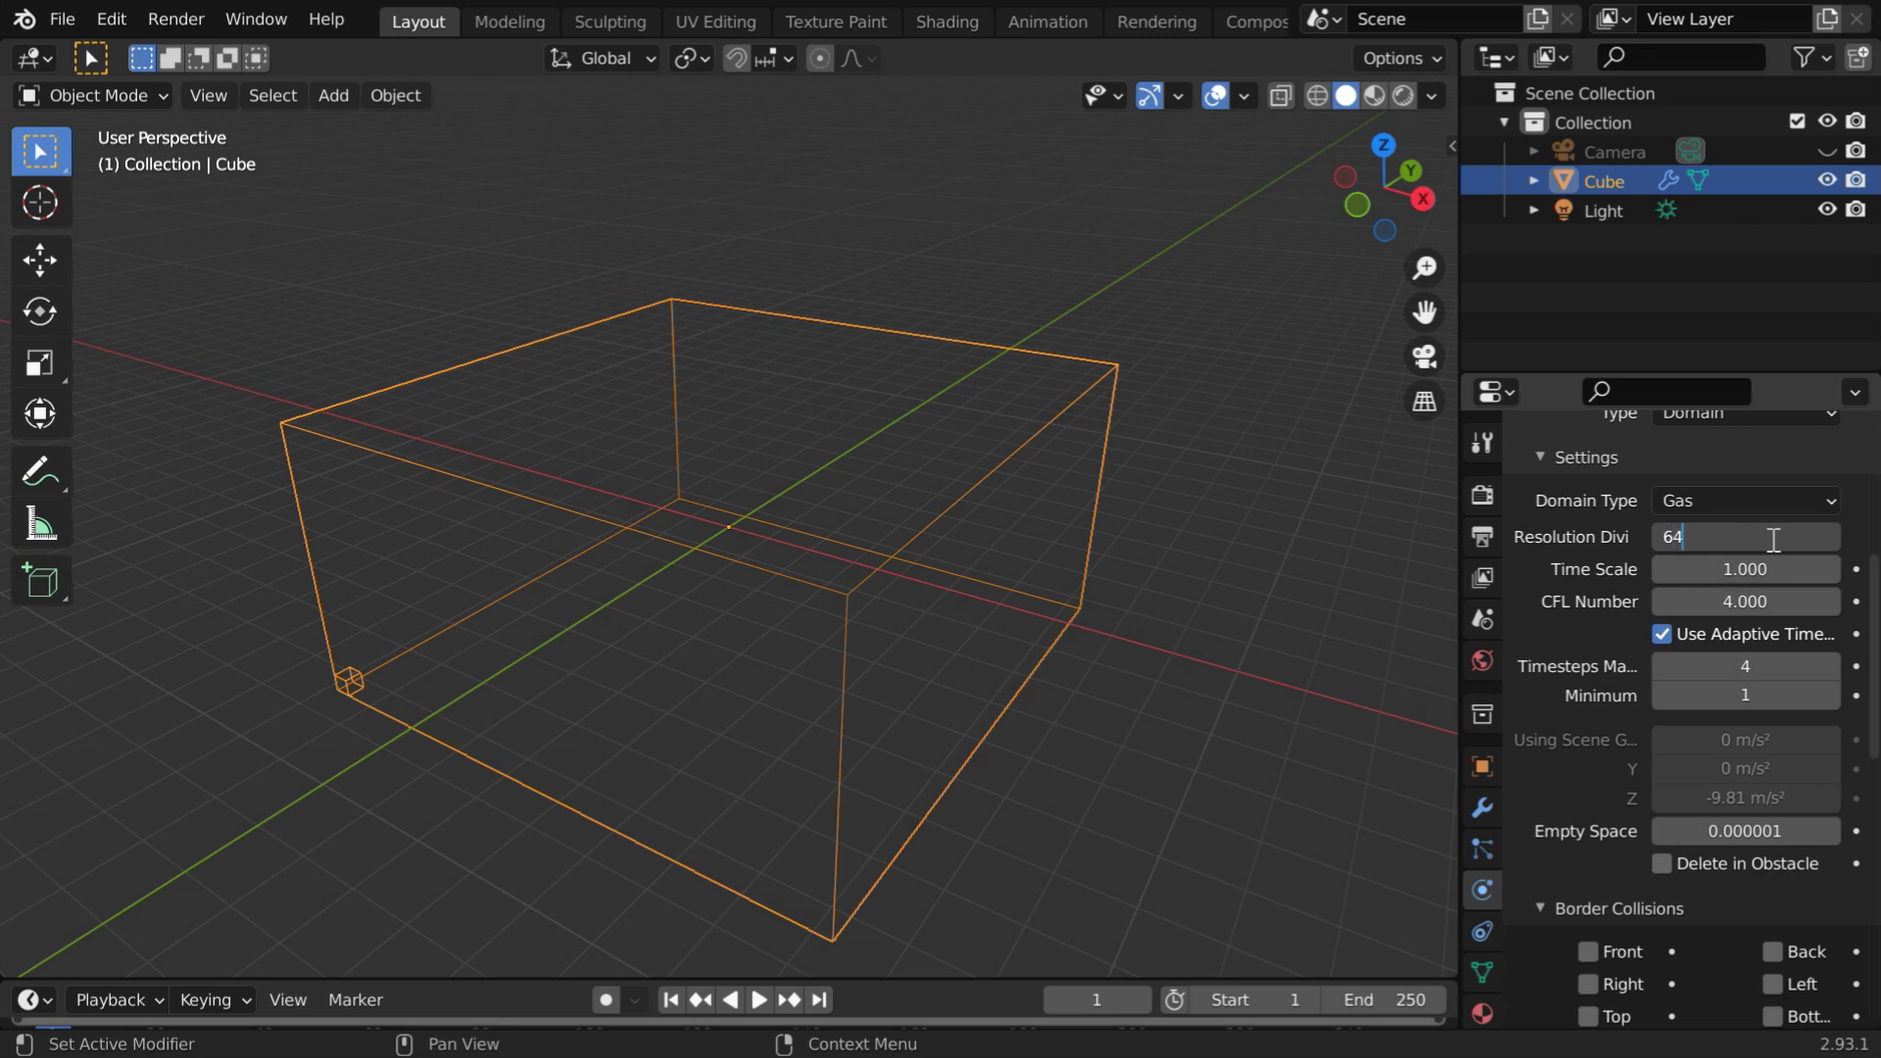
key("Return")
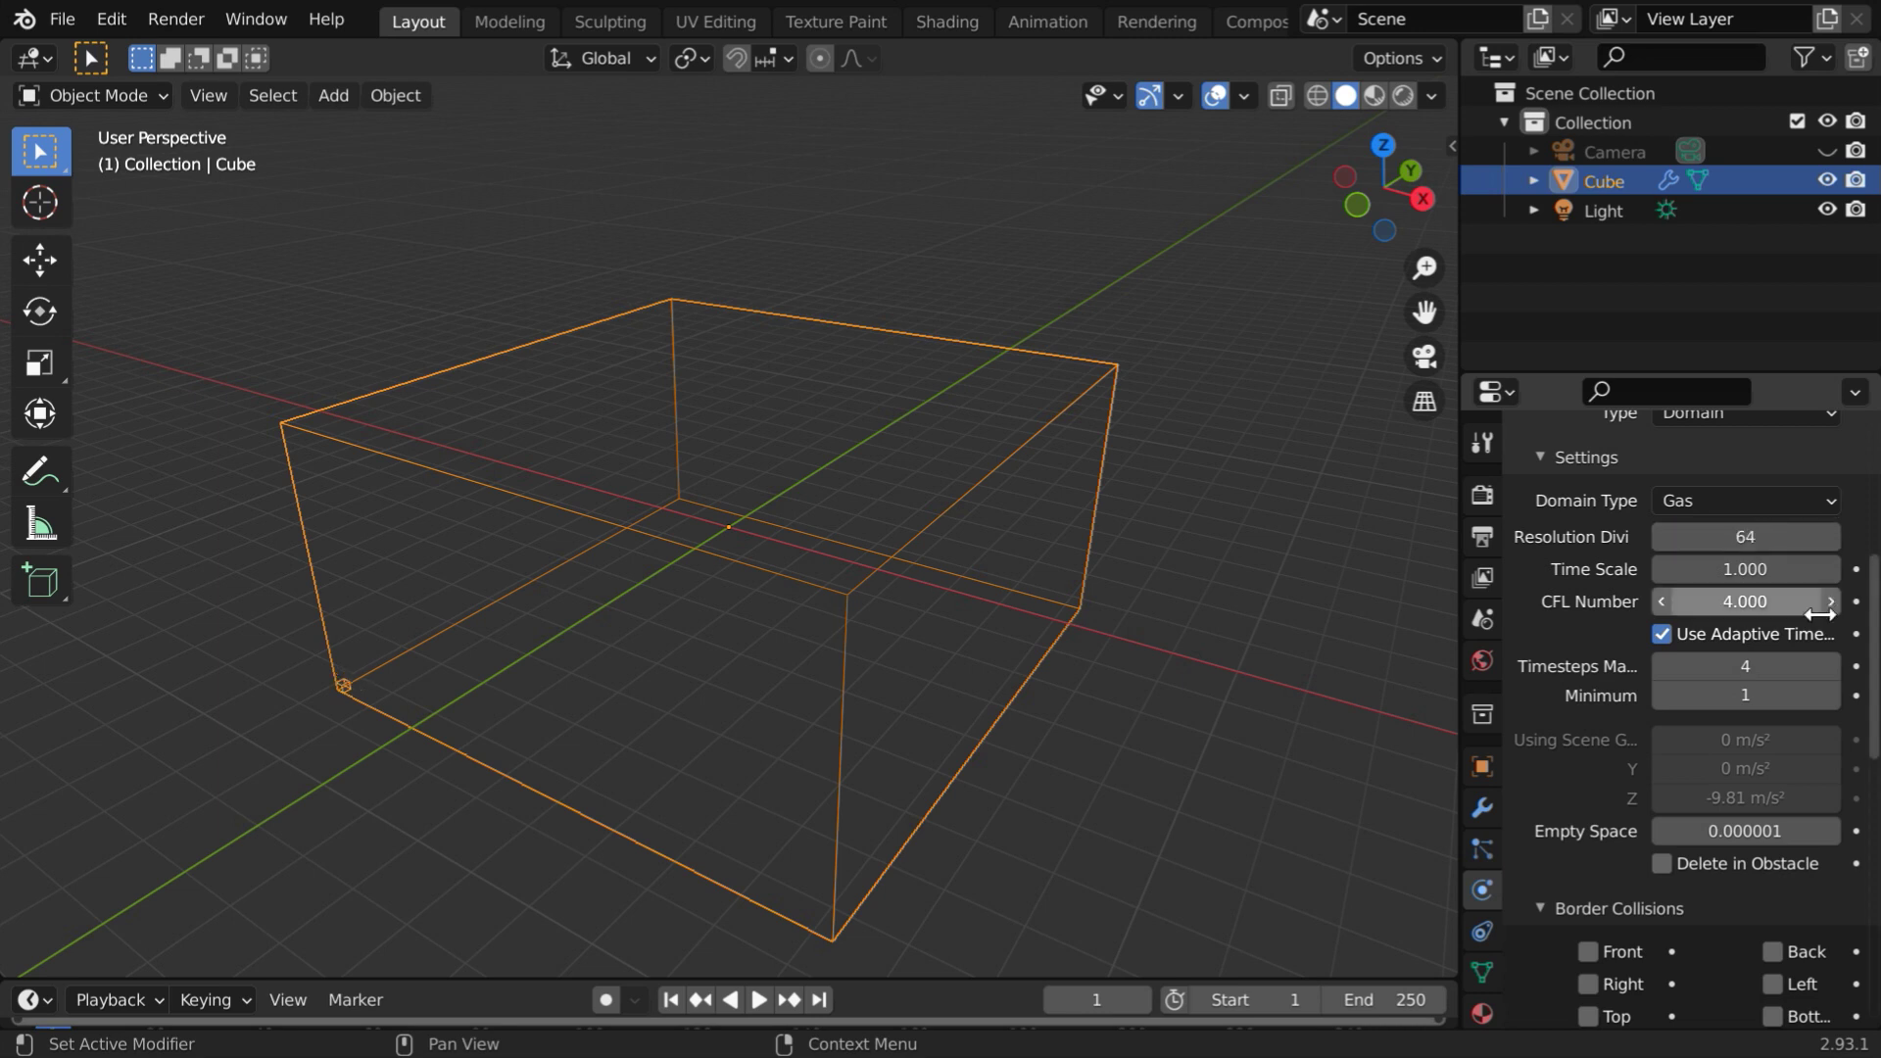
scroll(1814, 638, "down", 7)
scroll(1739, 662, "down", 4)
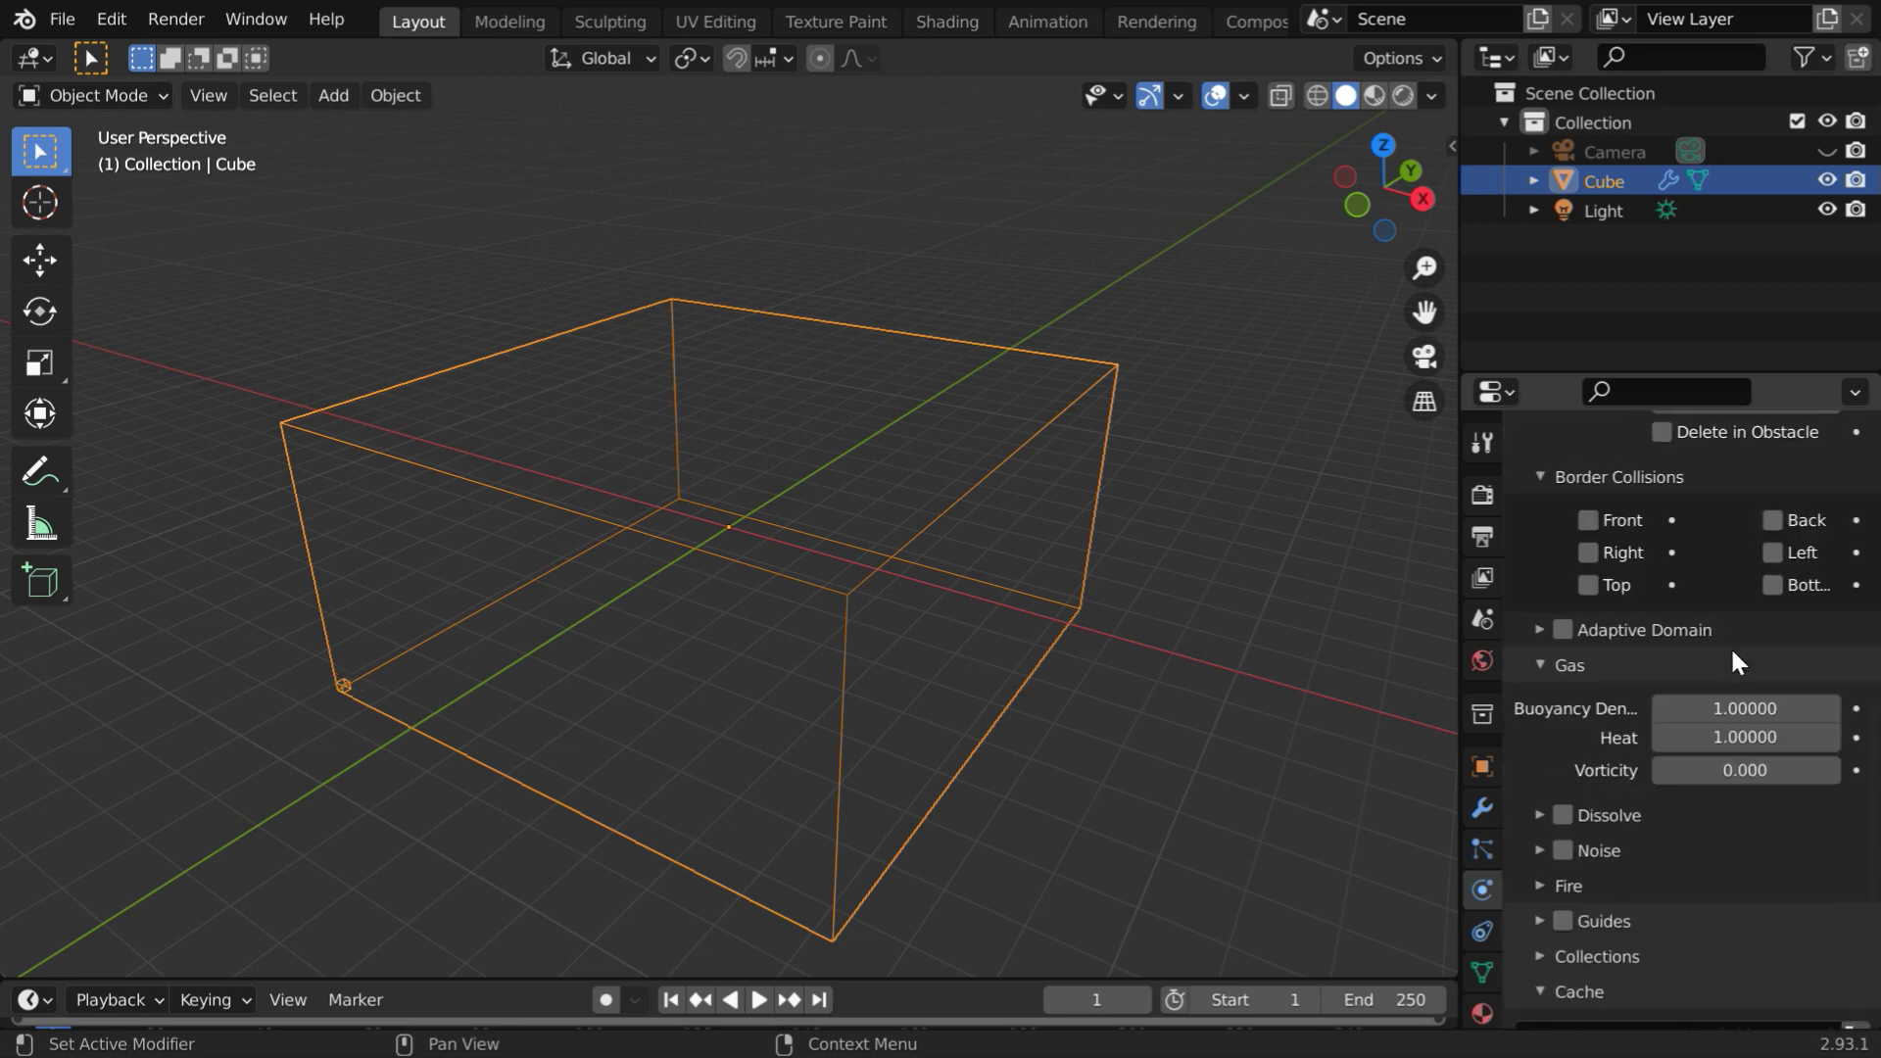
left_click(1565, 627)
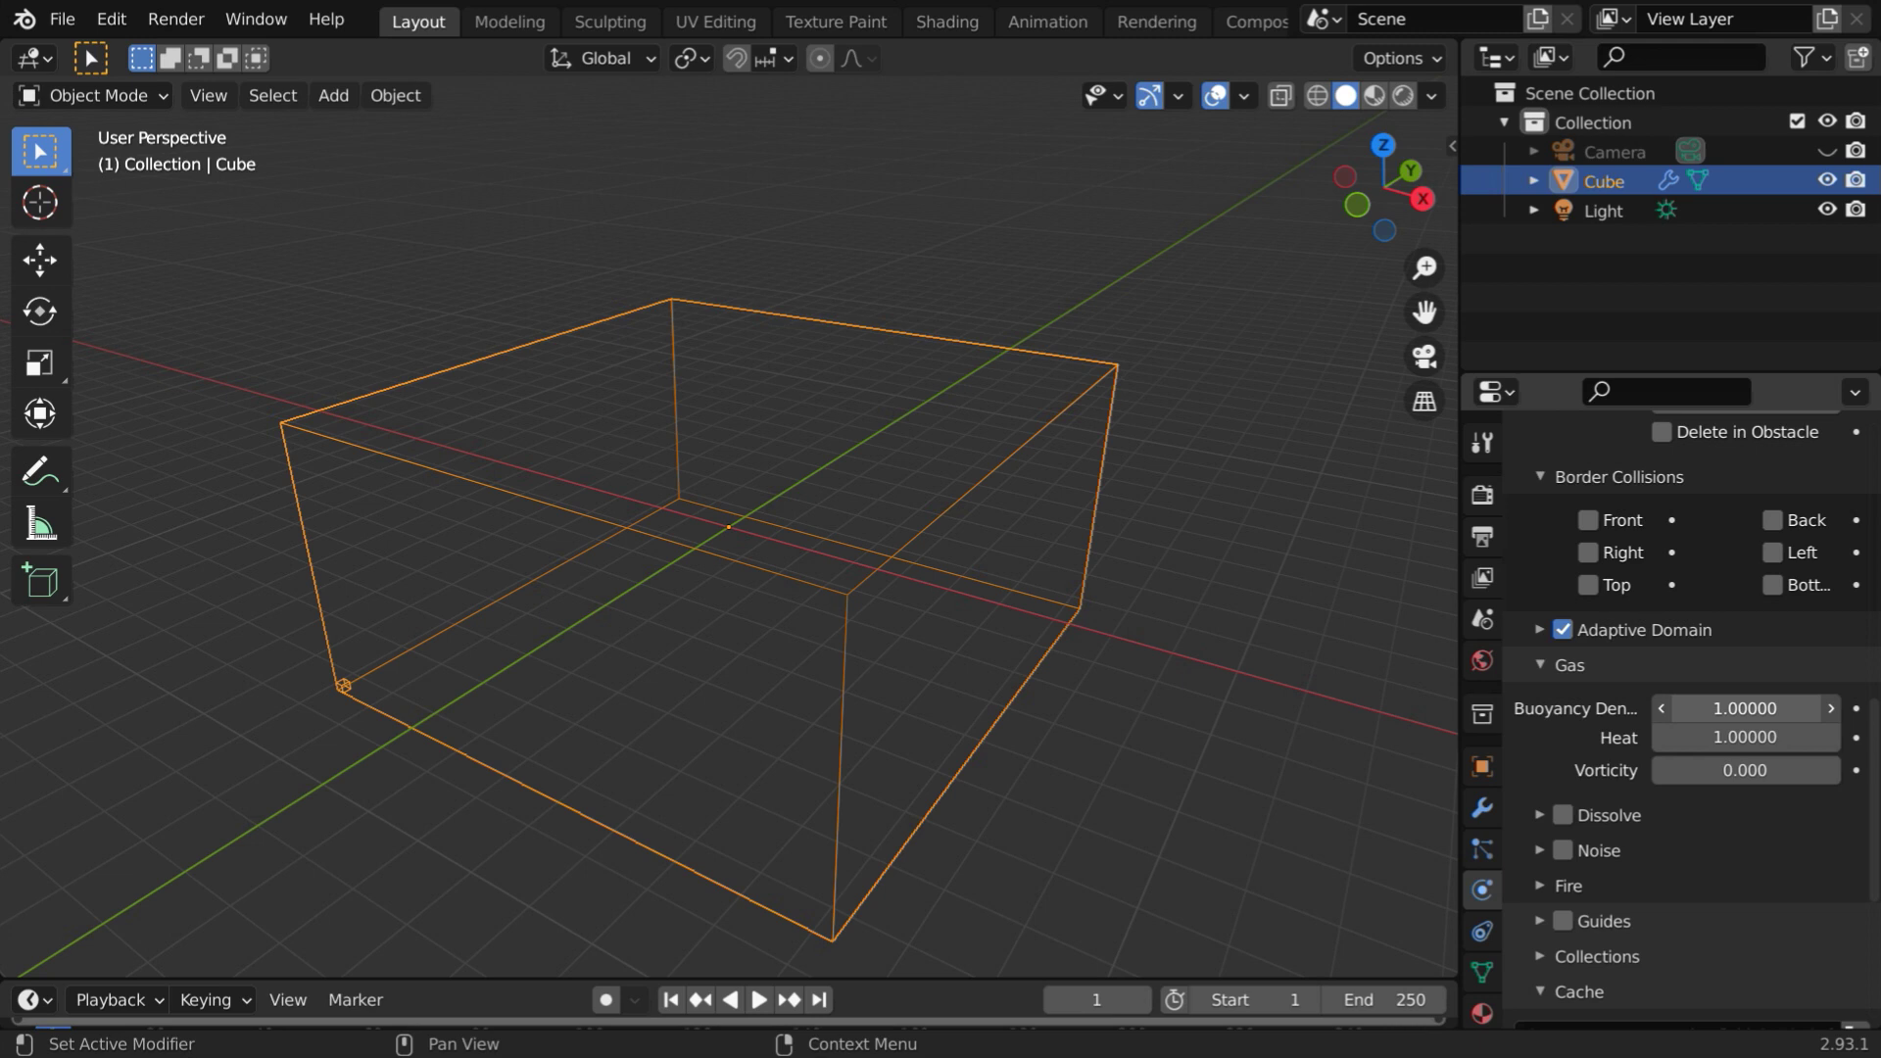
Set the domain's gas Buoyancy Density and Heat to 0 and its Vorticity to 0.25
left_click_drag(1745, 707, 1745, 736)
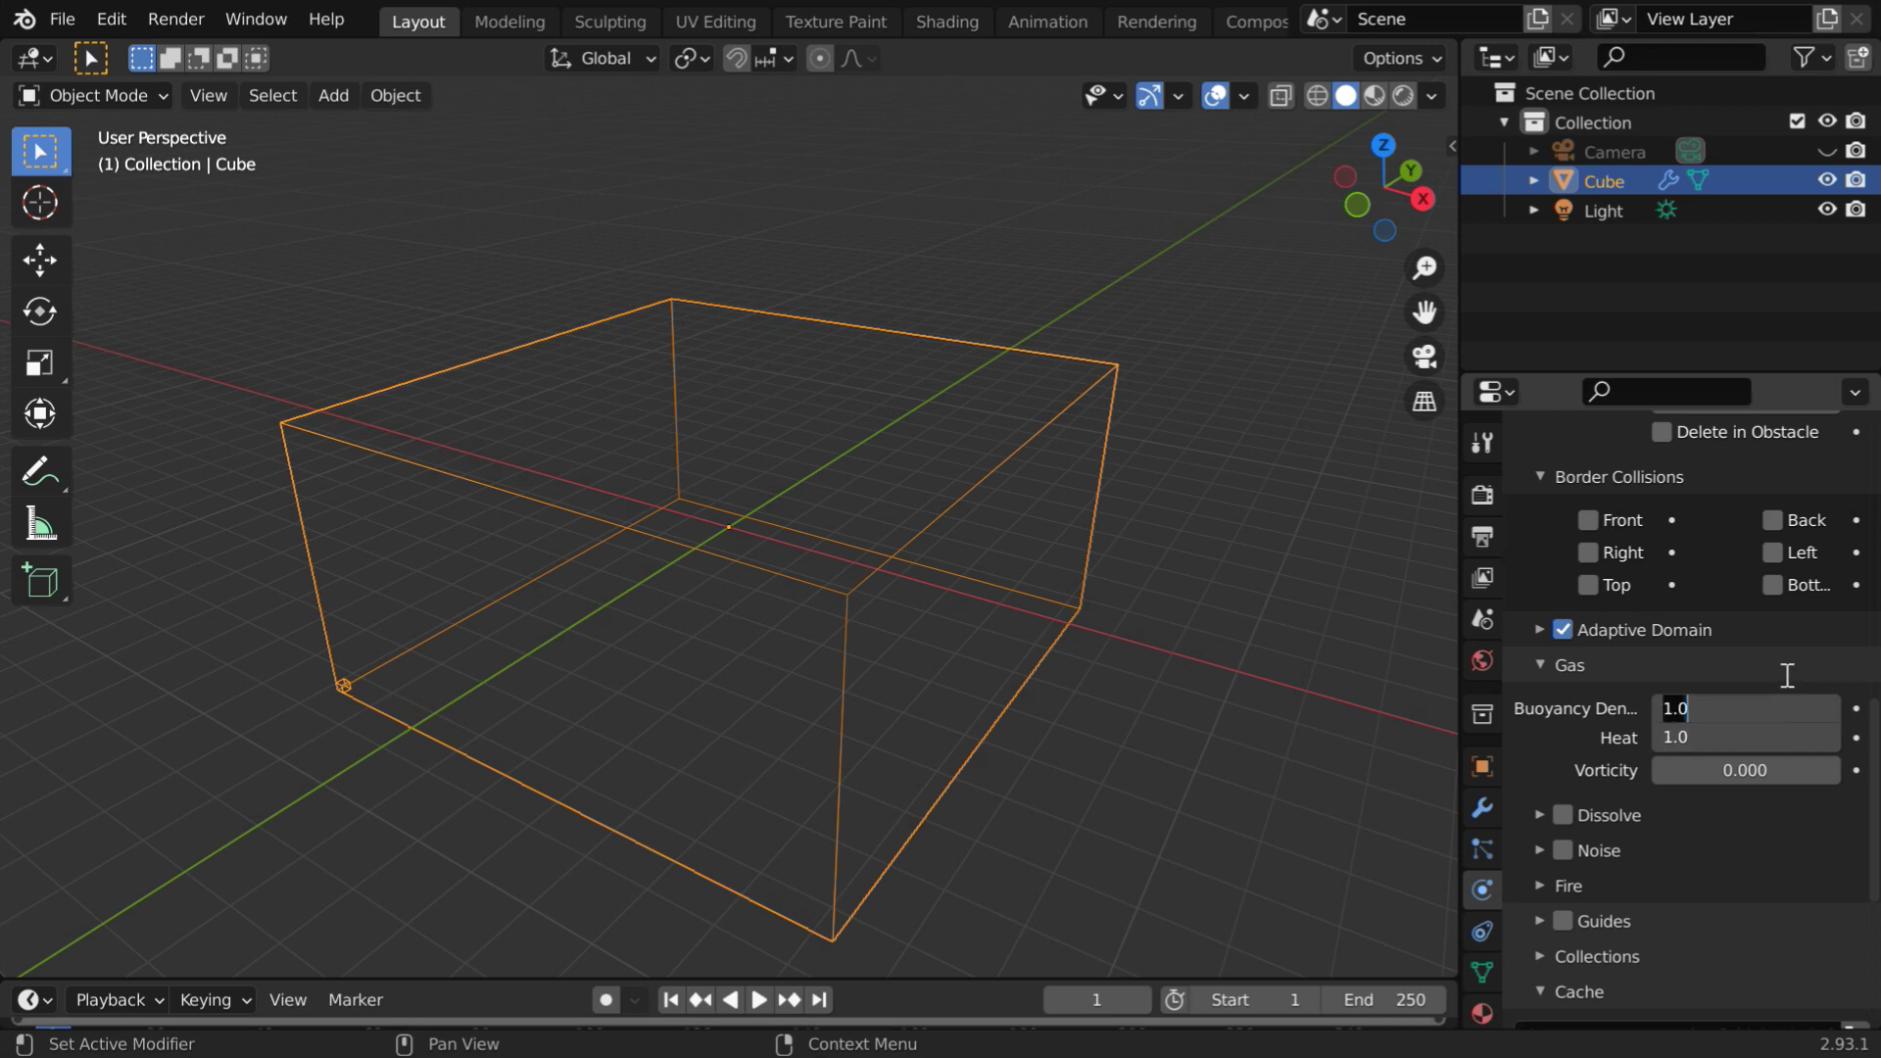
type("0")
key("Return")
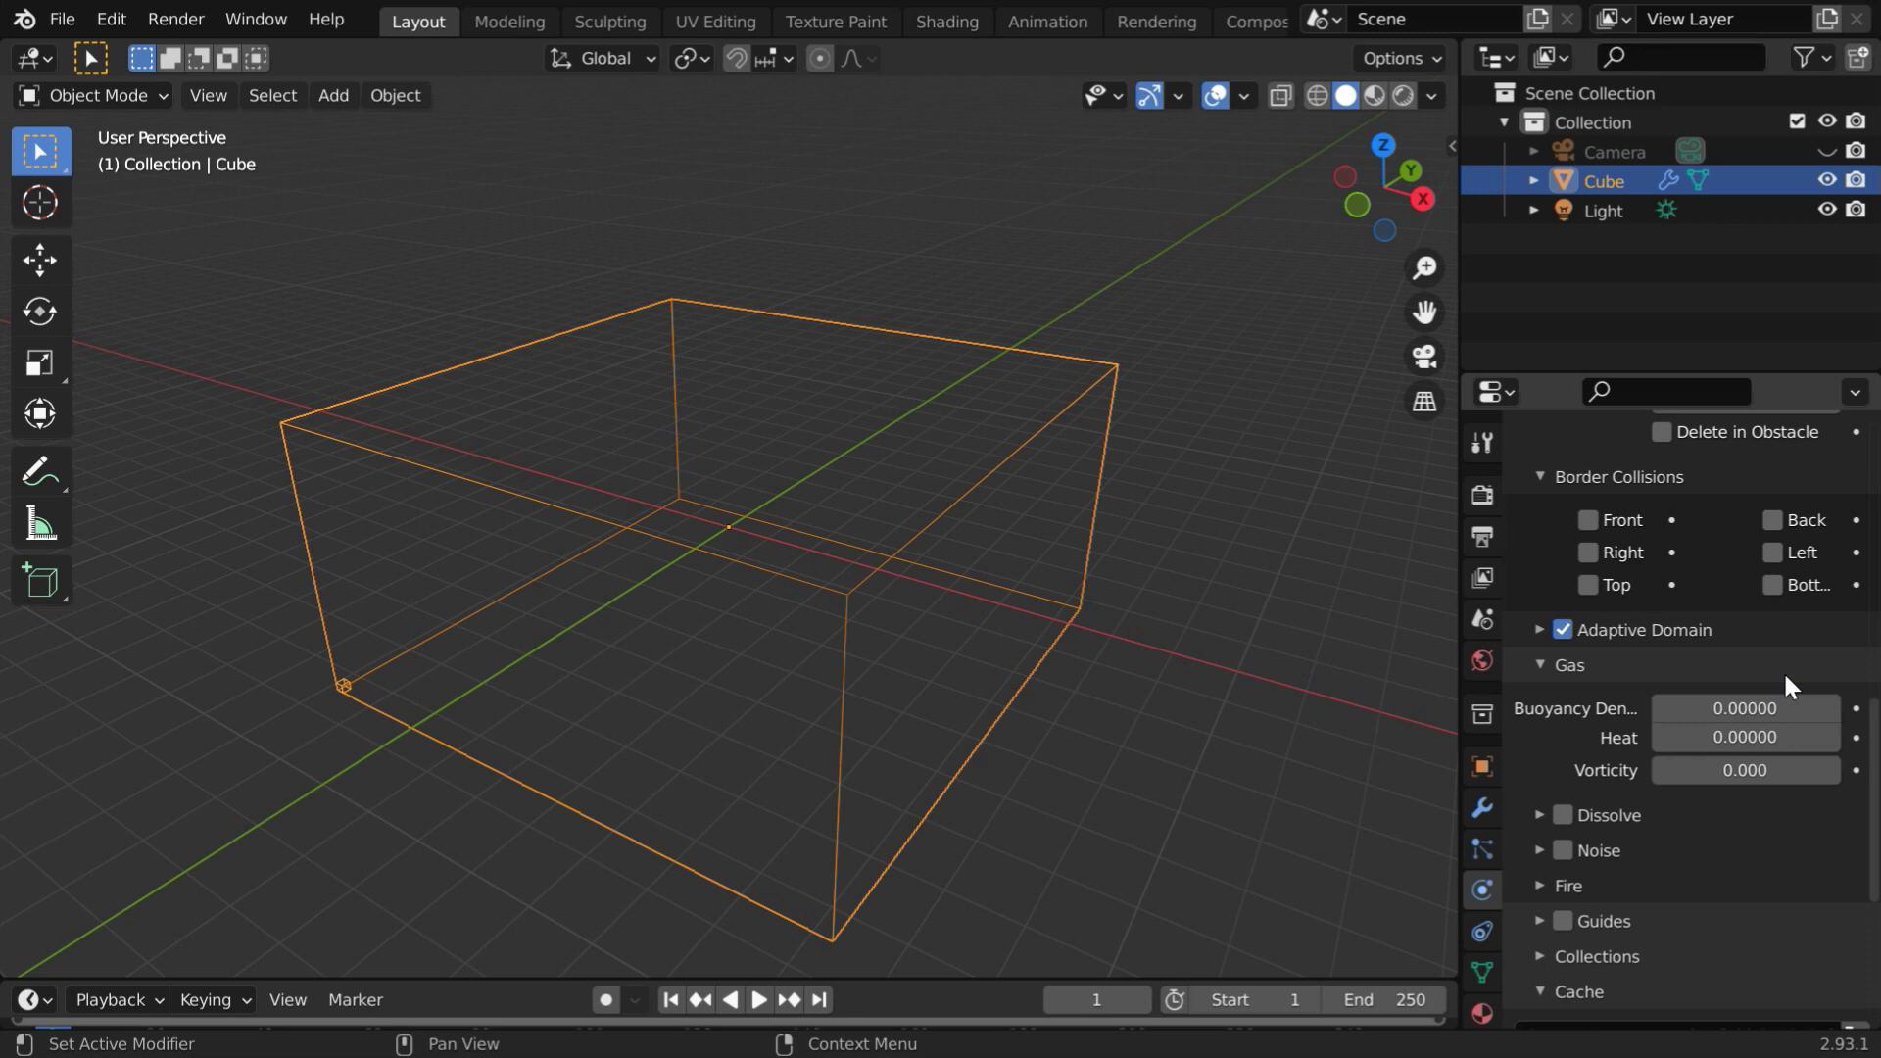
left_click(1750, 770)
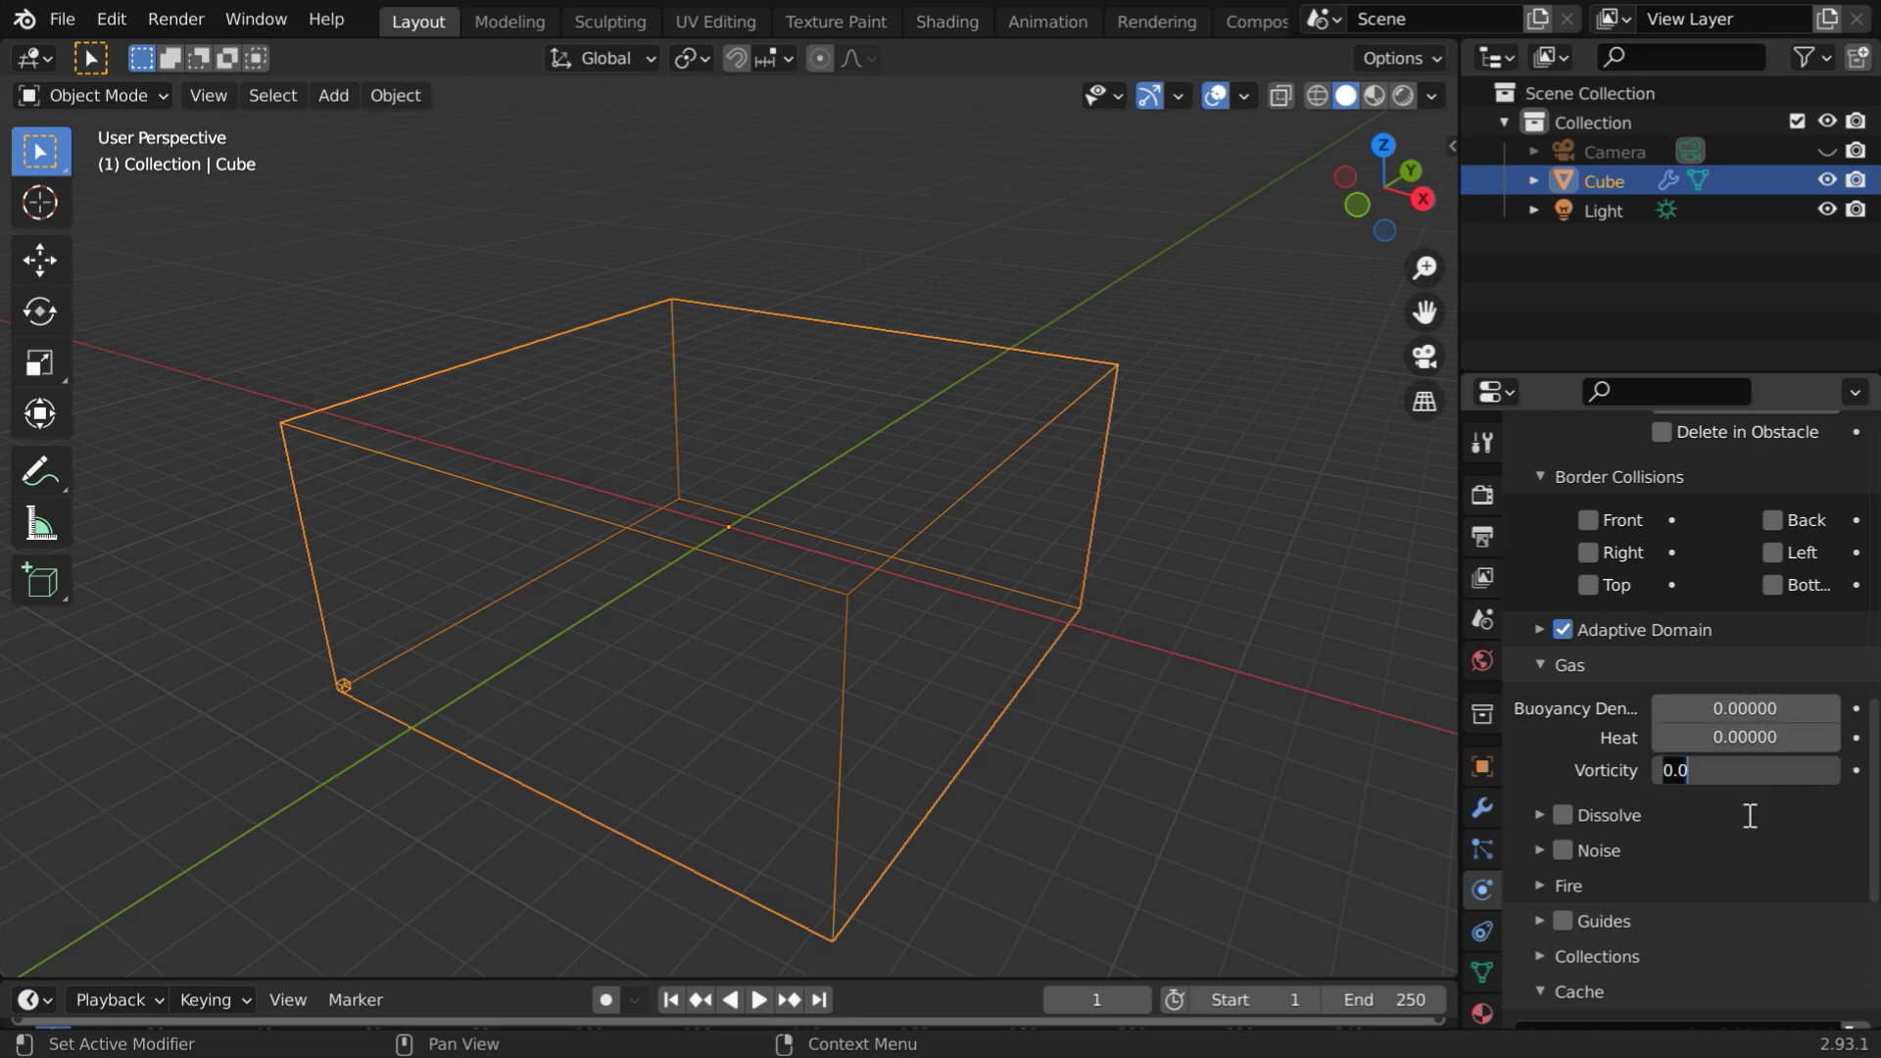
type("0.25")
key("Return")
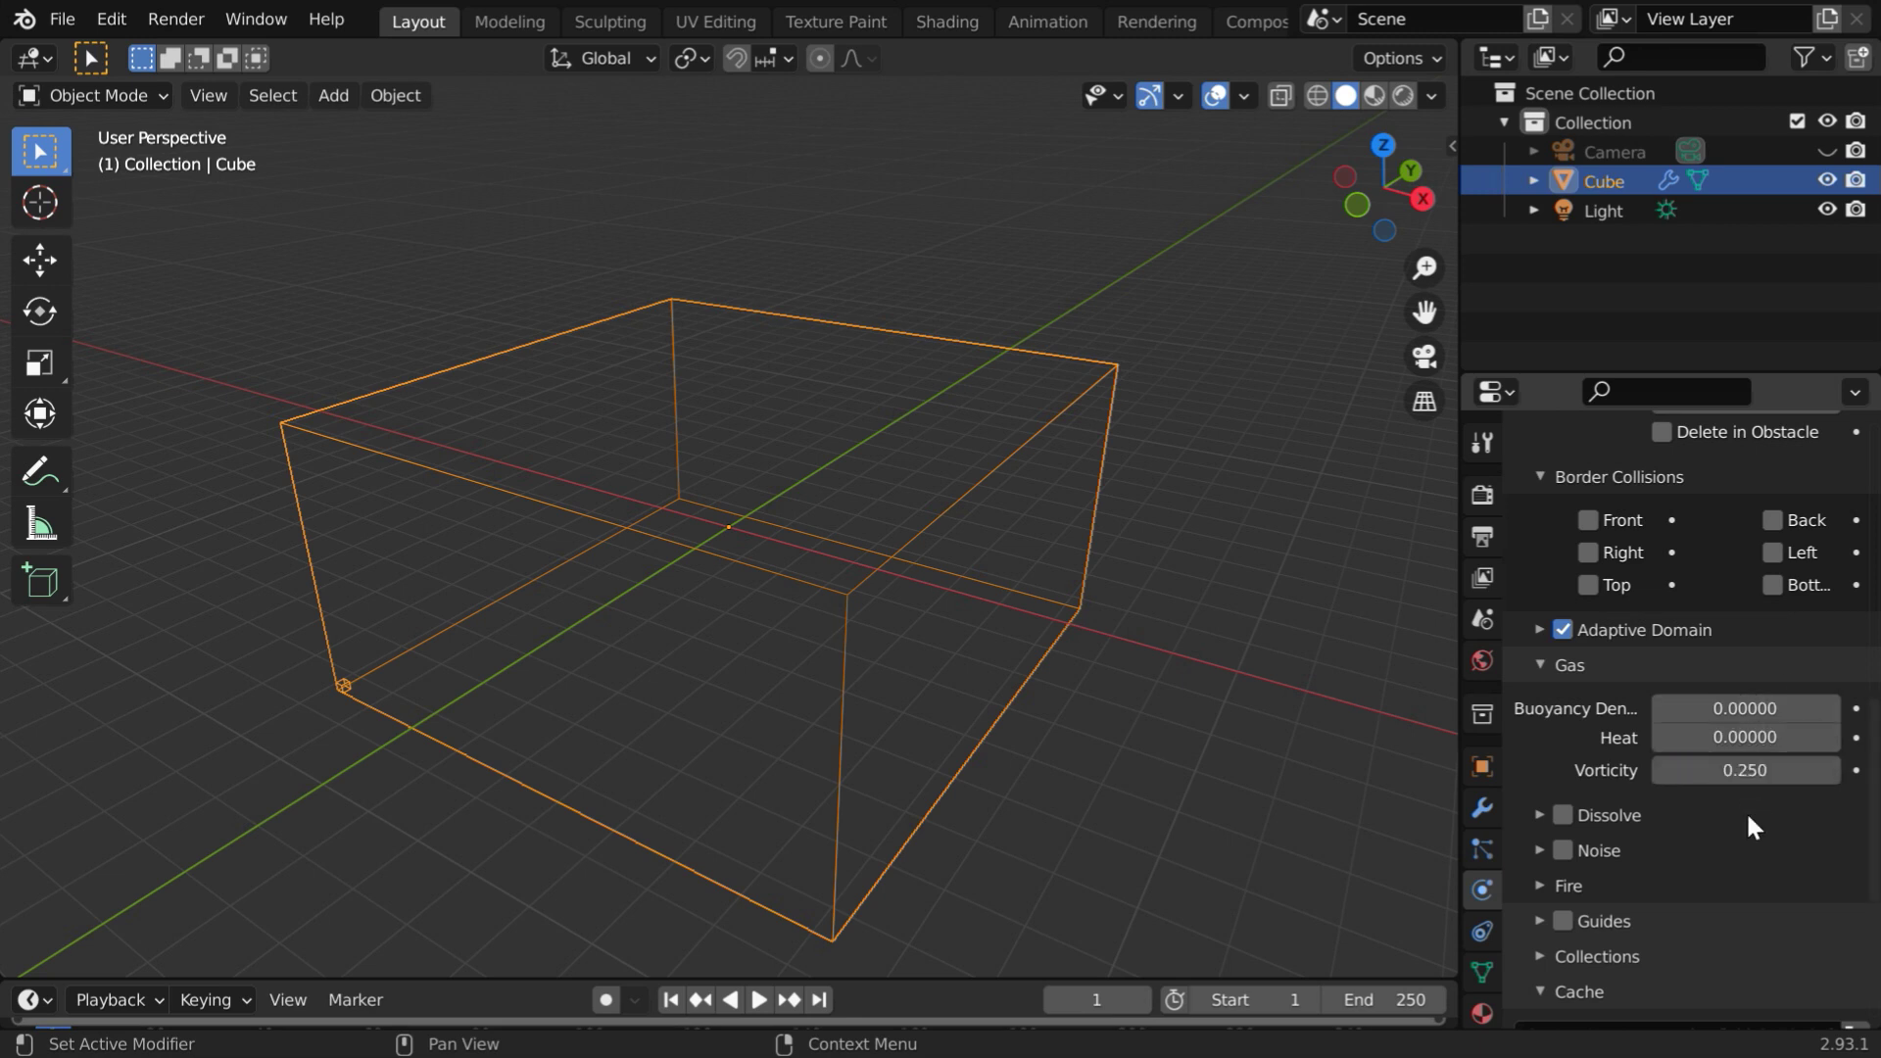
scroll(1710, 813, "down", 6)
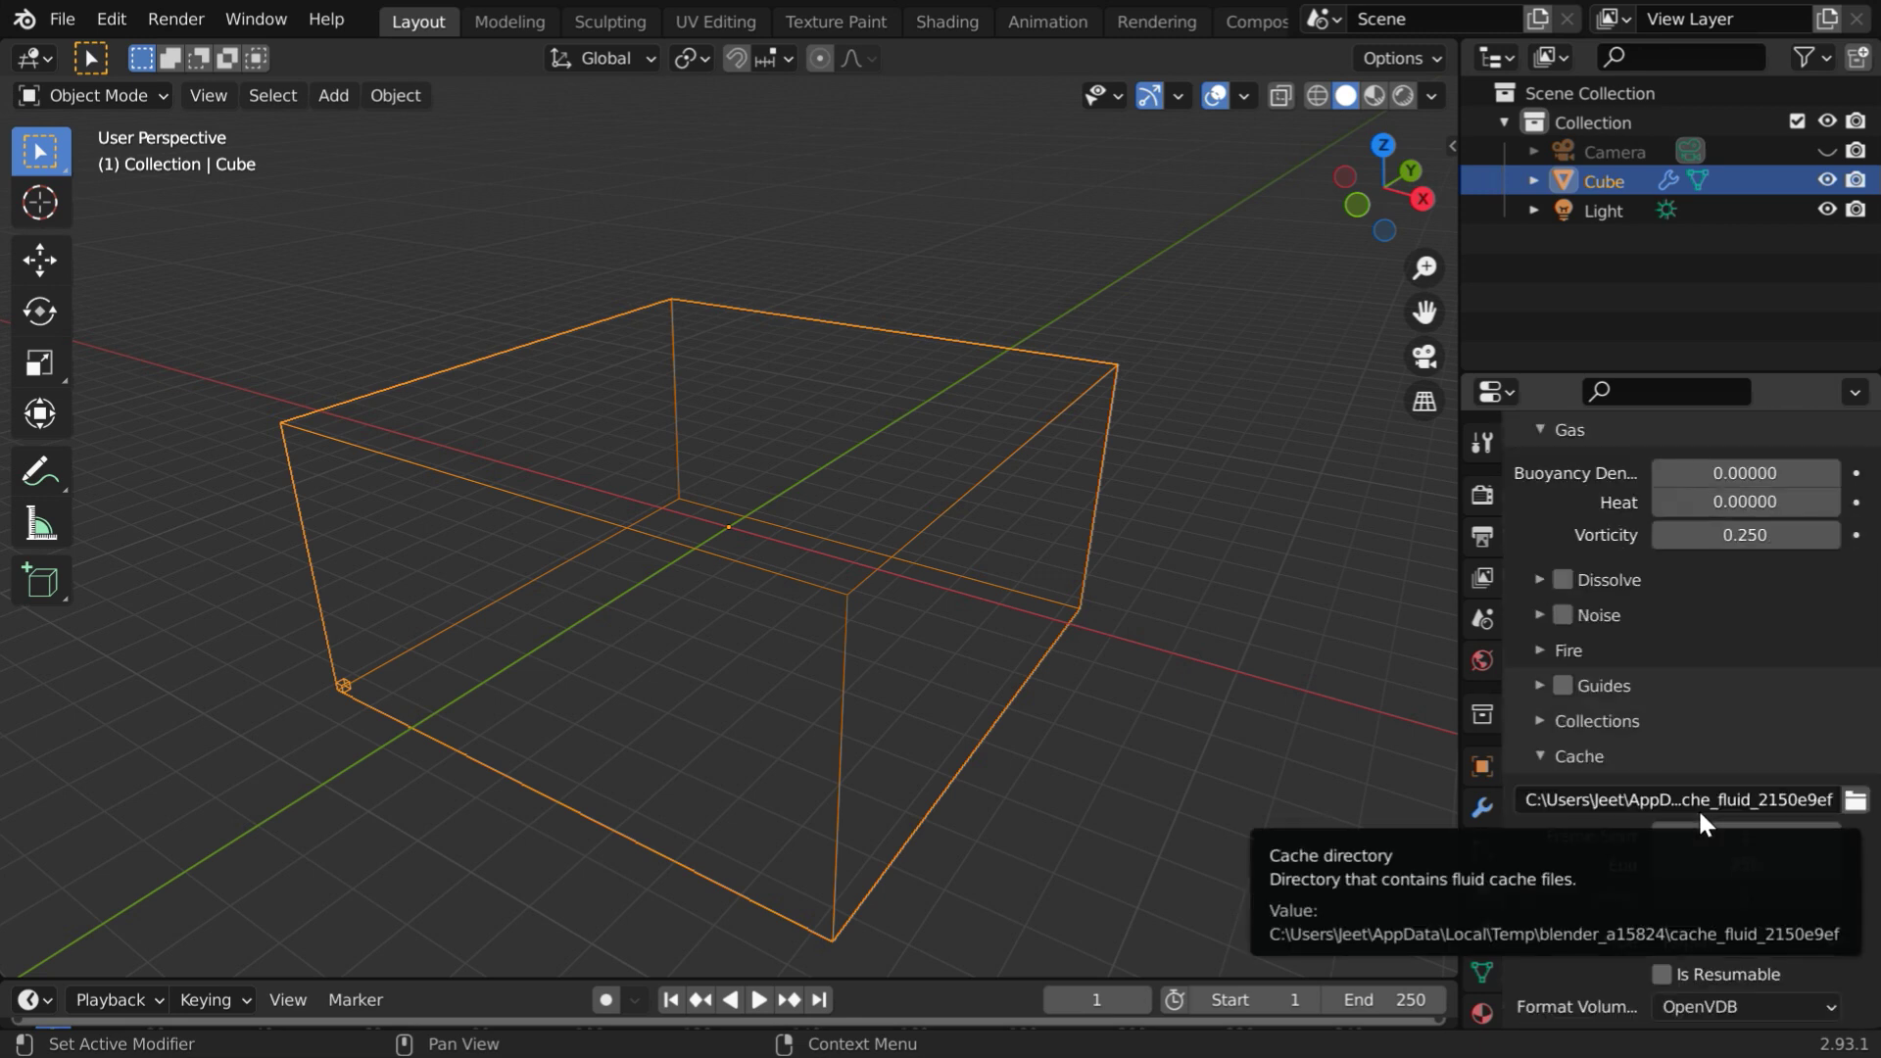
scroll(1705, 823, "up", 5)
scroll(1696, 807, "up", 15)
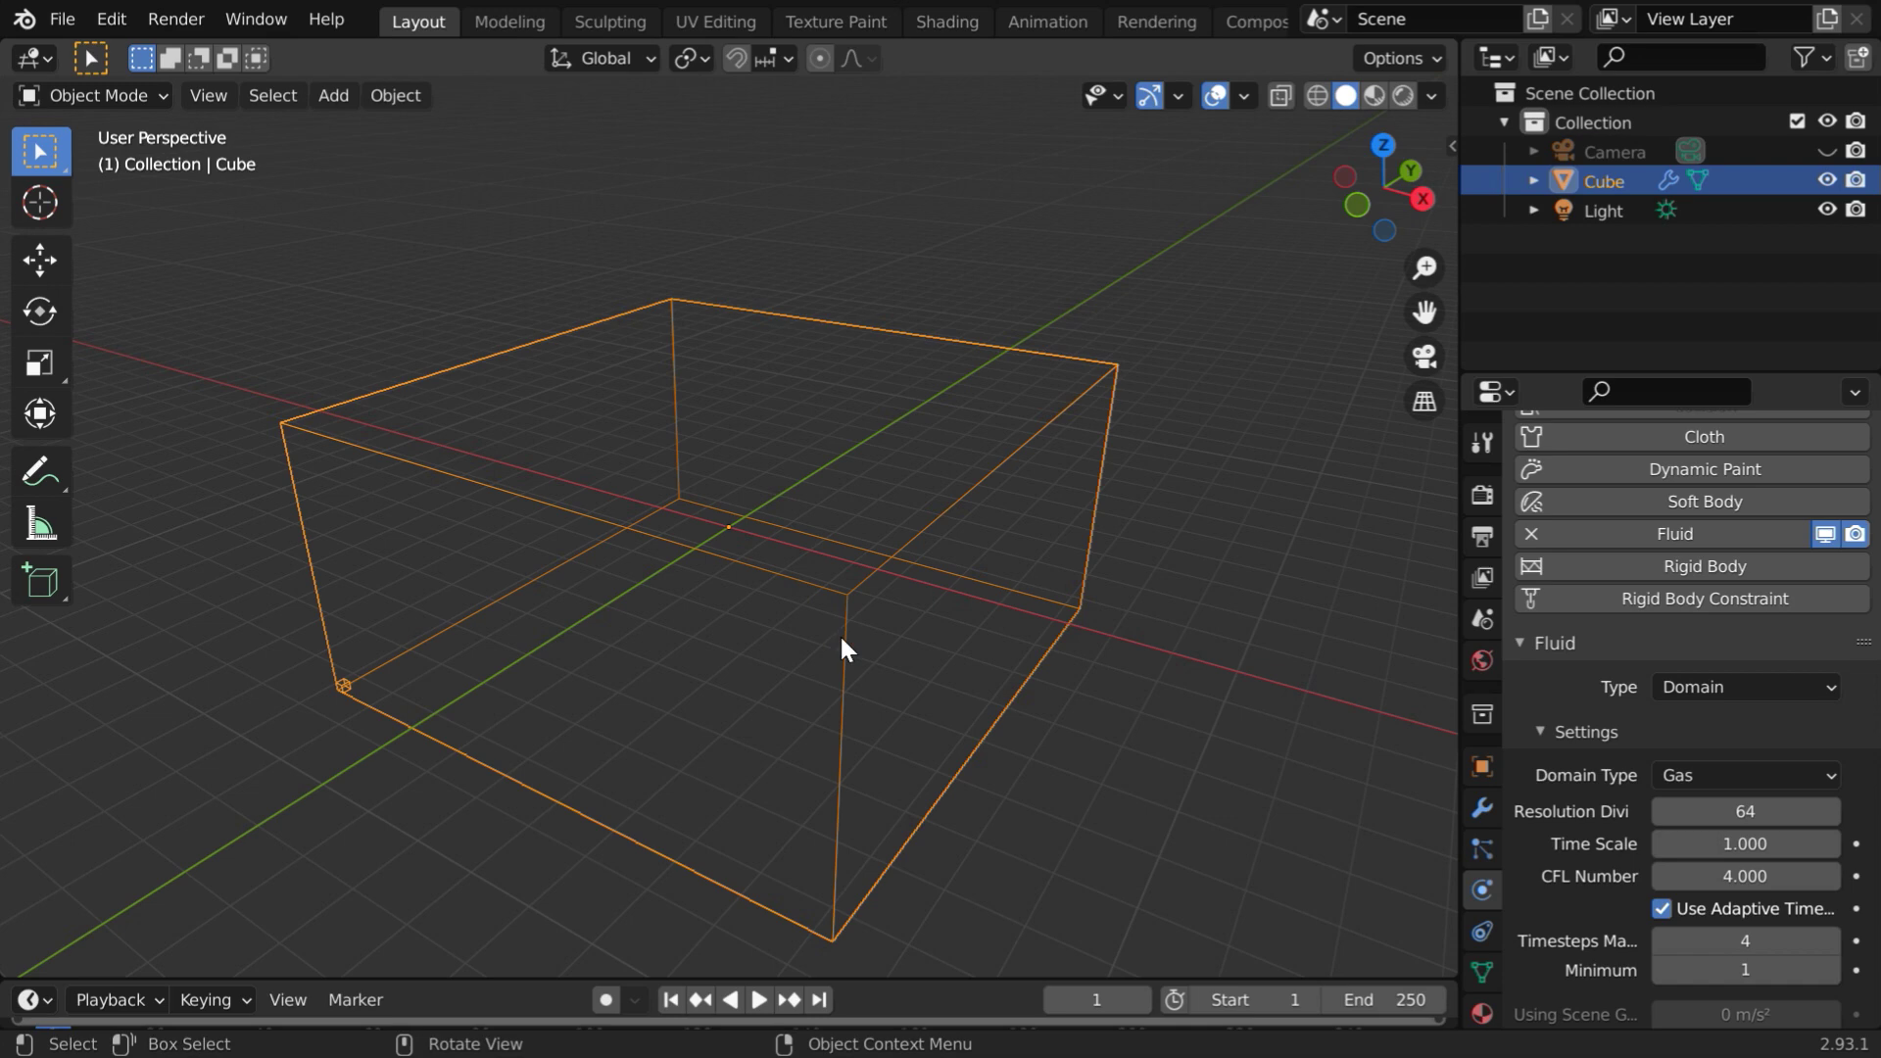
Switch to the top orthographic view and add a UV sphere at the centre of the domain
middle_click_drag(931, 680, 1039, 811)
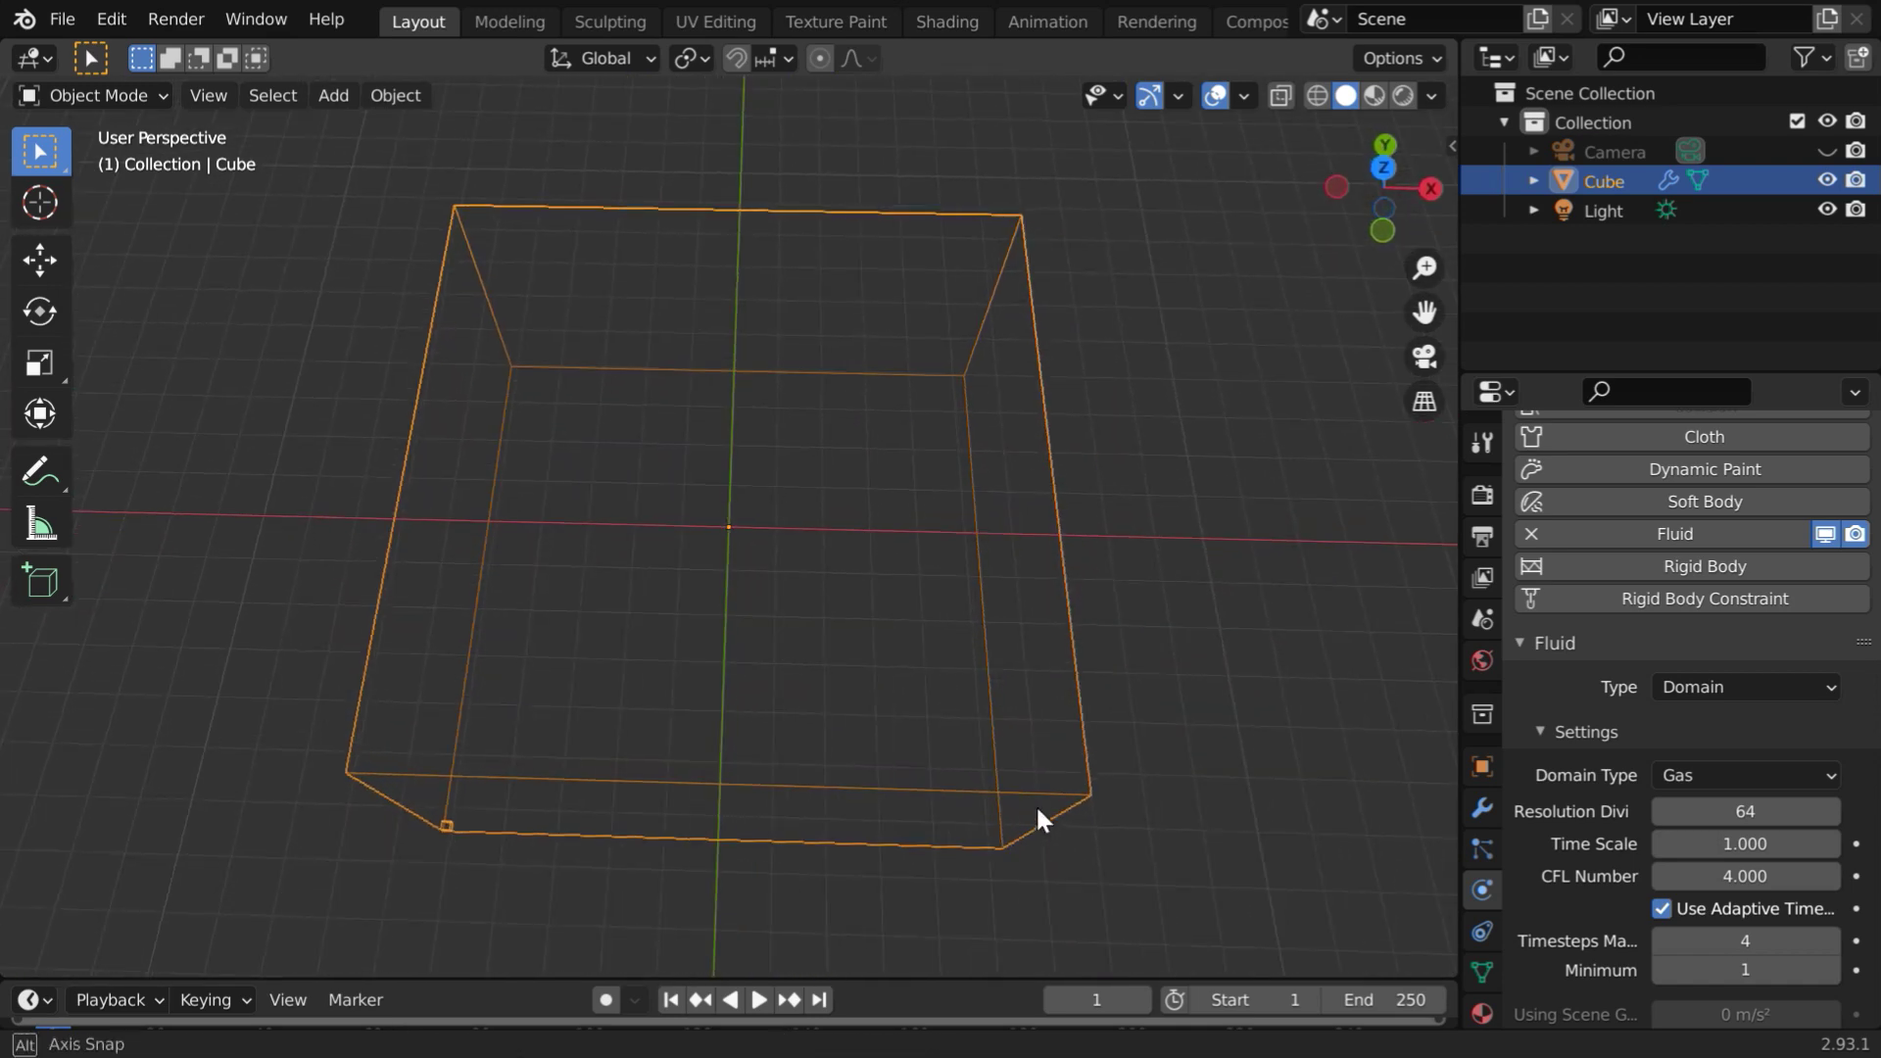
key("KP_7")
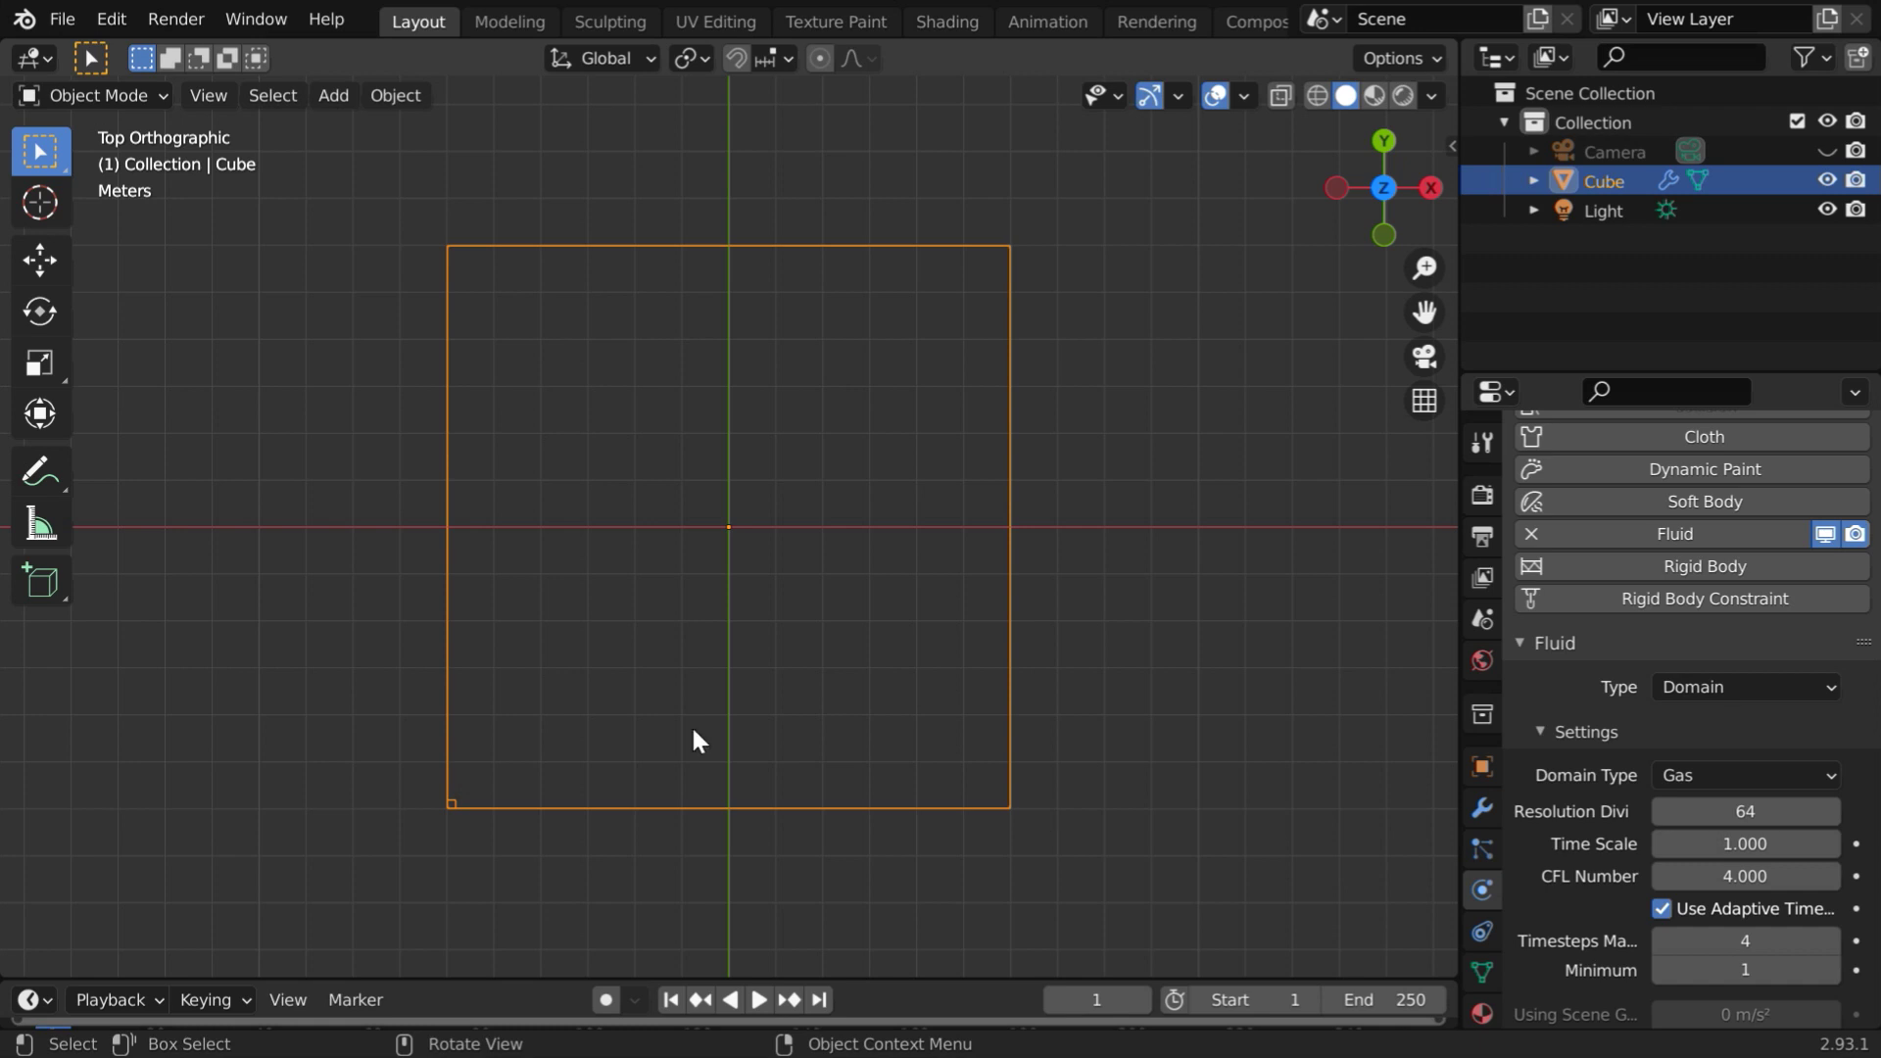
scroll(690, 730, "up", 2)
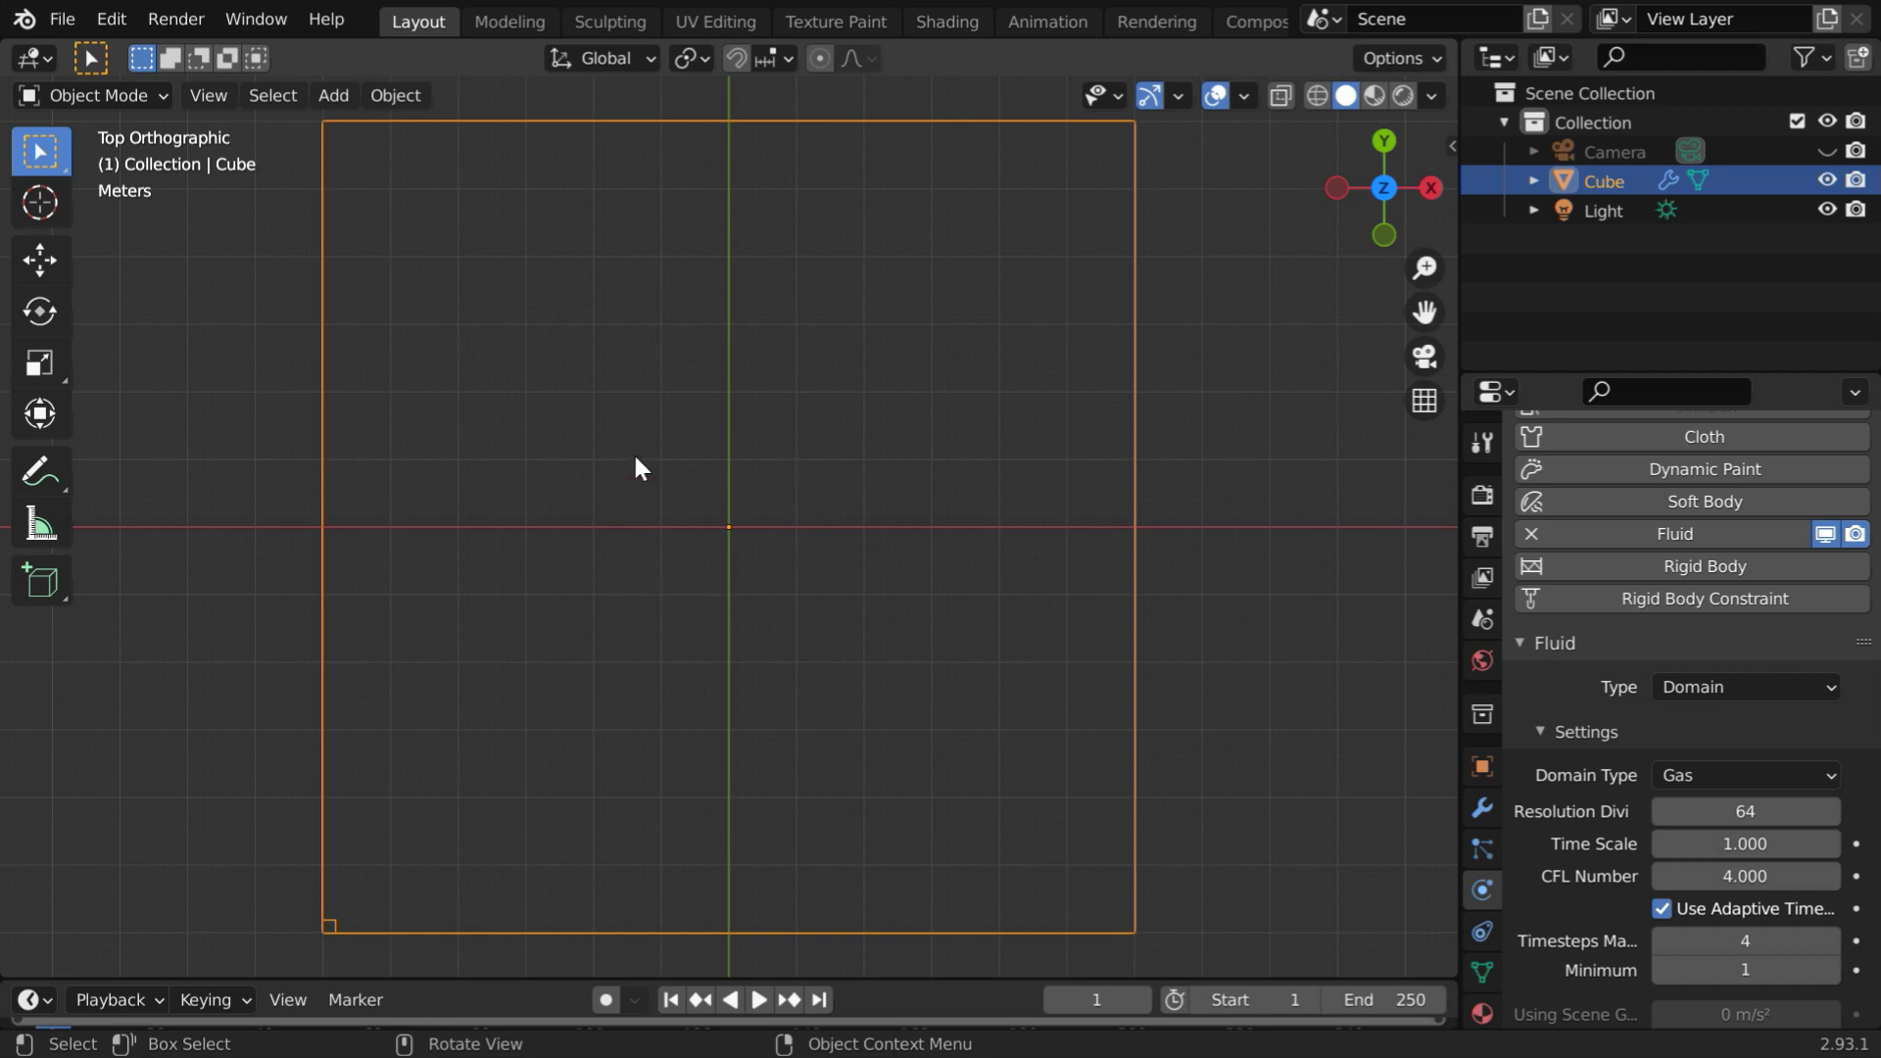
left_click(331, 98)
mouse_move(441, 129)
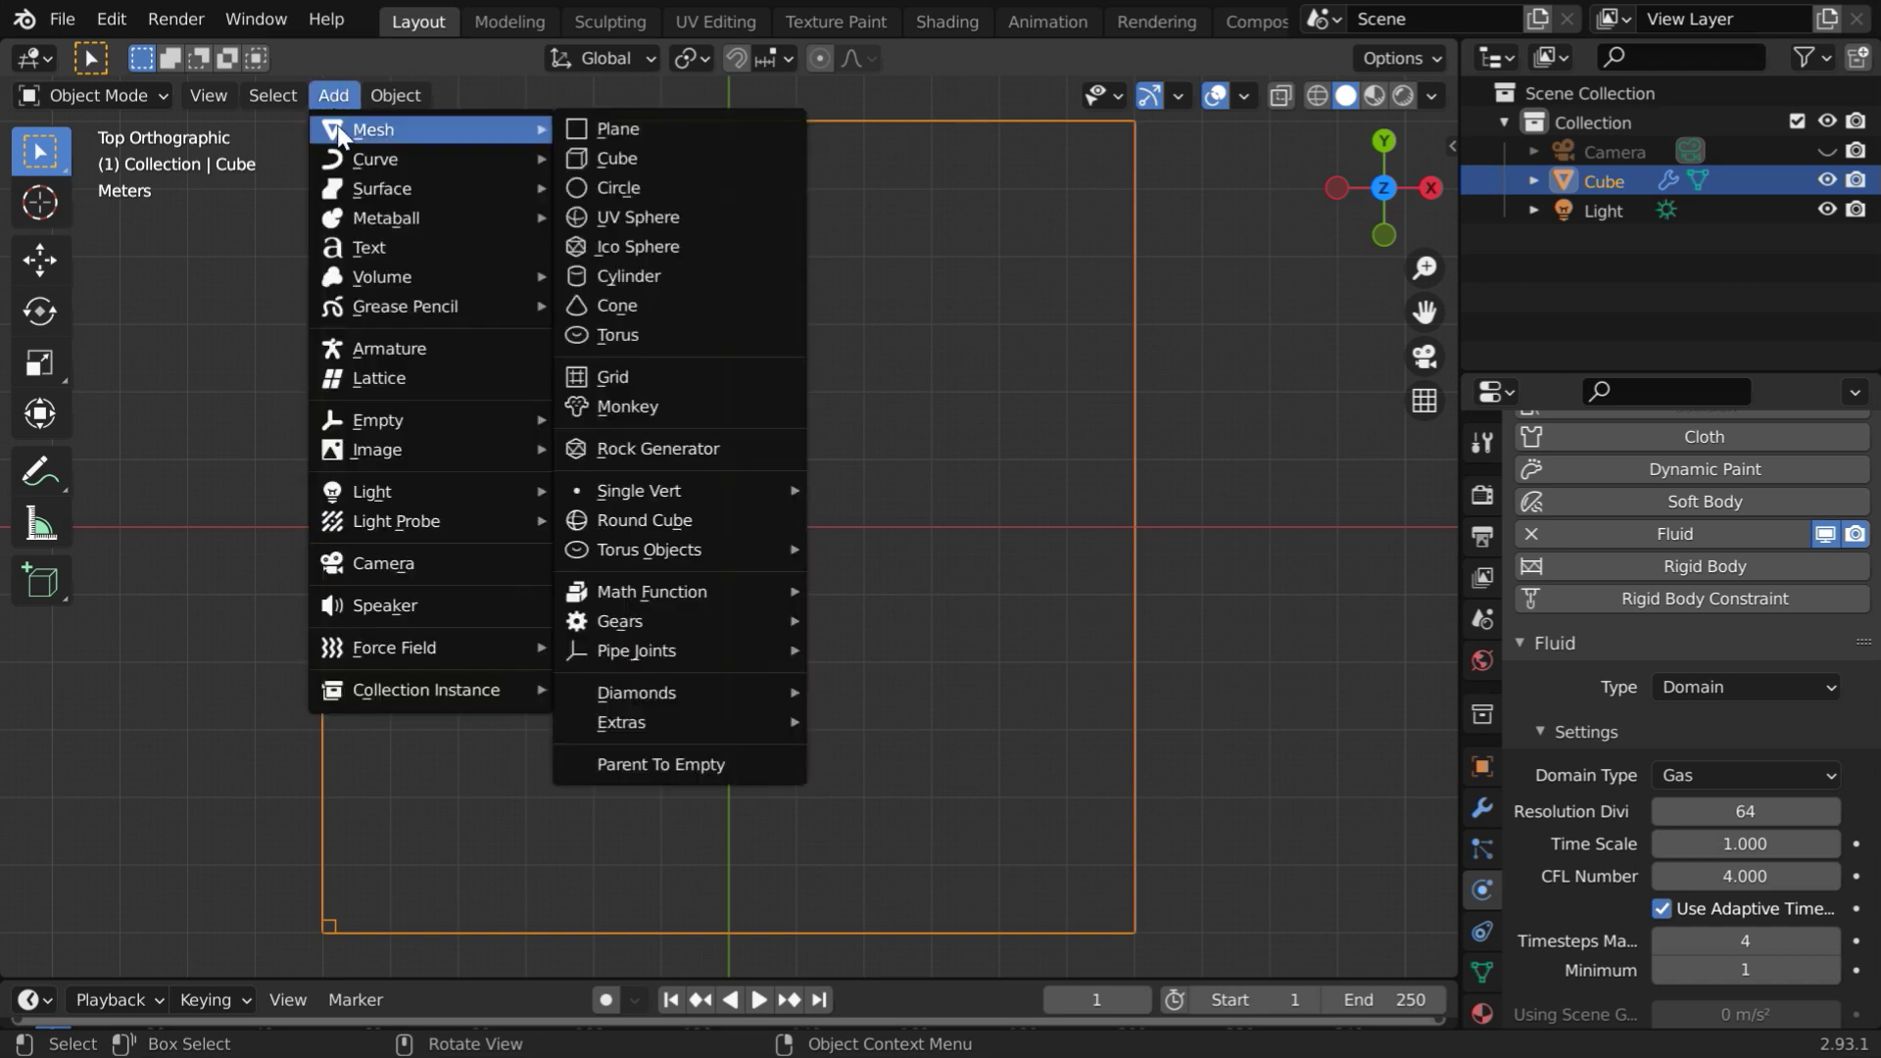
left_click(632, 216)
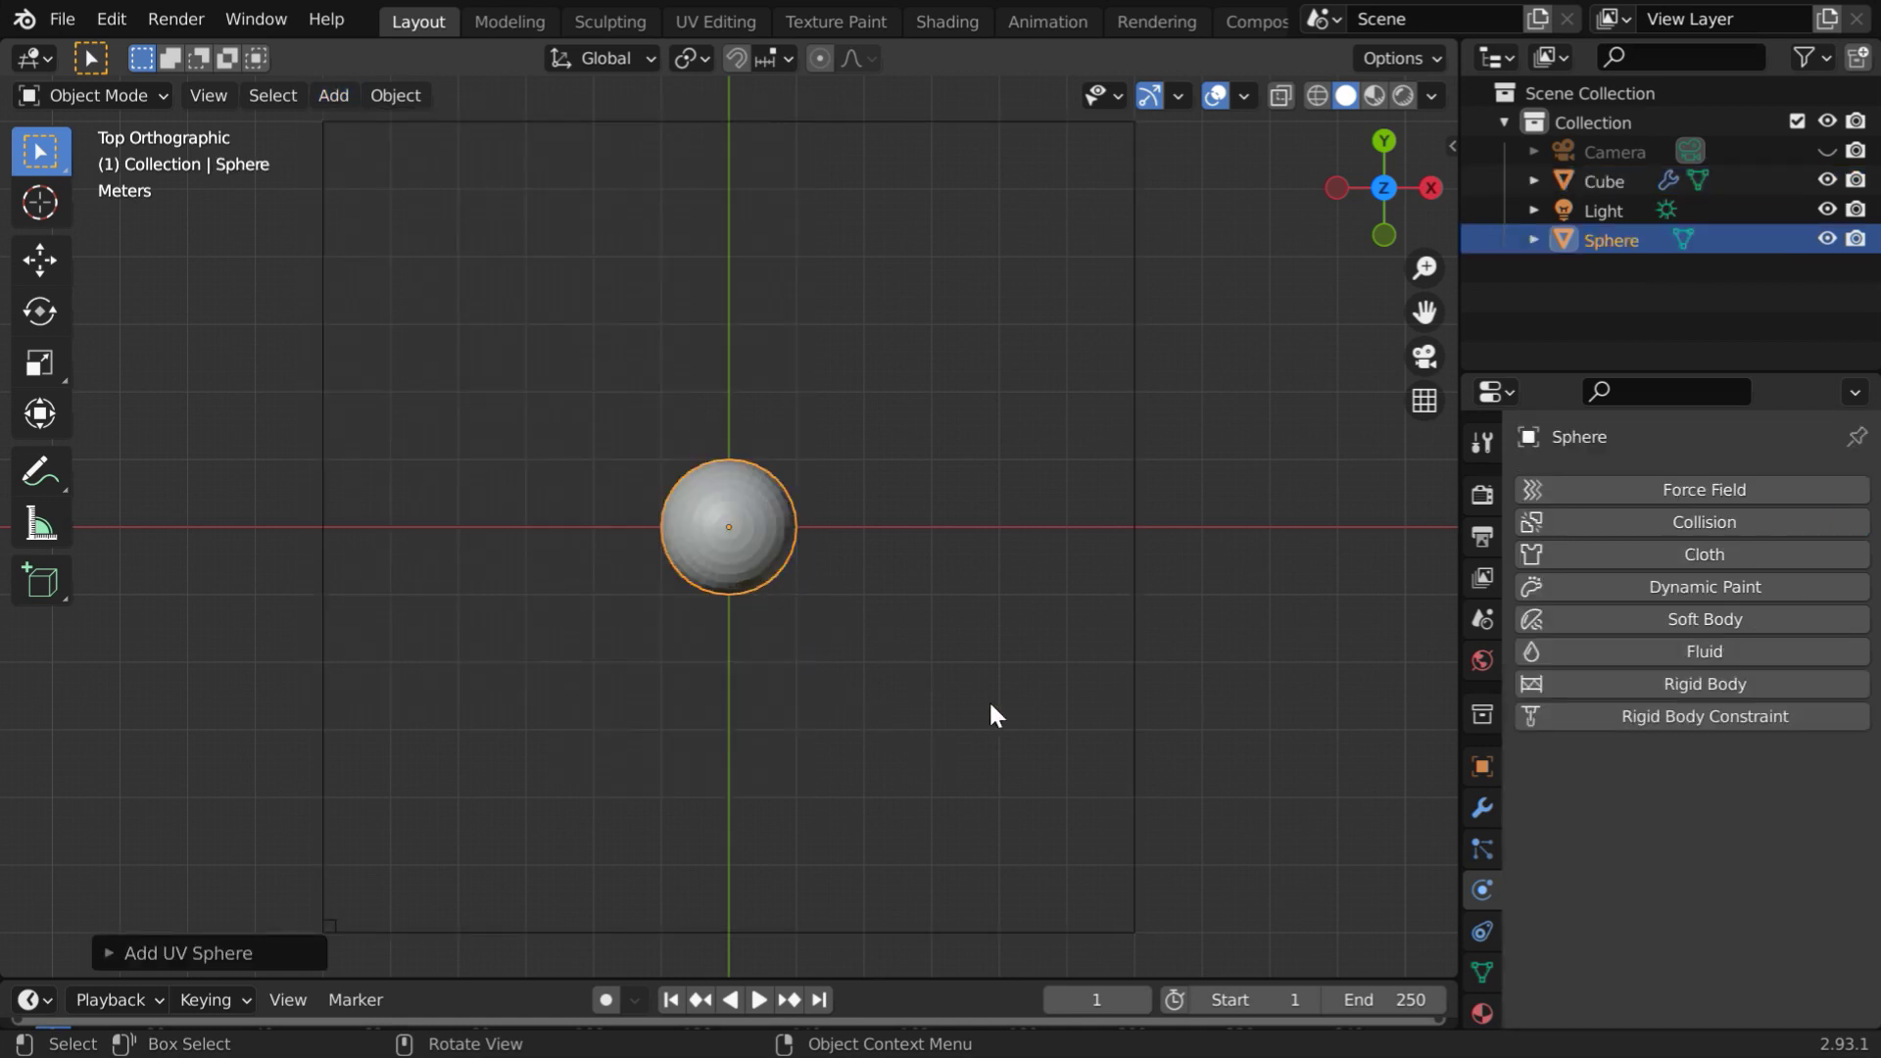
Add Fluid physics to the sphere and set its fluid type to Flow
left_click(1677, 650)
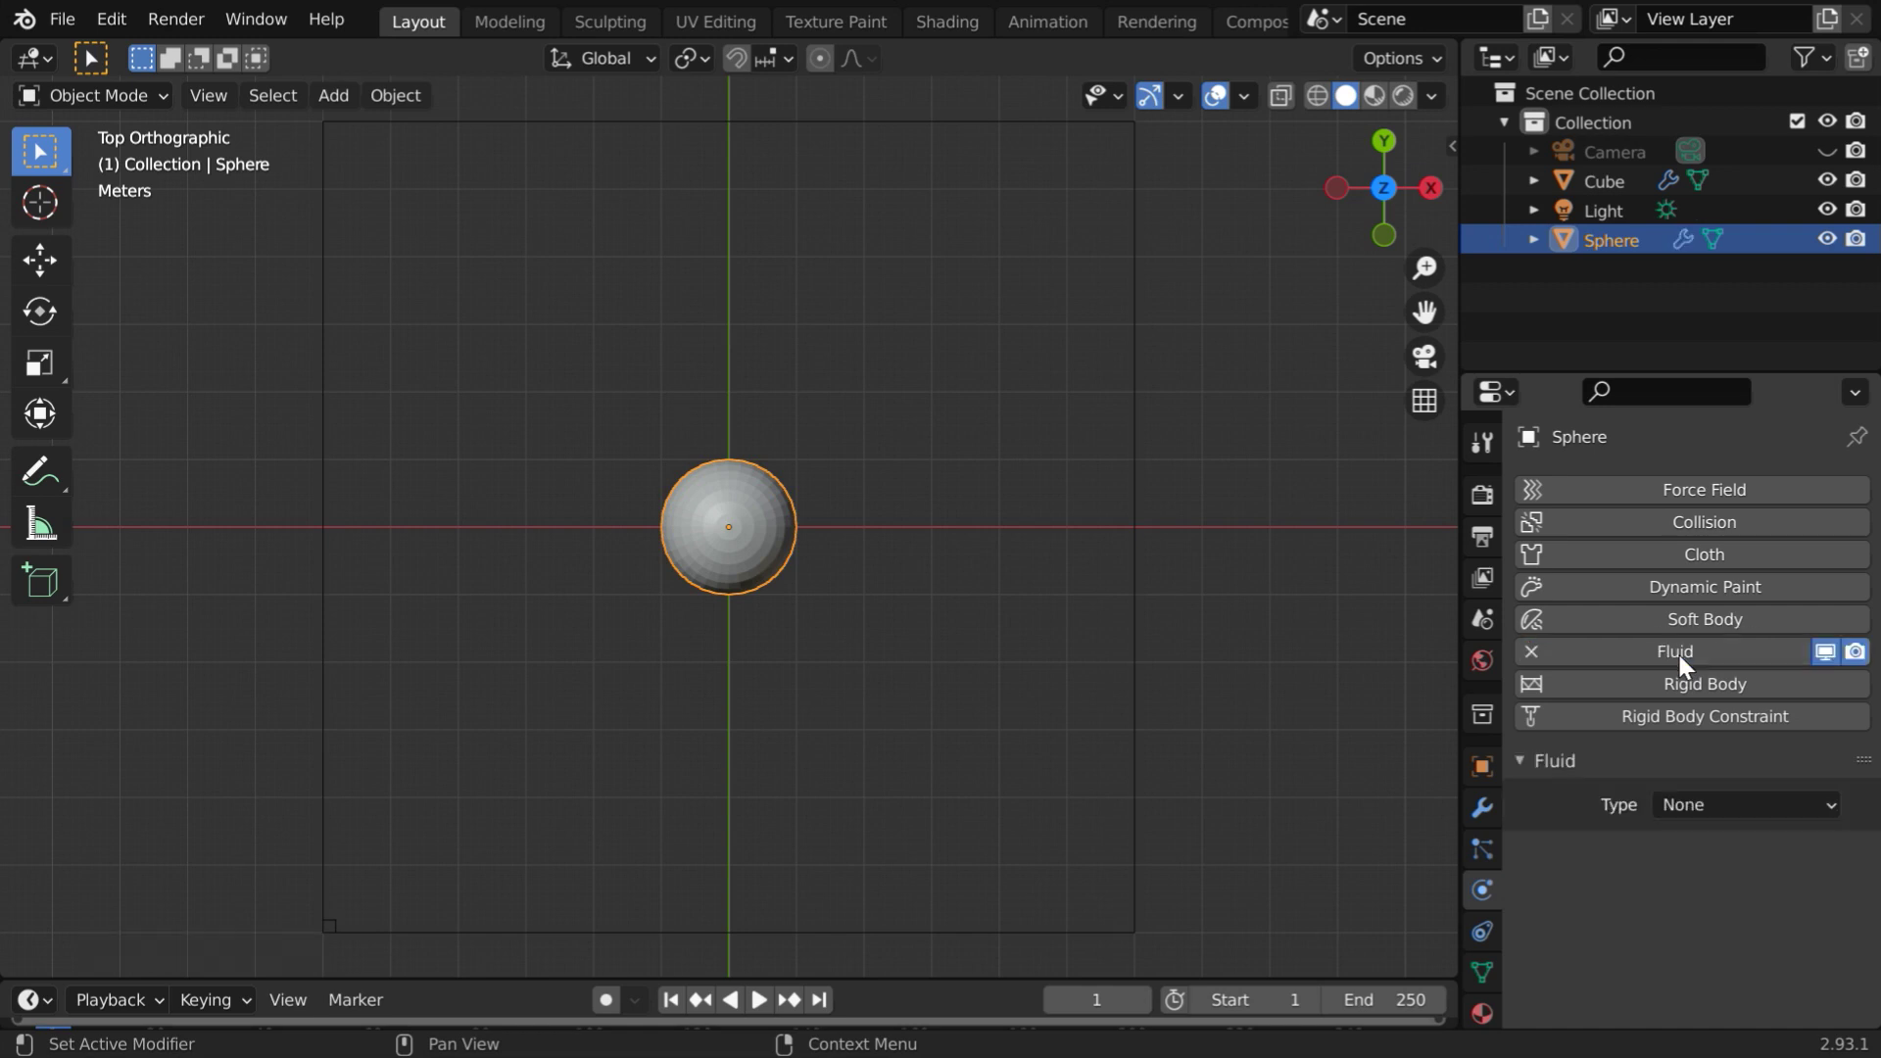
left_click(1719, 801)
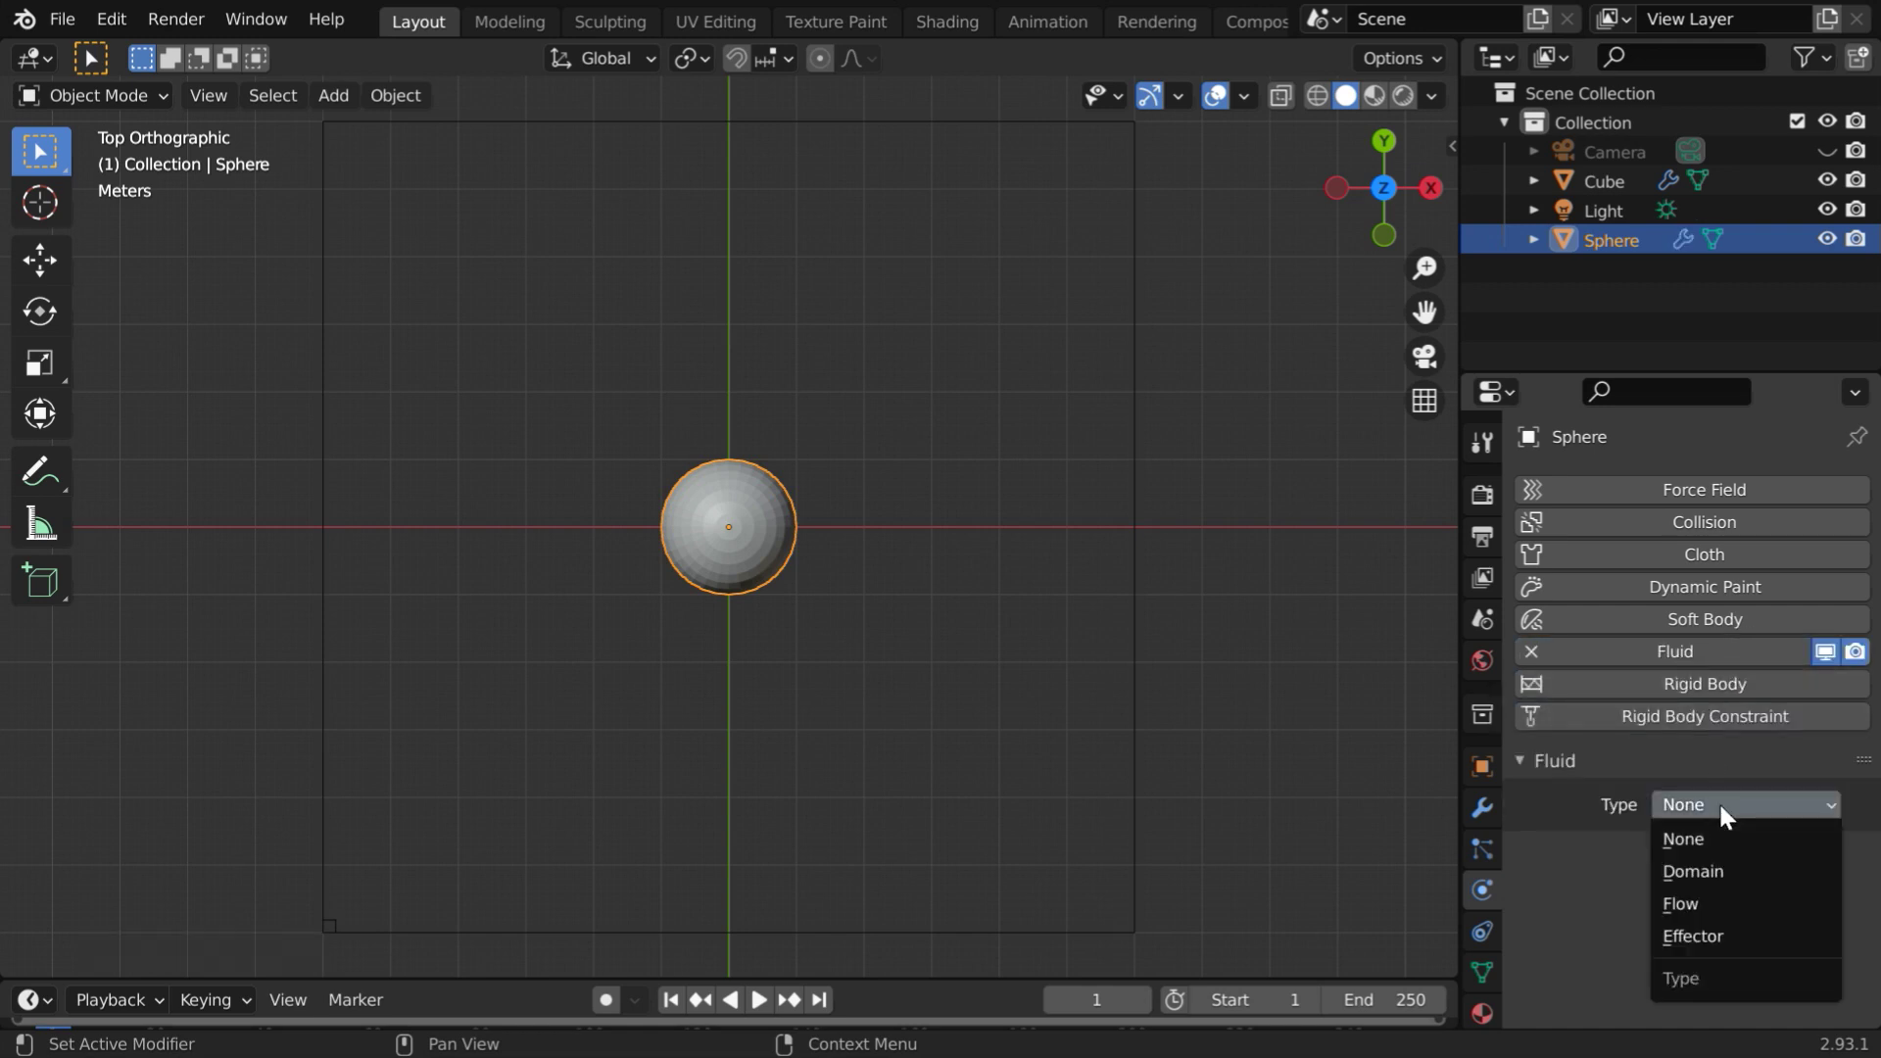
left_click(1716, 898)
Set the sphere's Flow Type to Fire and its Flow Behavior to Inflow
scroll(1714, 896, "down", 6)
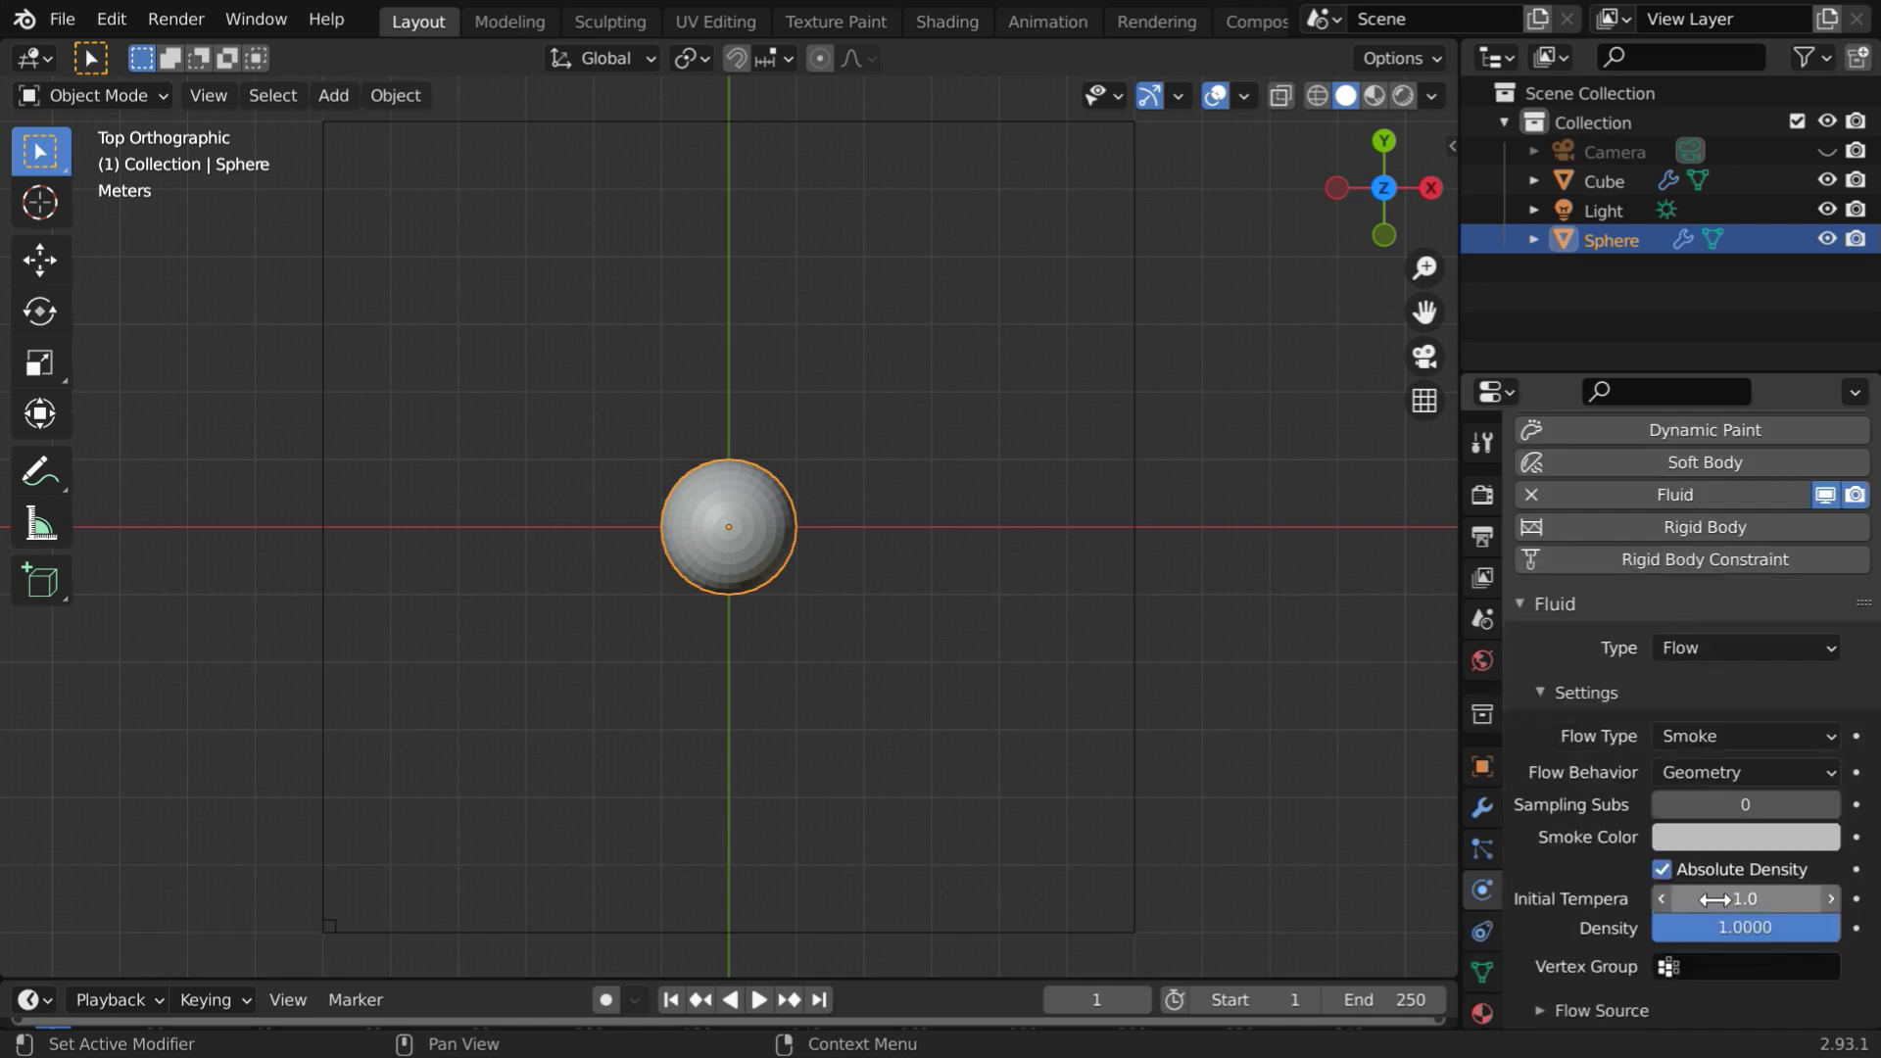
left_click(1710, 539)
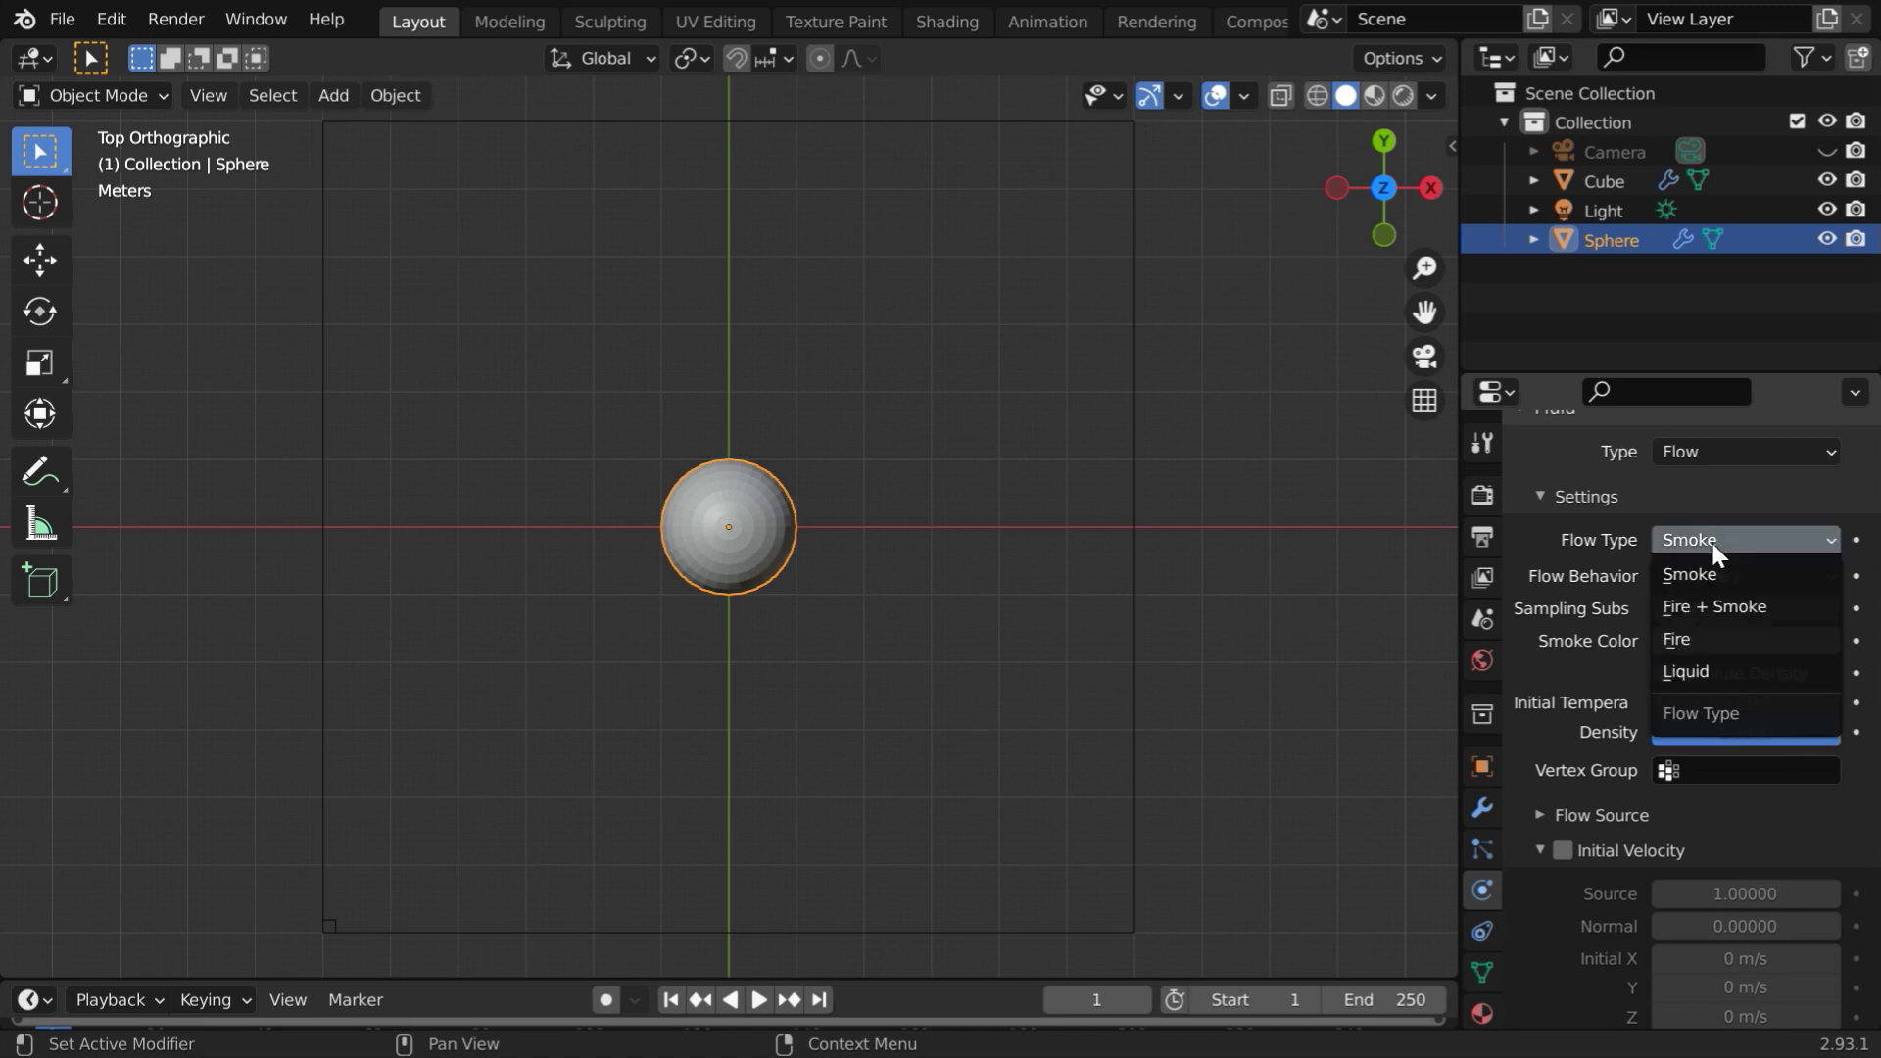
left_click(1715, 641)
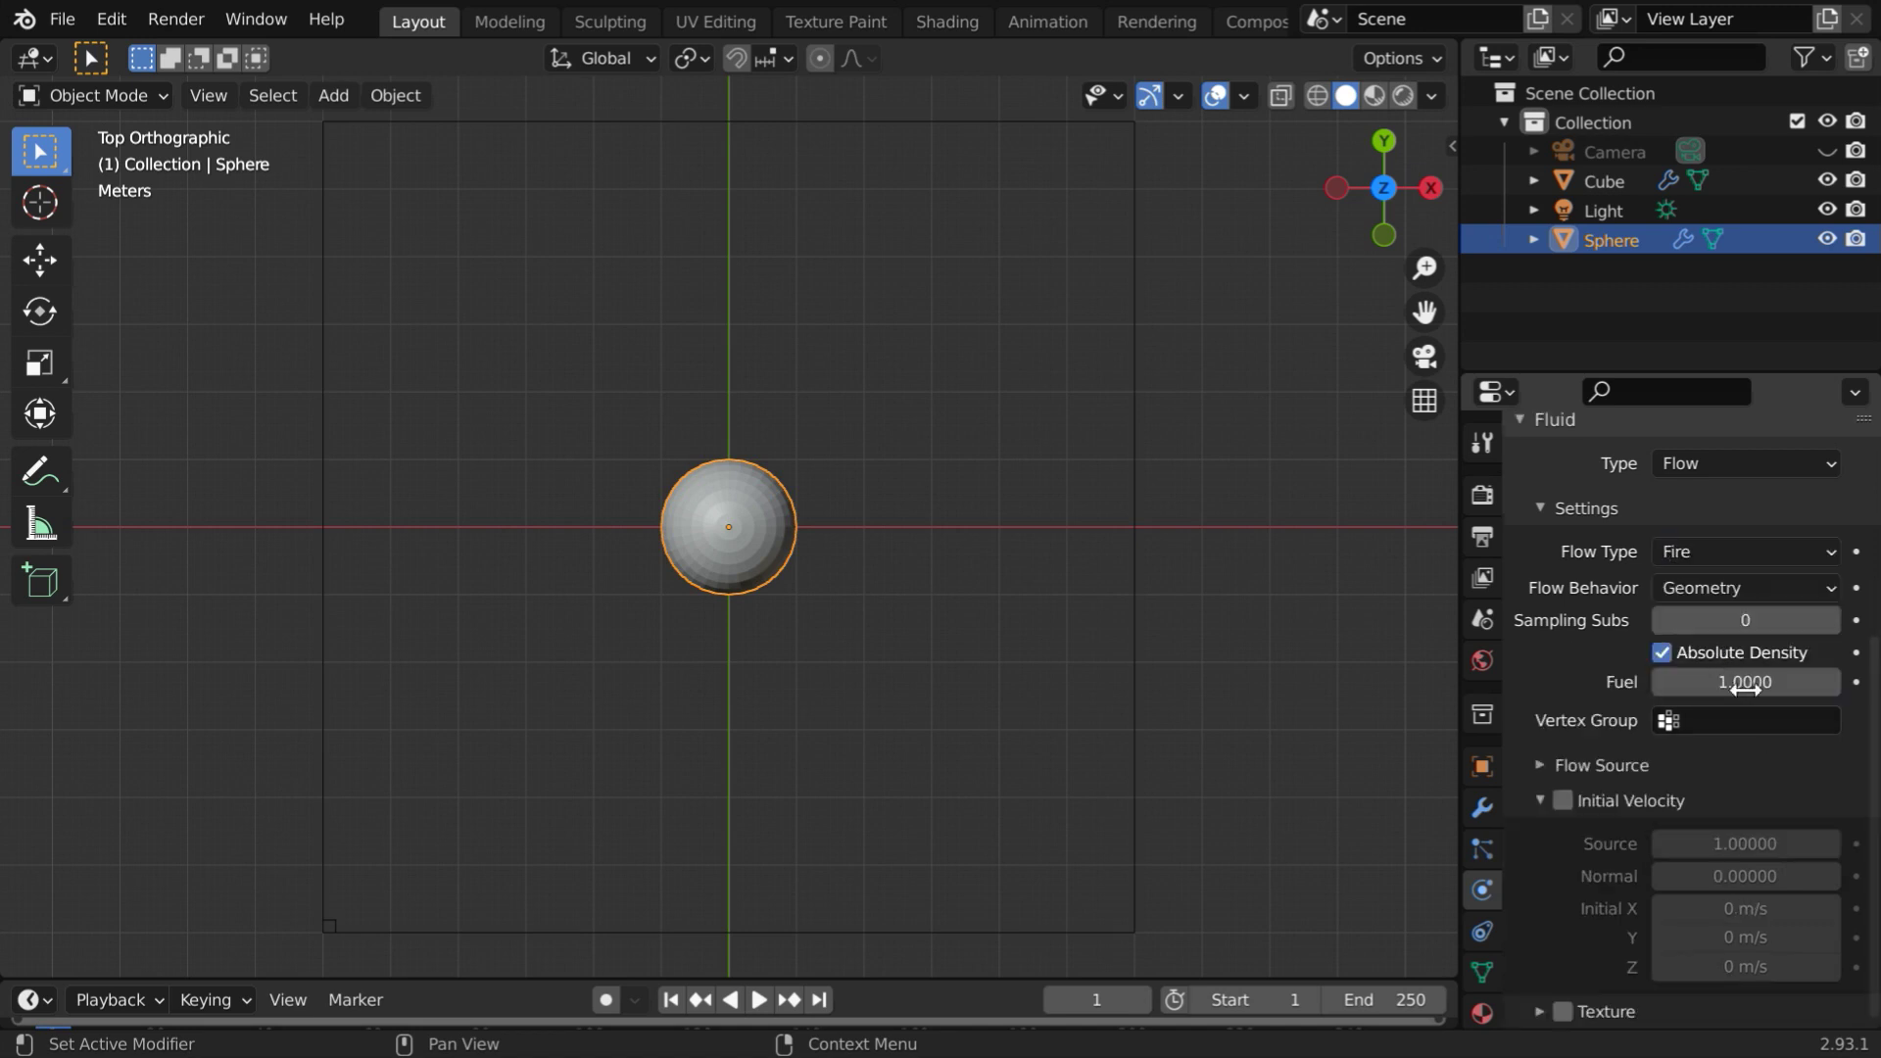
left_click(1704, 592)
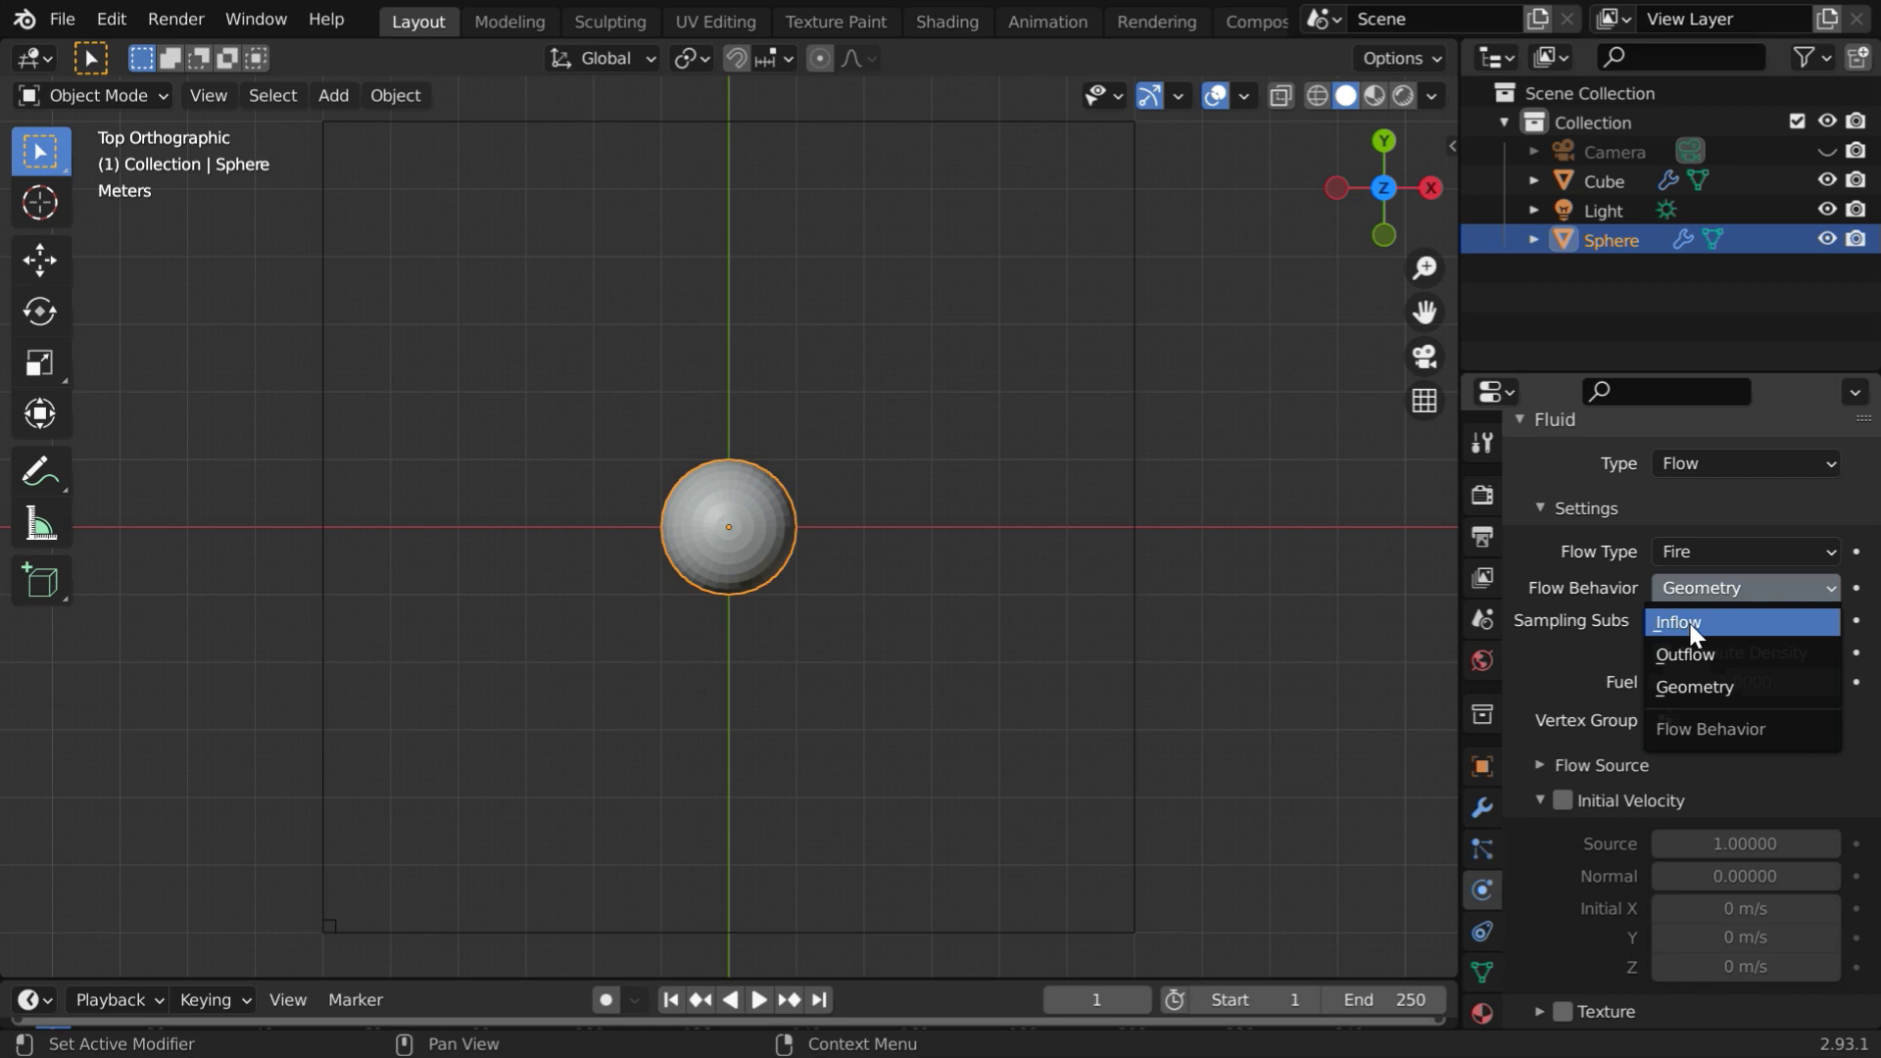
left_click(1691, 621)
Enable the sphere's Initial Velocity with a Normal value of 100 and keyframe that value at frame 1
scroll(1717, 866, "down", 1)
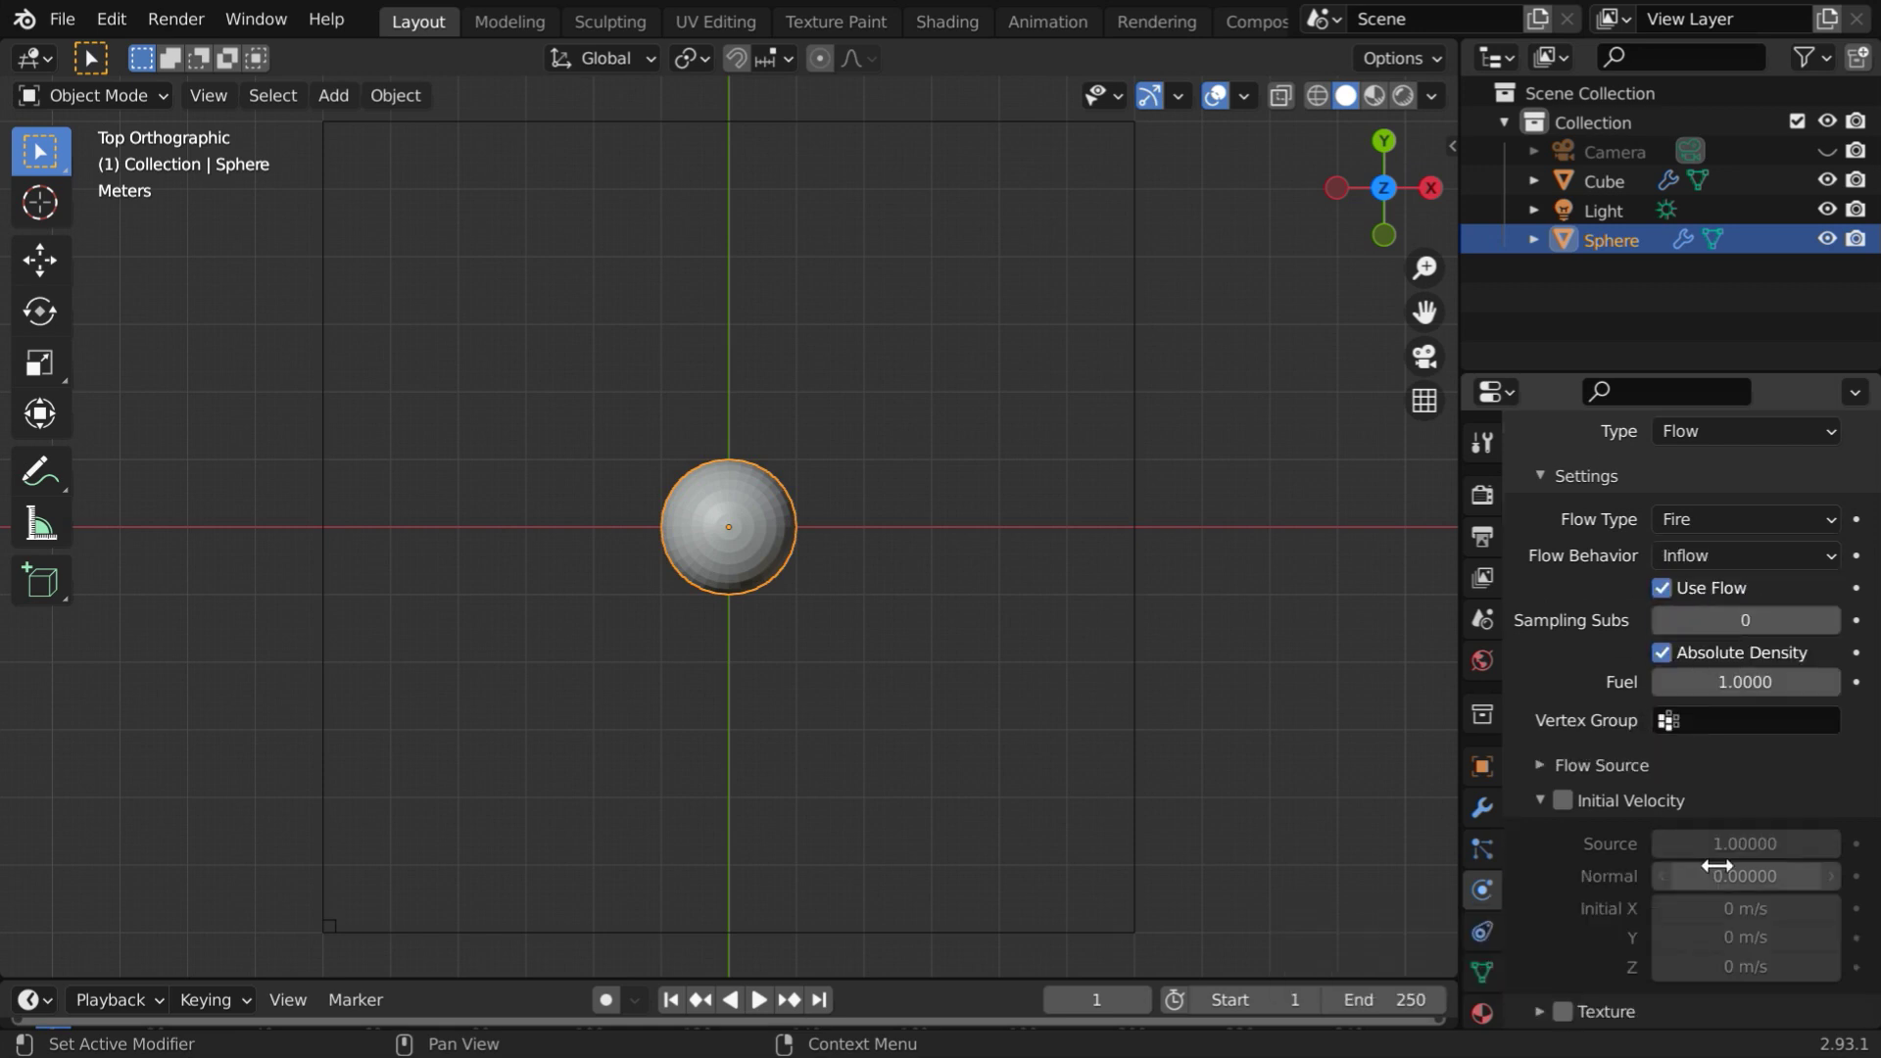
left_click(1563, 801)
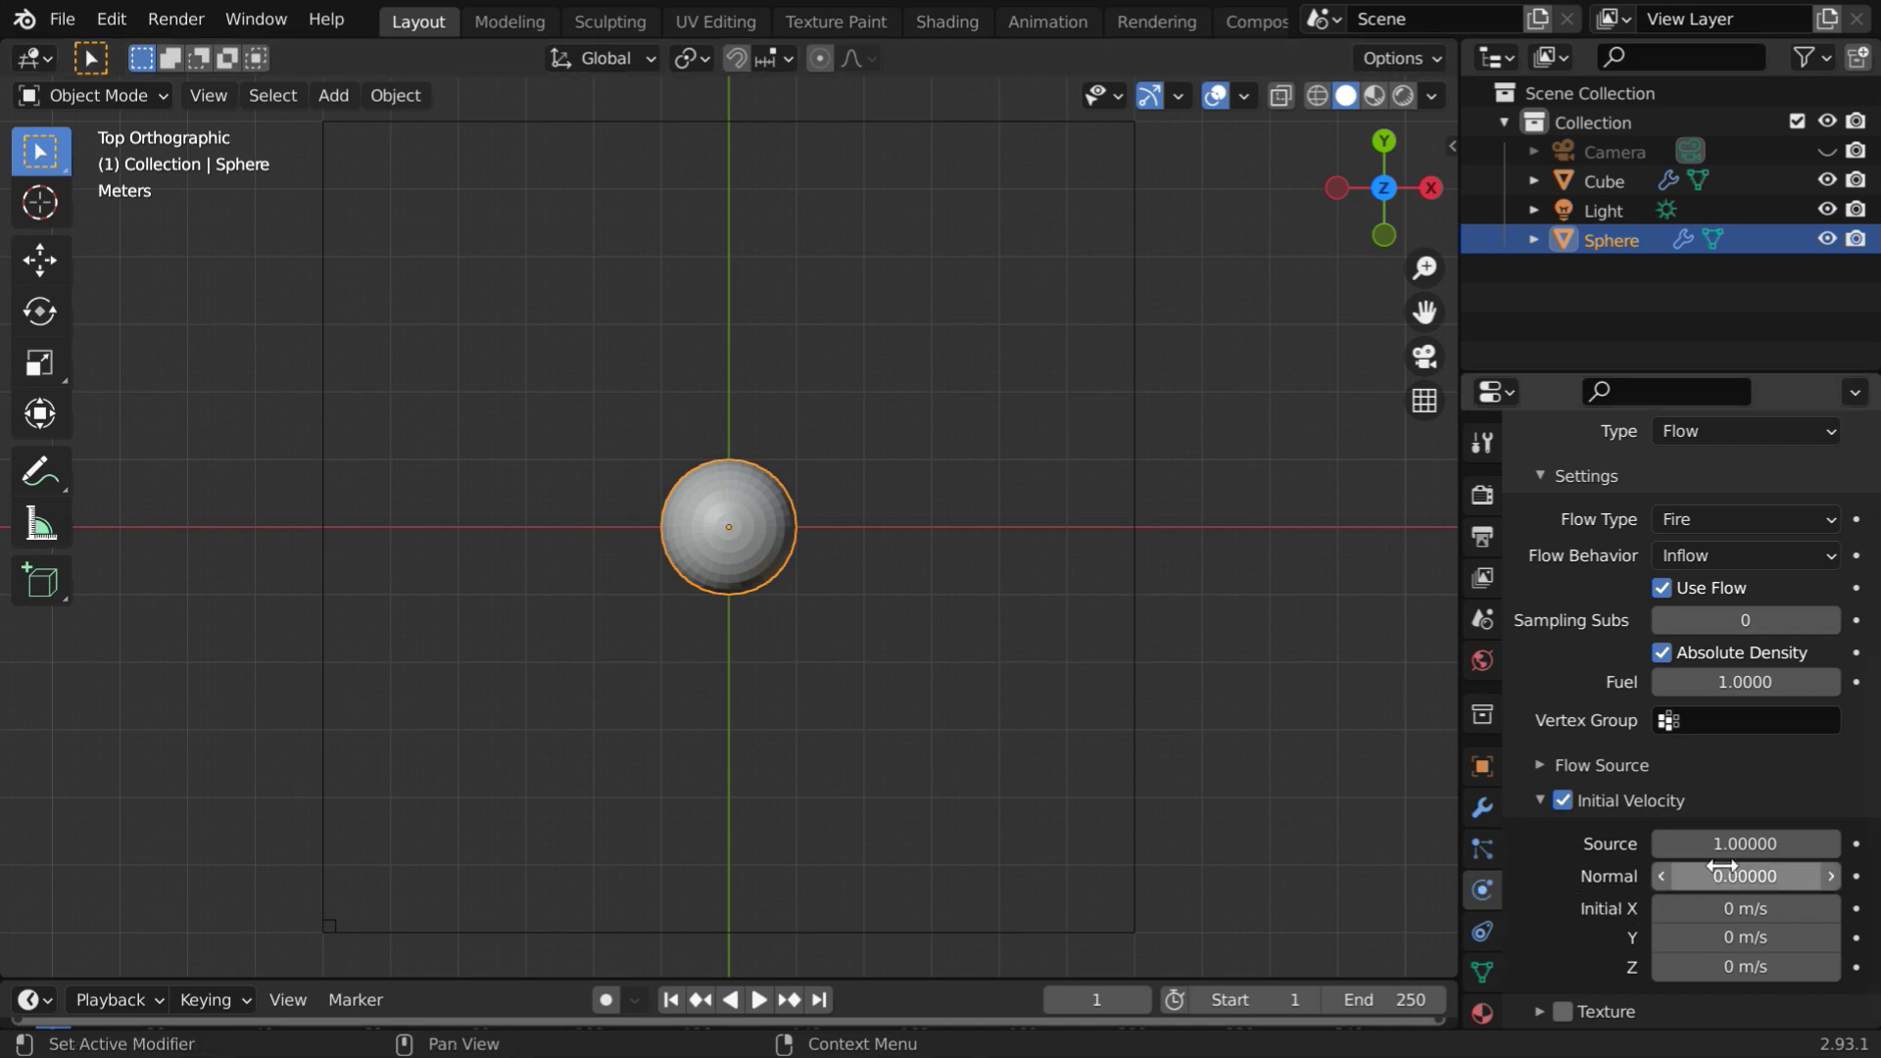
left_click(1775, 879)
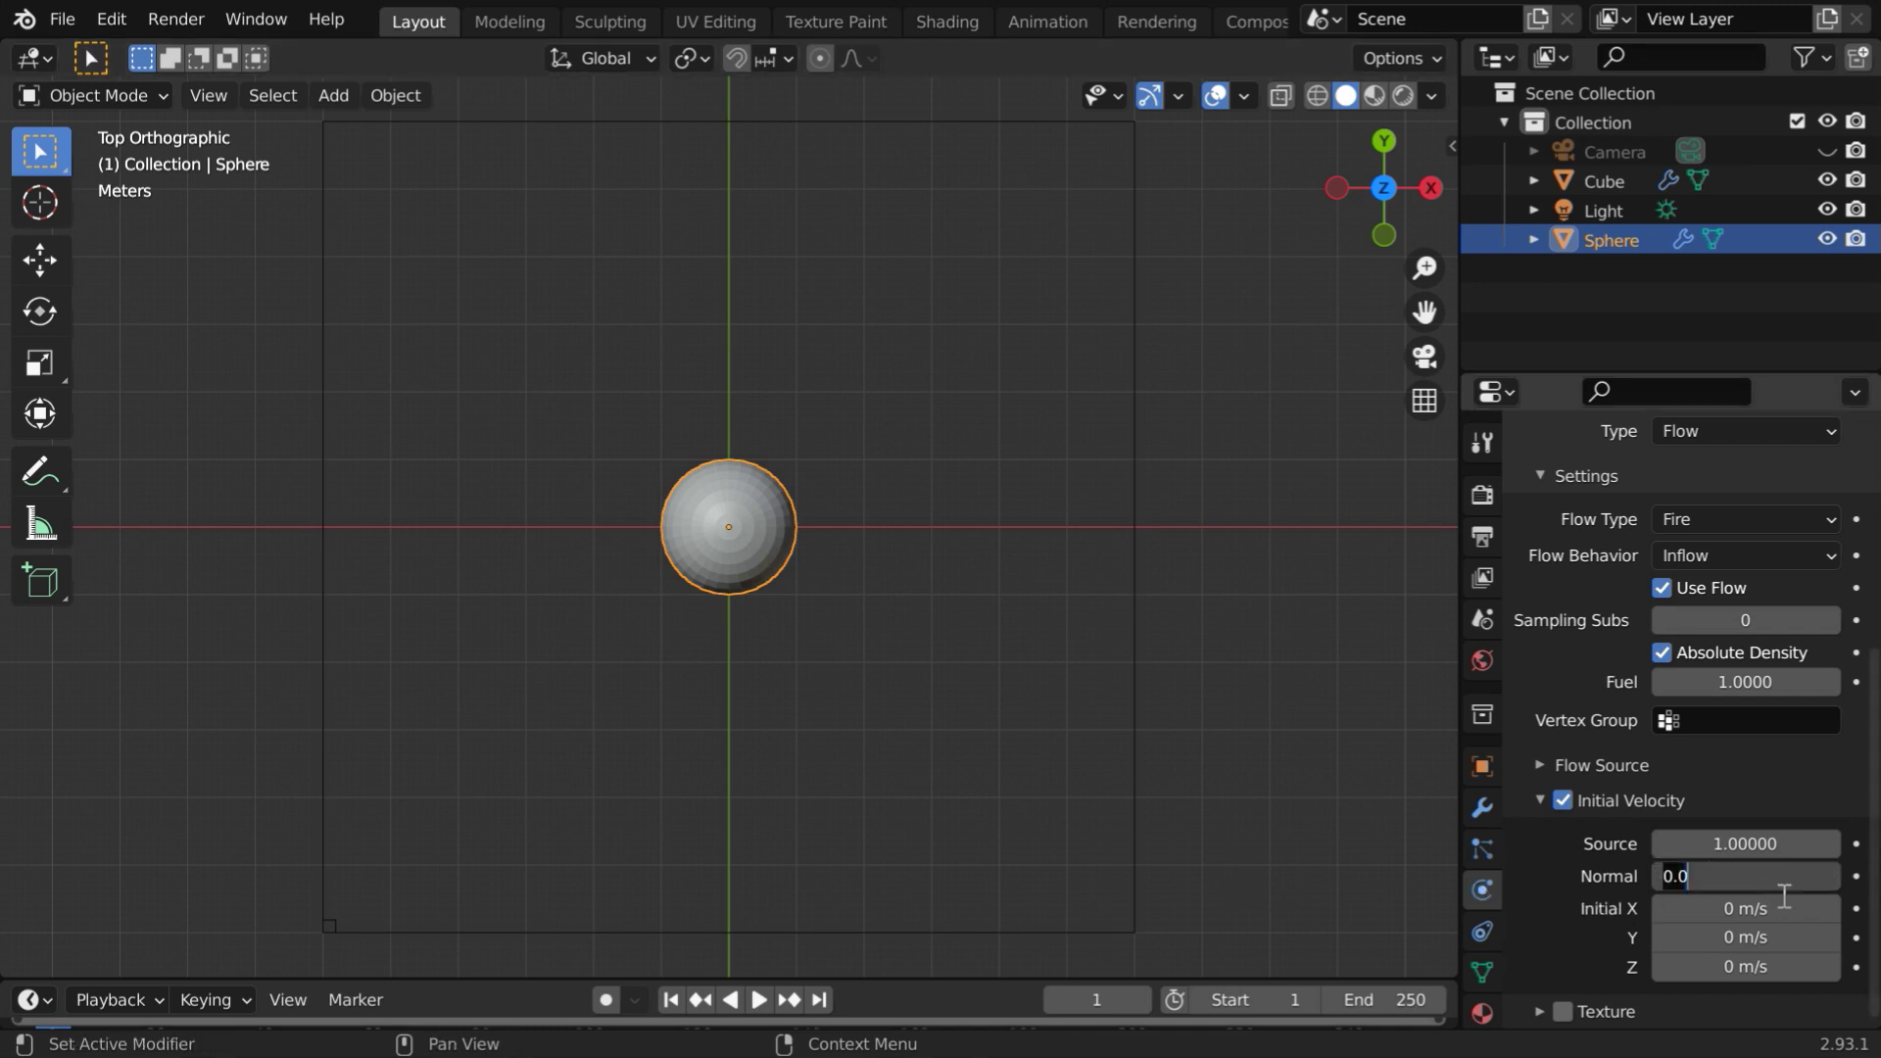
type("100")
key("Return")
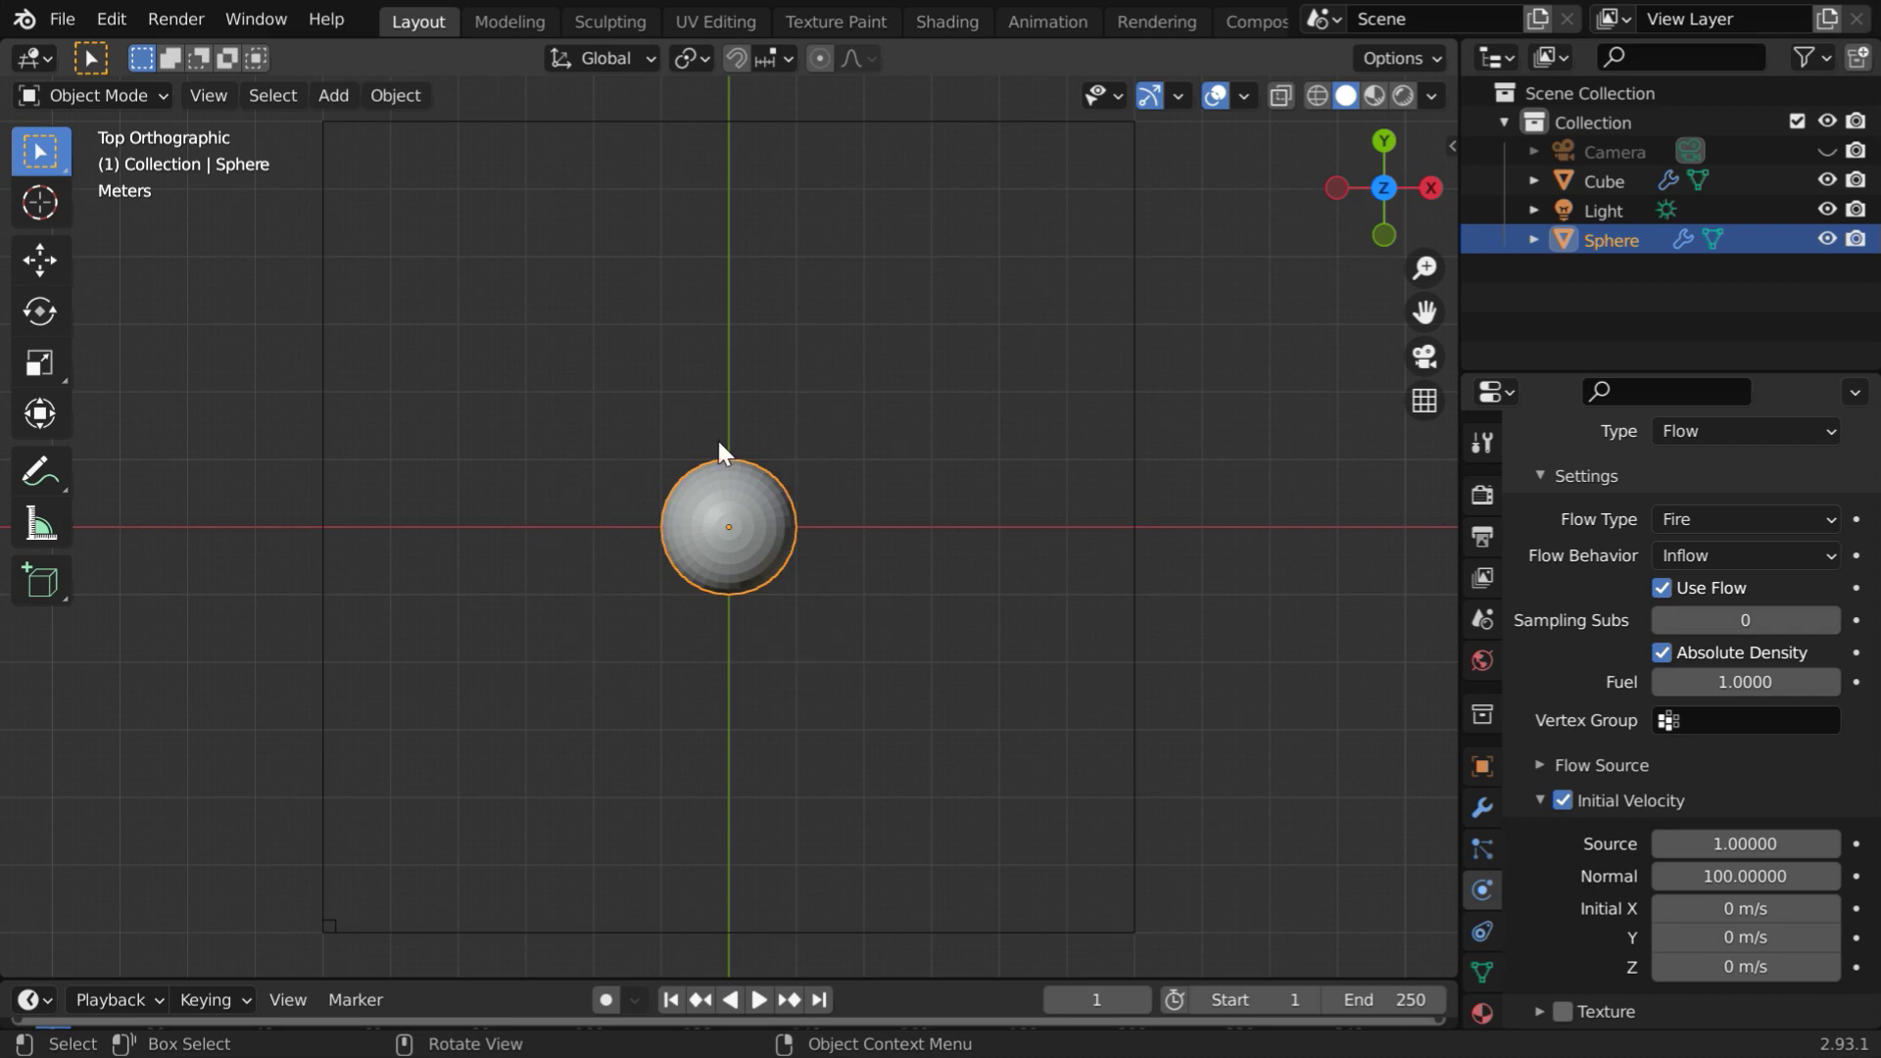
left_click(1858, 878)
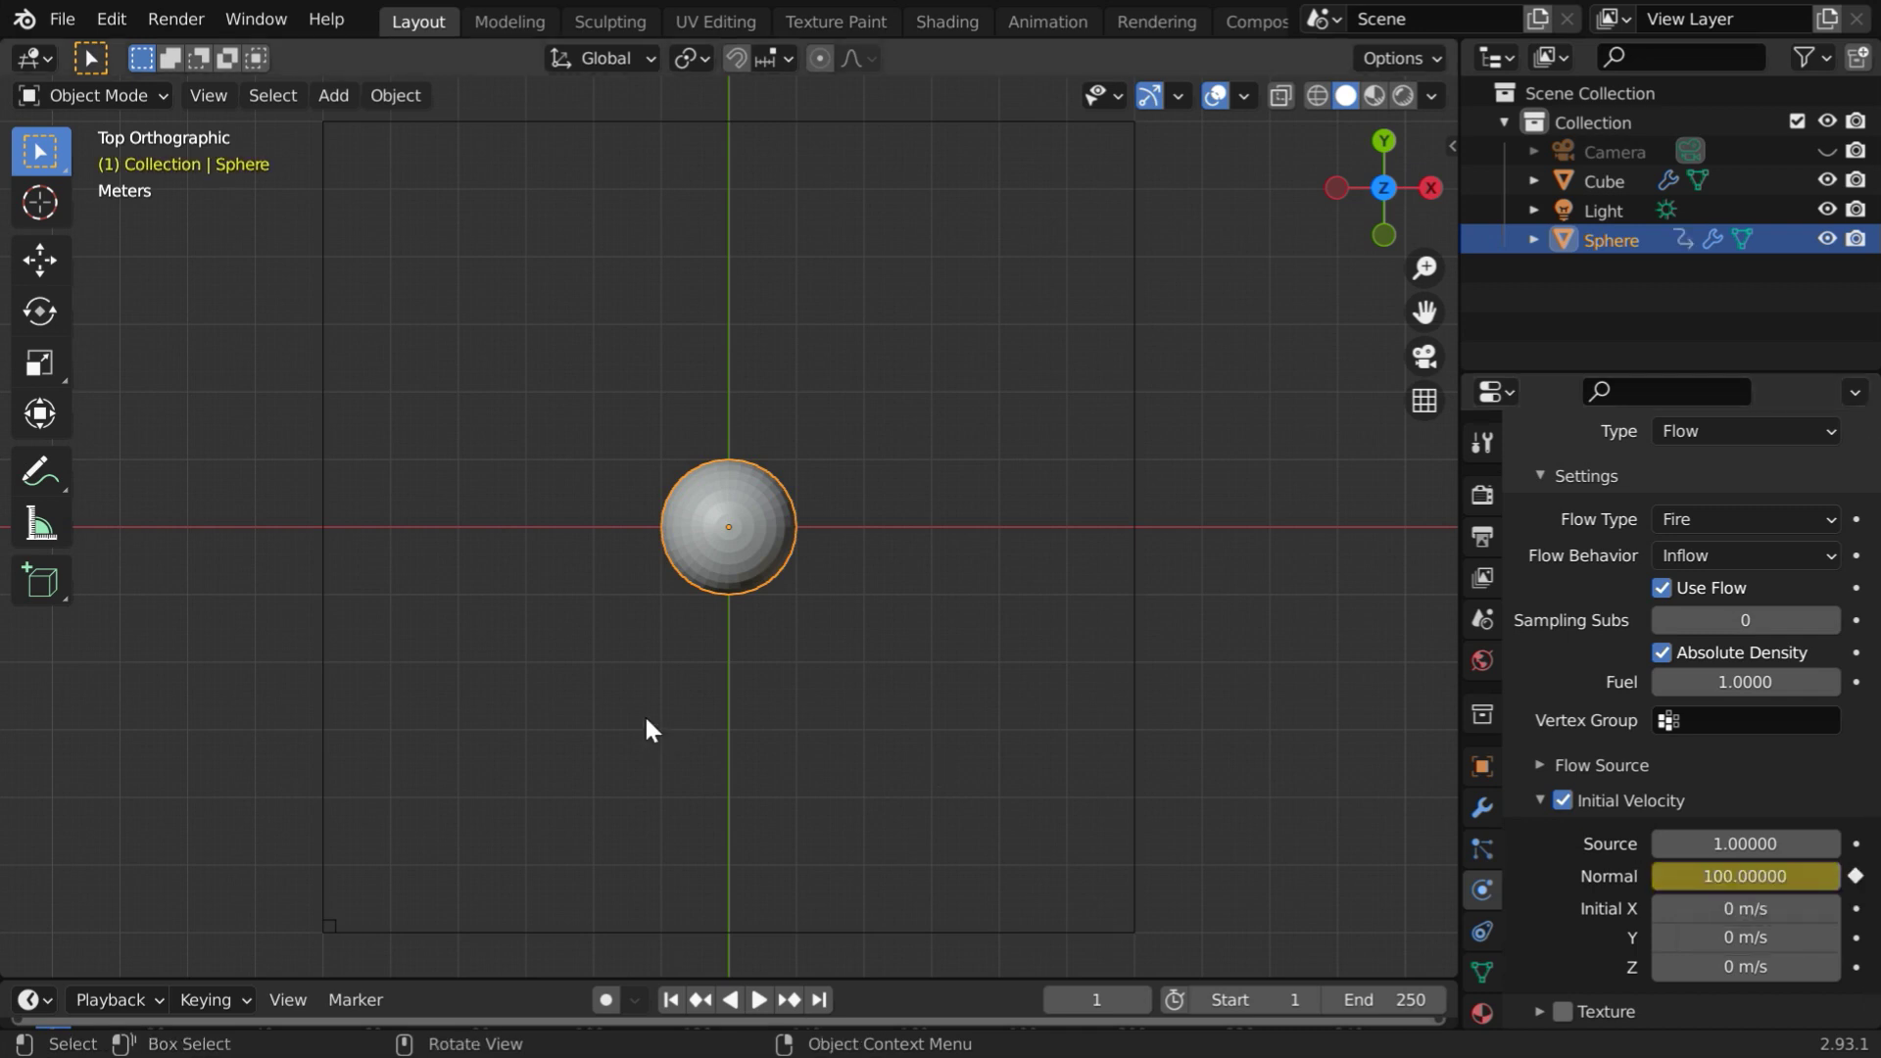
In the Graph Editor, start Bake Sound to F-Curves for the sphere's Normal velocity and choose Music.wav from the Desktop
left_click(39, 55)
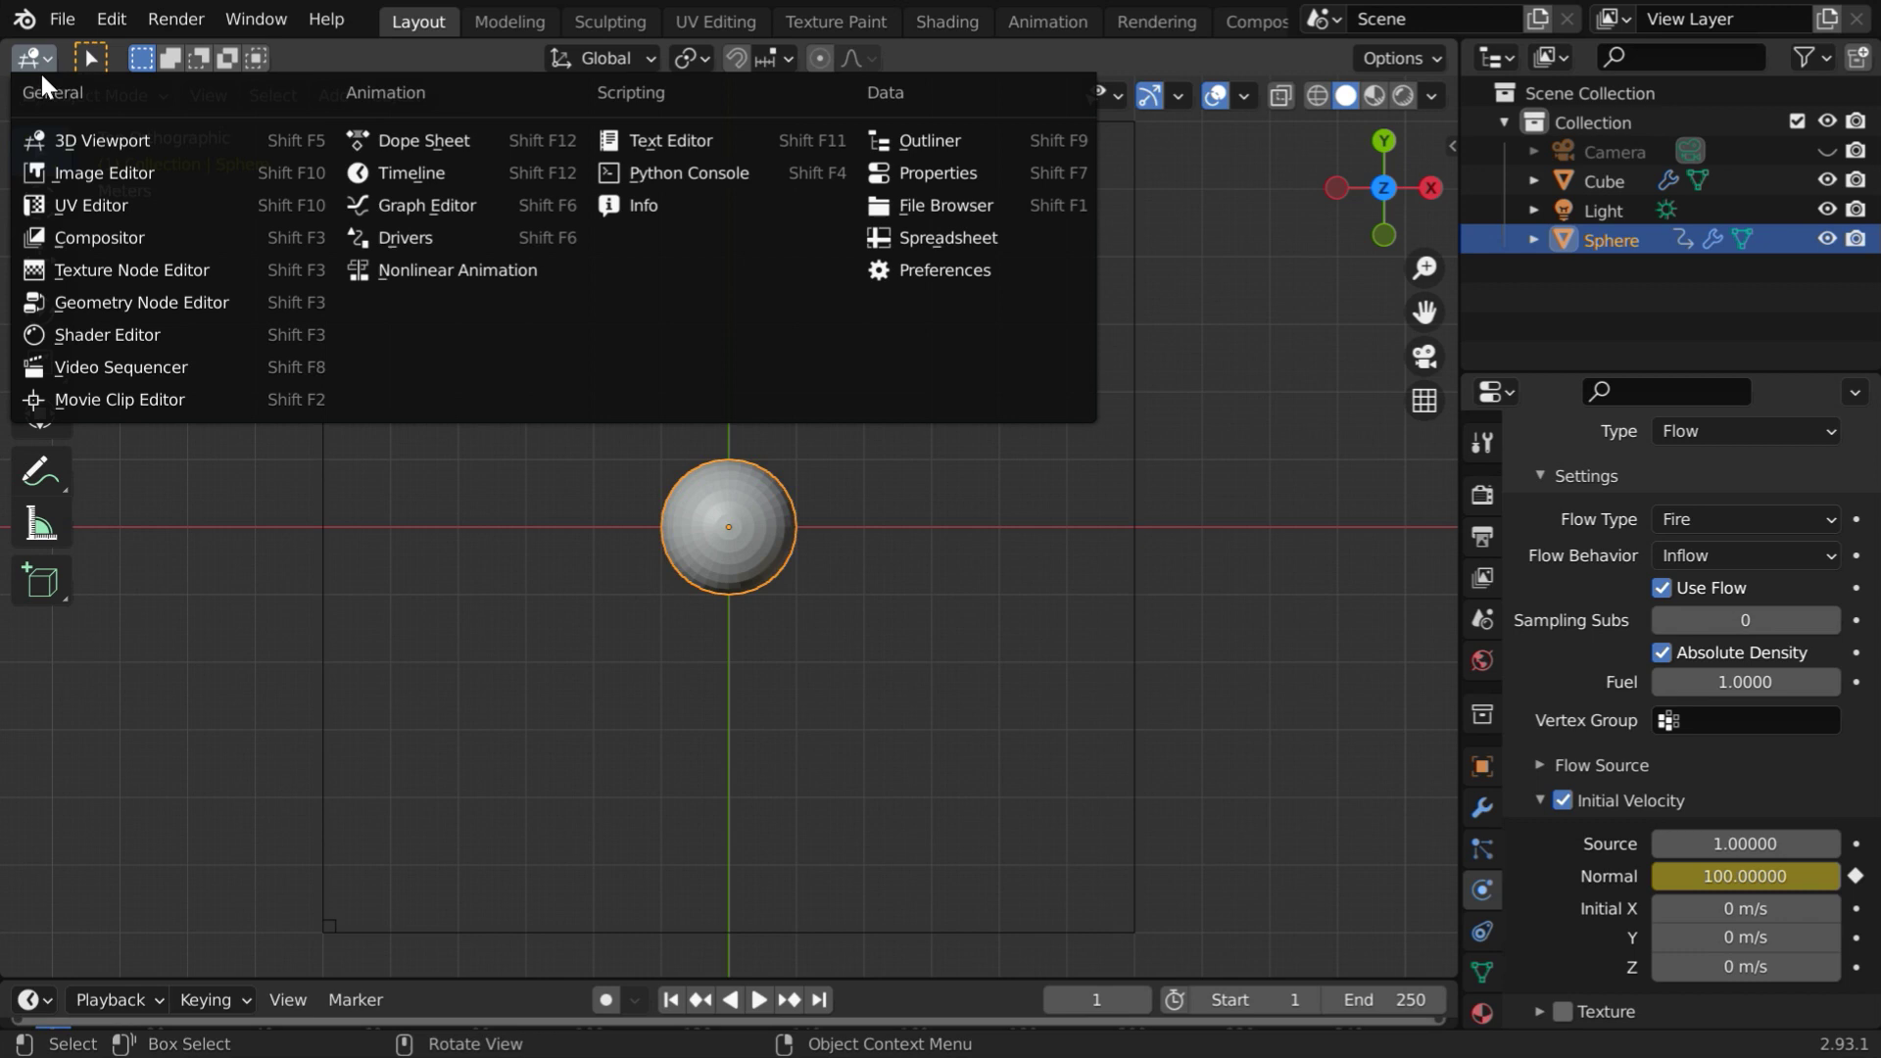
left_click(441, 208)
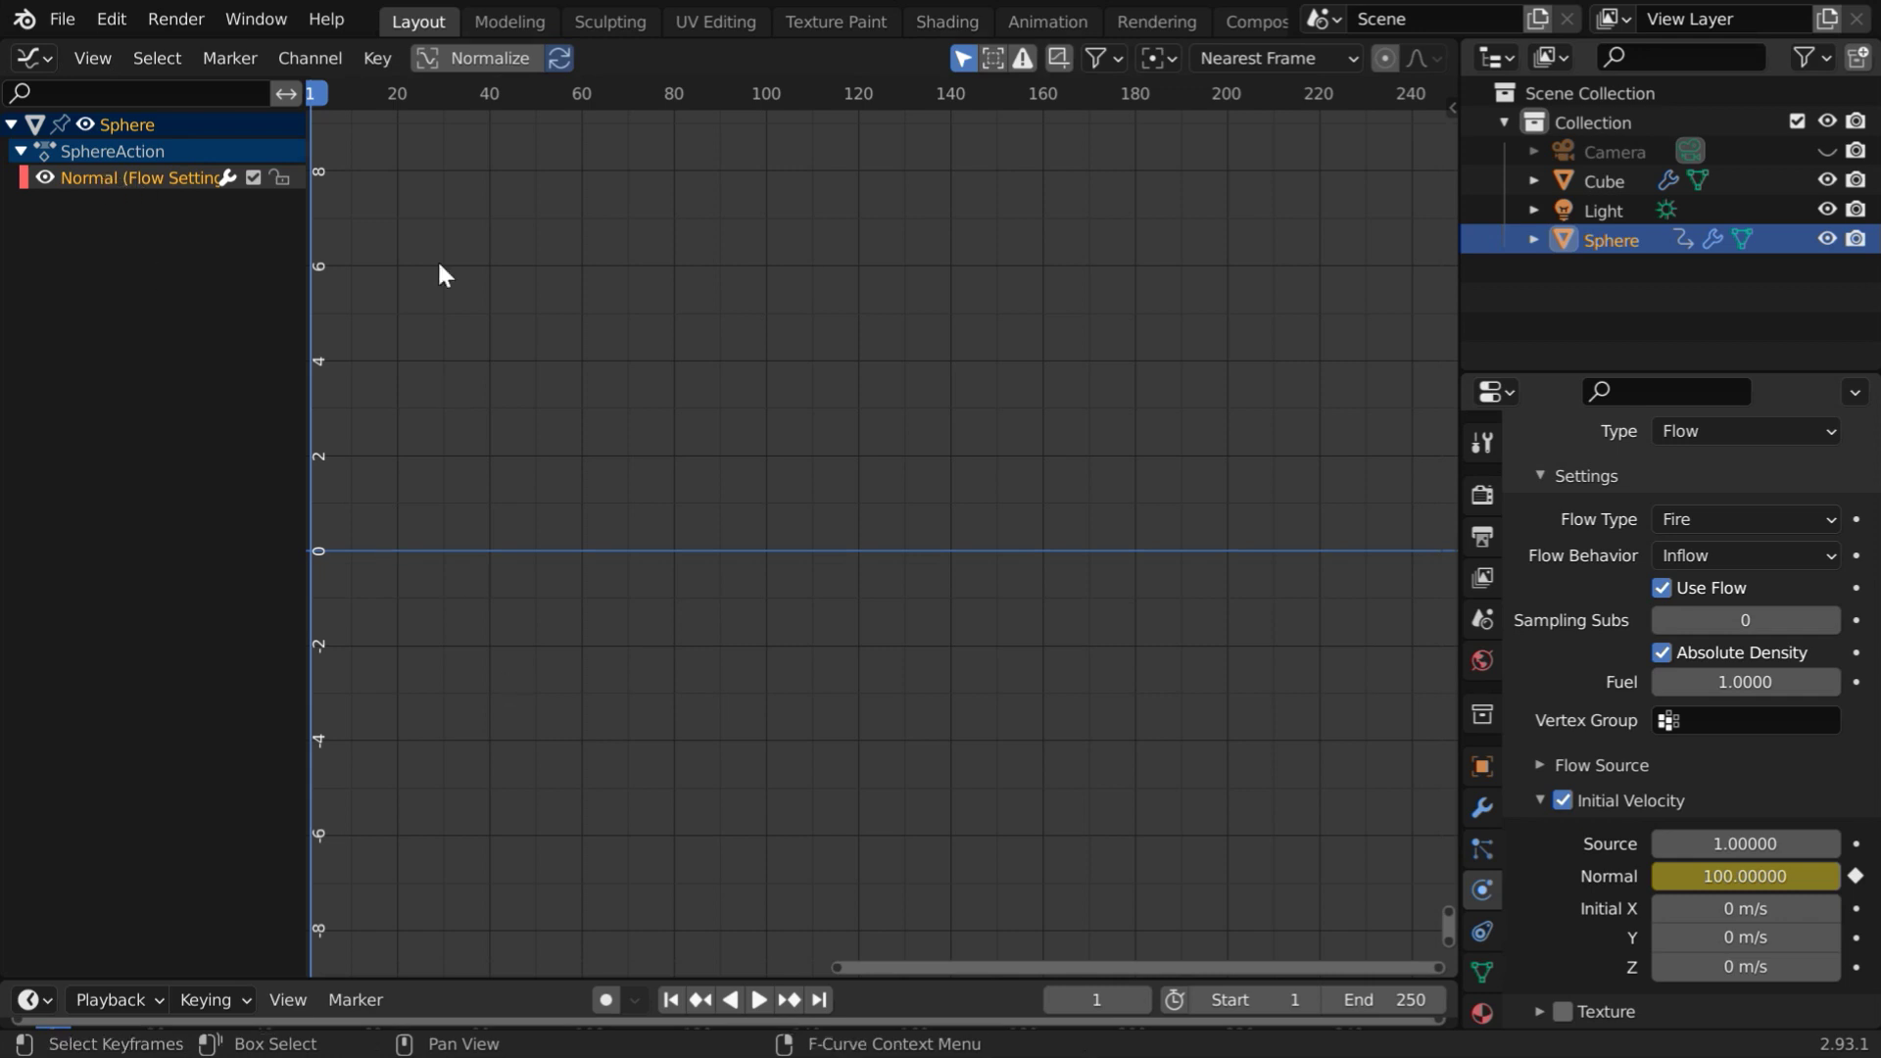
left_click(379, 57)
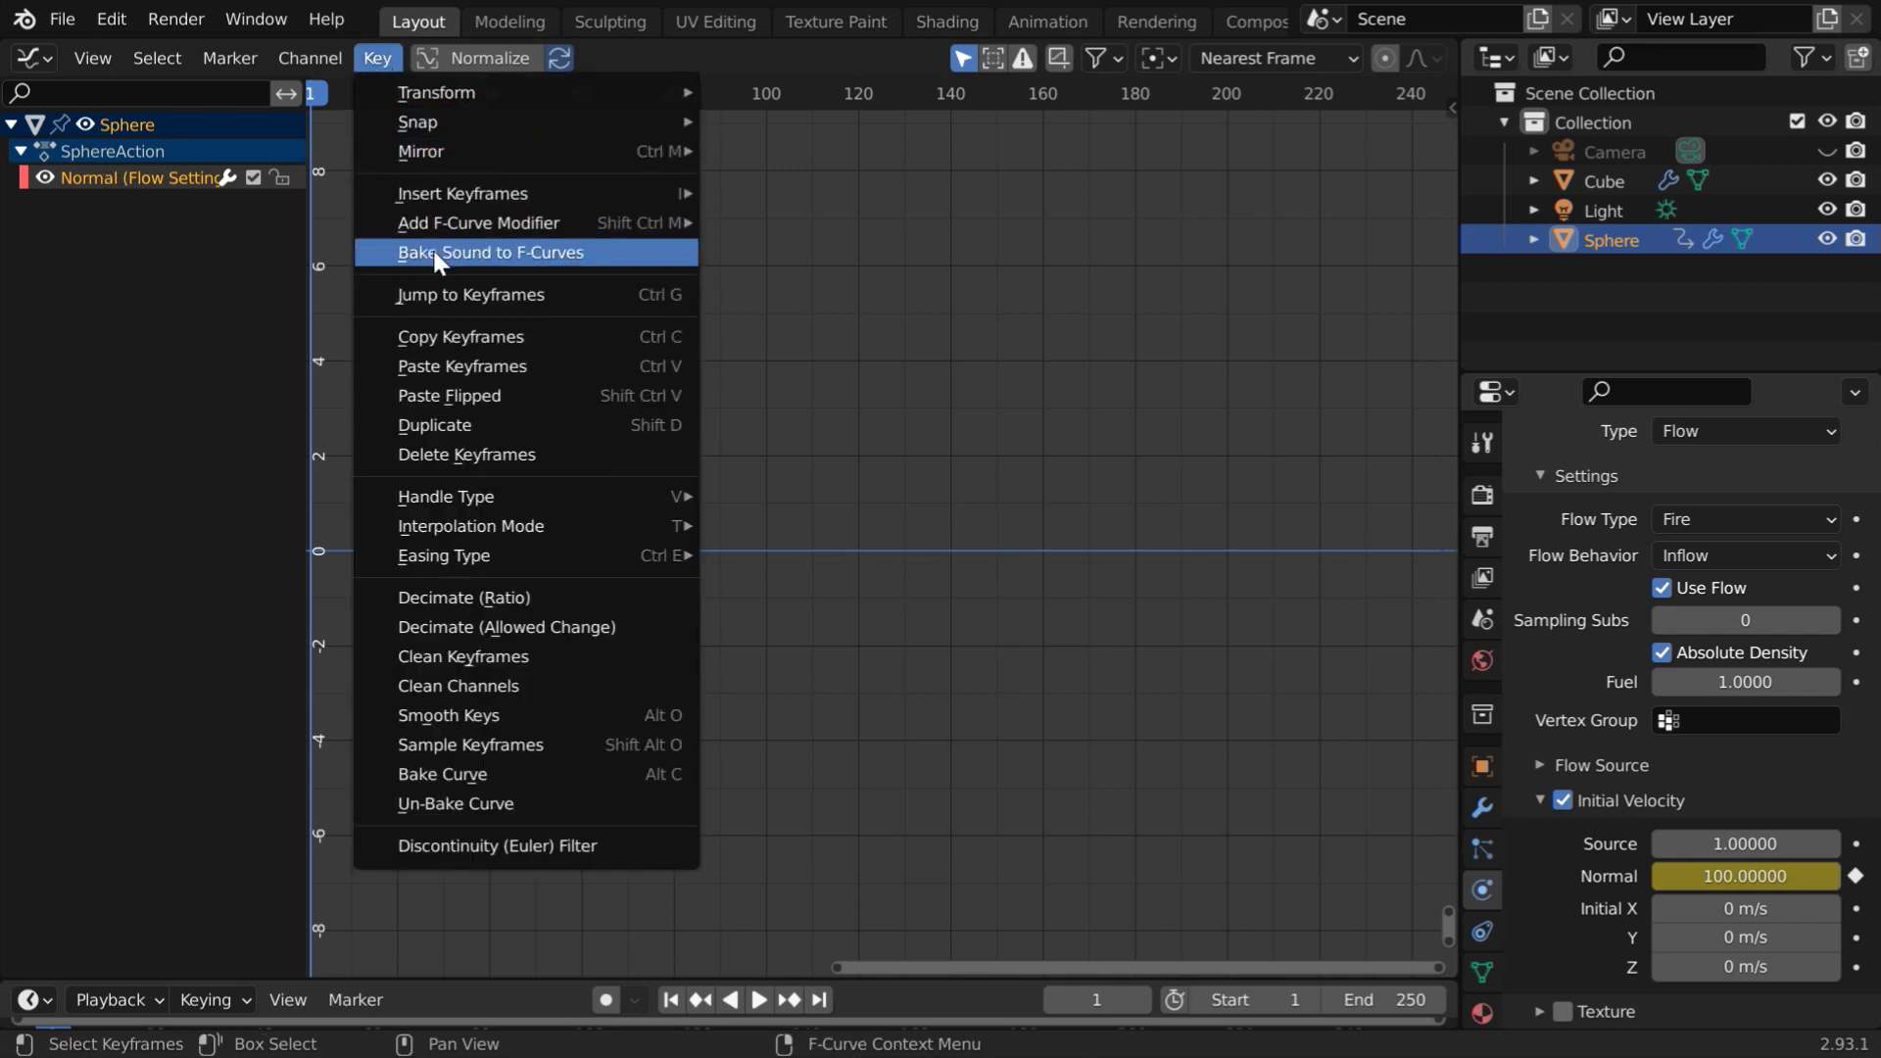
left_click(543, 251)
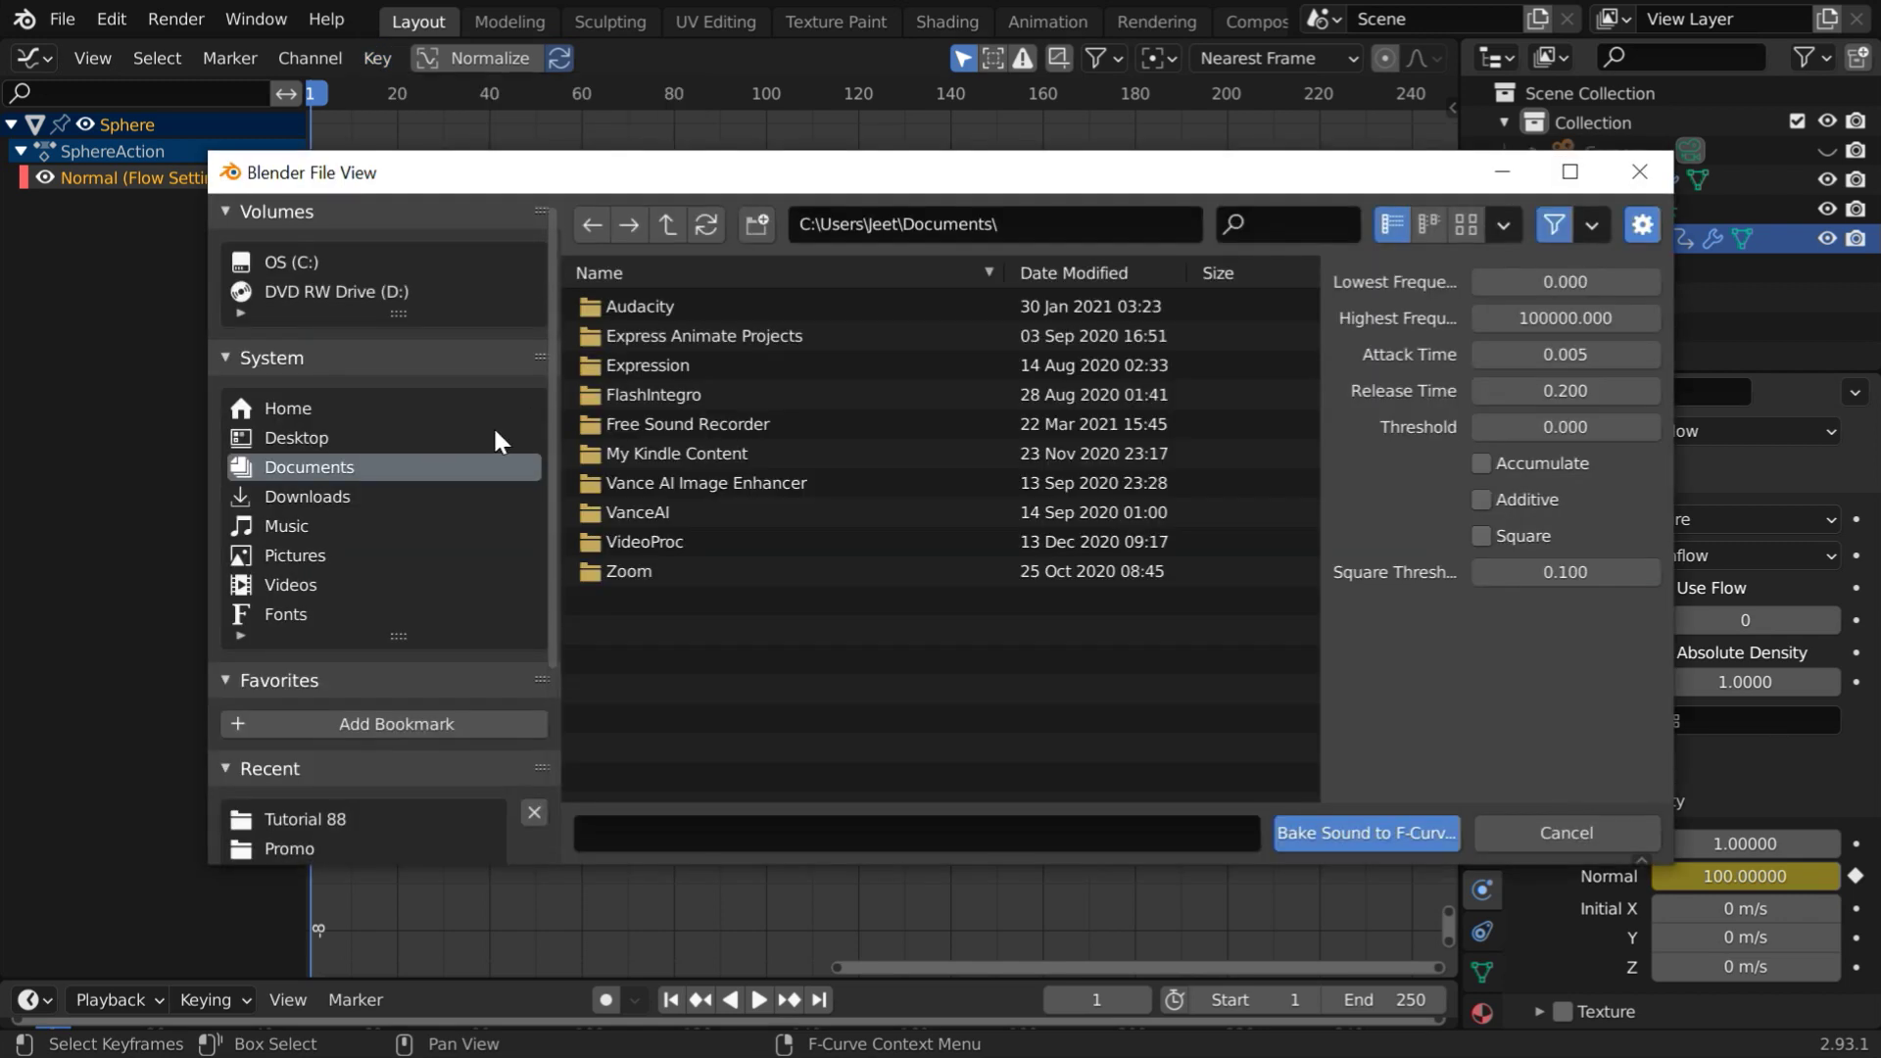
left_click(278, 439)
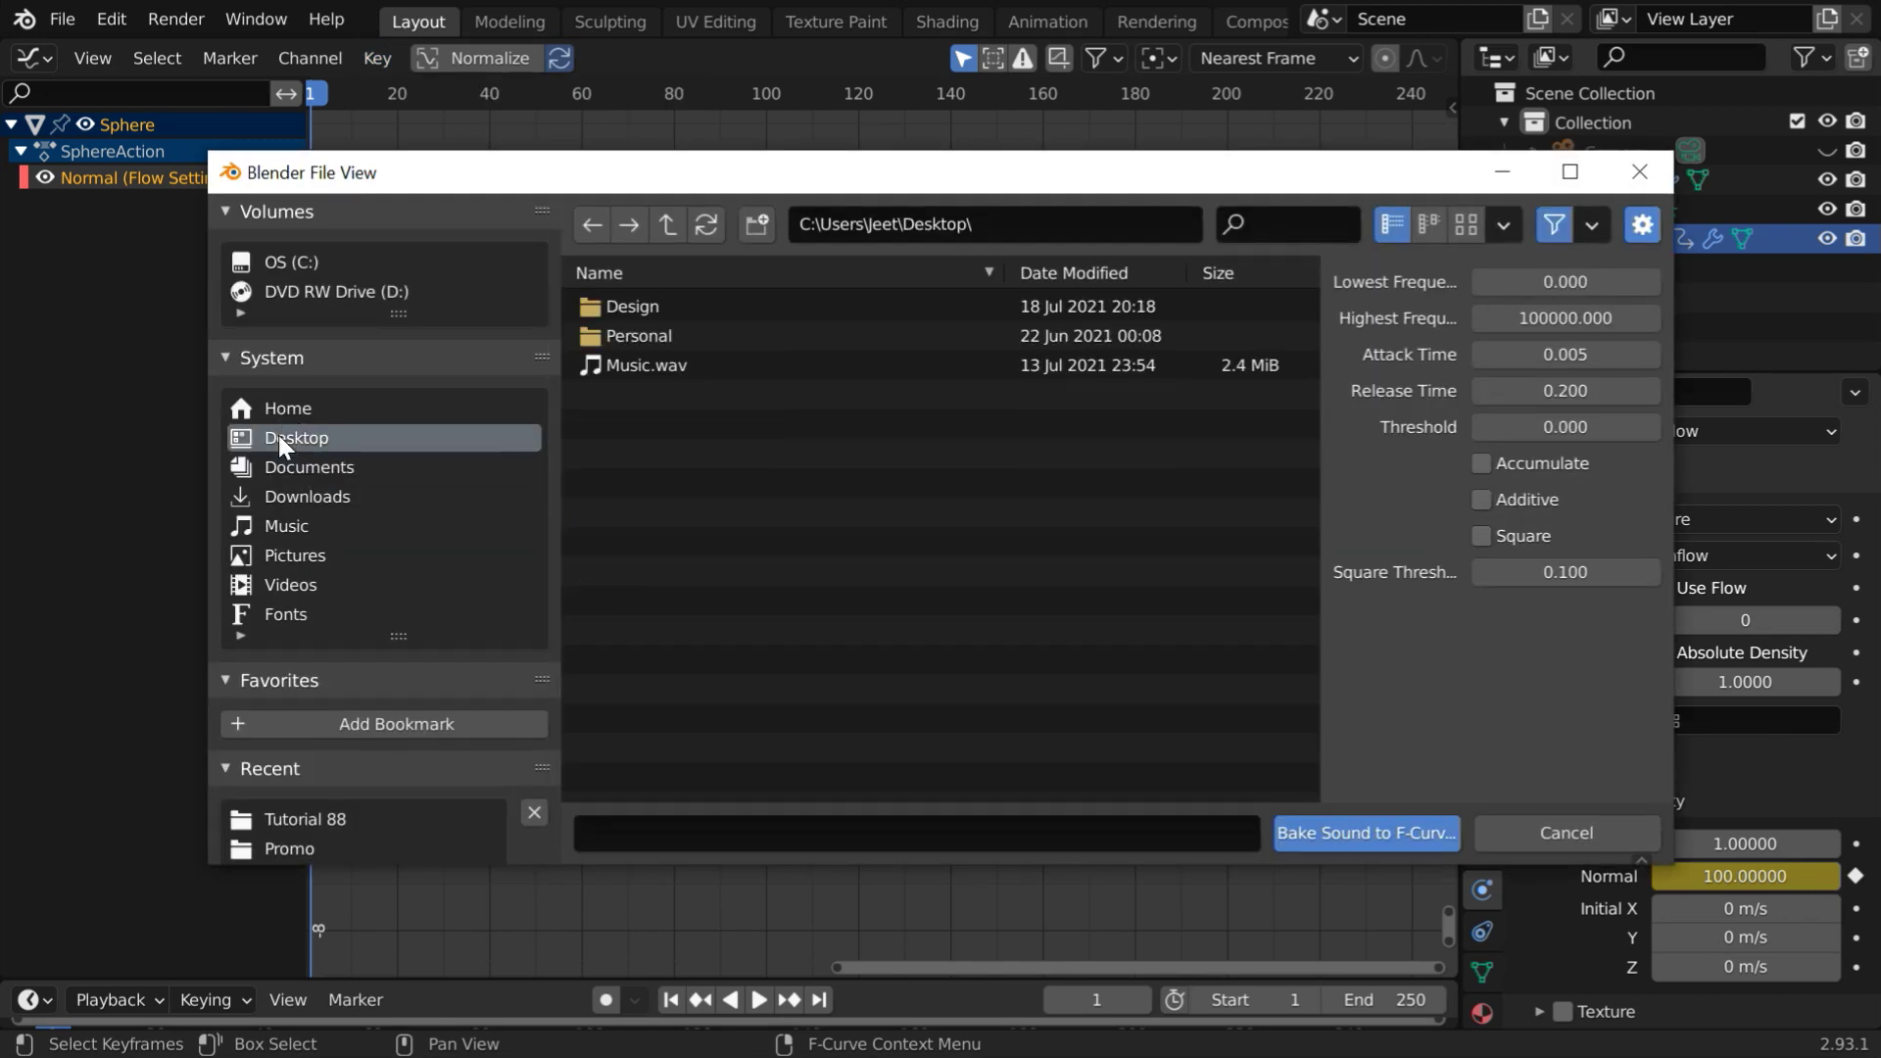
left_click(659, 366)
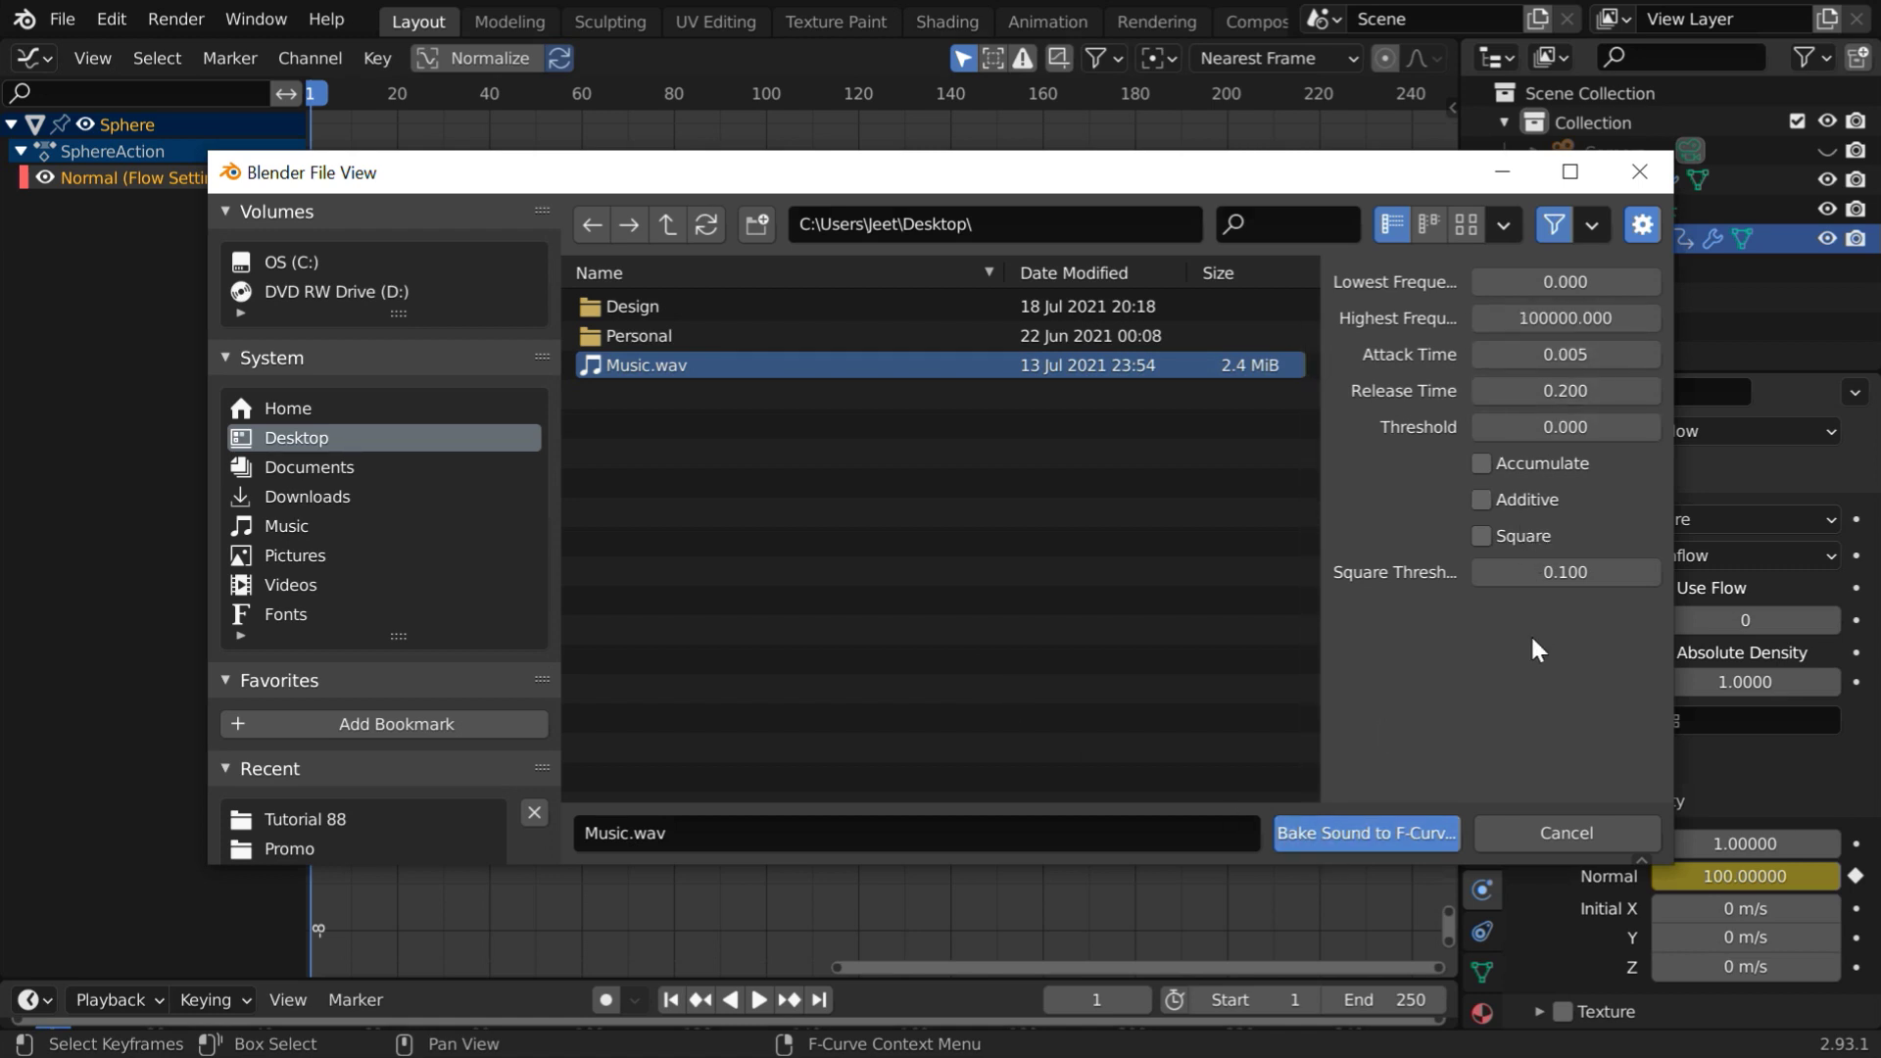
Set the Attack Time to 0.2 and bake the sound to the Normal velocity curve
left_click(1598, 357)
type("0.2")
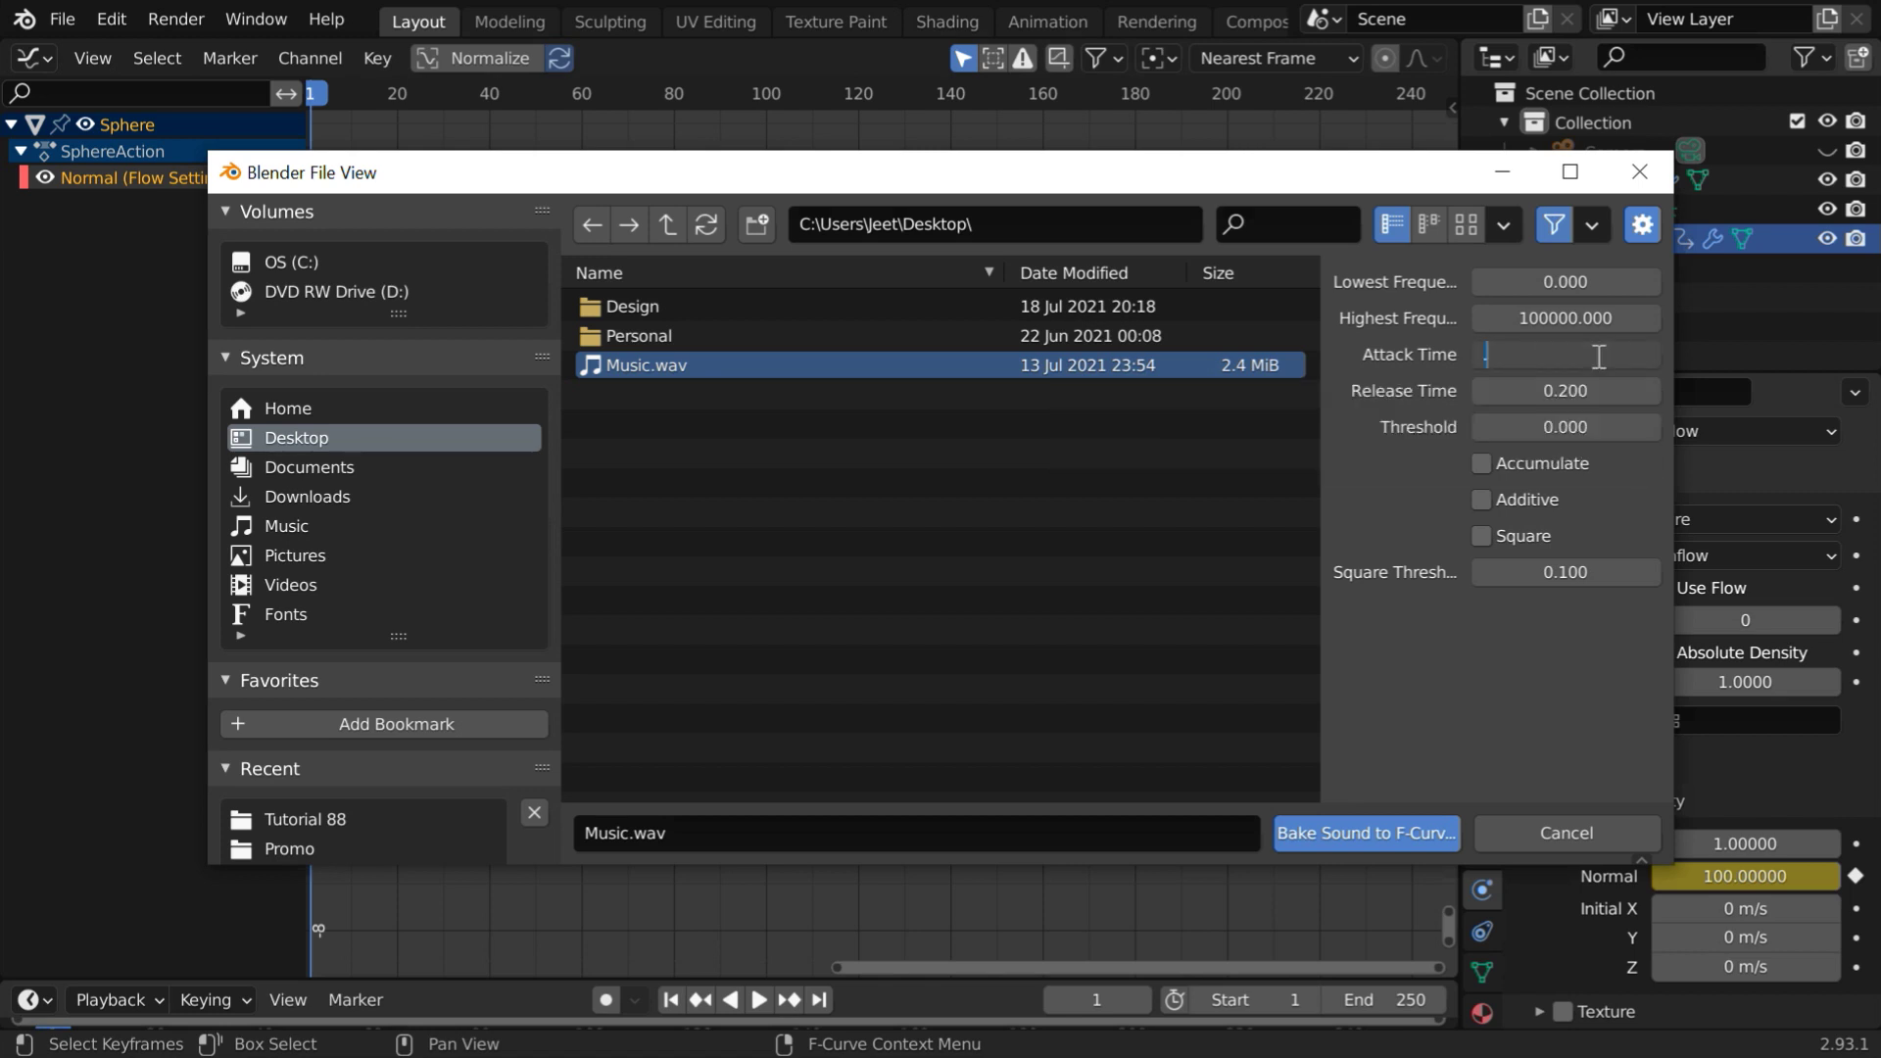
key("Return")
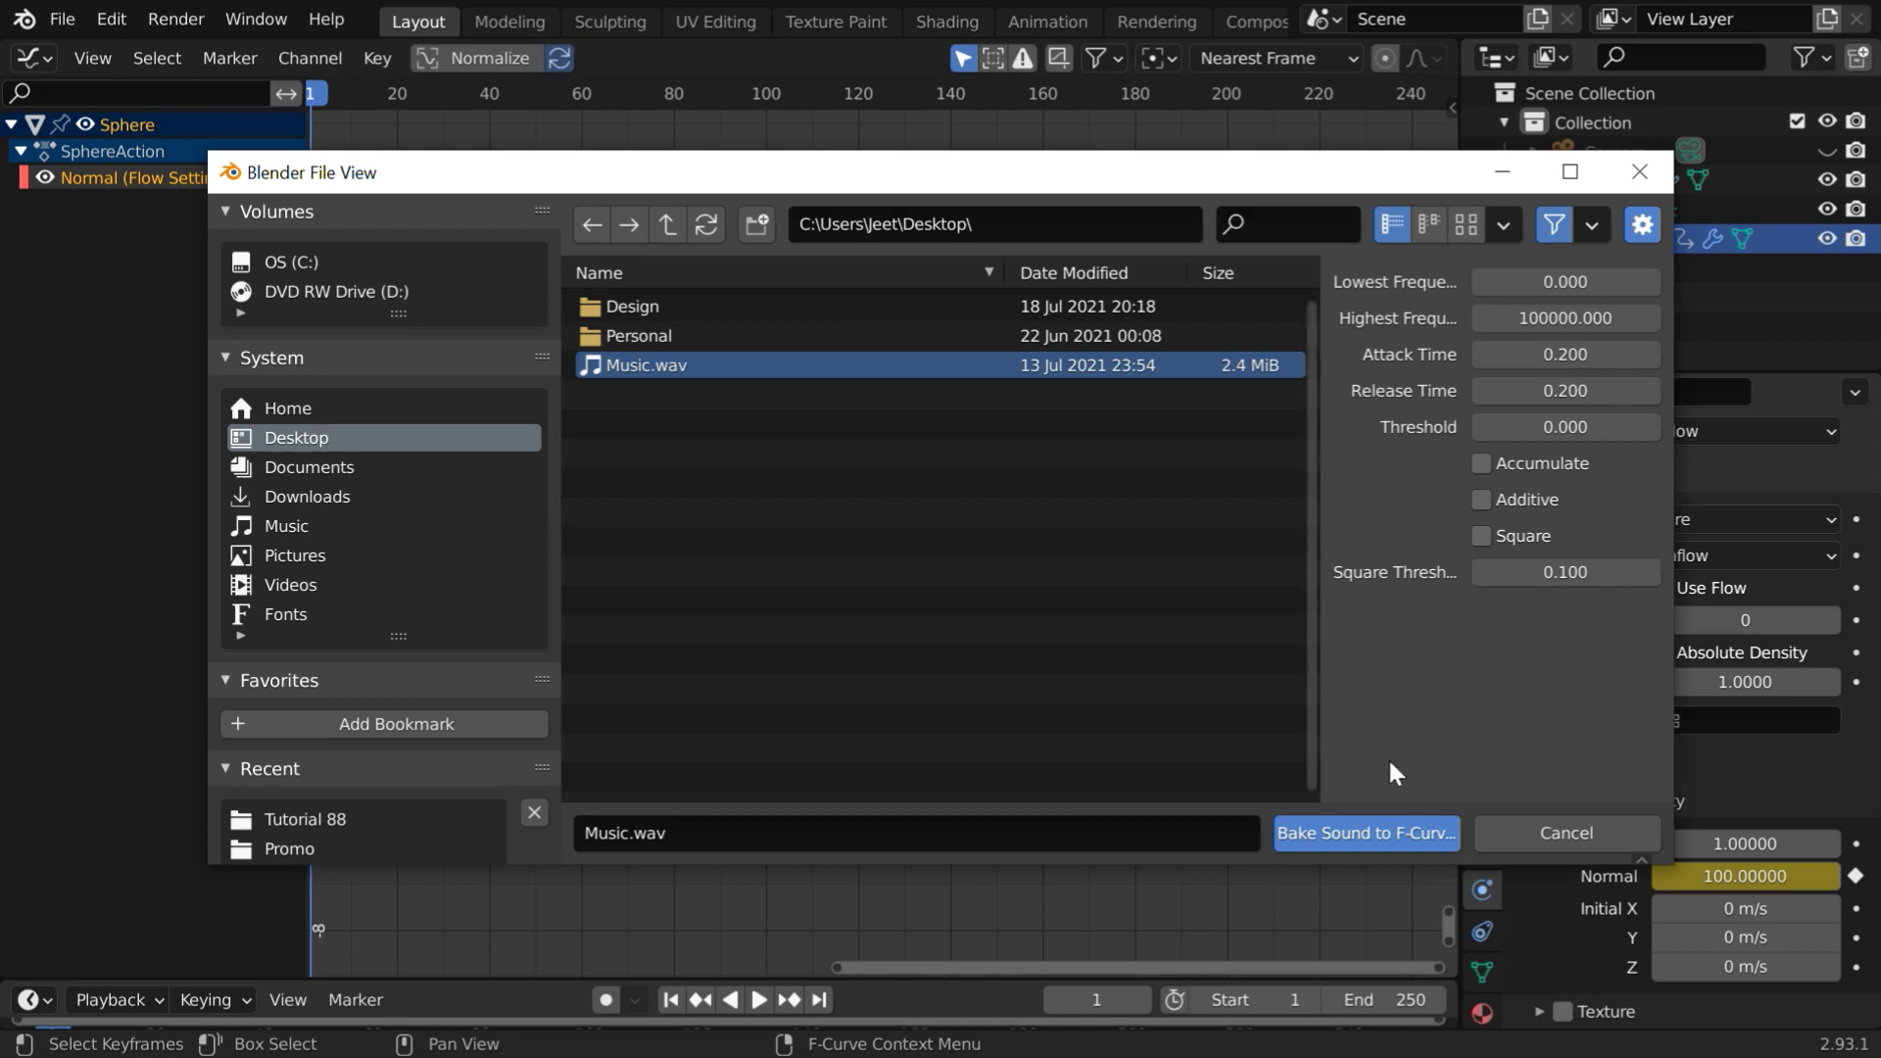
left_click(1357, 832)
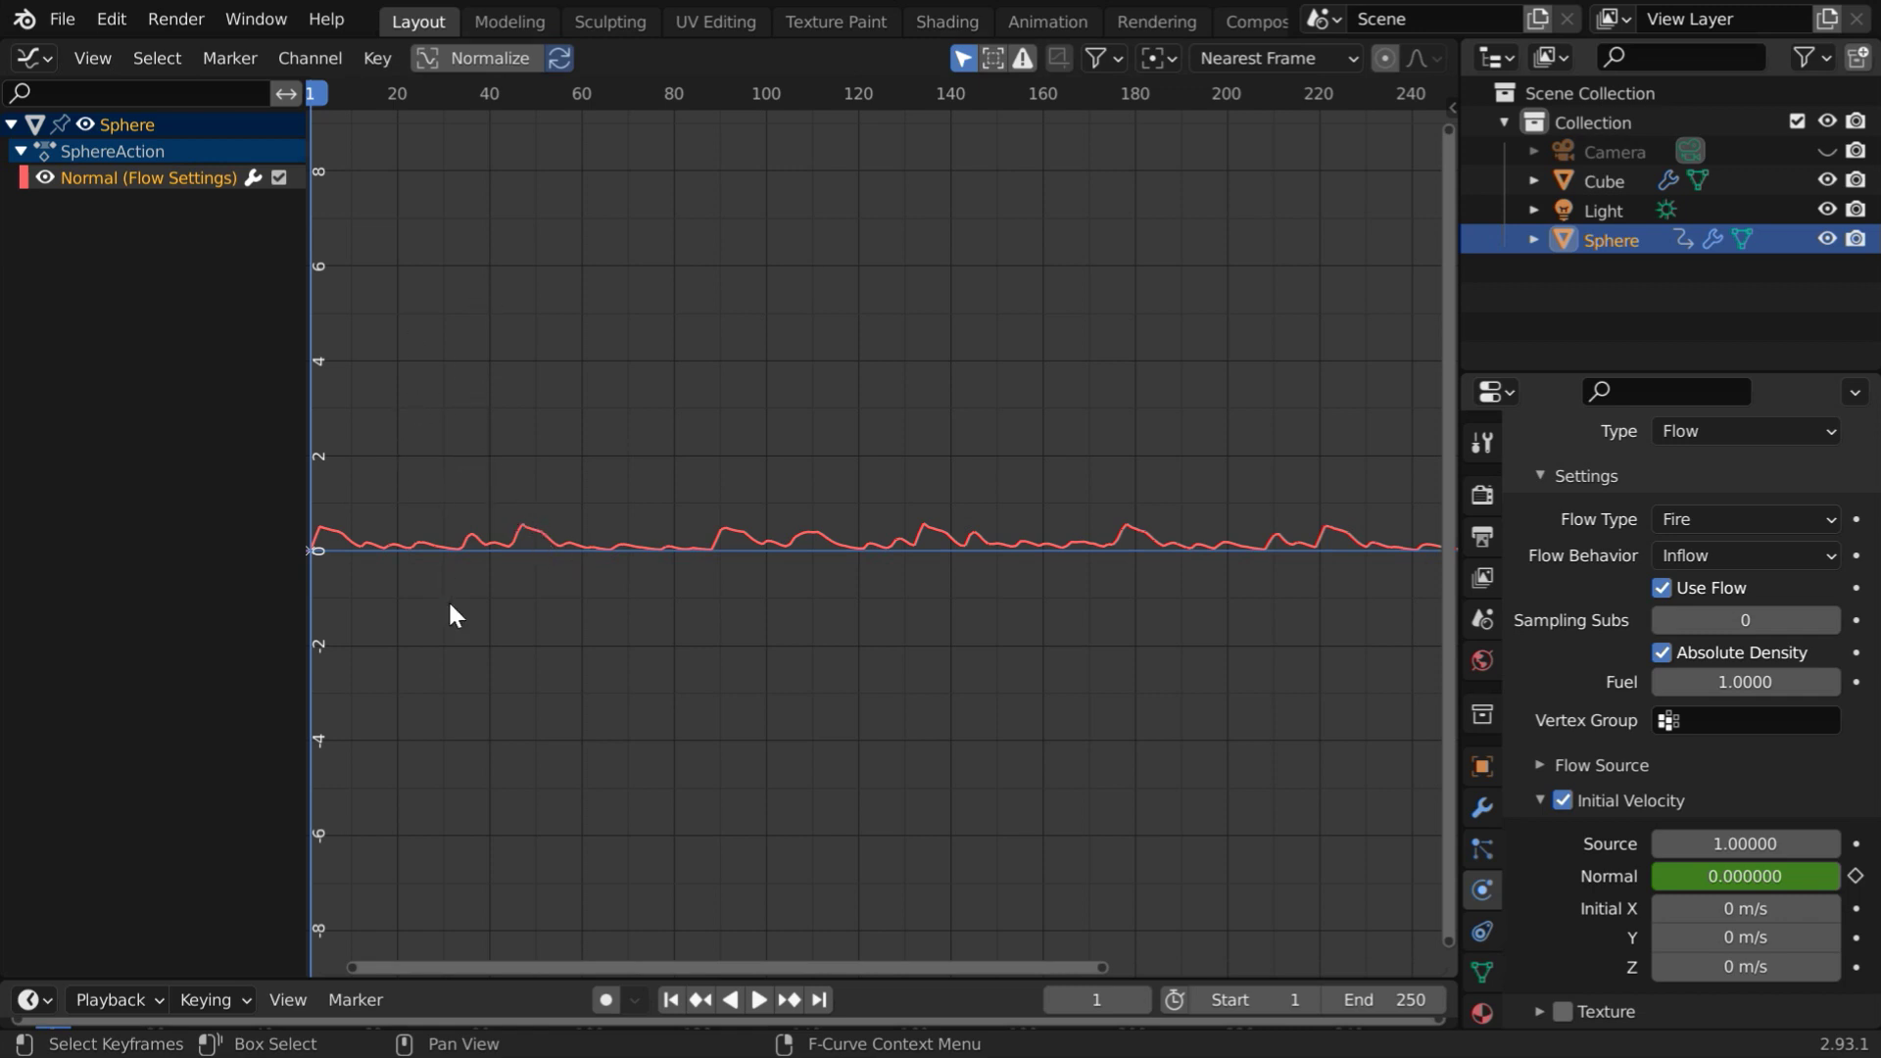
Un-bake the sphere's Normal velocity curve into editable keyframes
left_click(378, 61)
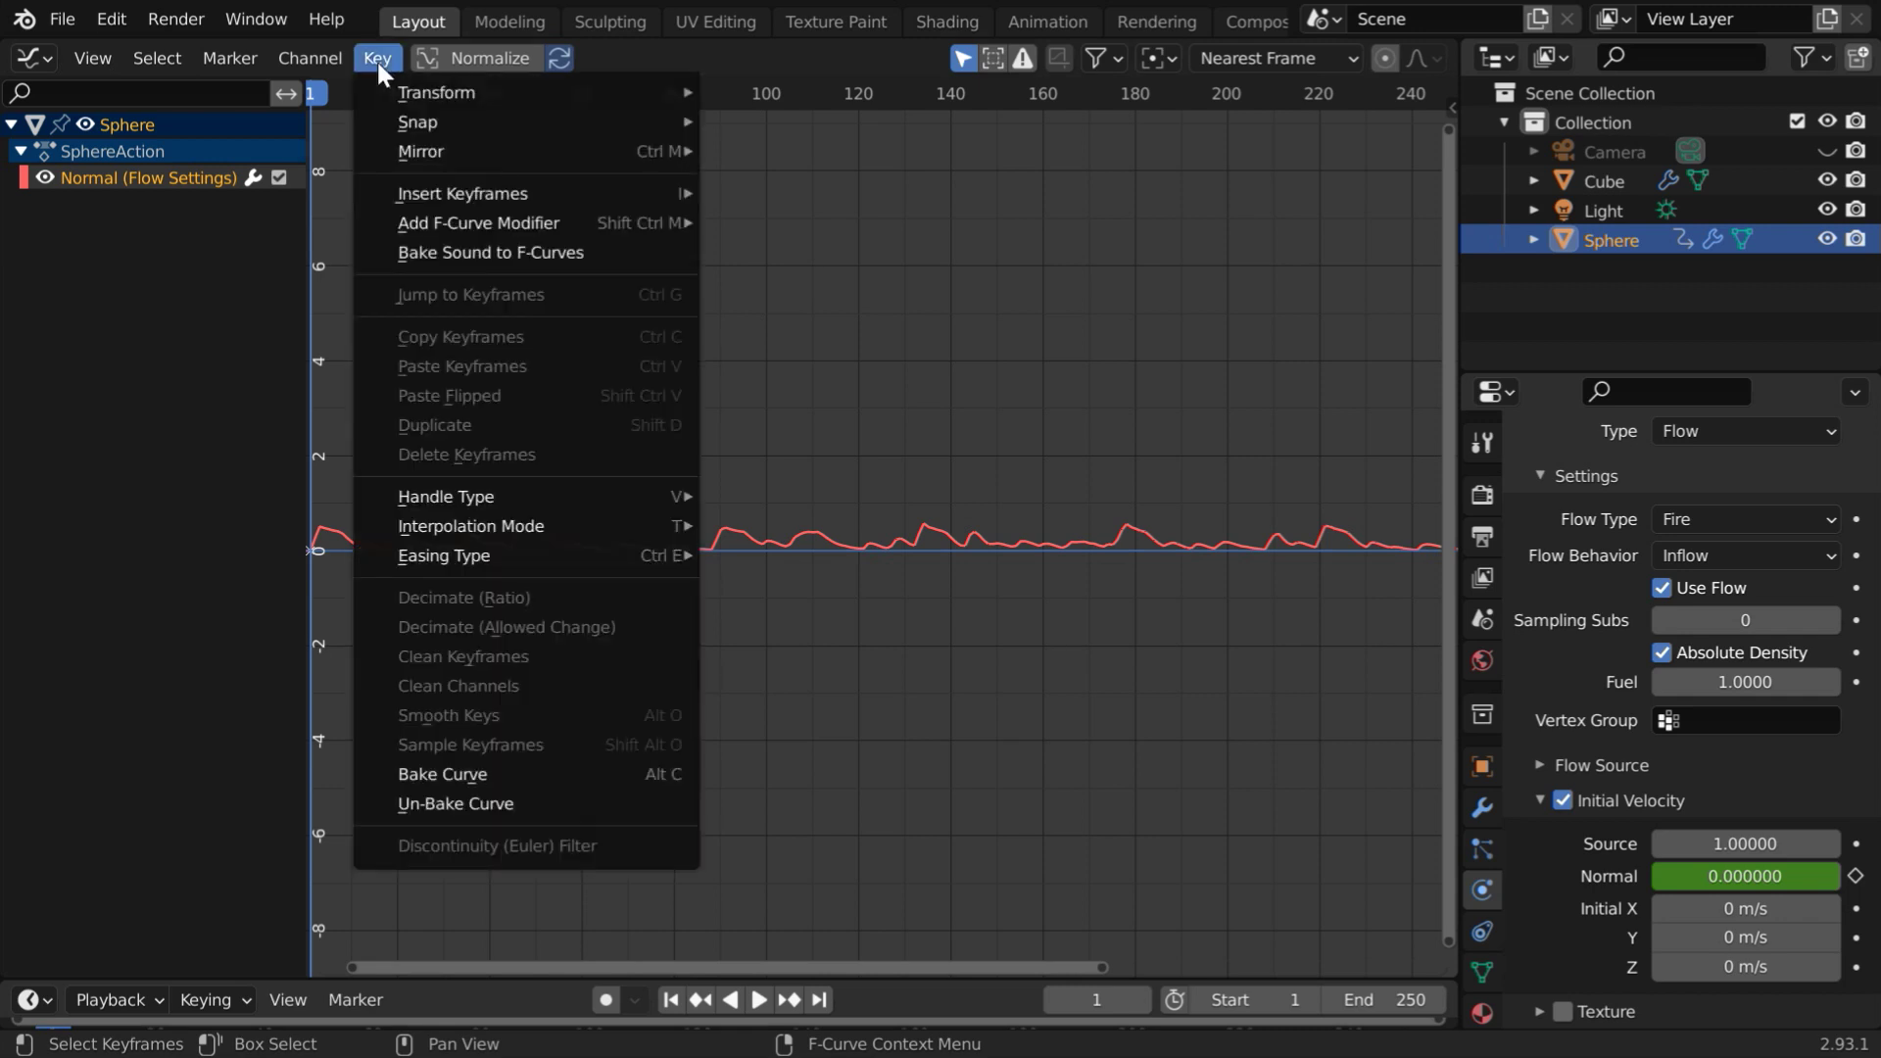
left_click(490, 774)
left_click(395, 773)
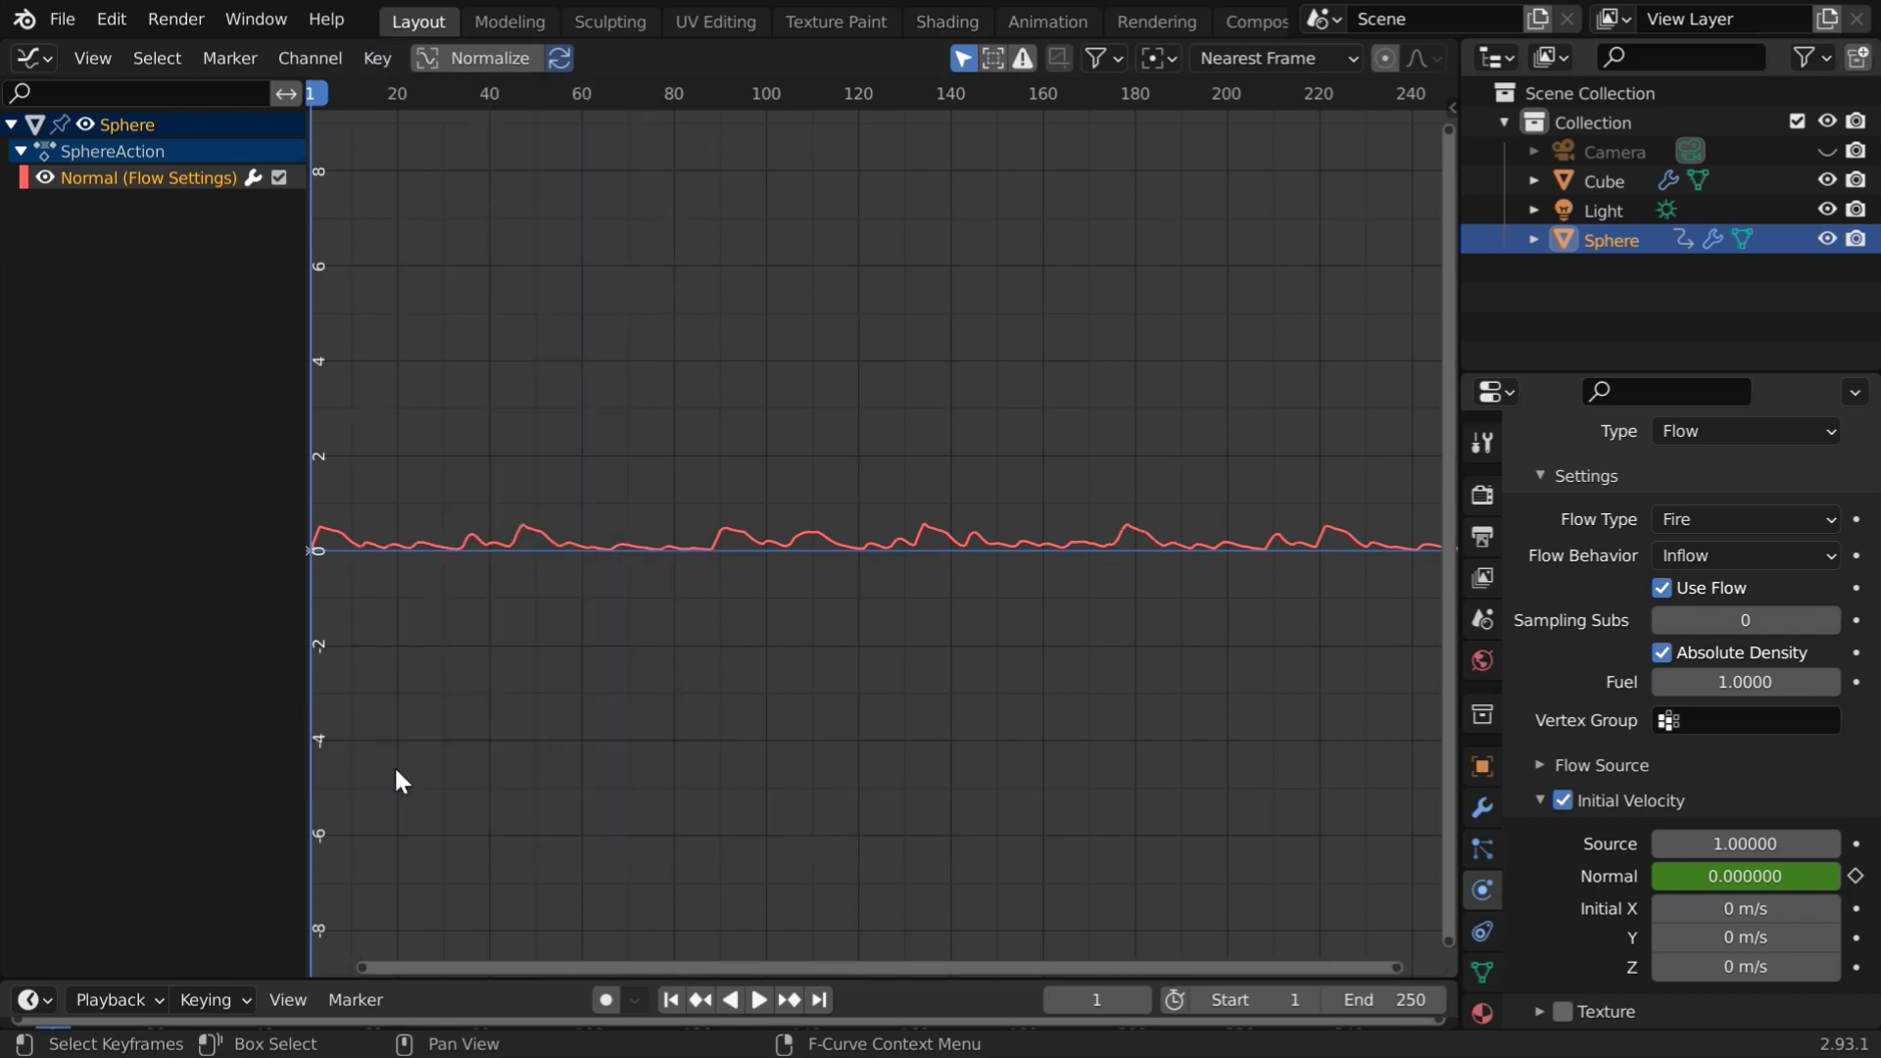
left_click(379, 60)
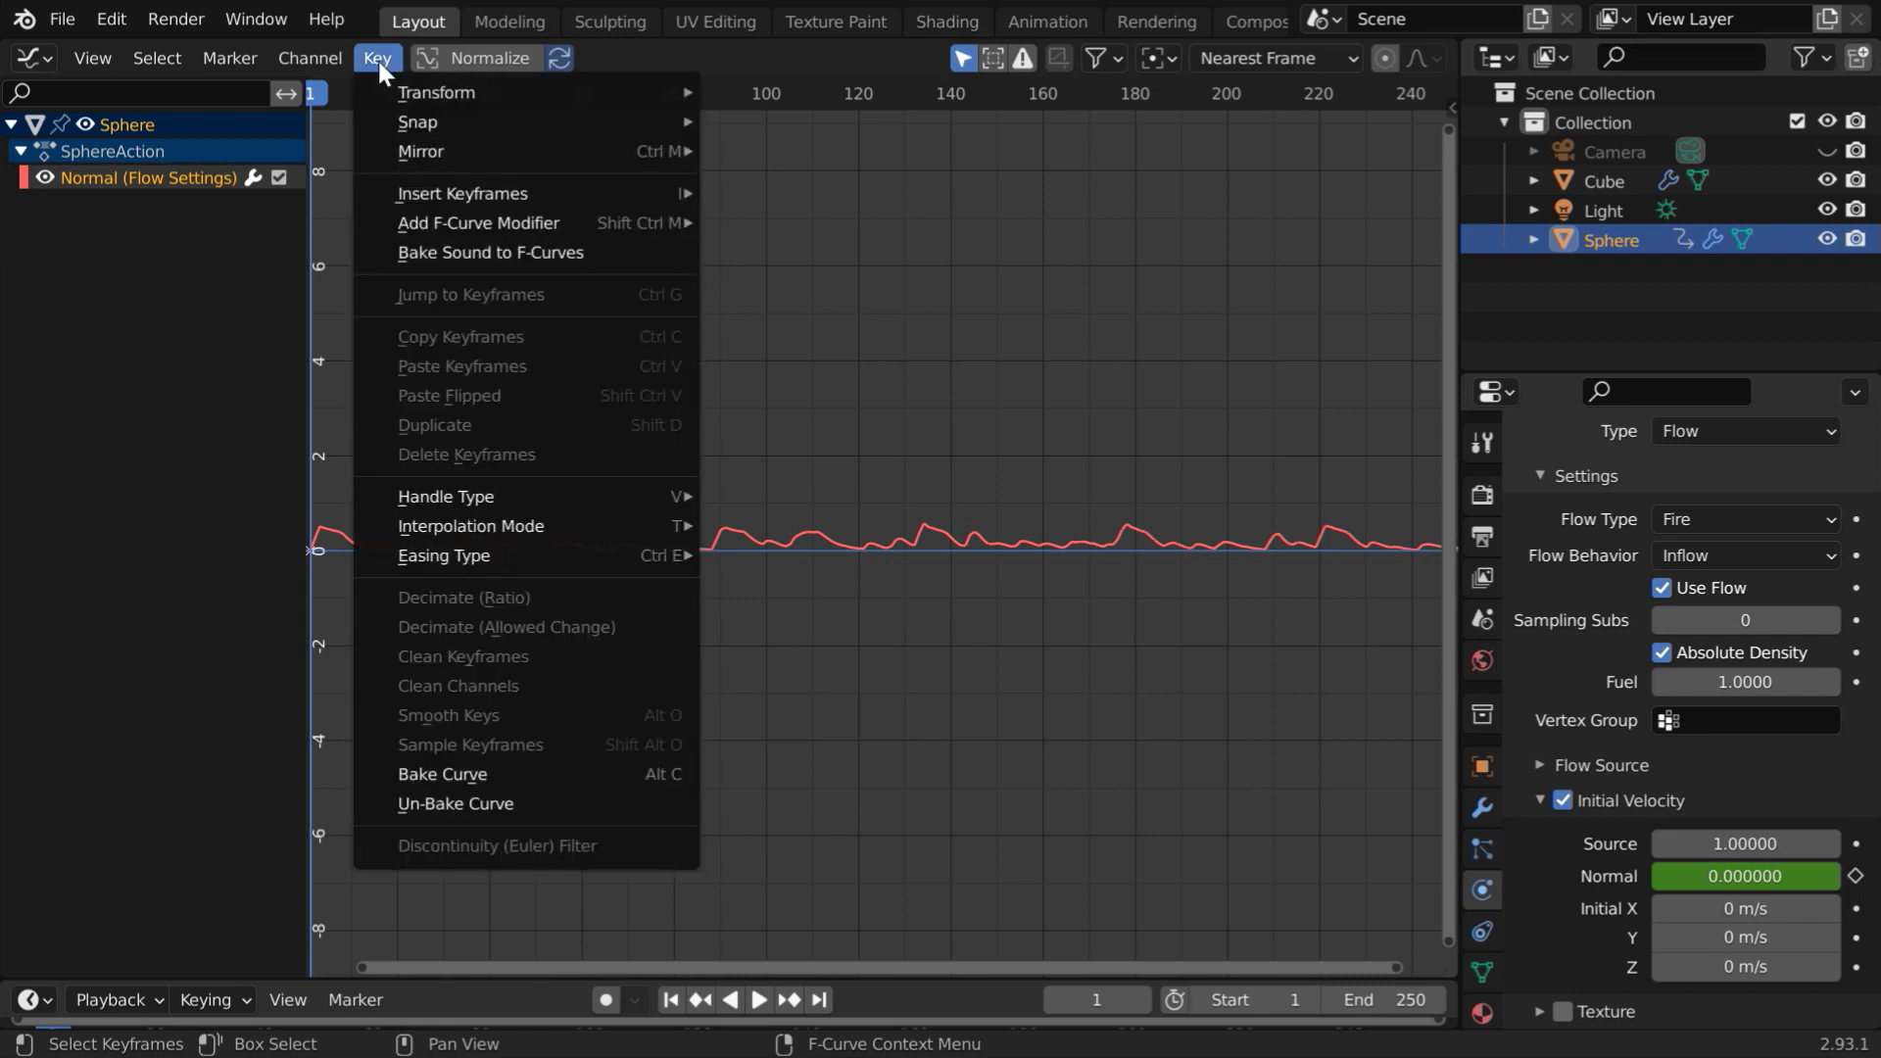
left_click(456, 803)
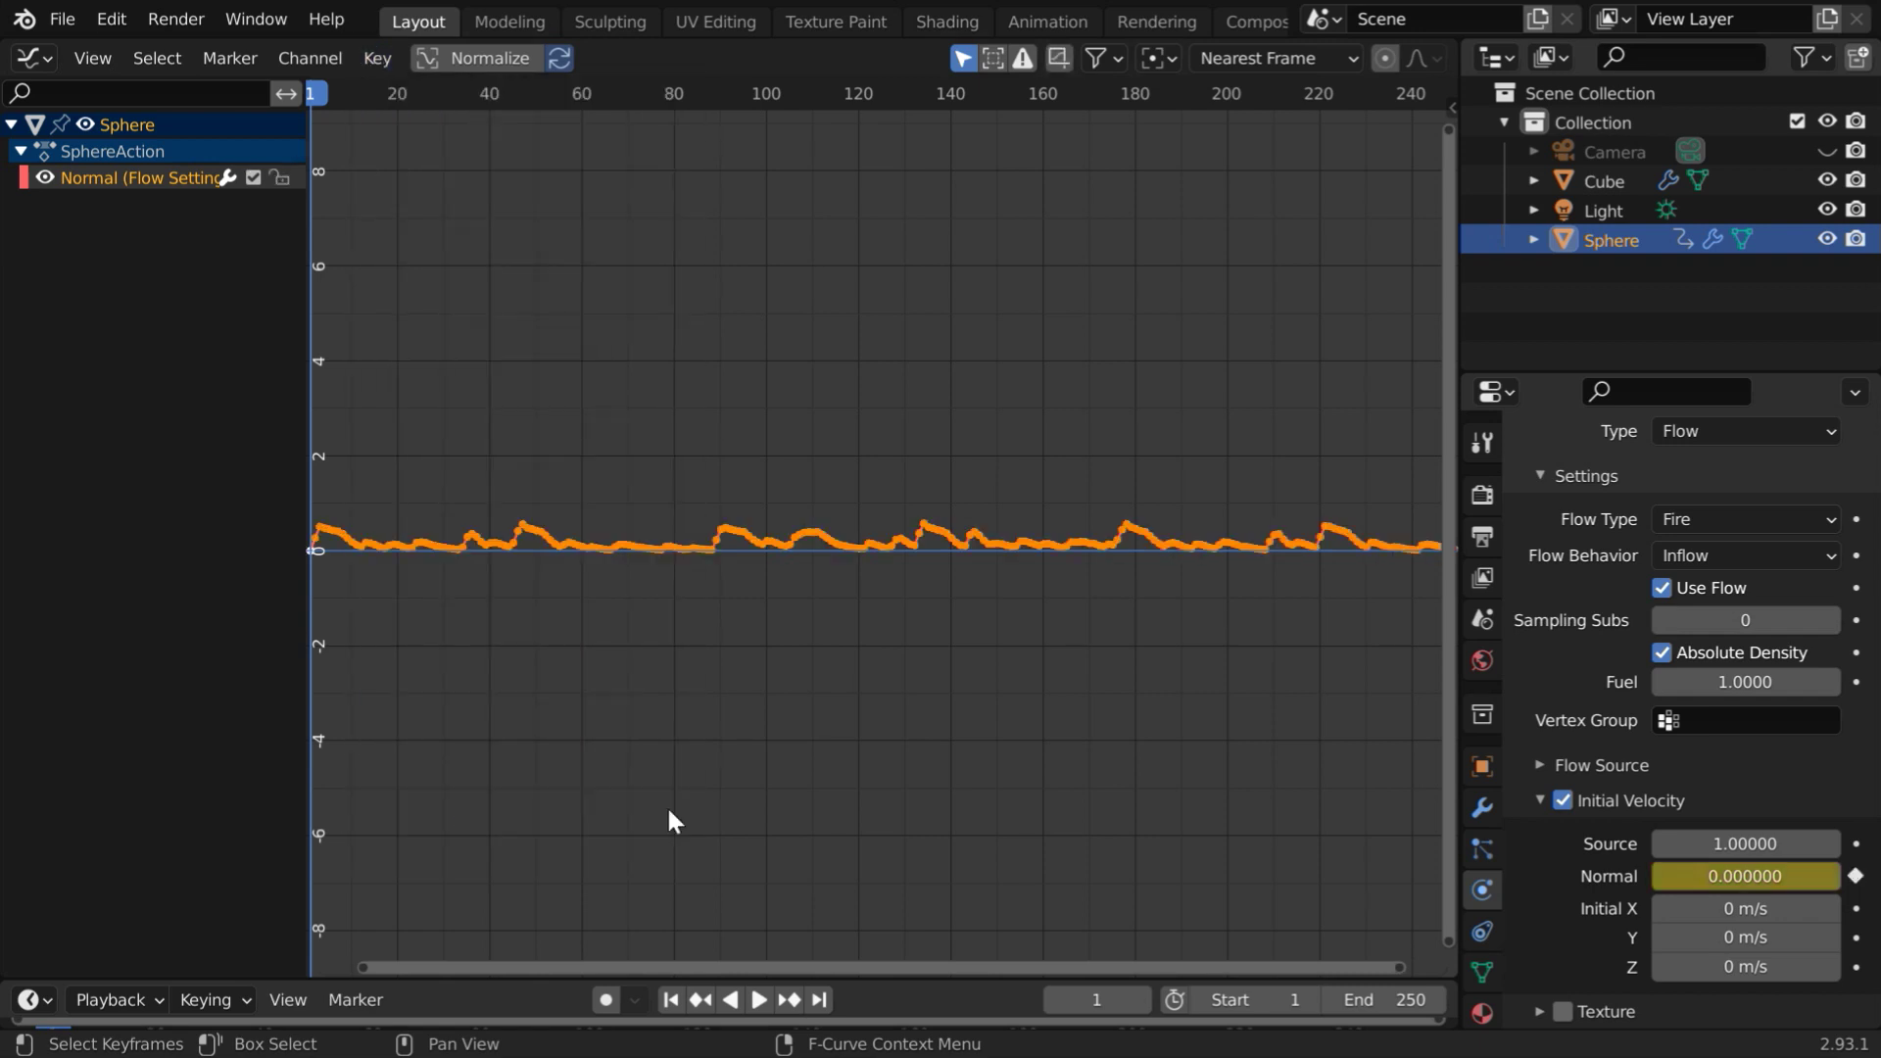
Scale all keyframes of the Normal velocity curve by 200 along the Y axis
scroll(647, 621, "up", 4)
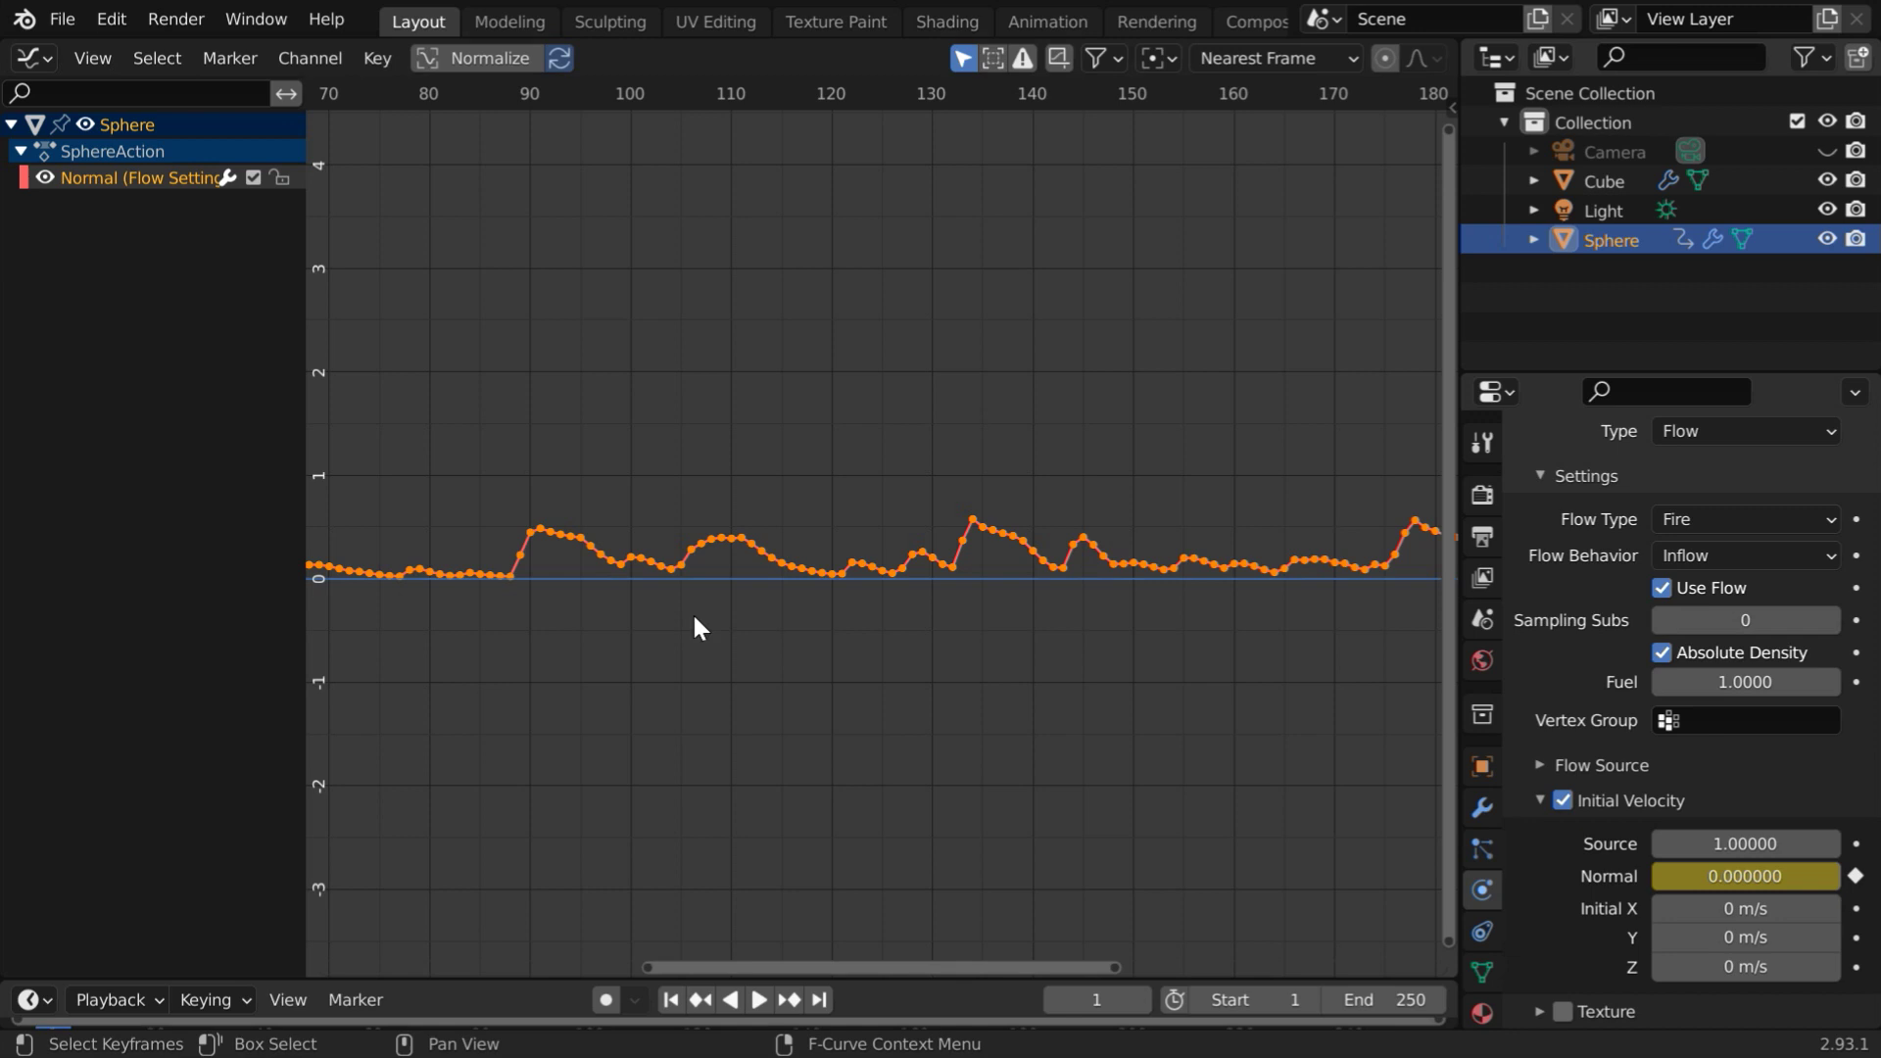
scroll(774, 565, "up", 1)
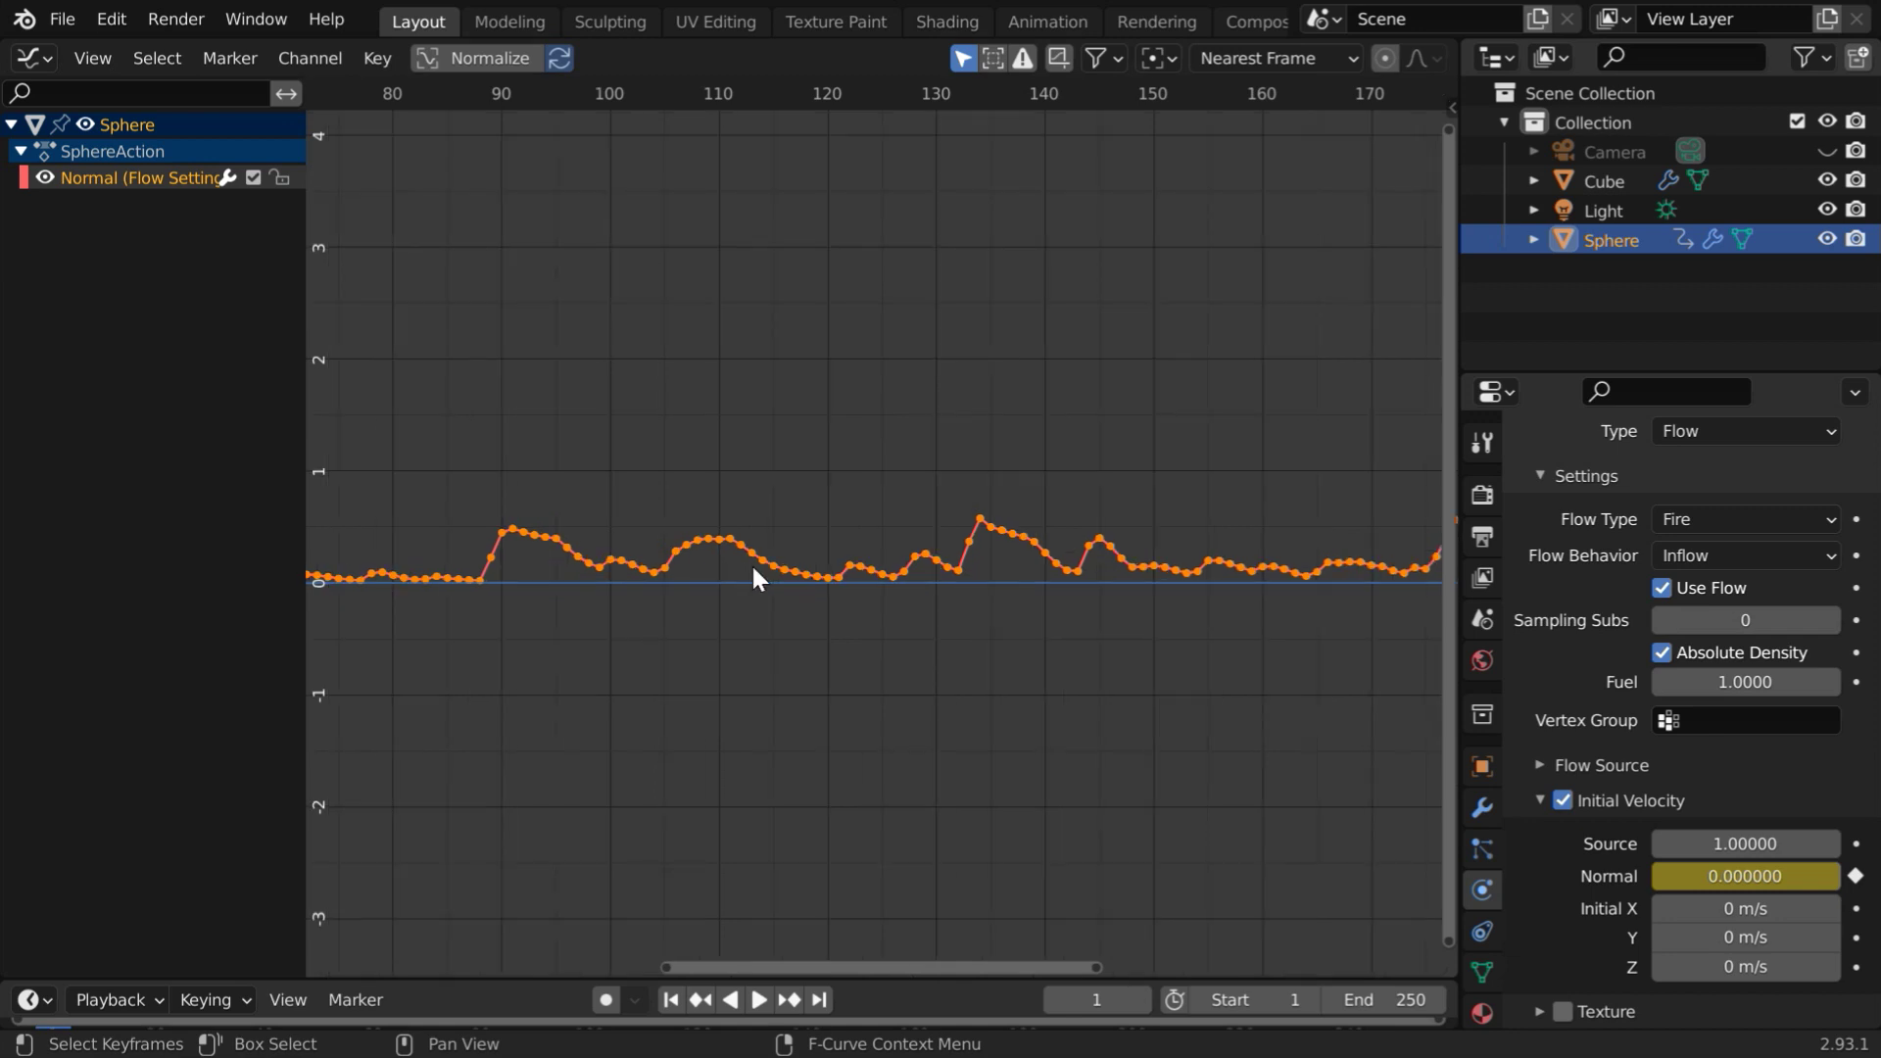
scroll(754, 578, "down", 3)
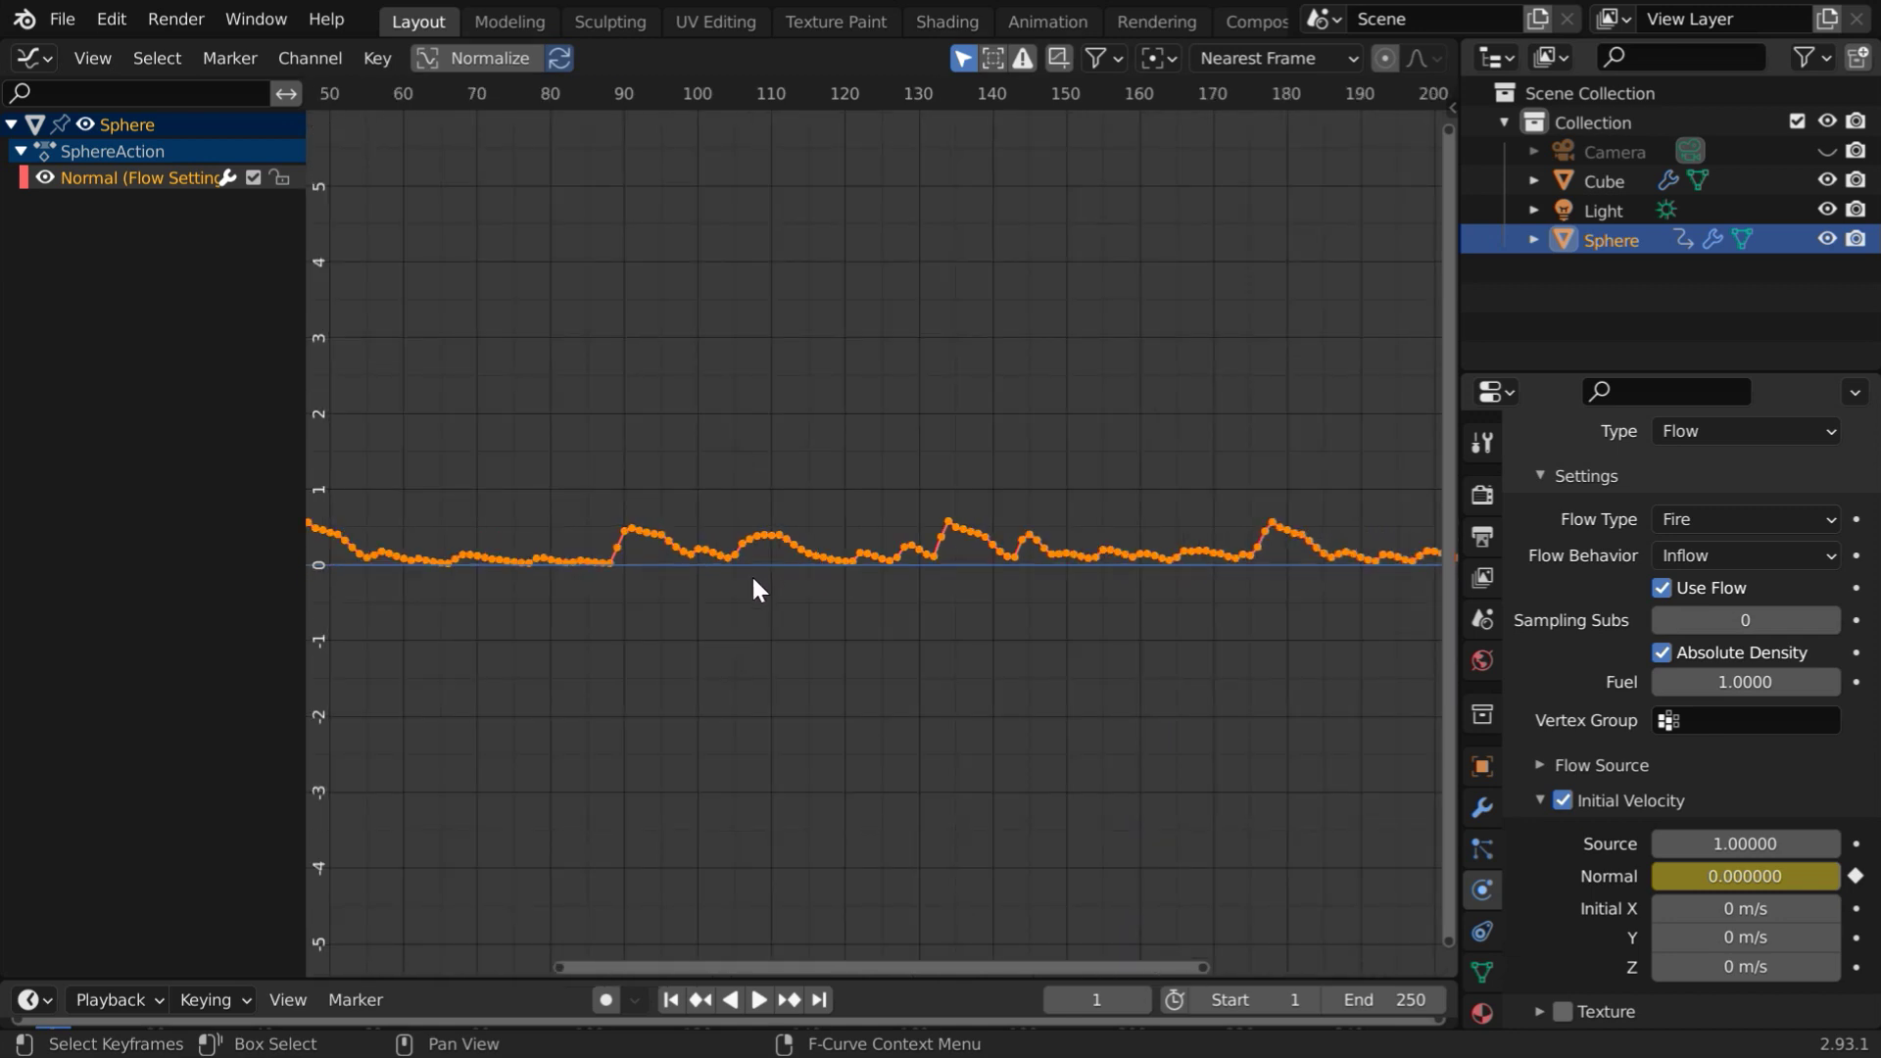
key("s")
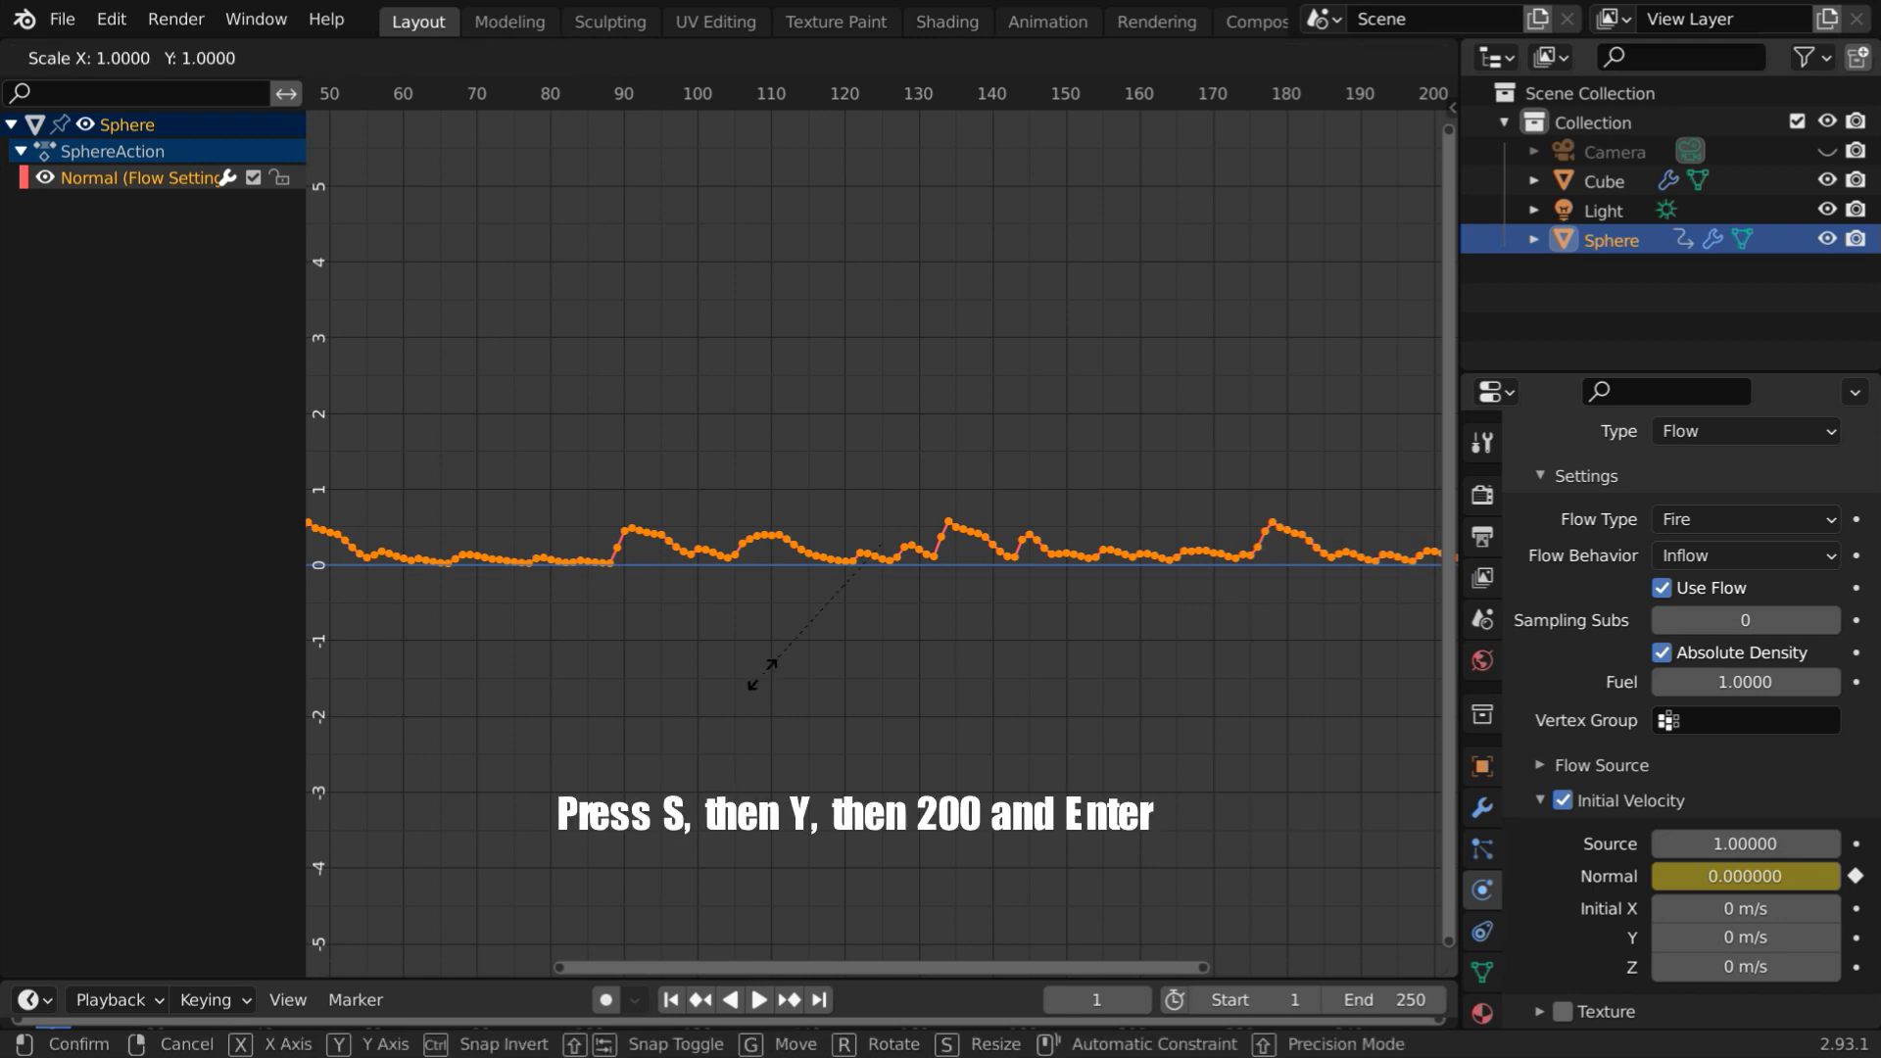
key("y")
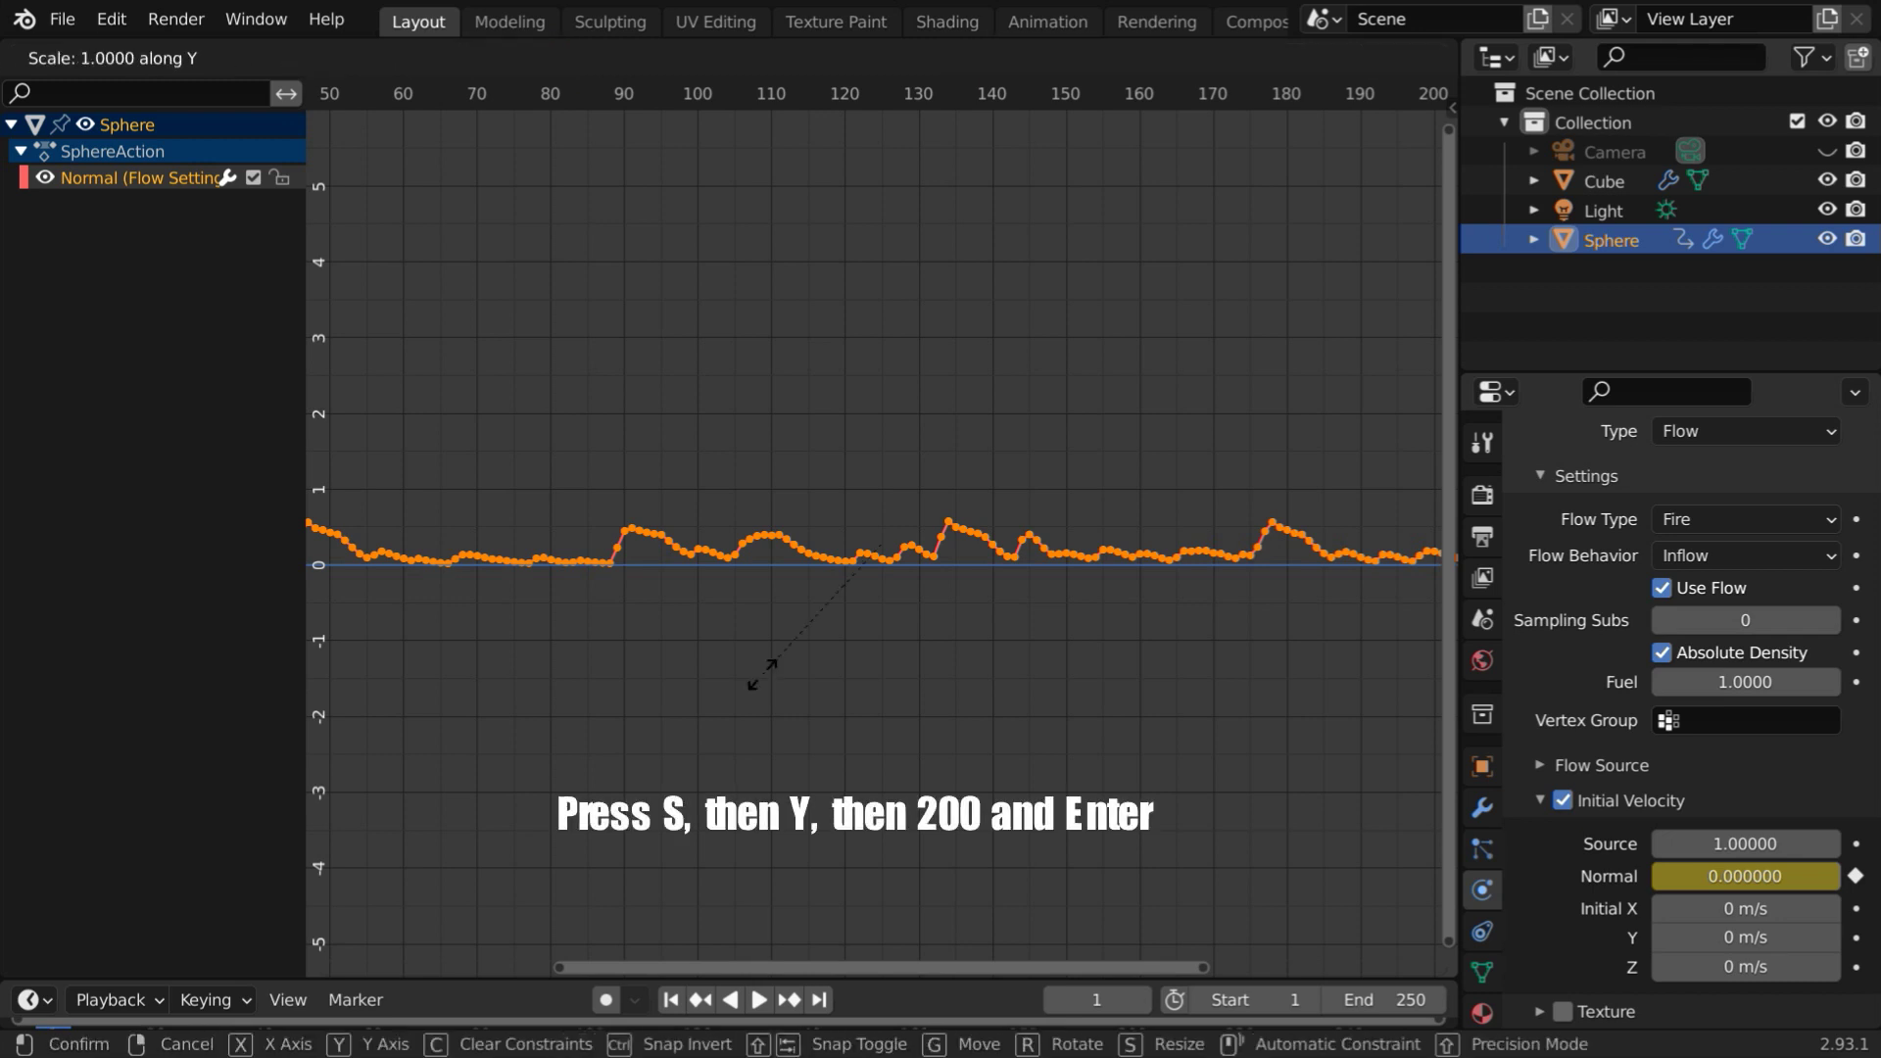
type("200")
key("Return")
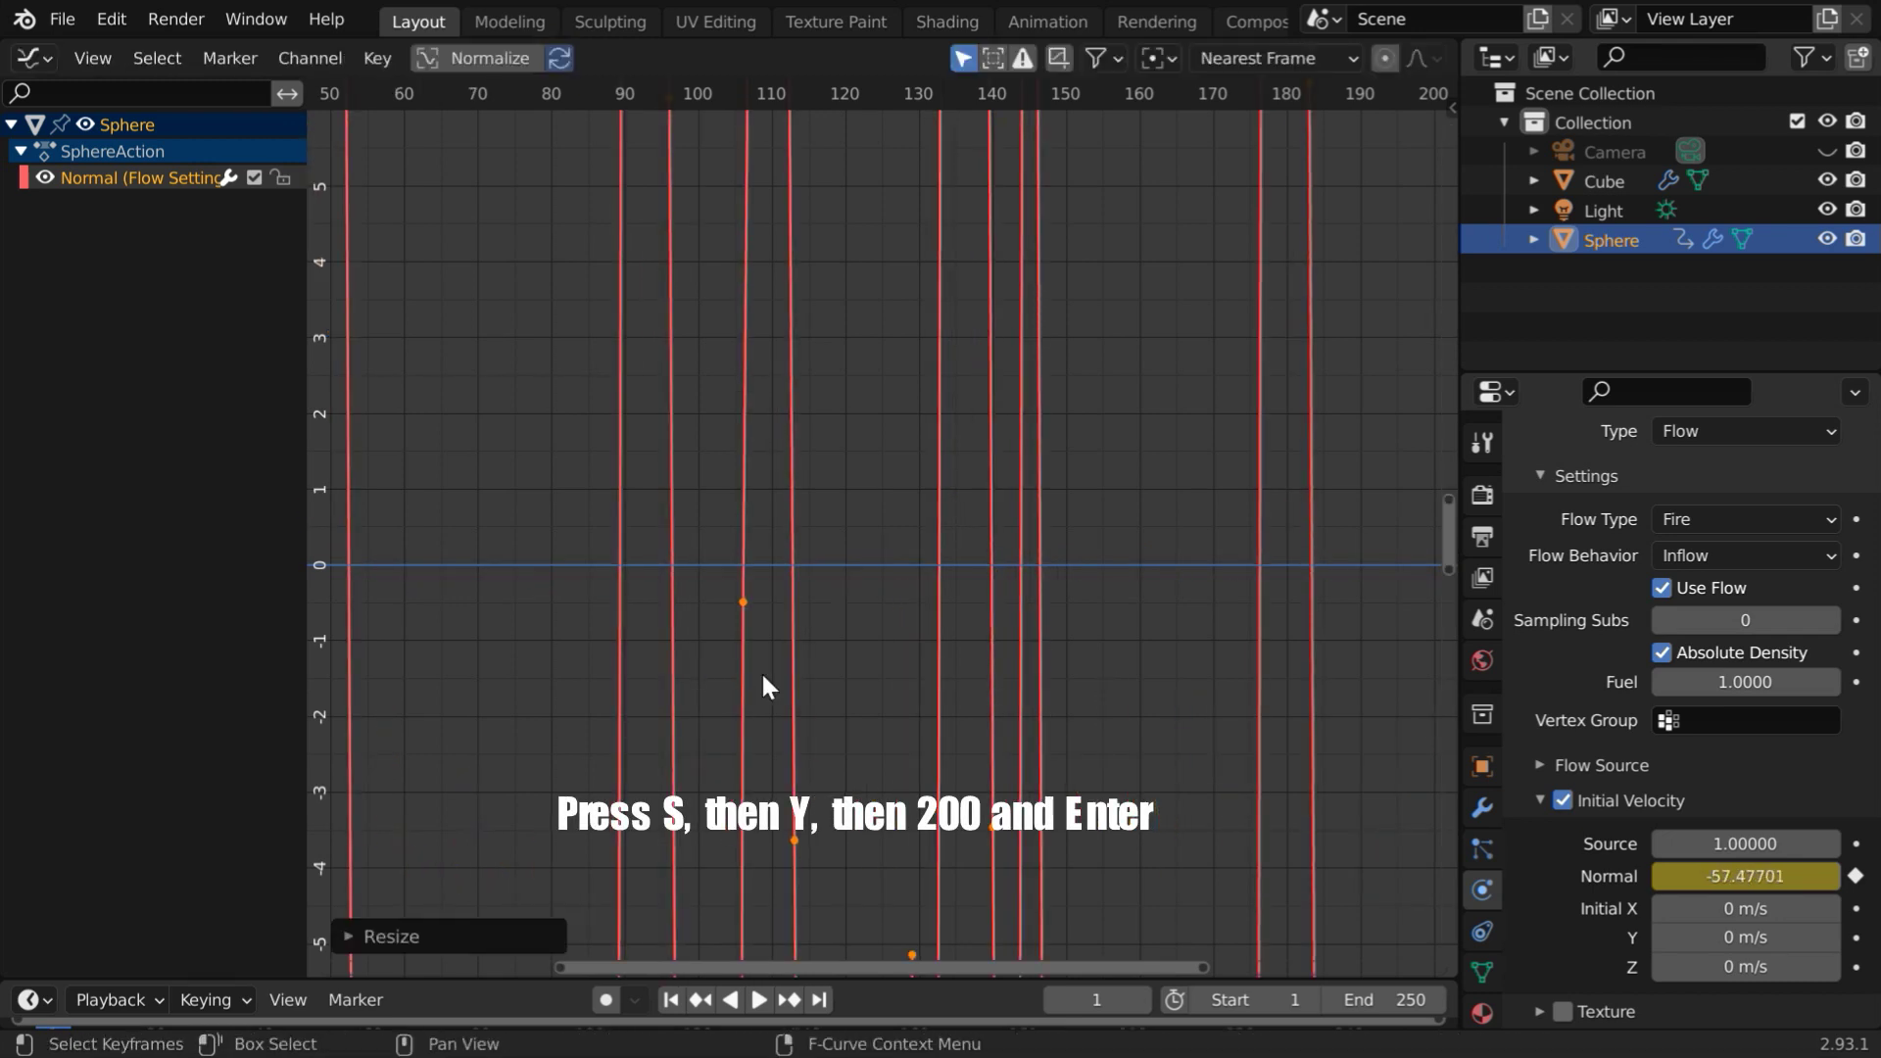
Move all keyframes of the Normal velocity curve up about 68 along Y so the whole curve lies above zero
key("Home")
scroll(760, 672, "down", 4)
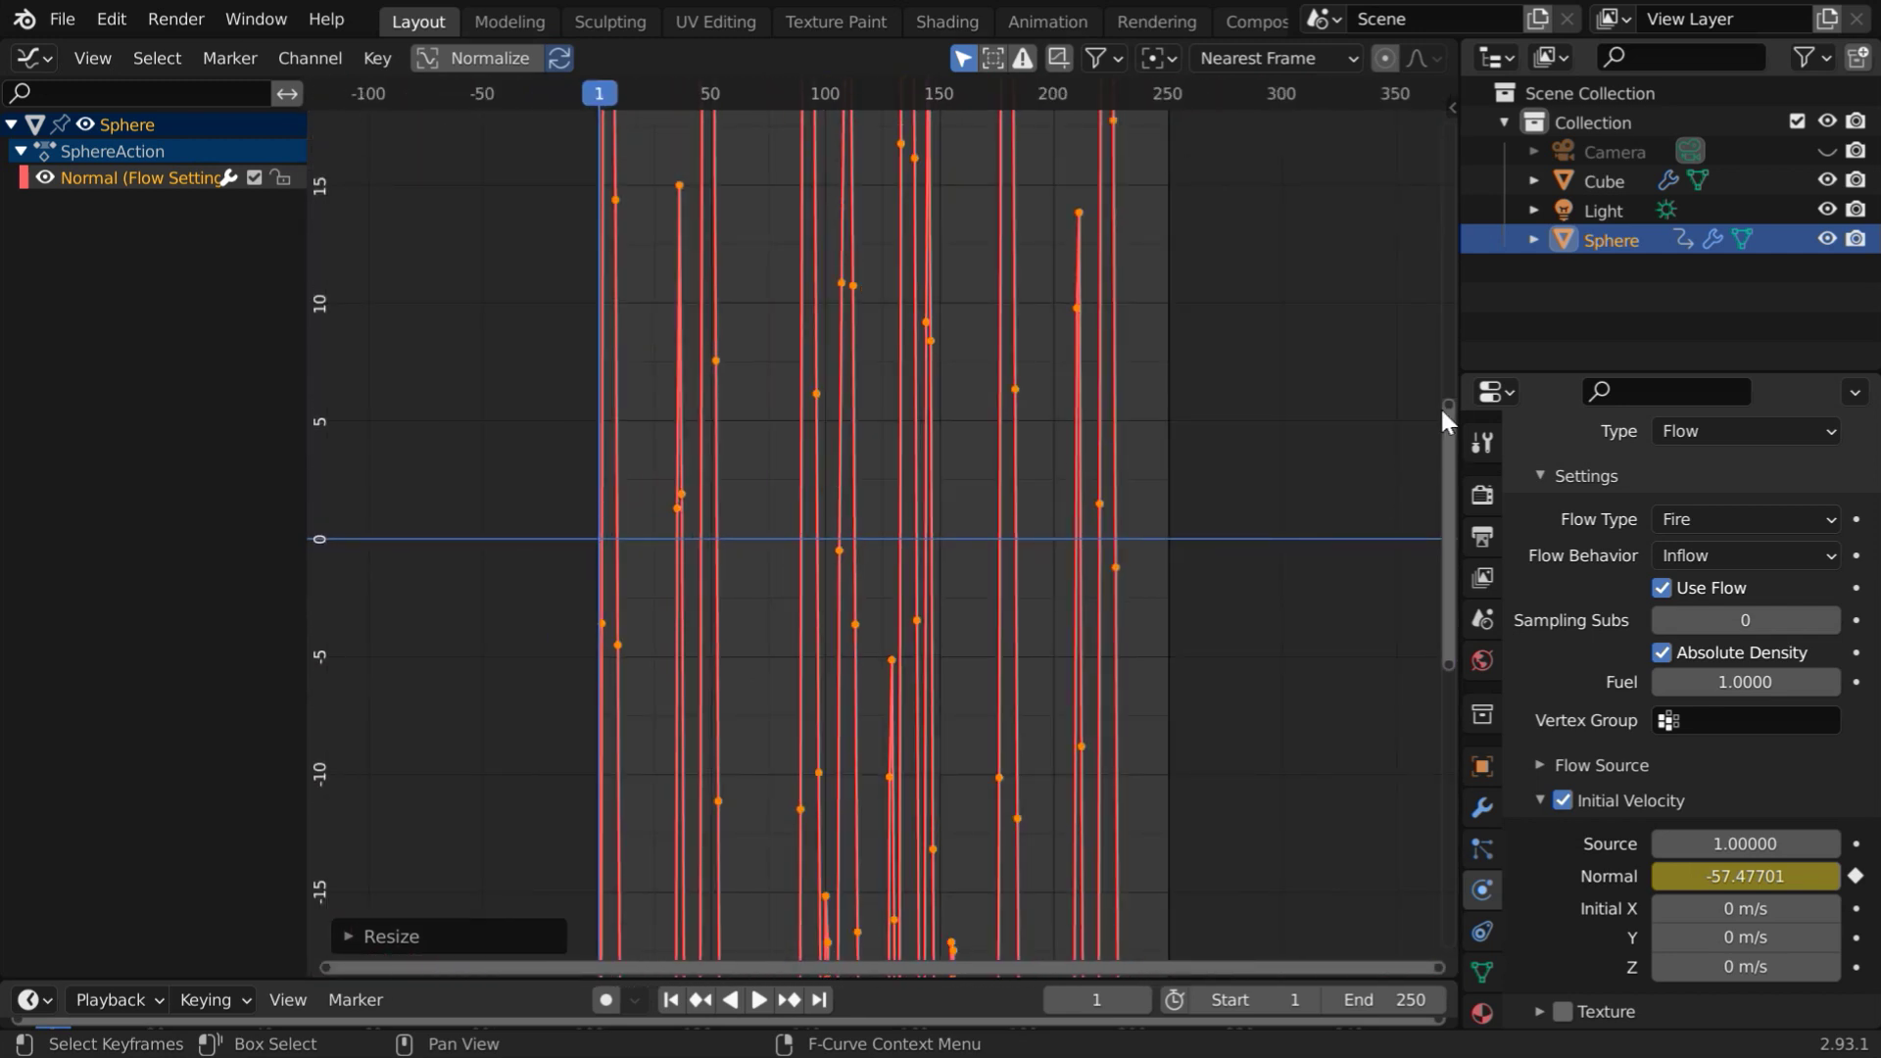
left_click_drag(1448, 401, 1456, 12)
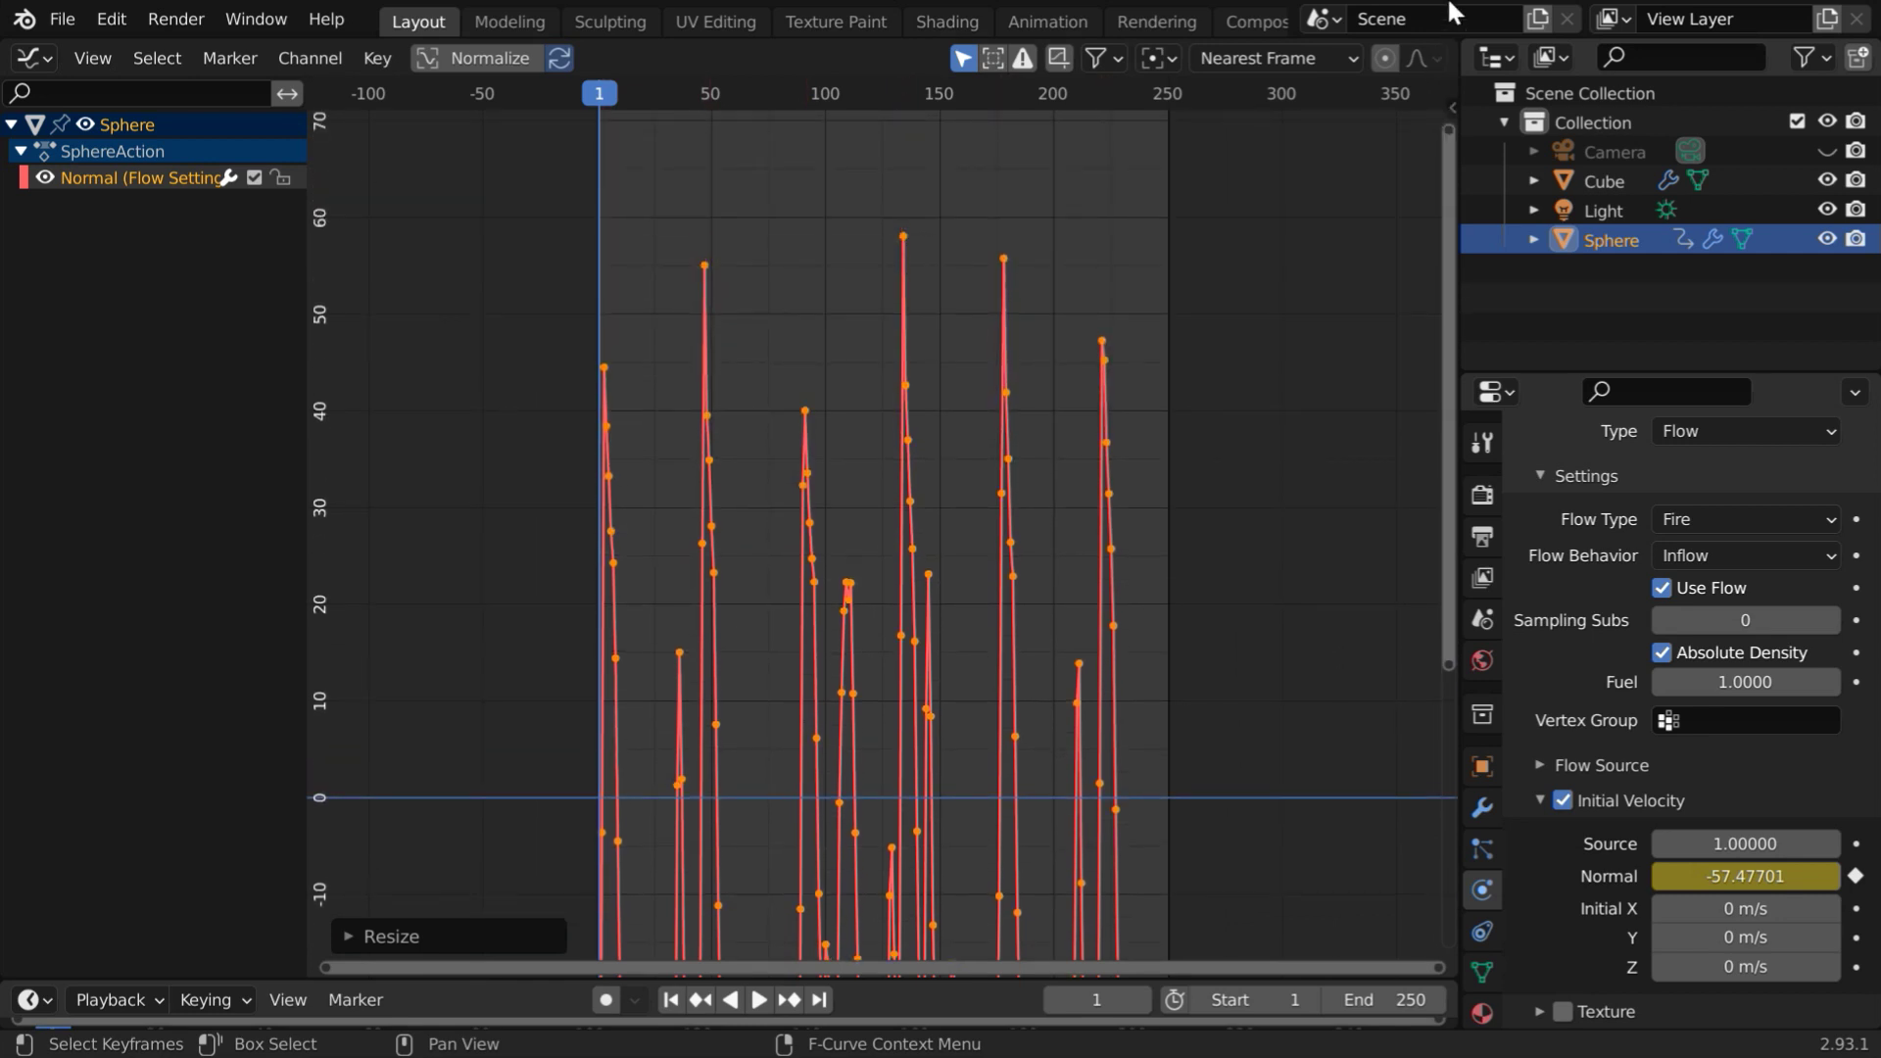
scroll(755, 690, "down", 3)
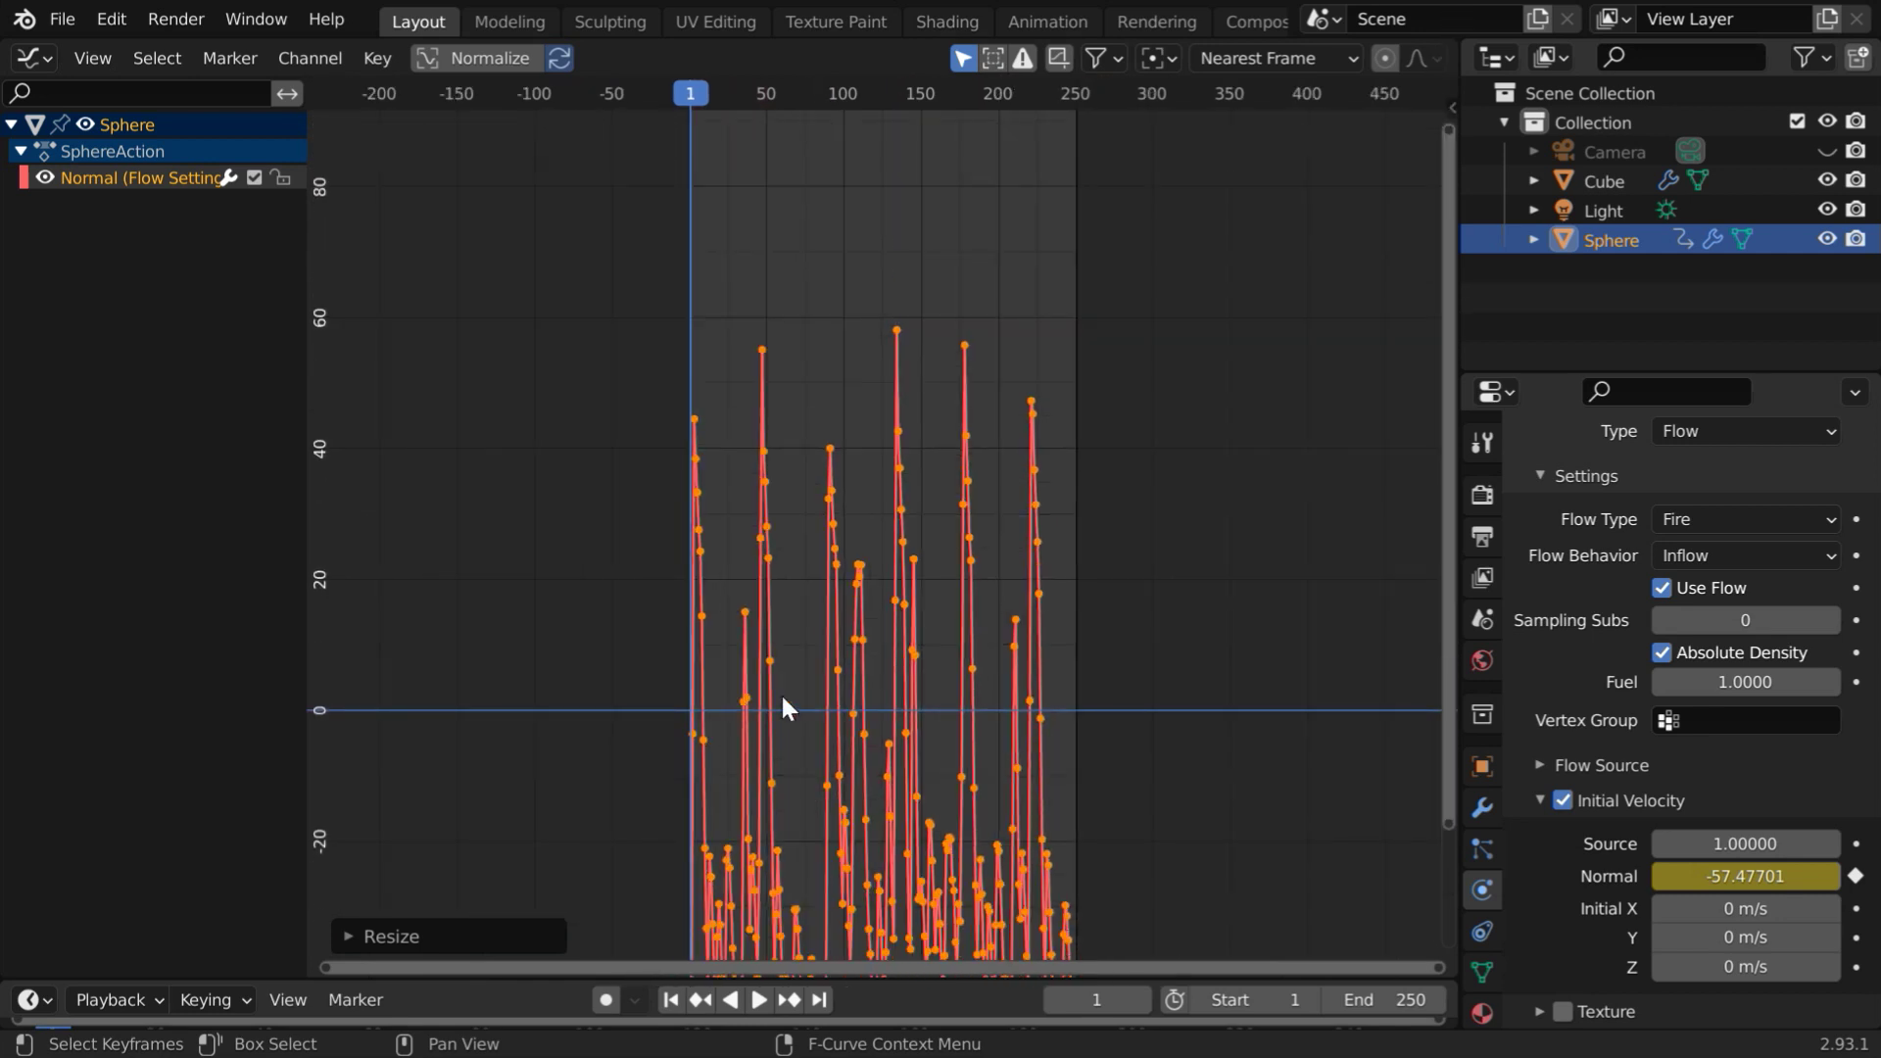
scroll(780, 690, "down", 1)
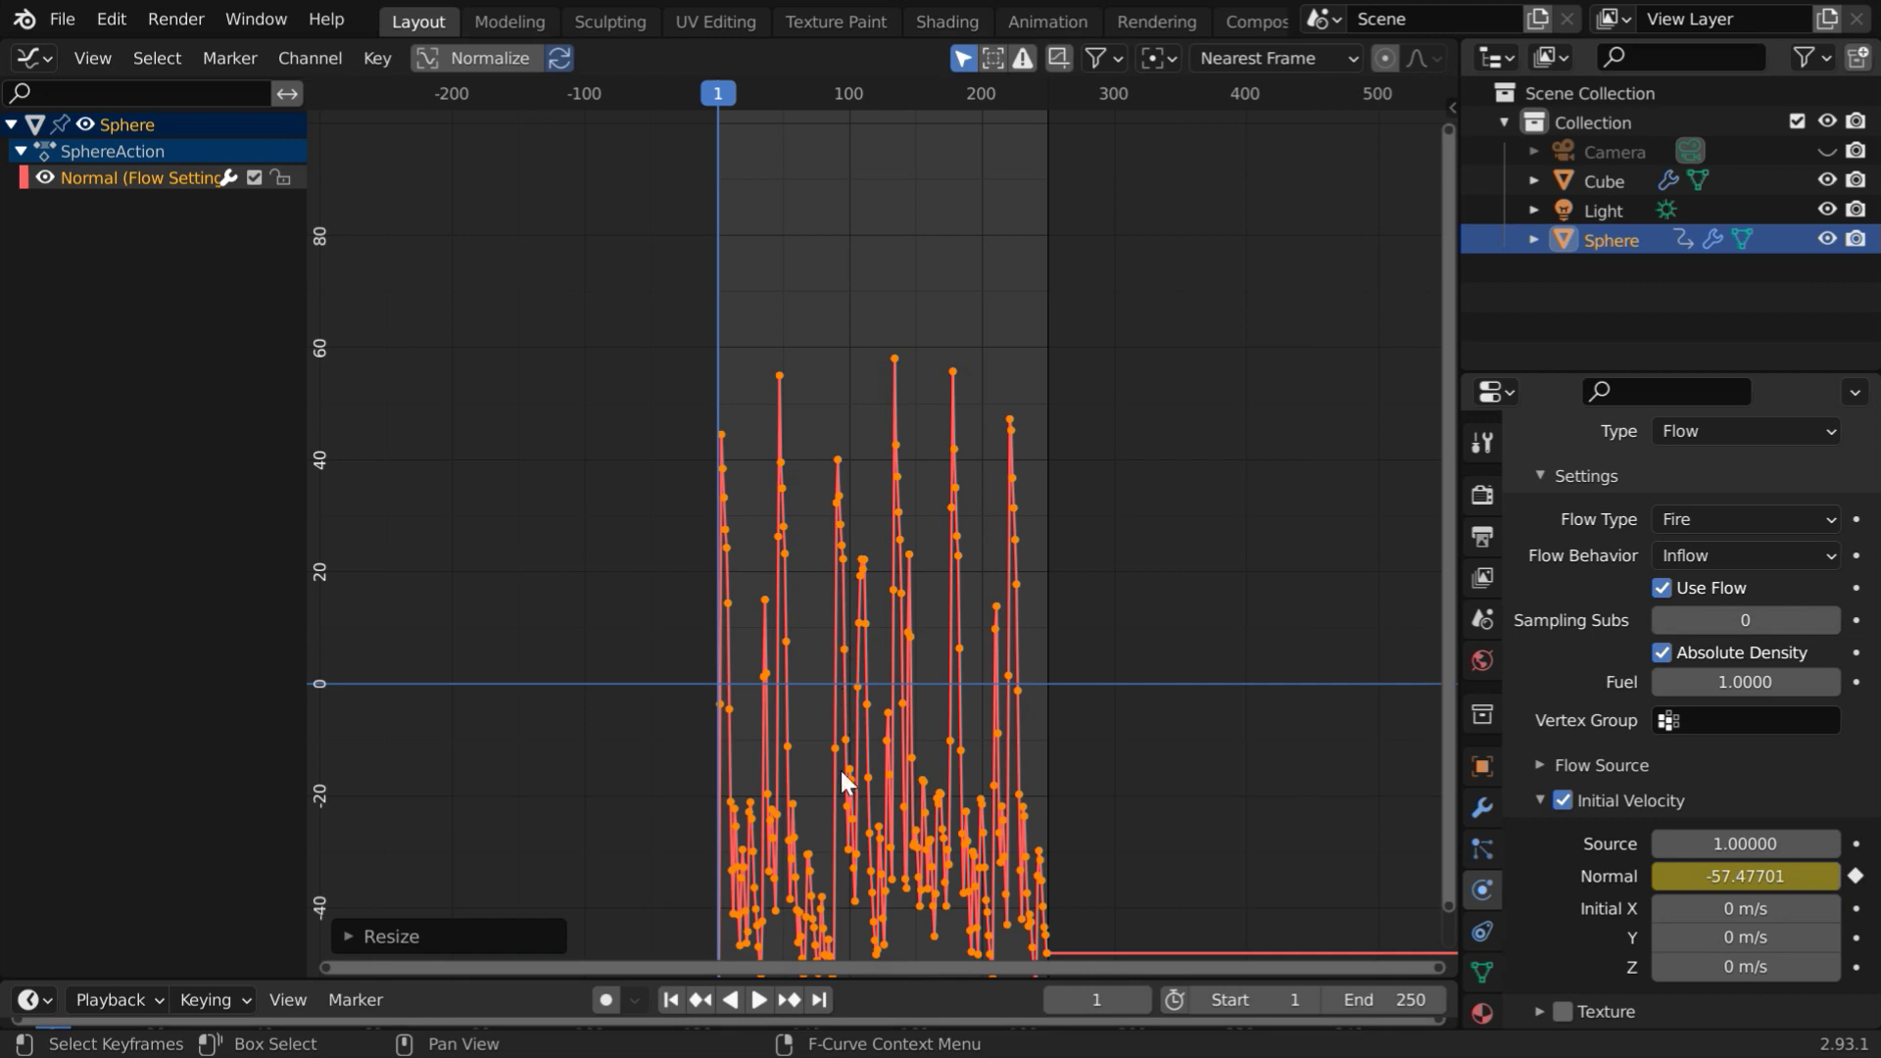
key("g")
key("y")
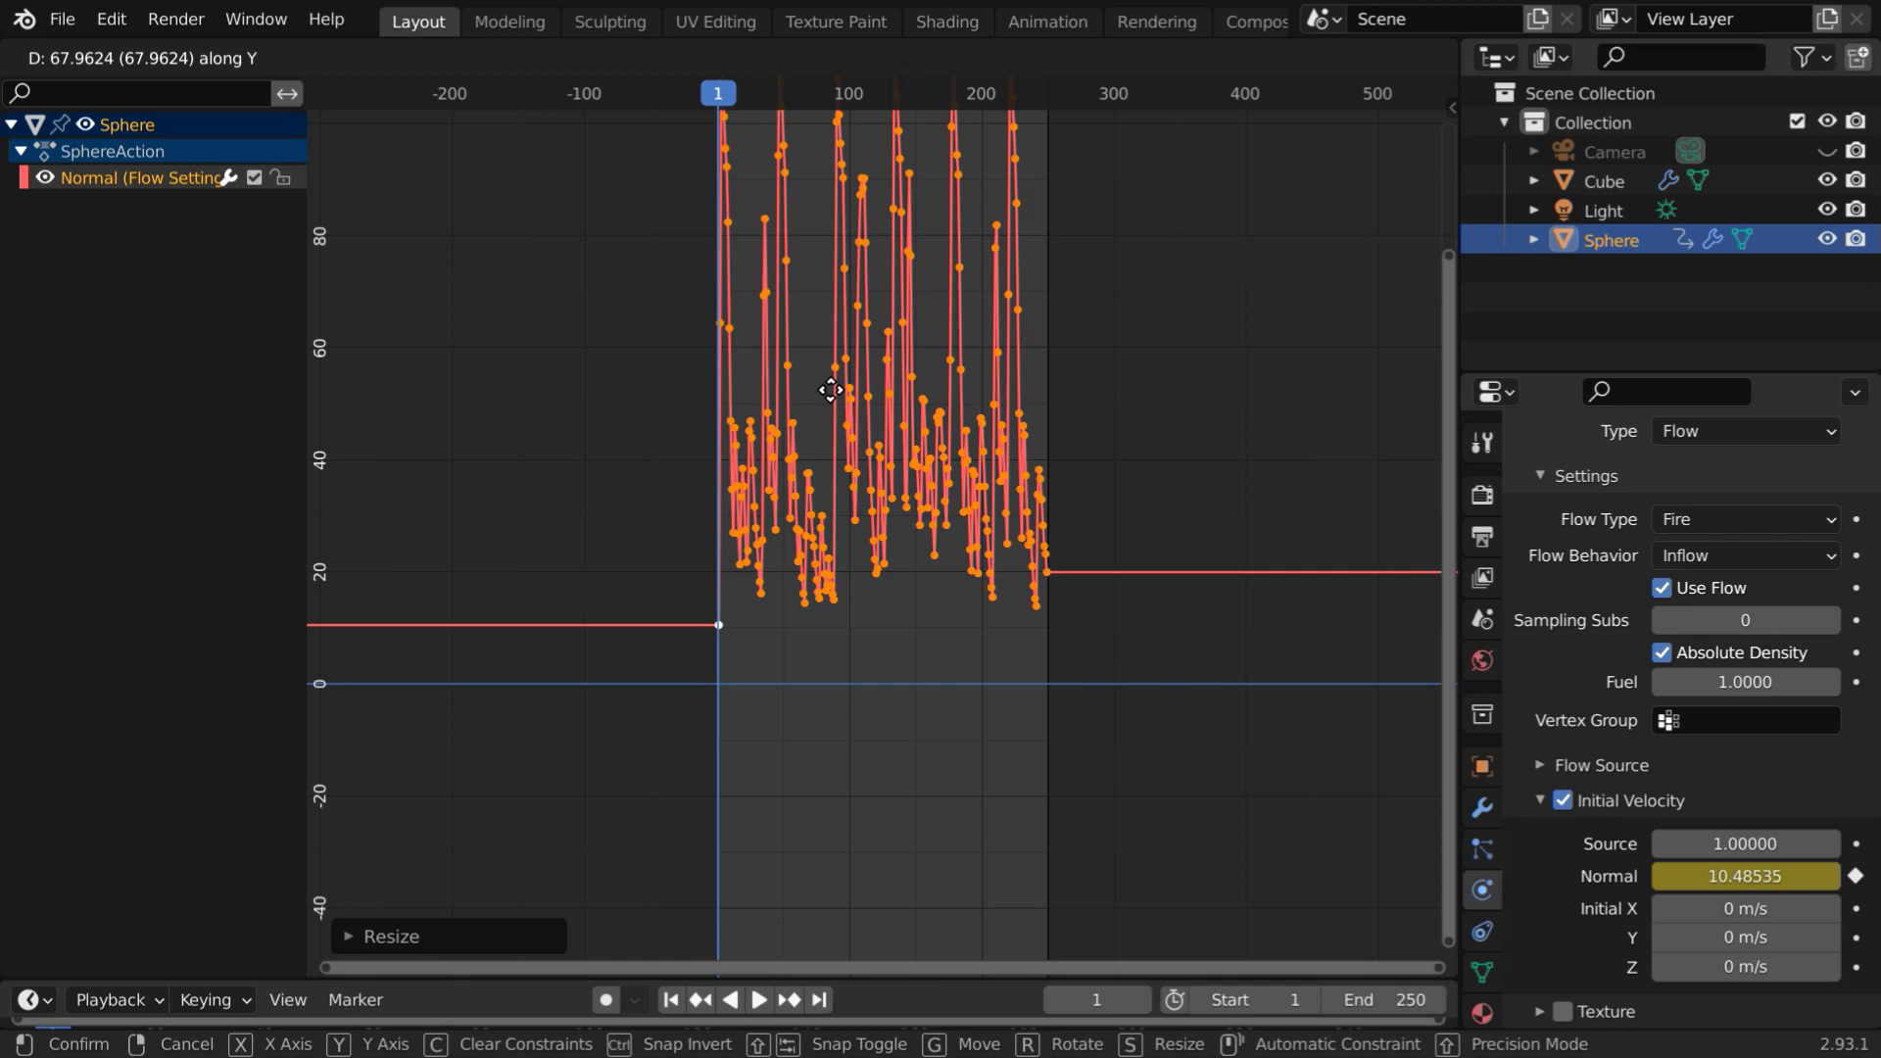
left_click(836, 399)
Switch the Graph Editor area back to the 3D Viewport
scroll(645, 808, "down", 1)
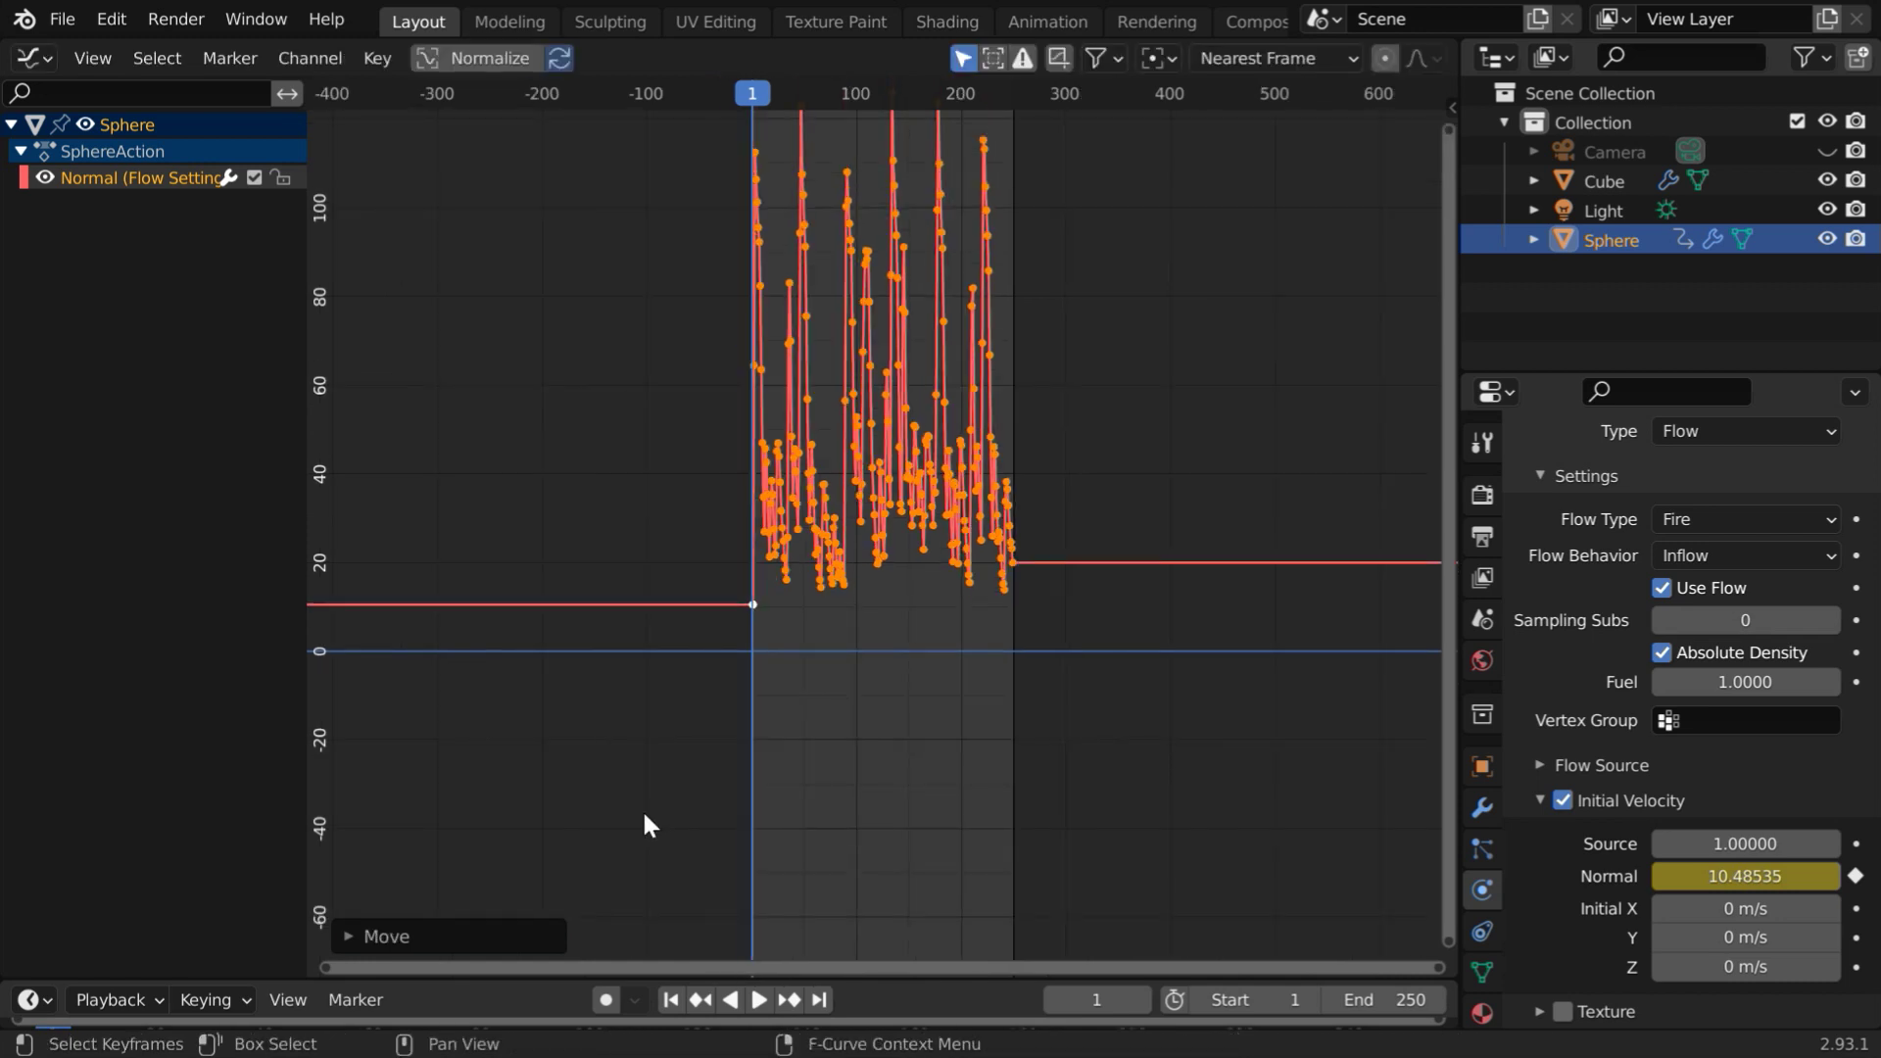
scroll(644, 816, "down", 1)
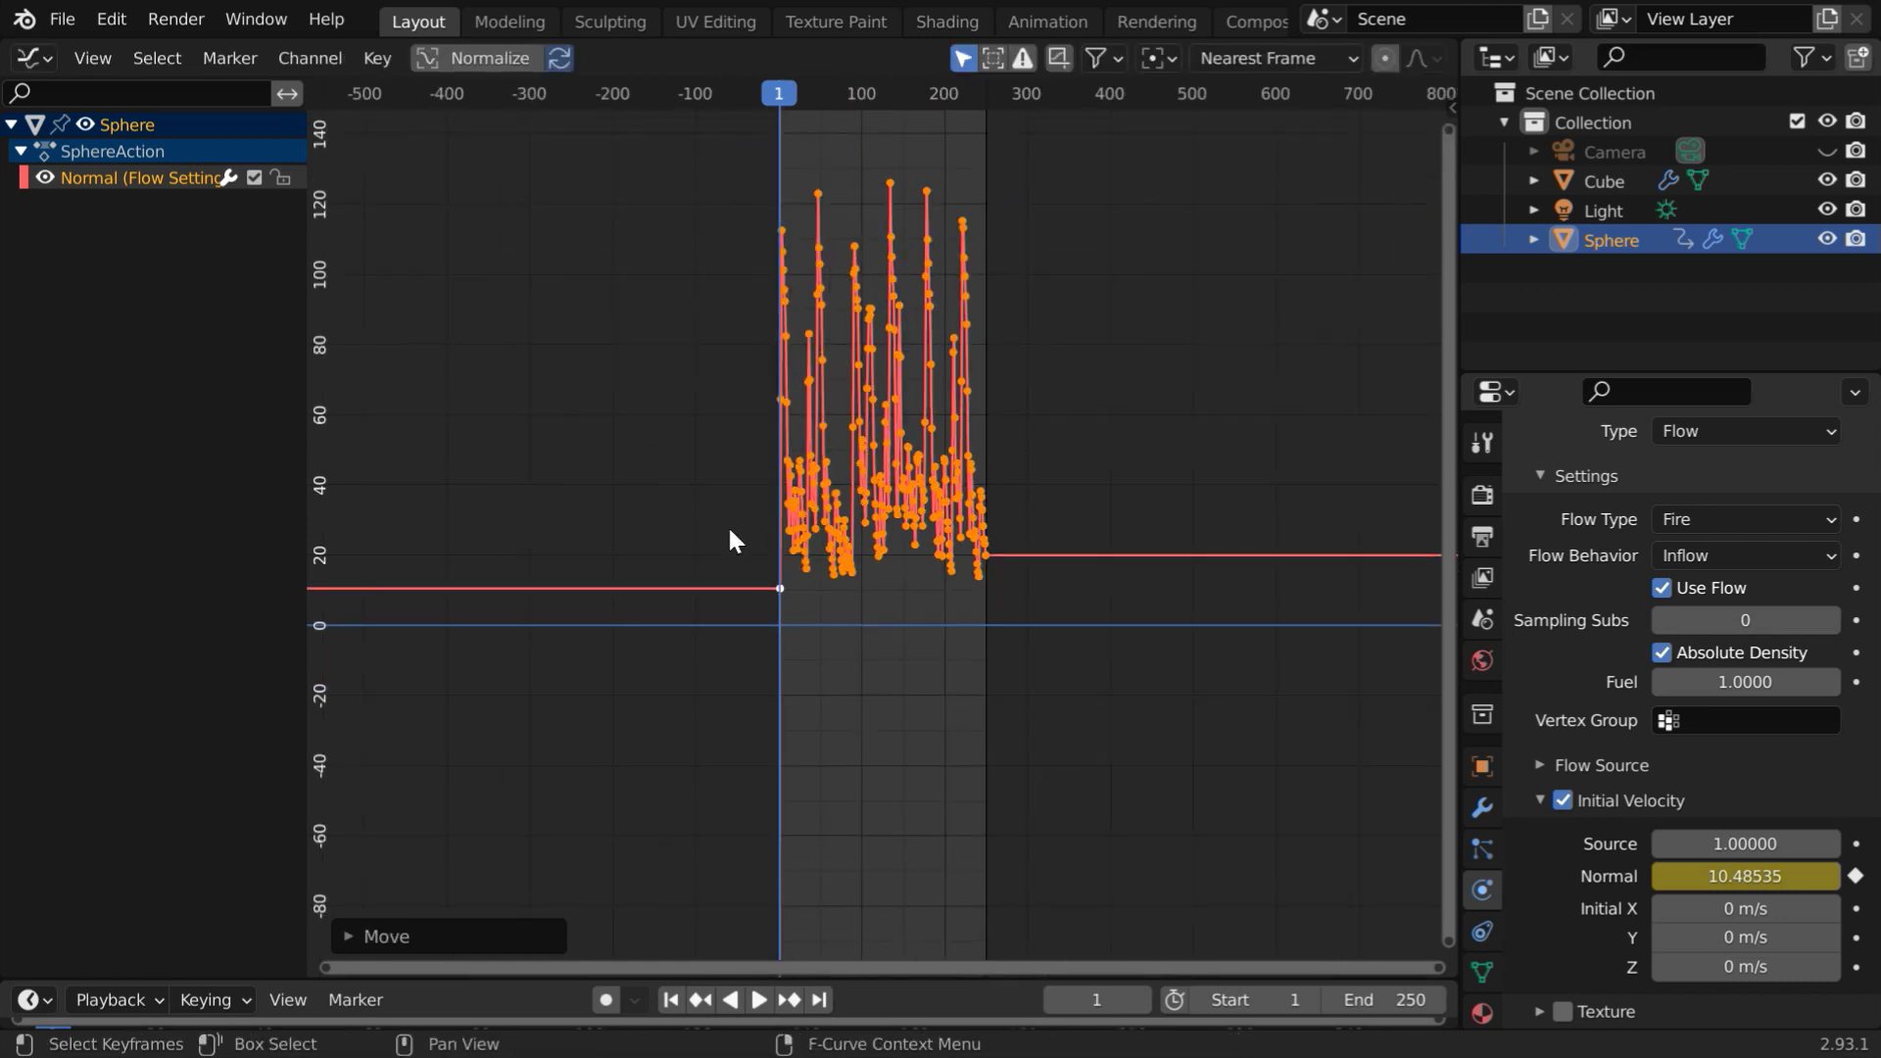
scroll(730, 530, "up", 1)
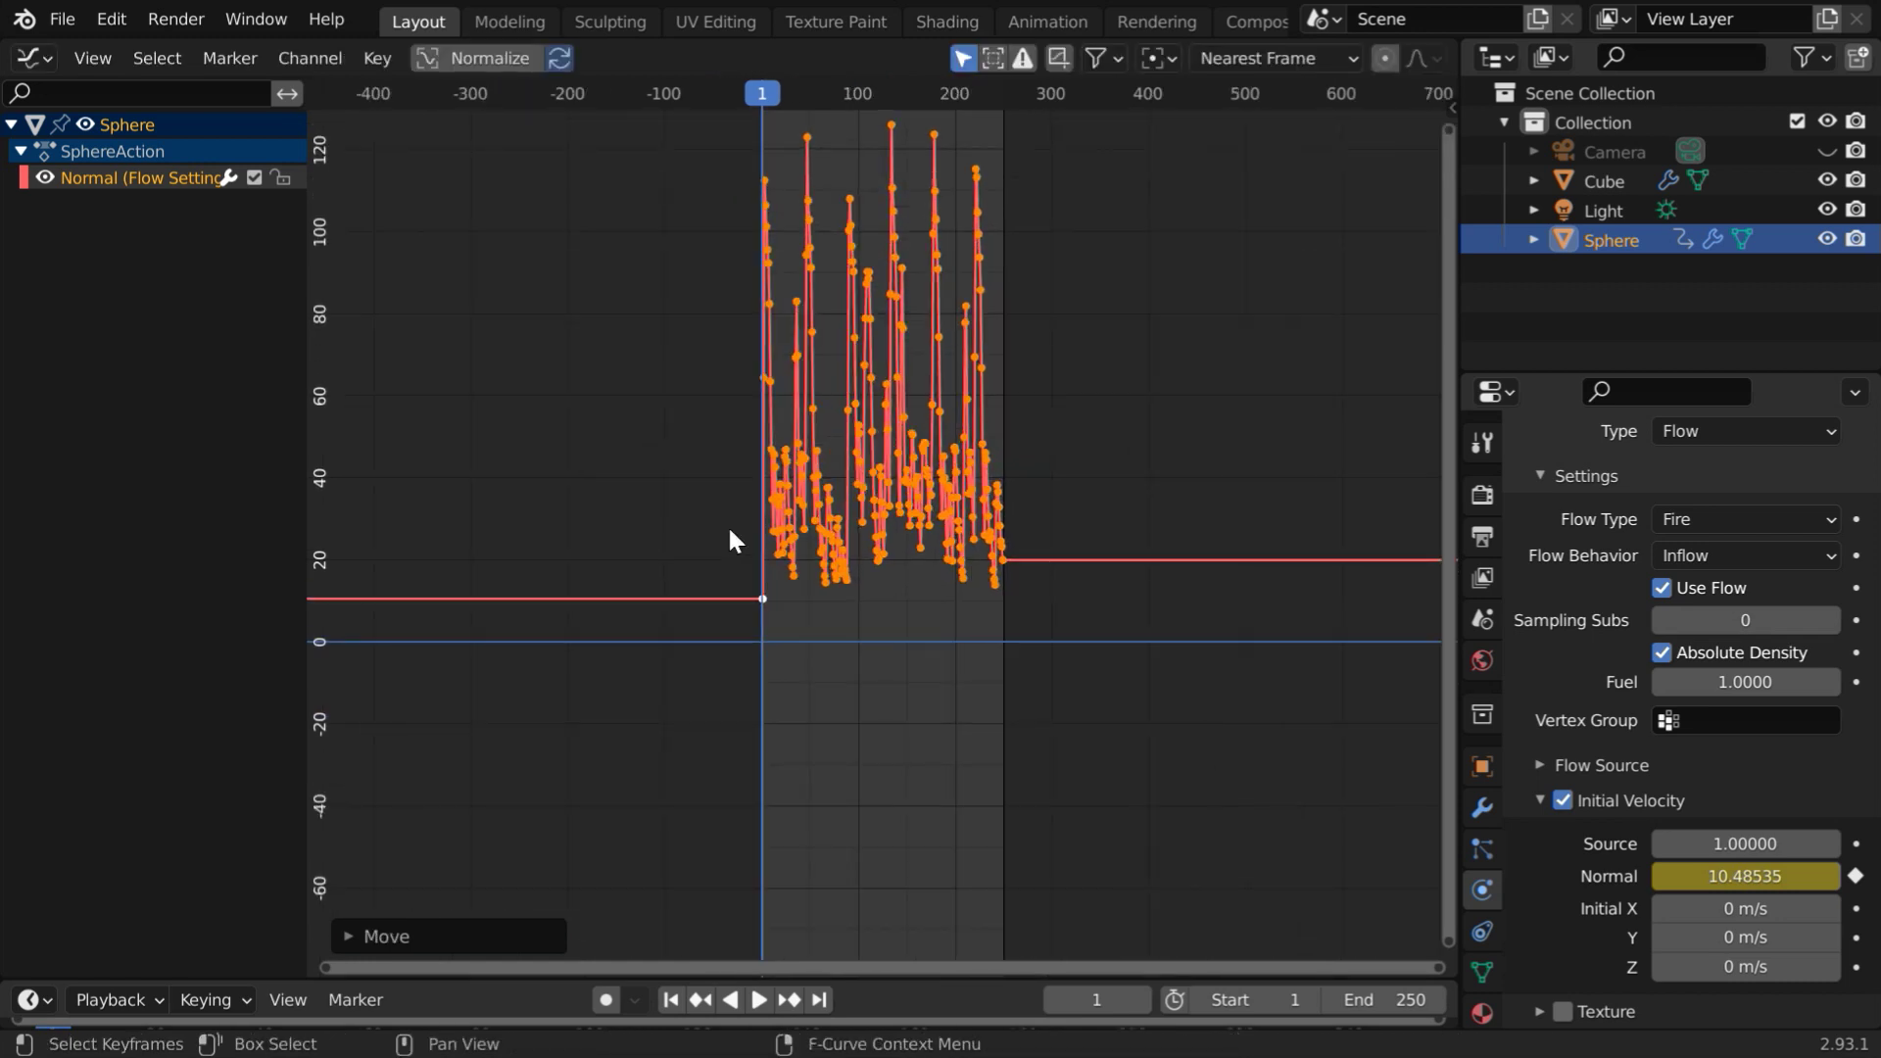
left_click(34, 59)
left_click(63, 139)
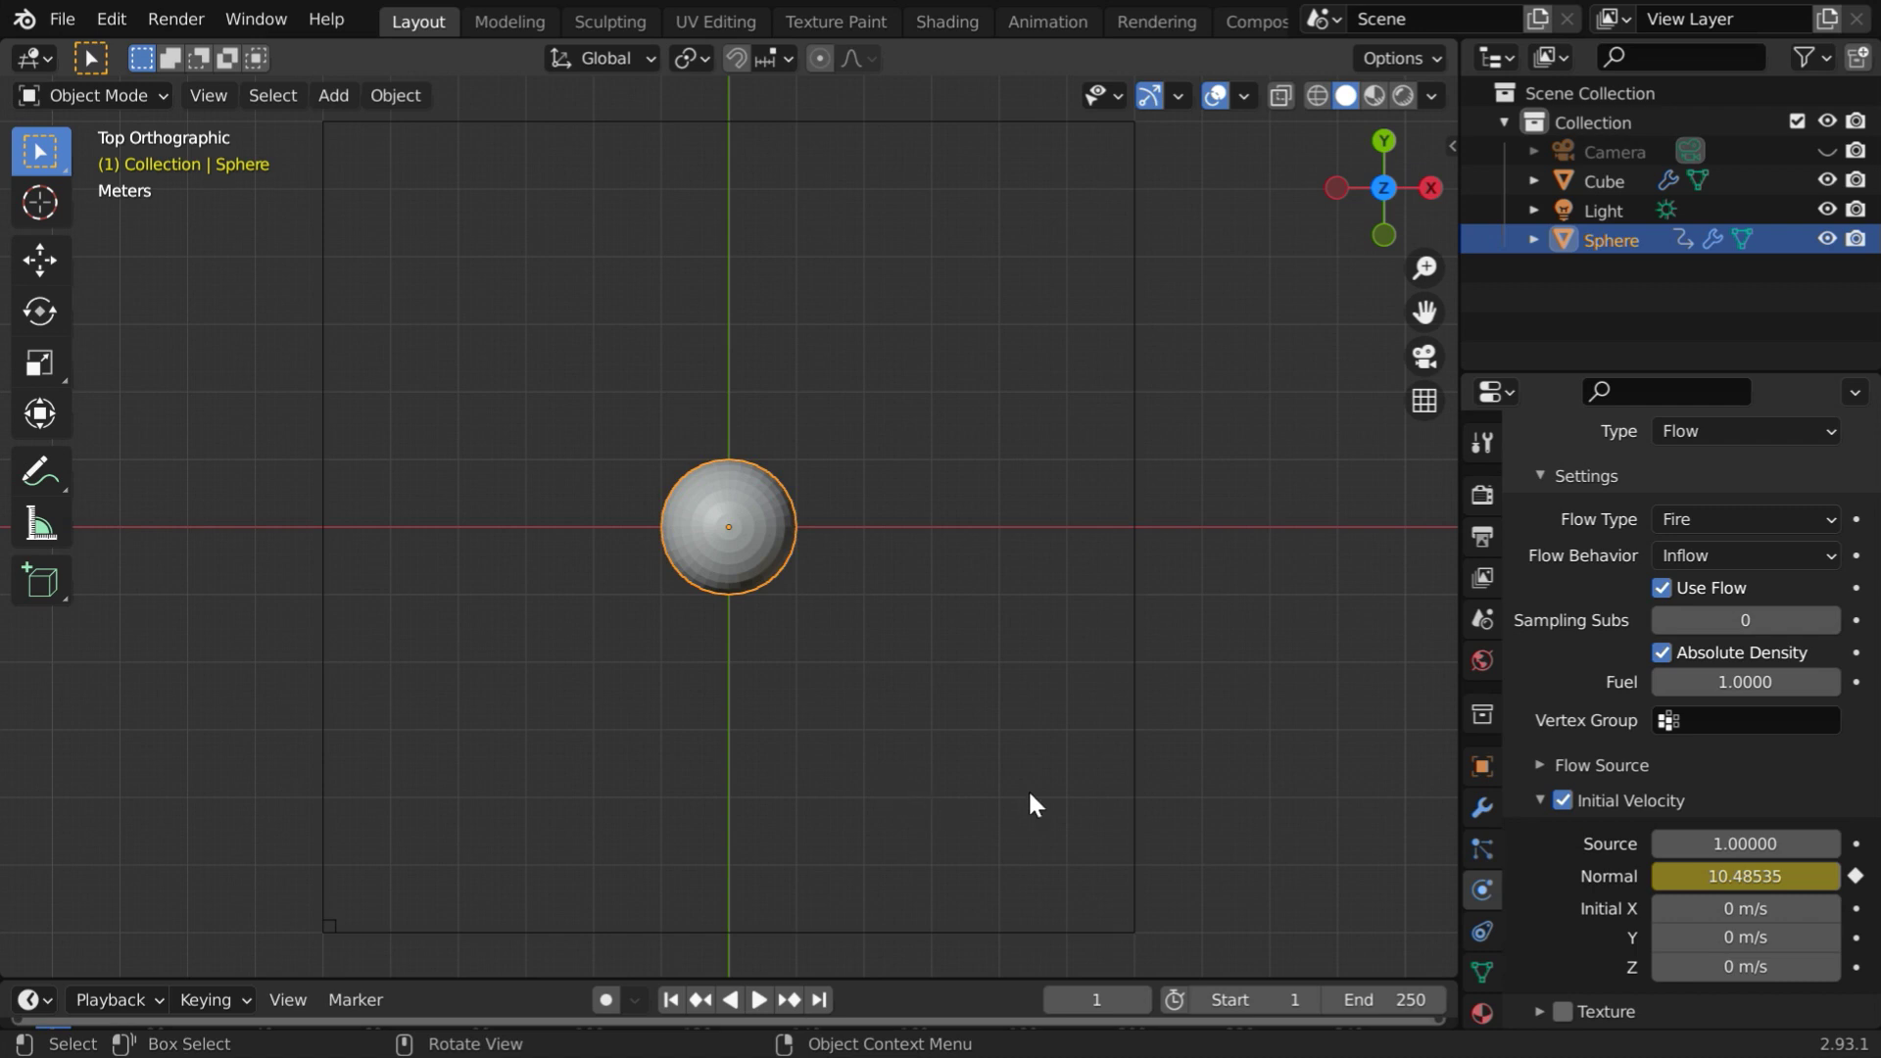
Select the cube domain and change its Resolution Divisions briefly, returning to 64, to refresh the fire simulation
left_click(1605, 178)
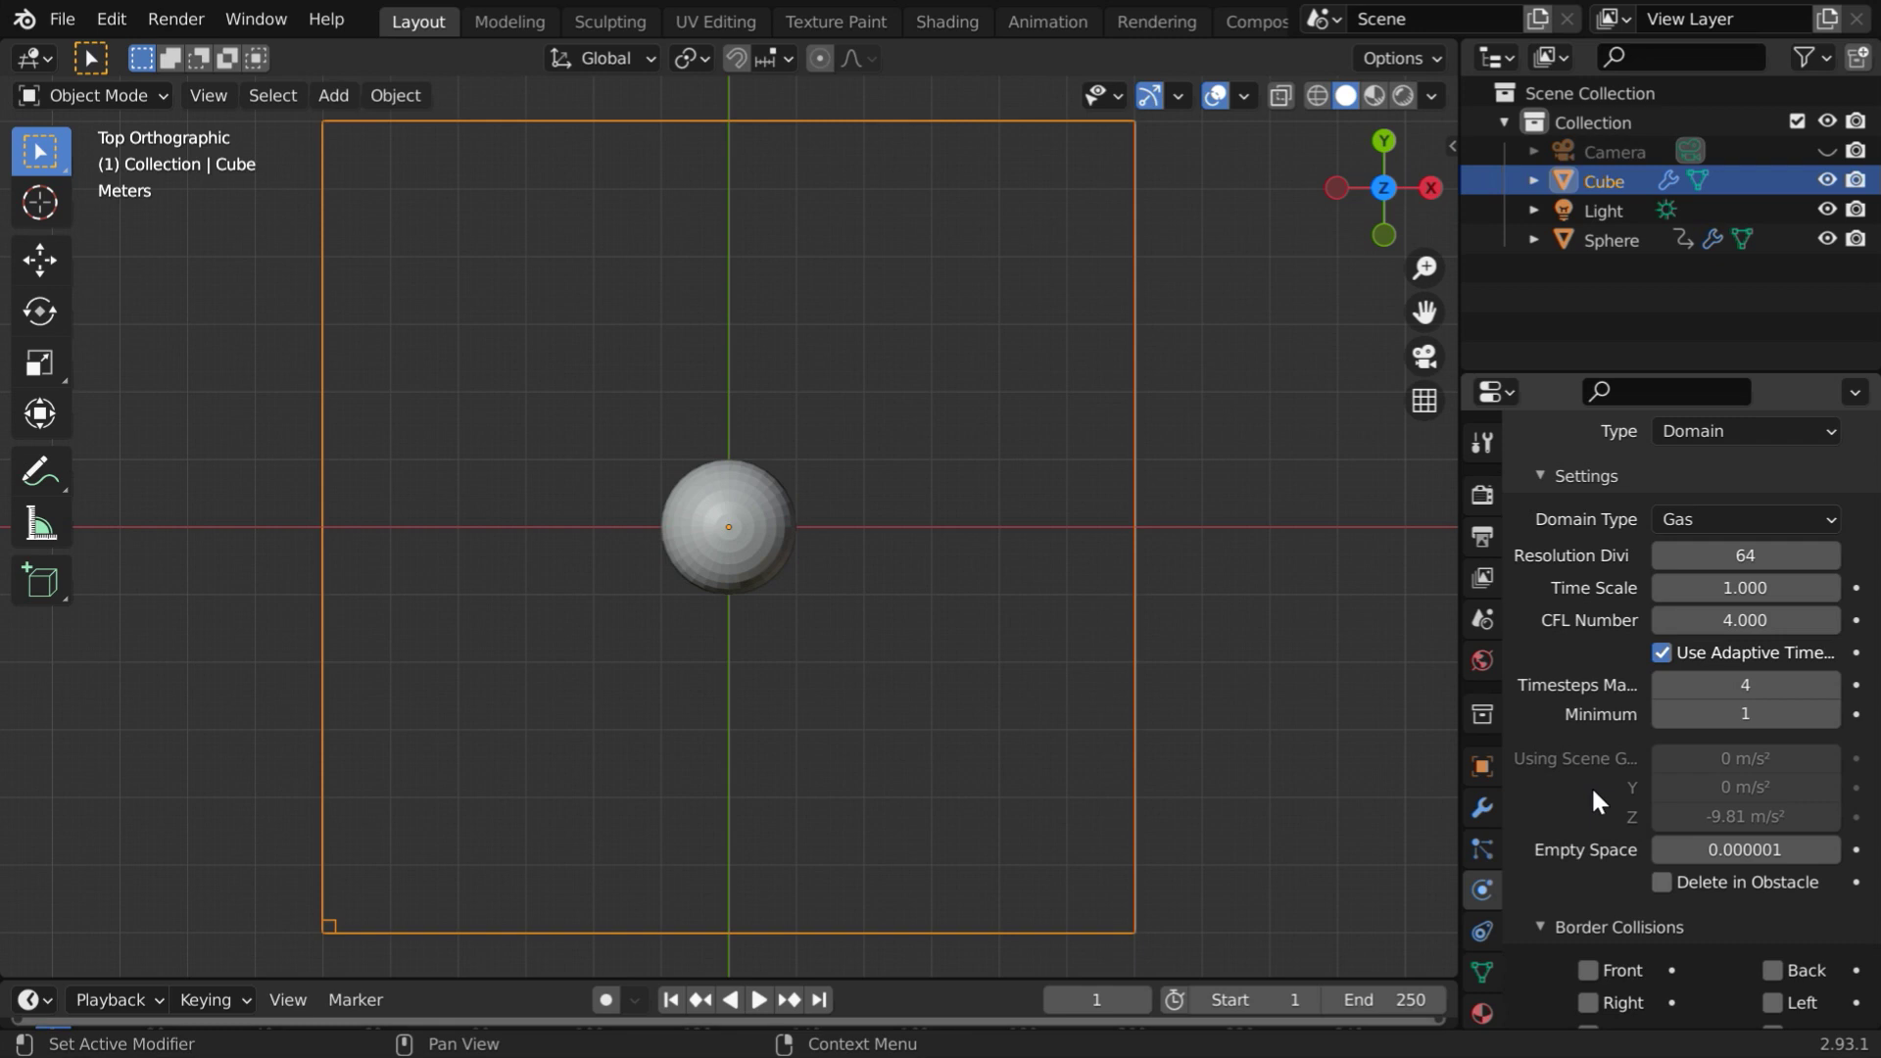
left_click(1661, 556)
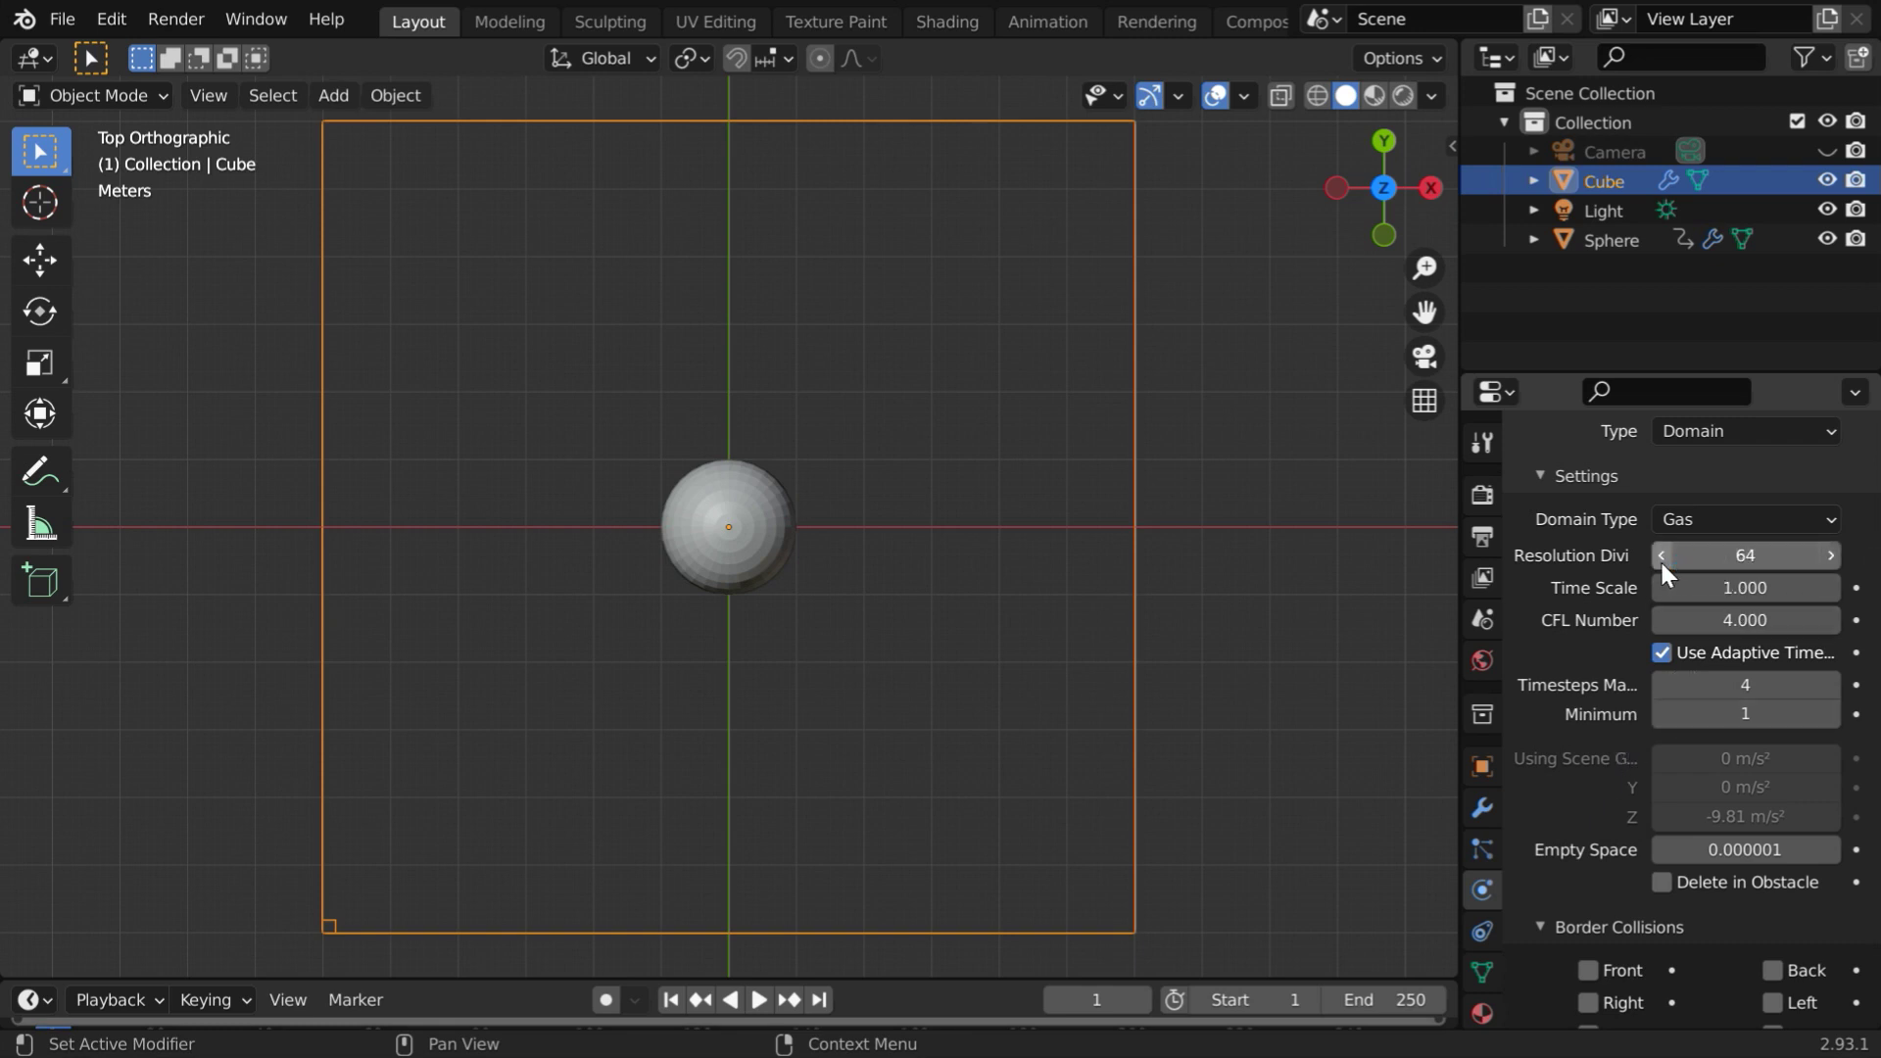
left_click(1660, 555)
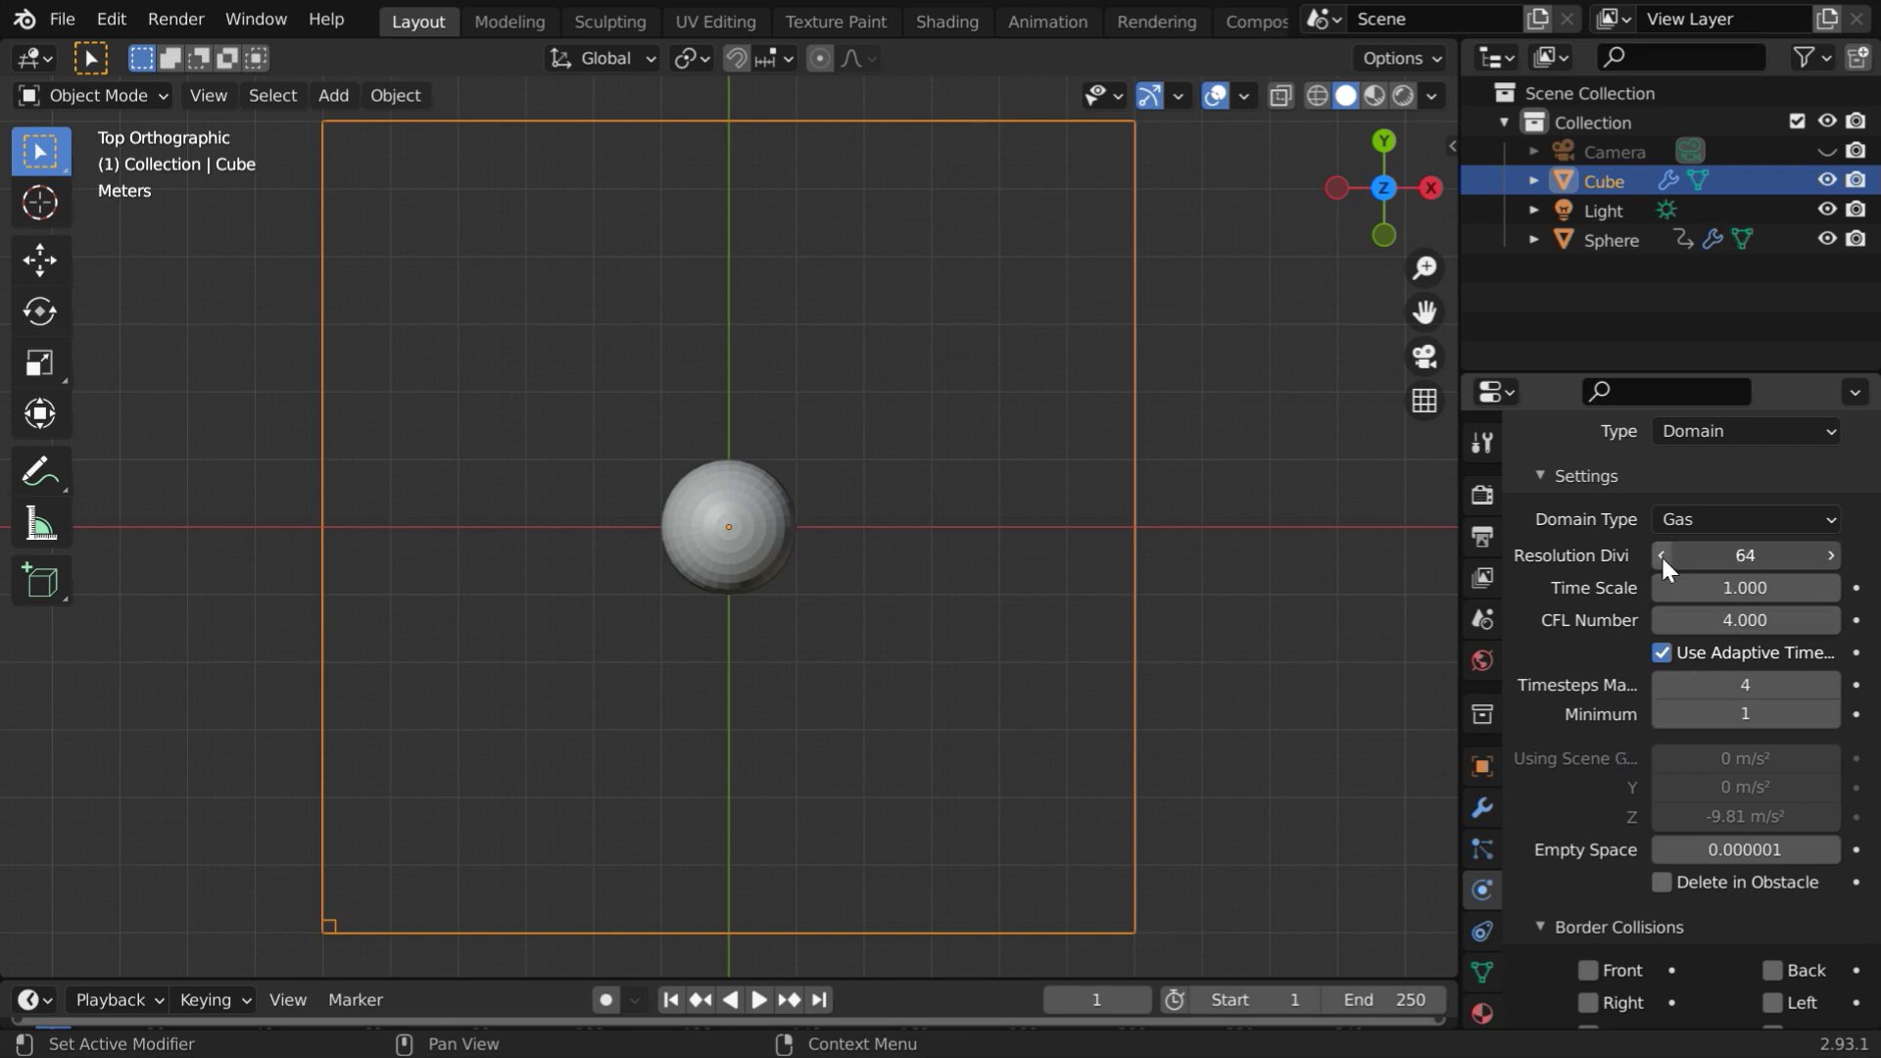
left_click(1830, 556)
left_click(1830, 556)
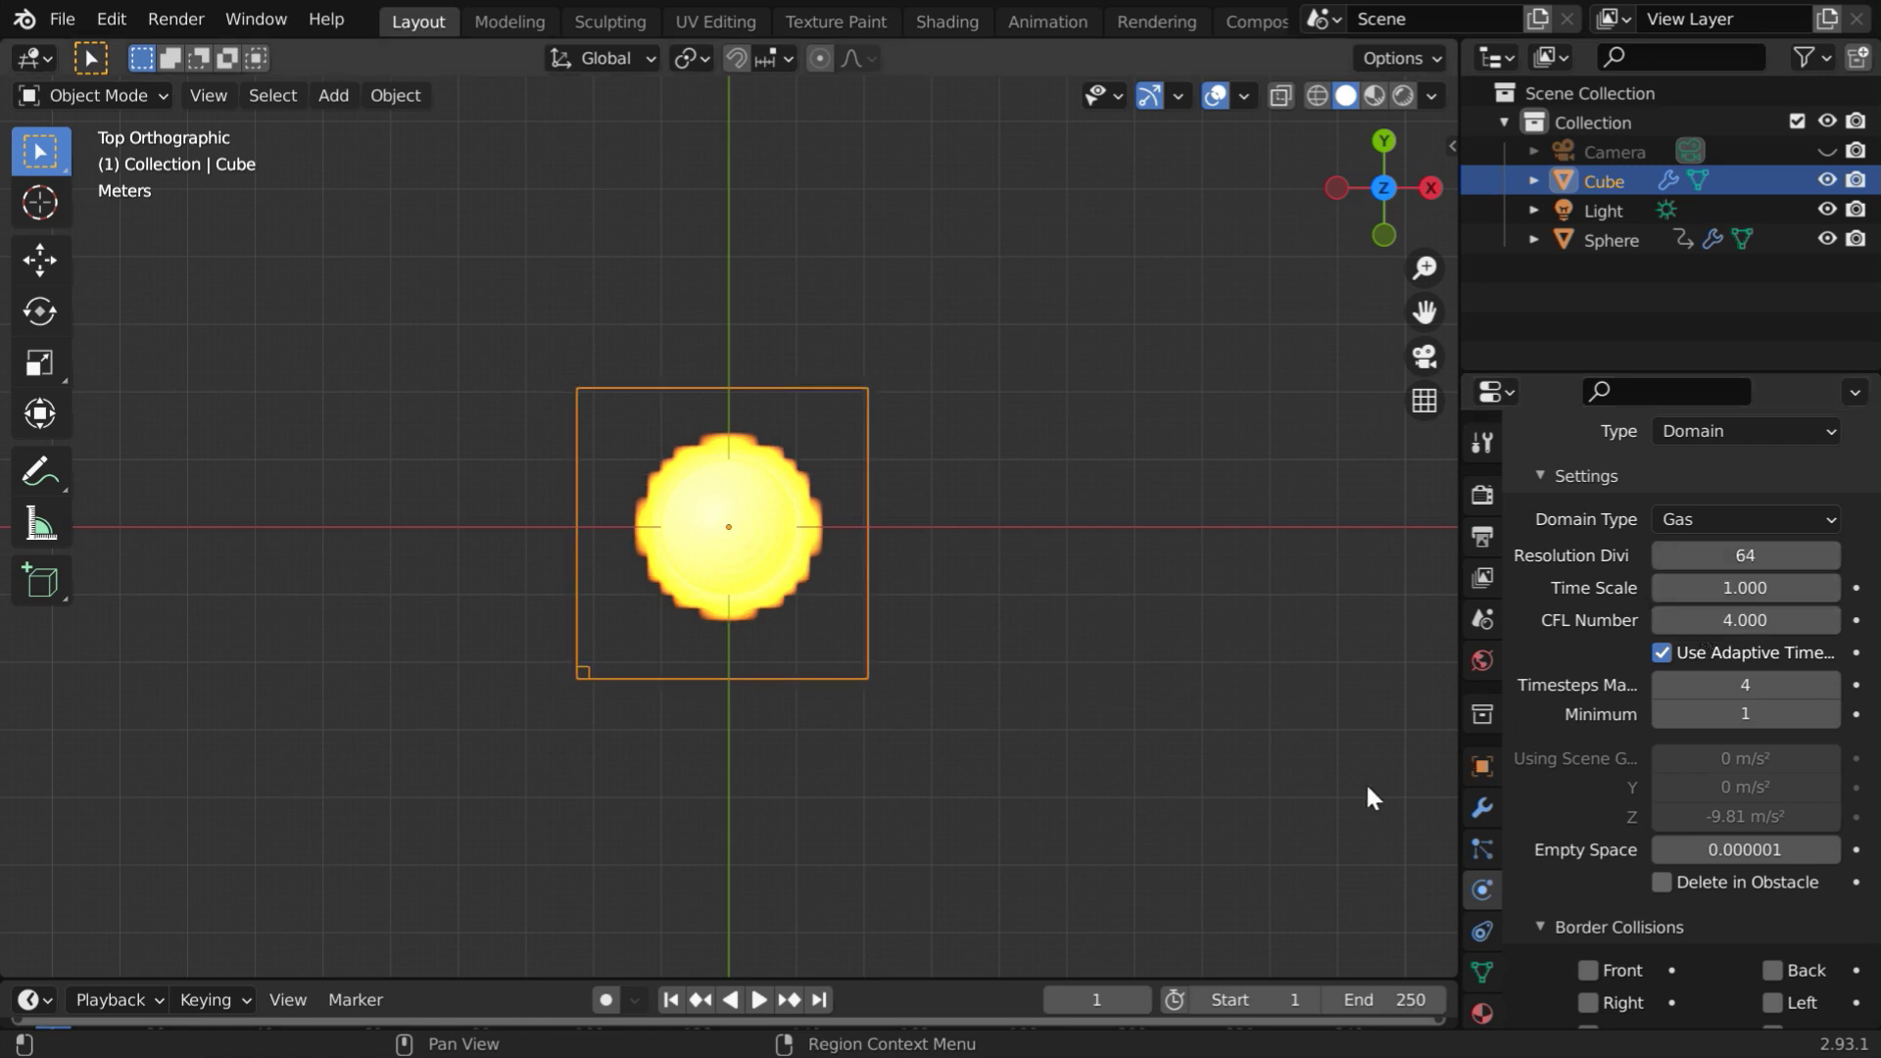
Play the fire simulation to frame 69, stop it and examine the flames around the sphere
left_click(760, 1000)
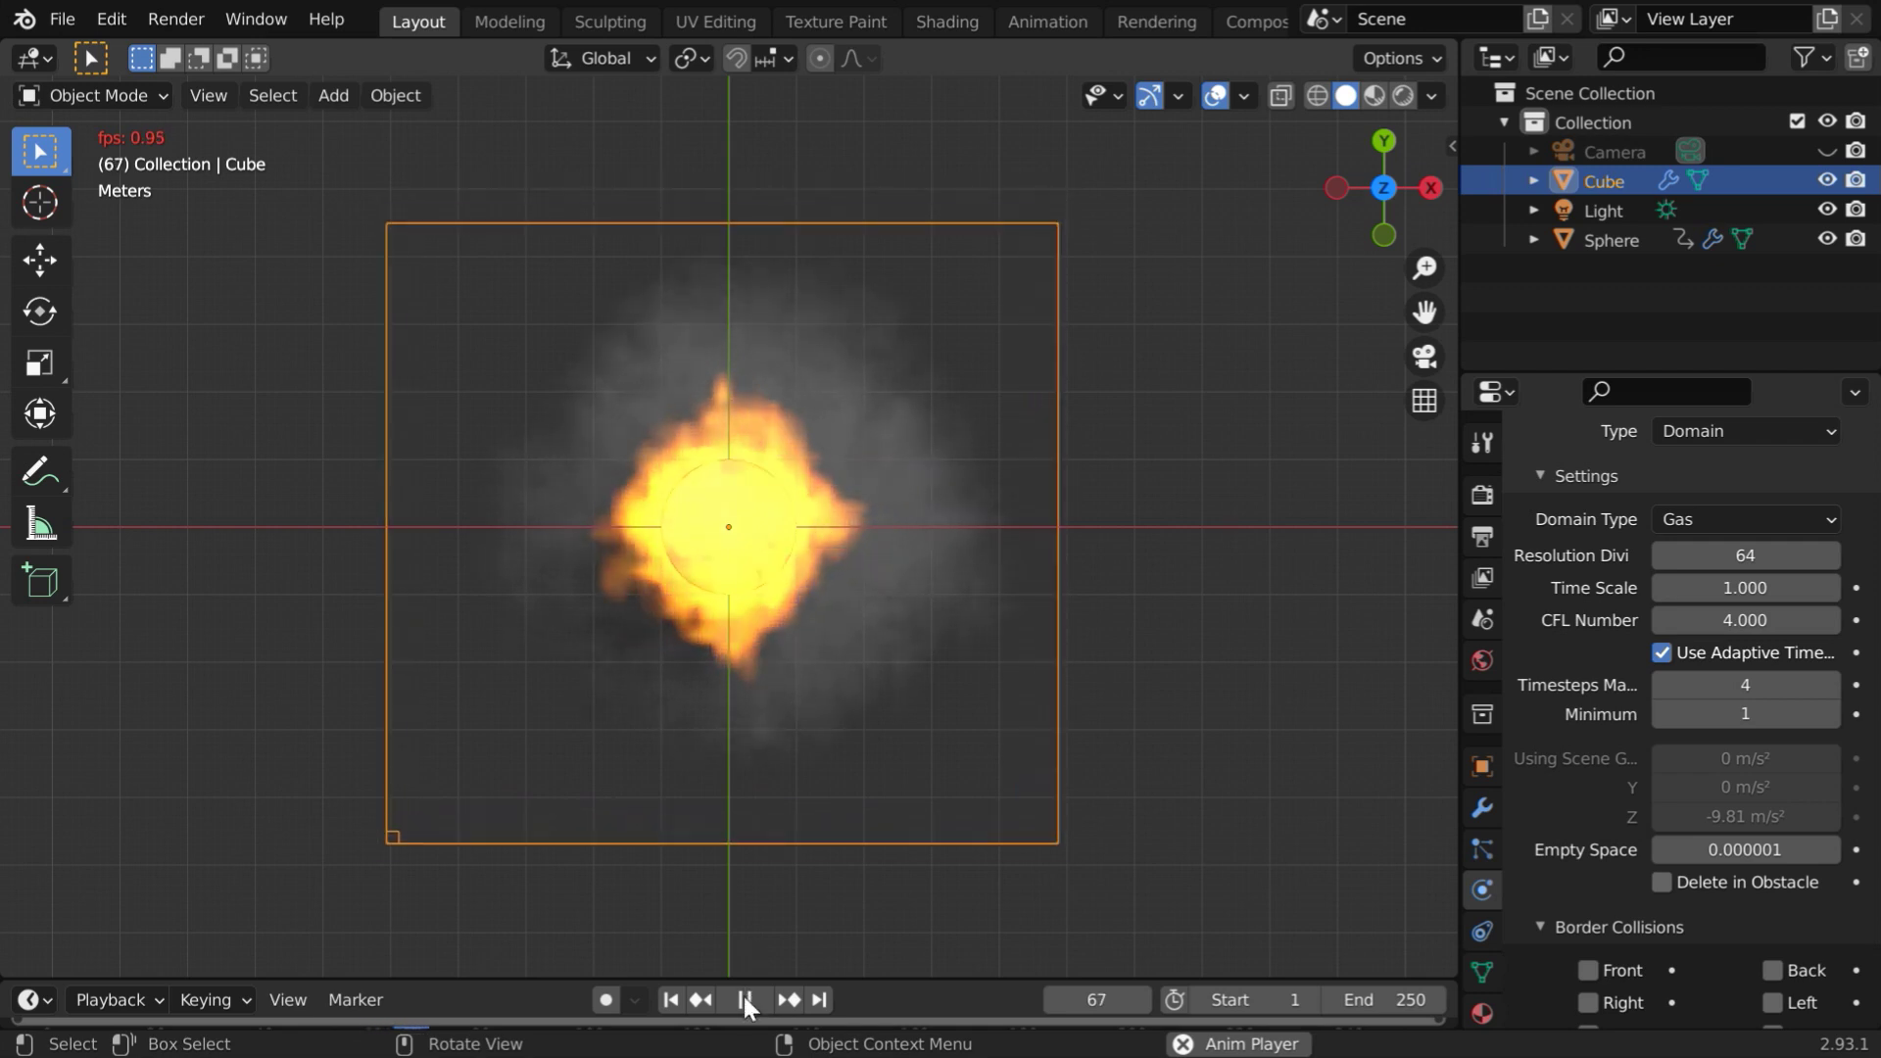
key("space")
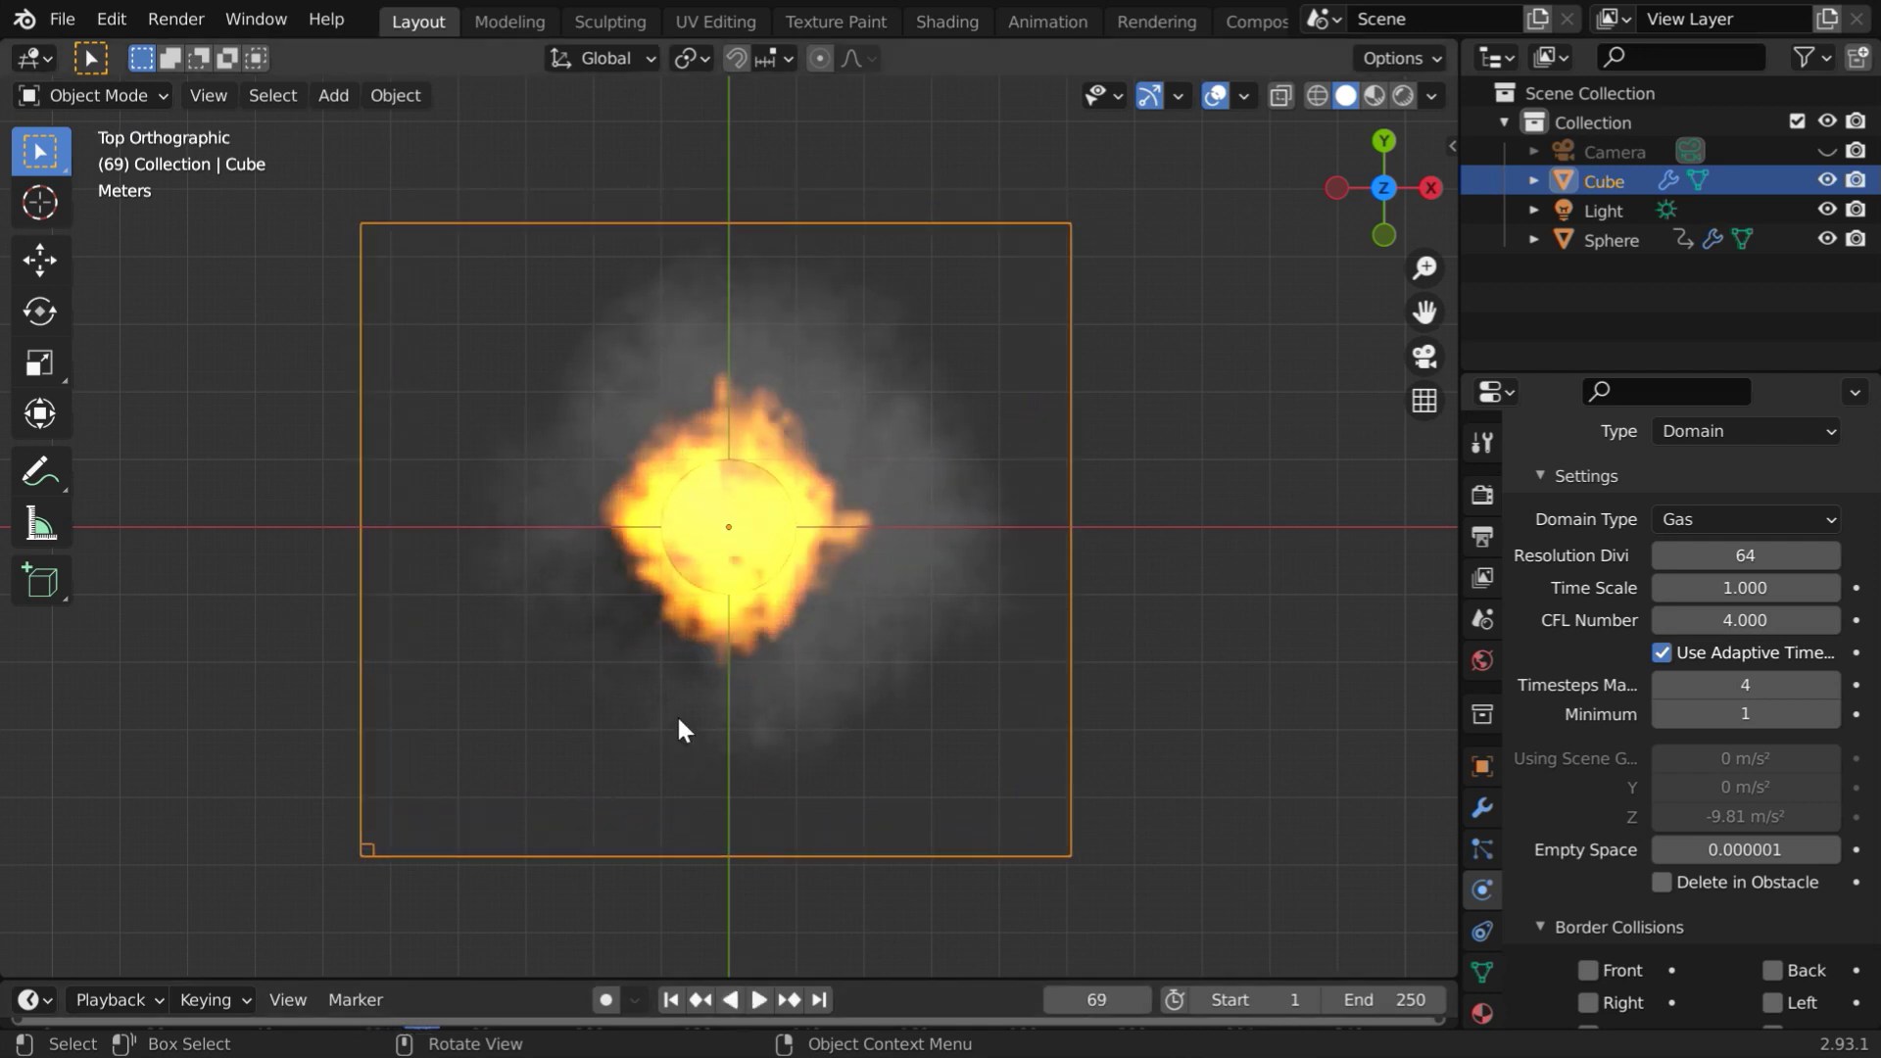
scroll(680, 727, "up", 6)
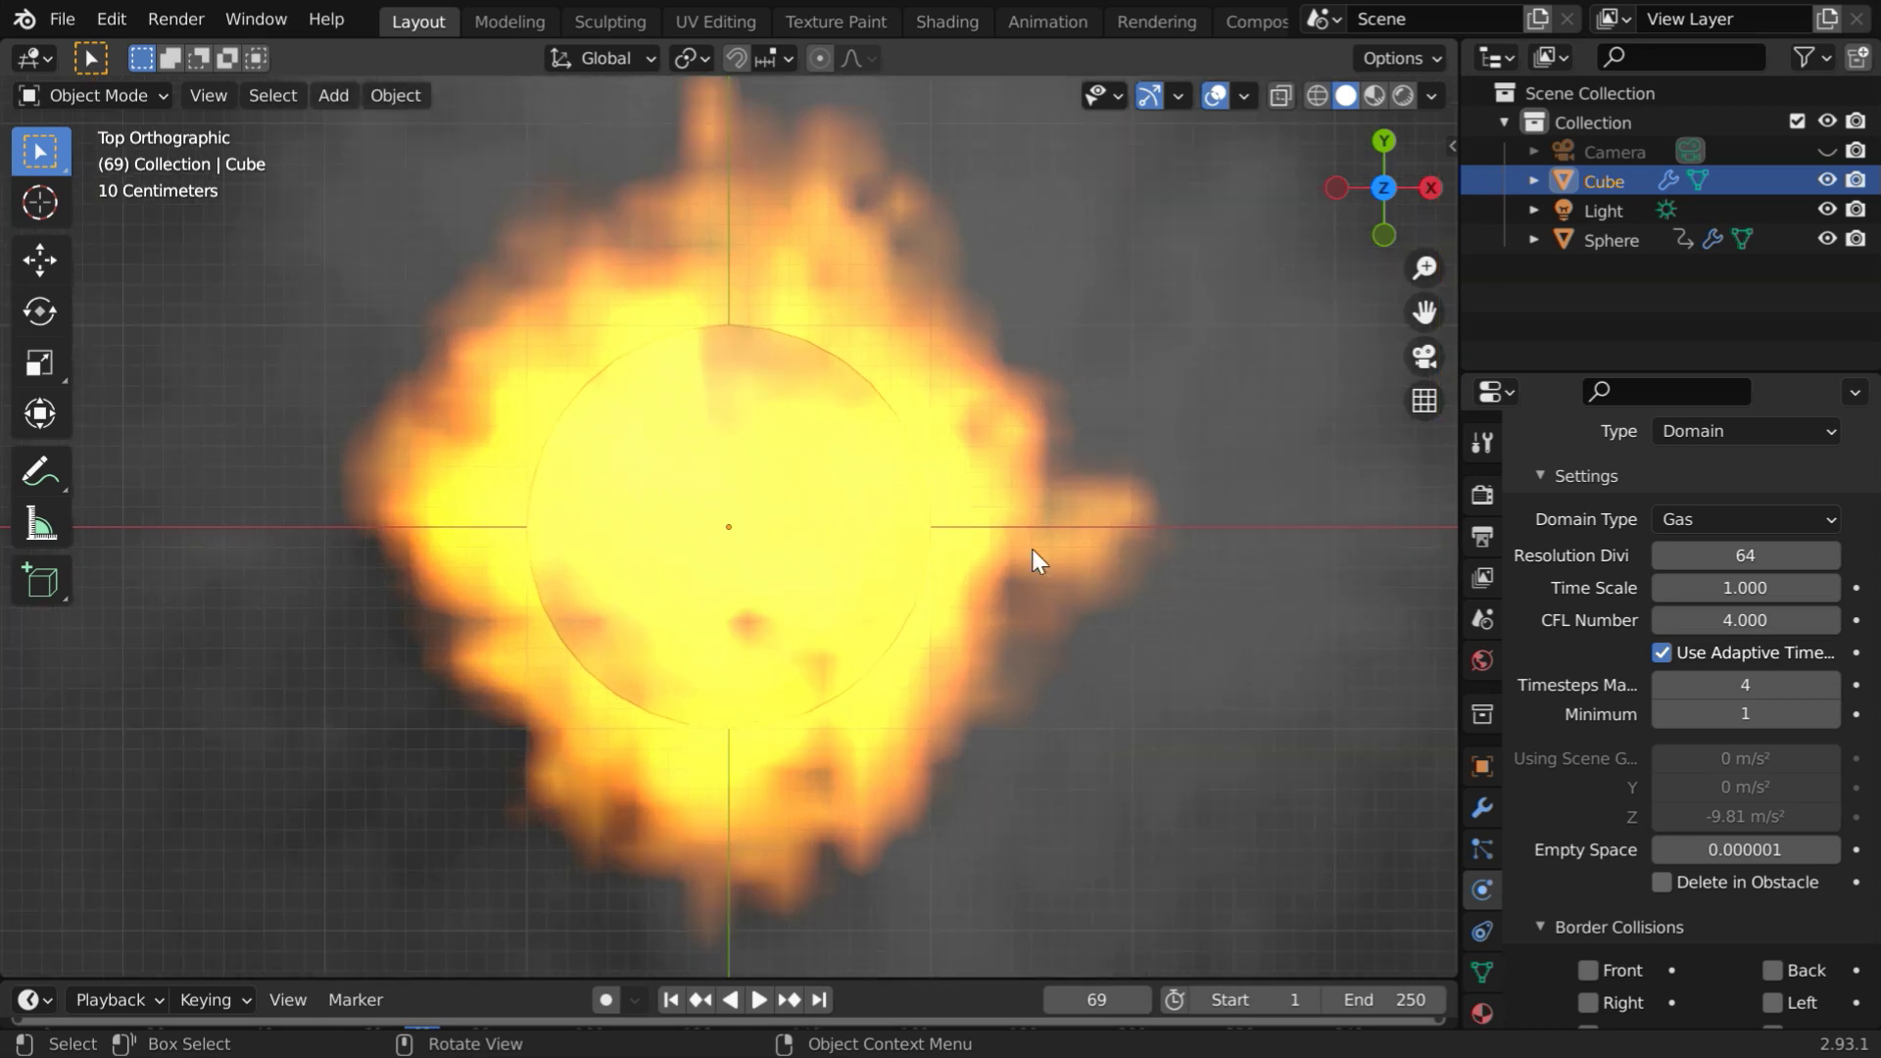
Hide the cube domain, put the sphere into Edit Mode with face selection, and deselect all its faces
left_click(1827, 180)
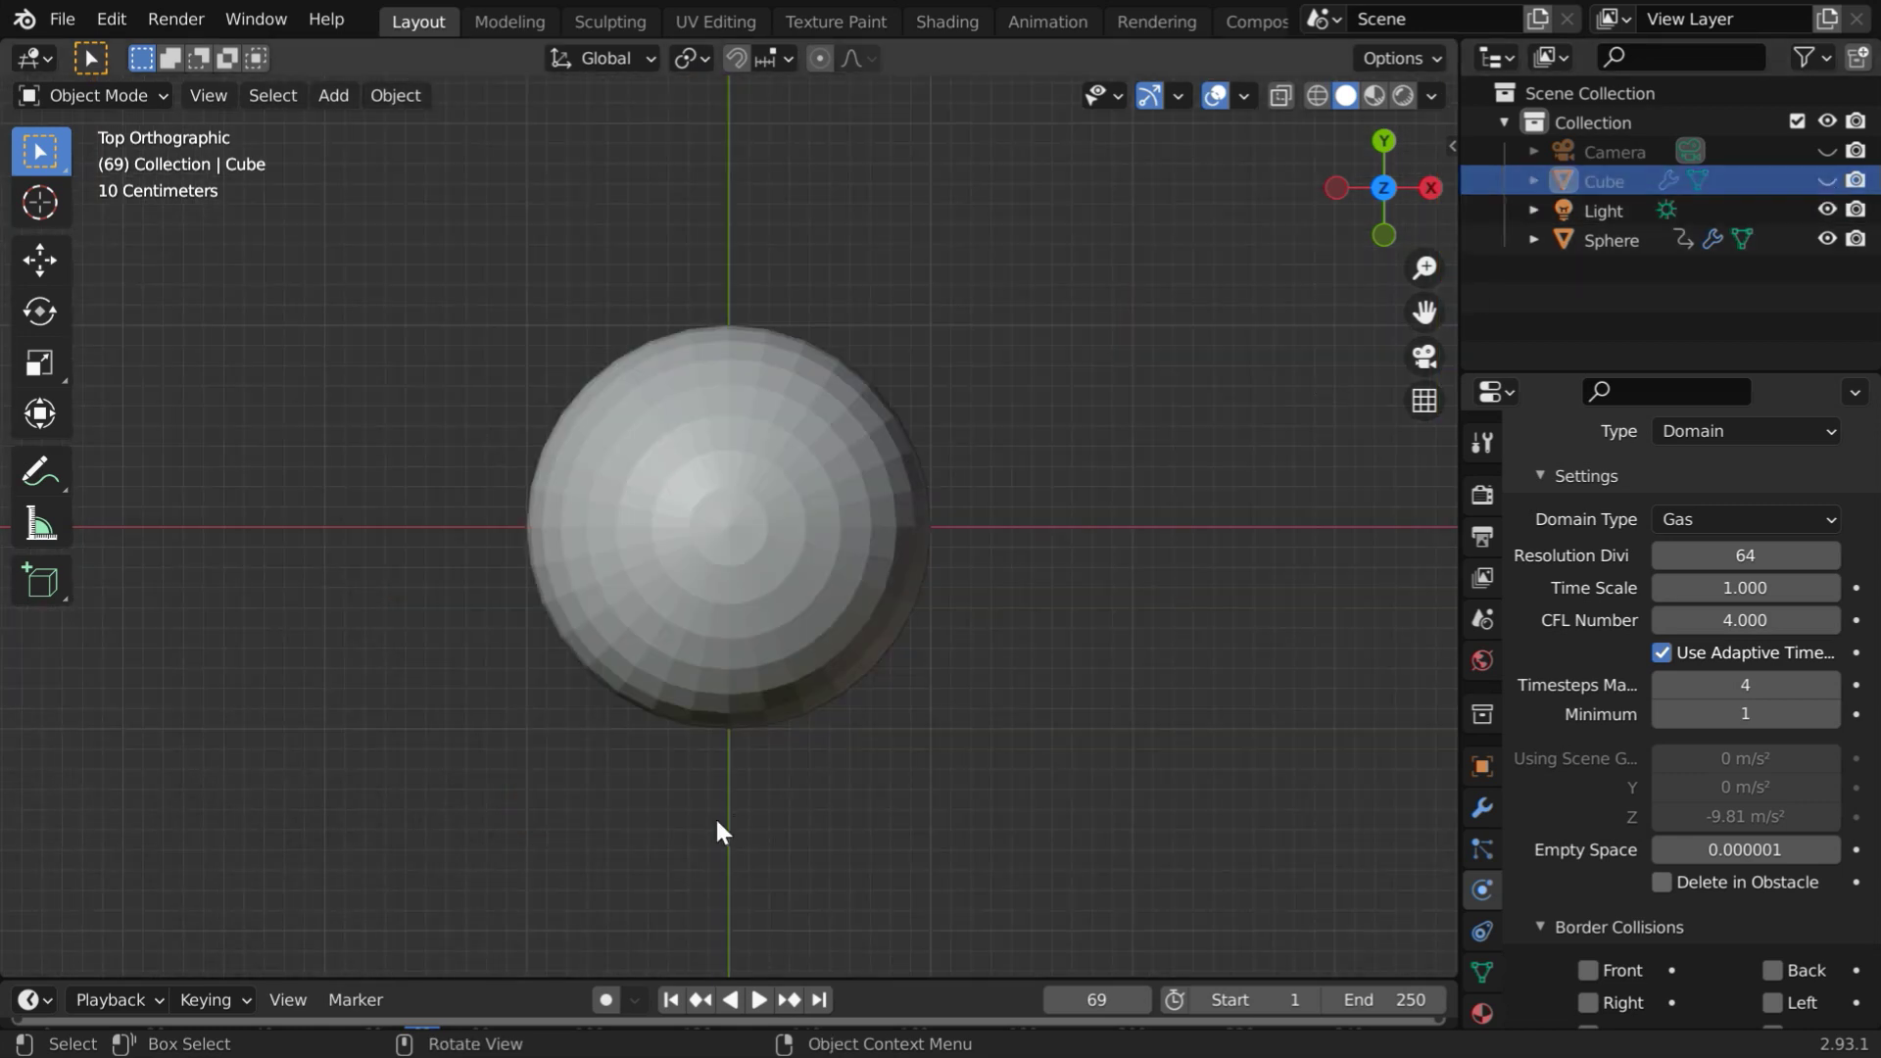
left_click(683, 585)
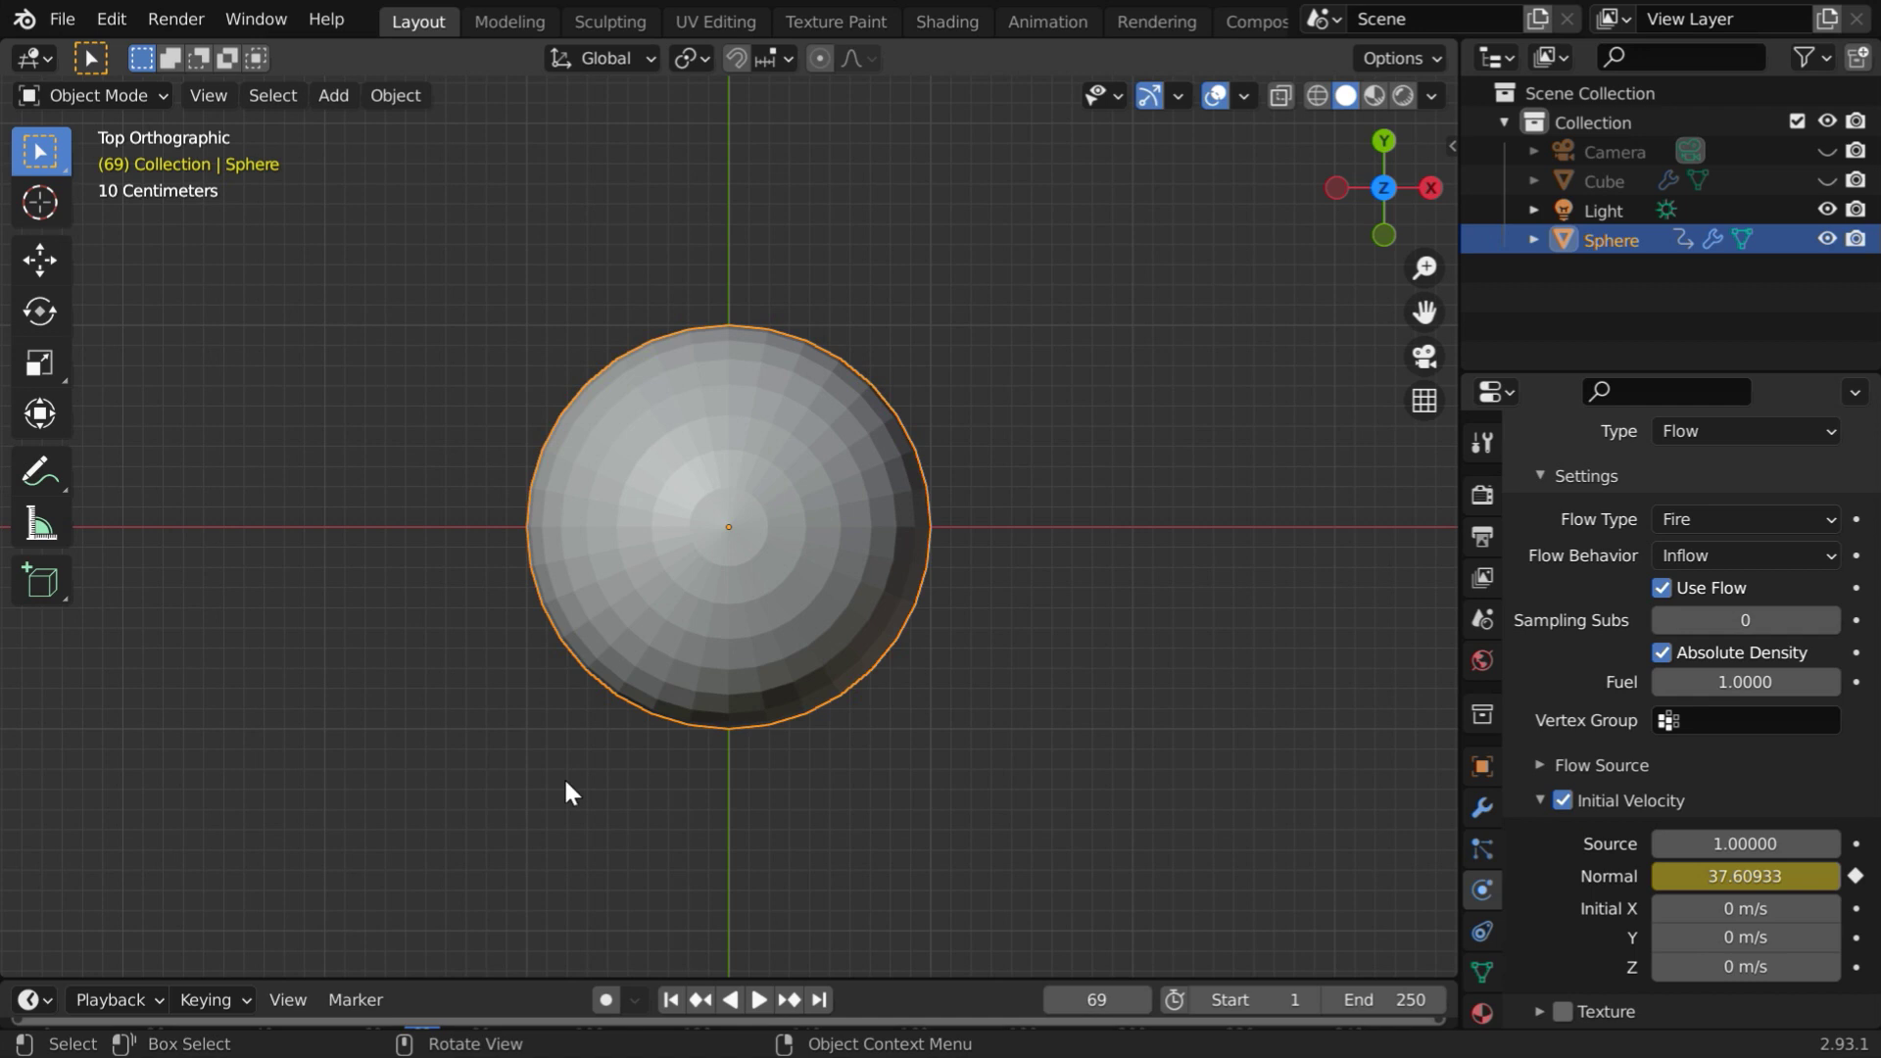
left_click(115, 96)
left_click(114, 157)
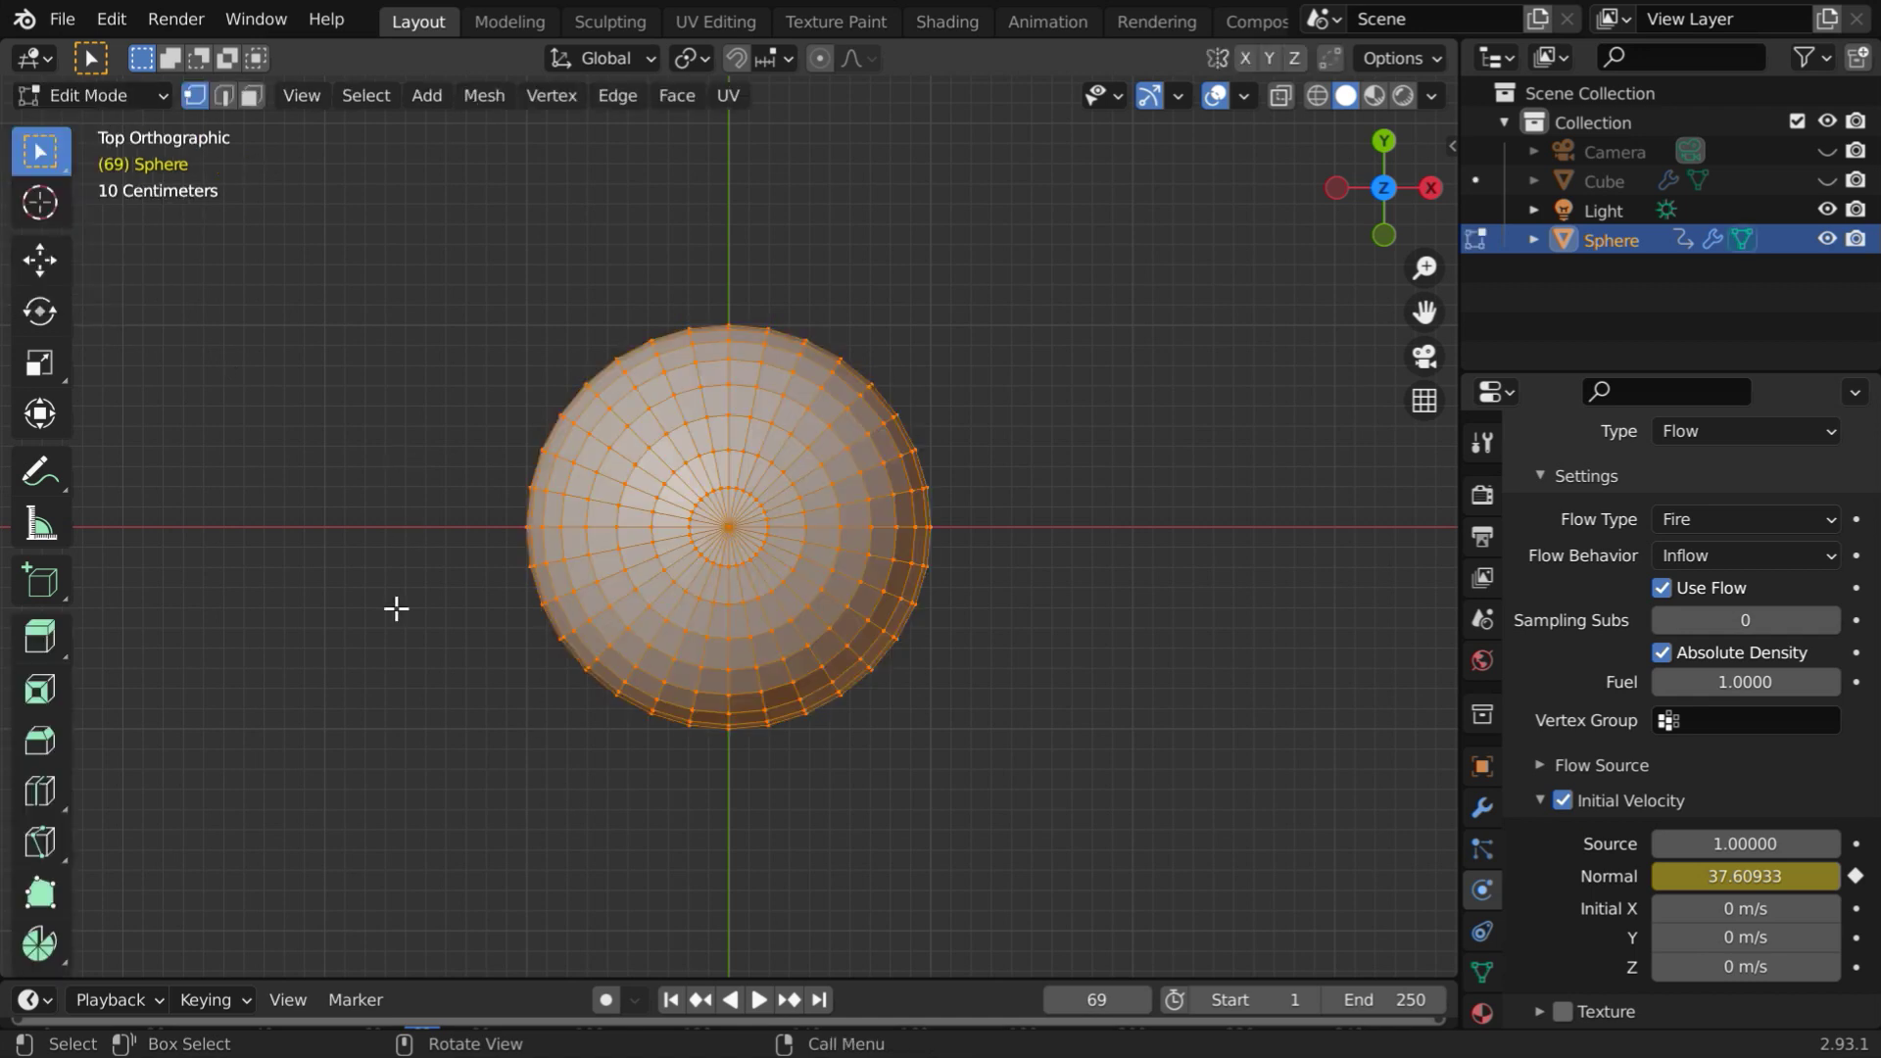
middle_click_drag(625, 806, 595, 544)
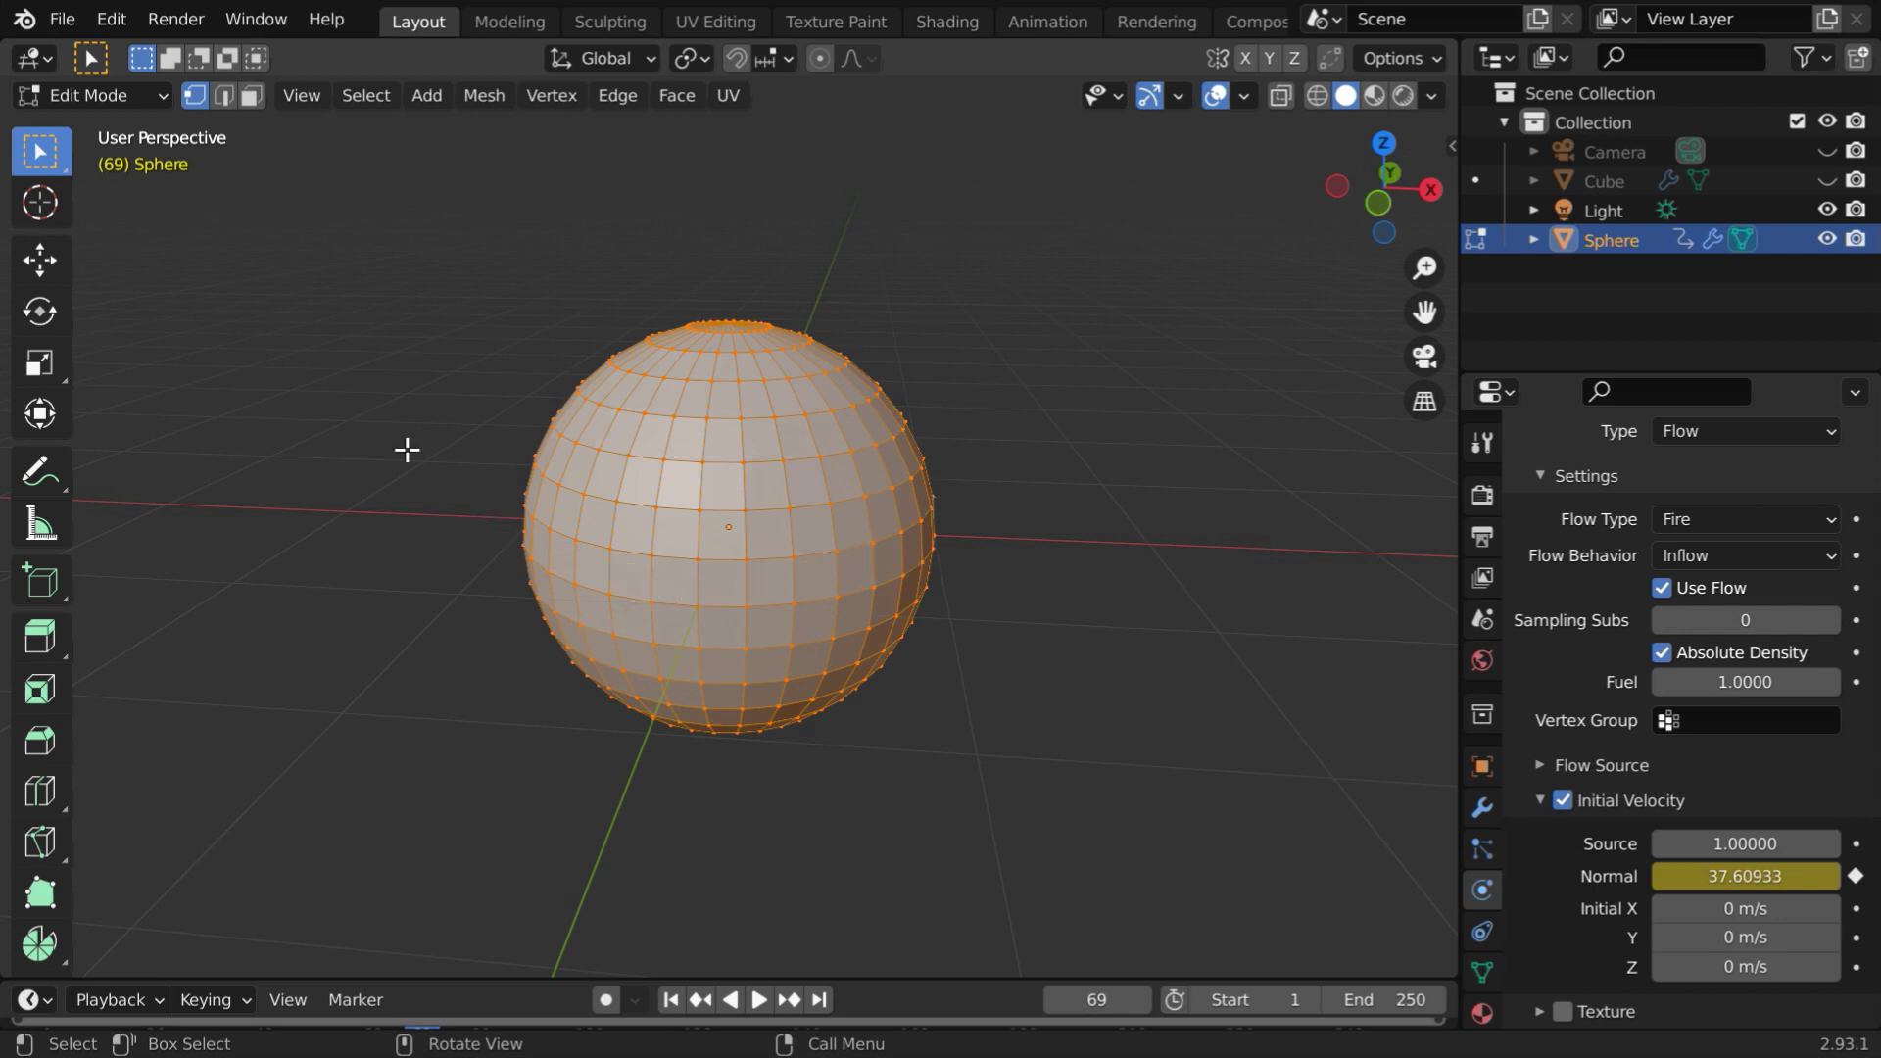
left_click(251, 96)
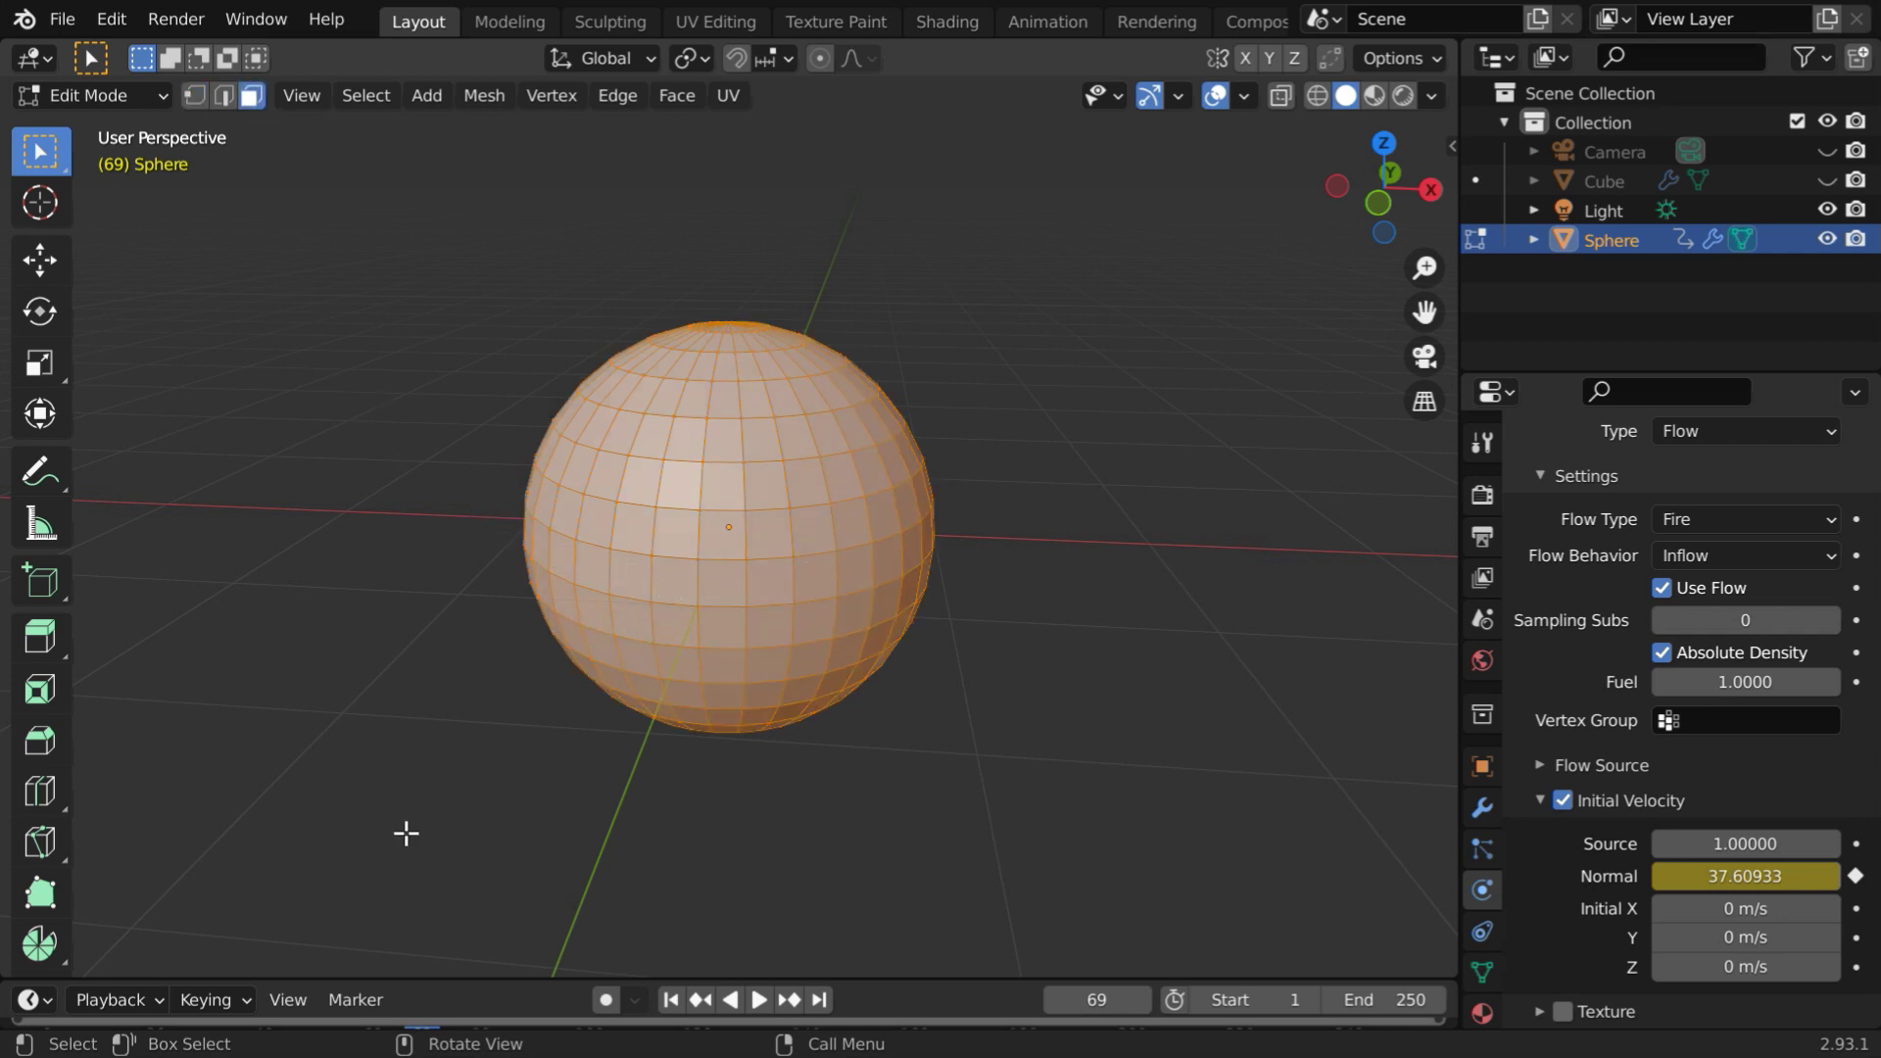
left_click(579, 837)
scroll(579, 838, "up", 3)
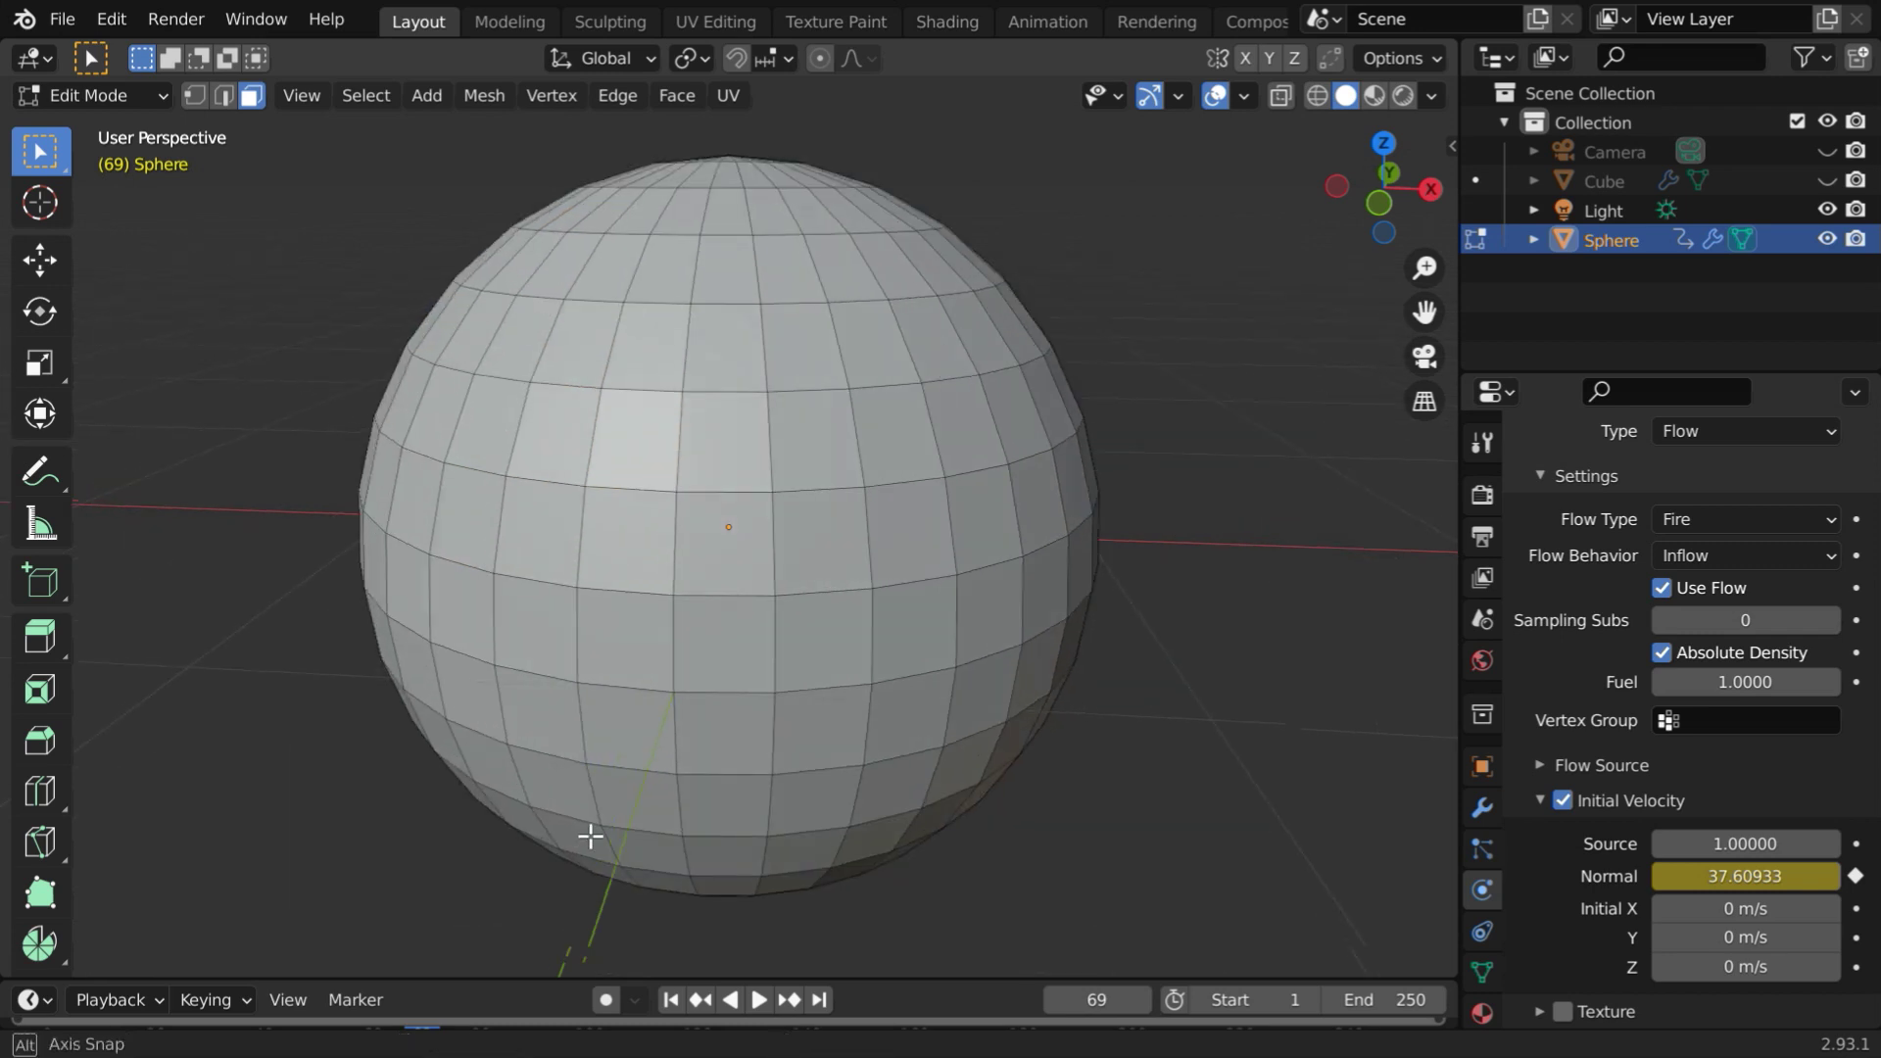
middle_click_drag(588, 836, 598, 772)
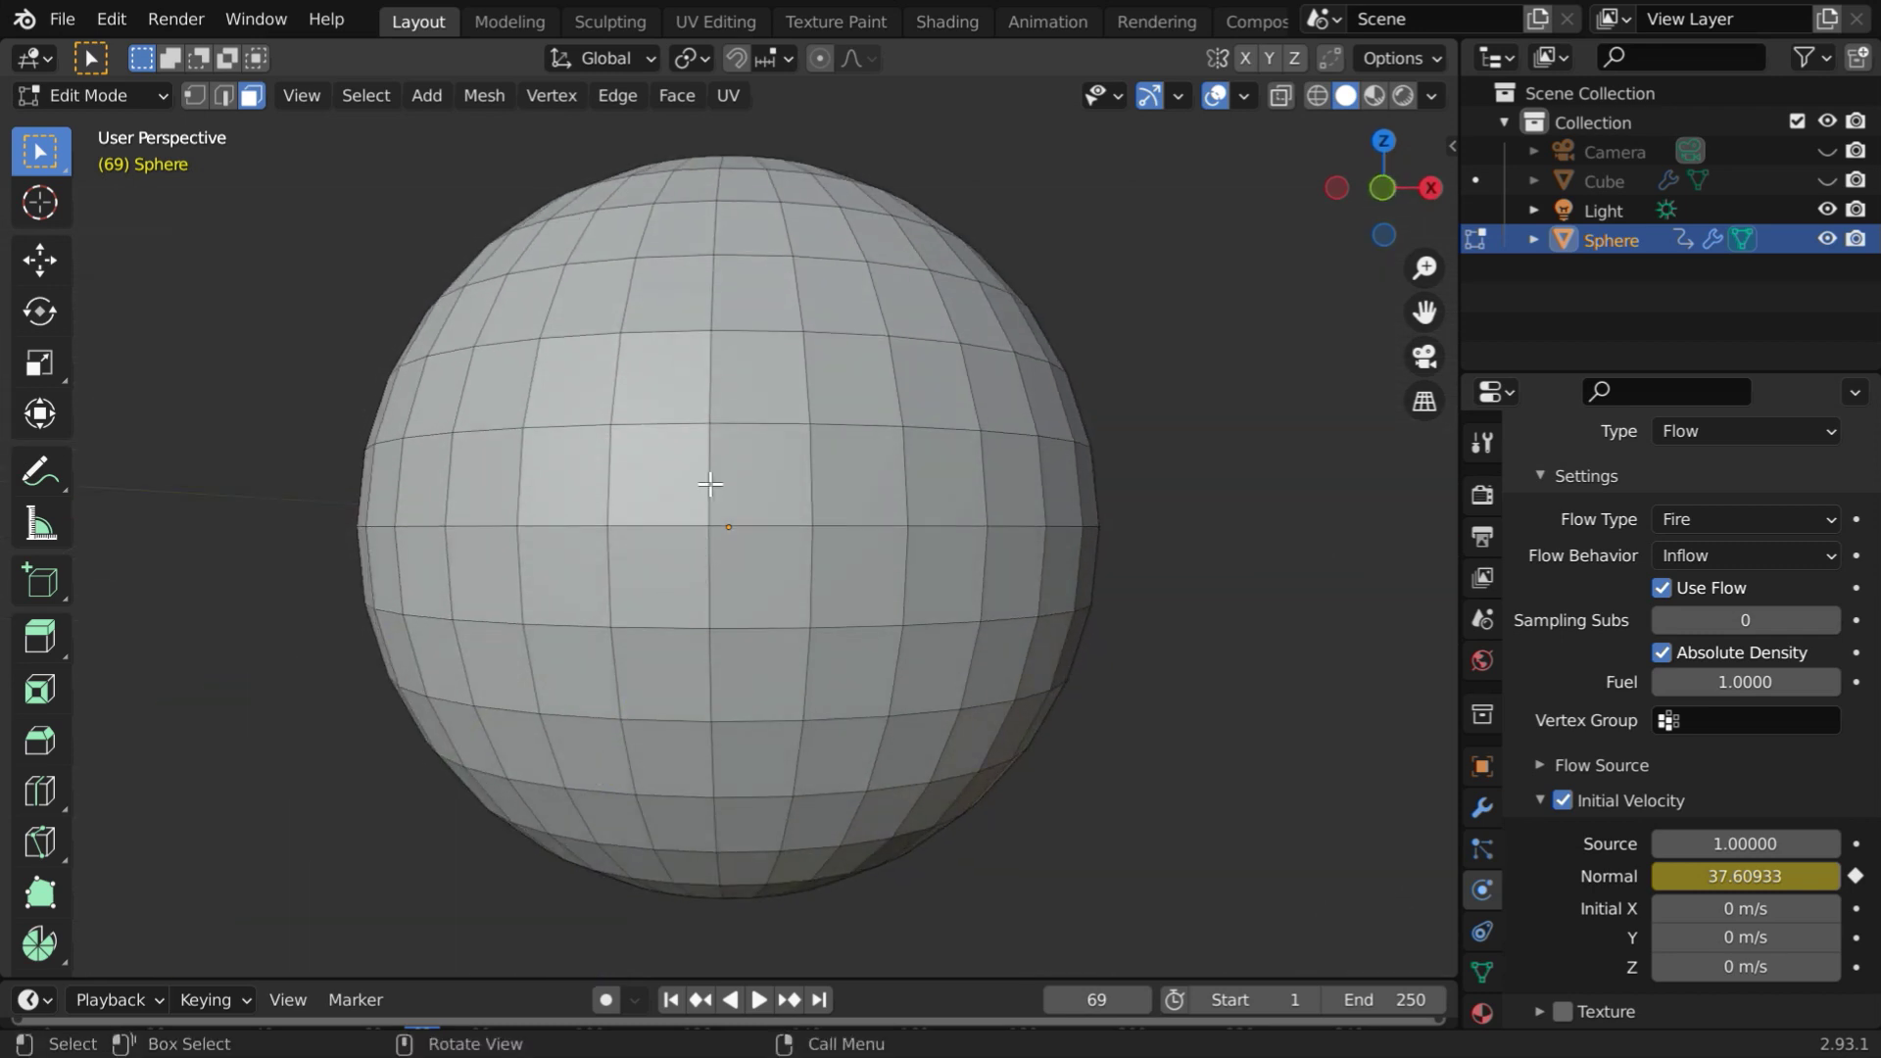
Select the two horizontal face loops directly above and below the sphere's equator
left_click(667, 500)
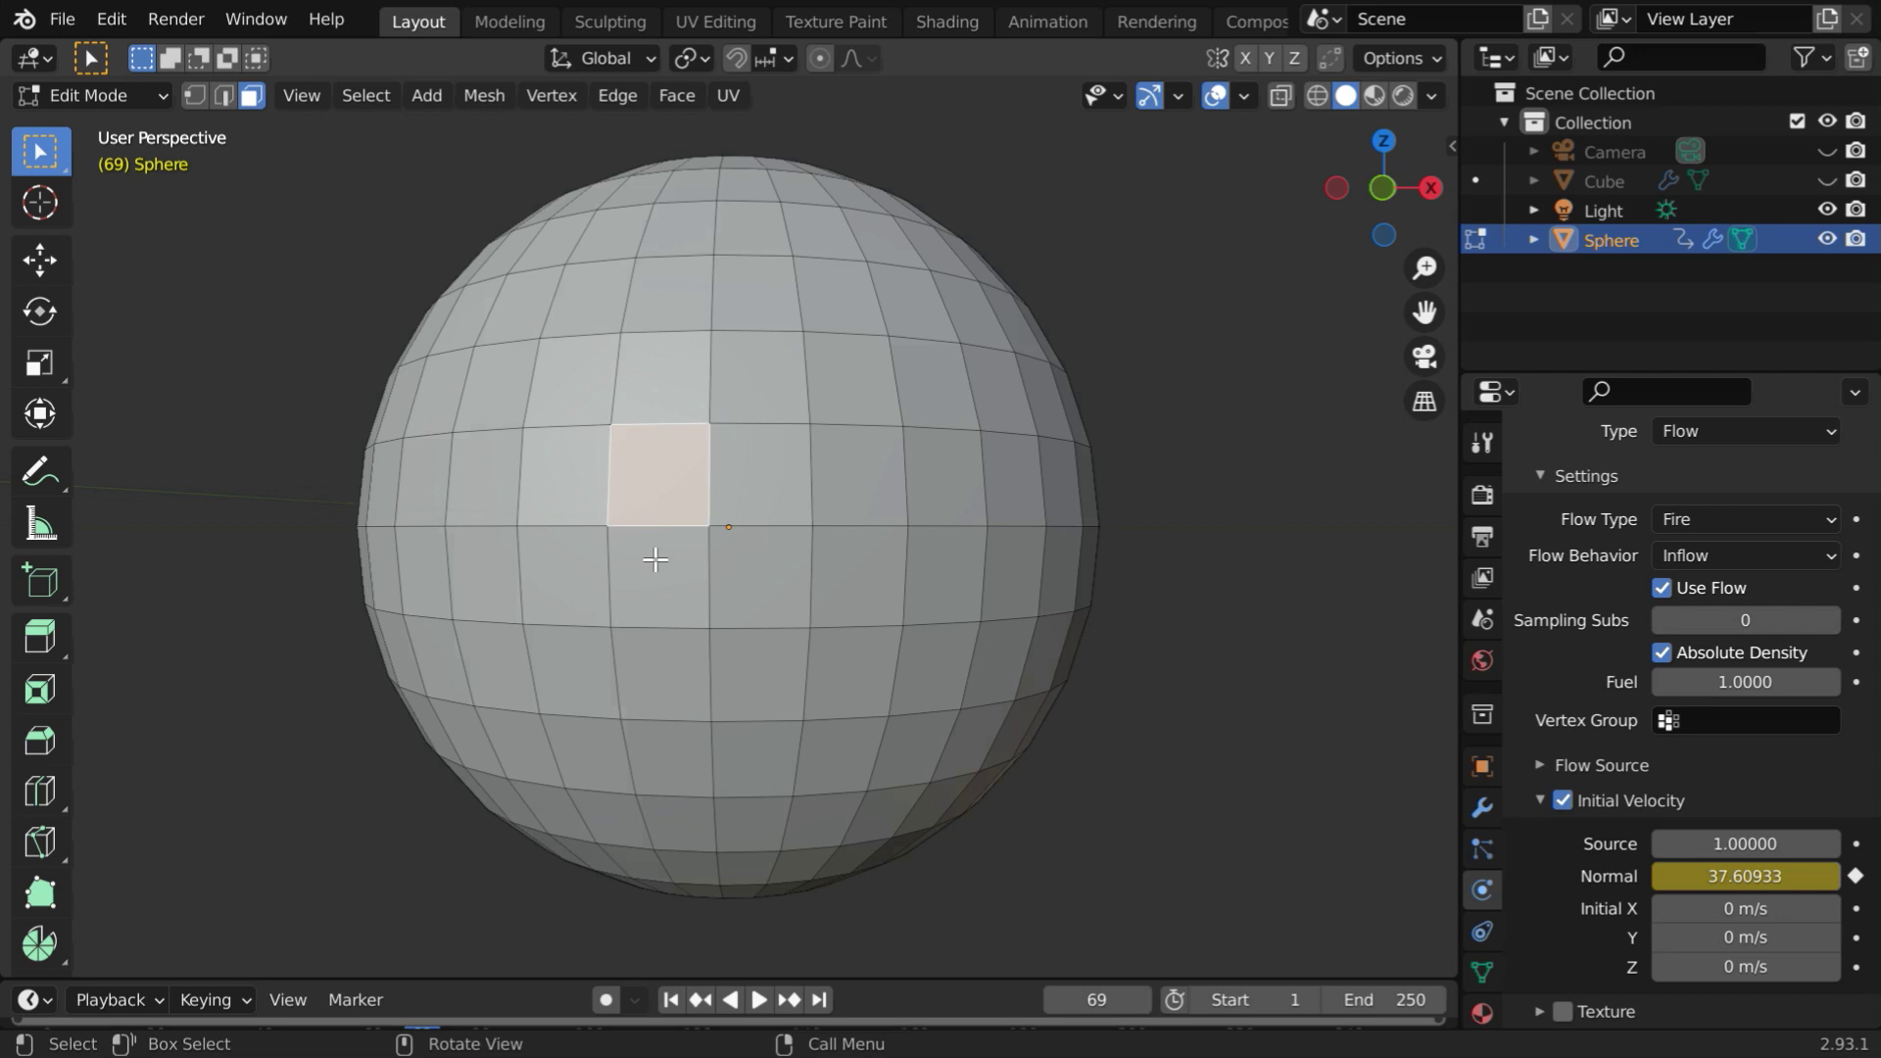
left_click(654, 560, "shift")
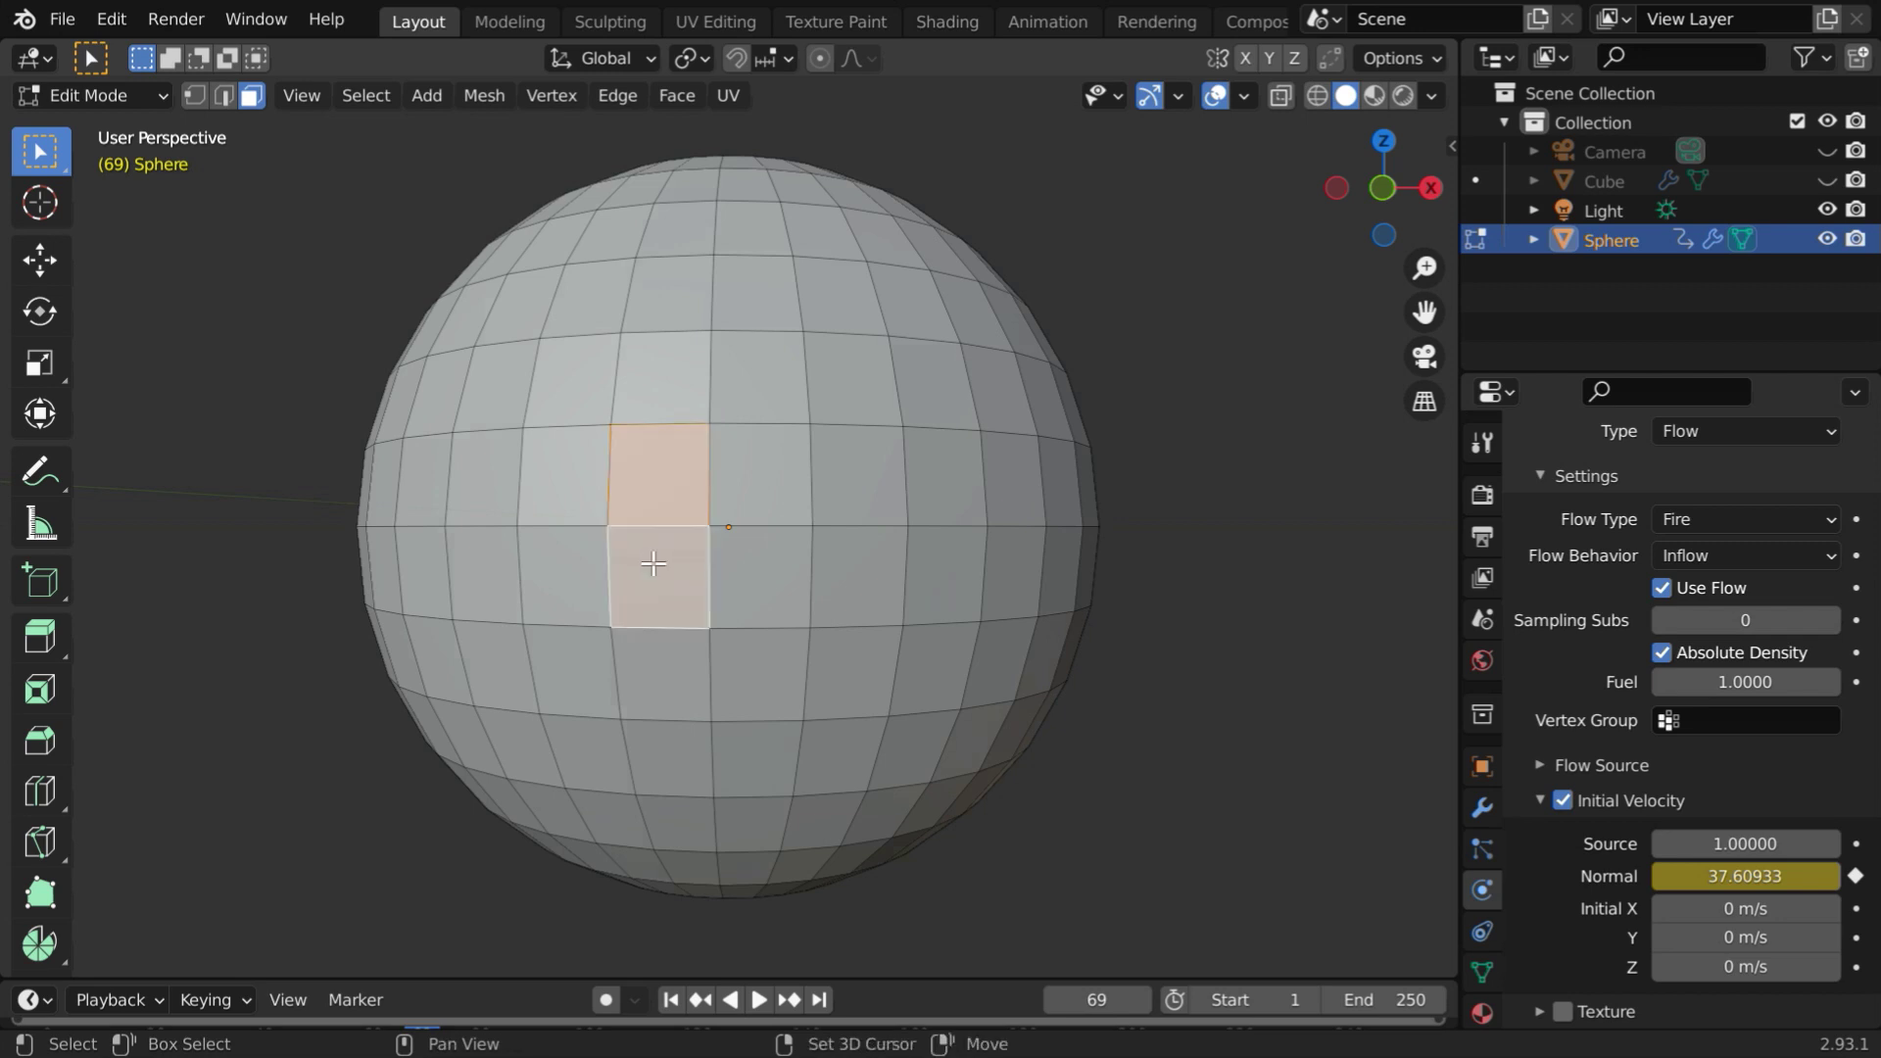
left_click(720, 583, "shift")
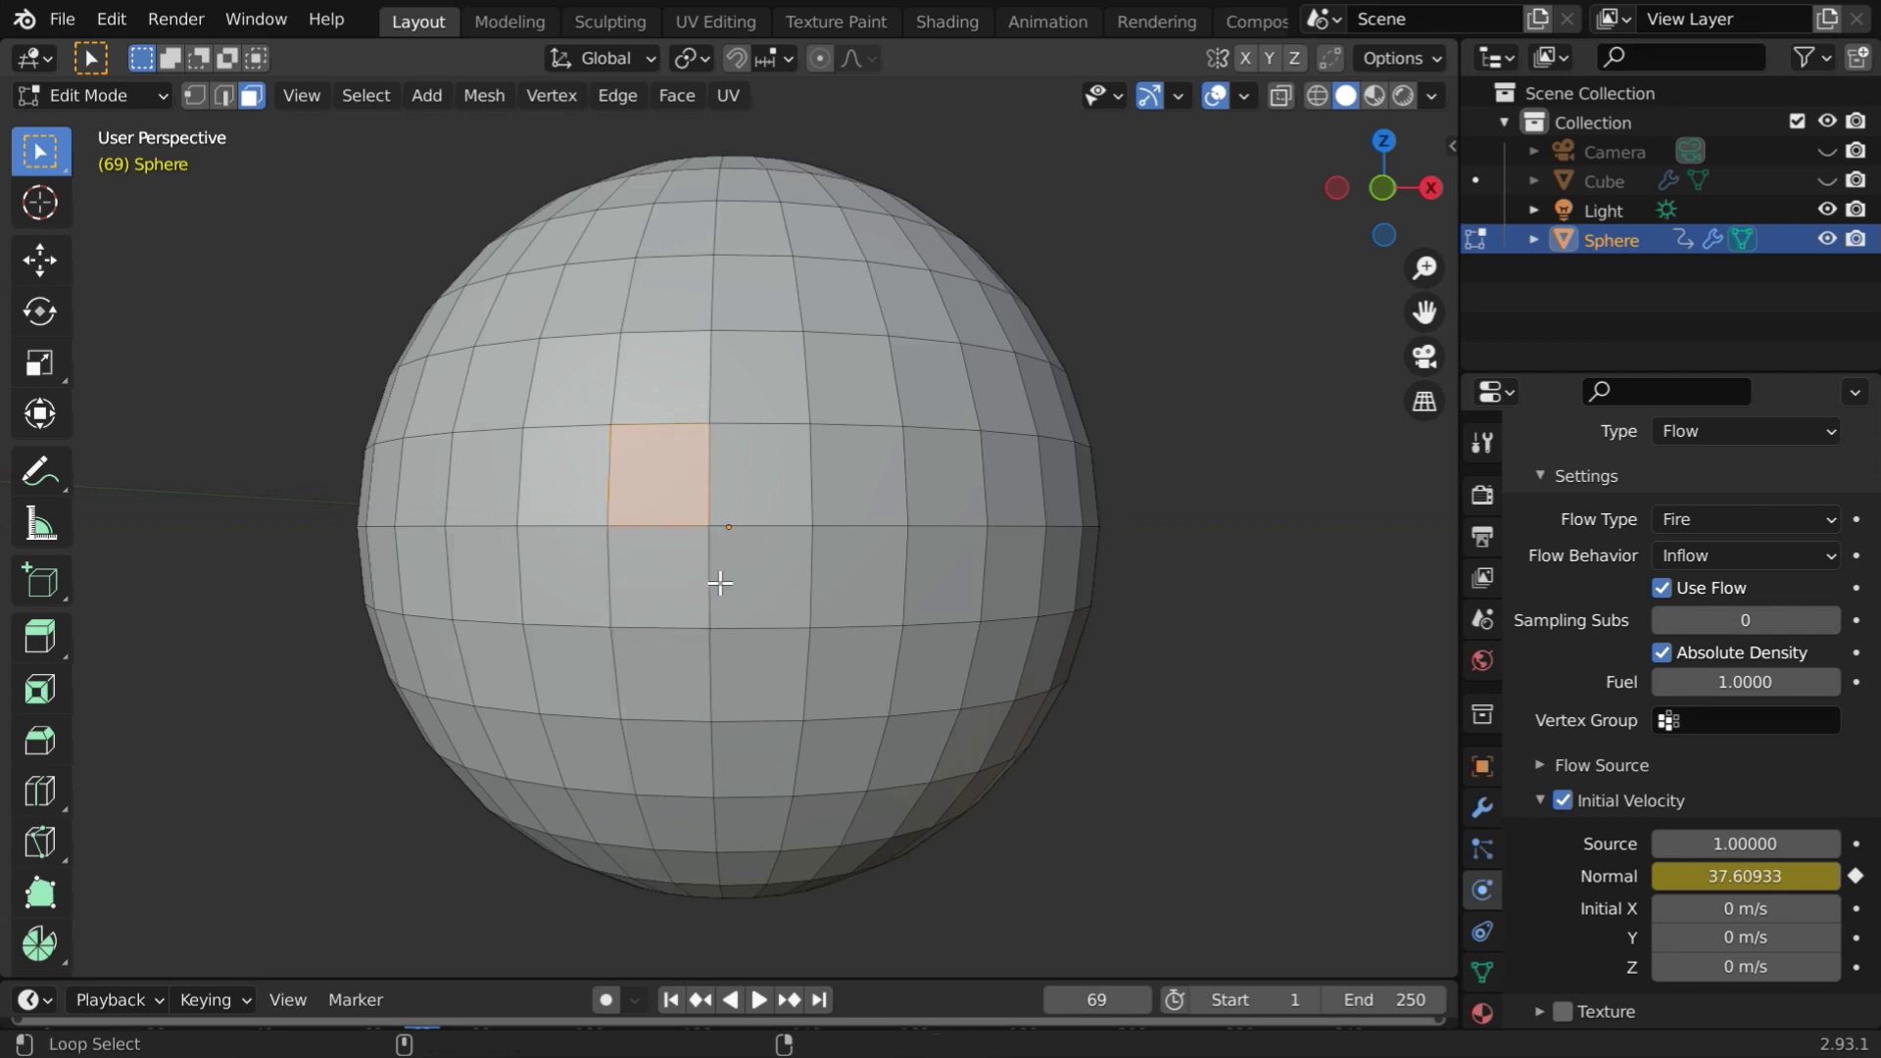
left_click(720, 583, "alt+shift")
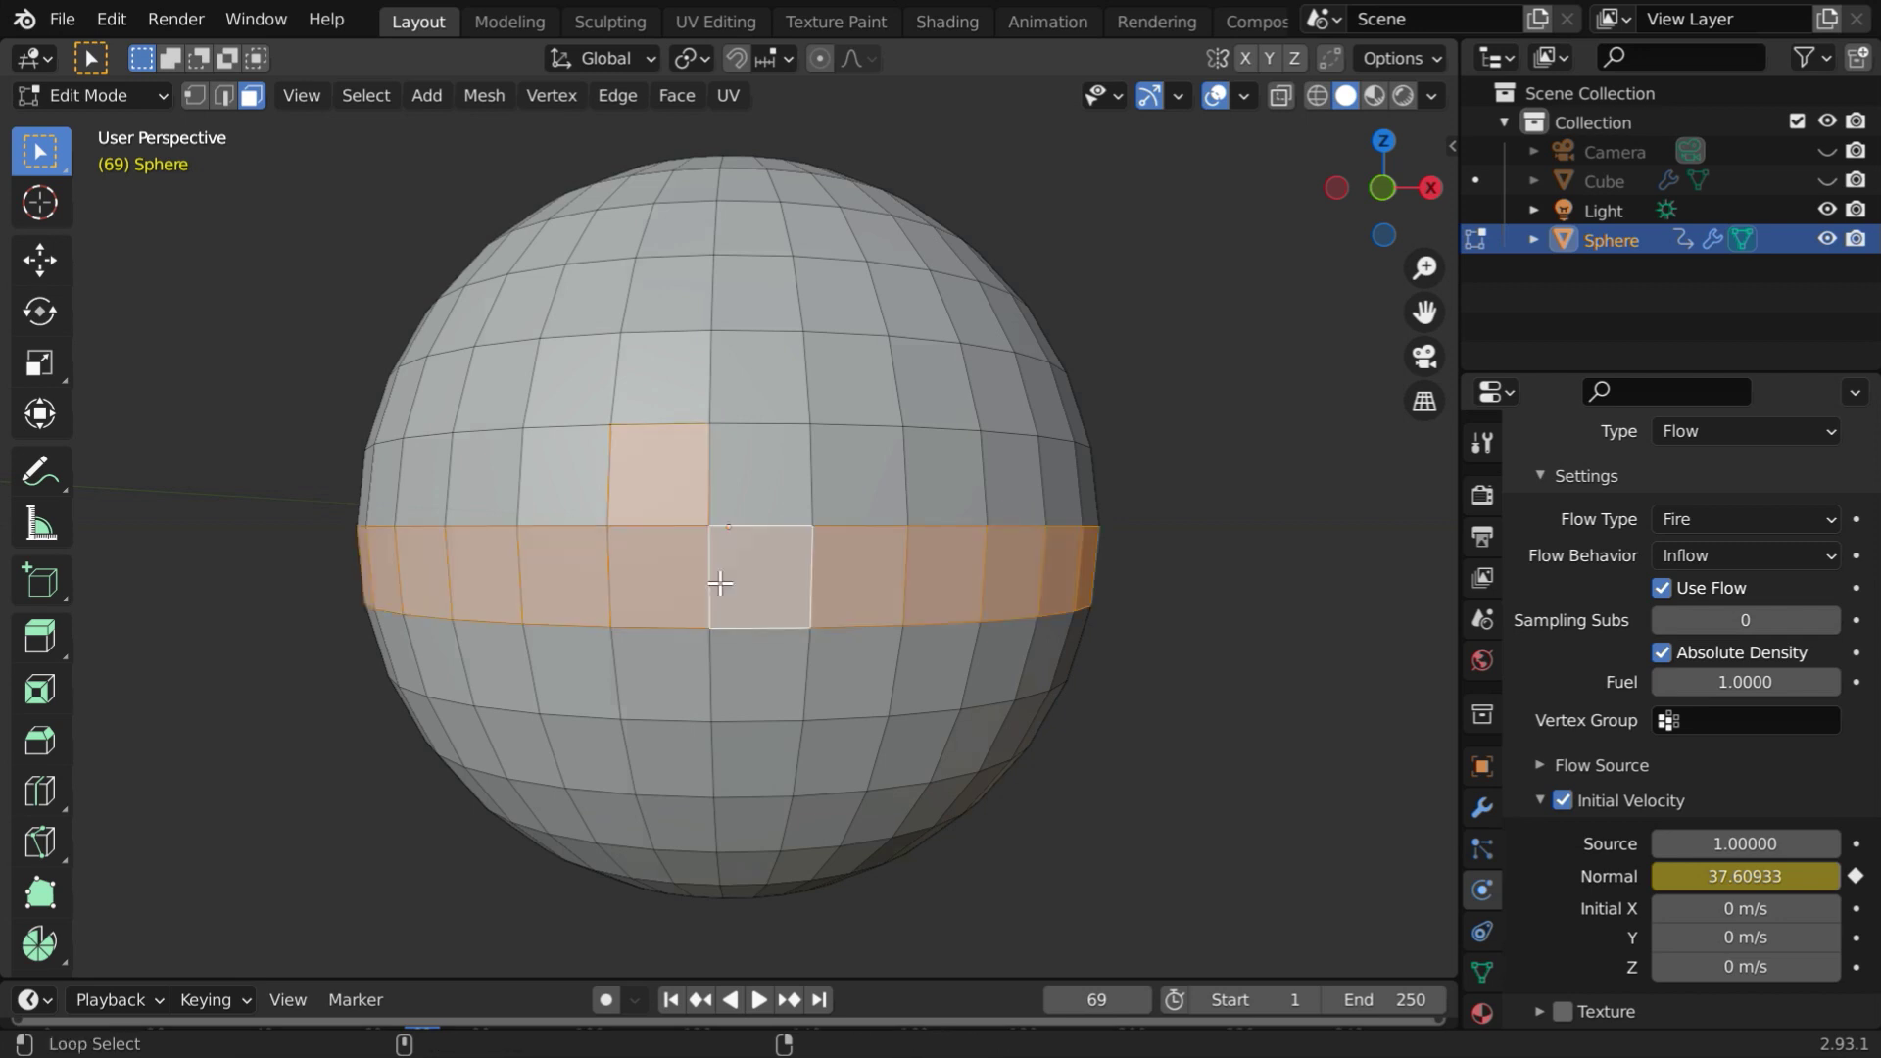
left_click(718, 497, "alt+shift")
scroll(823, 635, "down", 3)
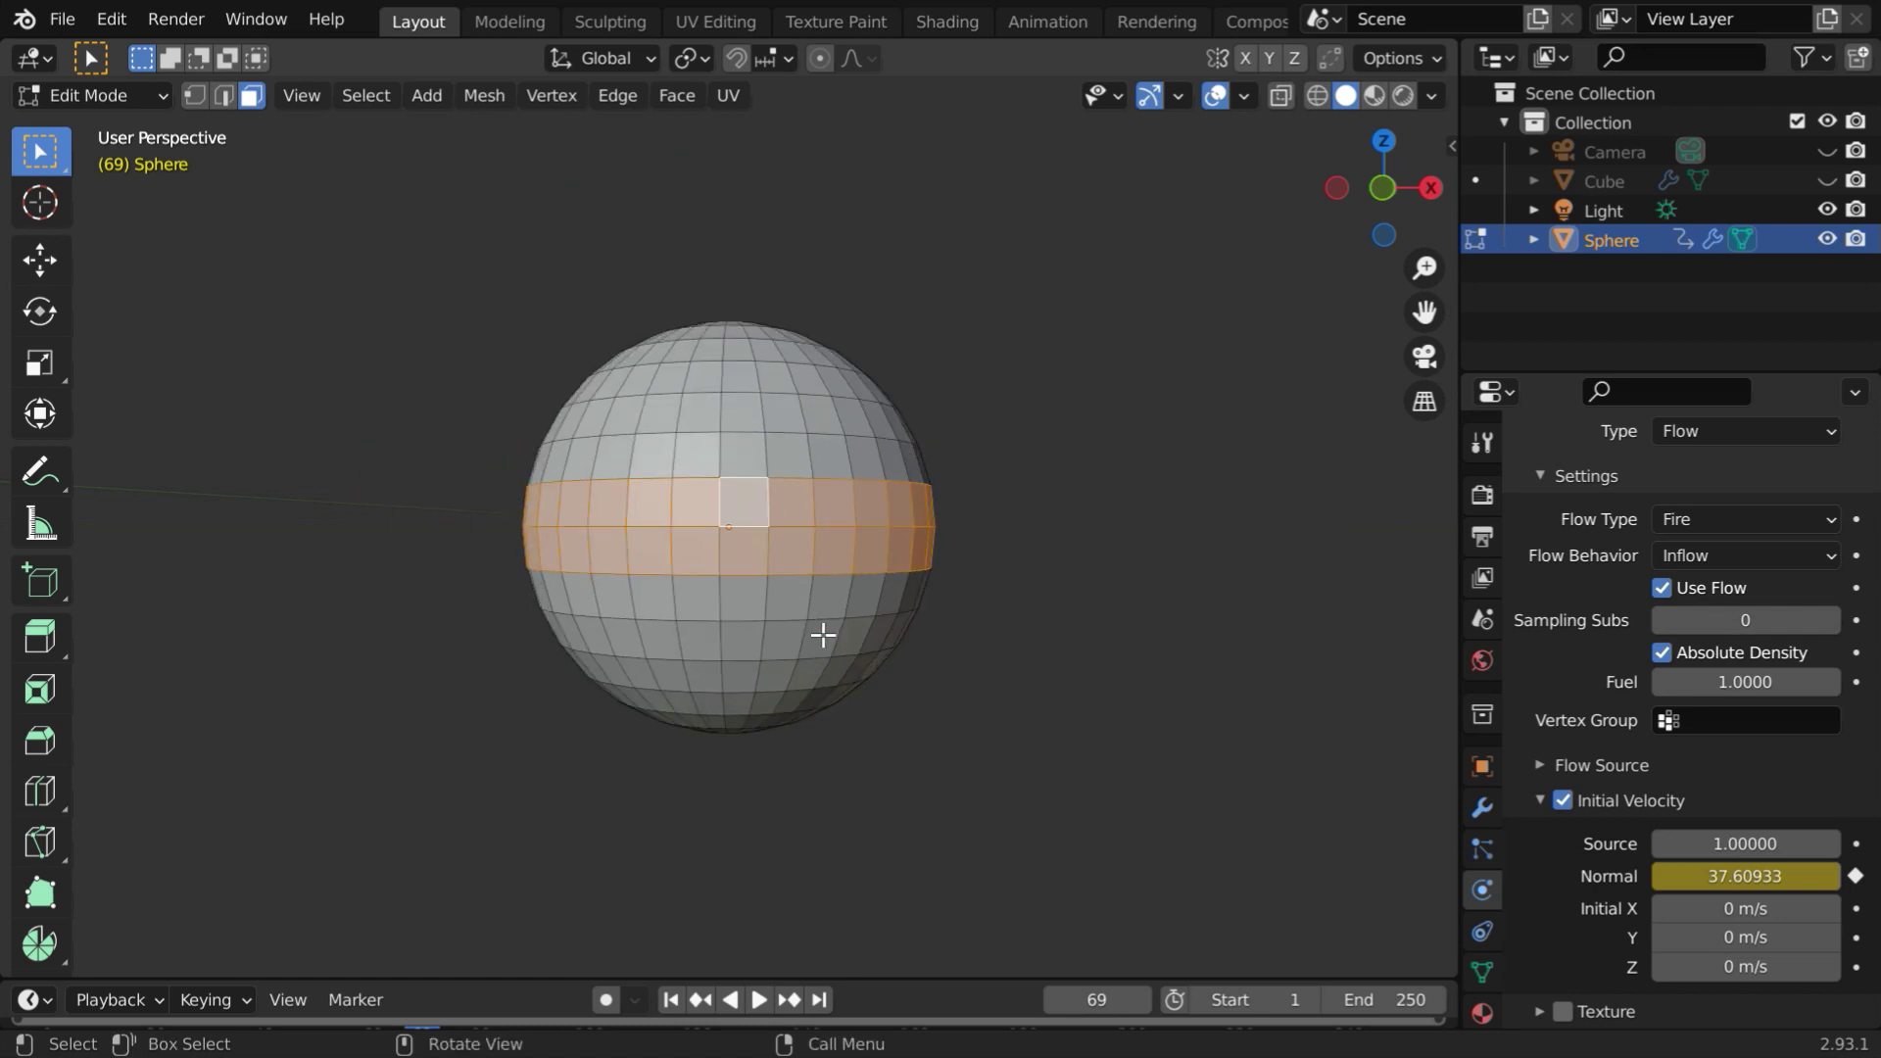
middle_click_drag(823, 635, 763, 693)
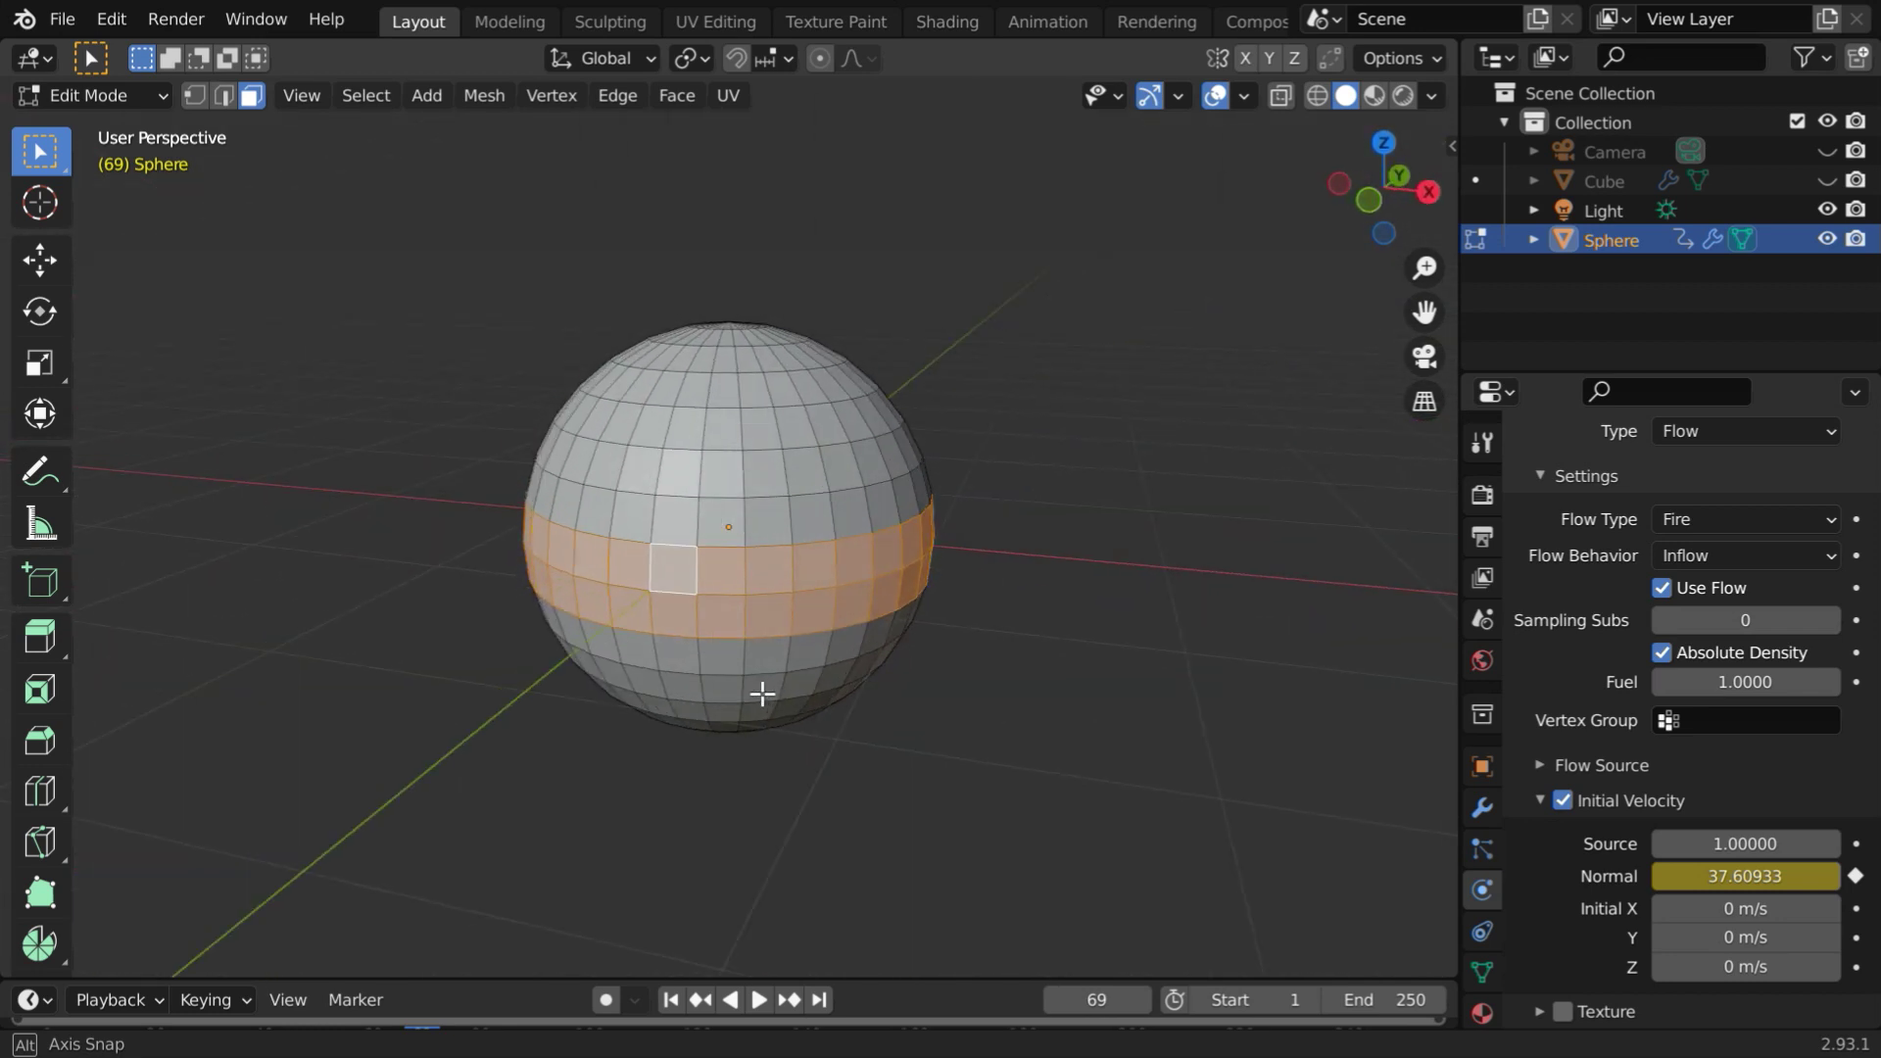
Add a vertex group named Smoke Group to the sphere and switch the mesh to vertex selection
left_click(1482, 971)
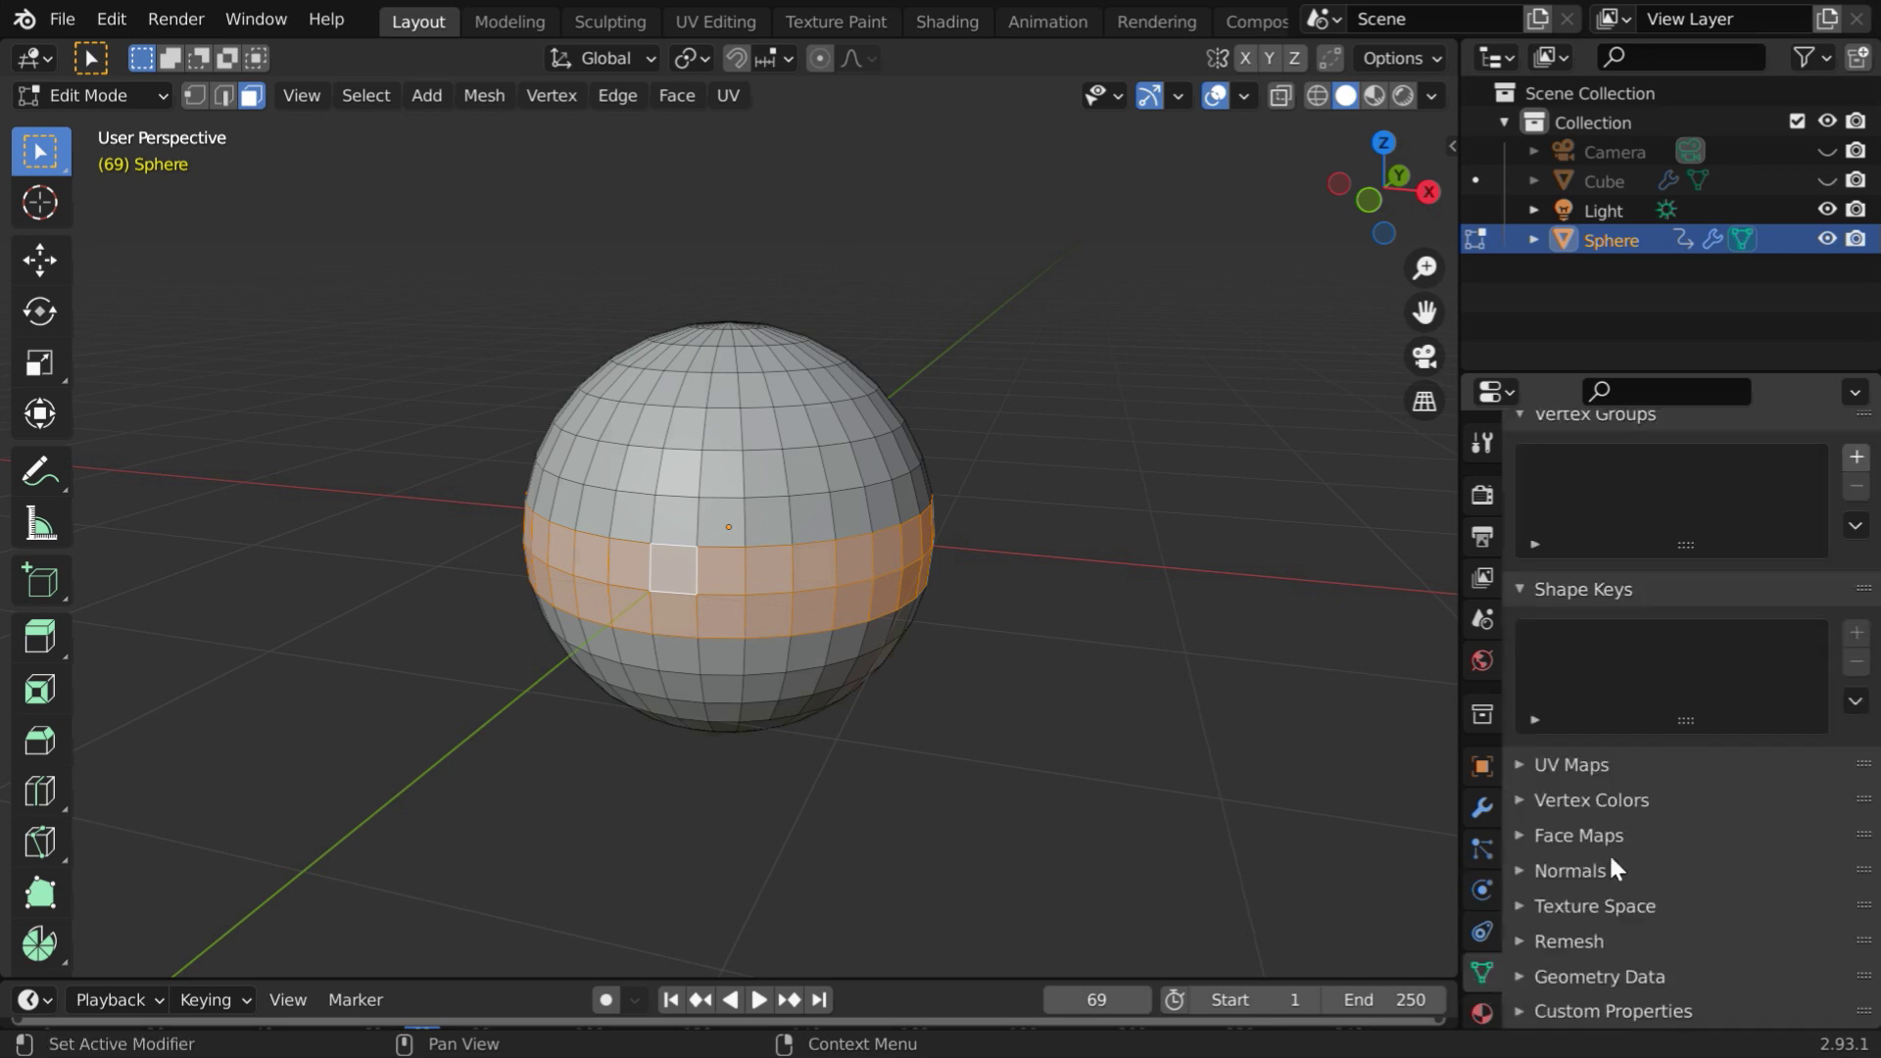
left_click(1856, 458)
scroll(1738, 543, "up", 2)
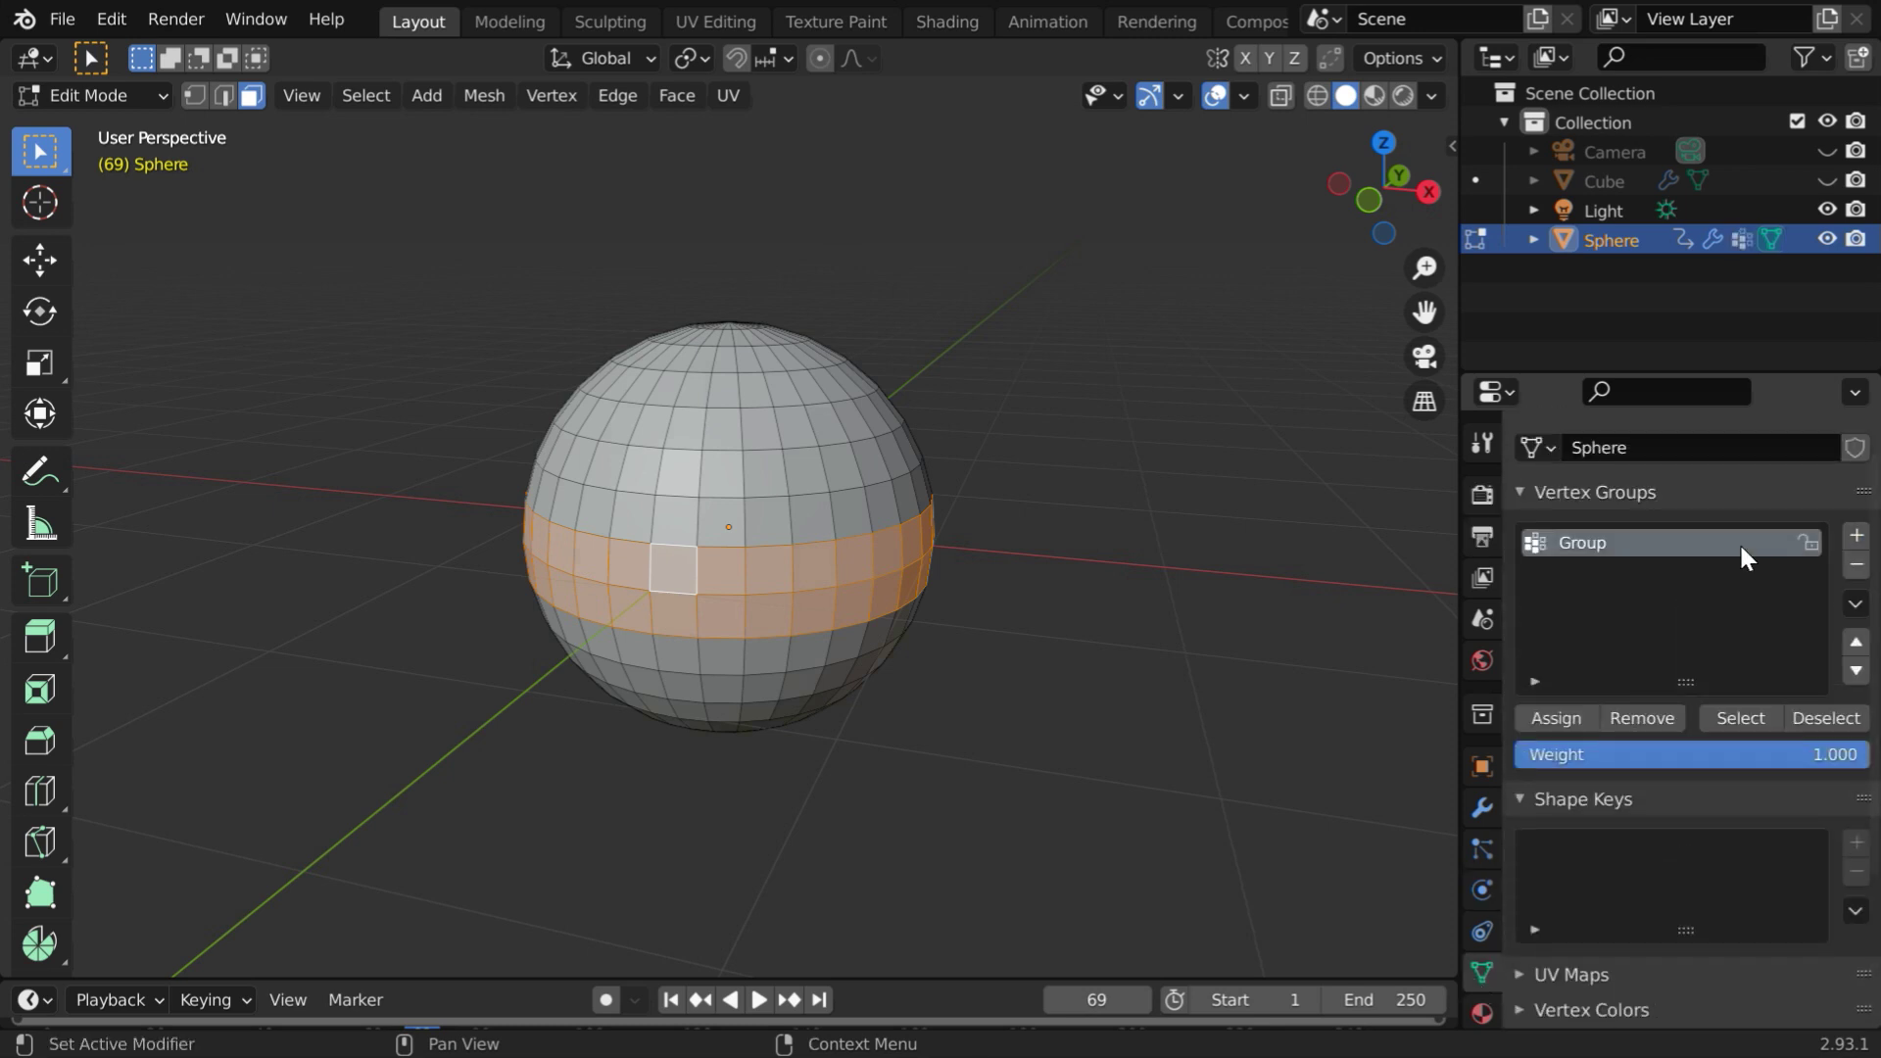
double_click(1589, 549)
type("Smoke G")
left_click(194, 96)
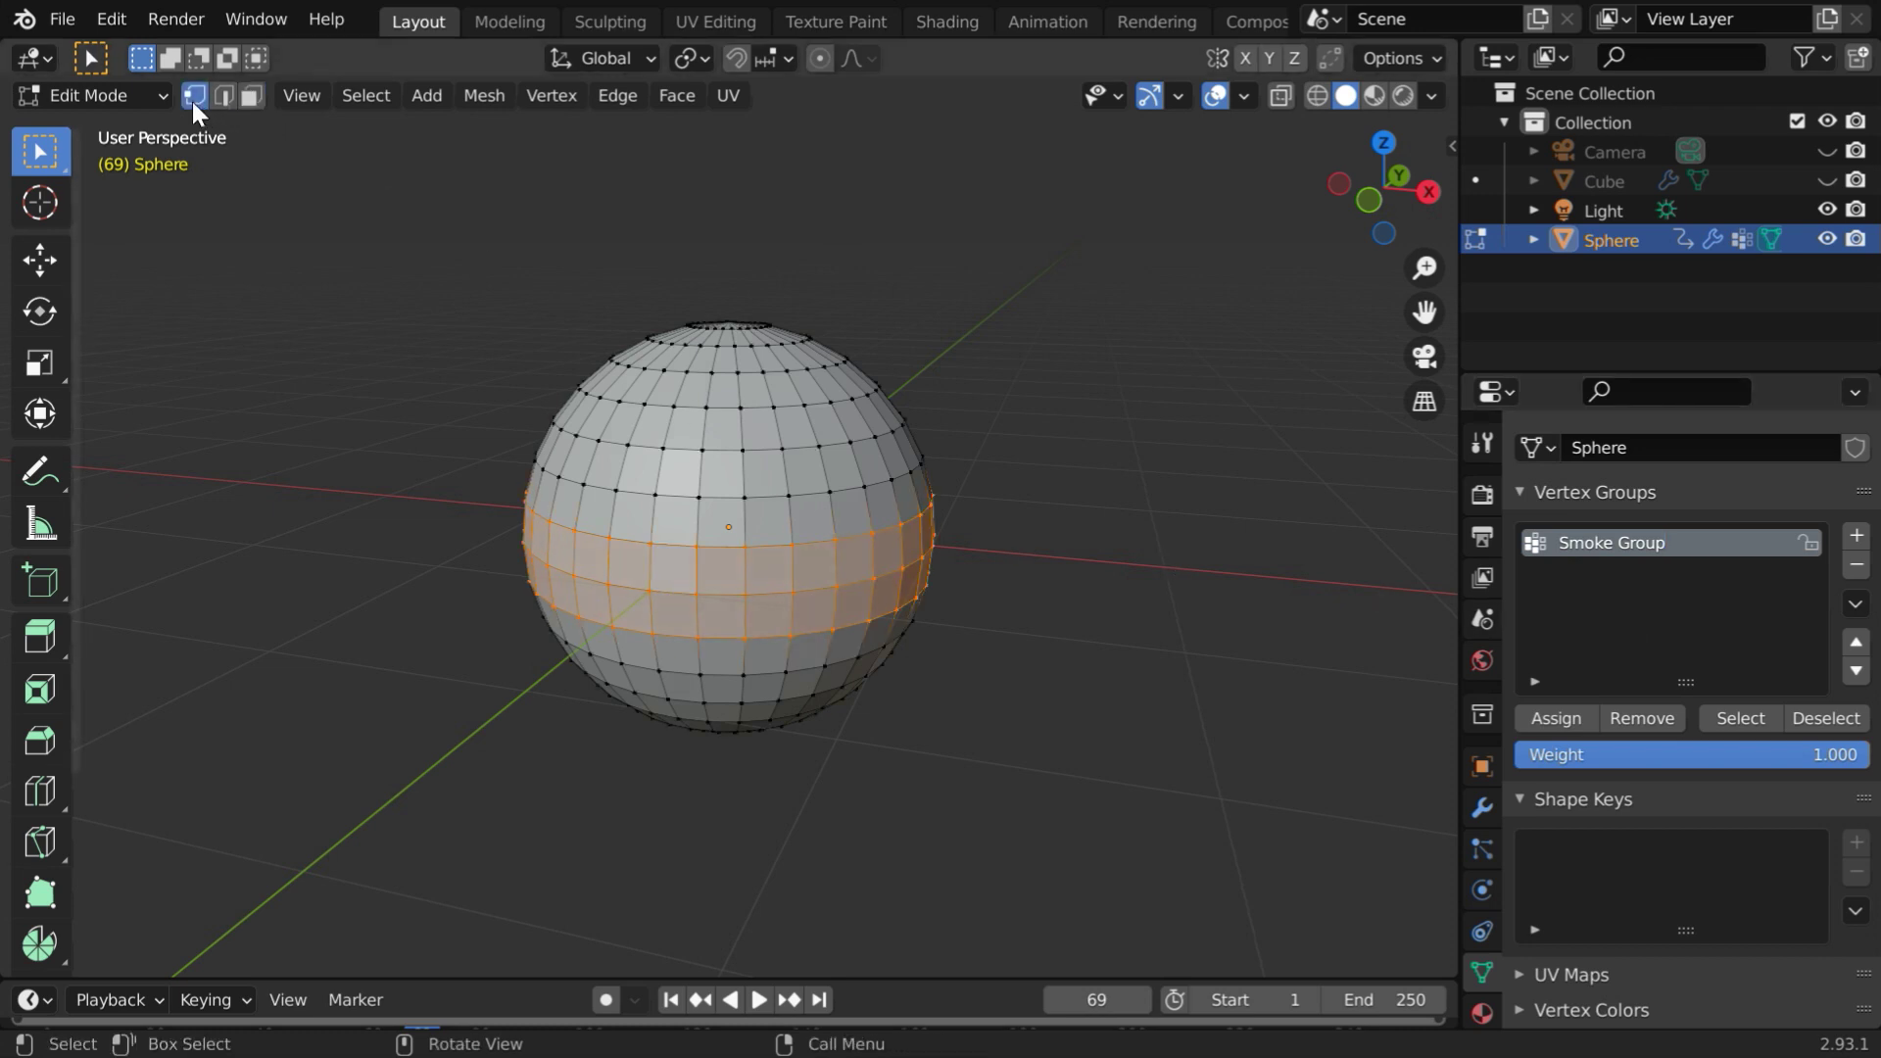
scroll(623, 706, "up", 2)
middle_click_drag(623, 706, 571, 617)
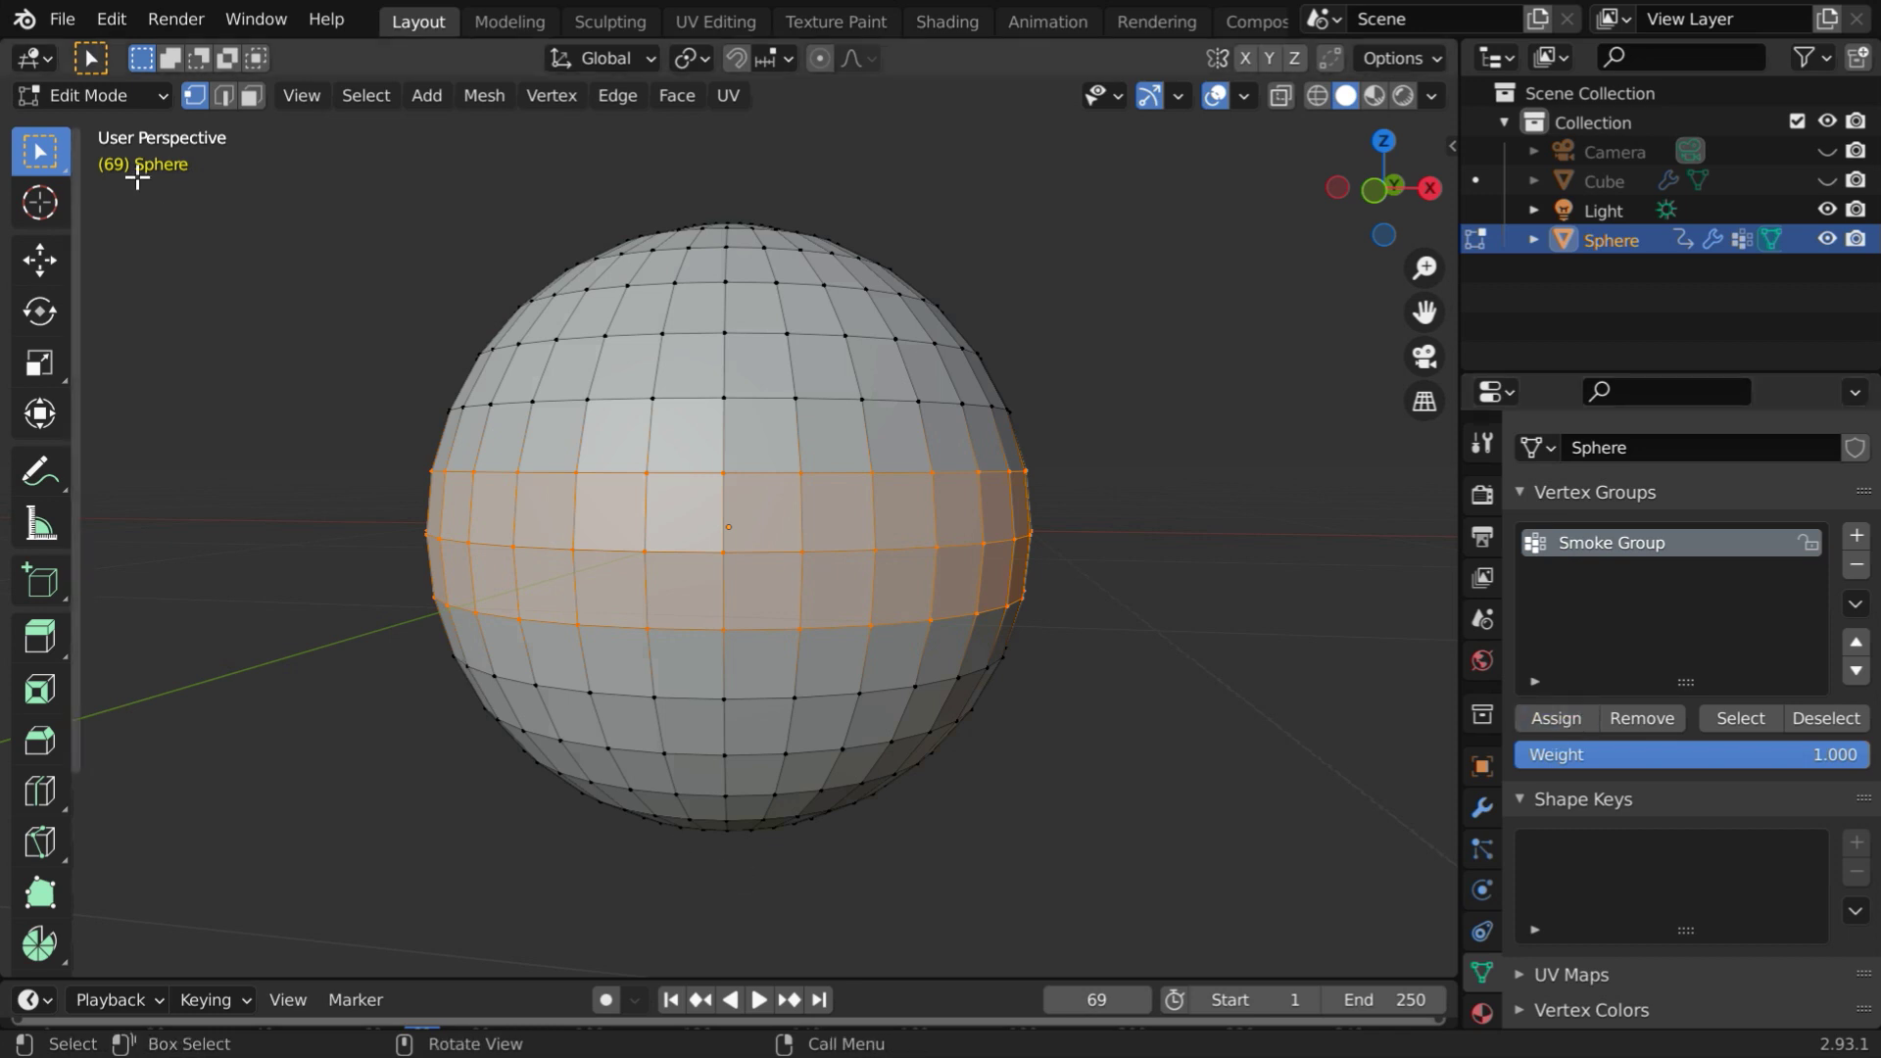
Return to Object Mode and set the Vertex Group of the sphere's fire flow to Smoke Group
left_click(106, 98)
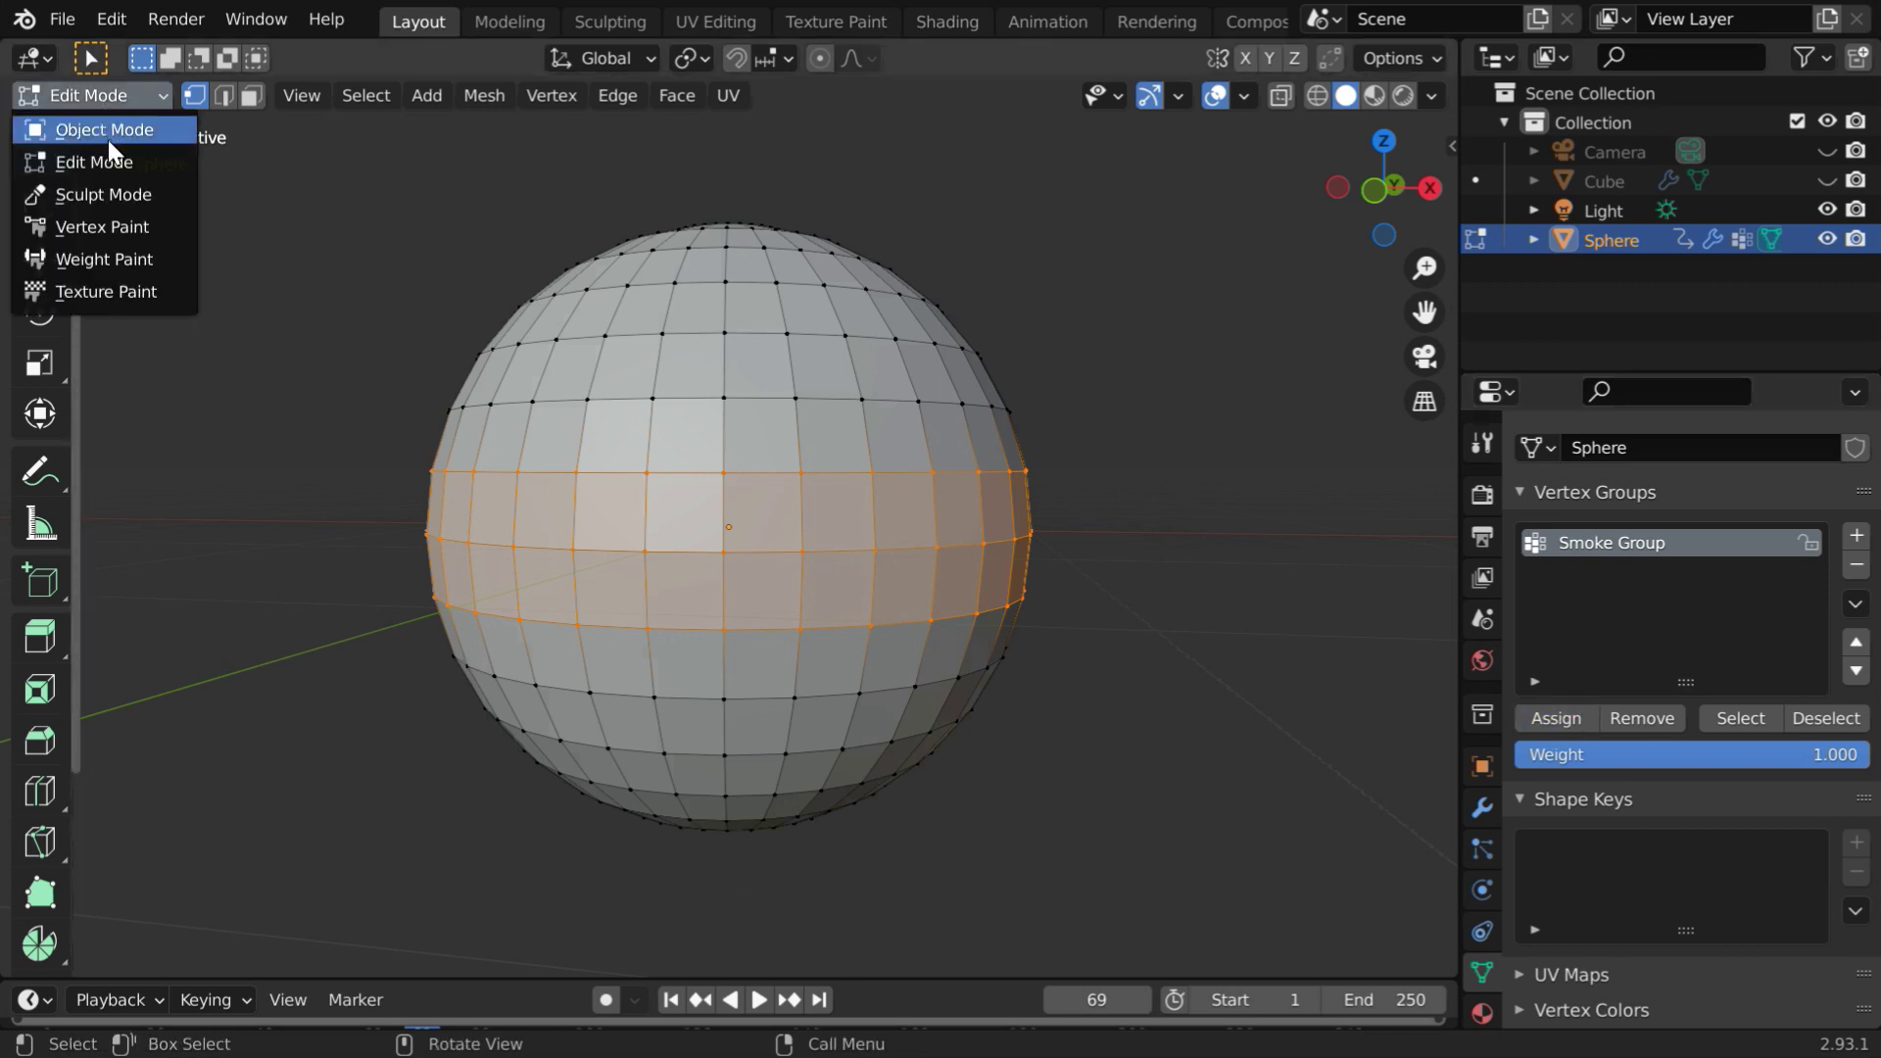
left_click(108, 137)
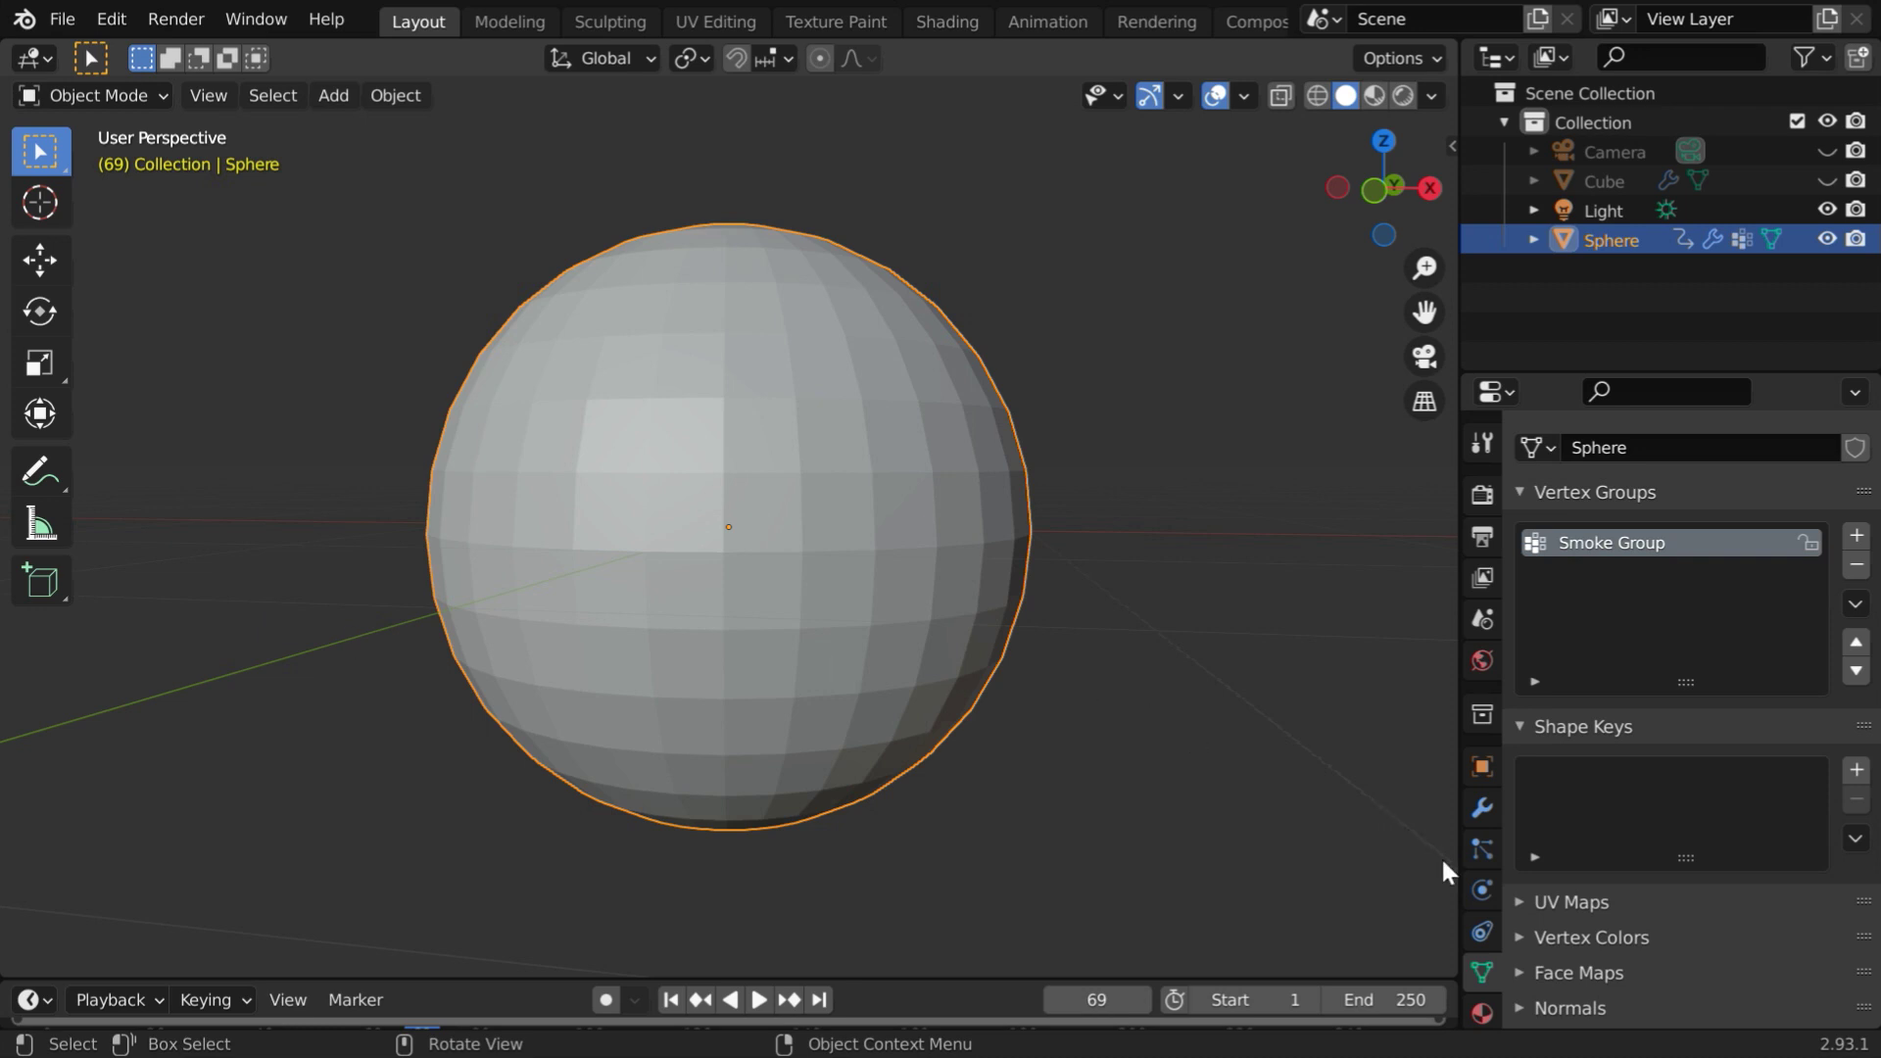
left_click(1482, 886)
scroll(1638, 847, "down", 3)
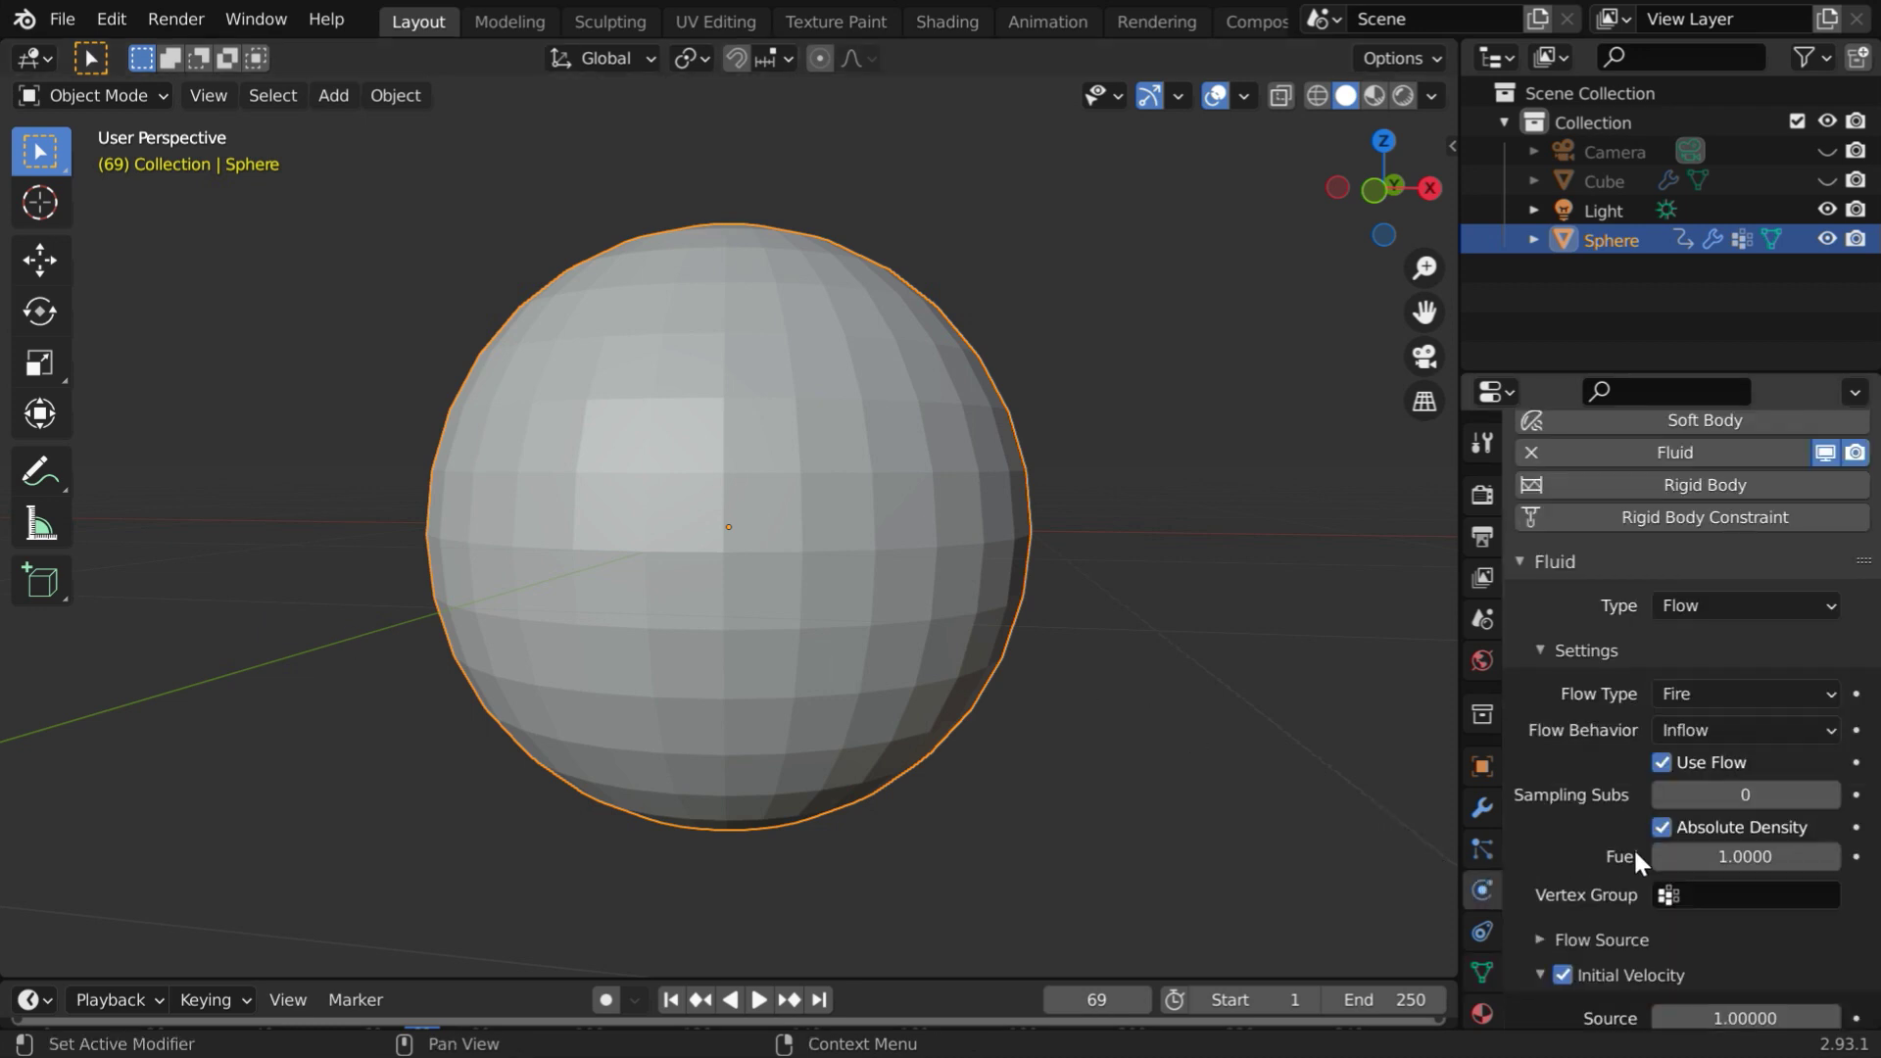
scroll(1632, 852, "down", 4)
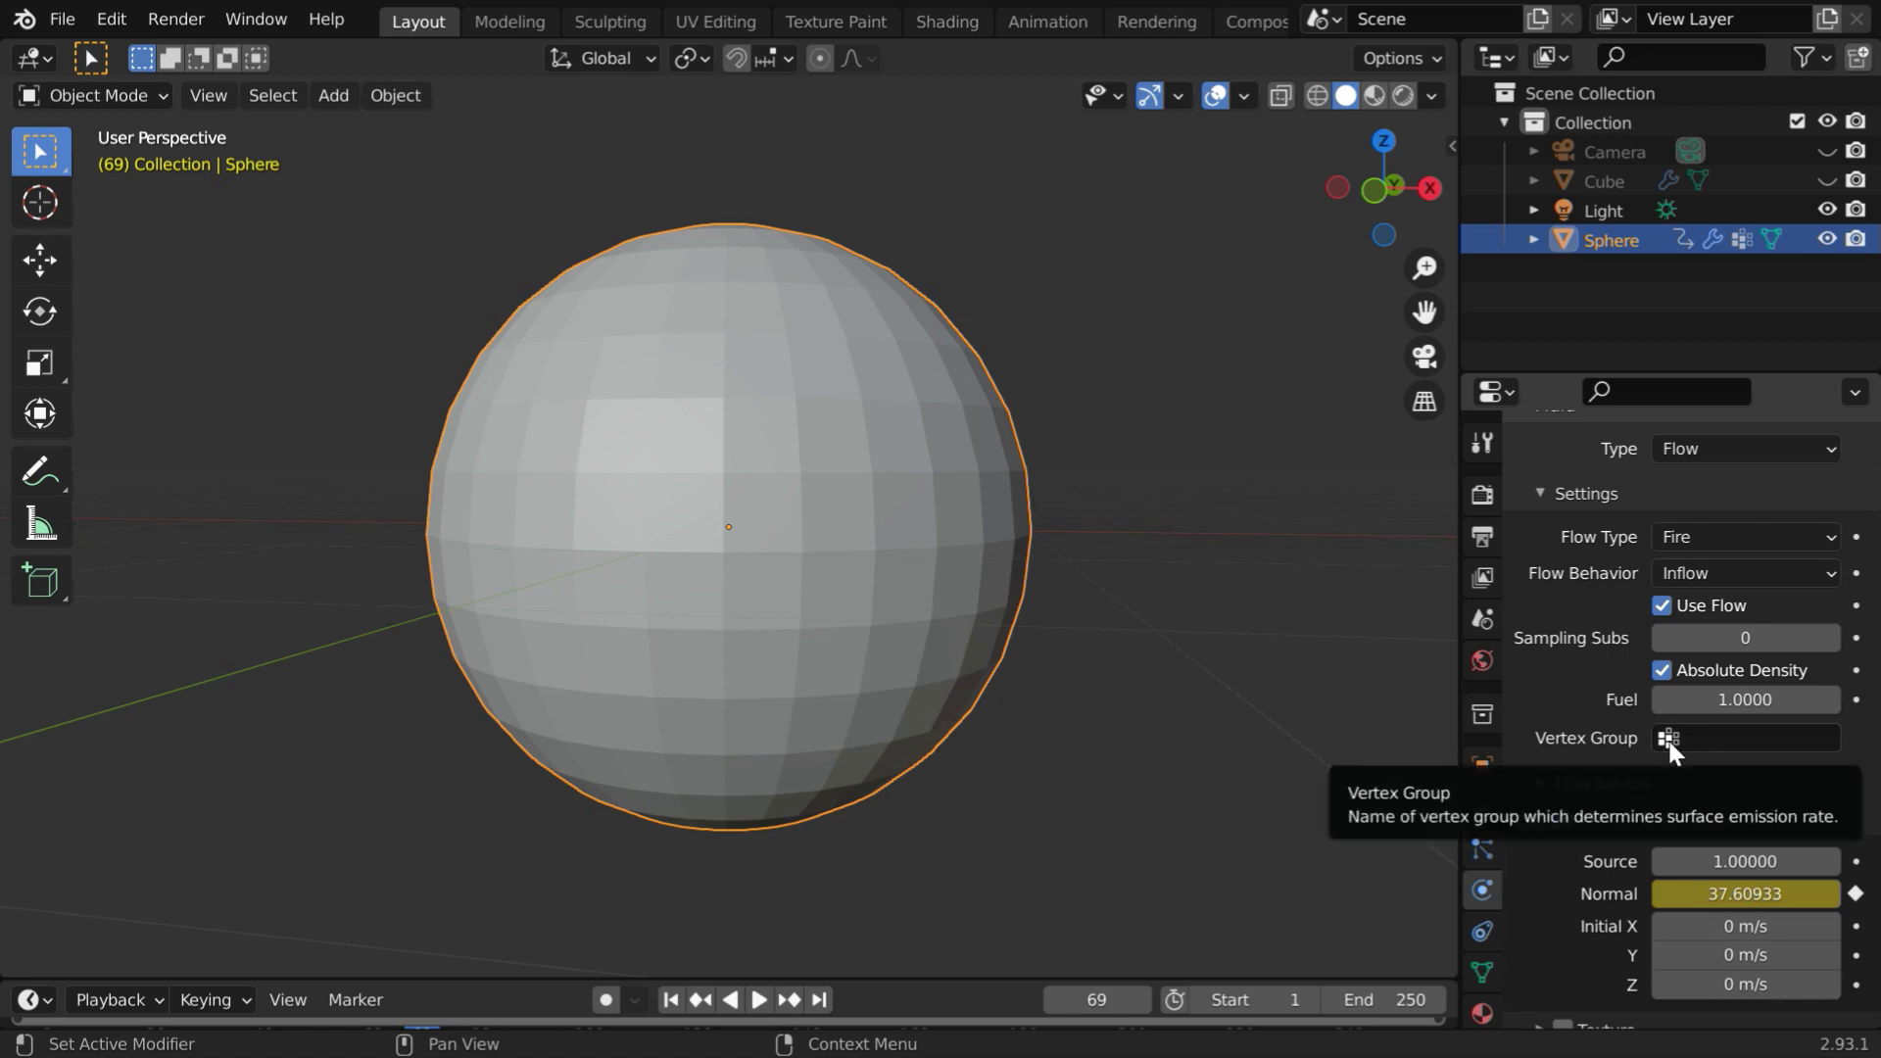
left_click(1670, 741)
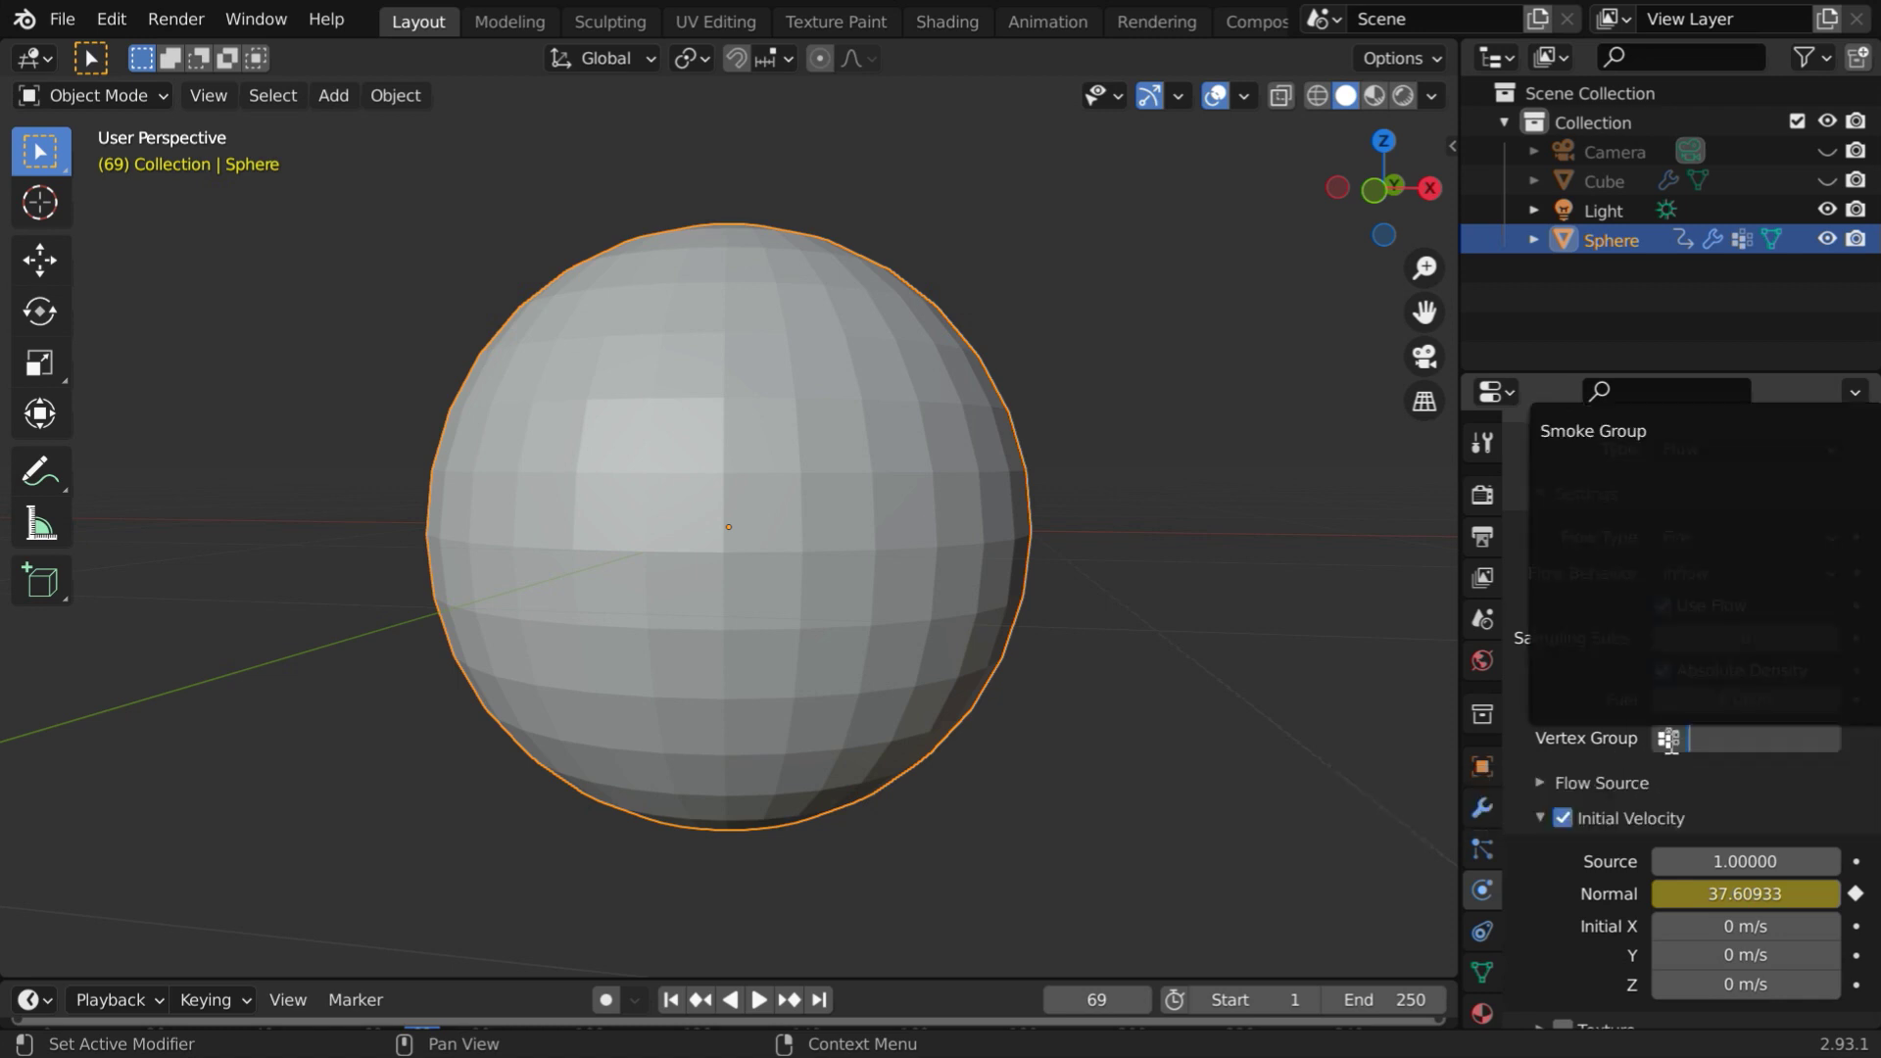
left_click(1618, 431)
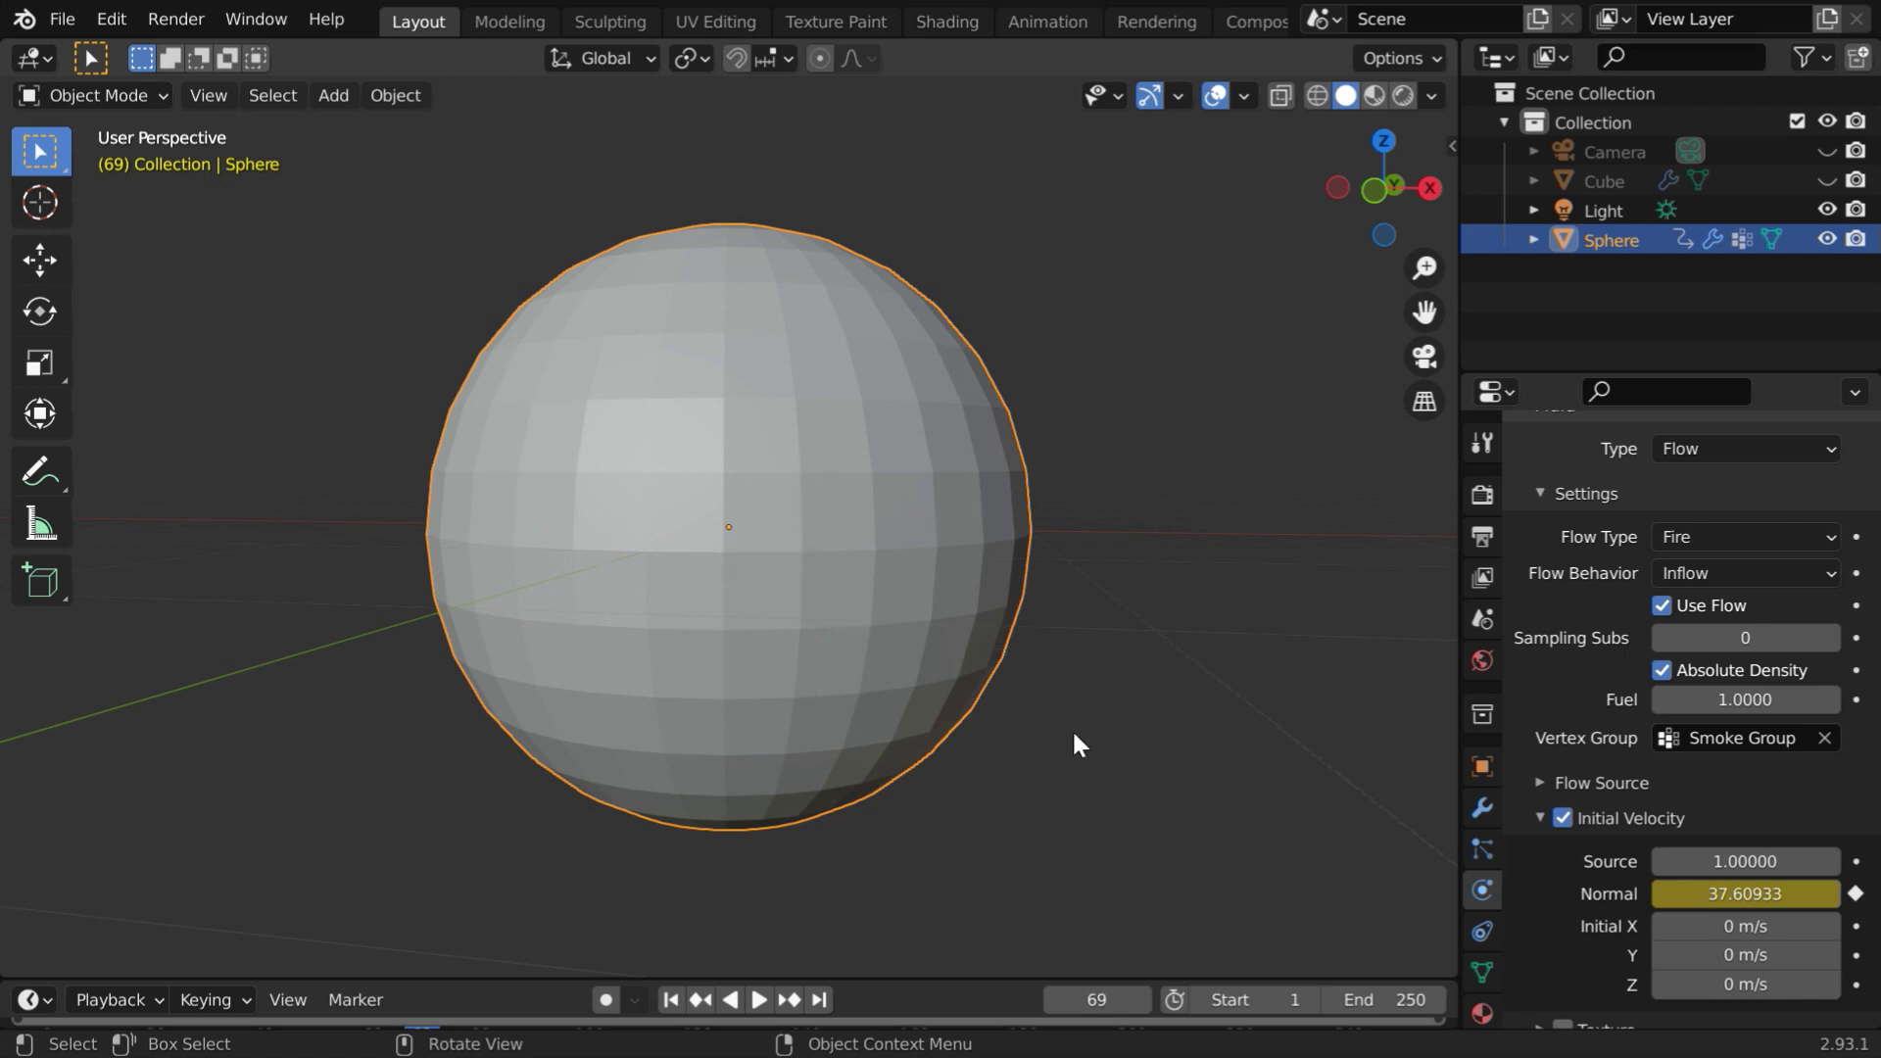
Return to the top view, select the cube domain and make it visible again
key("KP_7")
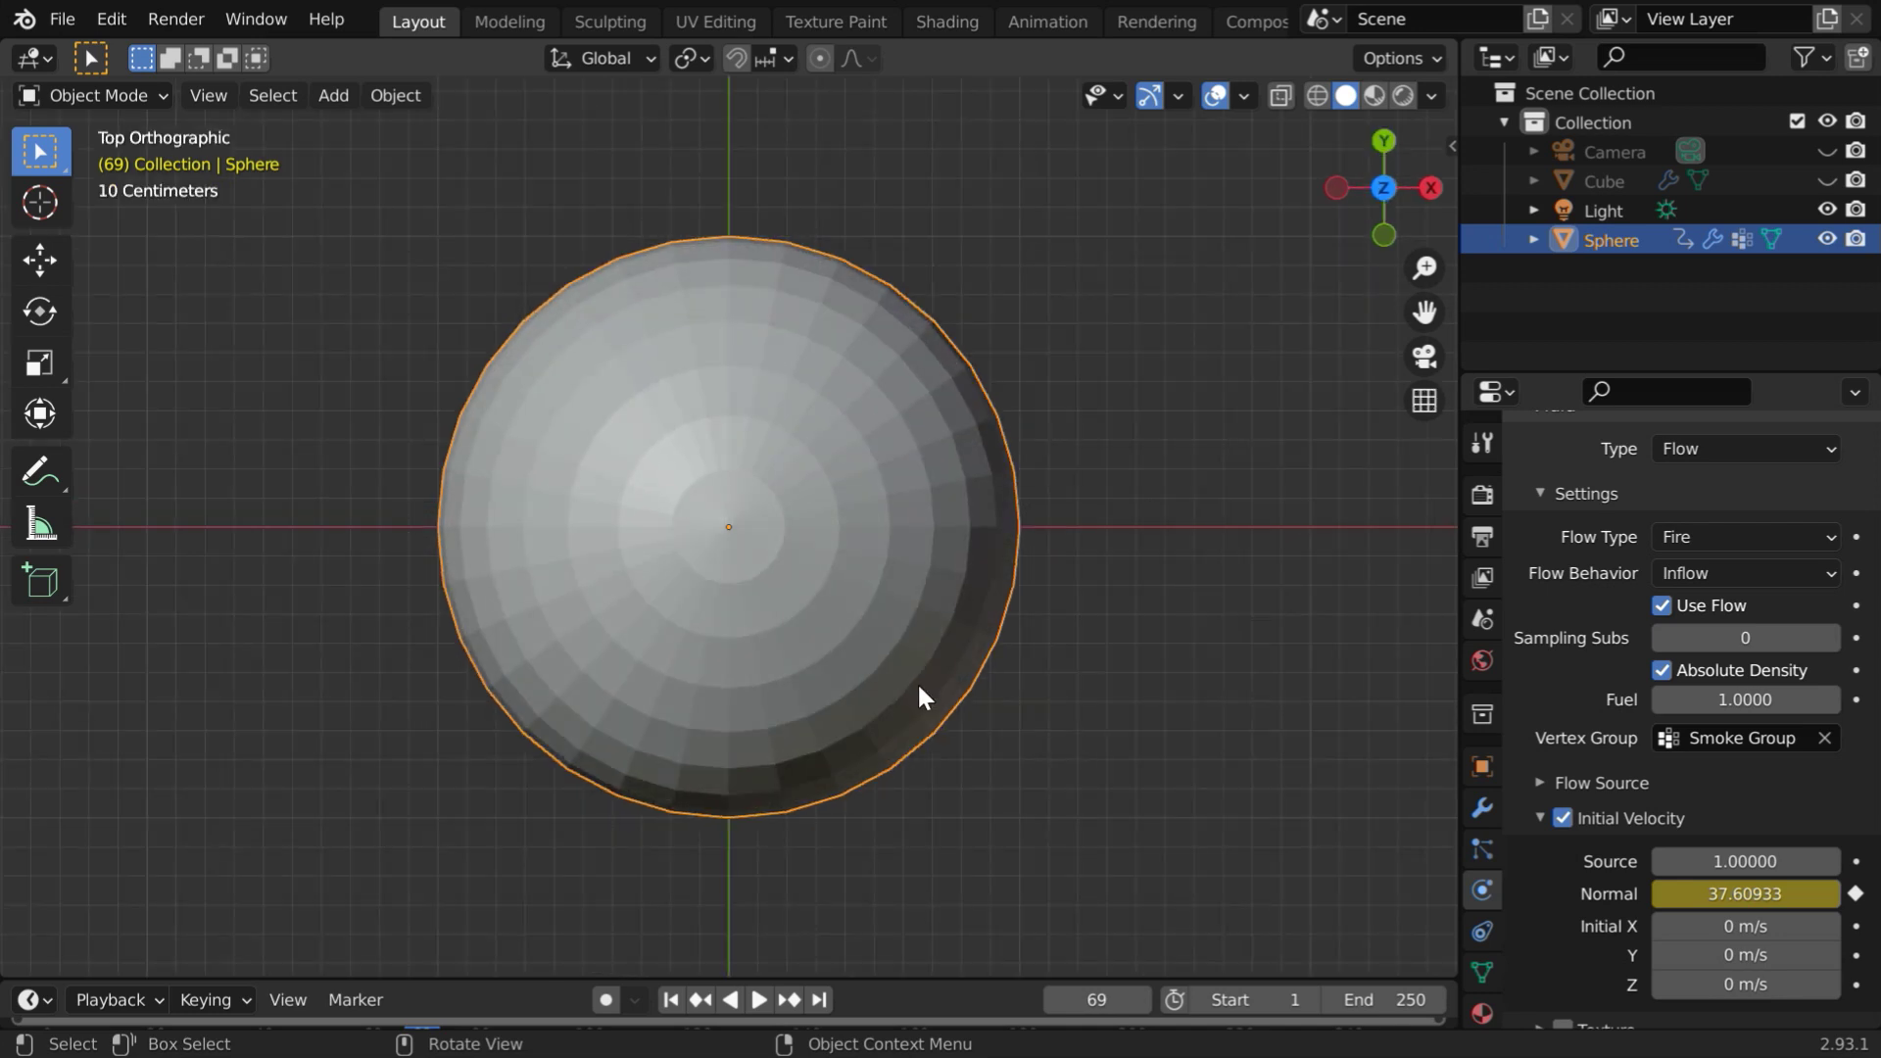
scroll(919, 688, "down", 2)
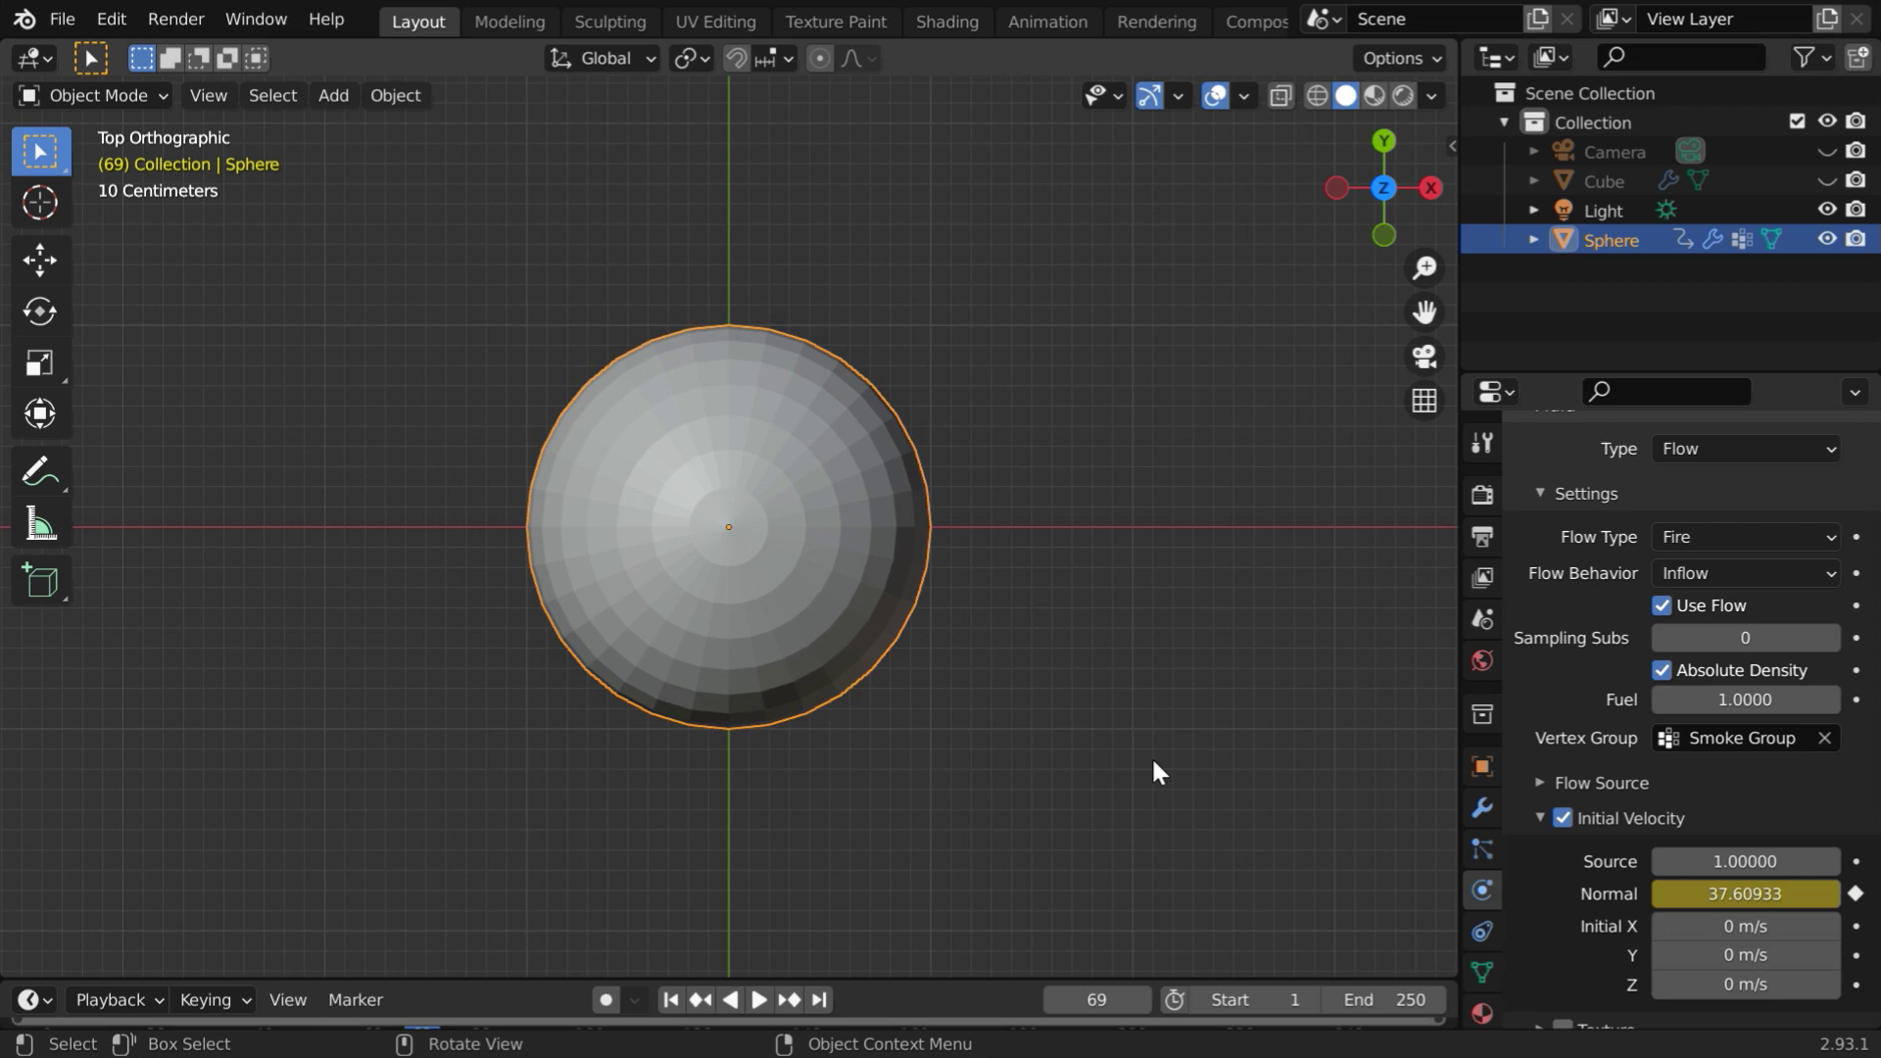
left_click(1604, 181)
left_click(1827, 181)
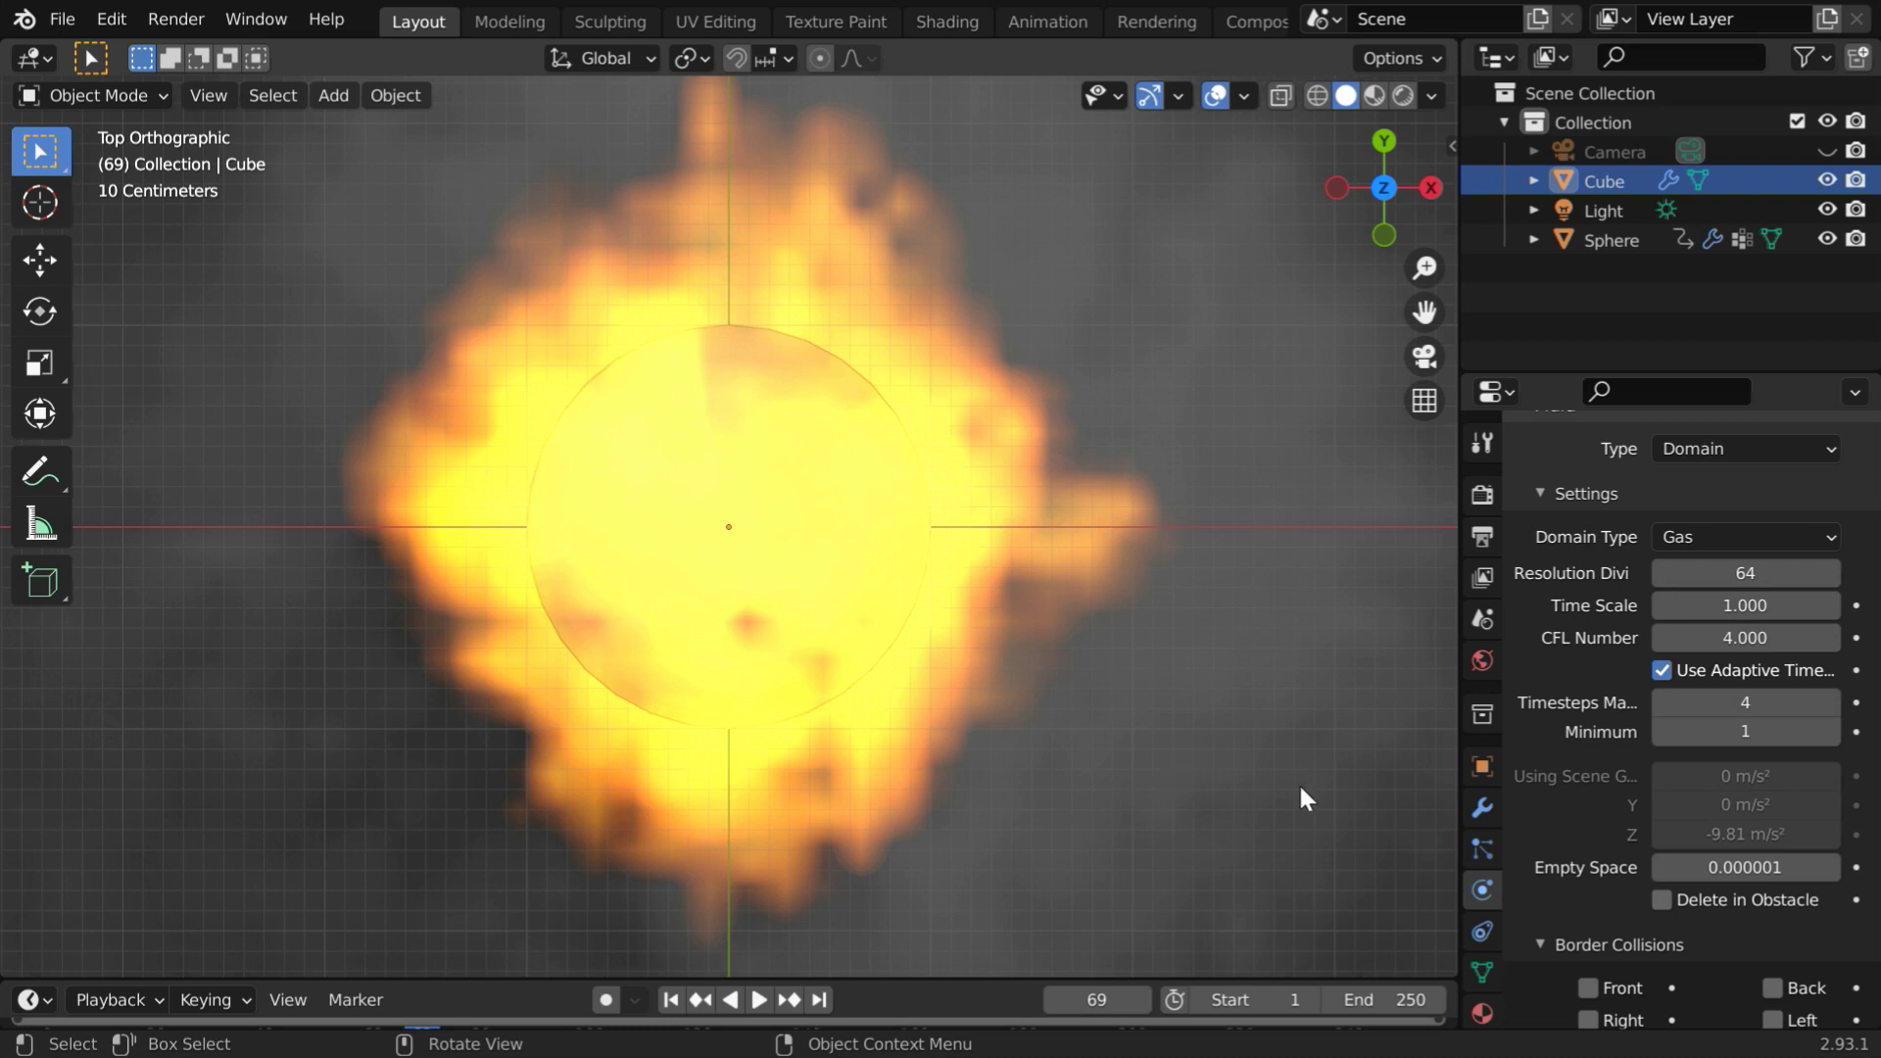
Set the domain's cache type to Modular and enable Is Resumable
scroll(1625, 872, "down", 12)
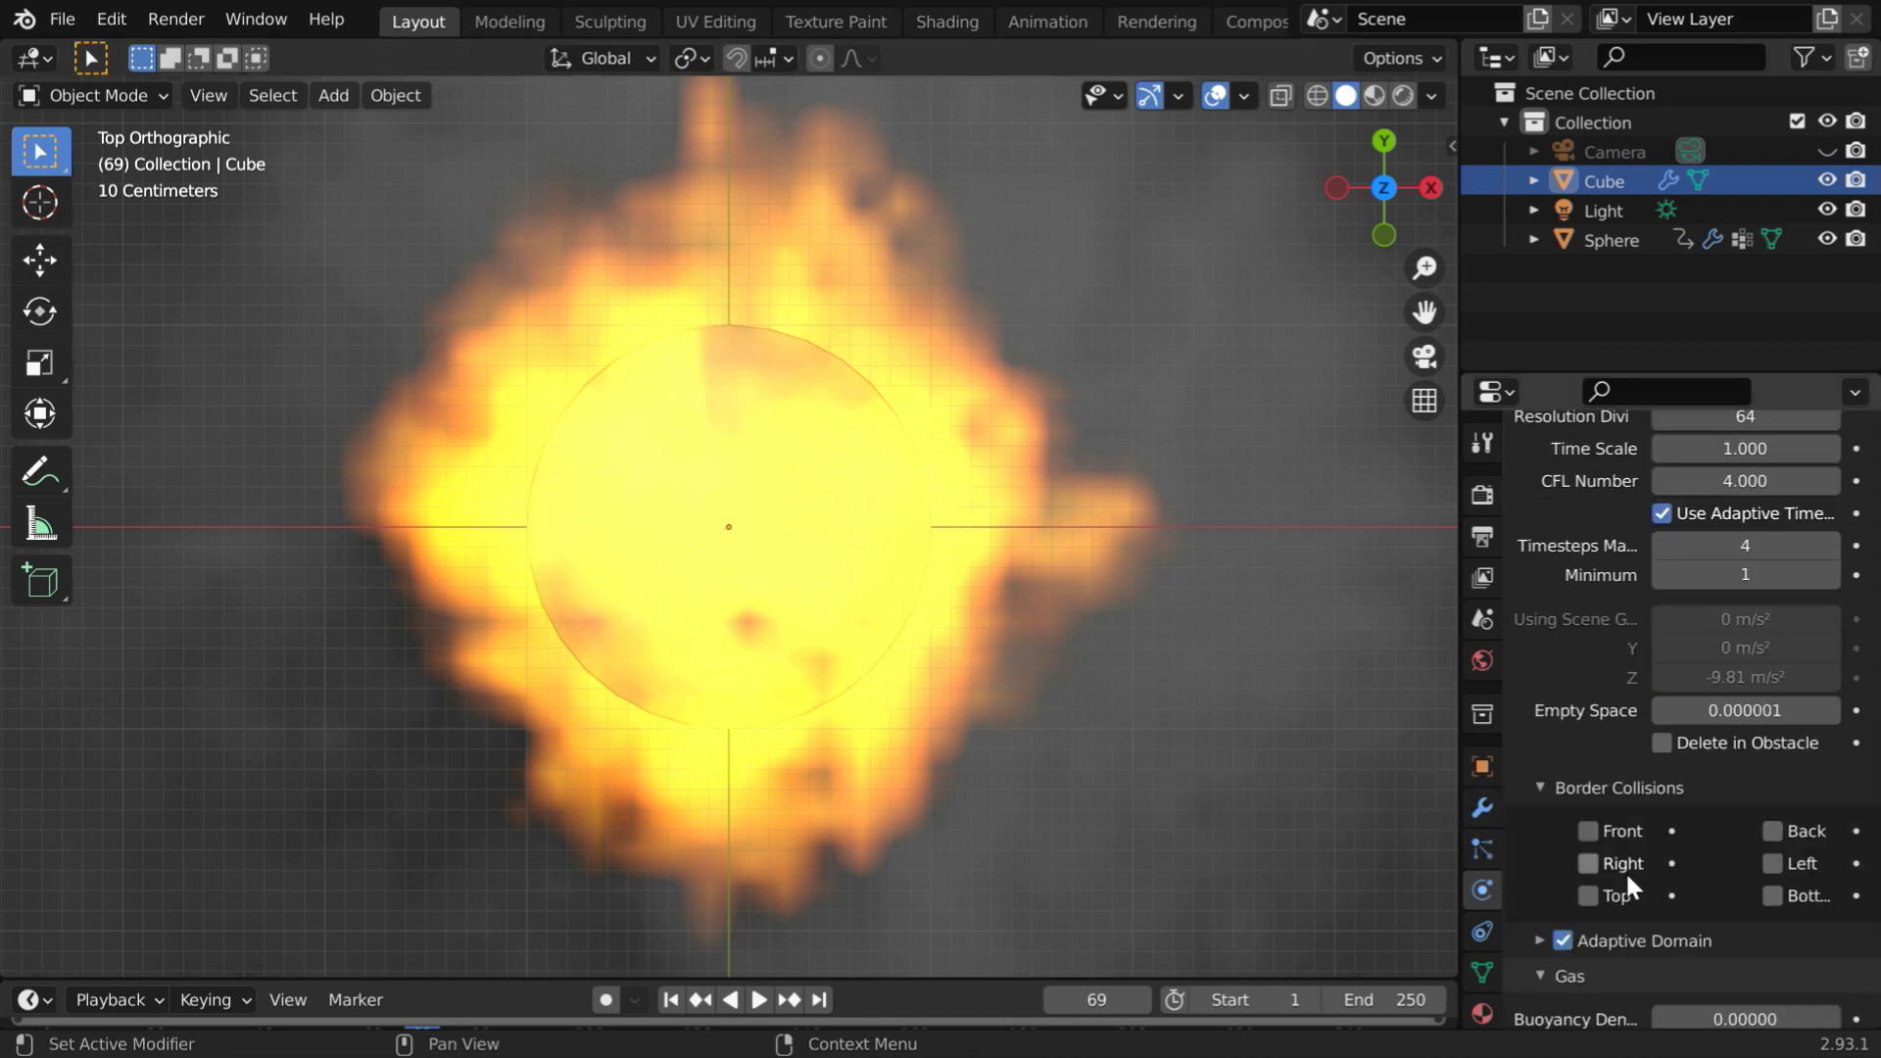
scroll(1625, 876, "down", 5)
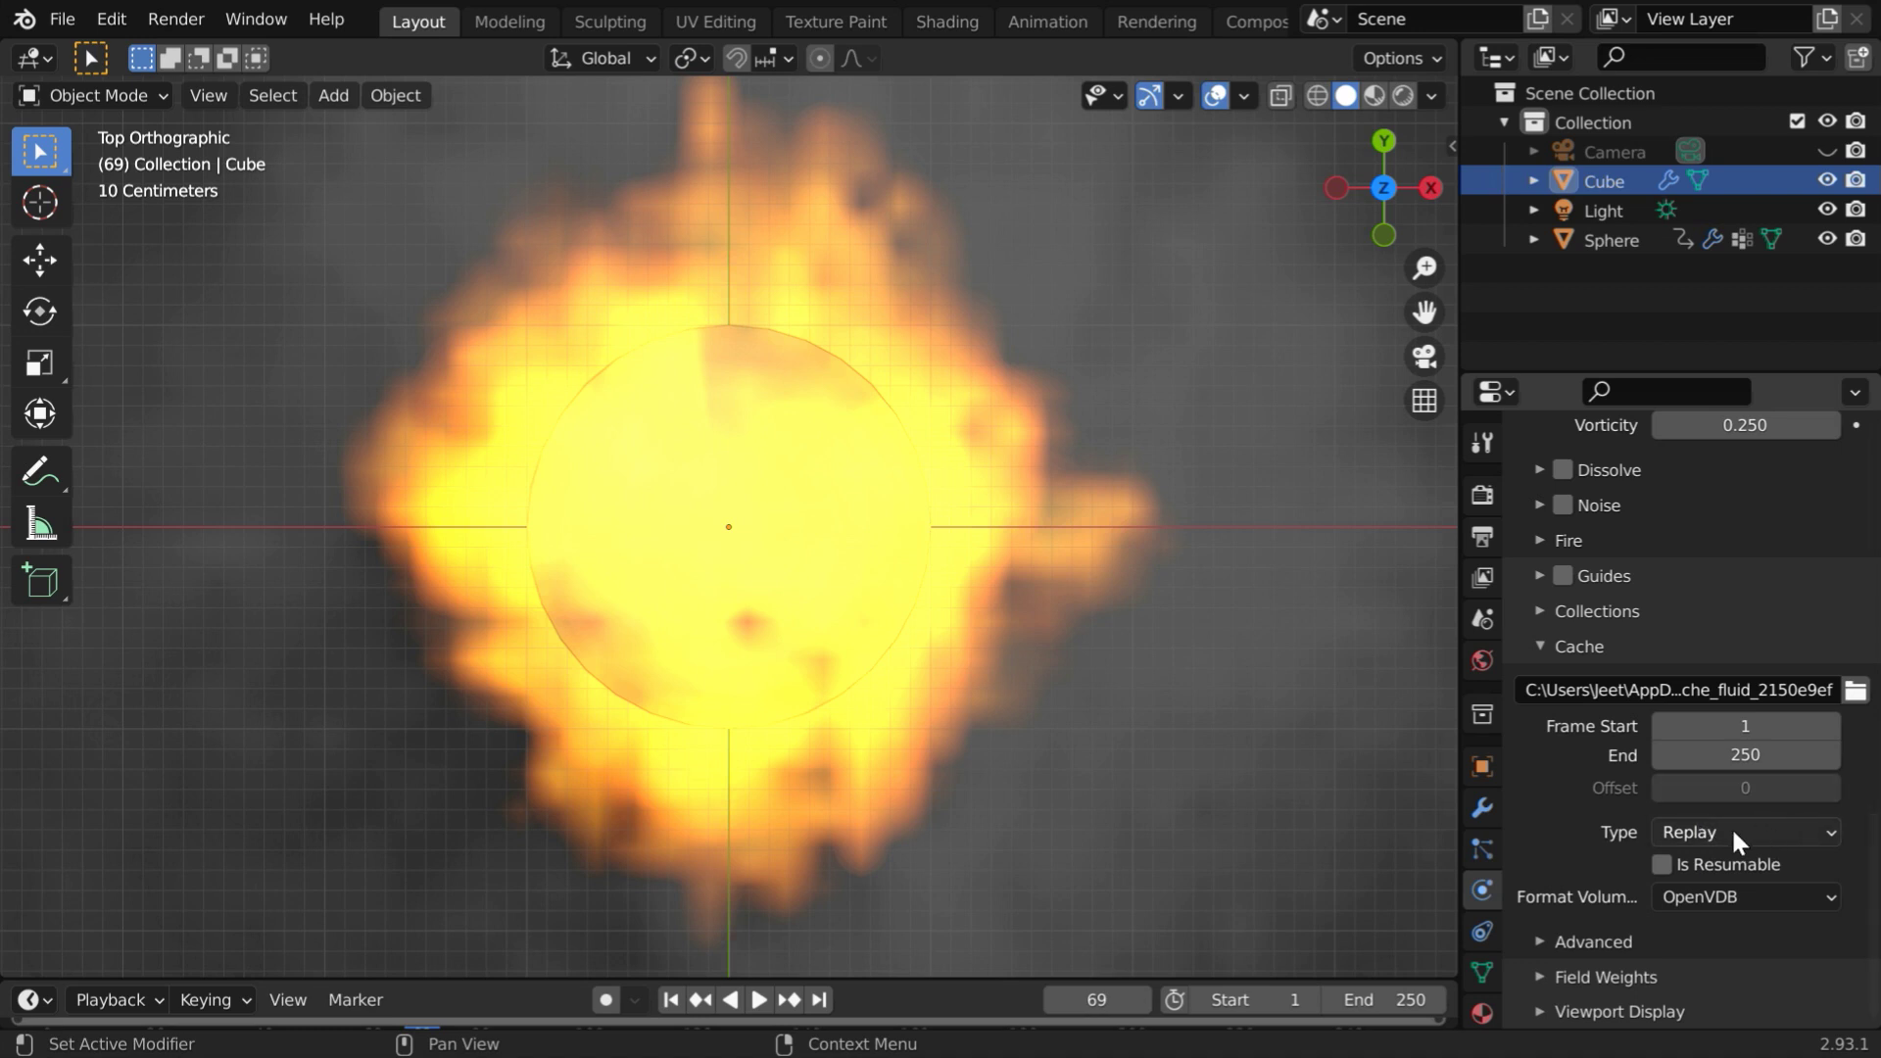
left_click(1783, 825)
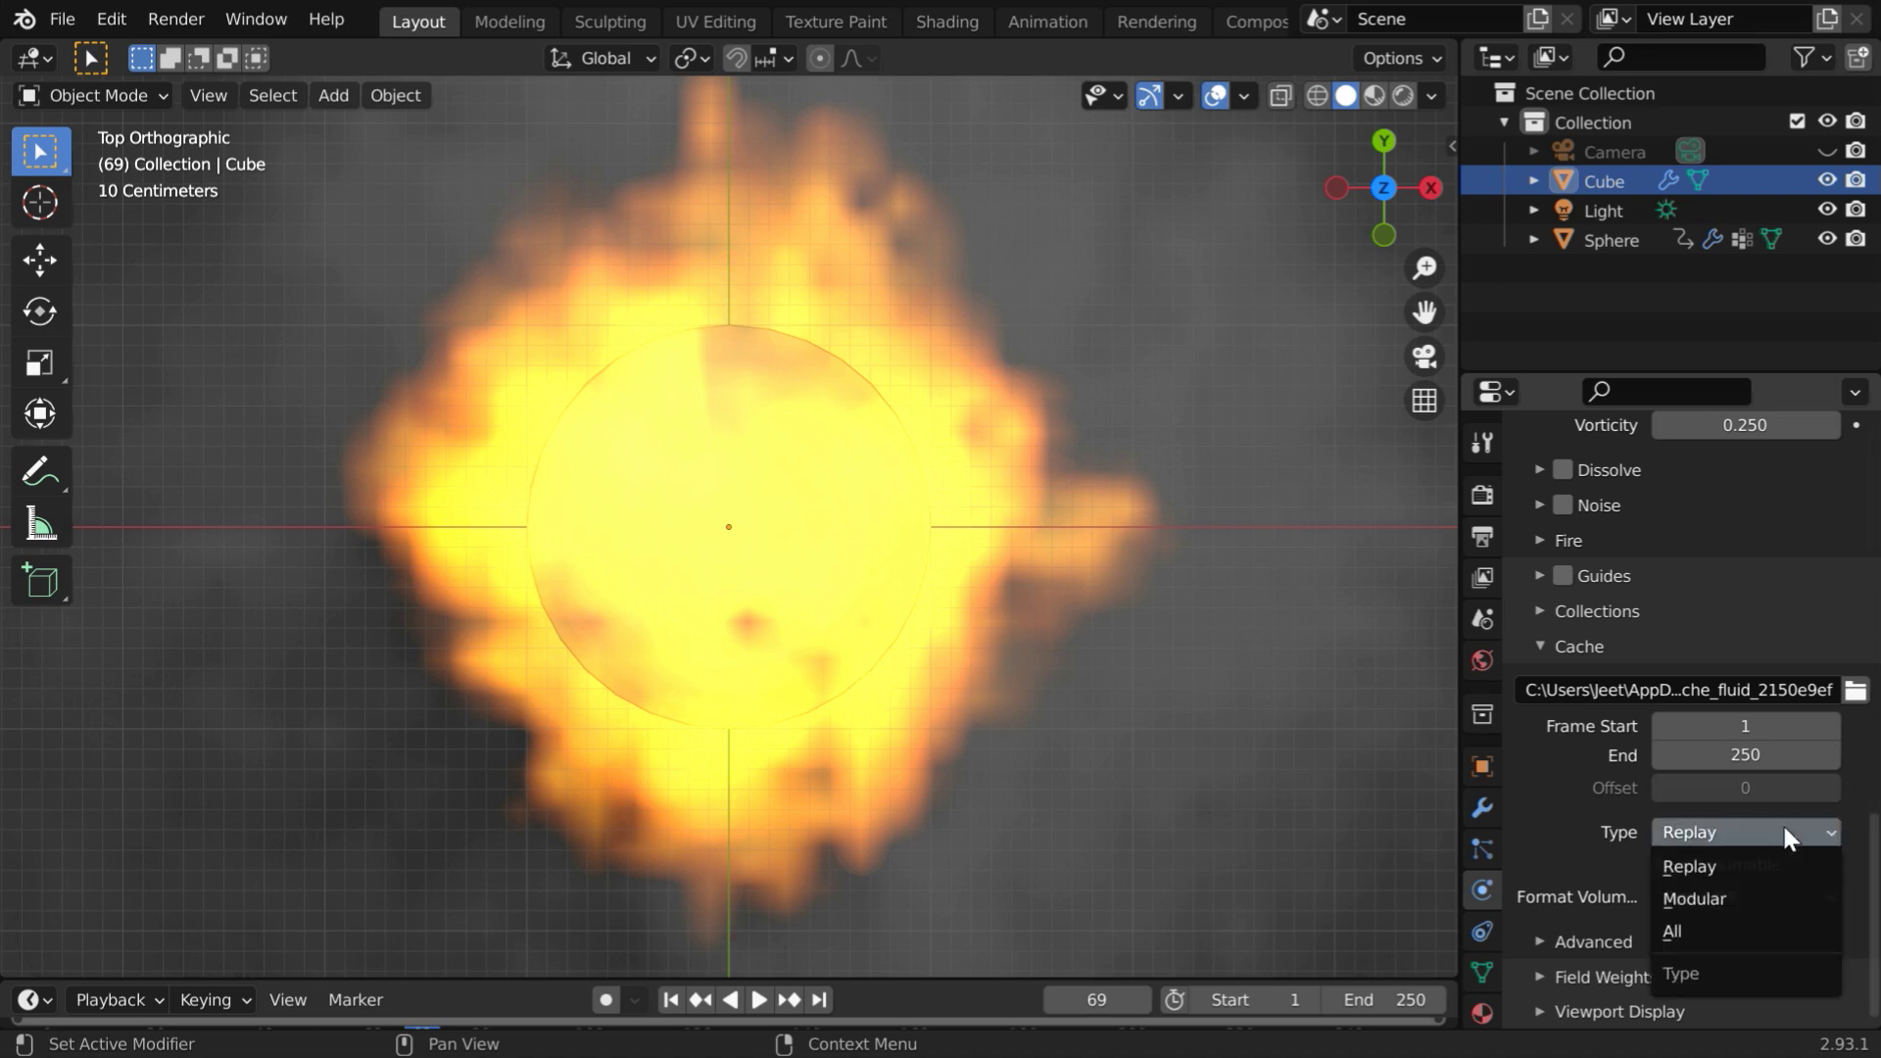
left_click(1763, 896)
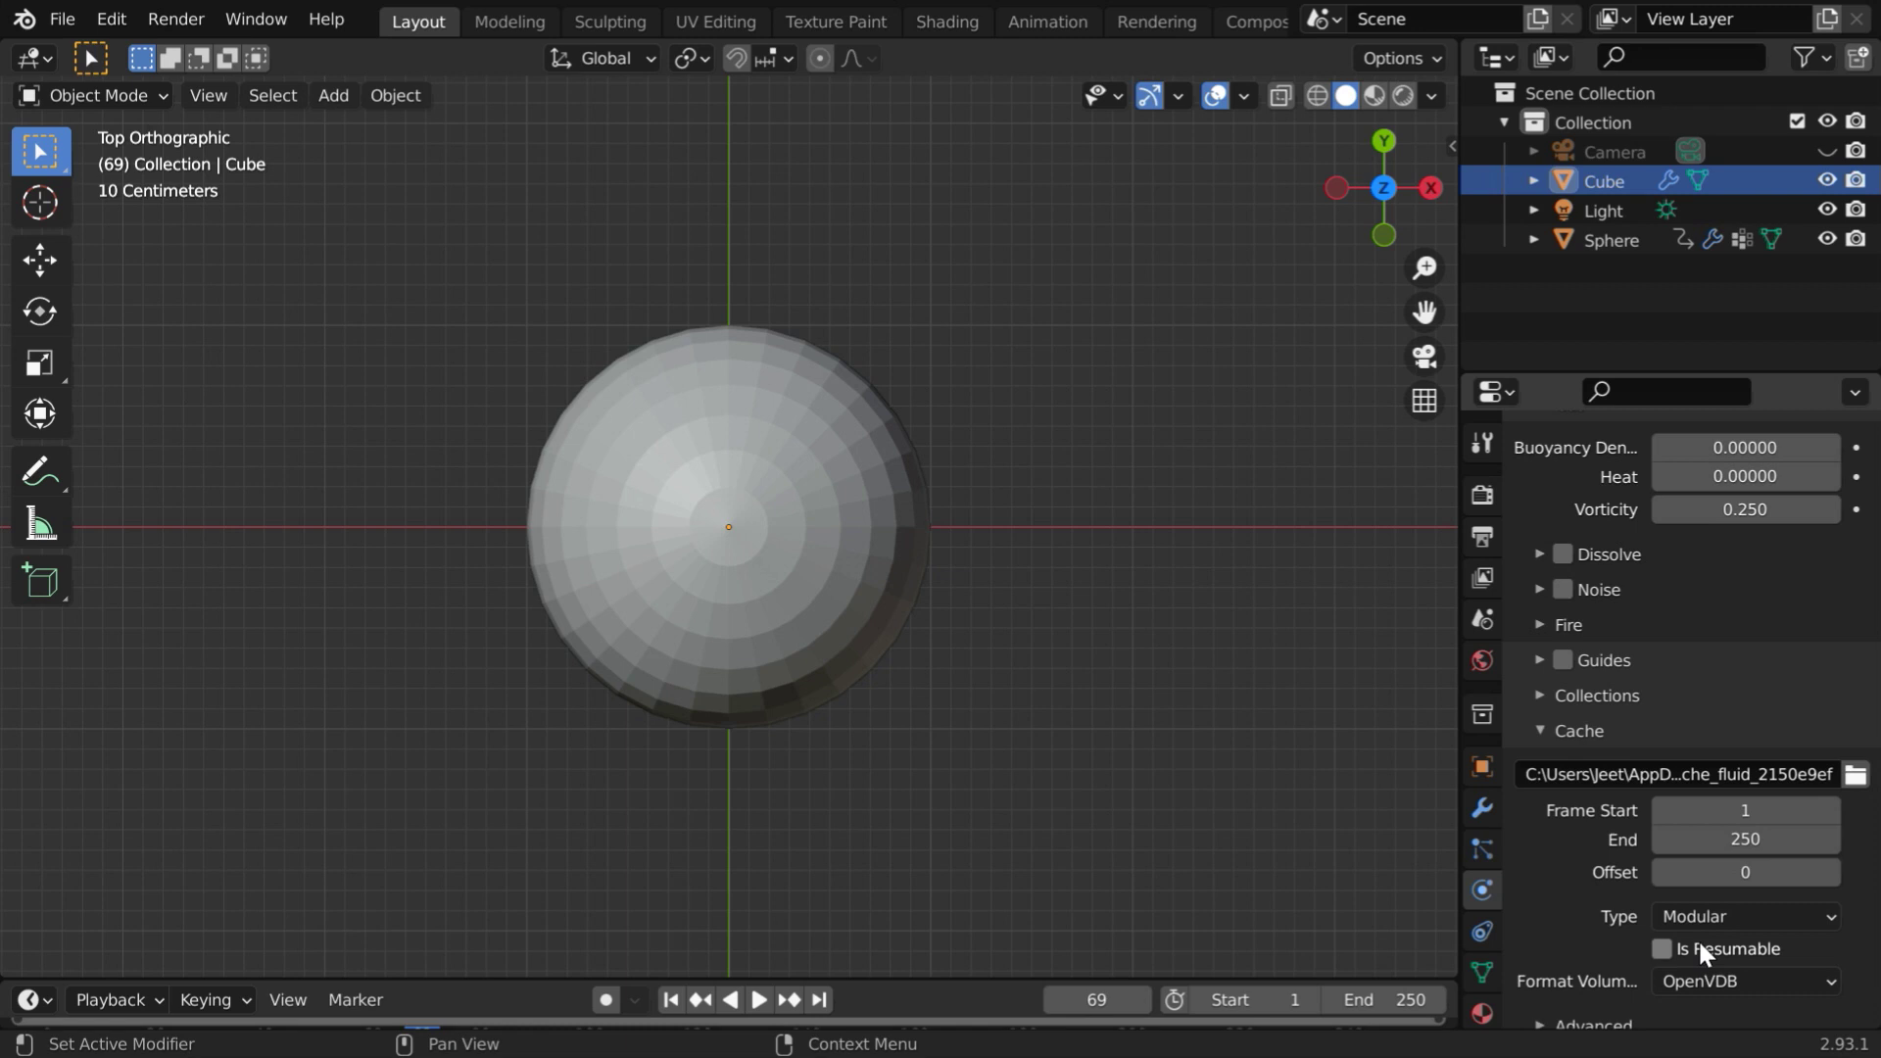
scroll(1660, 944, "down", 1)
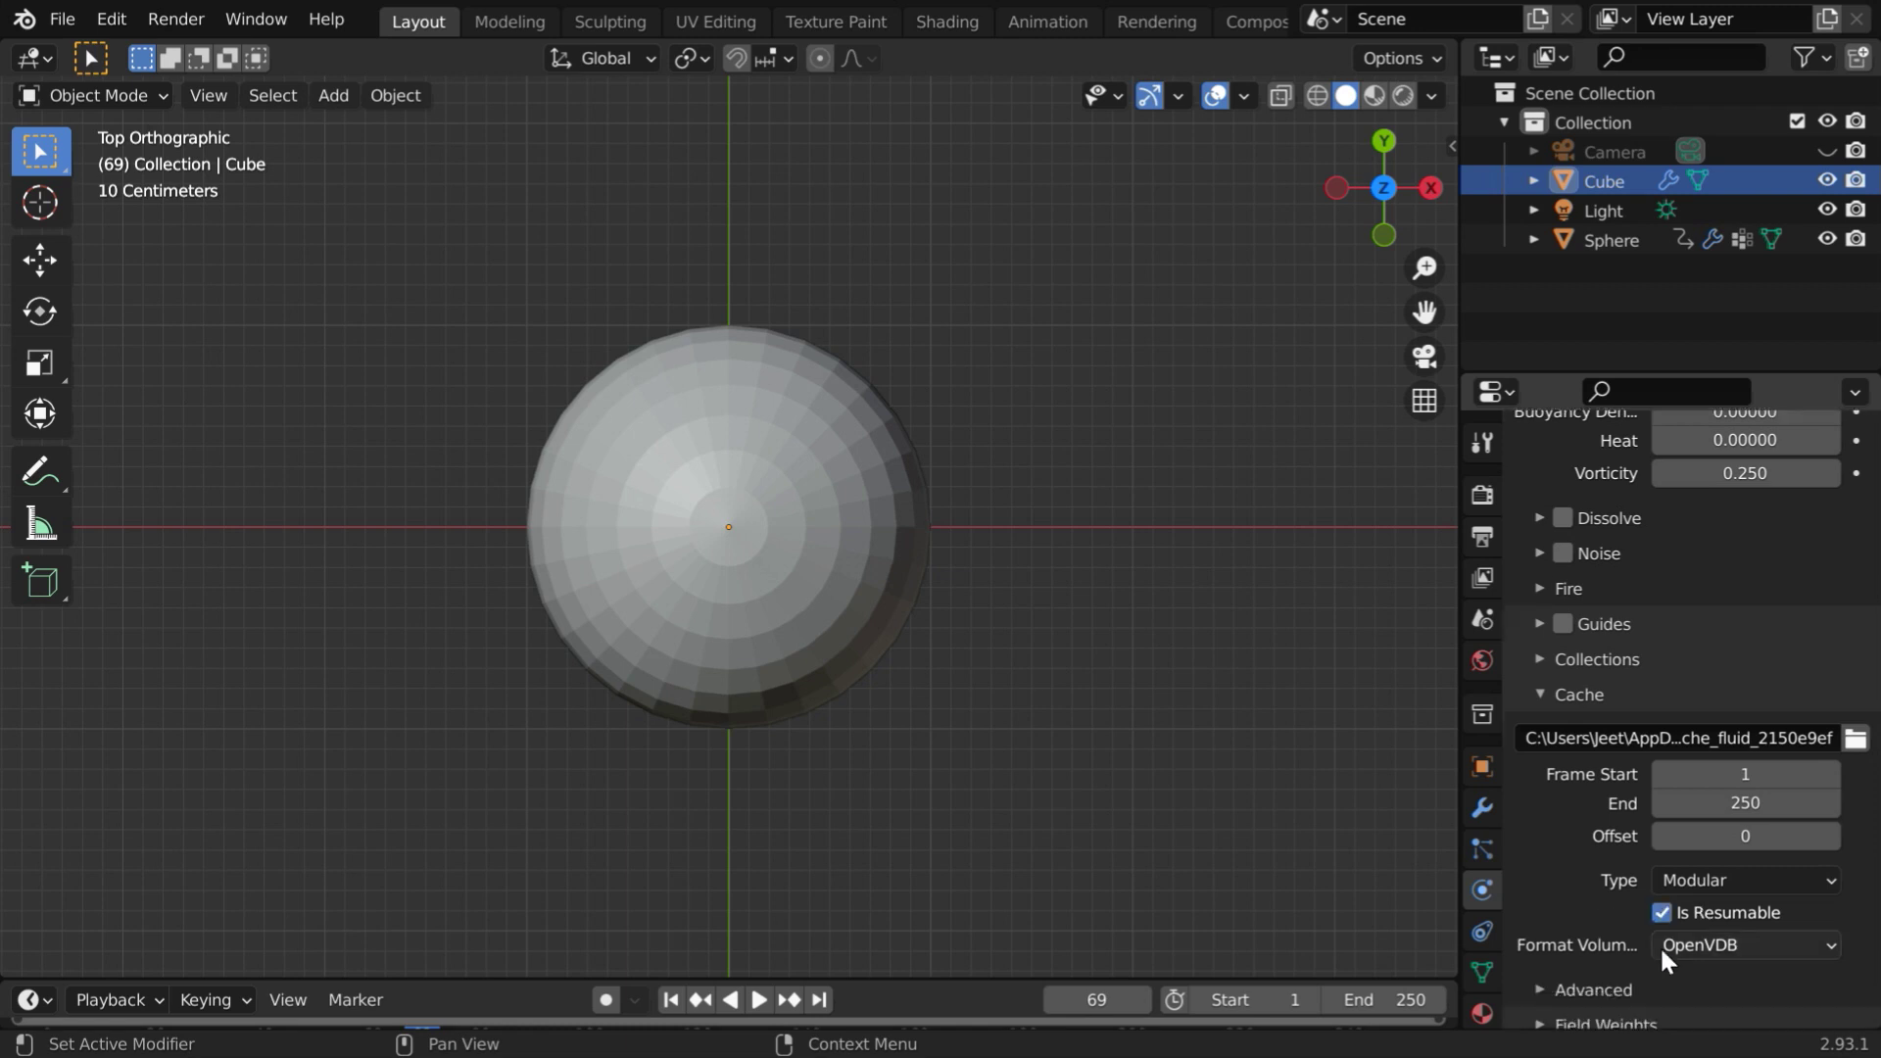
Bake the simulation data of the cube's gas domain
scroll(1660, 945, "up", 5)
scroll(1659, 944, "up", 5)
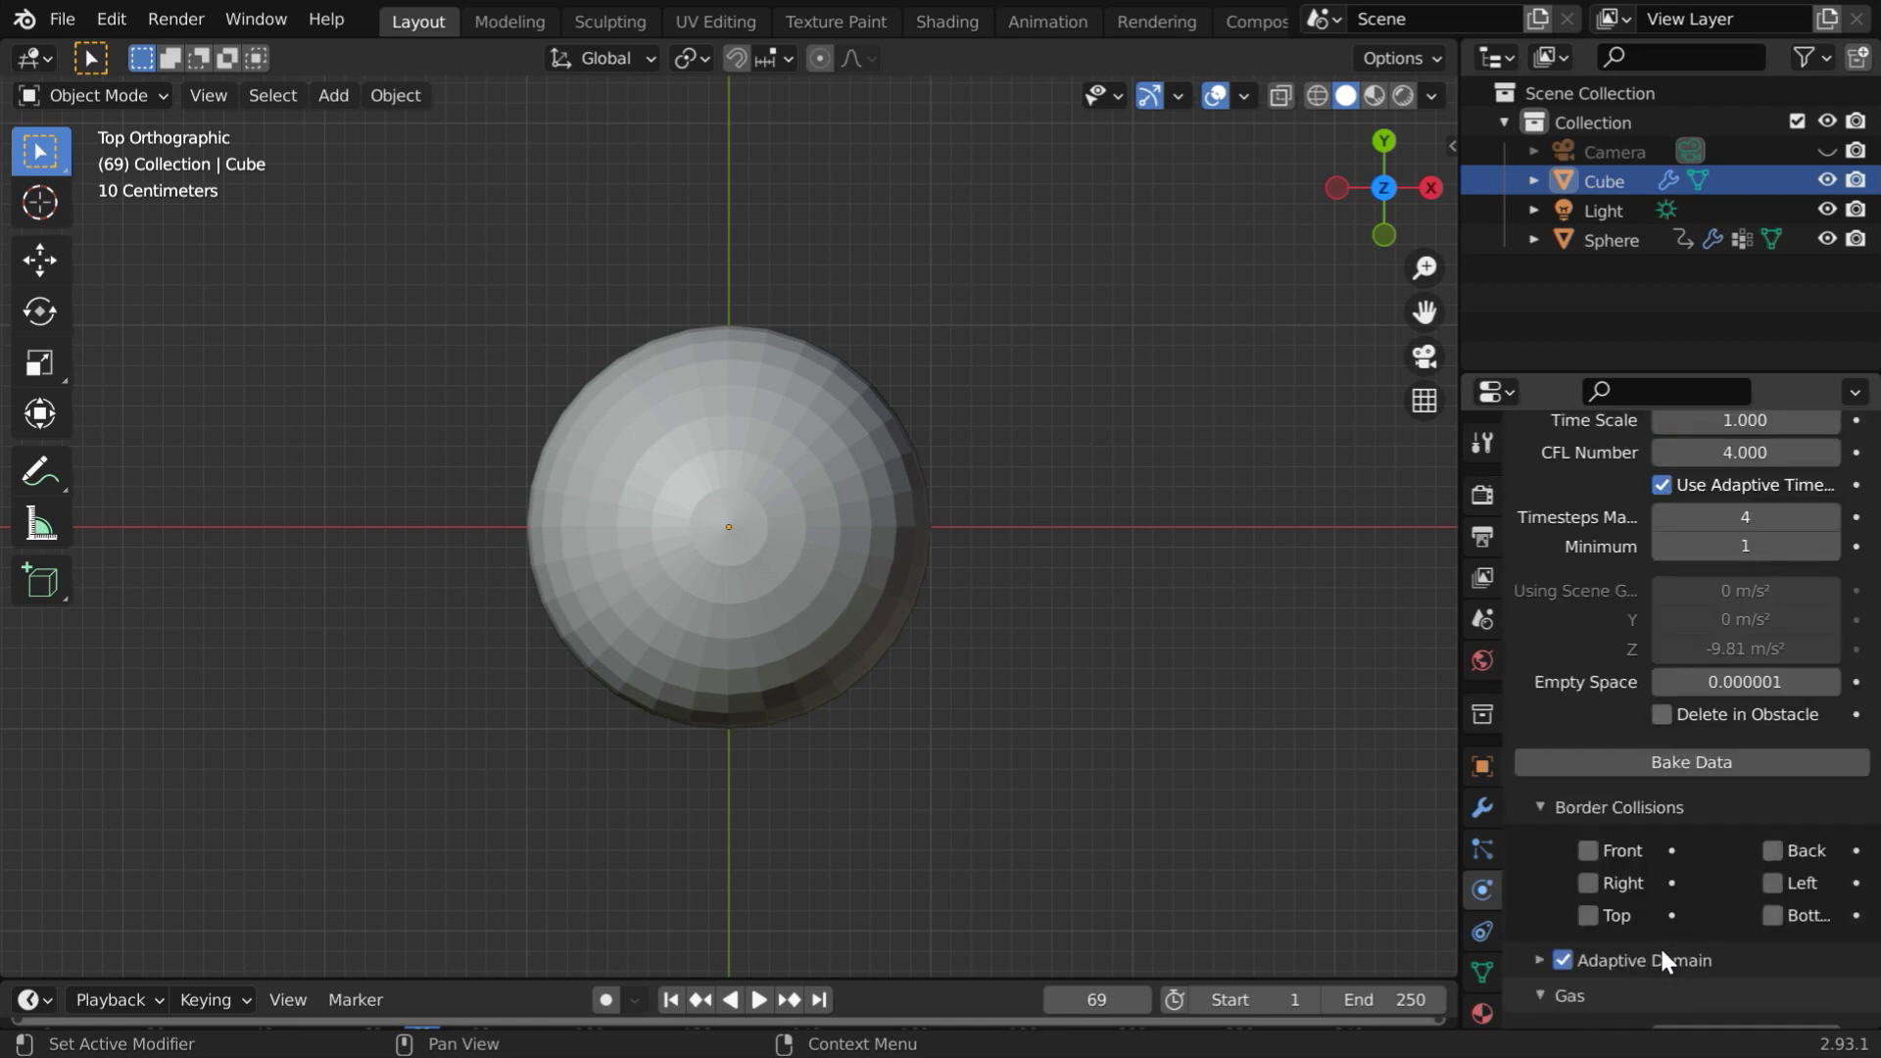
left_click(1717, 761)
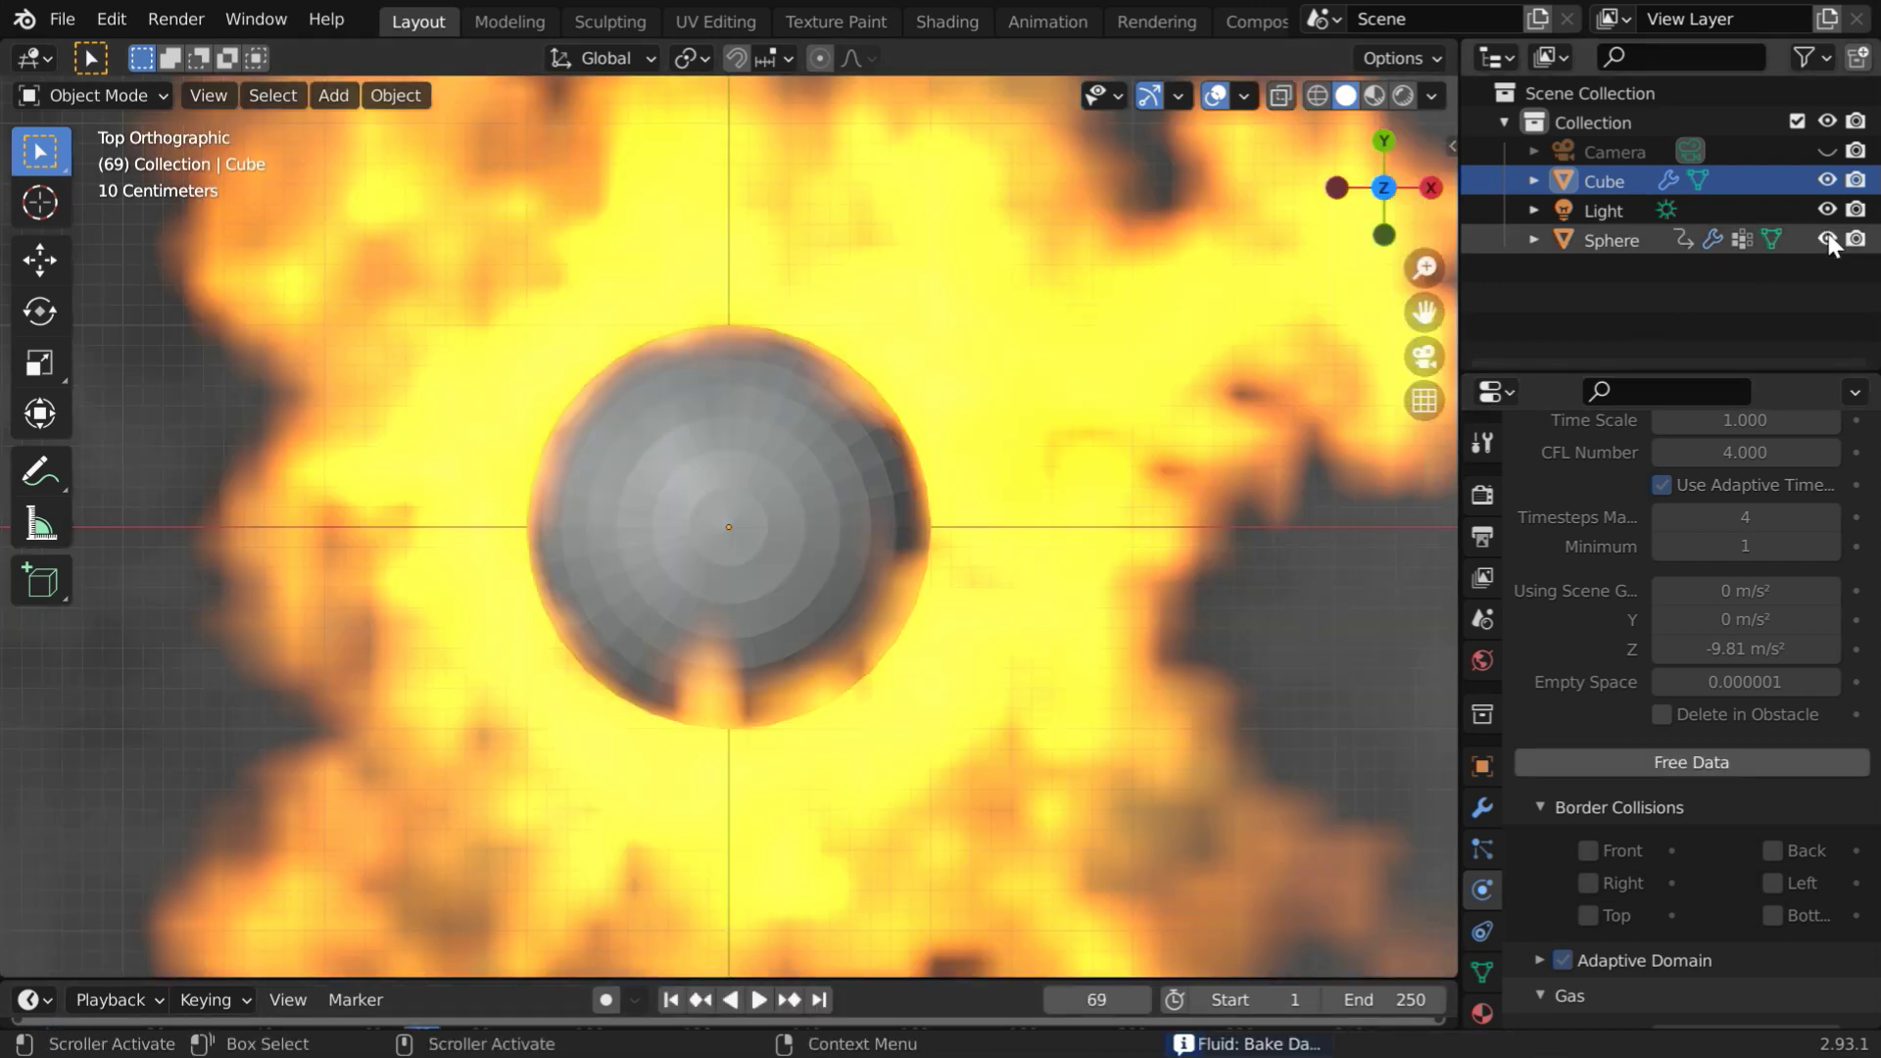
Hide the sphere in the viewport and in renders, and go back to frame 1
left_click(1827, 239)
left_click(1856, 239)
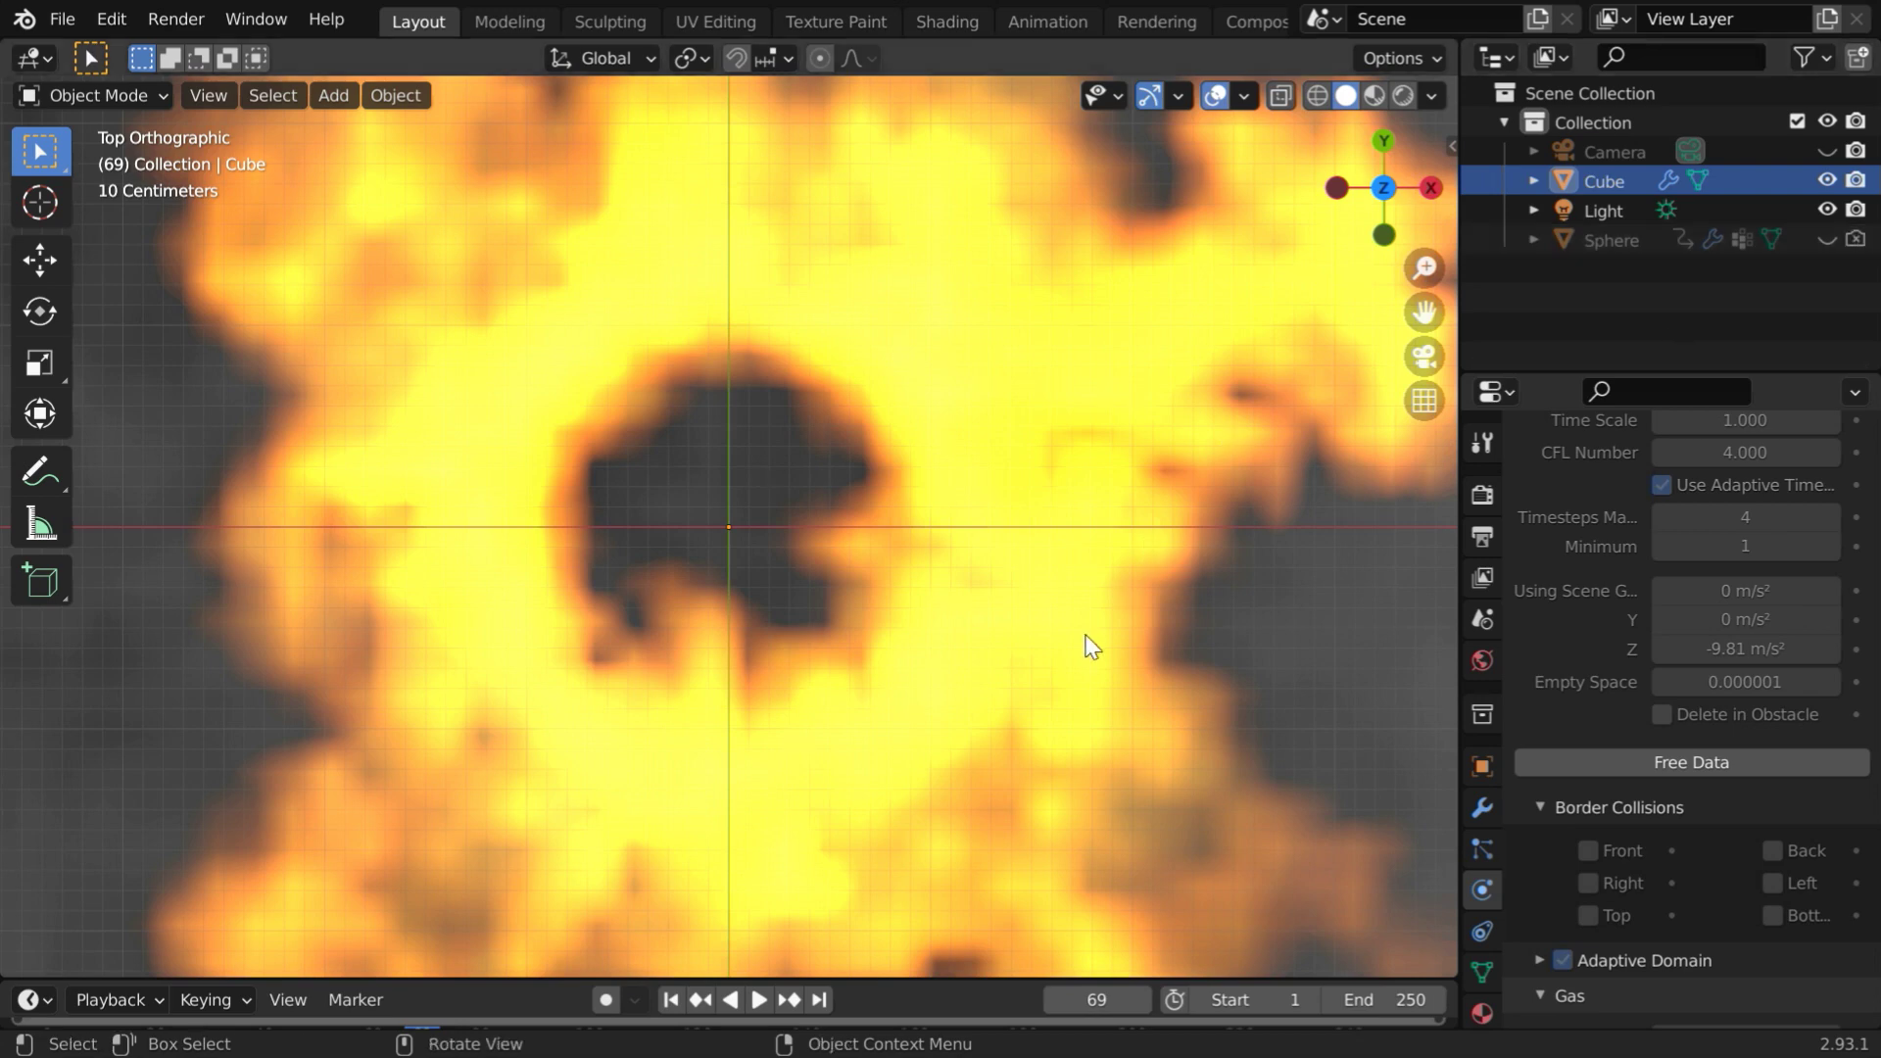
left_click(670, 1000)
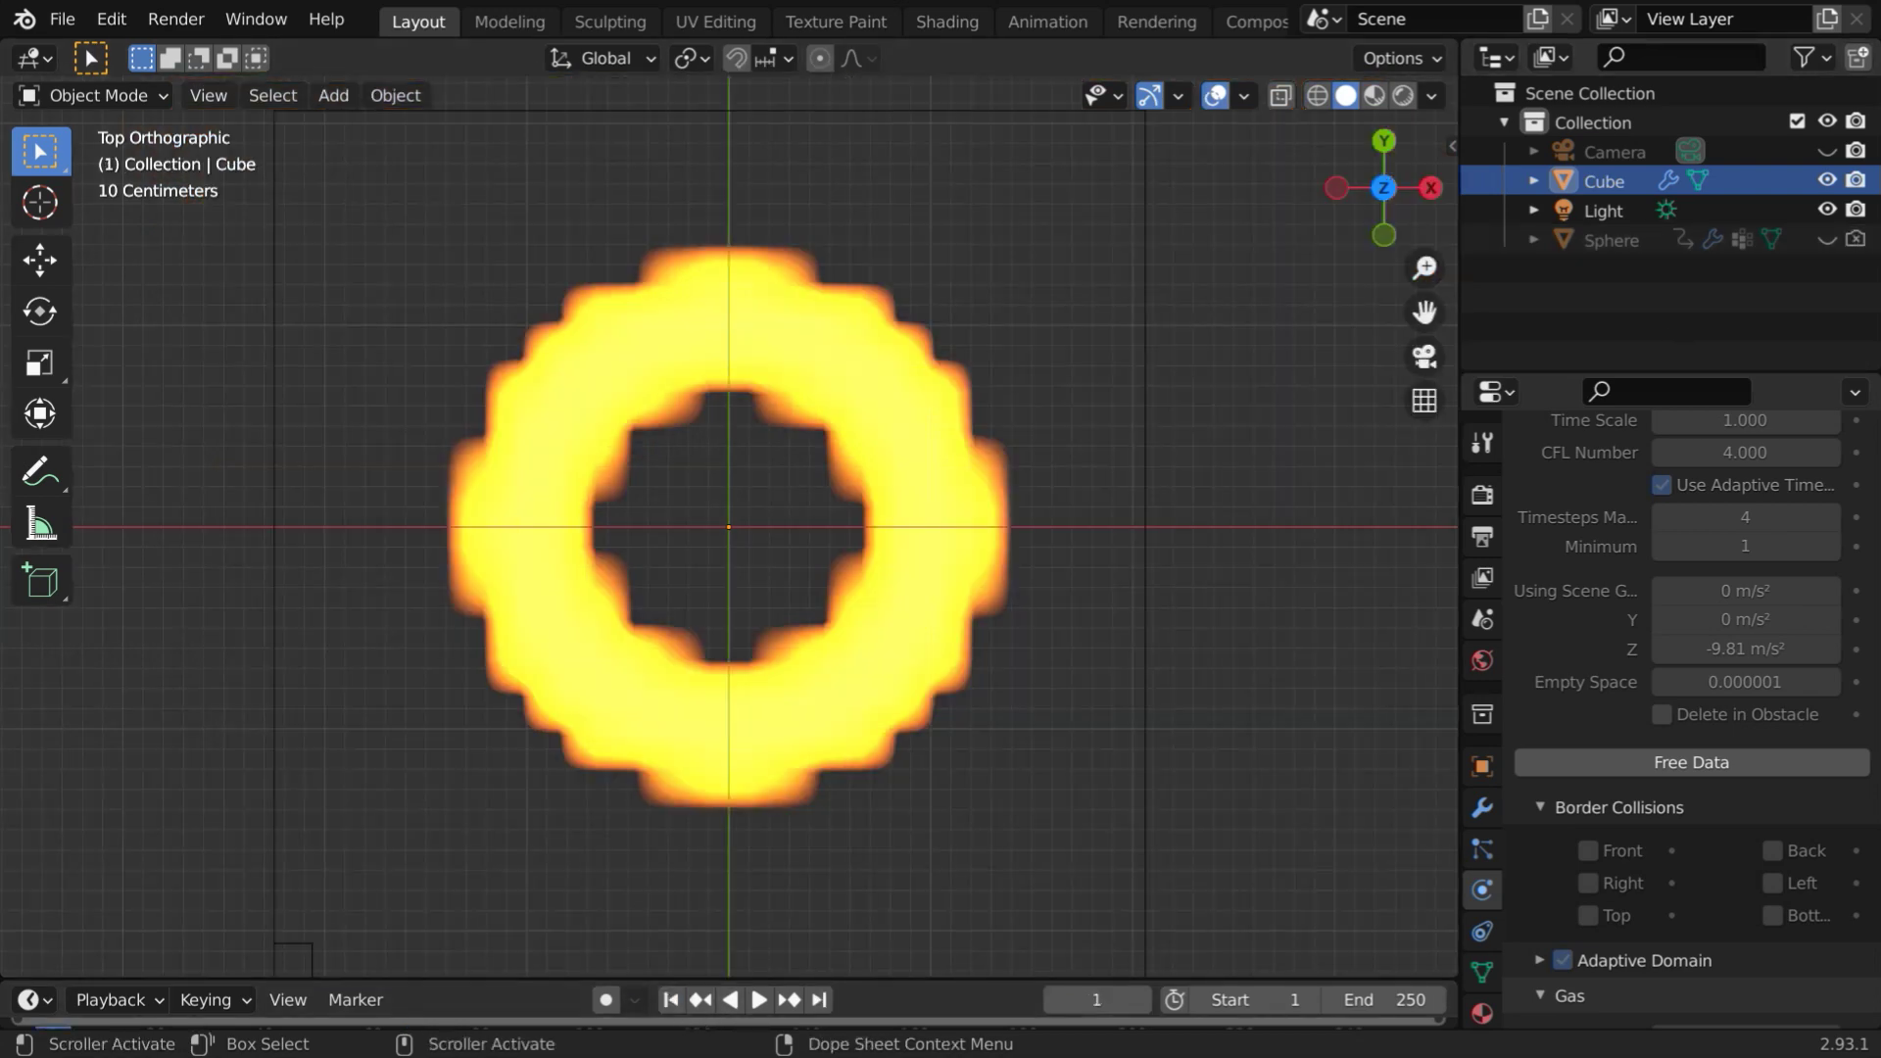
Play back the baked fire simulation from frame 1 and pause it at frame 94
left_click(759, 999)
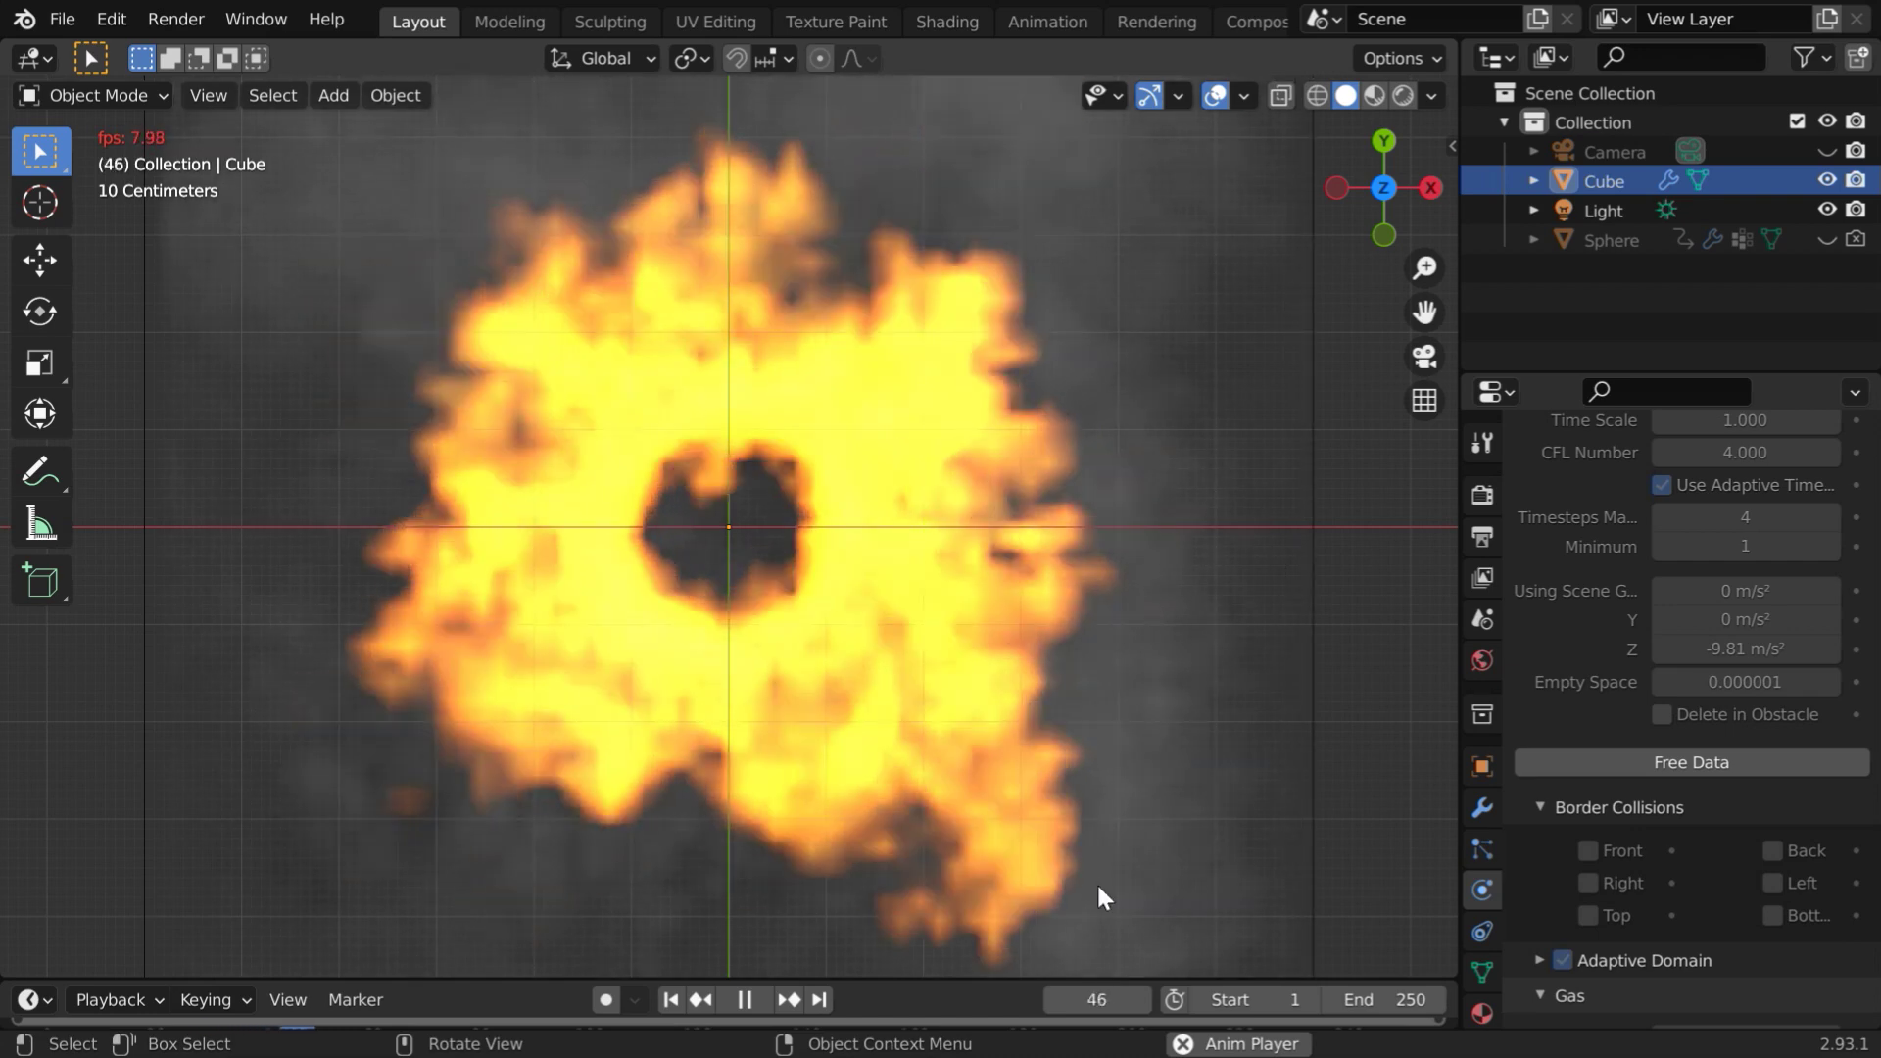
scroll(1095, 881, "down", 4)
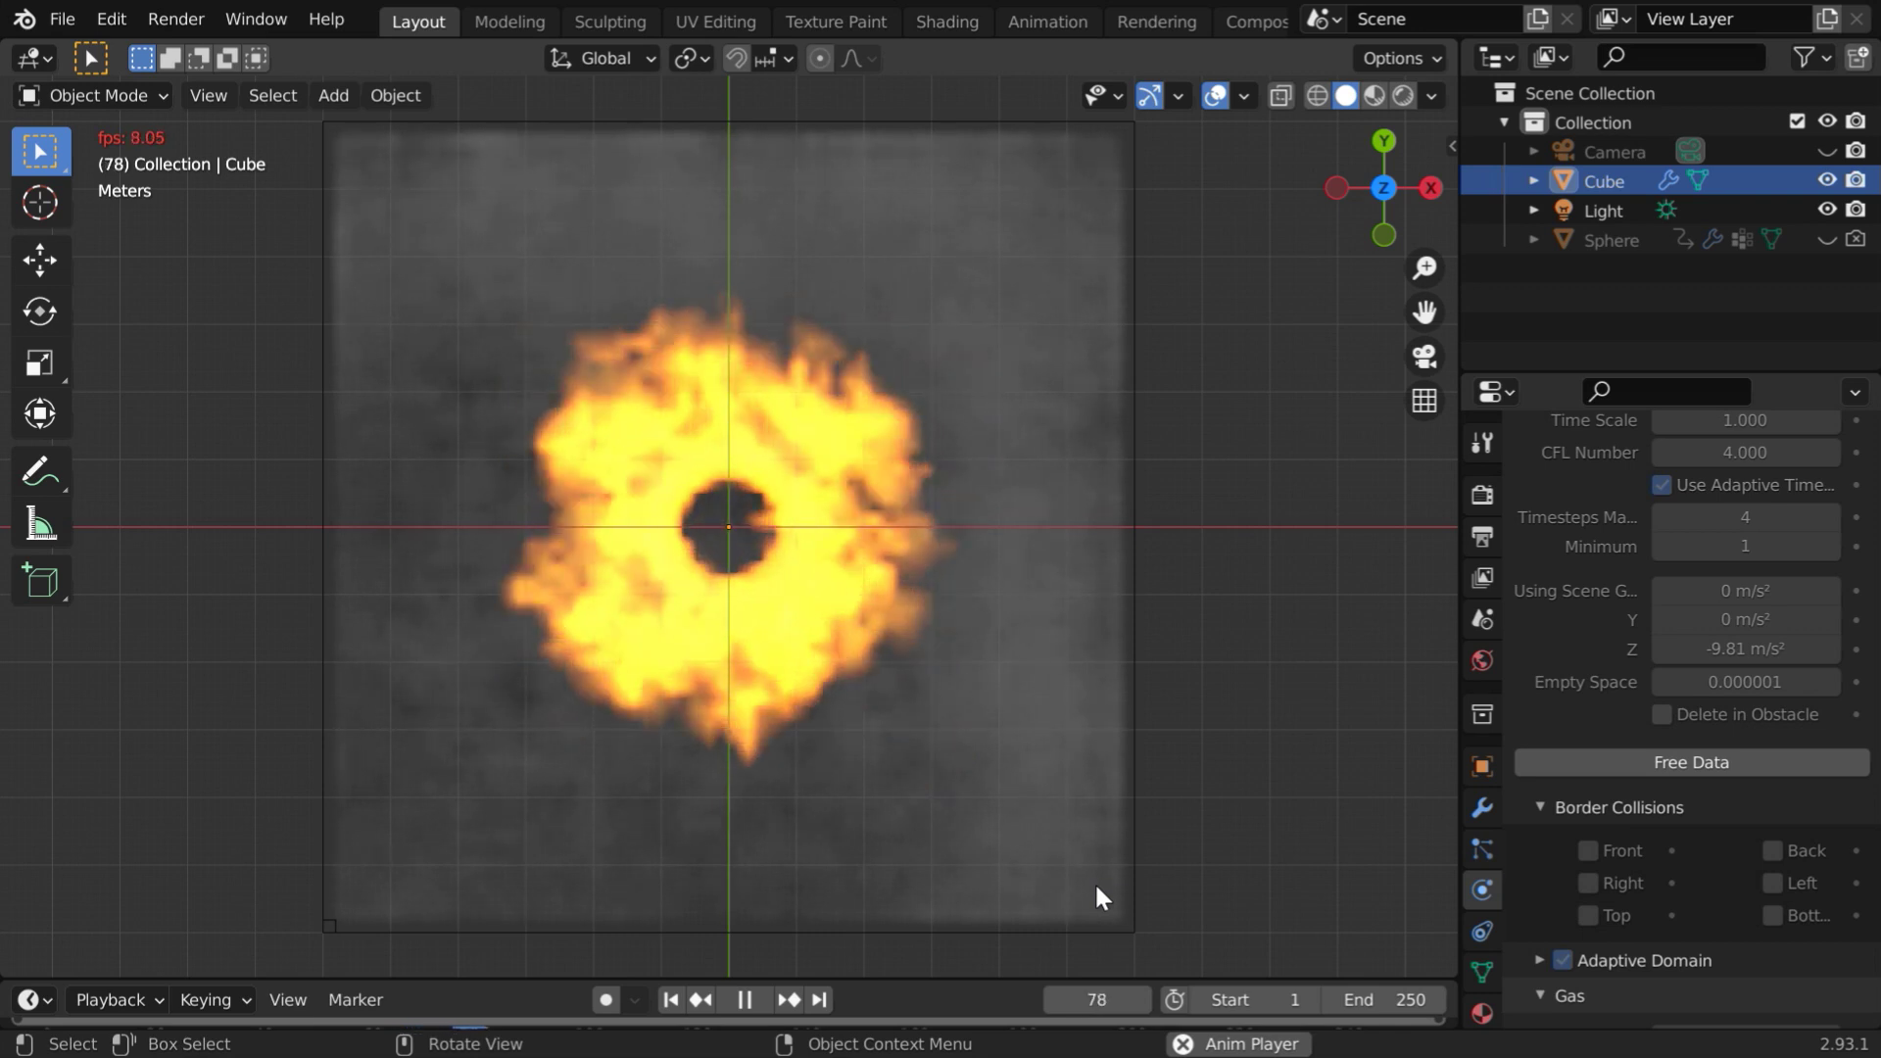
left_click(745, 1000)
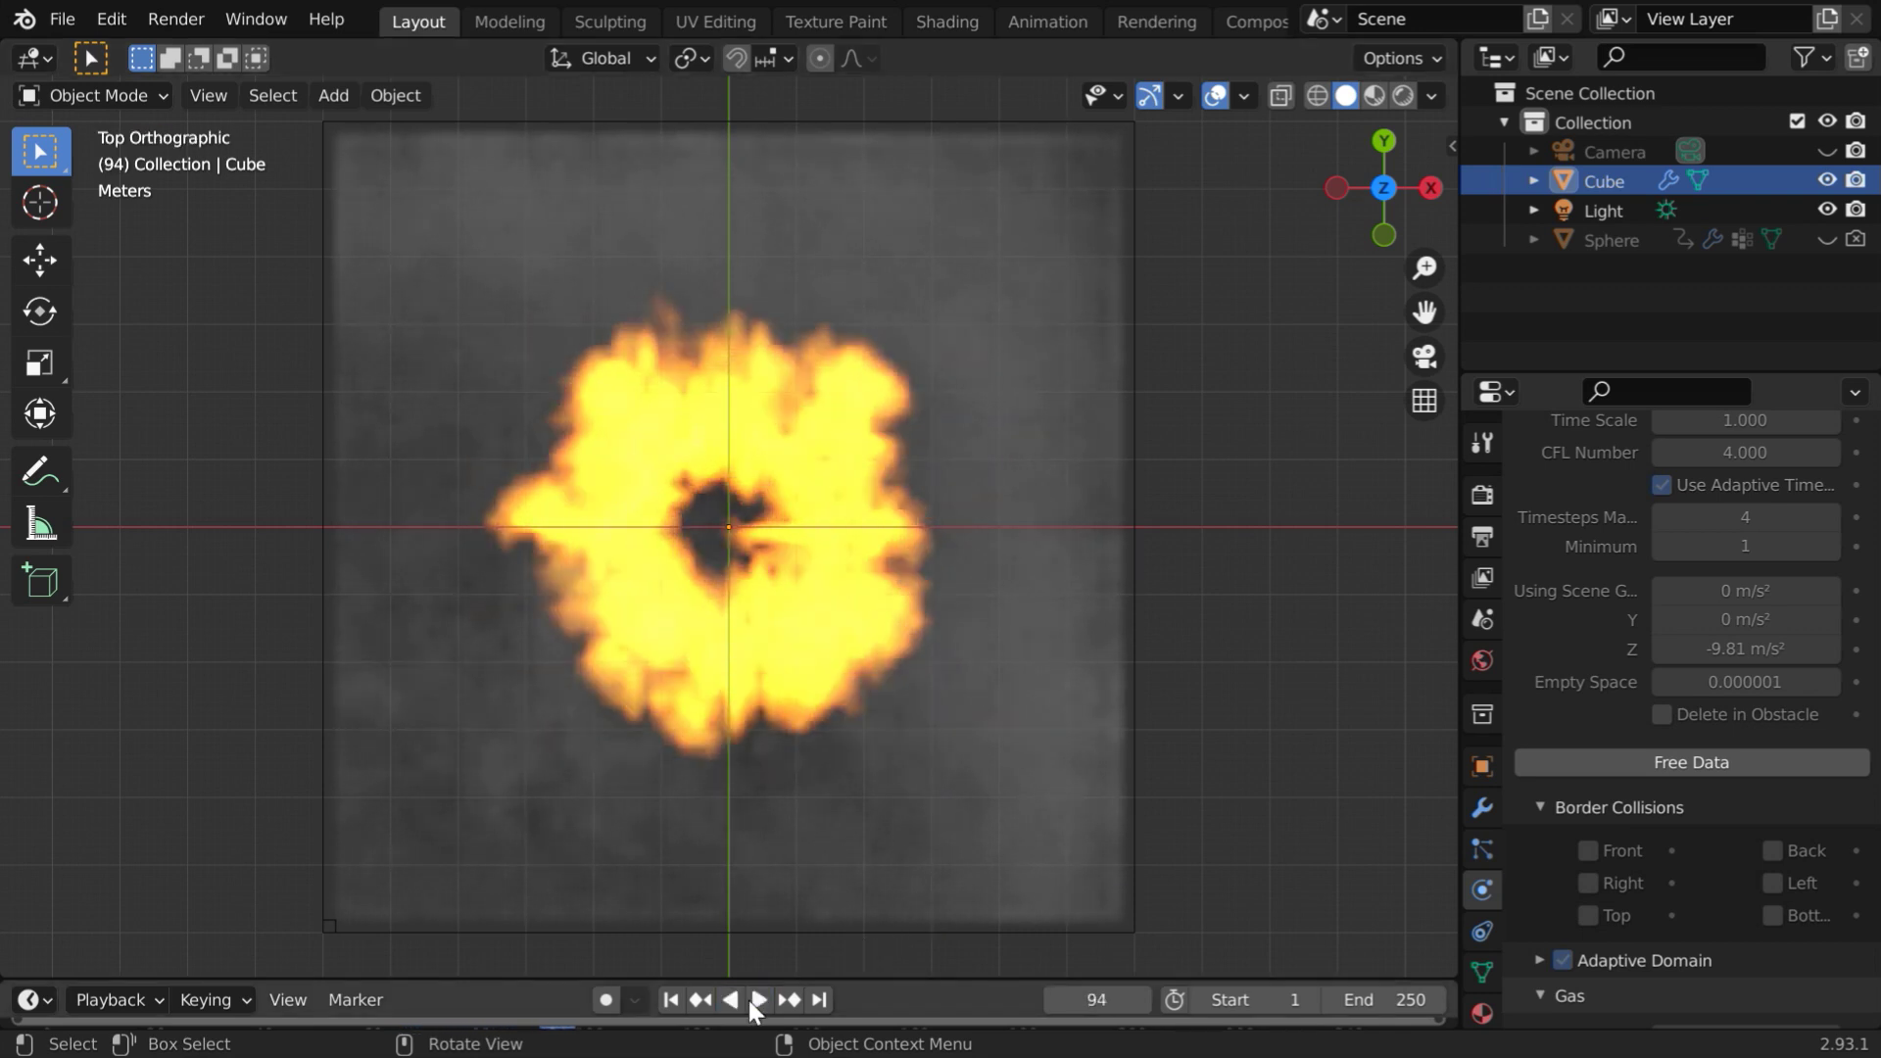
Switch the viewport to rendered shading and show the material settings of the cube domain
left_click(1403, 95)
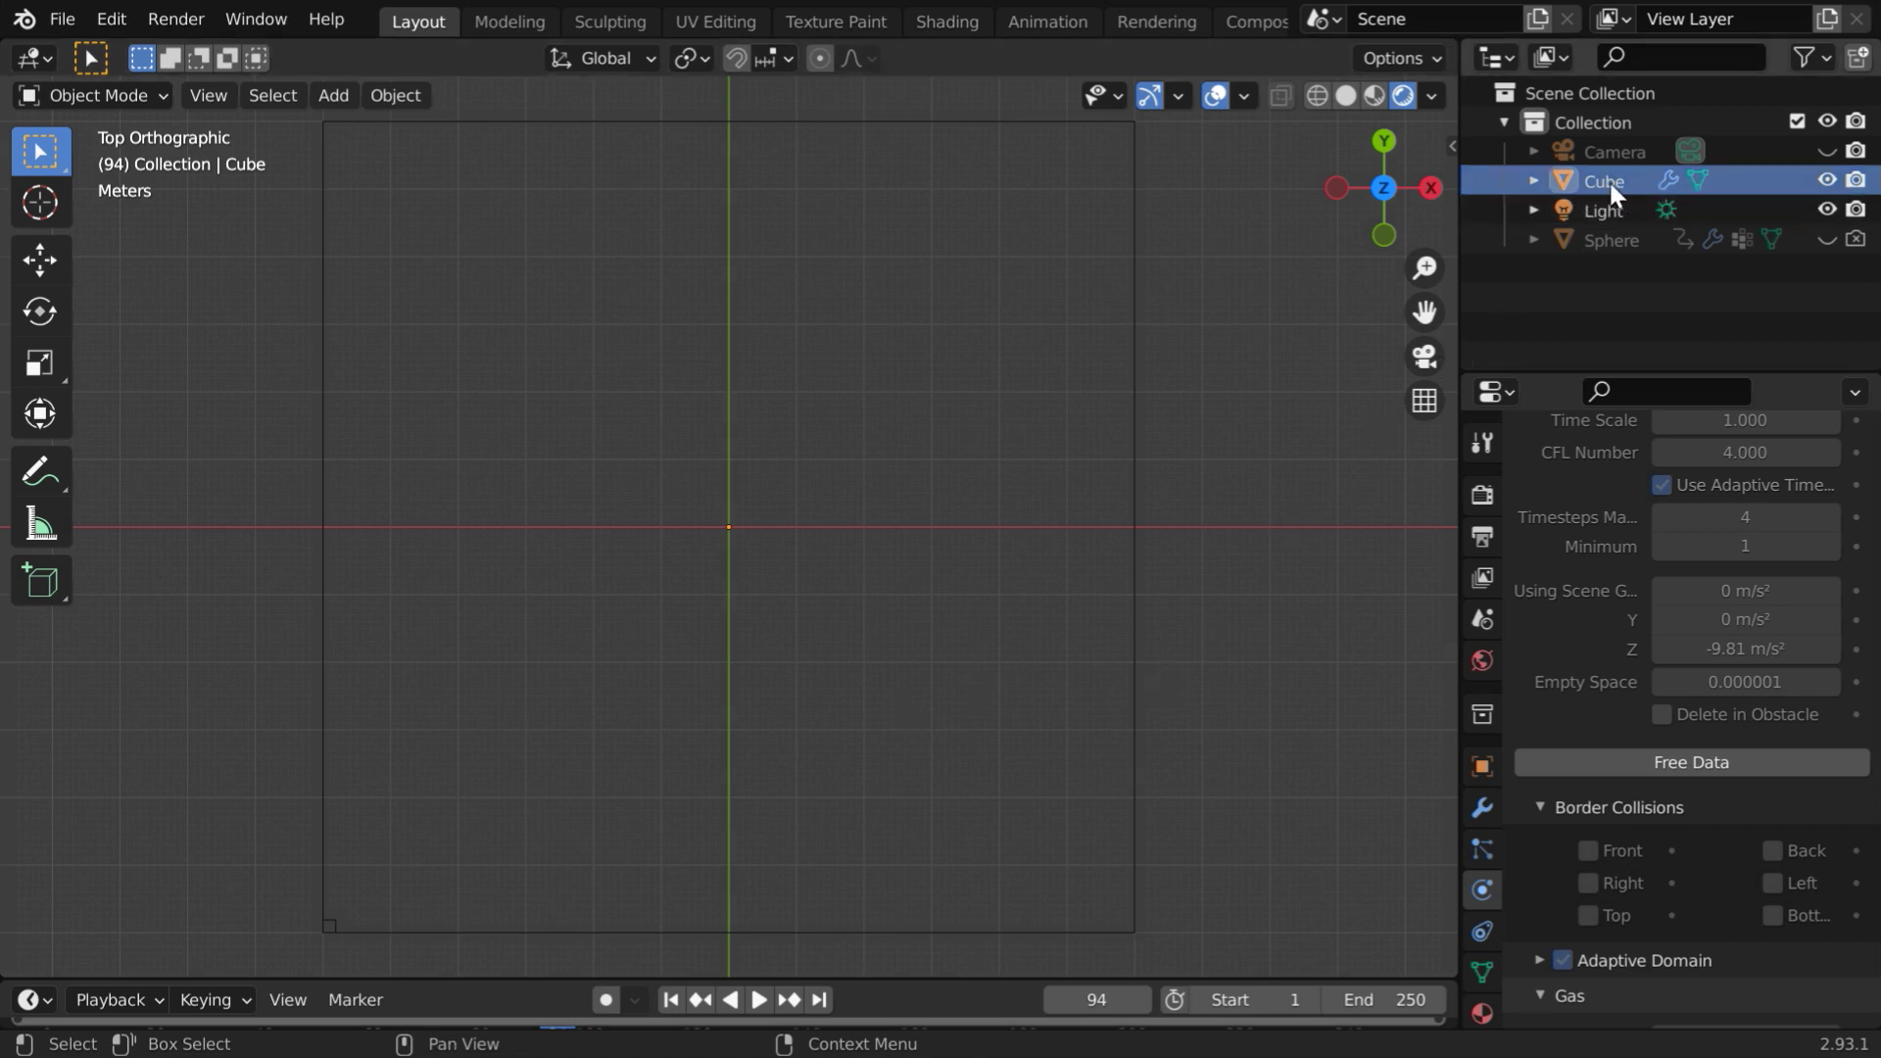
scroll(1489, 985, "down", 1)
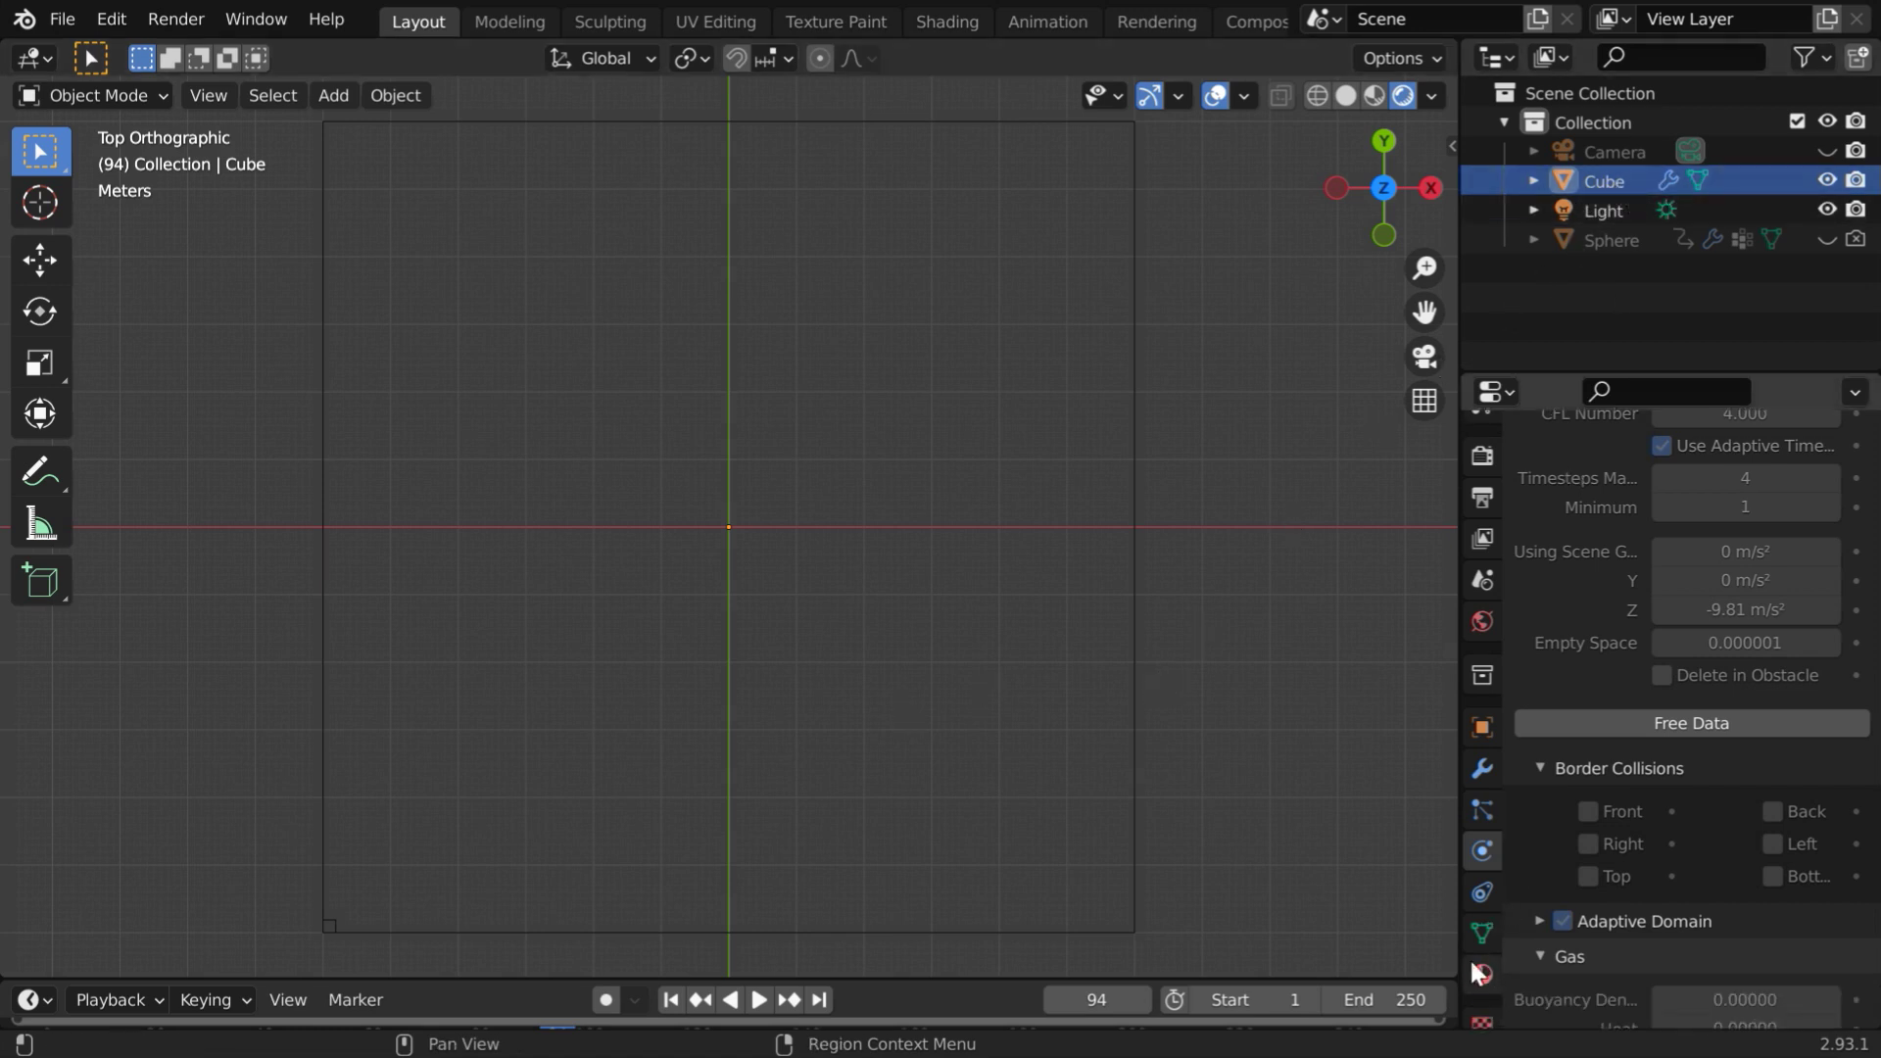
left_click(1480, 974)
scroll(1722, 796, "up", 8)
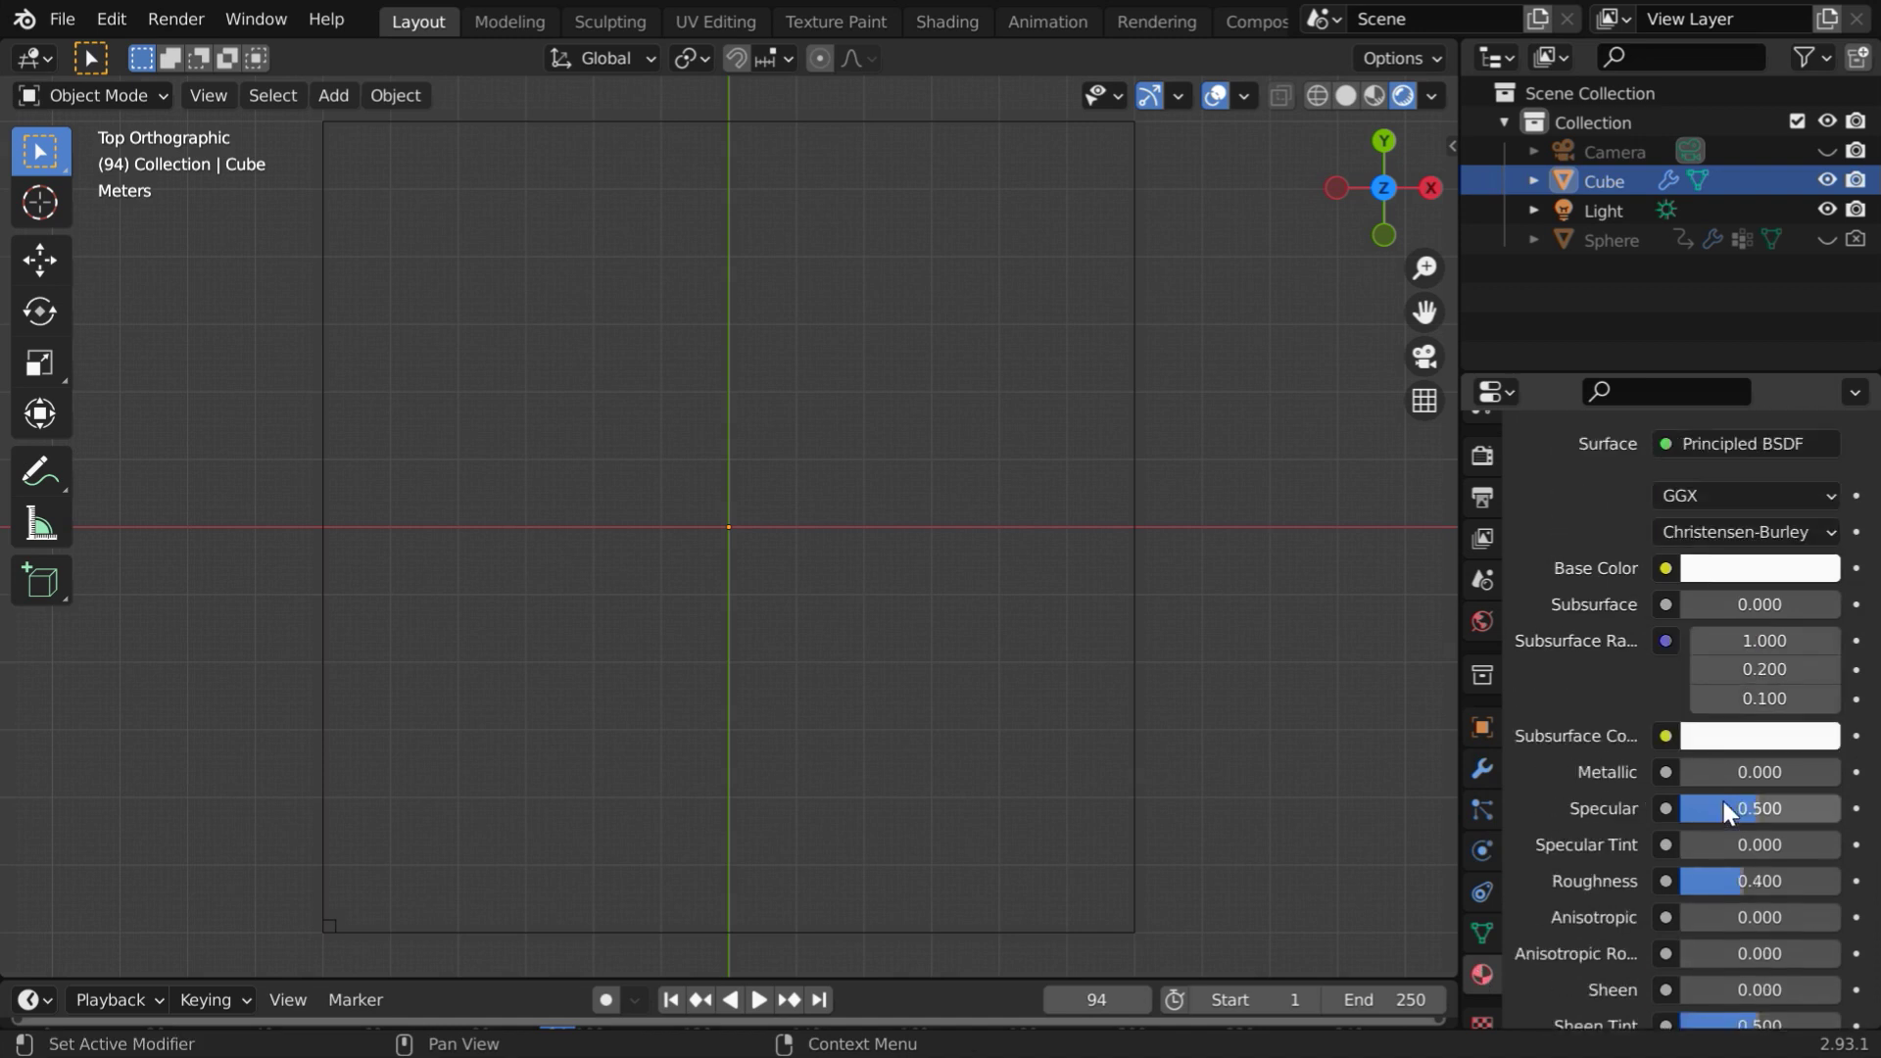
scroll(1718, 805, "up", 5)
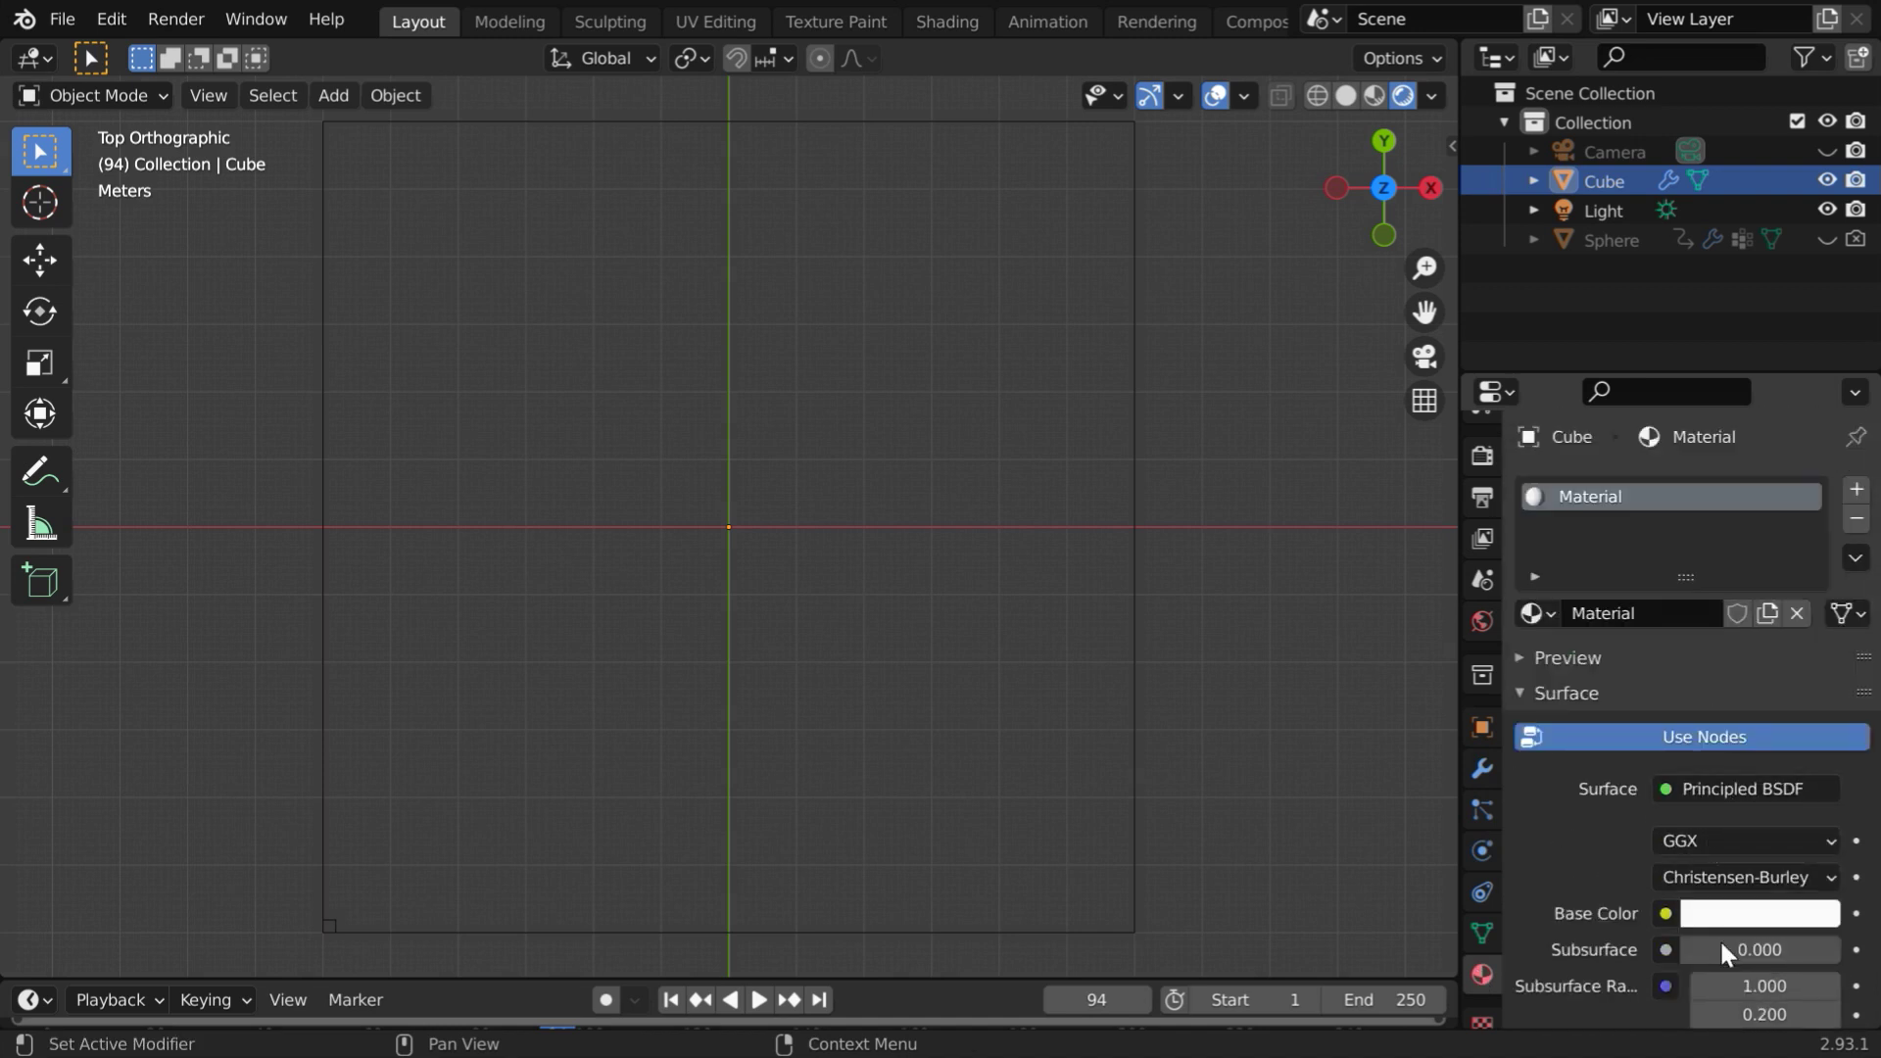
Split the 3D viewport vertically into two areas, with the divider slightly past the middle
right_click(417, 977)
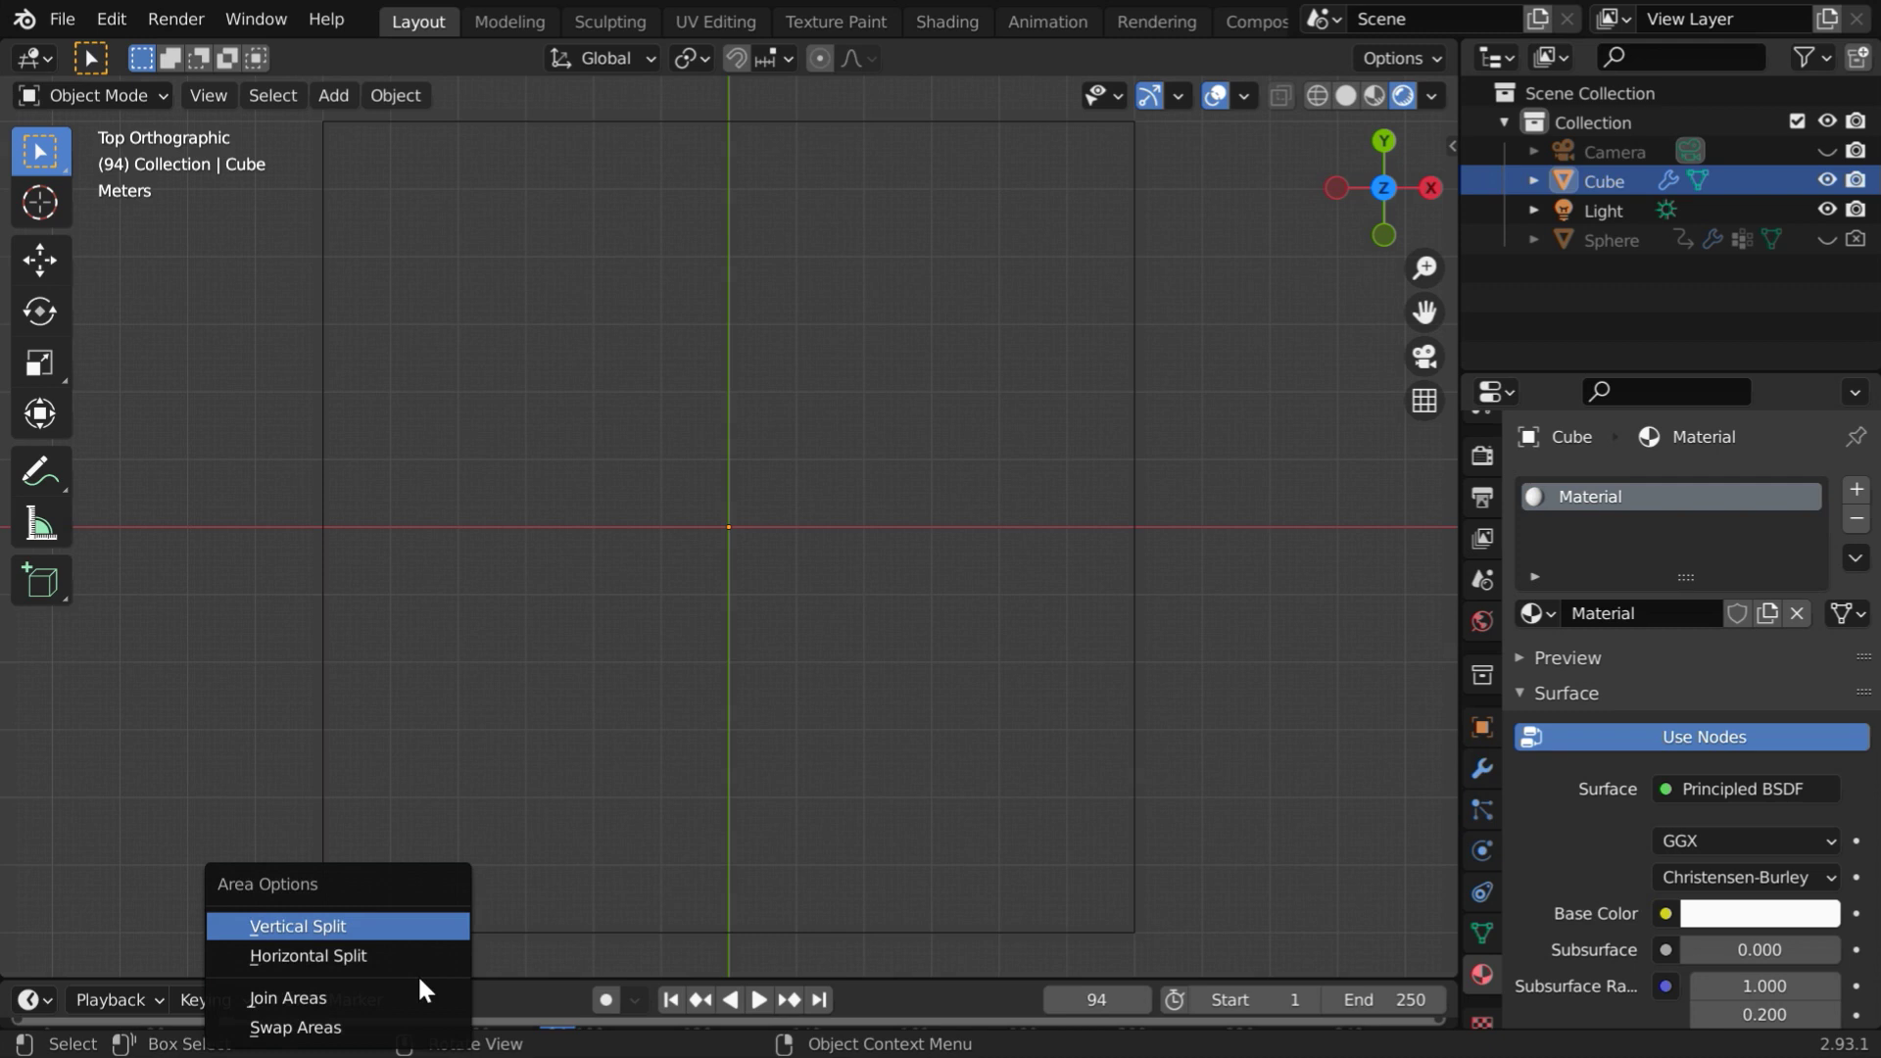
left_click(402, 926)
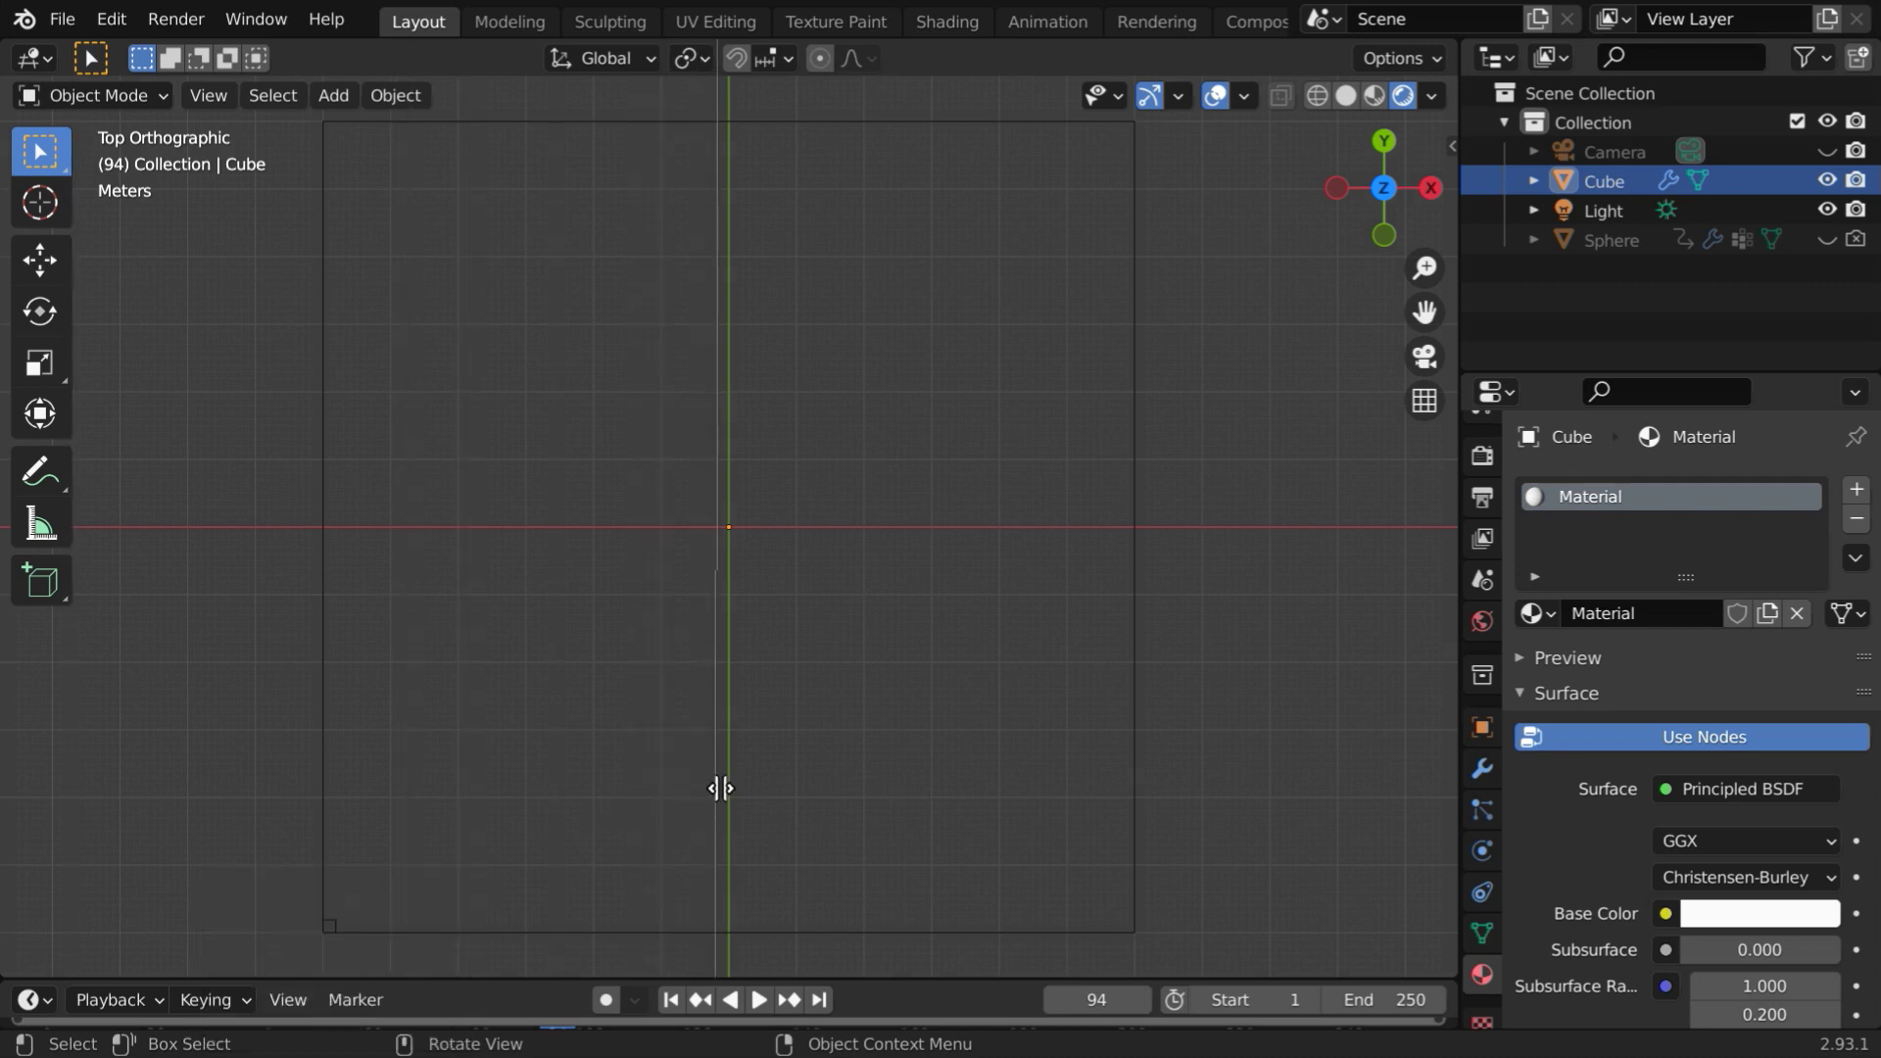
left_click(719, 788)
left_click_drag(719, 788, 843, 786)
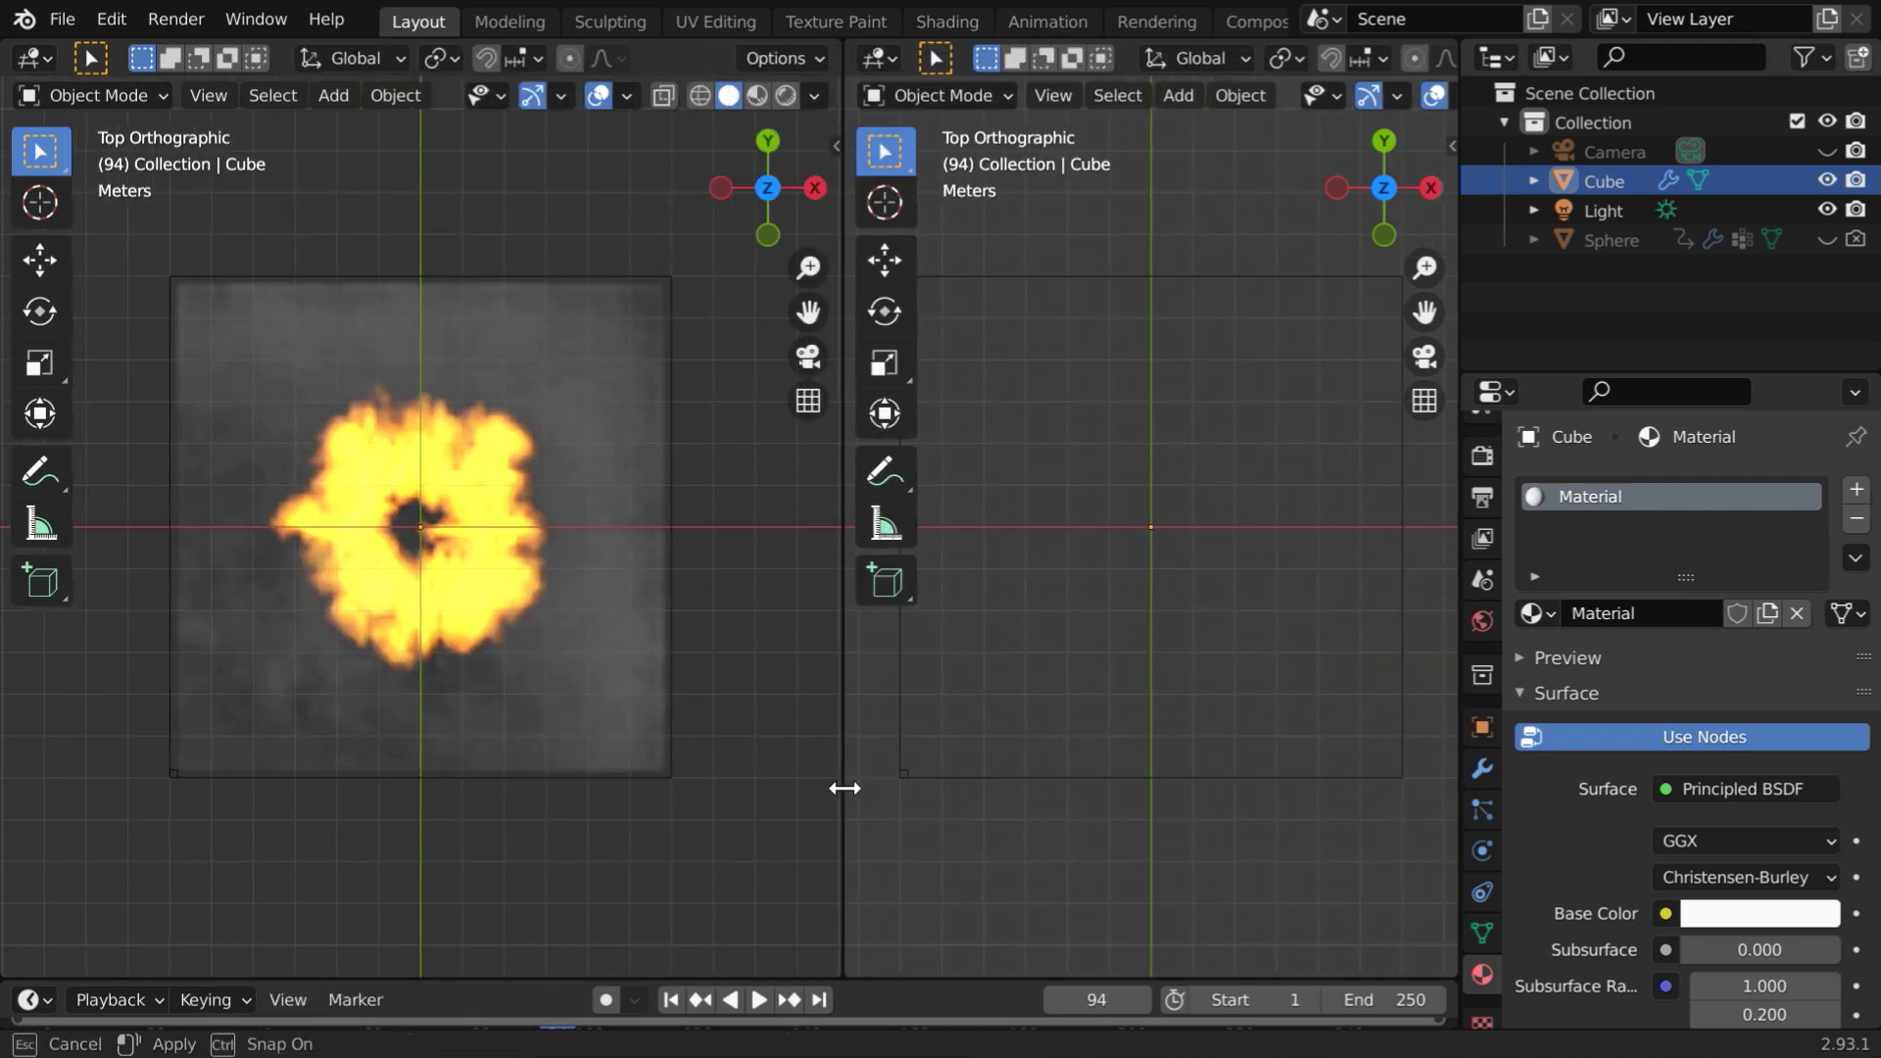
Turn the first of the two split areas into a Shader Editor and collapse its sidebar
left_click(40, 61)
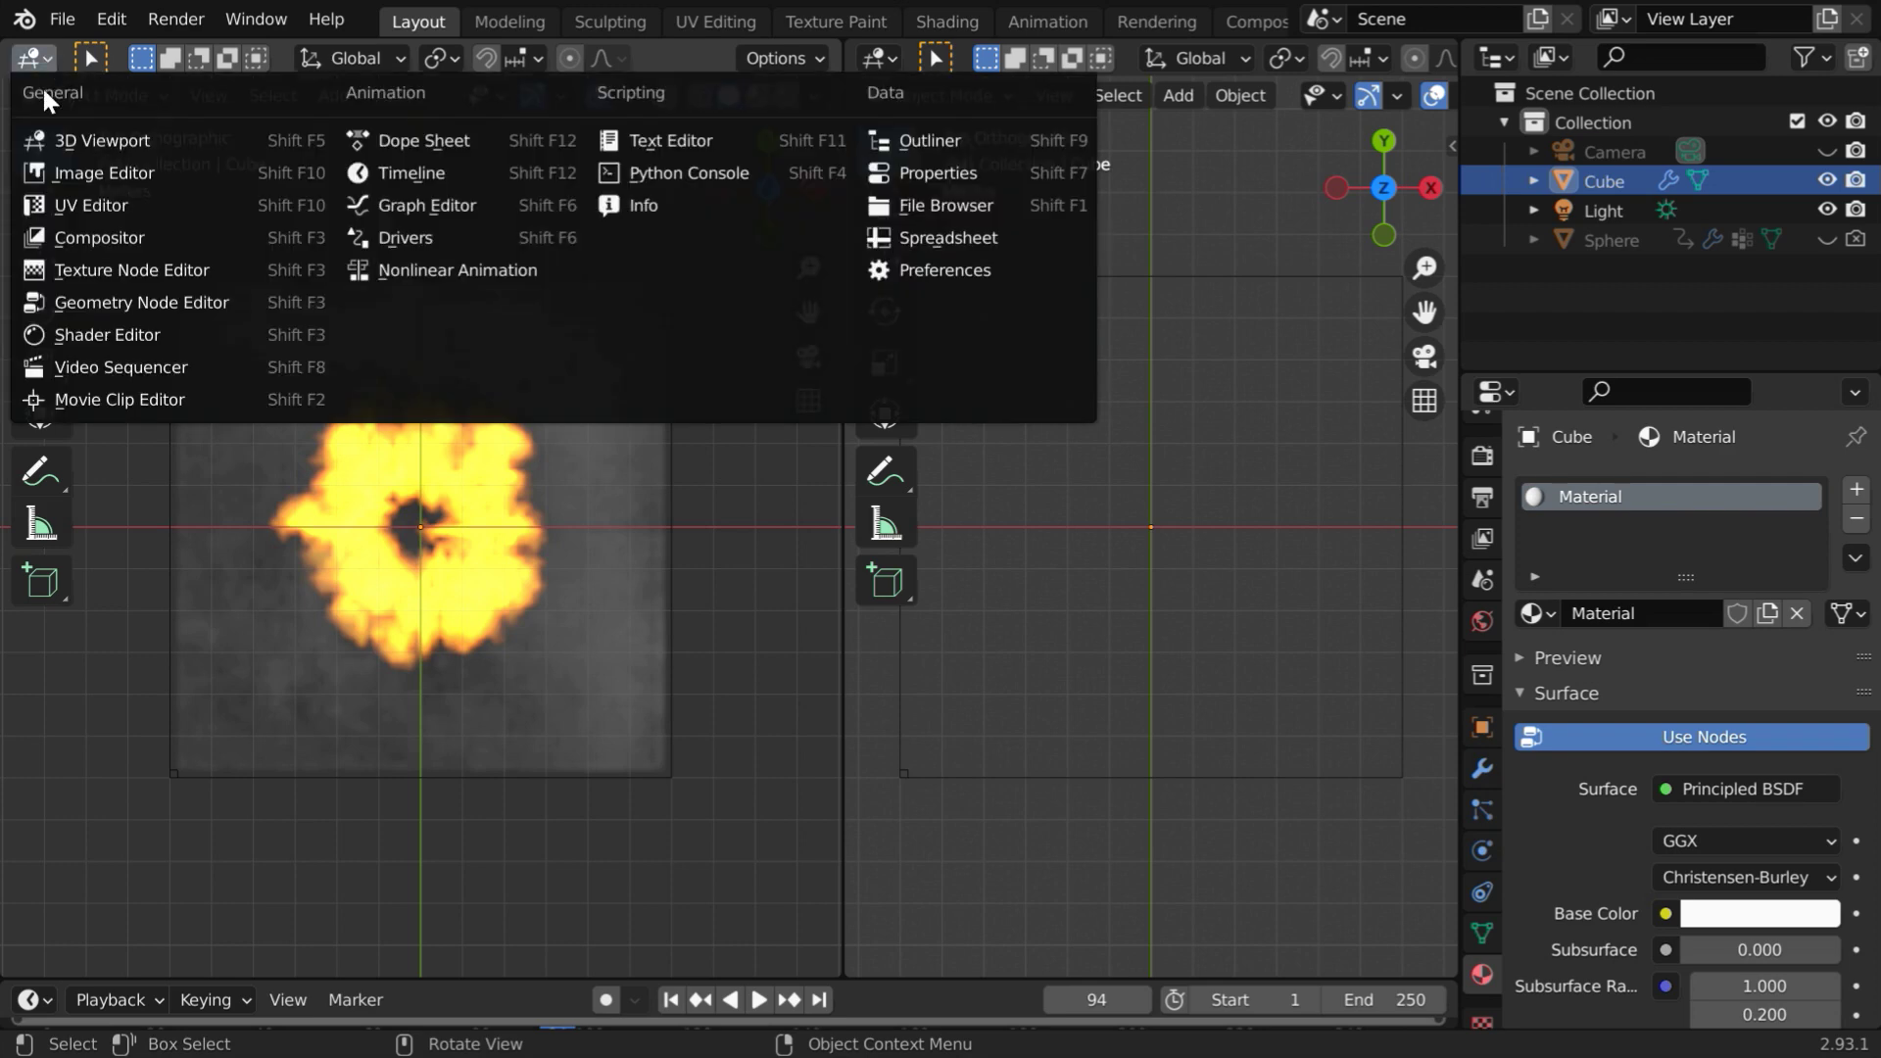
left_click(107, 333)
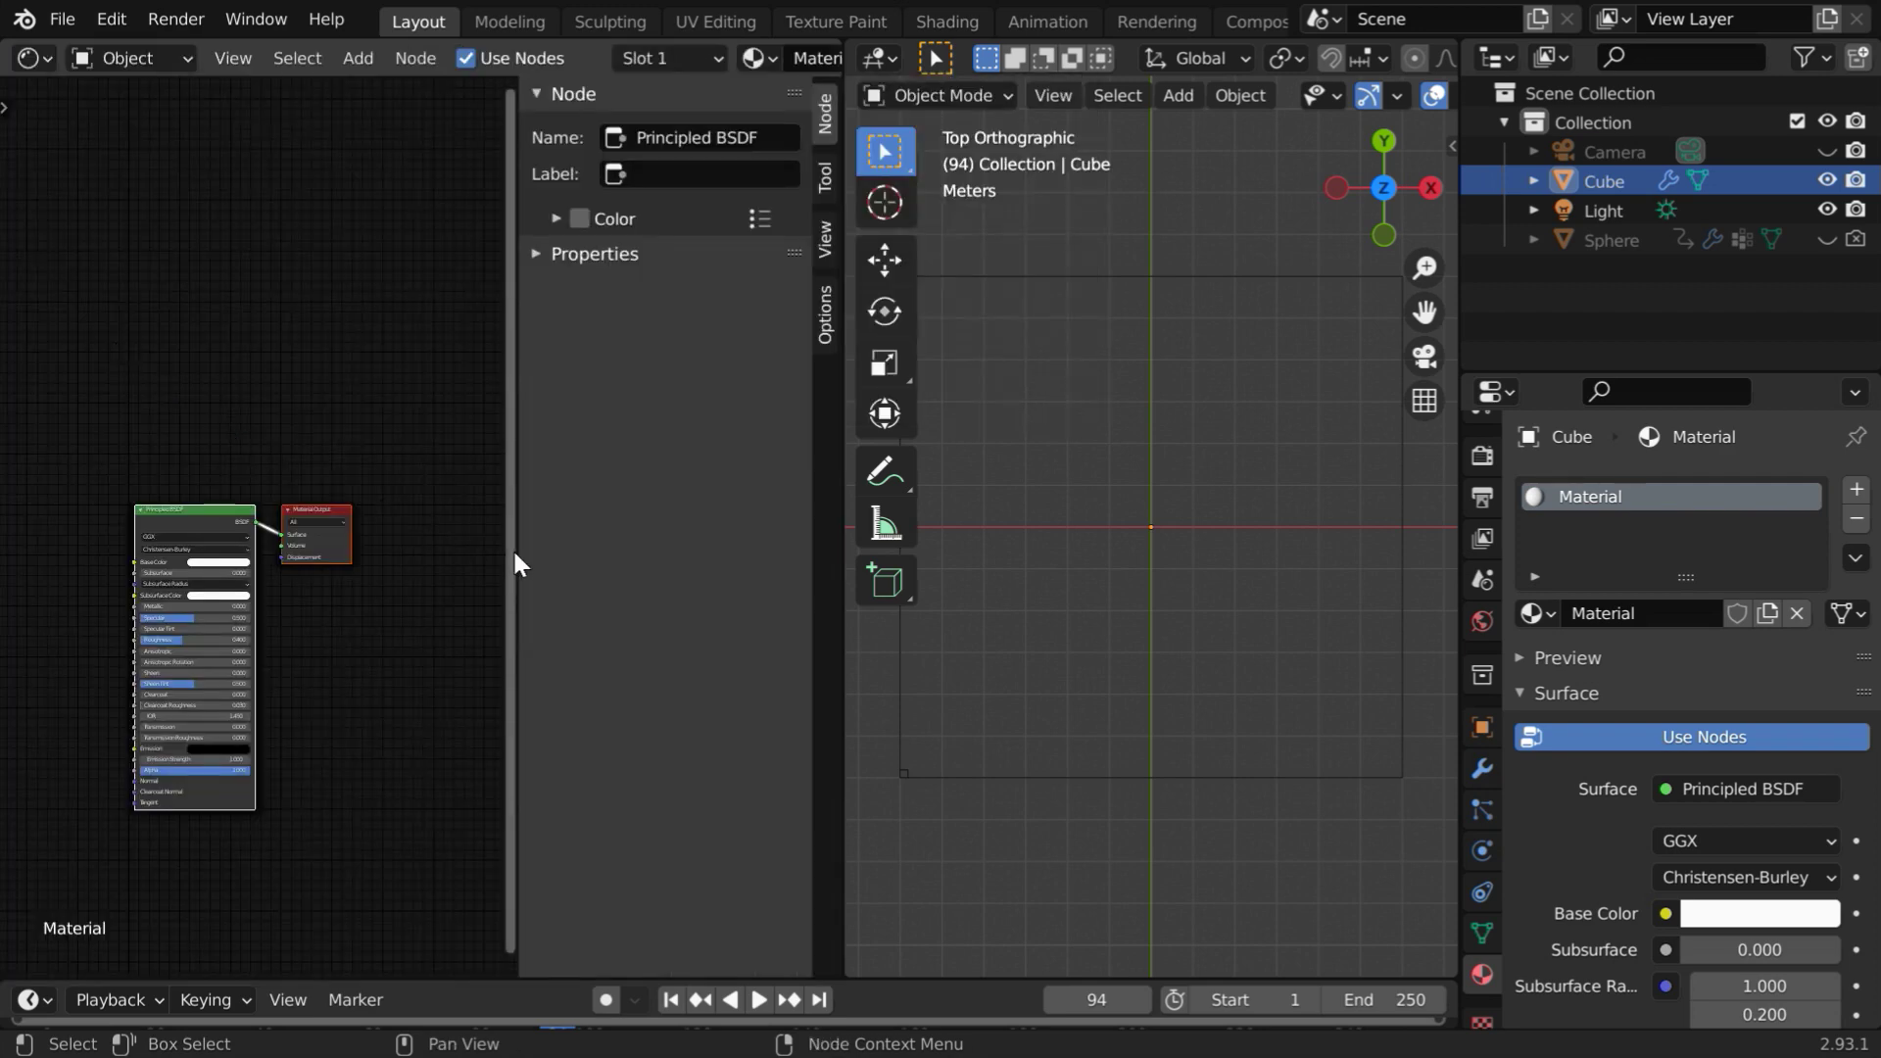
left_click_drag(516, 554, 924, 579)
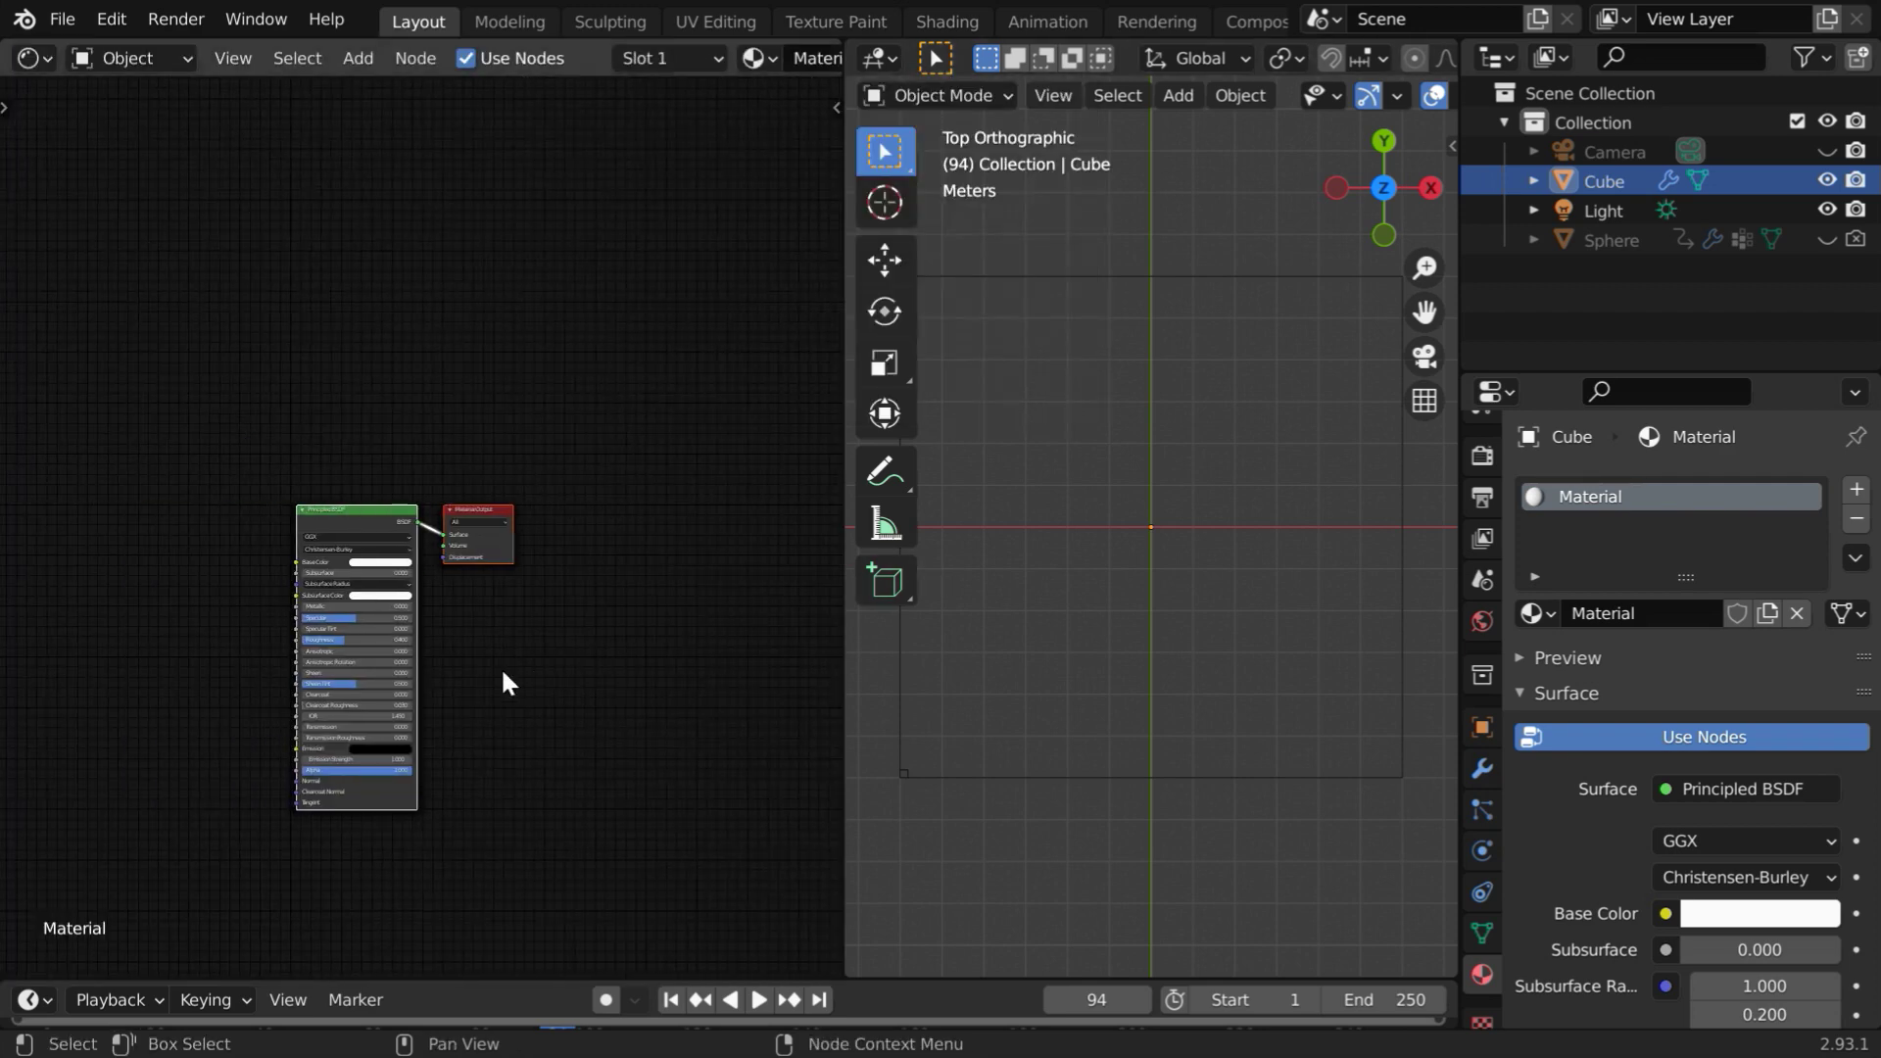
Delete the Principled BSDF node from the cube's material
scroll(474, 667, "up", 4)
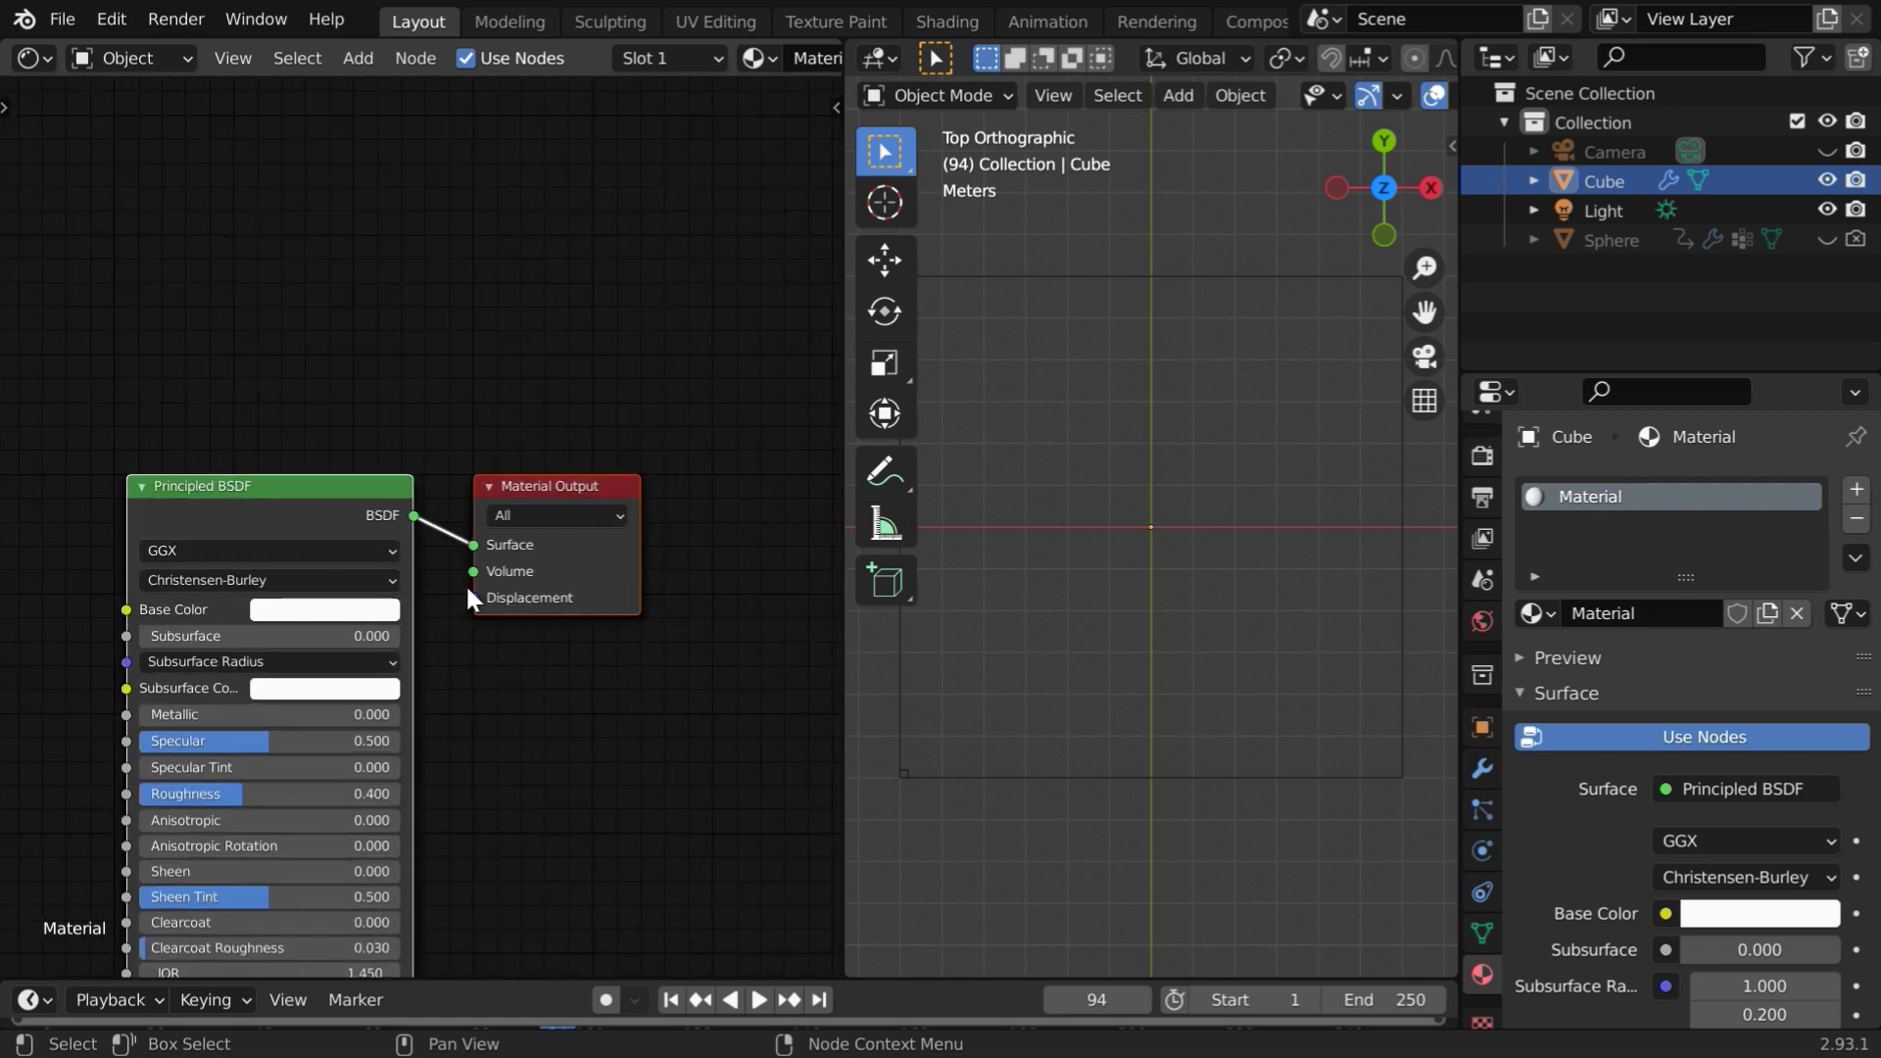
middle_click_drag(489, 701, 599, 468)
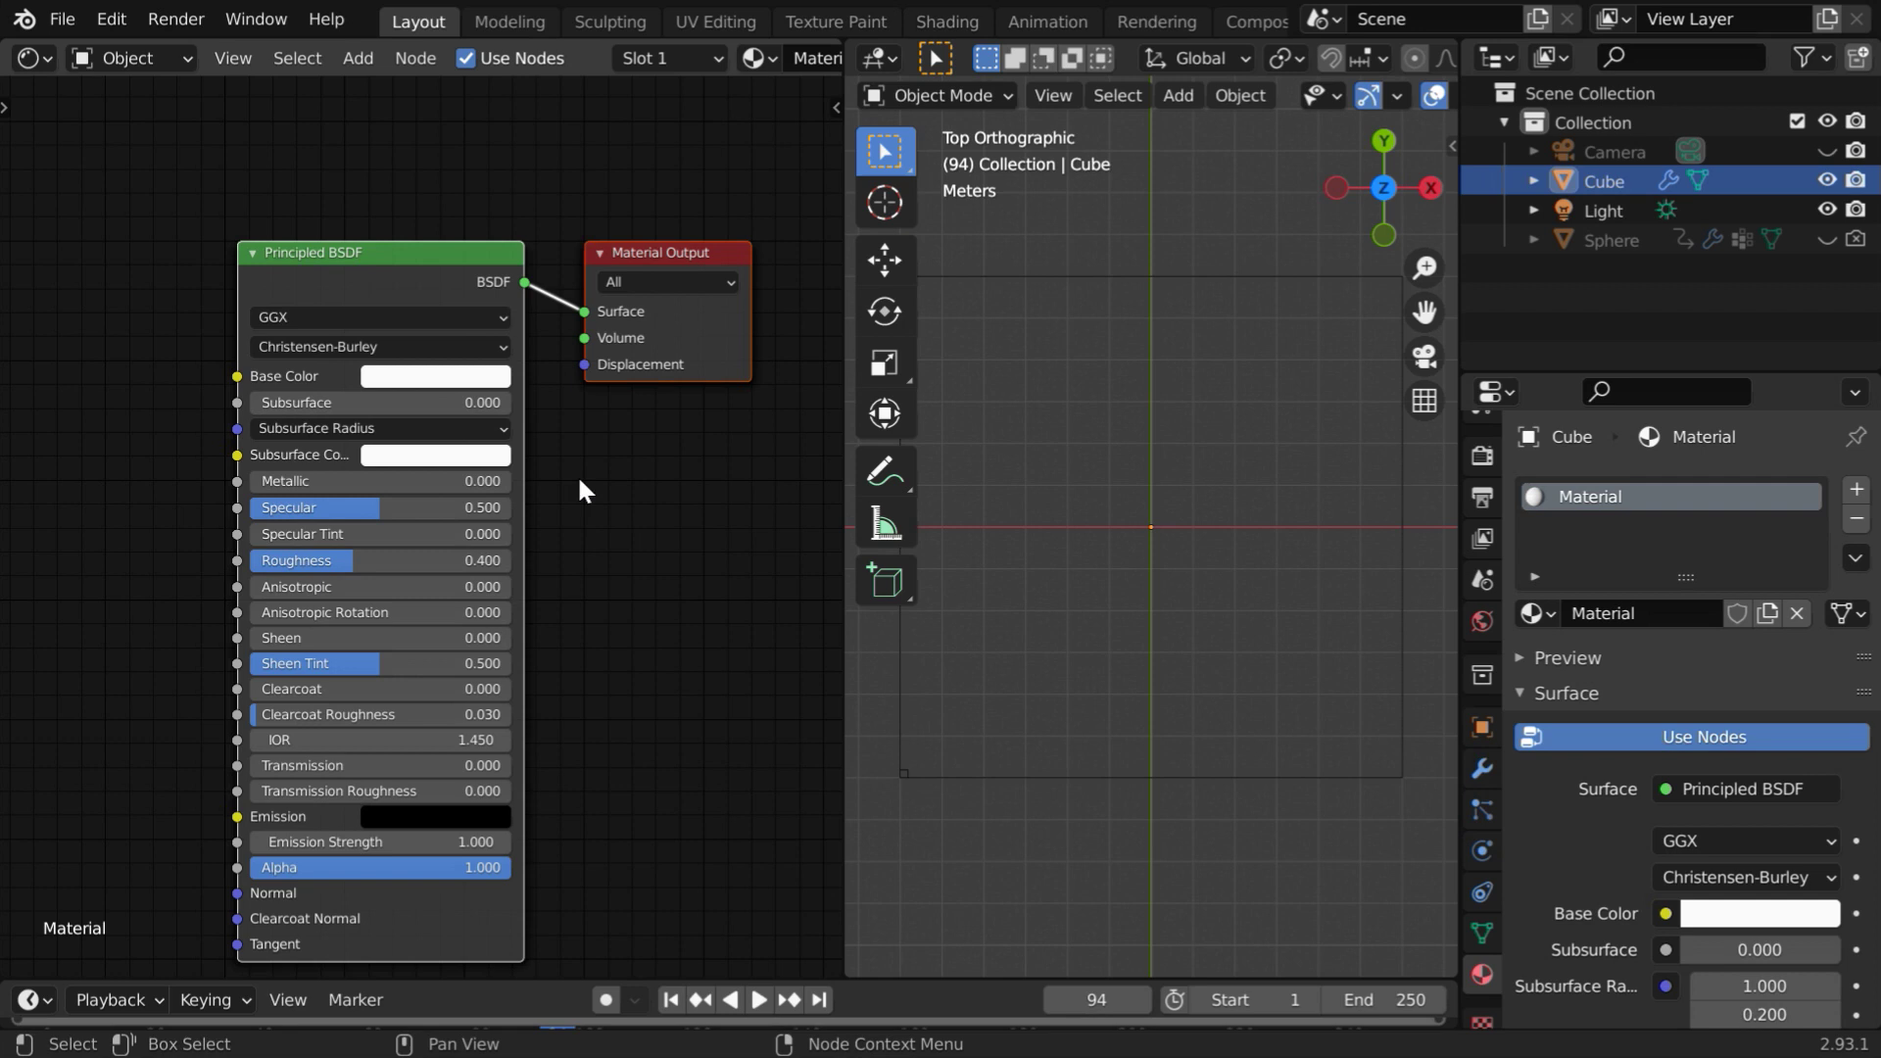
left_click(402, 249)
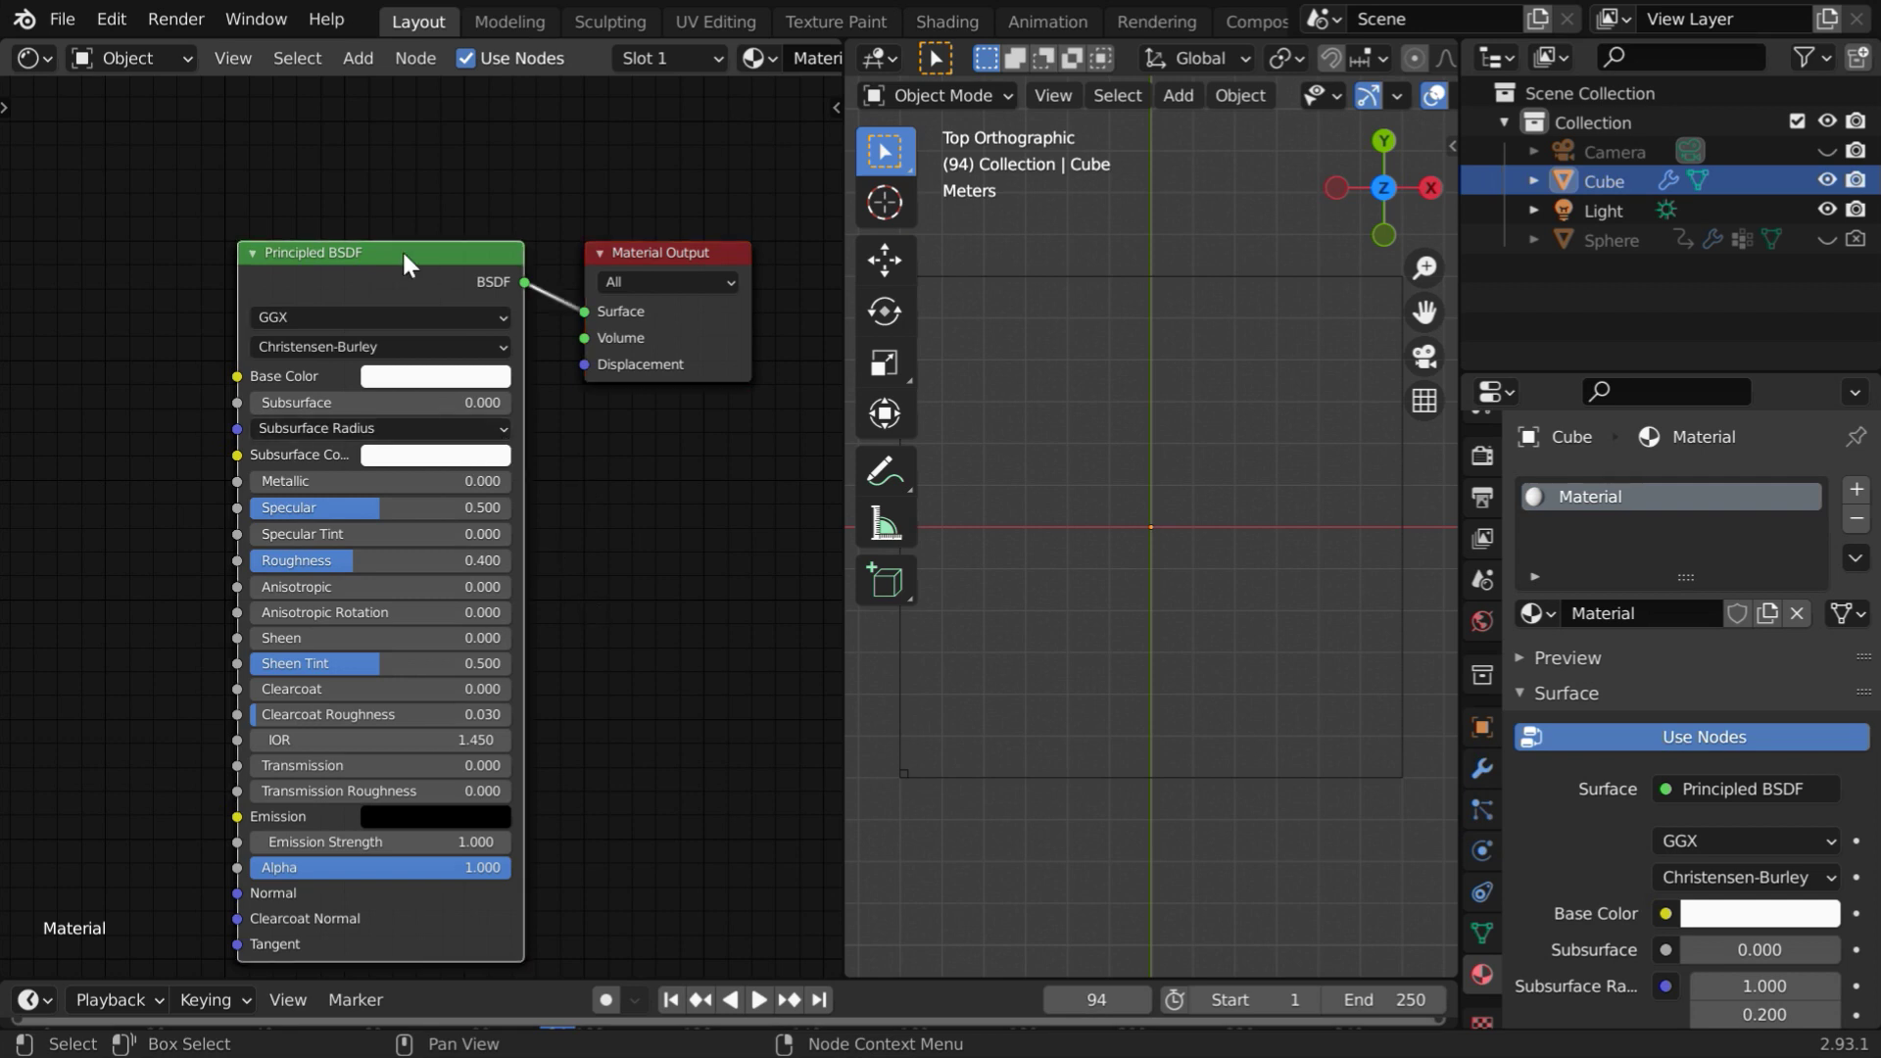
key("x")
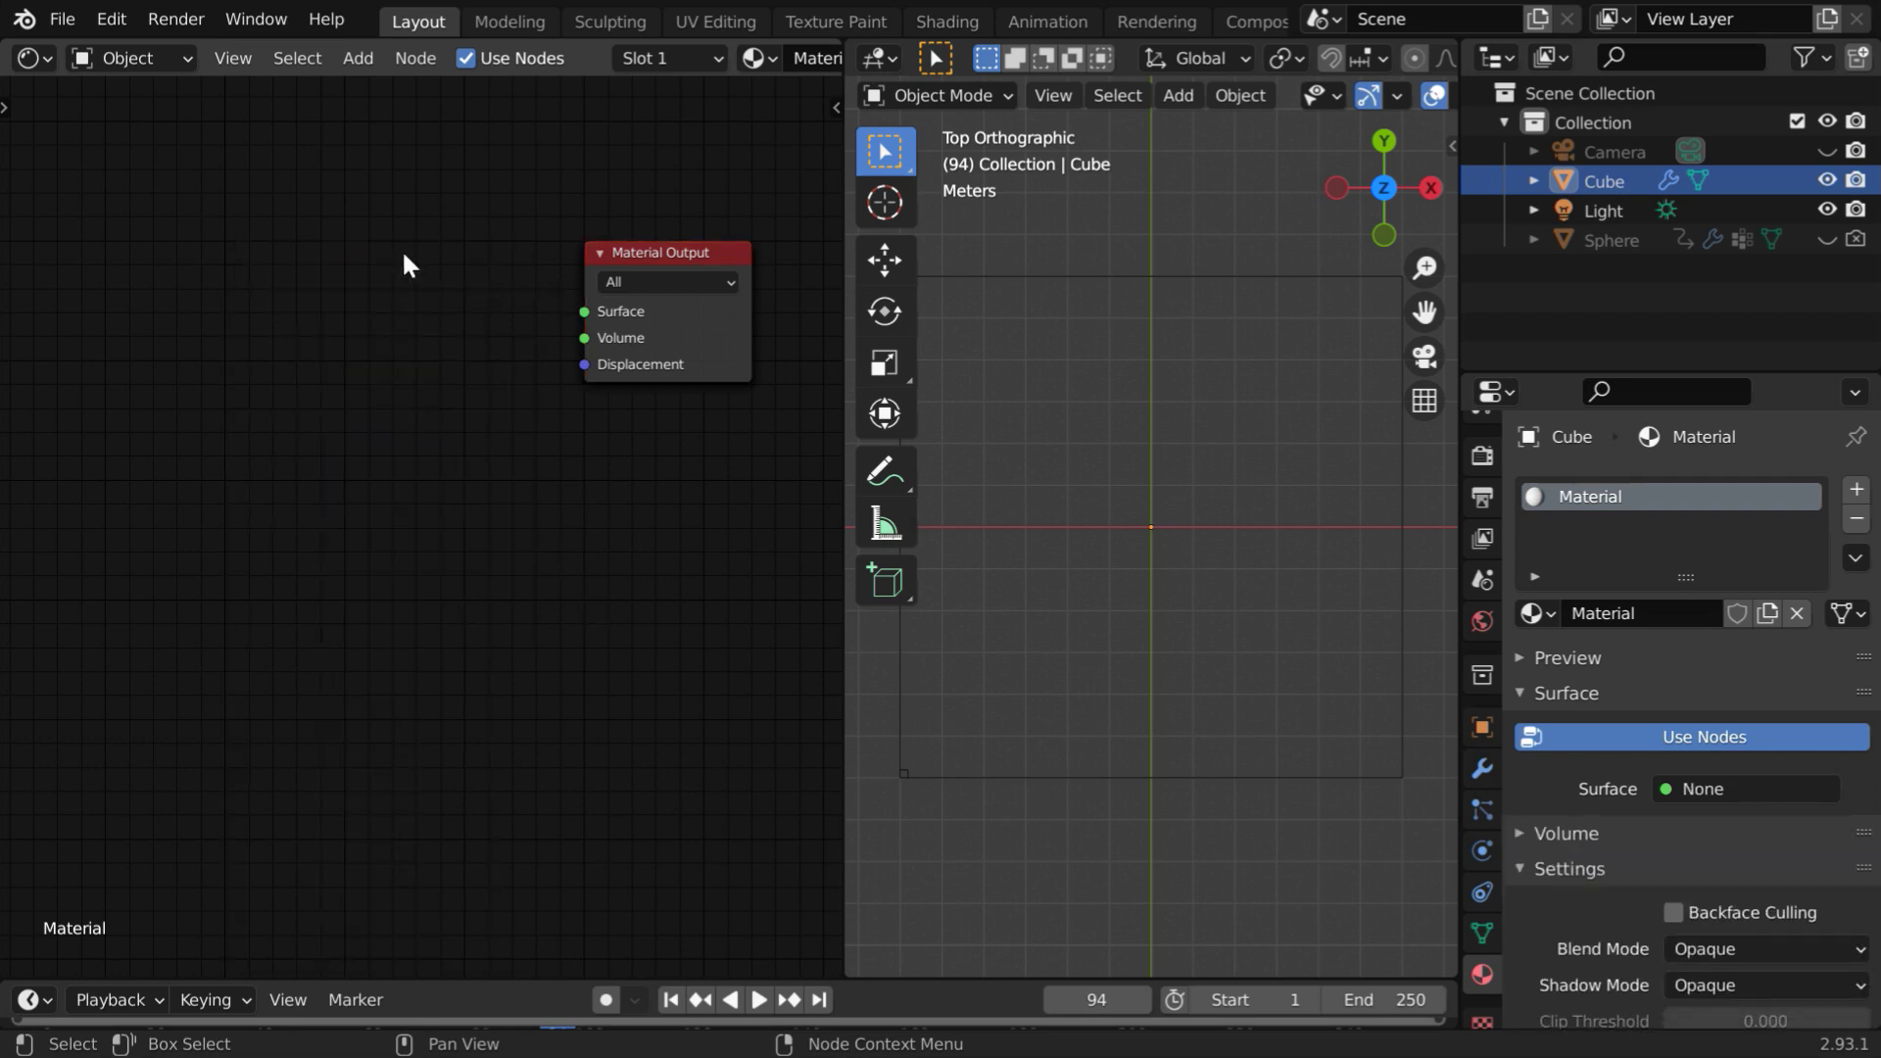
Add a Principled Volume shader and connect its Volume output to the Material Output's Volume input
left_click(359, 59)
mouse_move(402, 194)
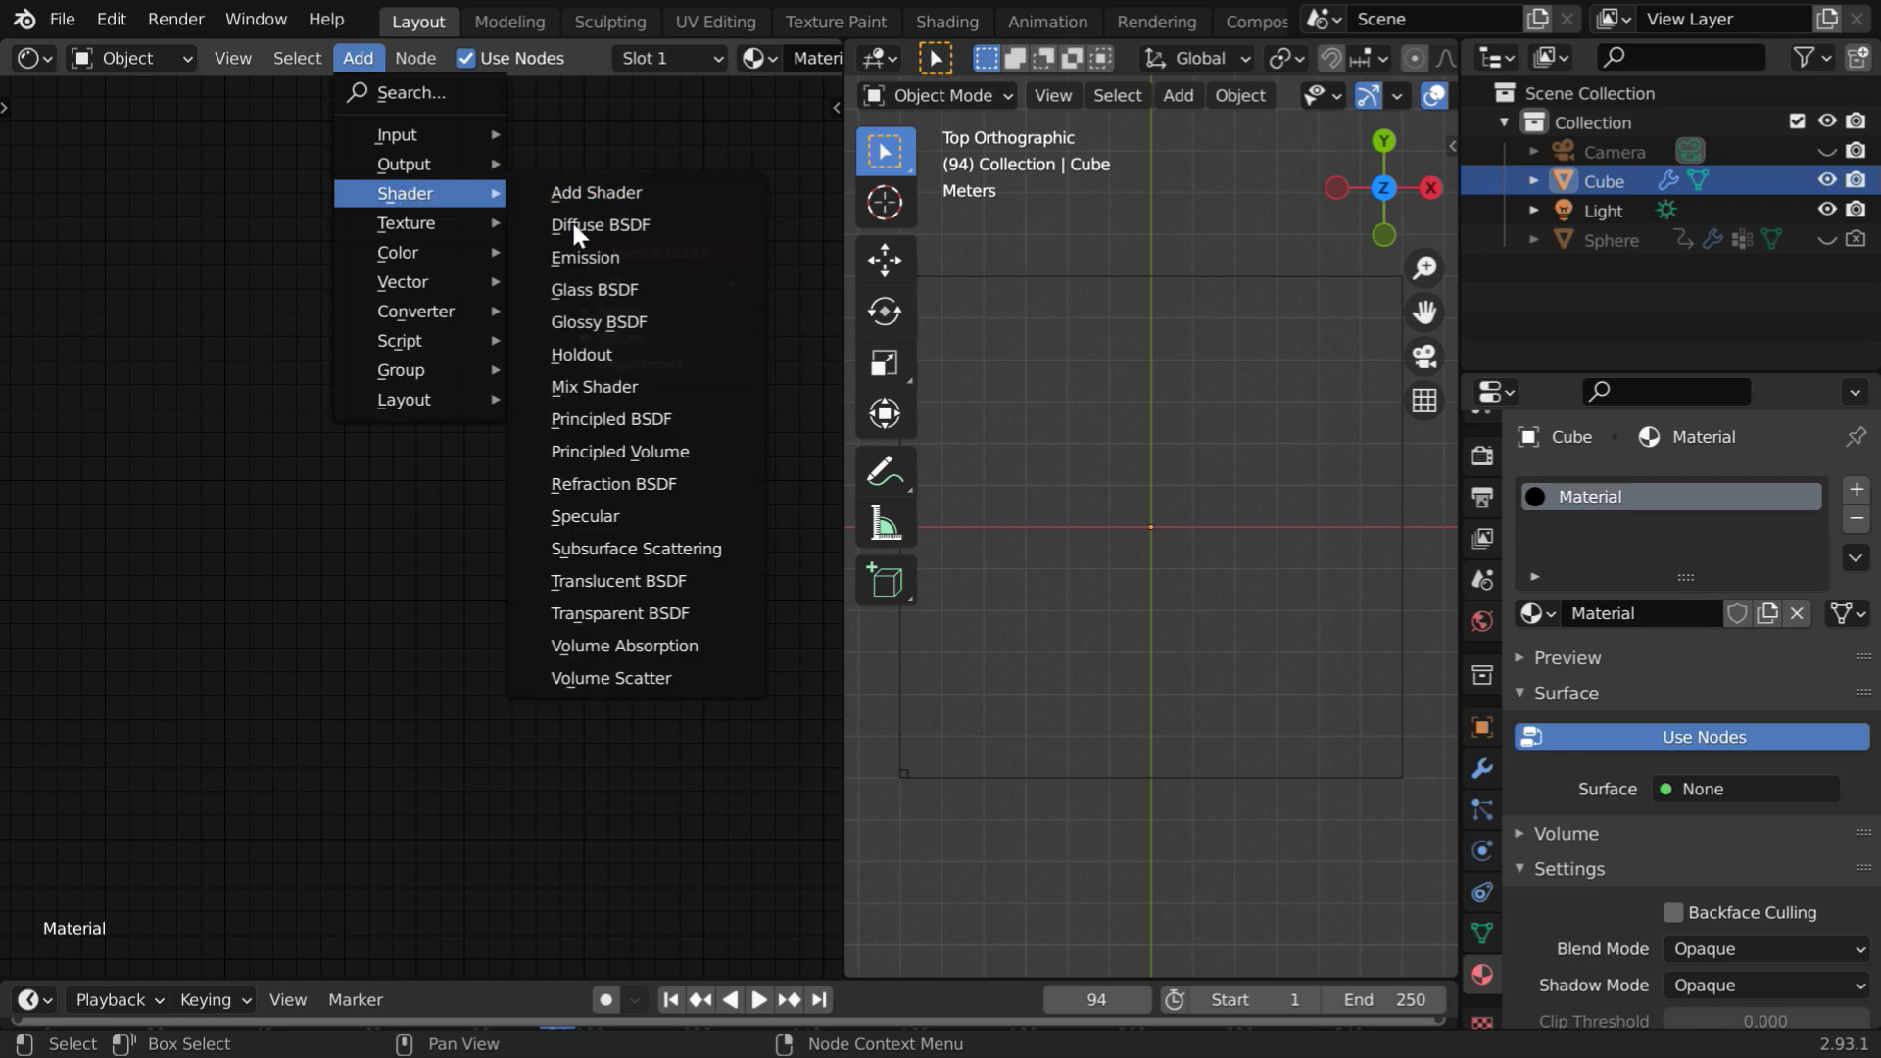
left_click(627, 451)
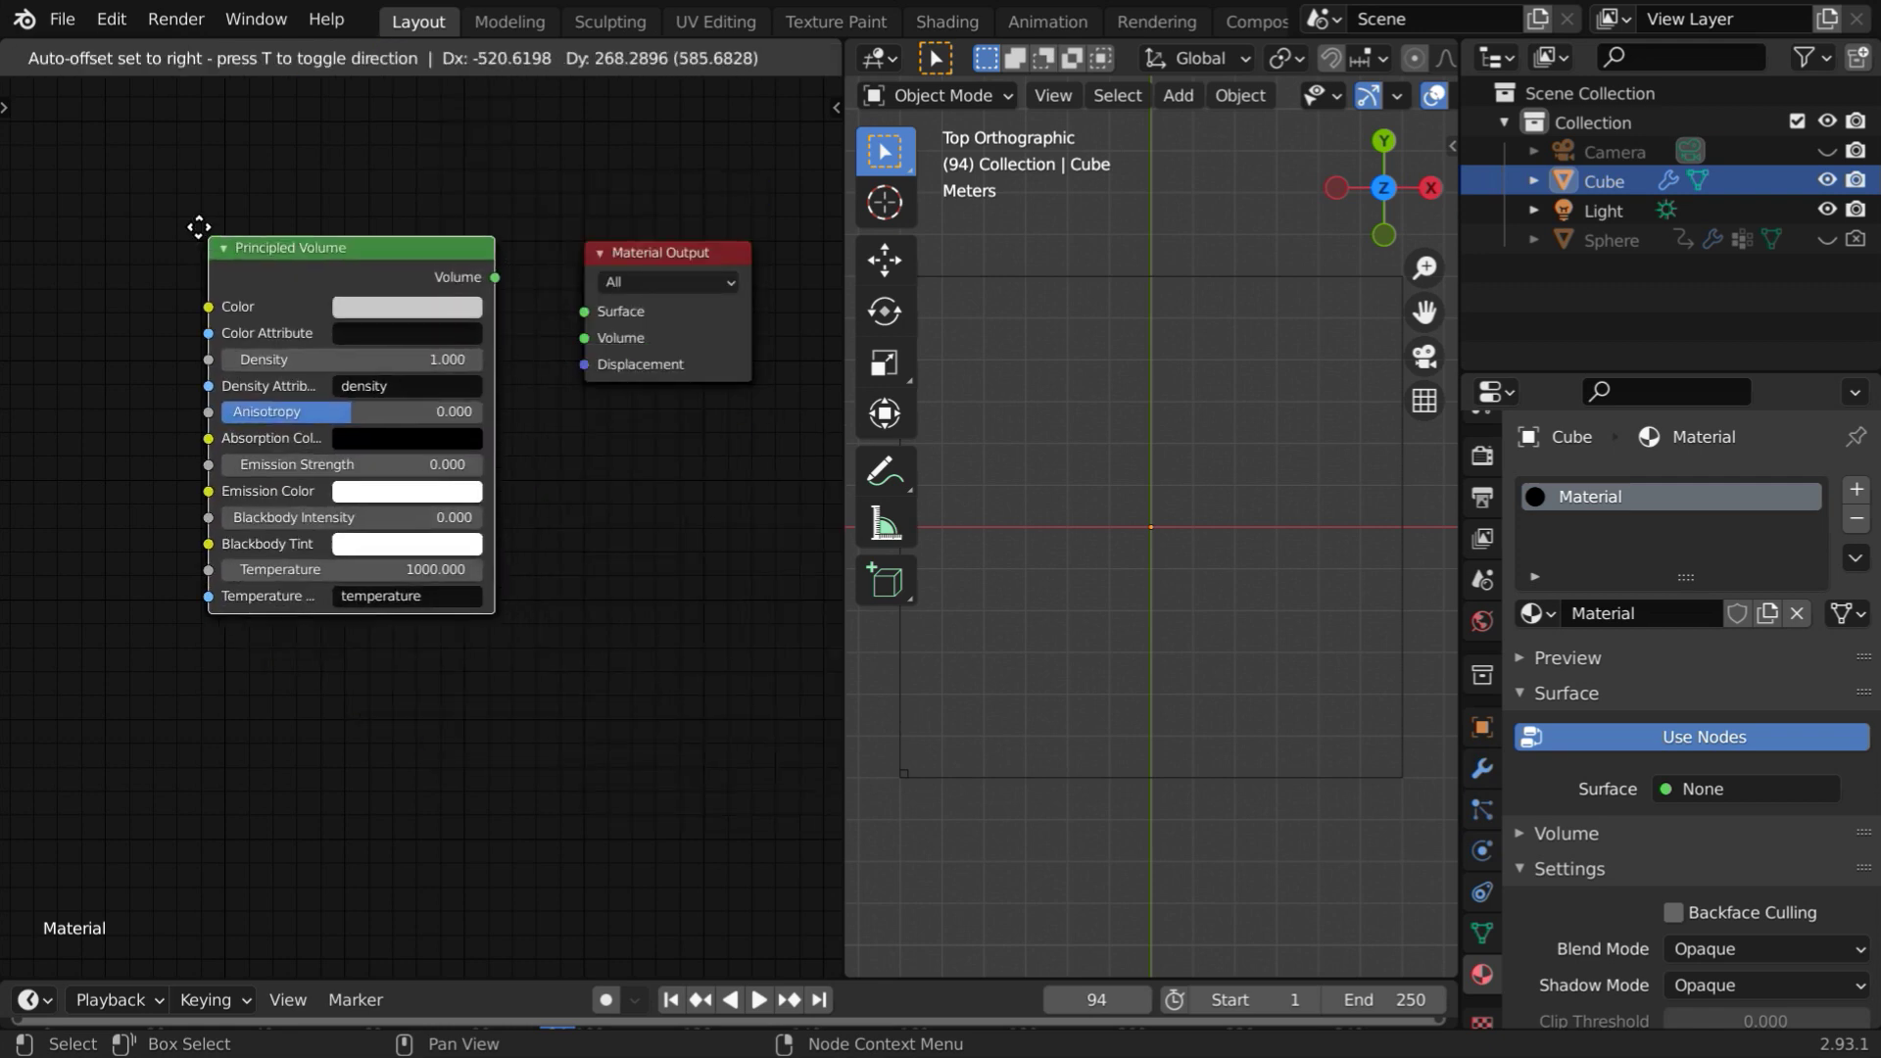
left_click(195, 224)
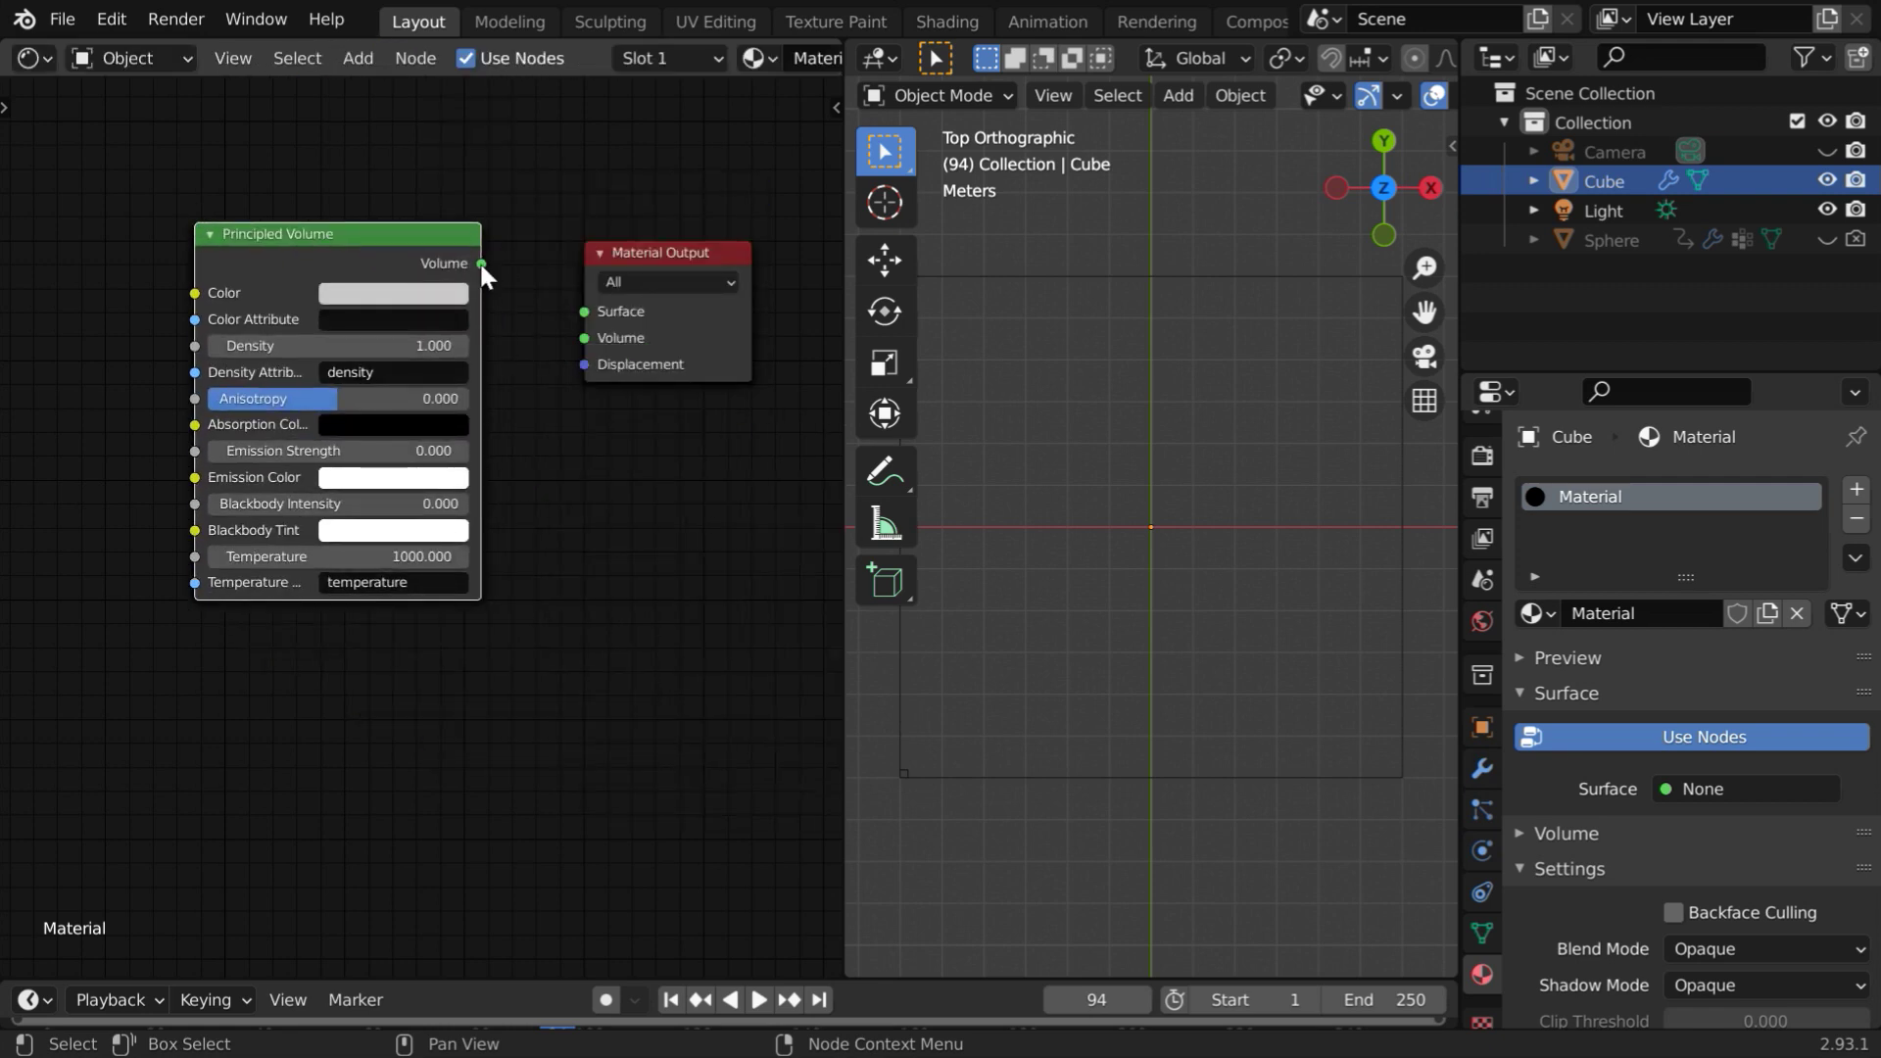
left_click_drag(481, 264, 584, 338)
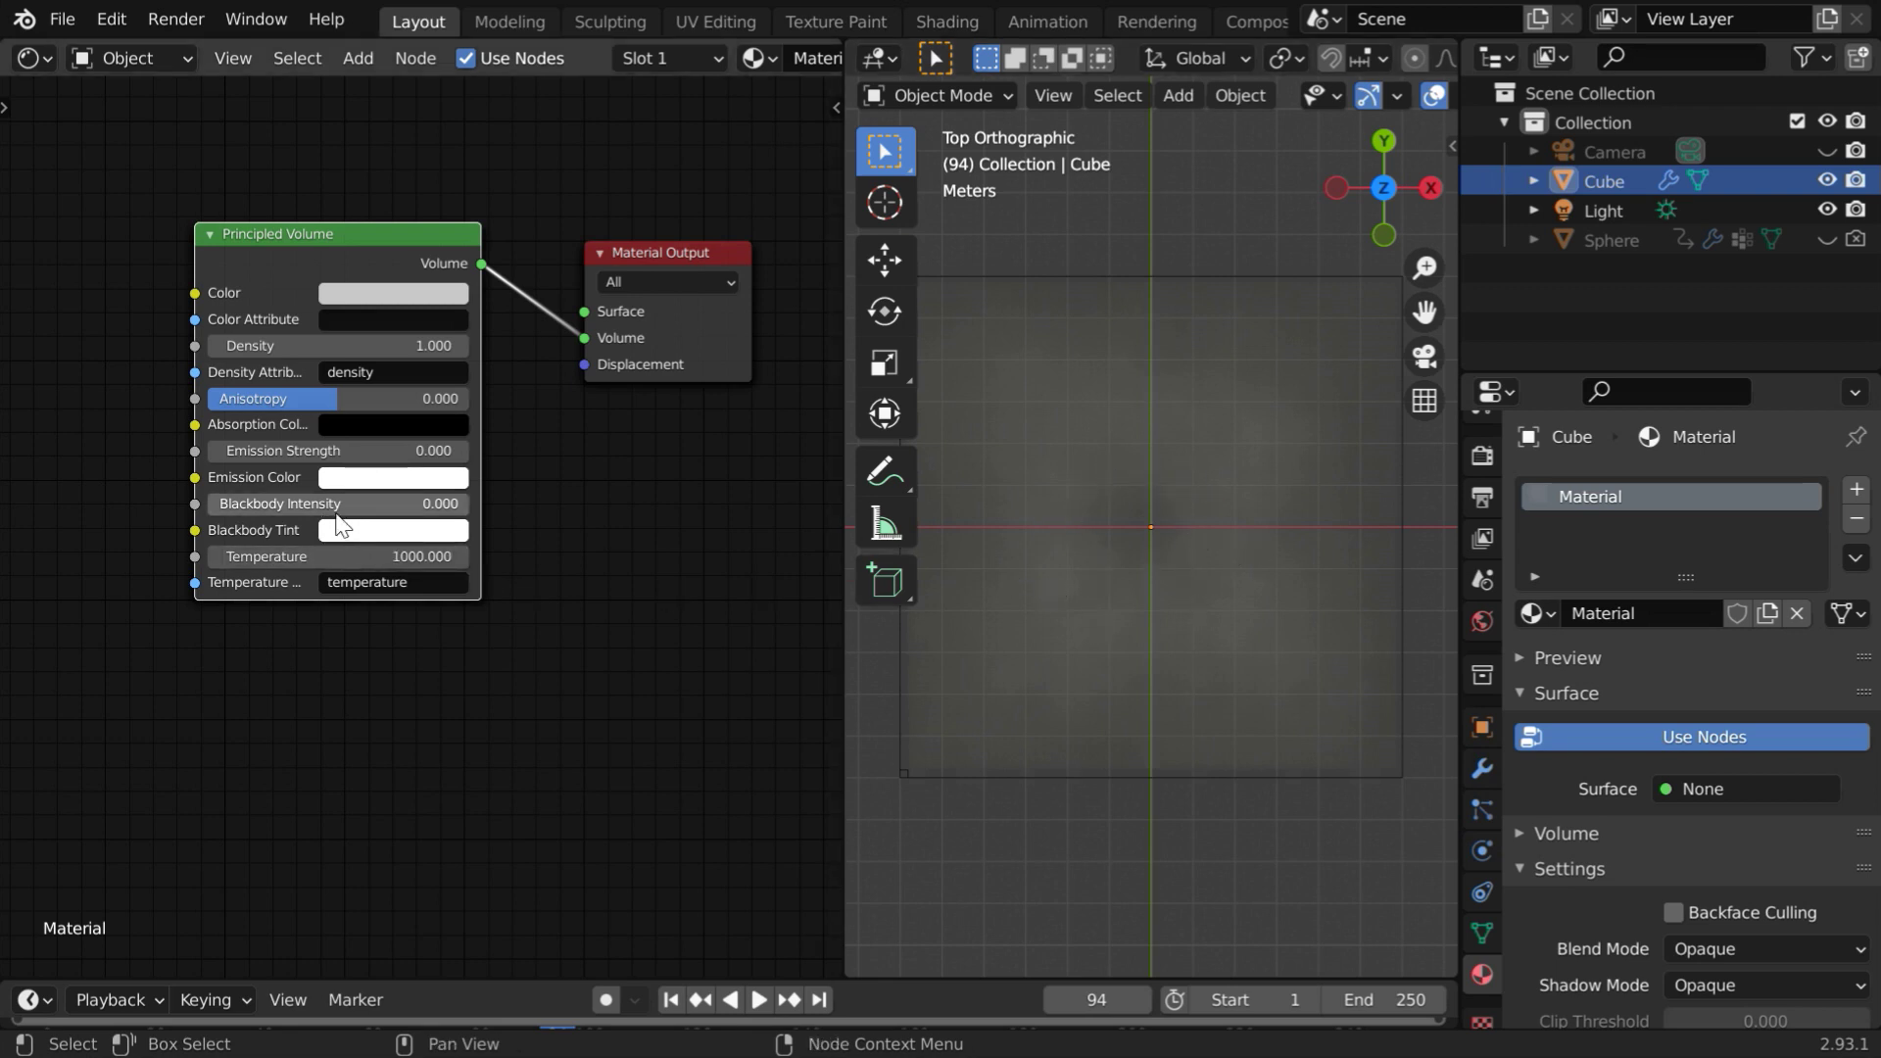
Set the Principled Volume's Blackbody Intensity to 10
left_click(448, 510)
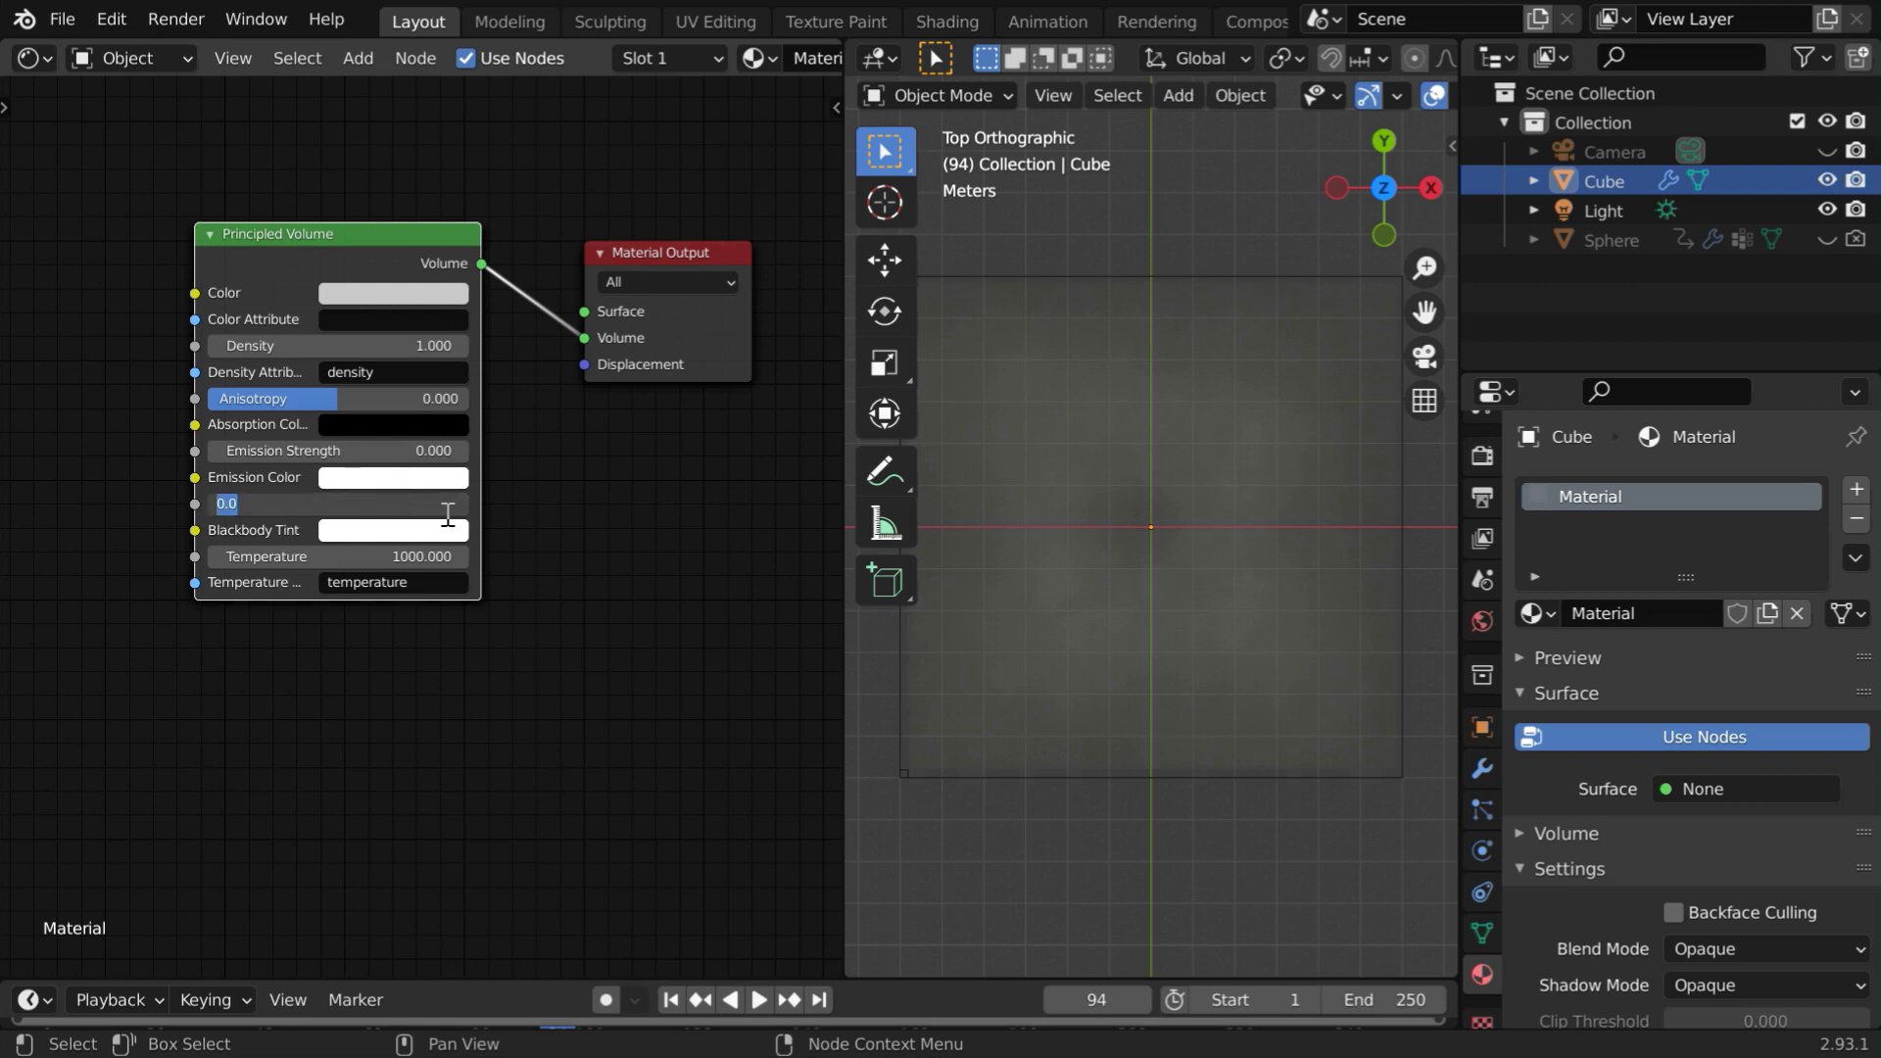
type("10")
key("Return")
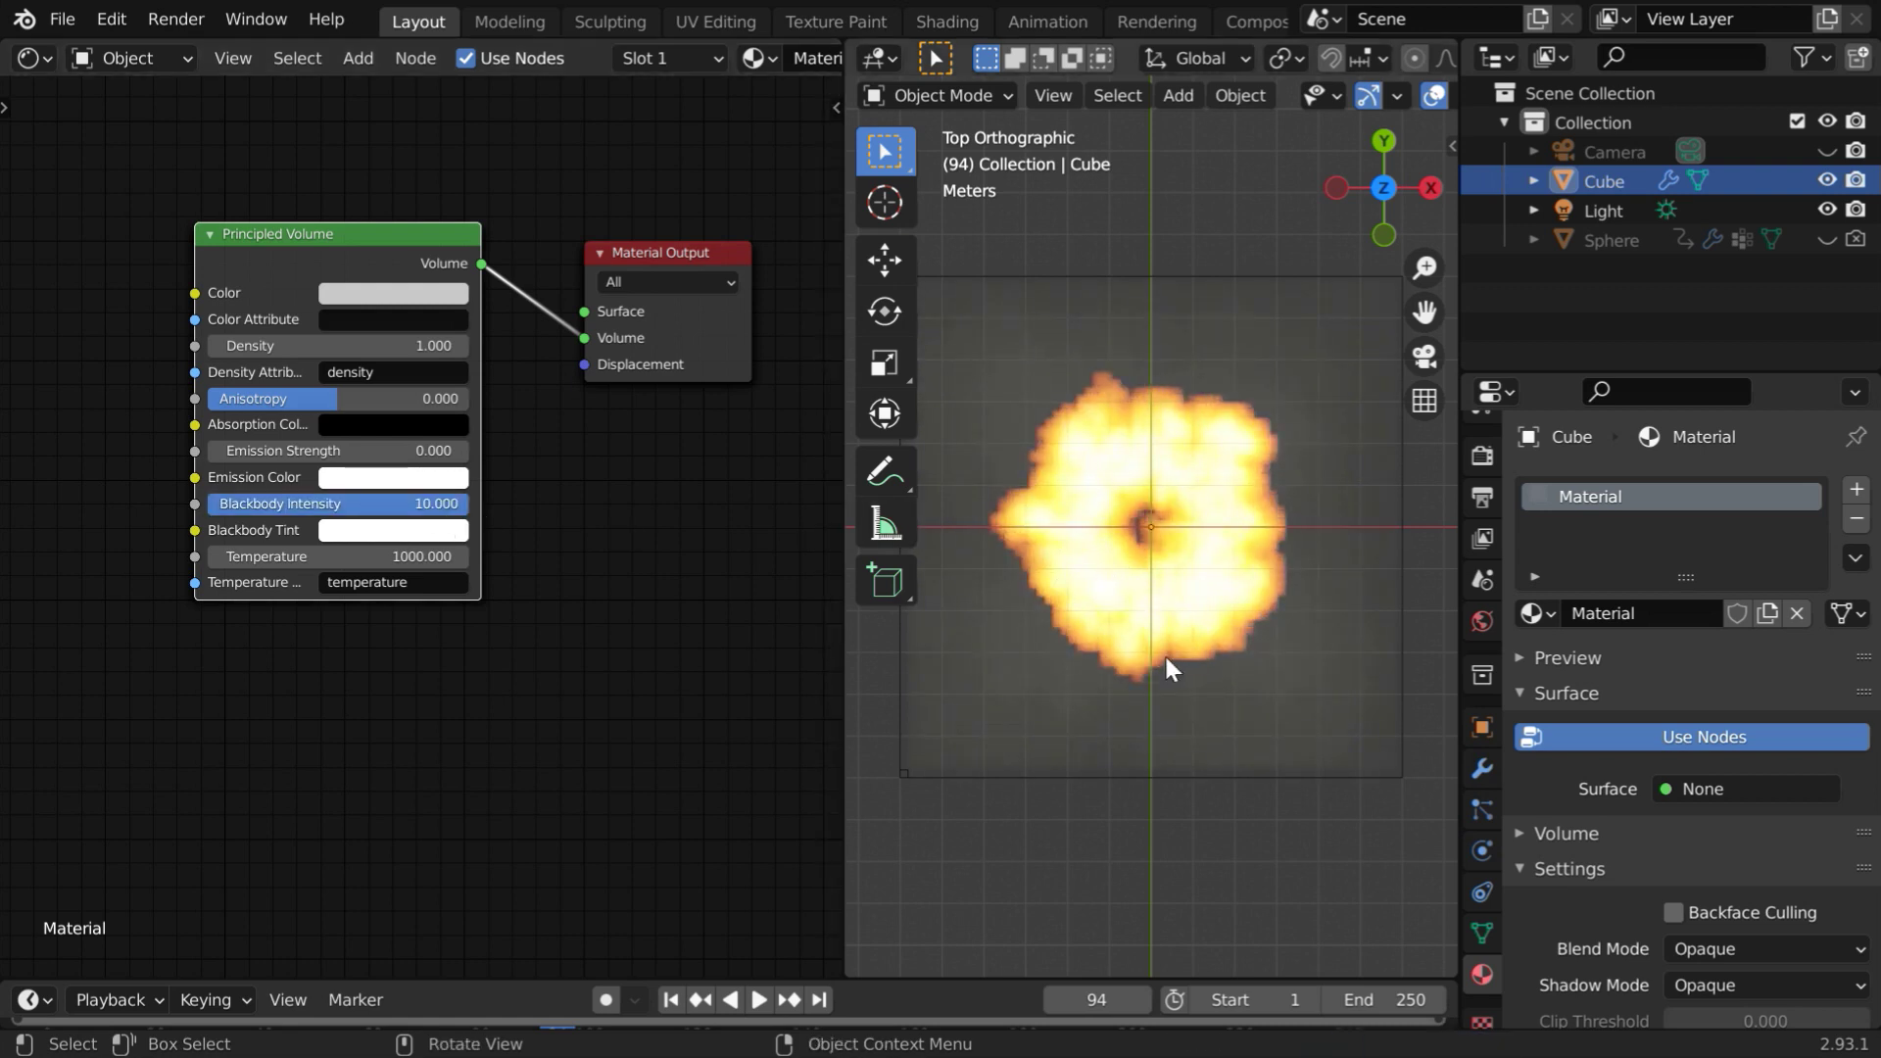
Set the Principled Volume's Blackbody Intensity to 15 and its Density to 0
left_click(441, 505)
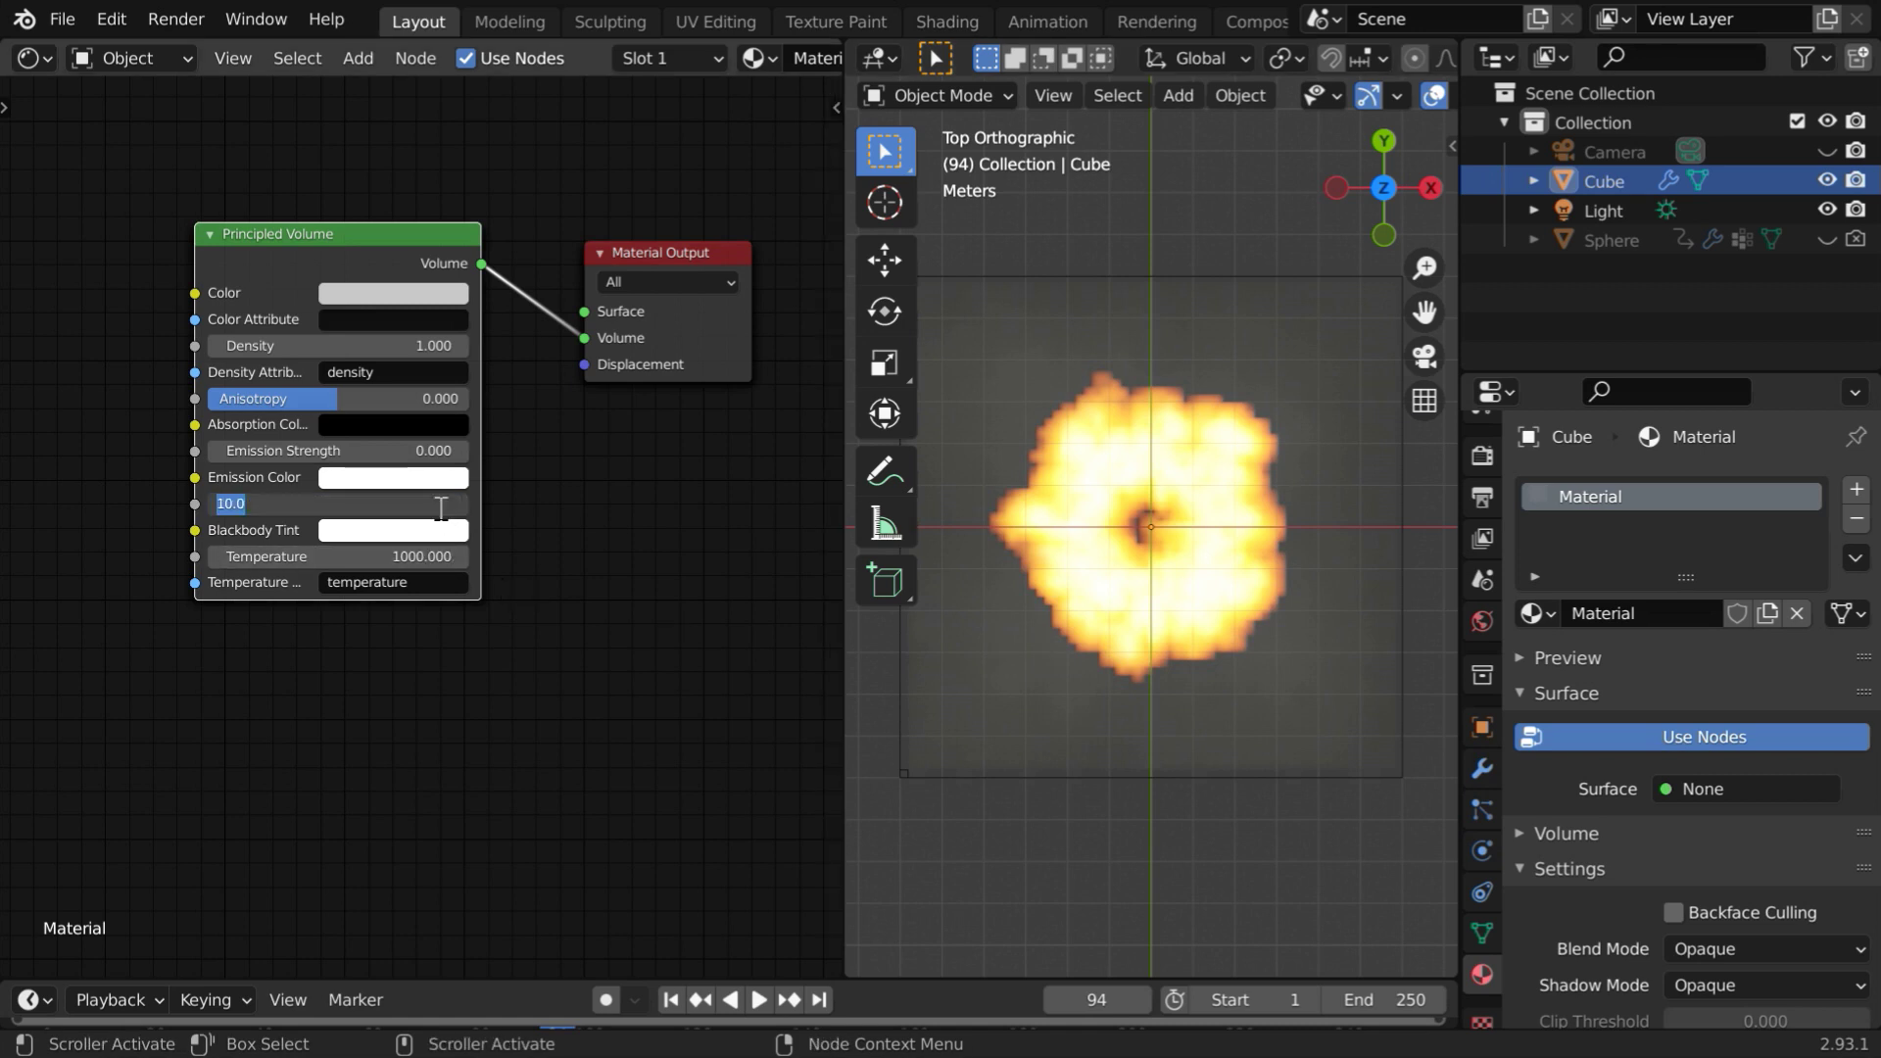
type("15")
key("Return")
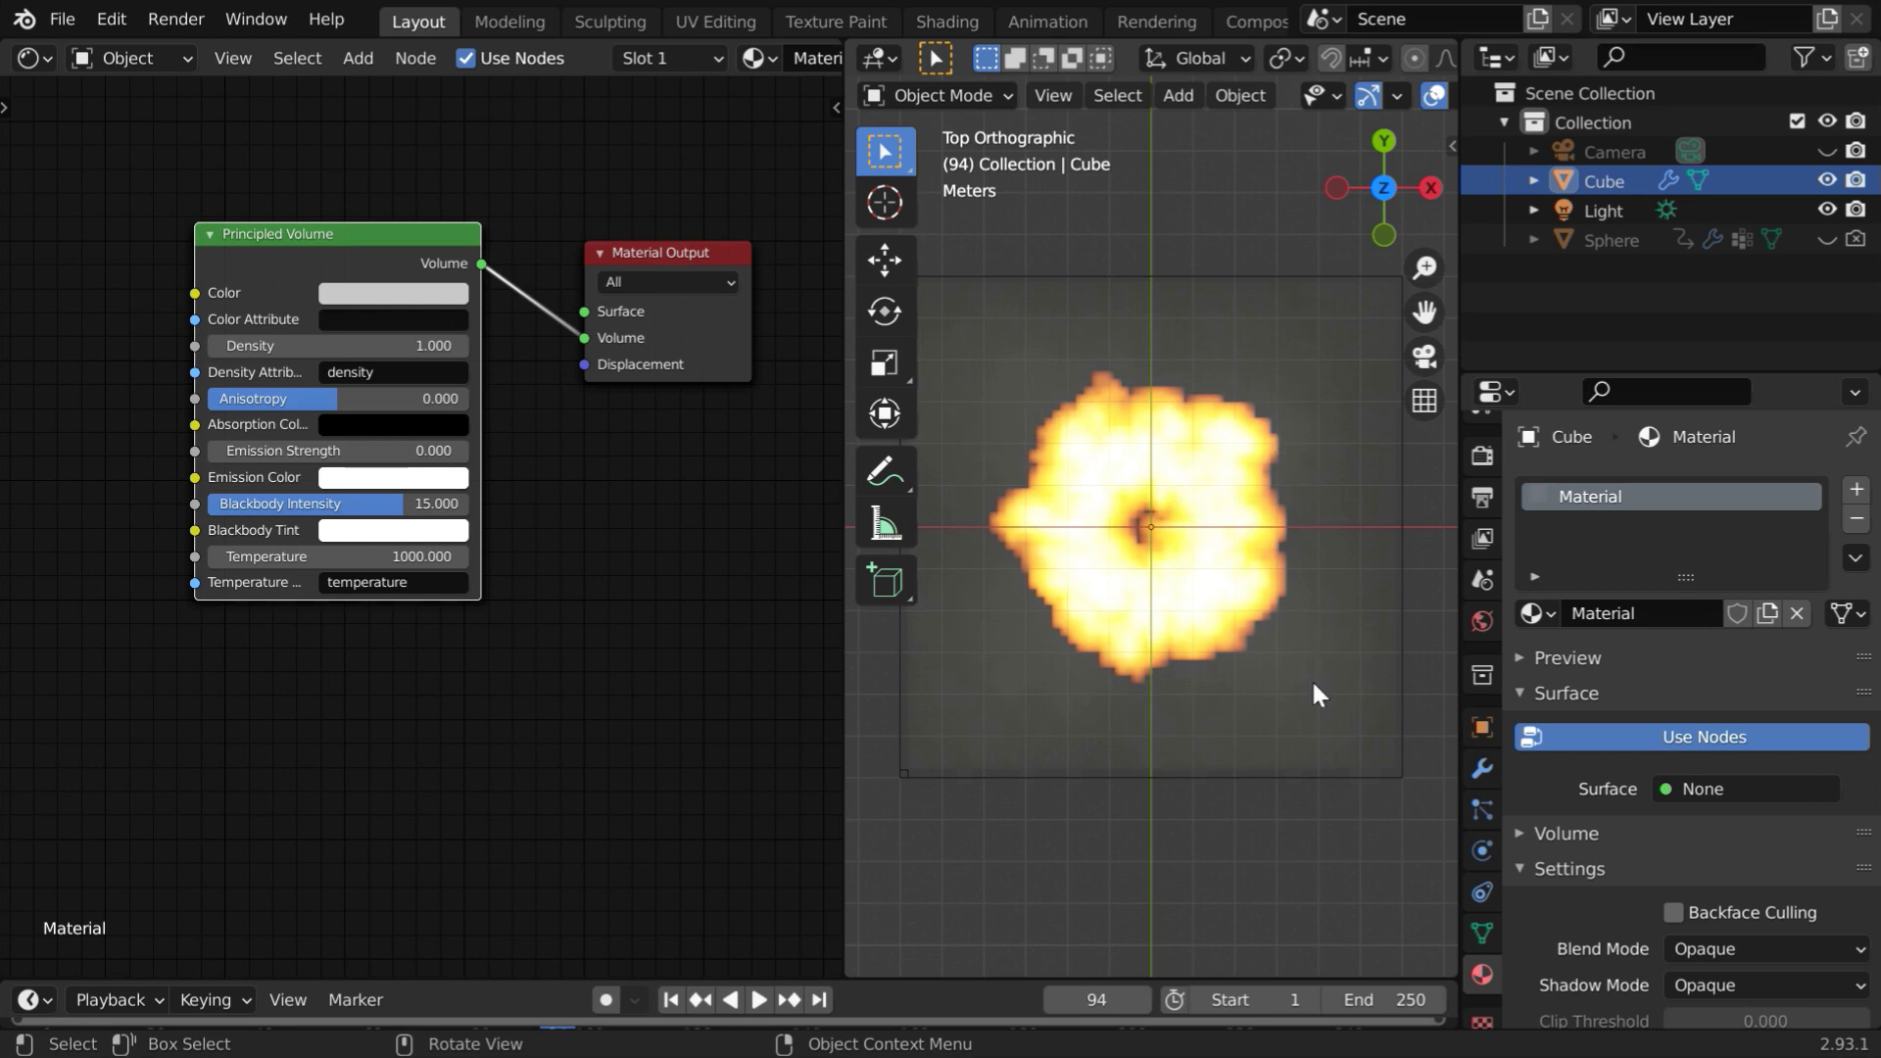
left_click(450, 348)
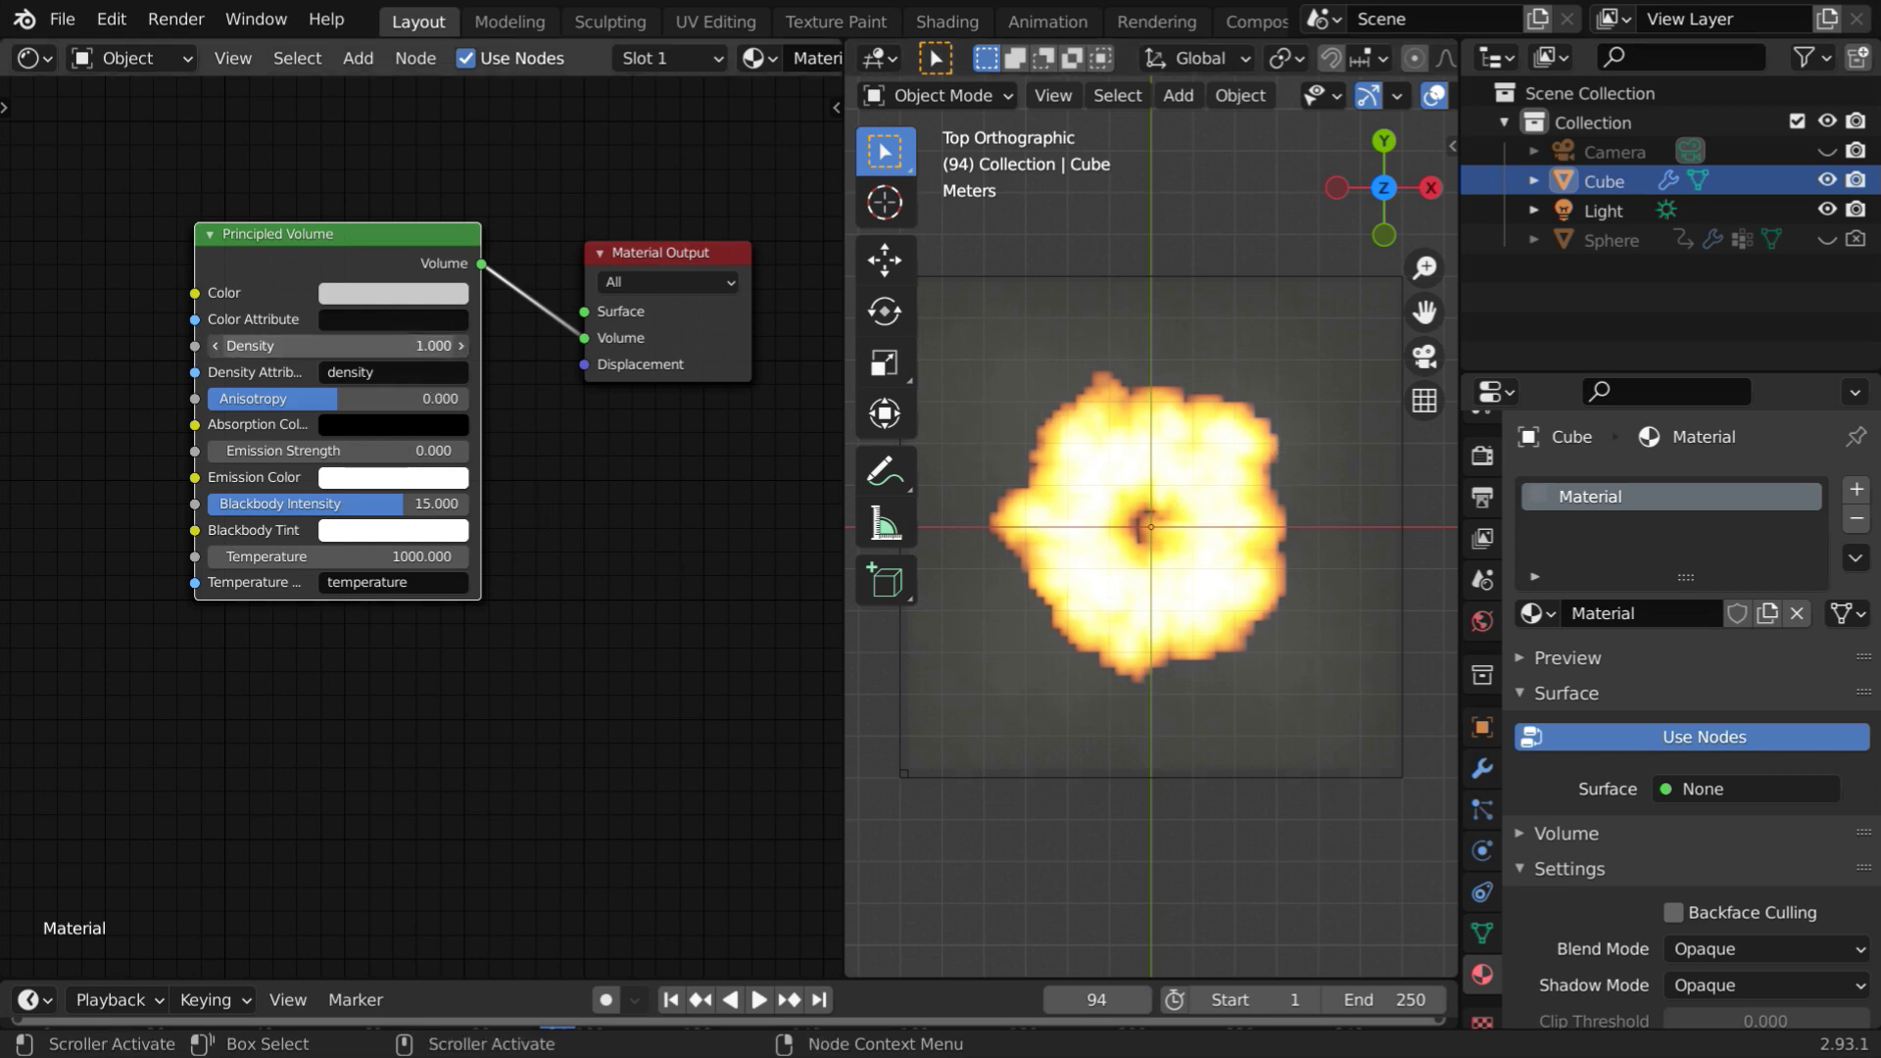
type("0")
key("Return")
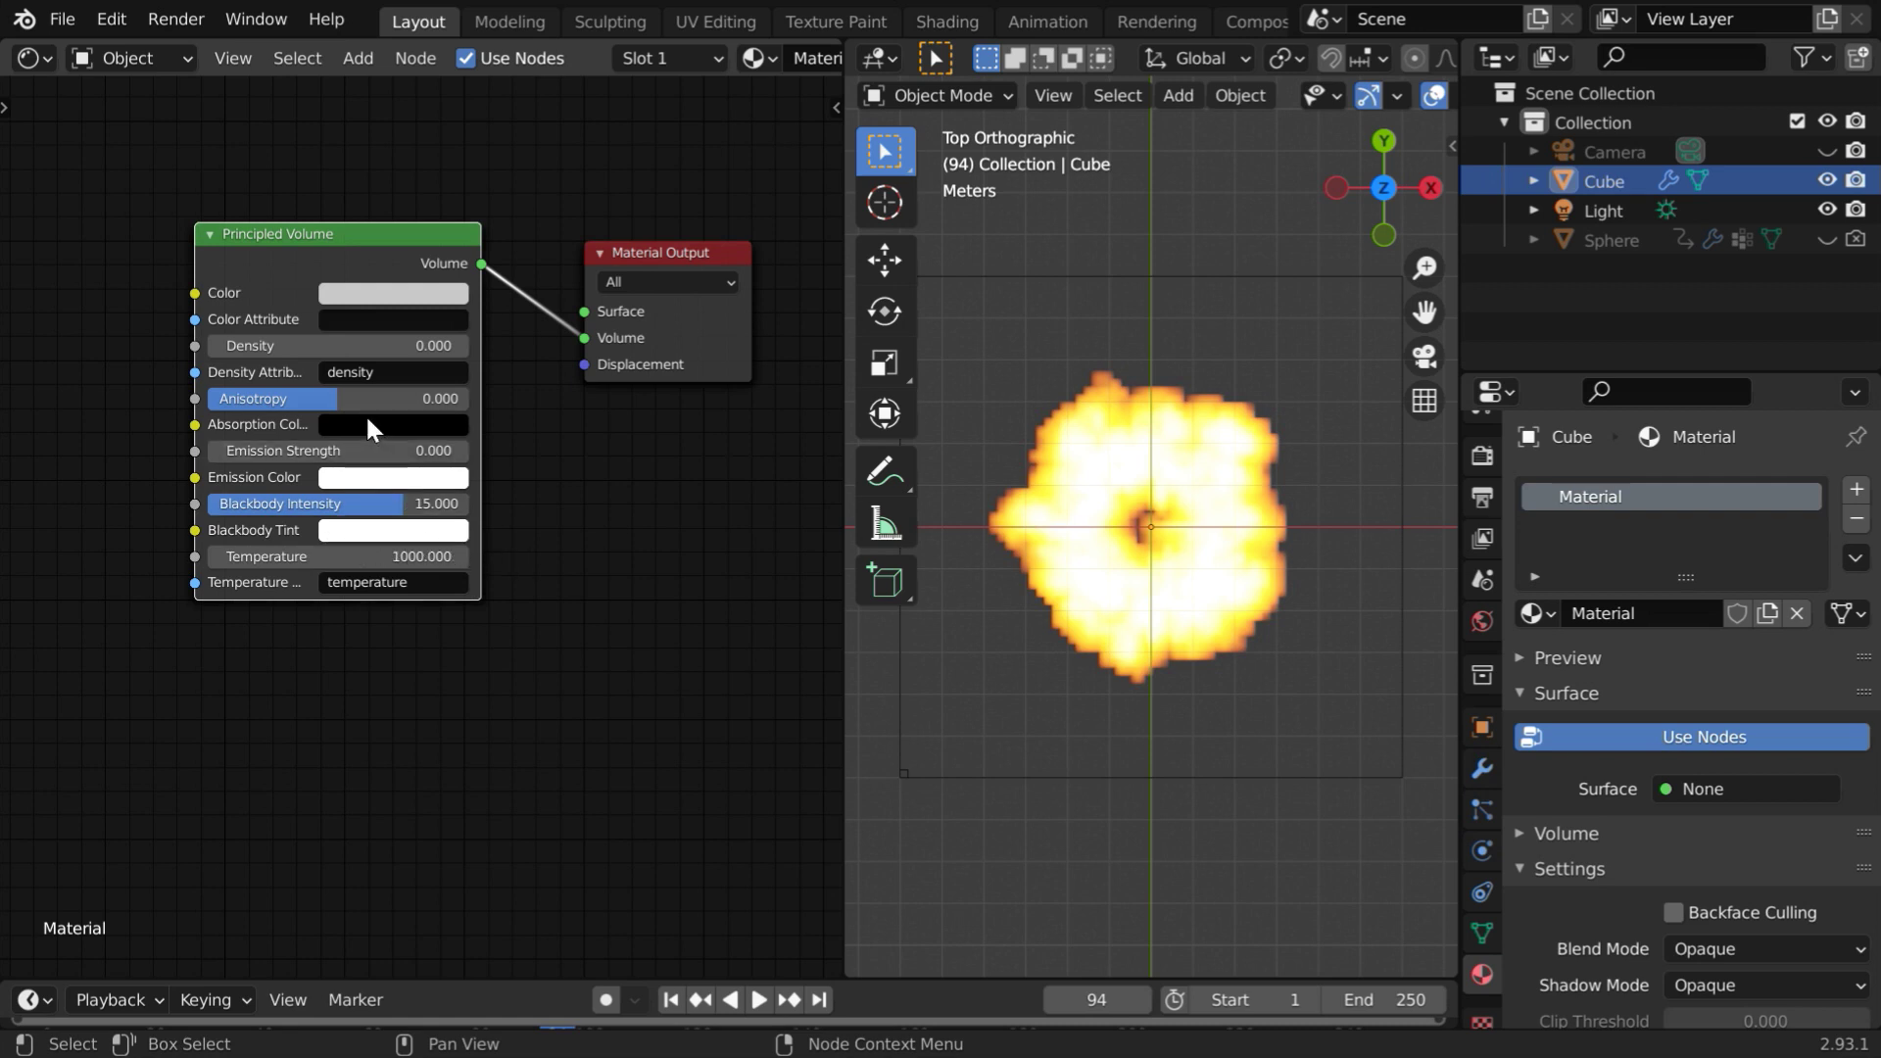
Add an RGB input node well before the Principled Volume node, leaving room between them
middle_click_drag(382, 377, 742, 582)
left_click(359, 58)
mouse_move(362, 128)
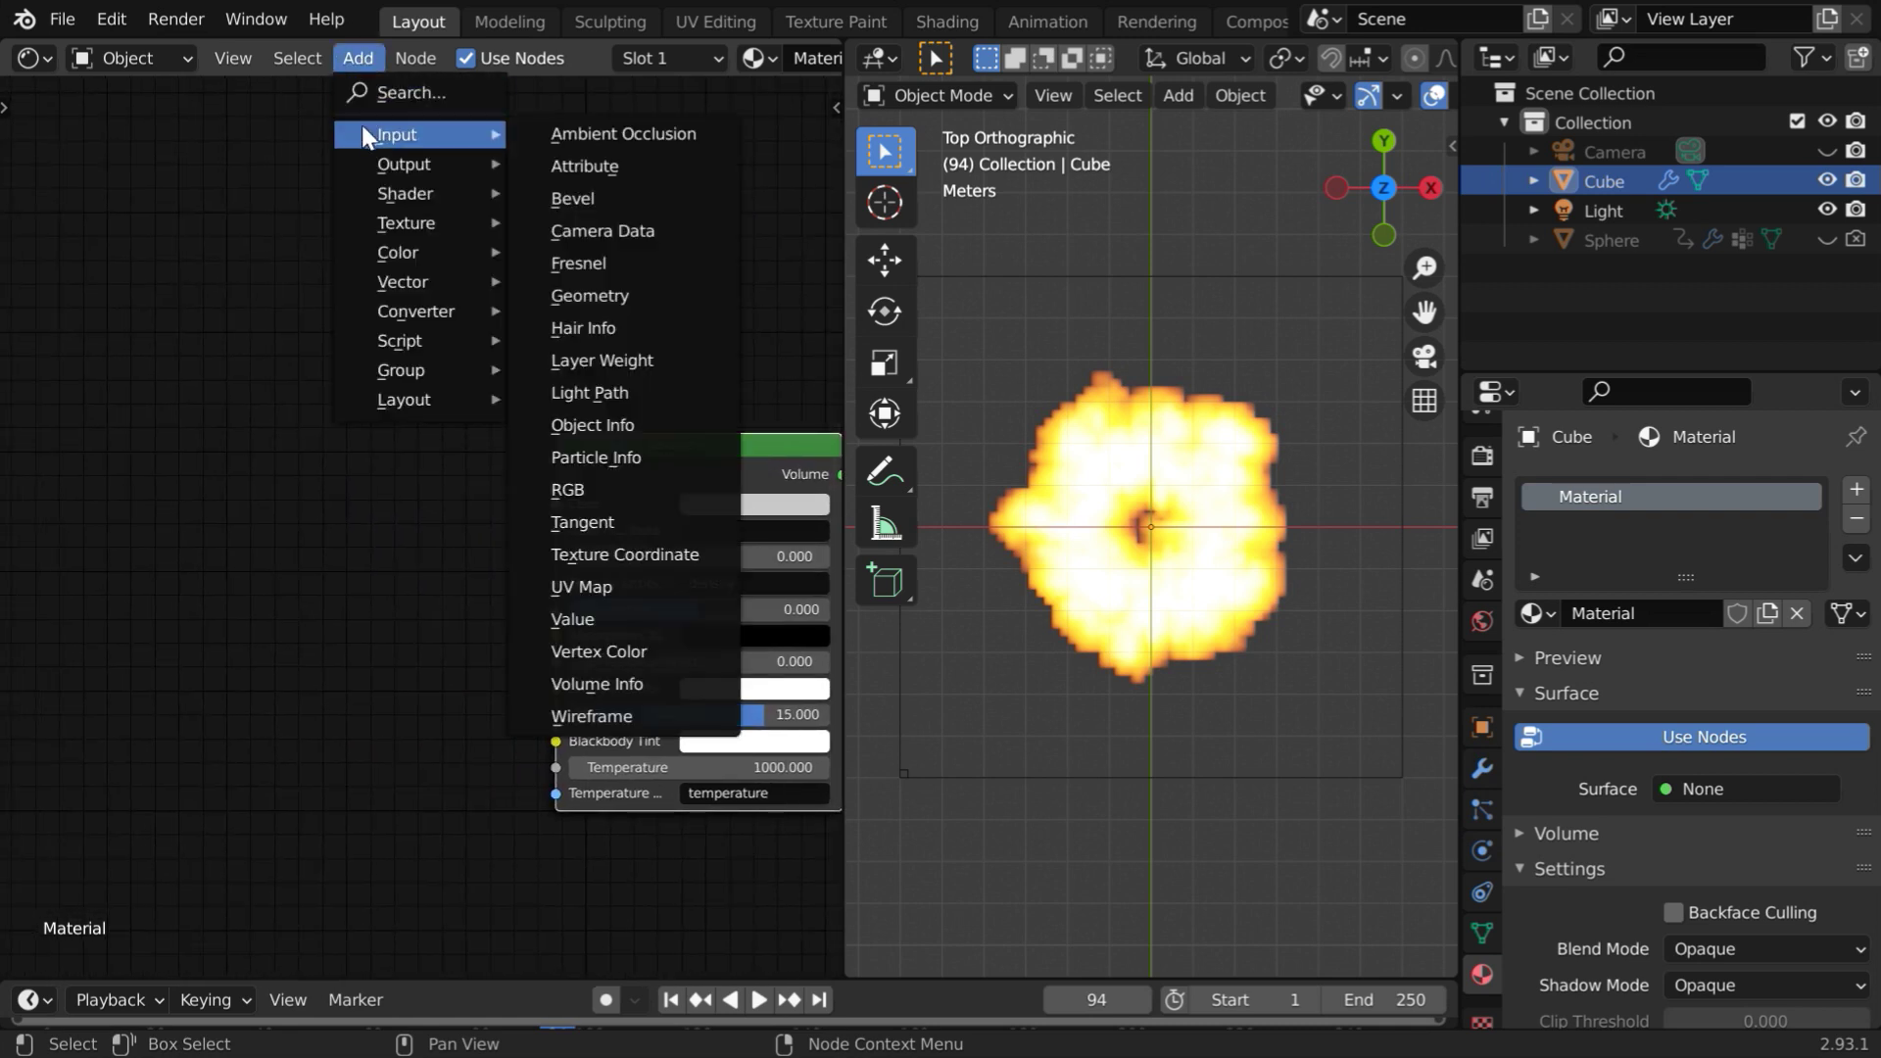
left_click(584, 488)
left_click(39, 487)
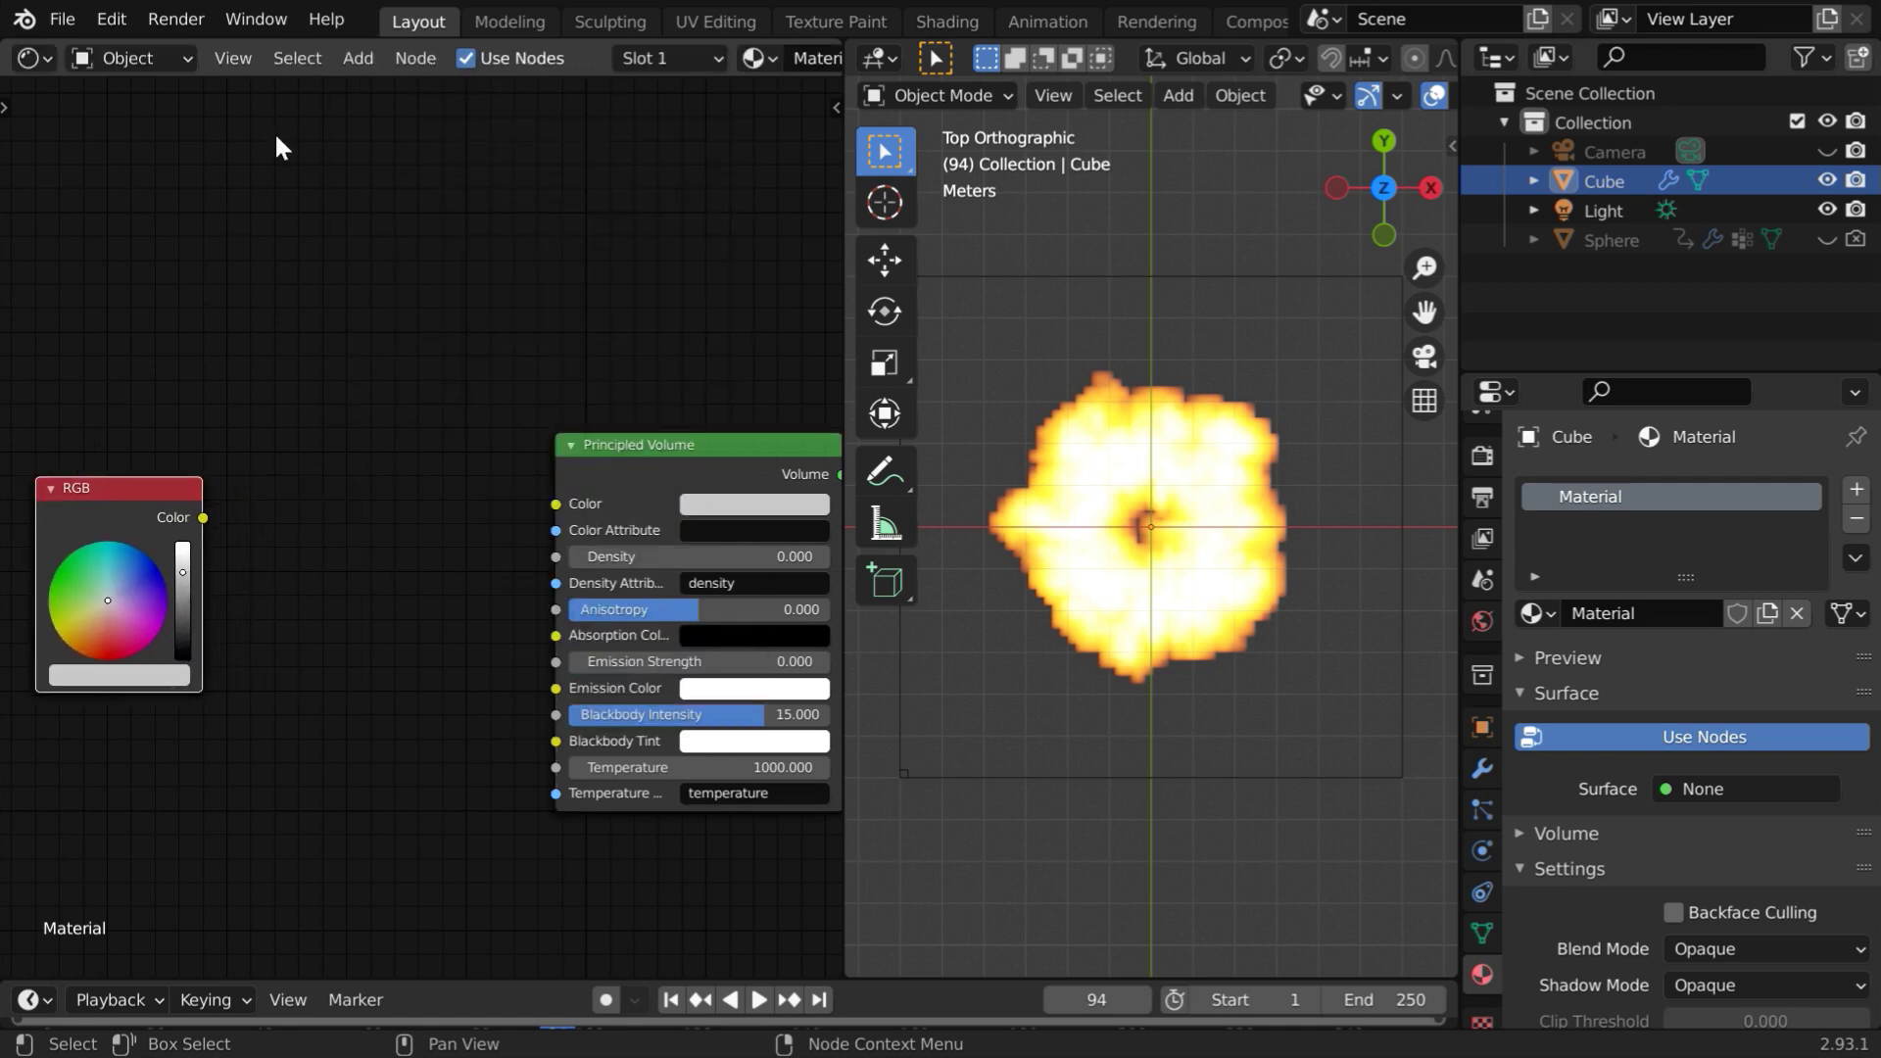
Add a Hue Saturation Value node between the RGB and Principled Volume nodes
left_click(357, 56)
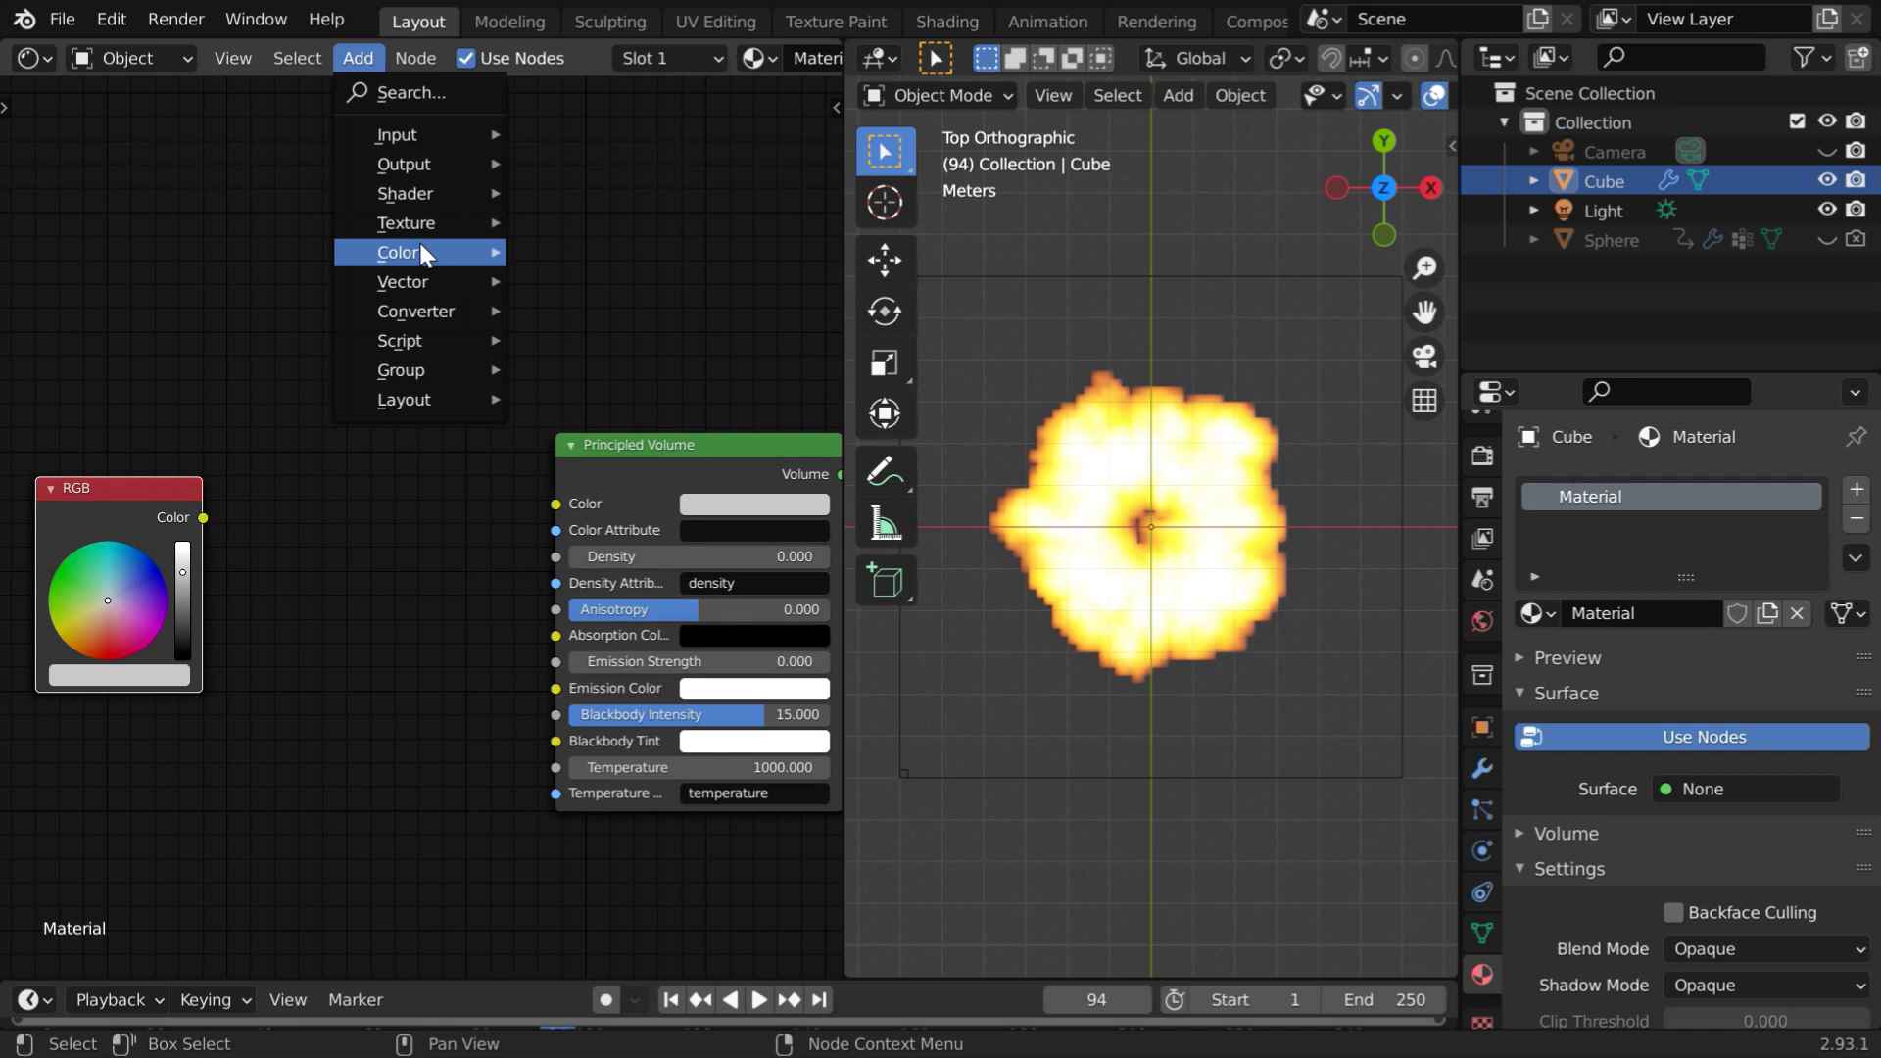
mouse_move(421, 253)
left_click(609, 312)
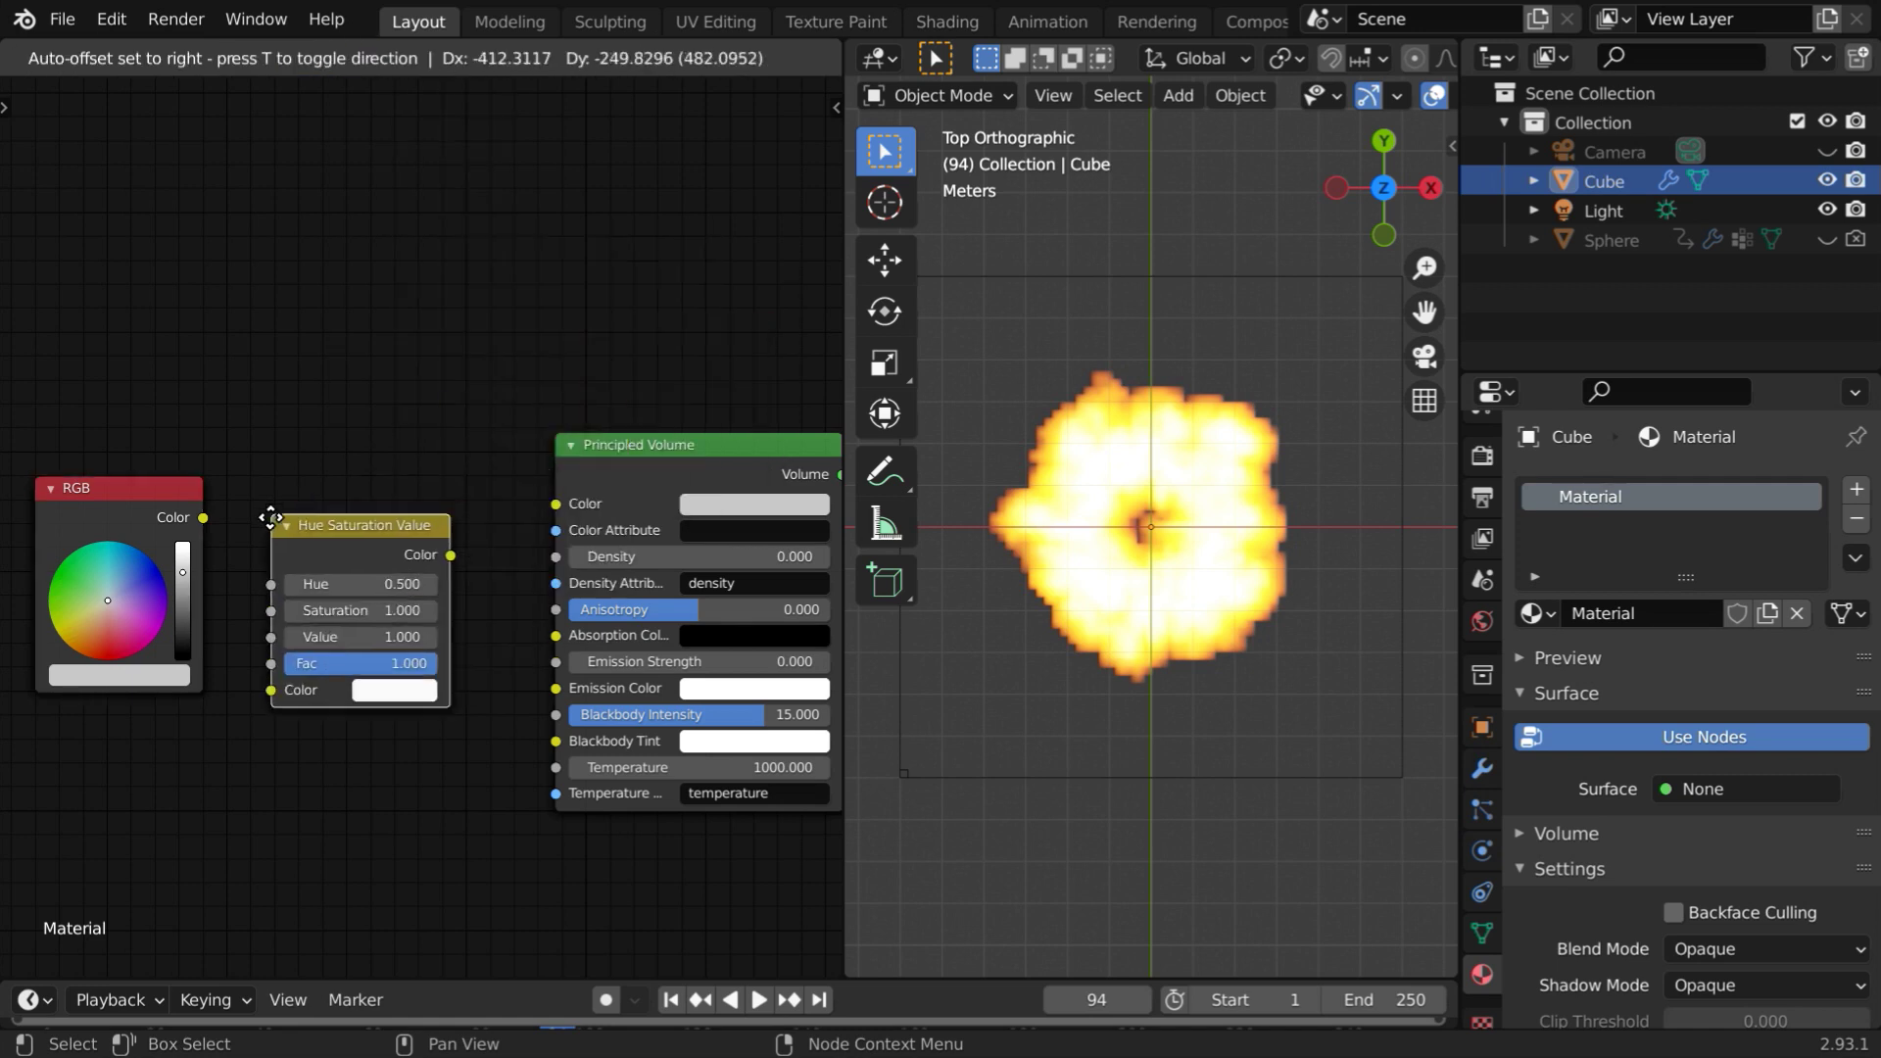
left_click(270, 506)
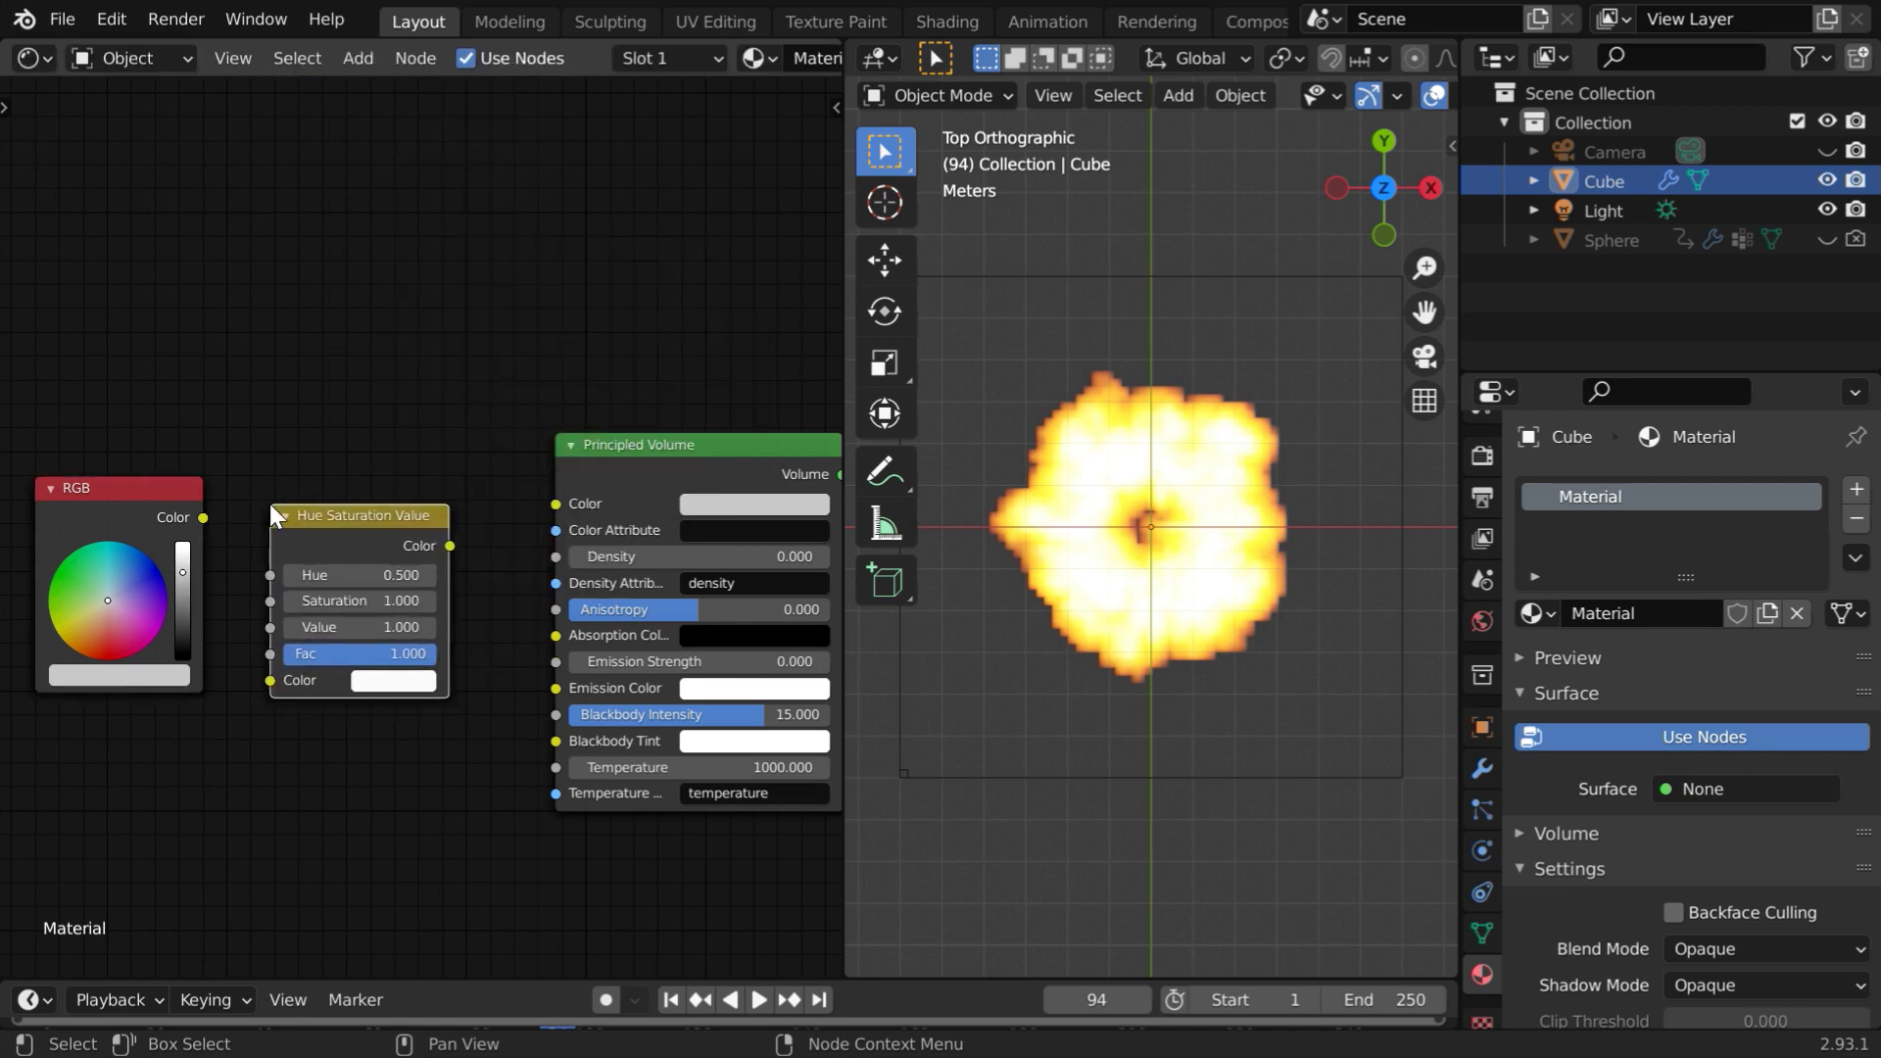
Set the RGB node's colour to hue 0.5 and saturation 1
left_click(112, 674)
left_click(192, 564)
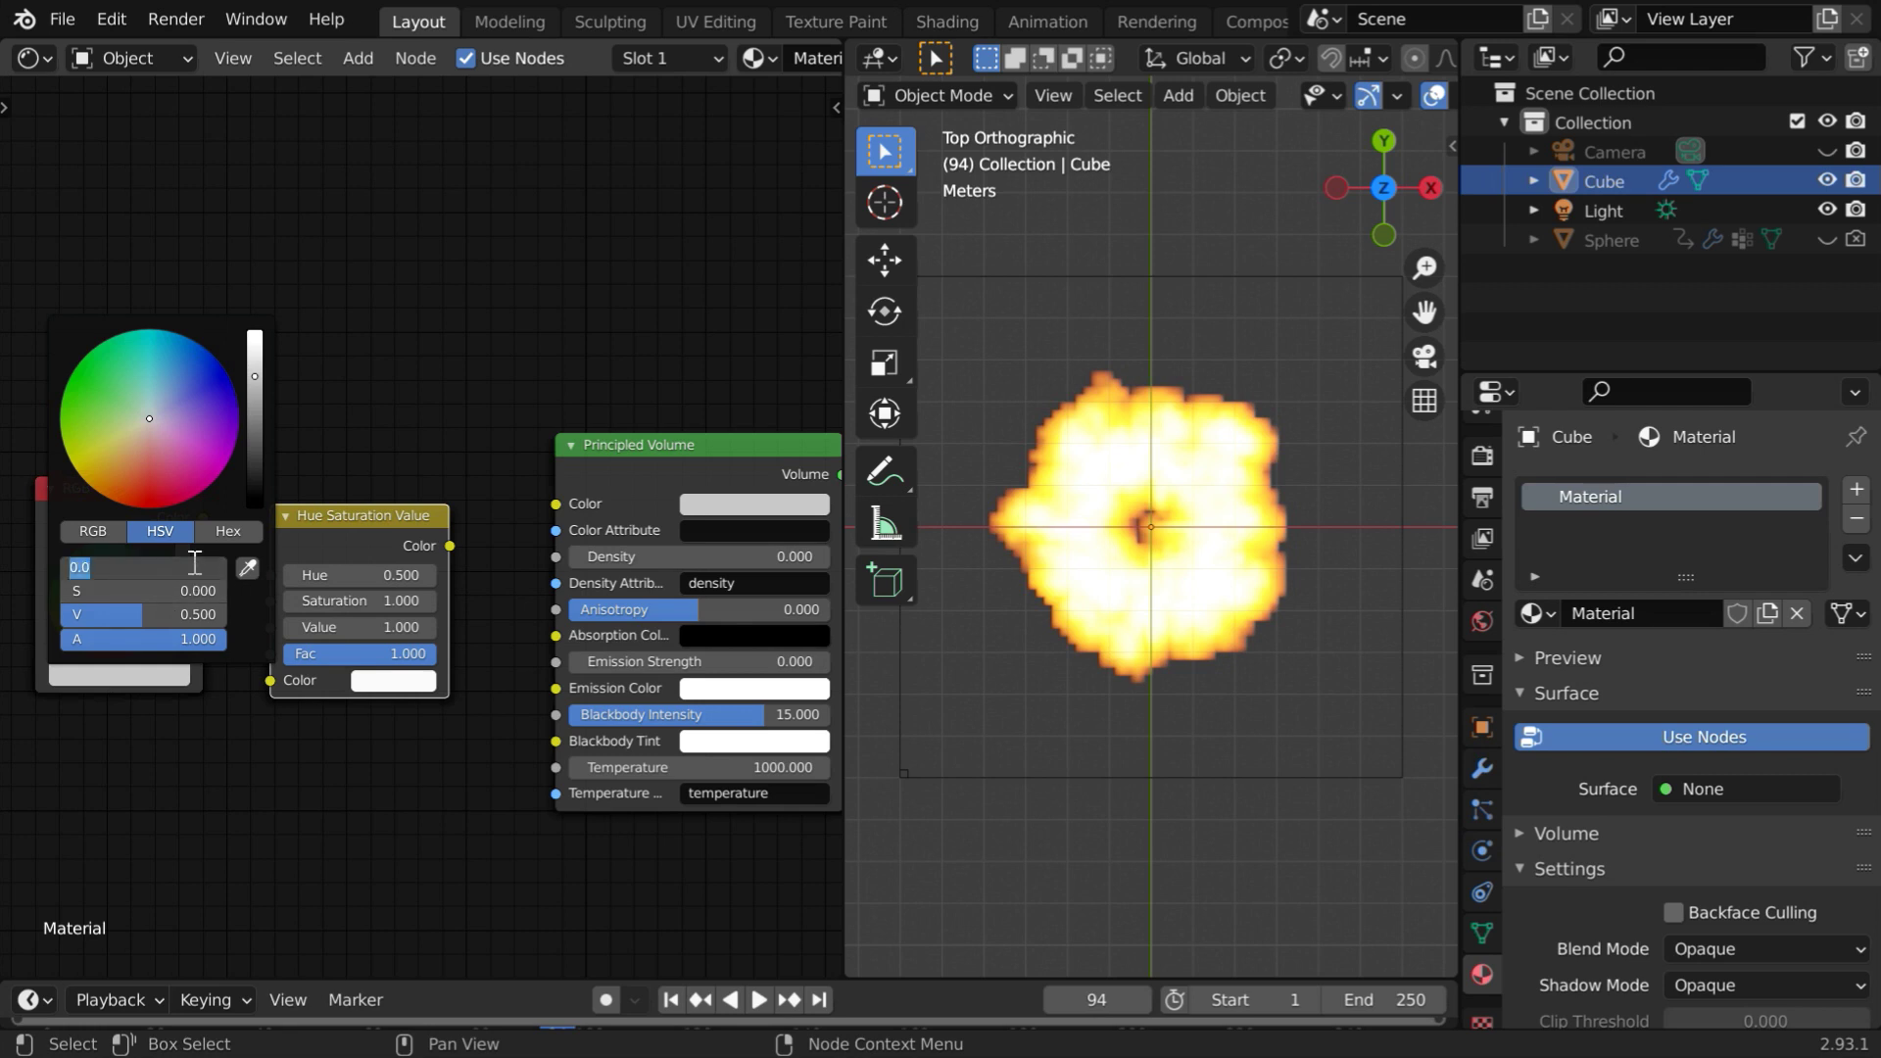
type("0.5")
key("Return")
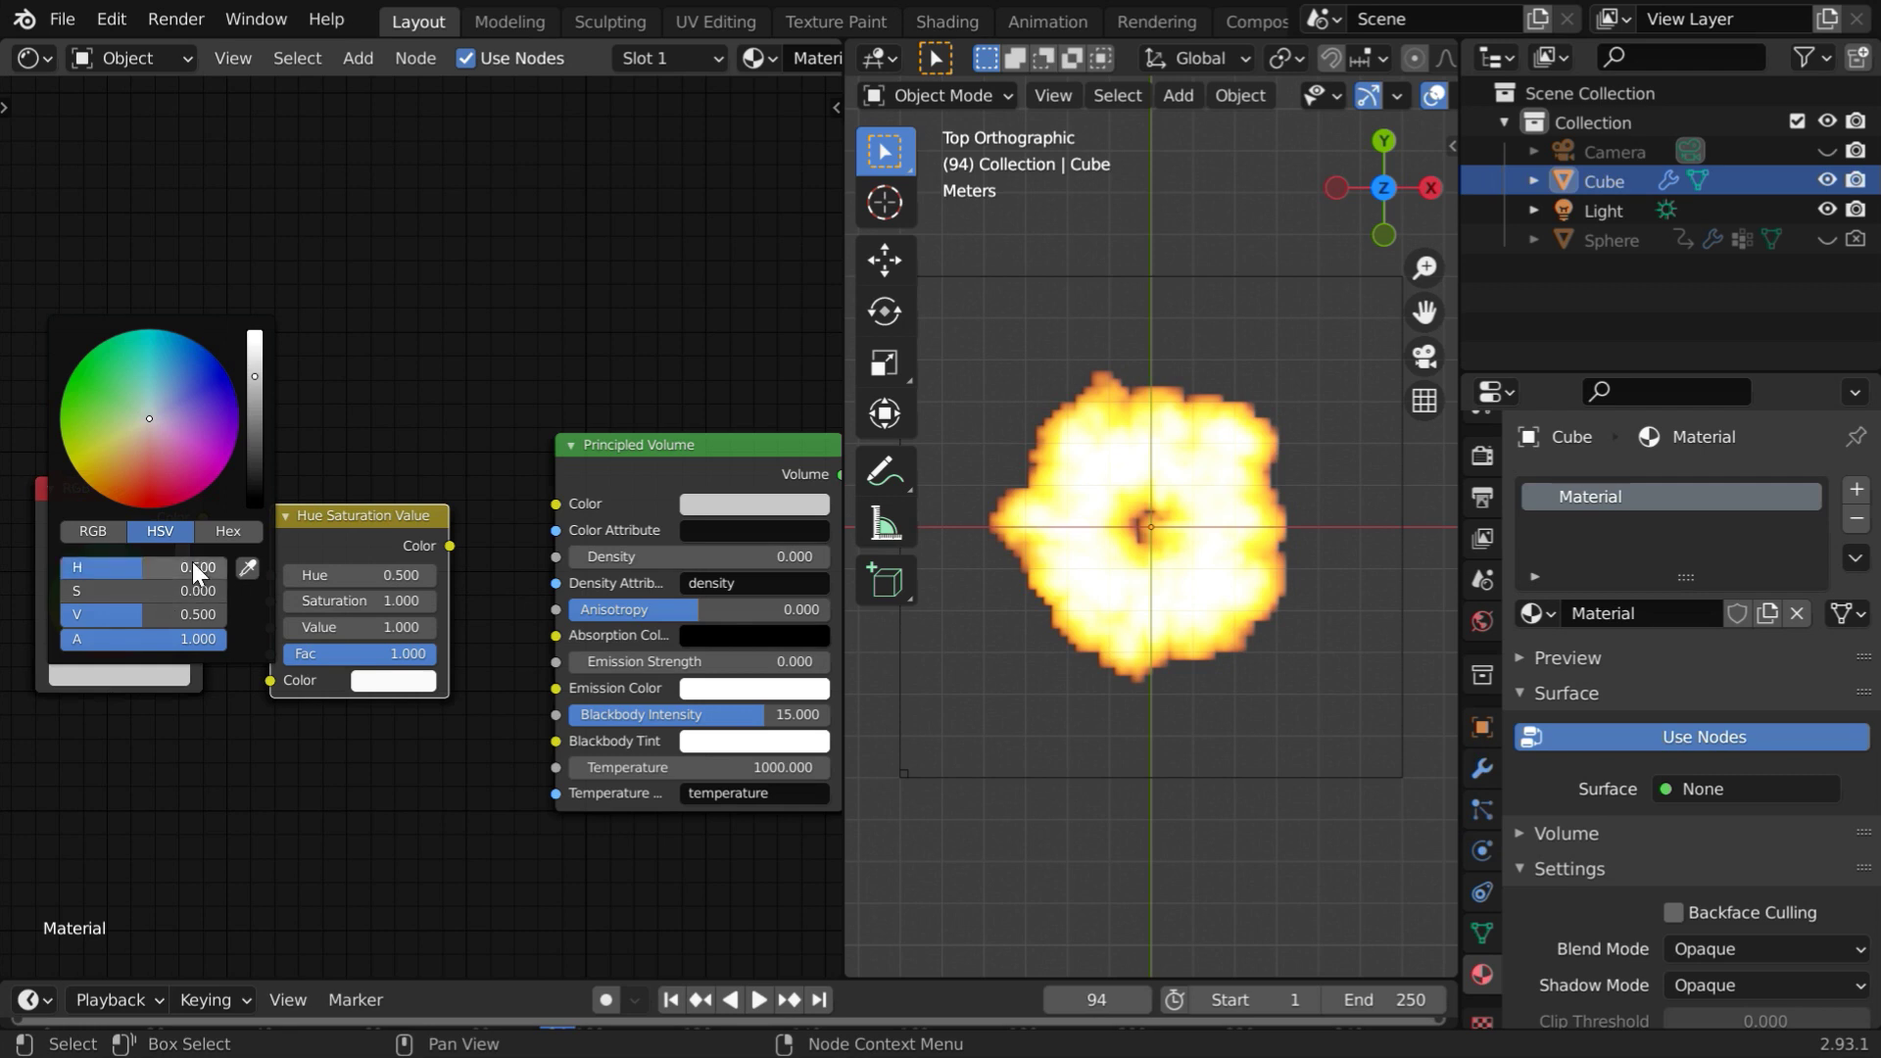
left_click_drag(143, 585, 227, 585)
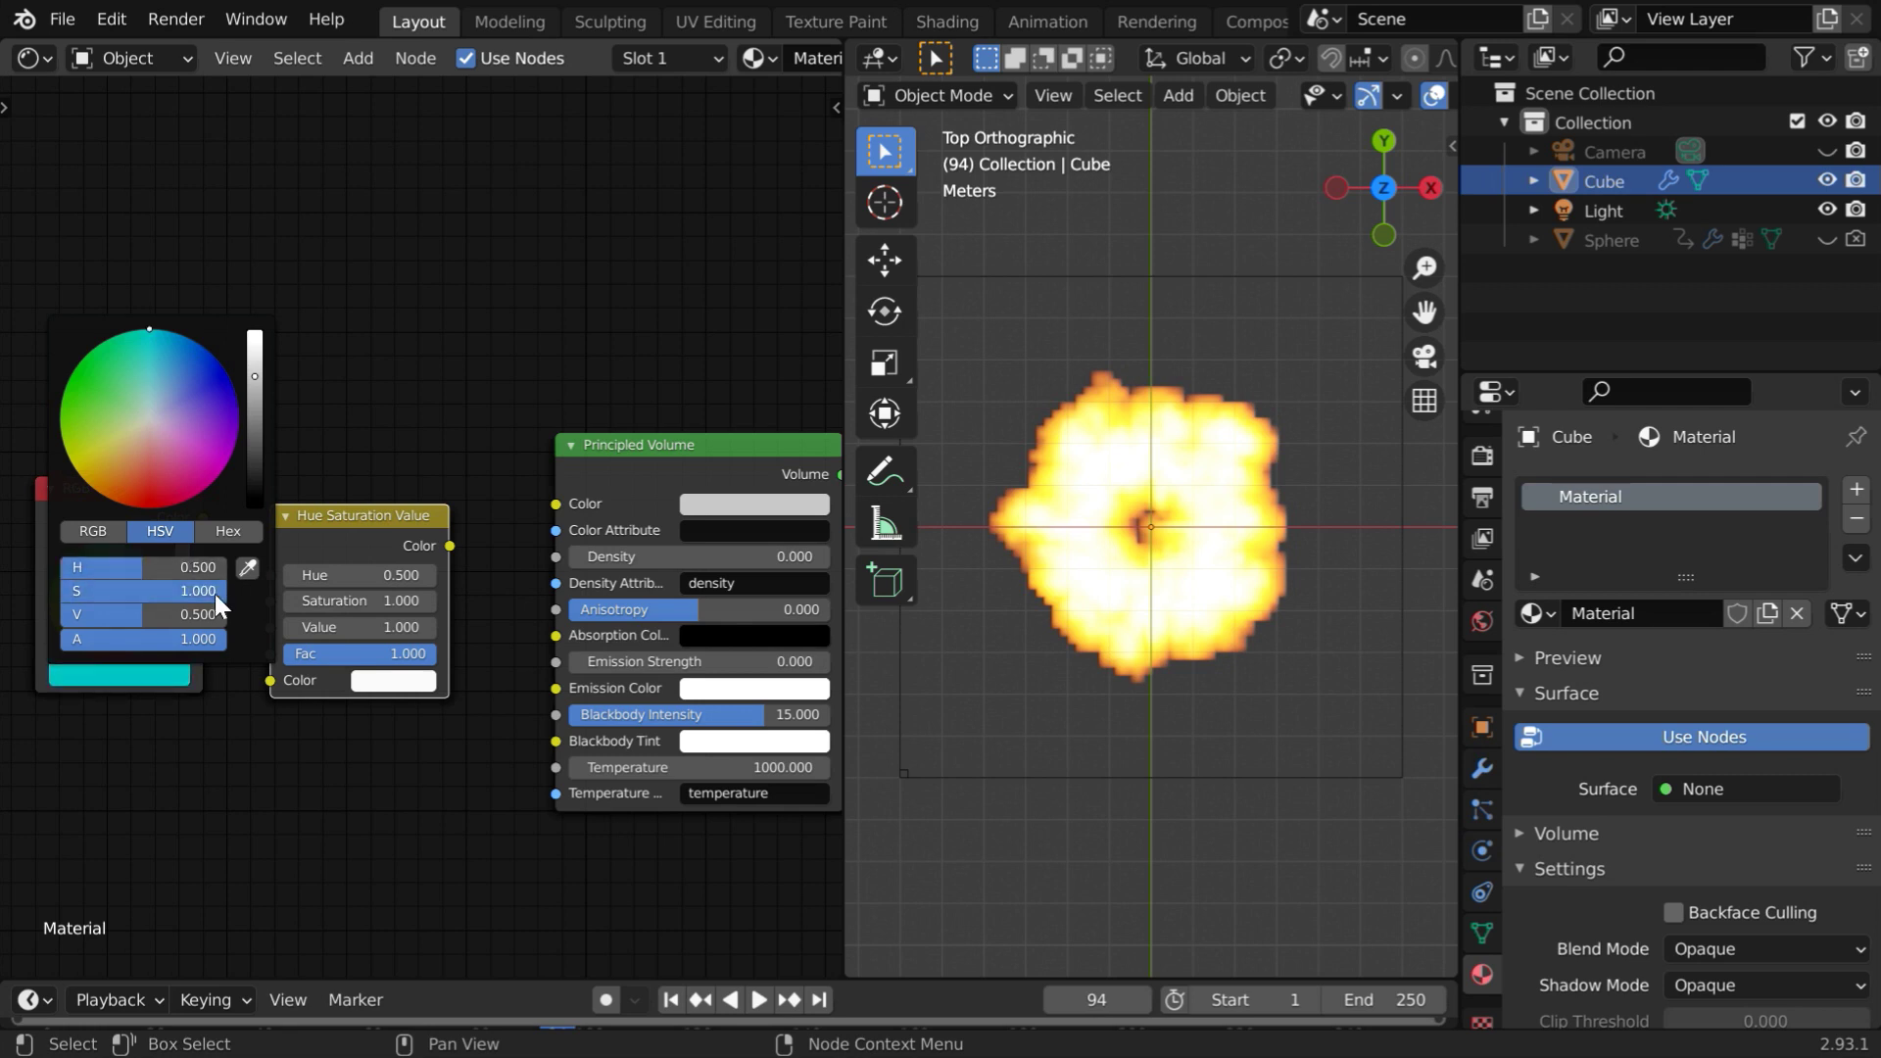
Set the RGB node's value to 1 and link its colour through the Hue Saturation Value node into the Principled Volume's Blackbody Tint
left_click_drag(90, 614, 227, 614)
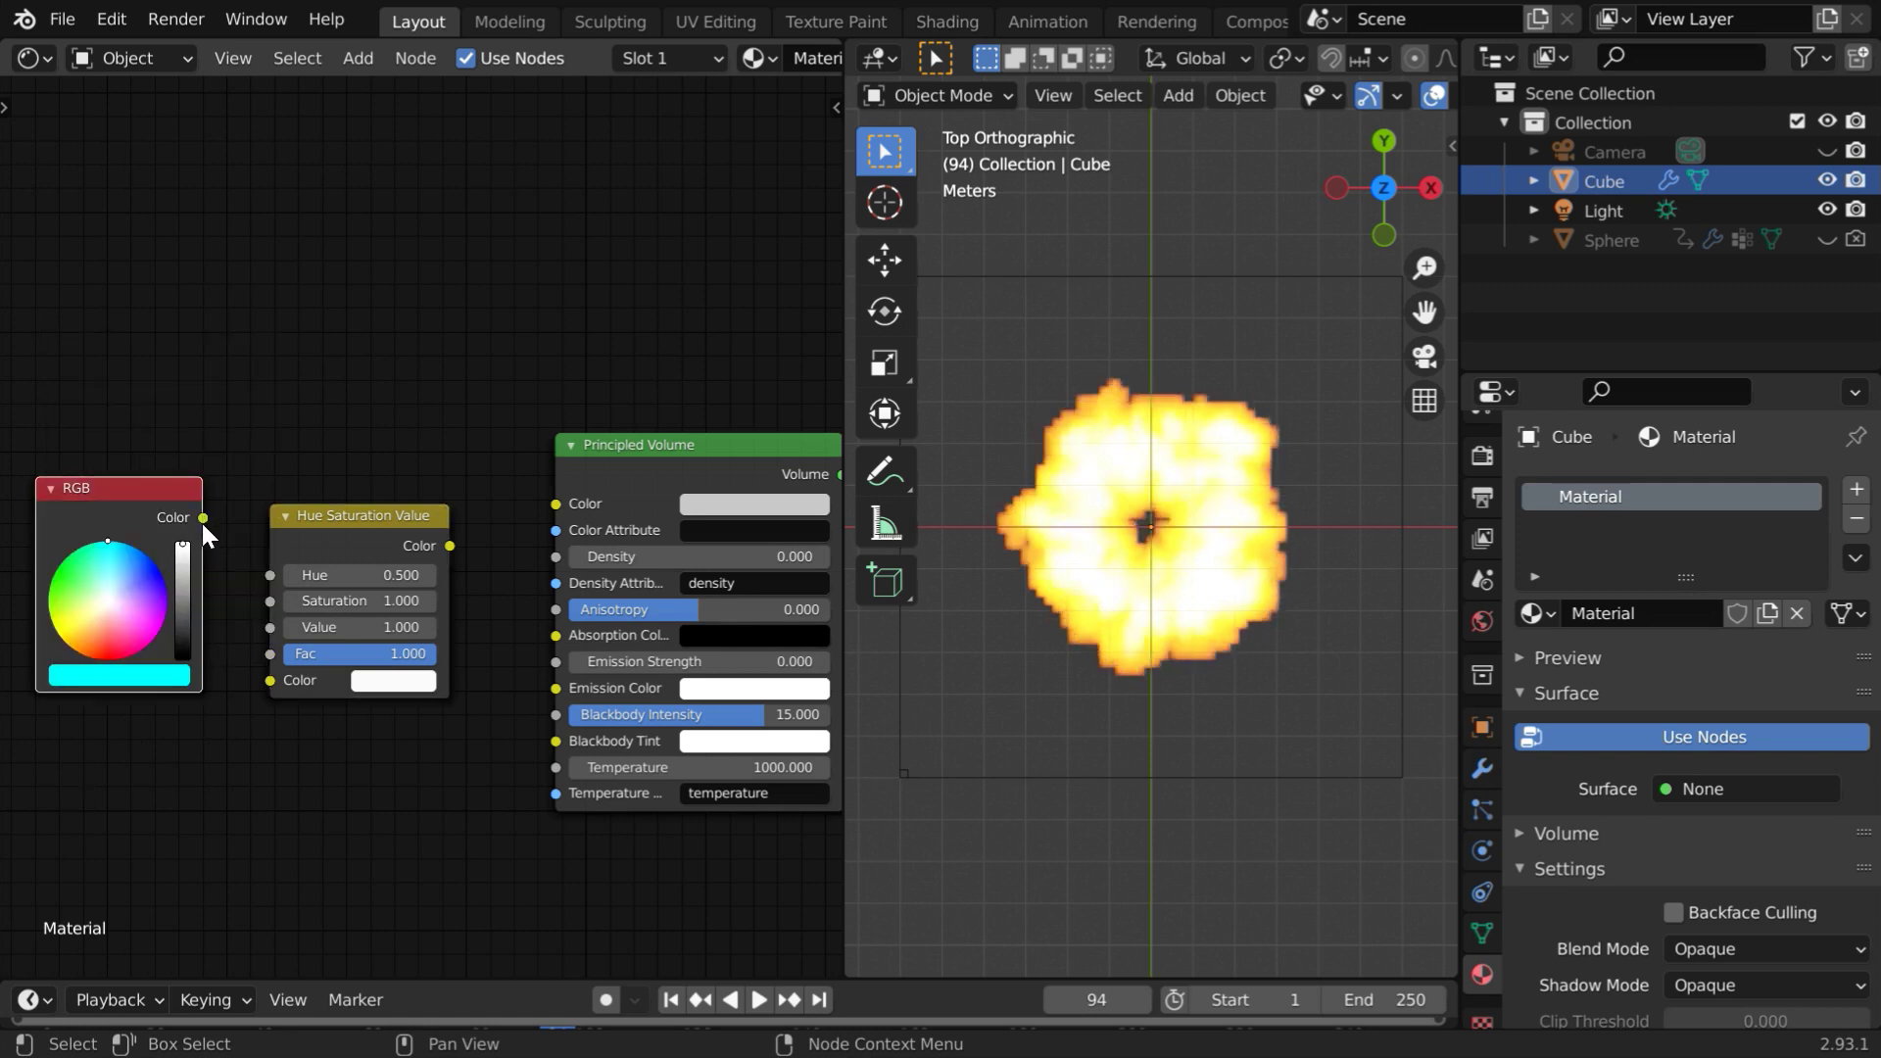
left_click_drag(202, 518, 268, 679)
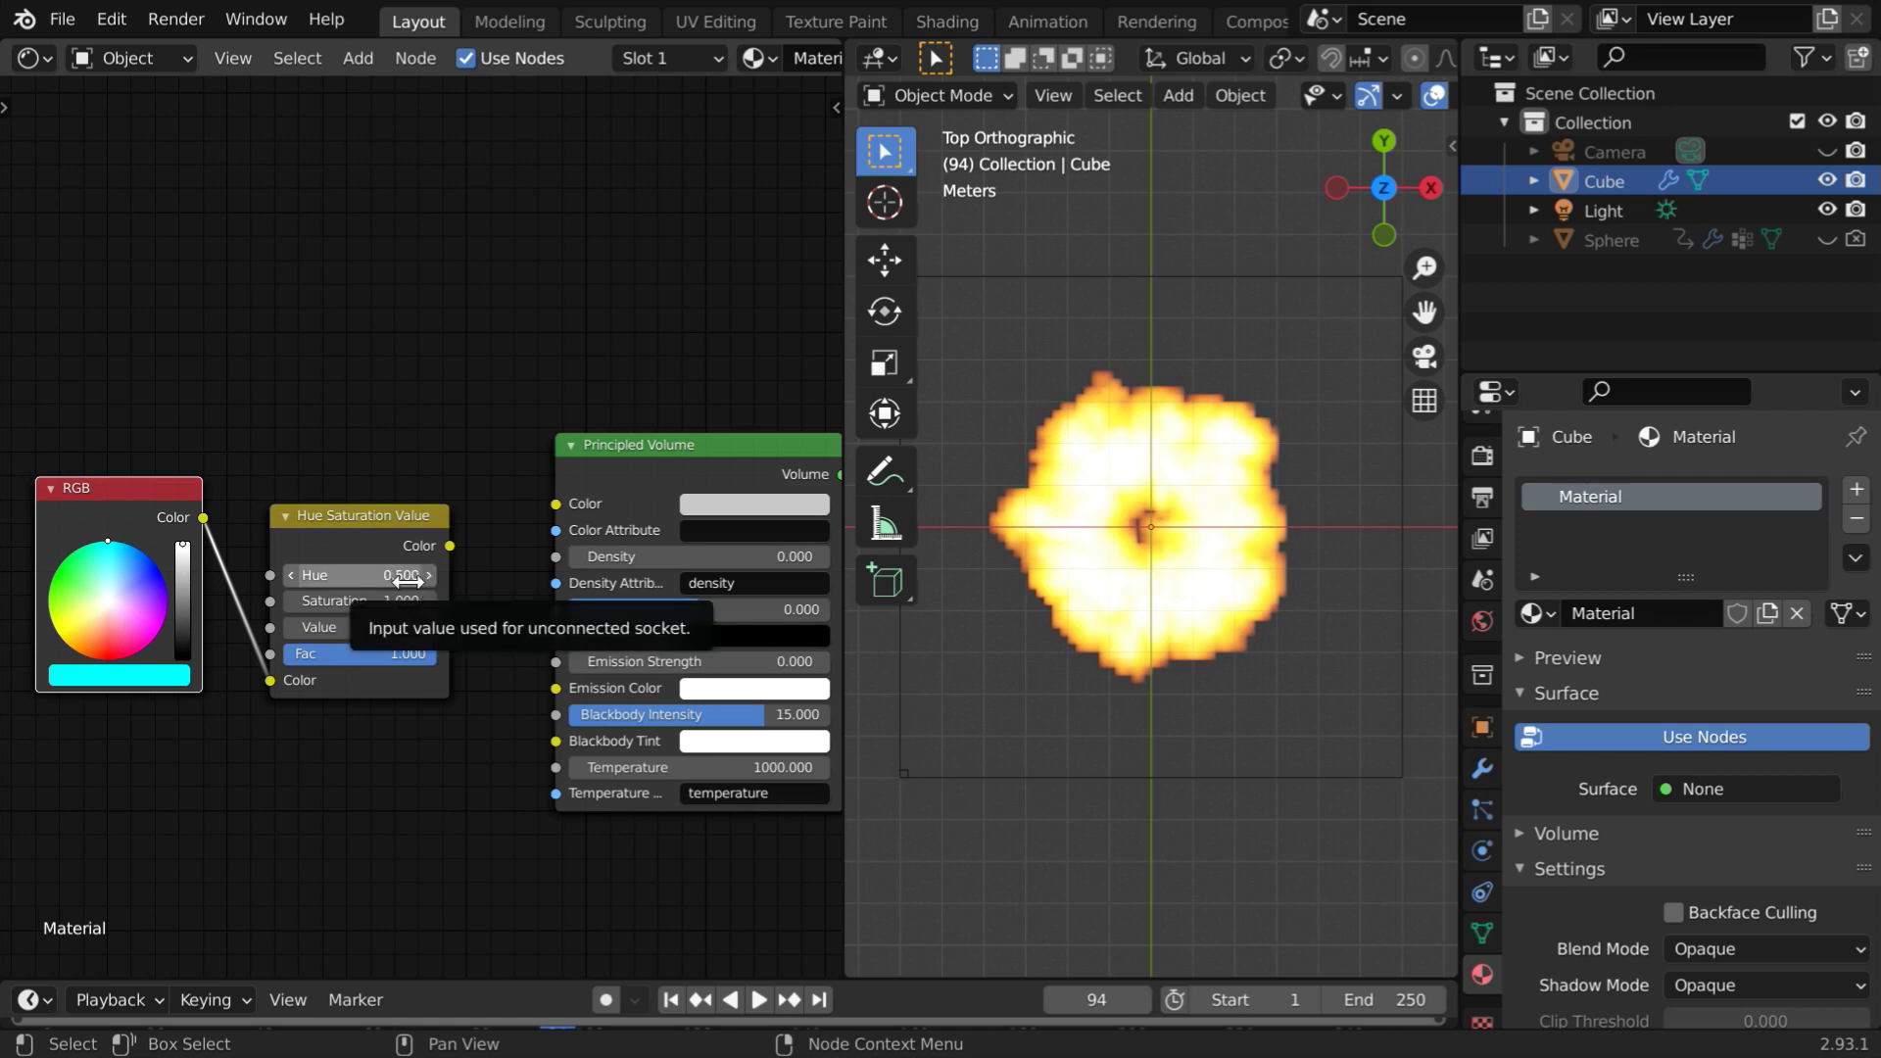
left_click_drag(449, 548, 554, 742)
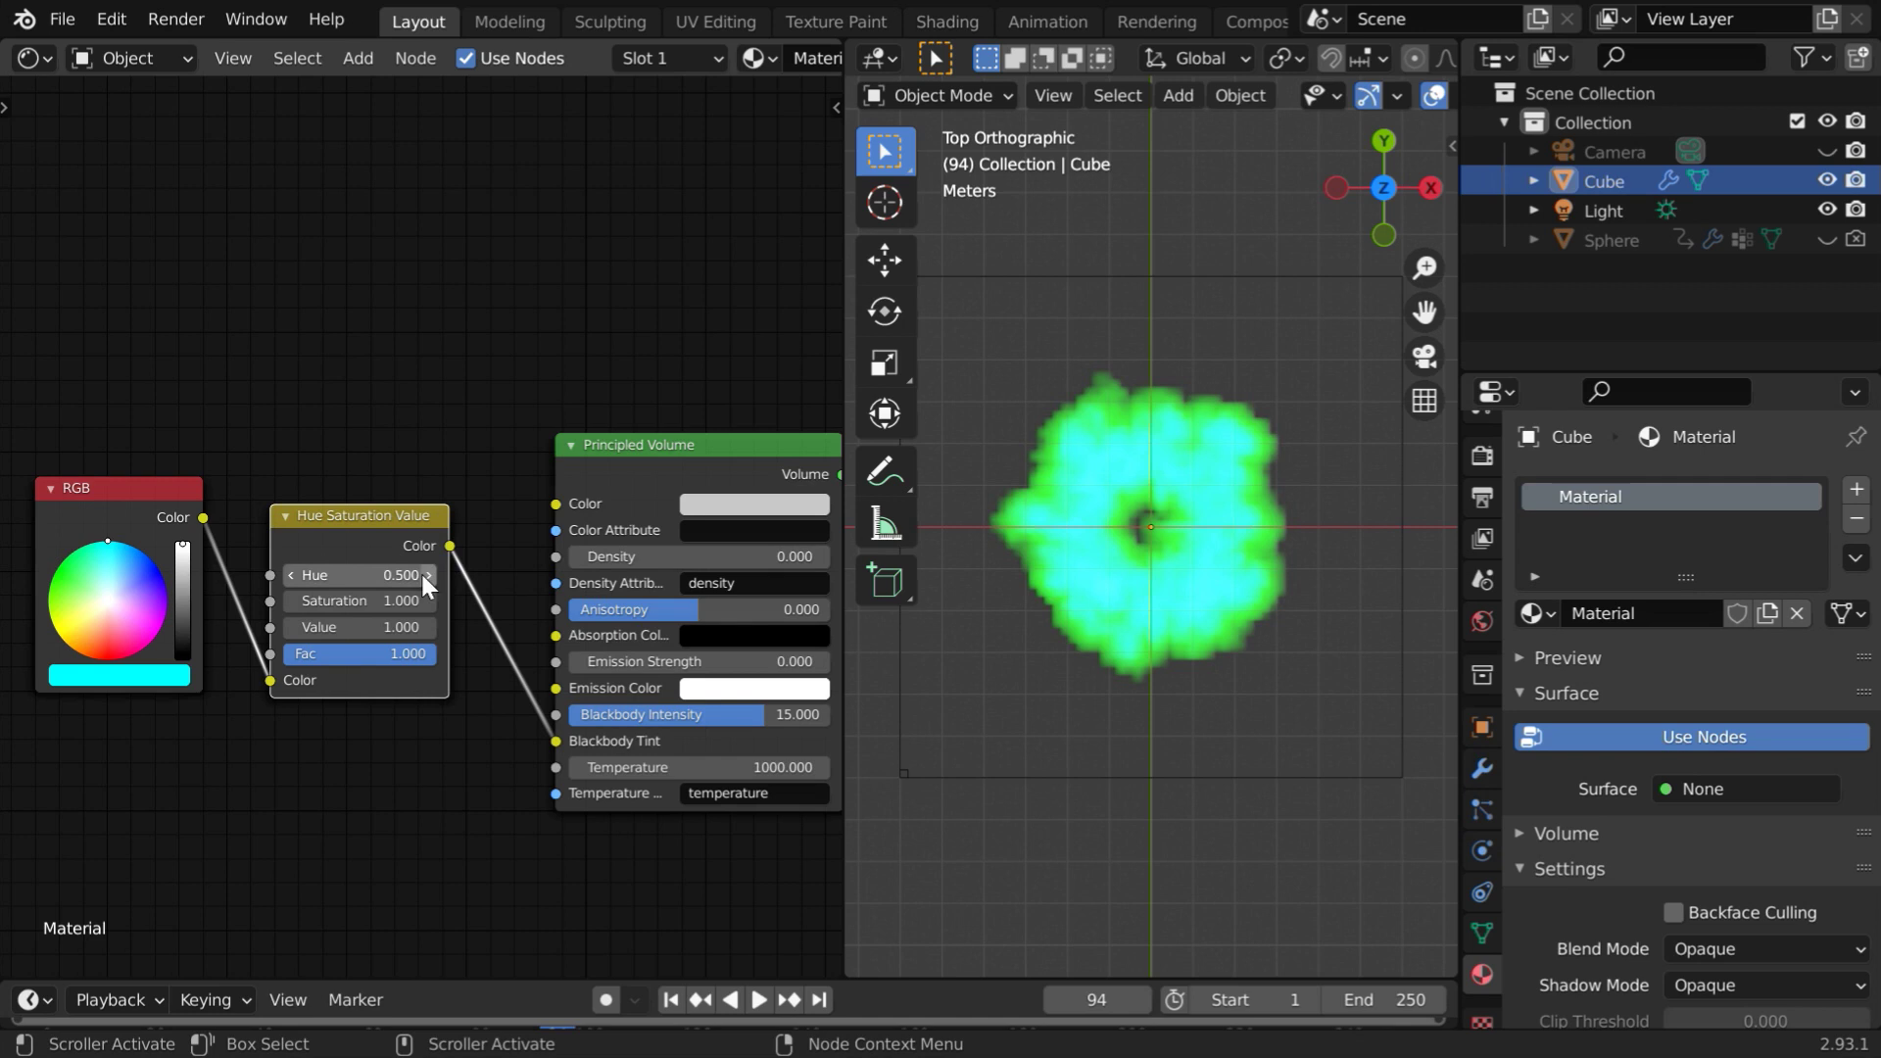
Set the Hue Saturation Value node's Hue to 0.9 and insert a keyframe on it
left_click_drag(357, 575, 1074, 510)
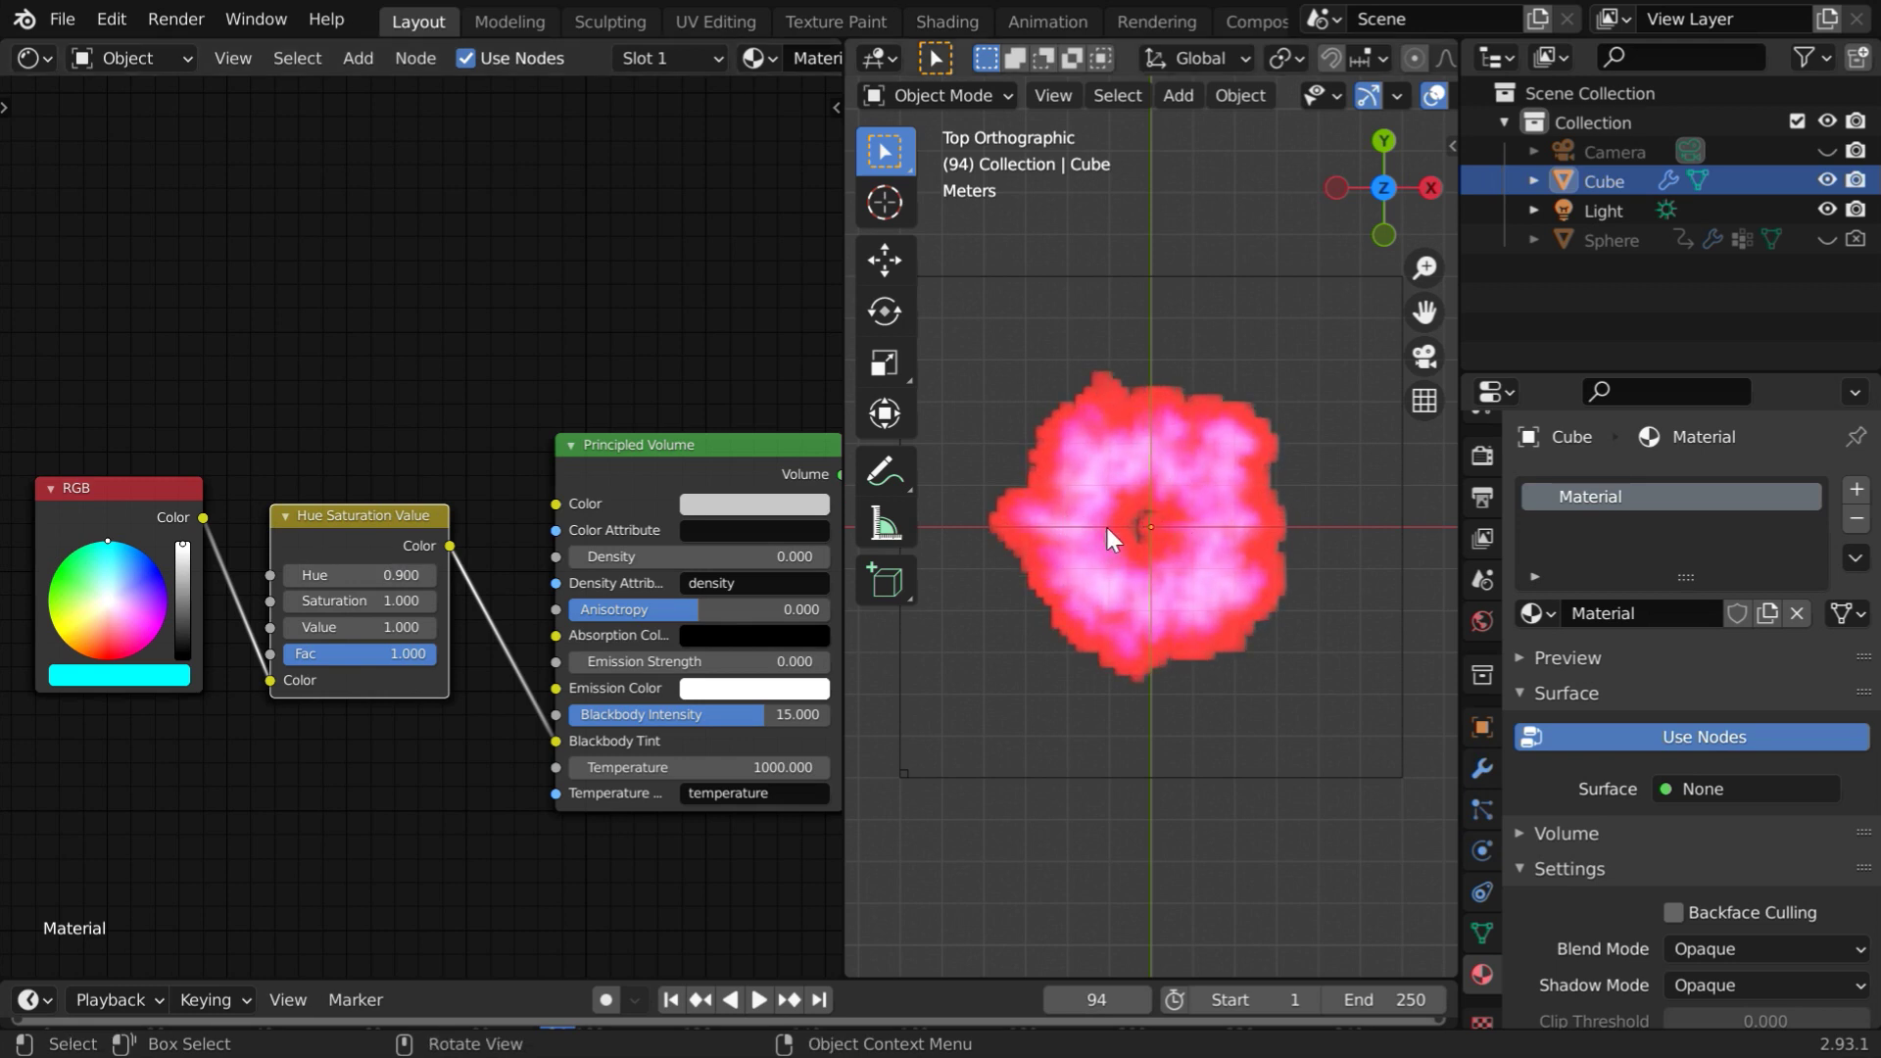
left_click_drag(384, 579, 374, 576)
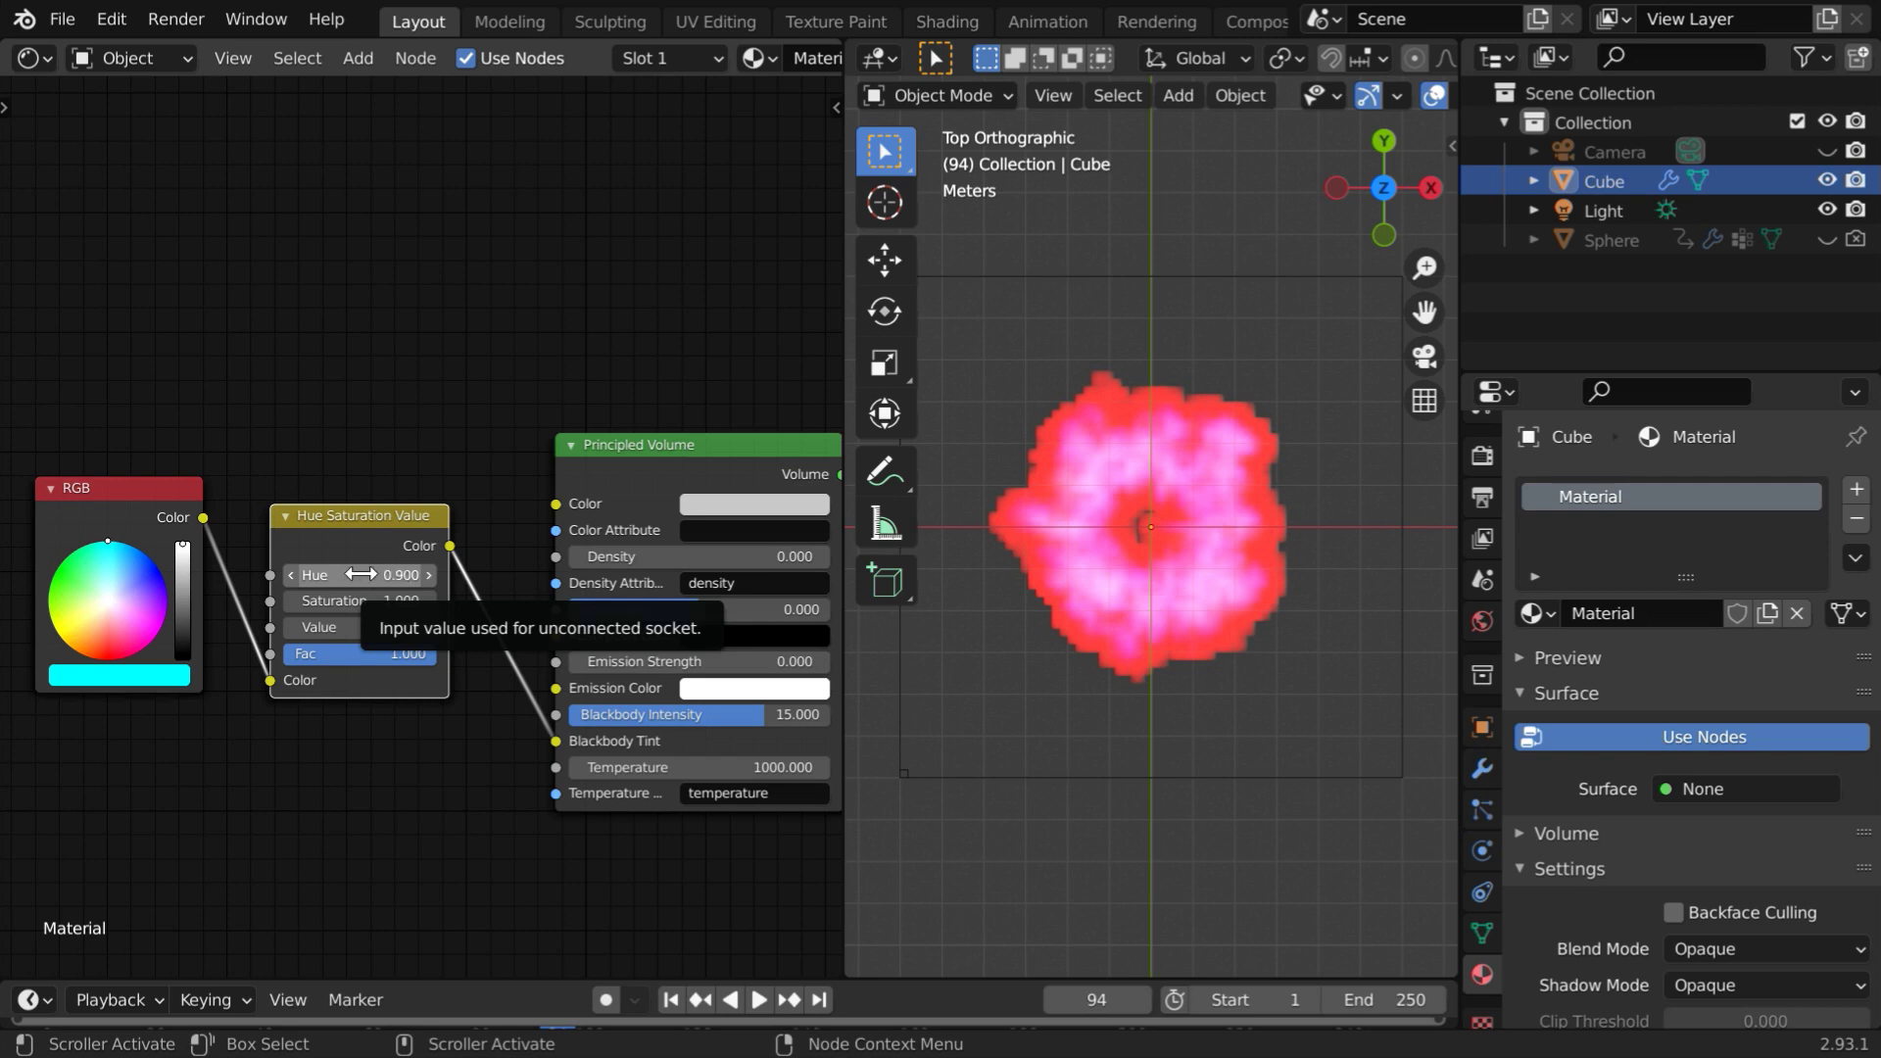
key("i")
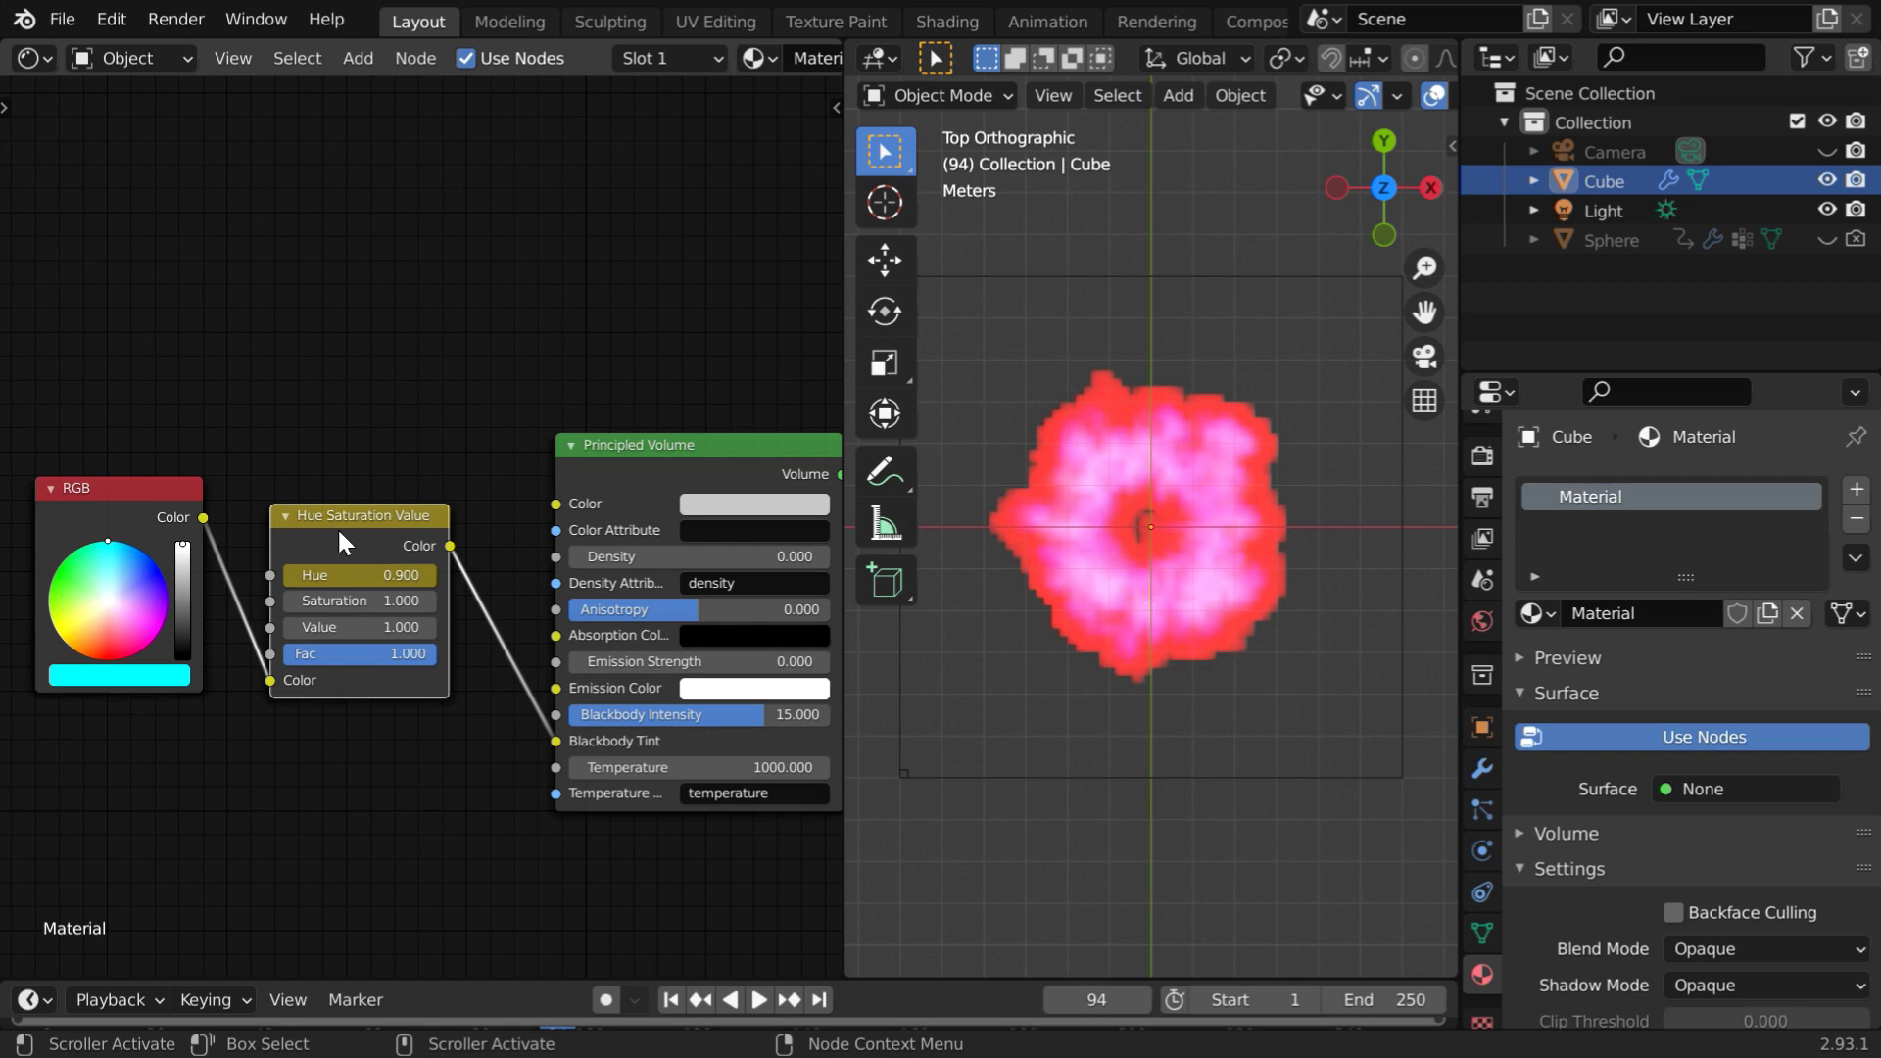
Switch the shader editor area to the Graph Editor and reveal the Cube material's keyframed Hue channel
left_click(39, 56)
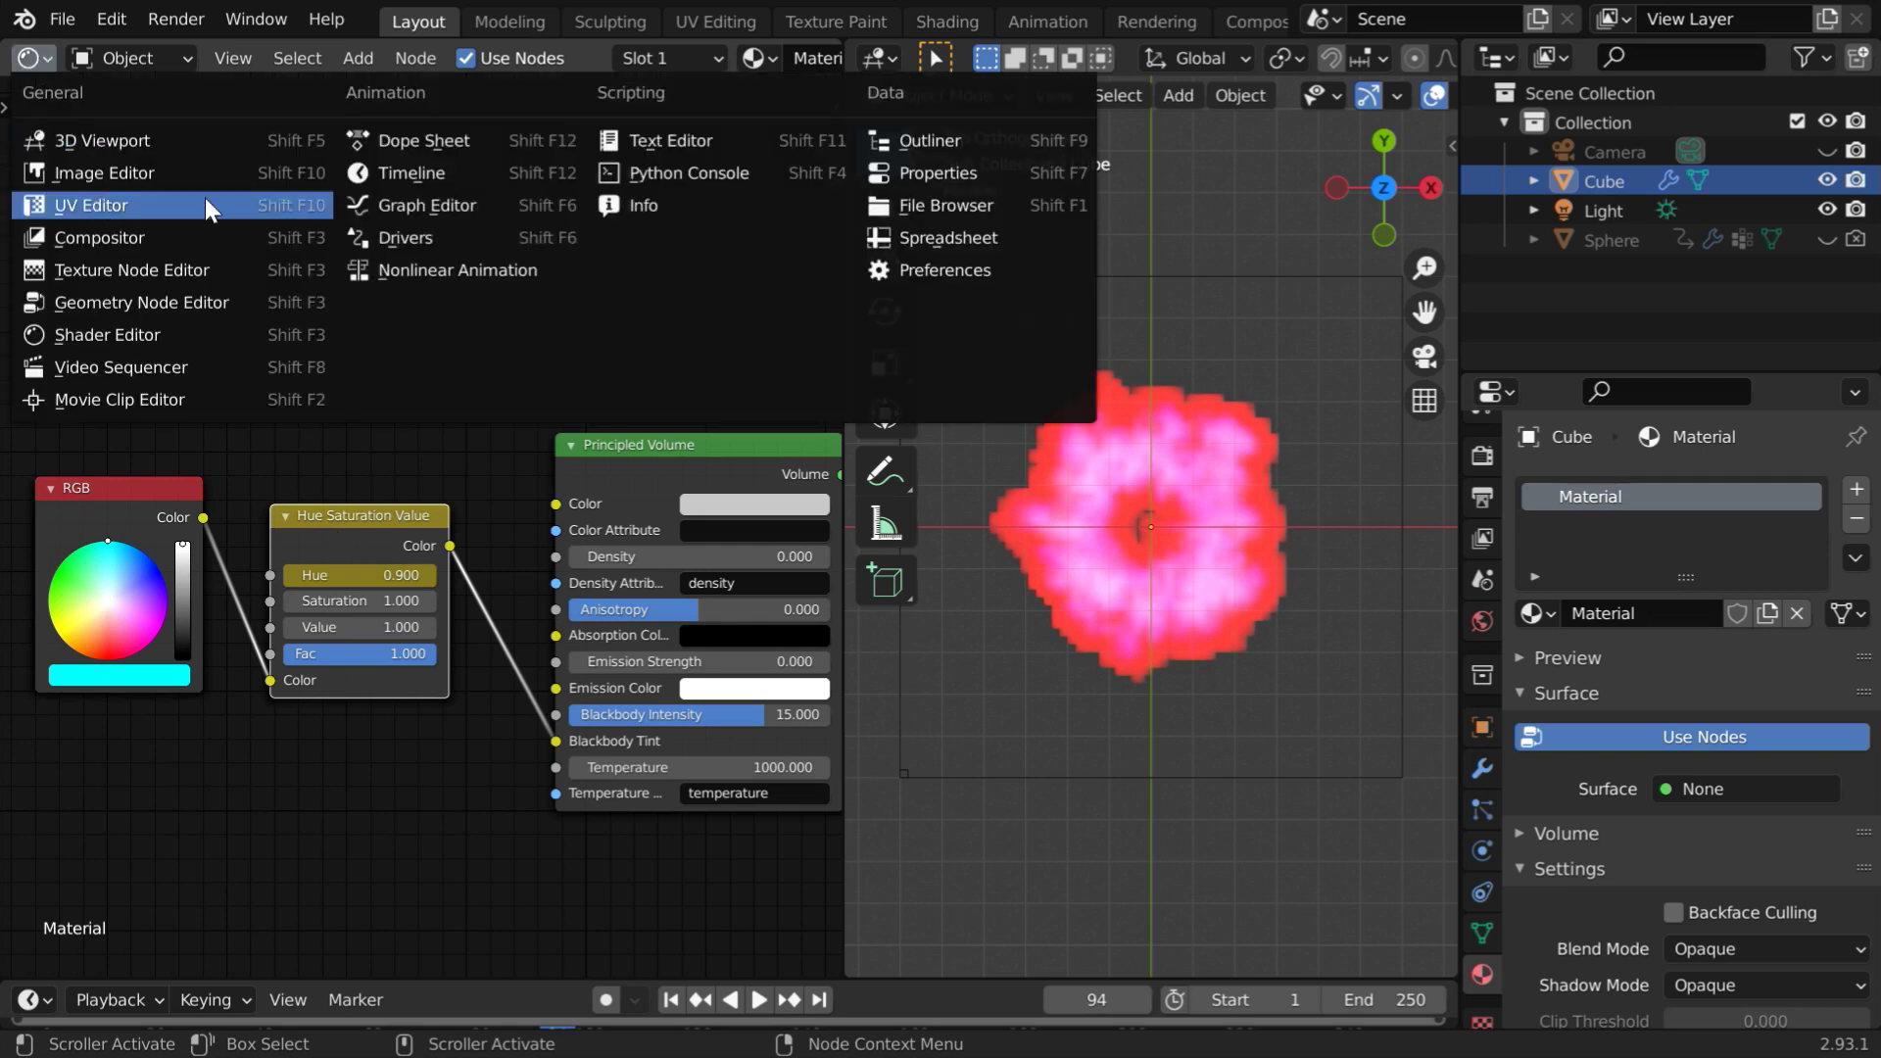
left_click(392, 207)
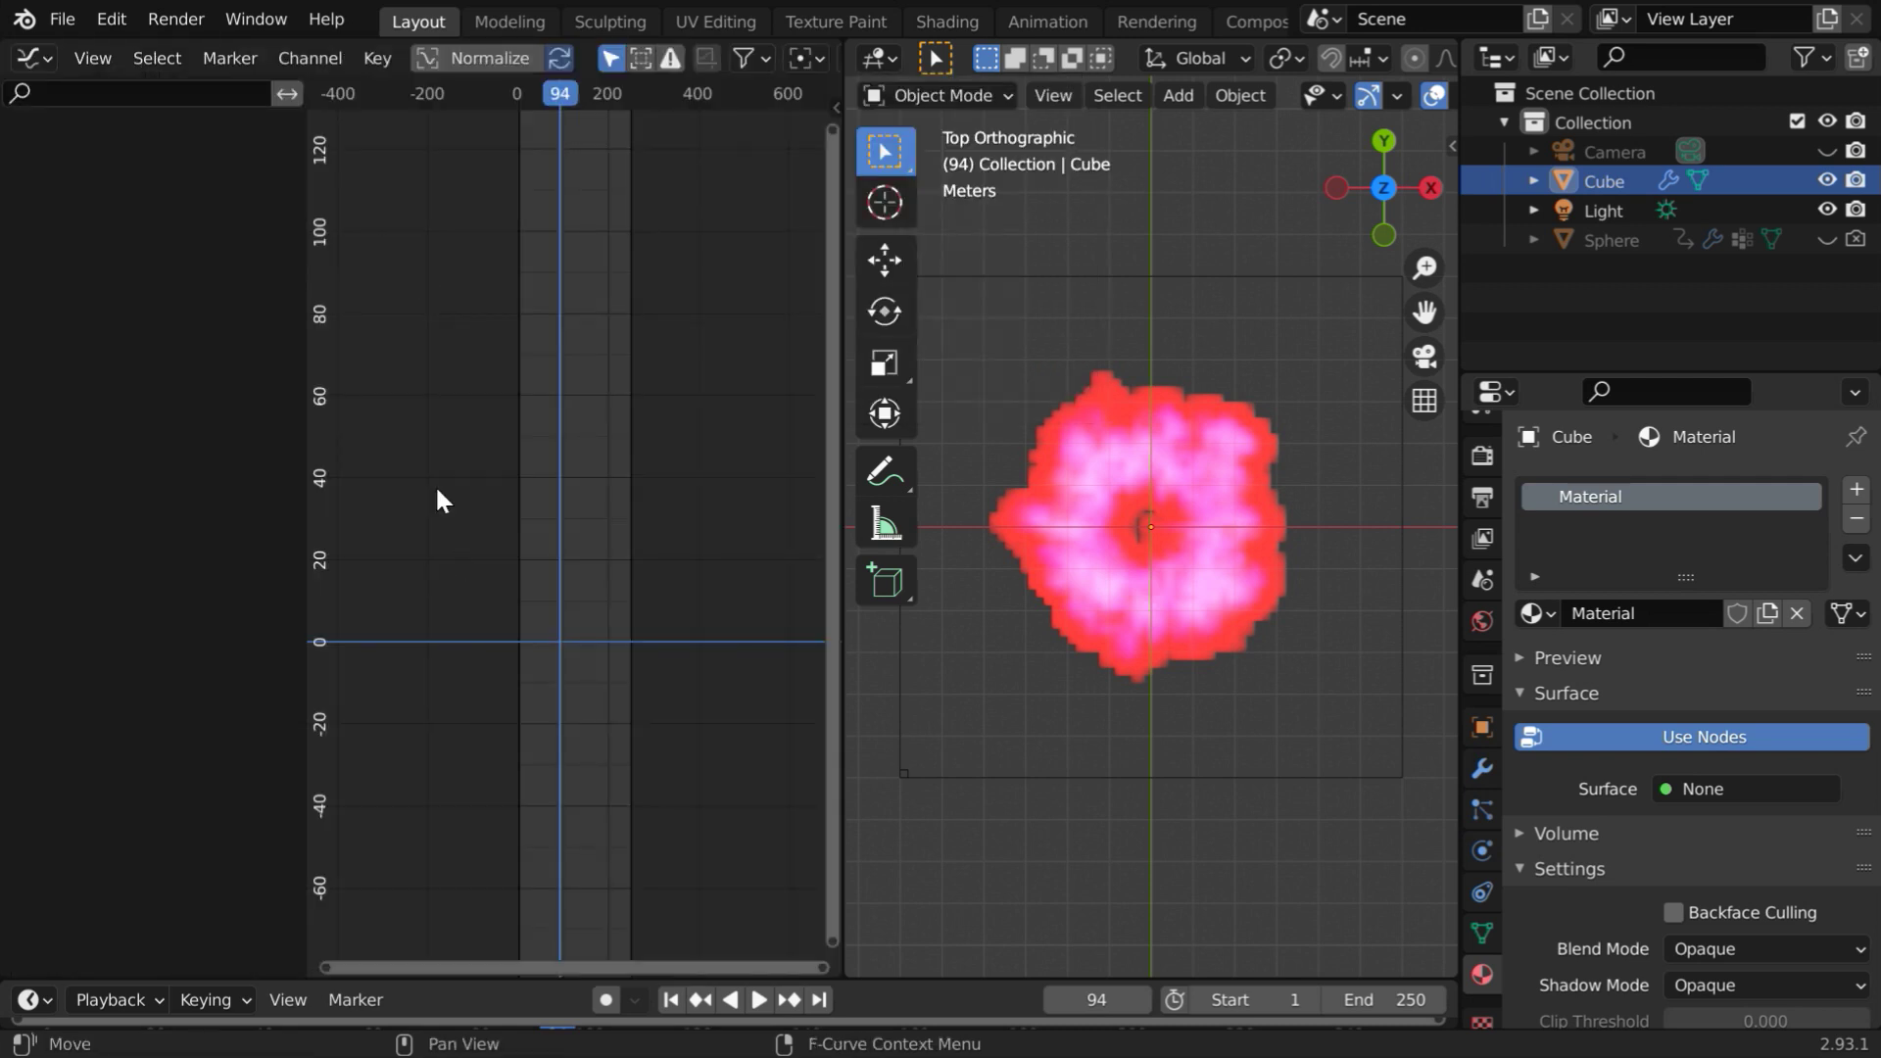
left_click(1599, 180)
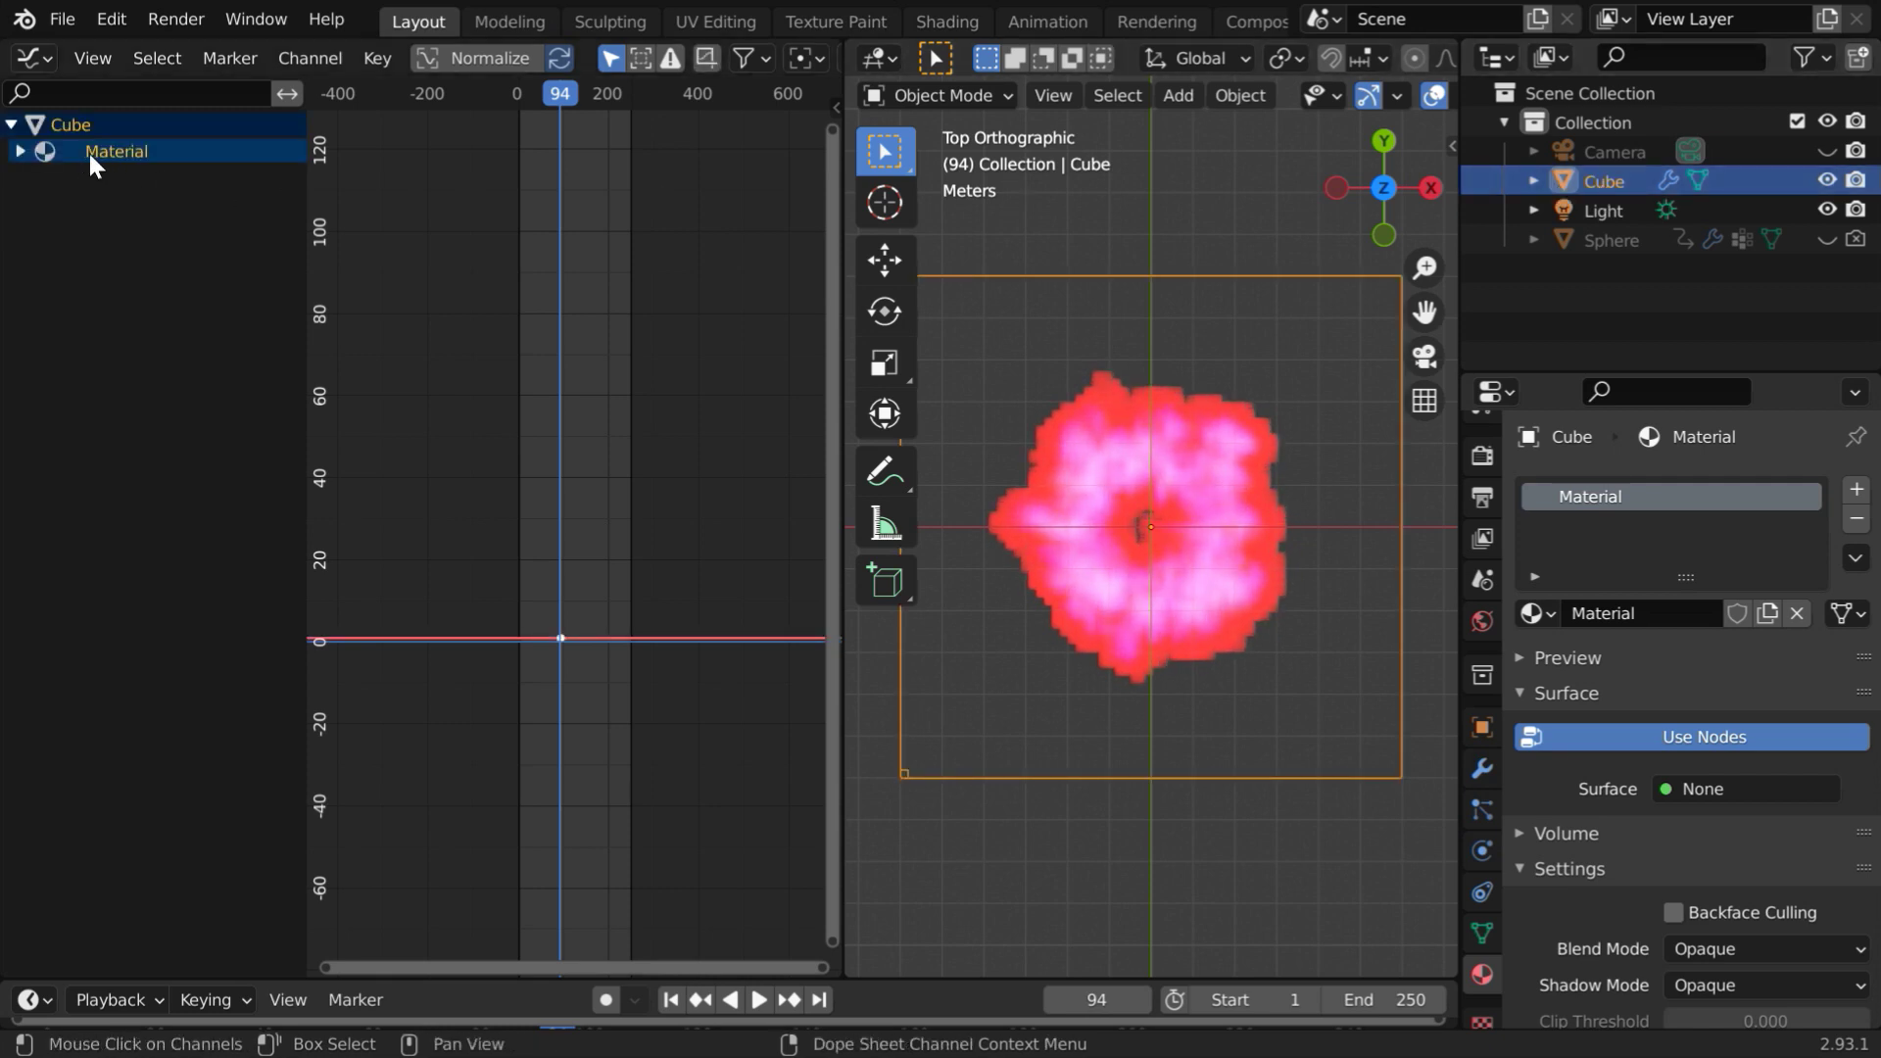
left_click(21, 151)
left_click(24, 177)
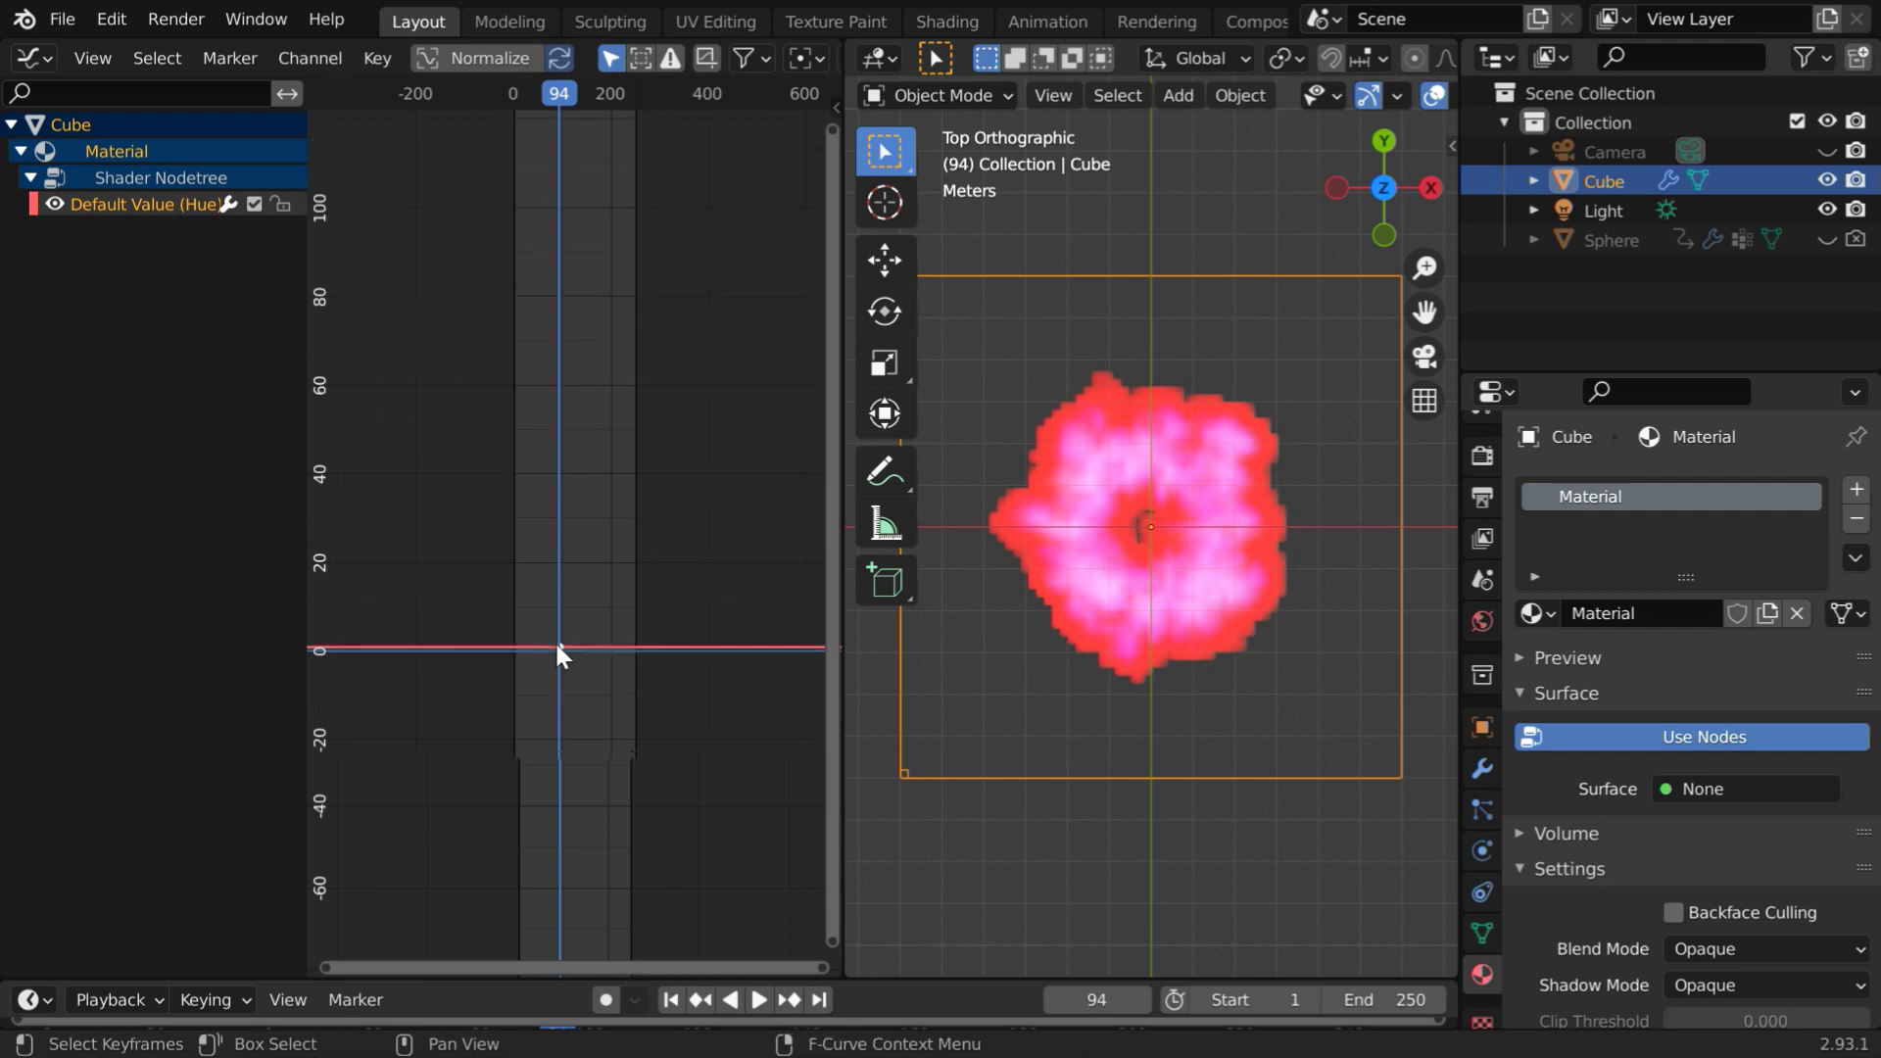
scroll(555, 639, "up", 2)
scroll(555, 735, "up", 1)
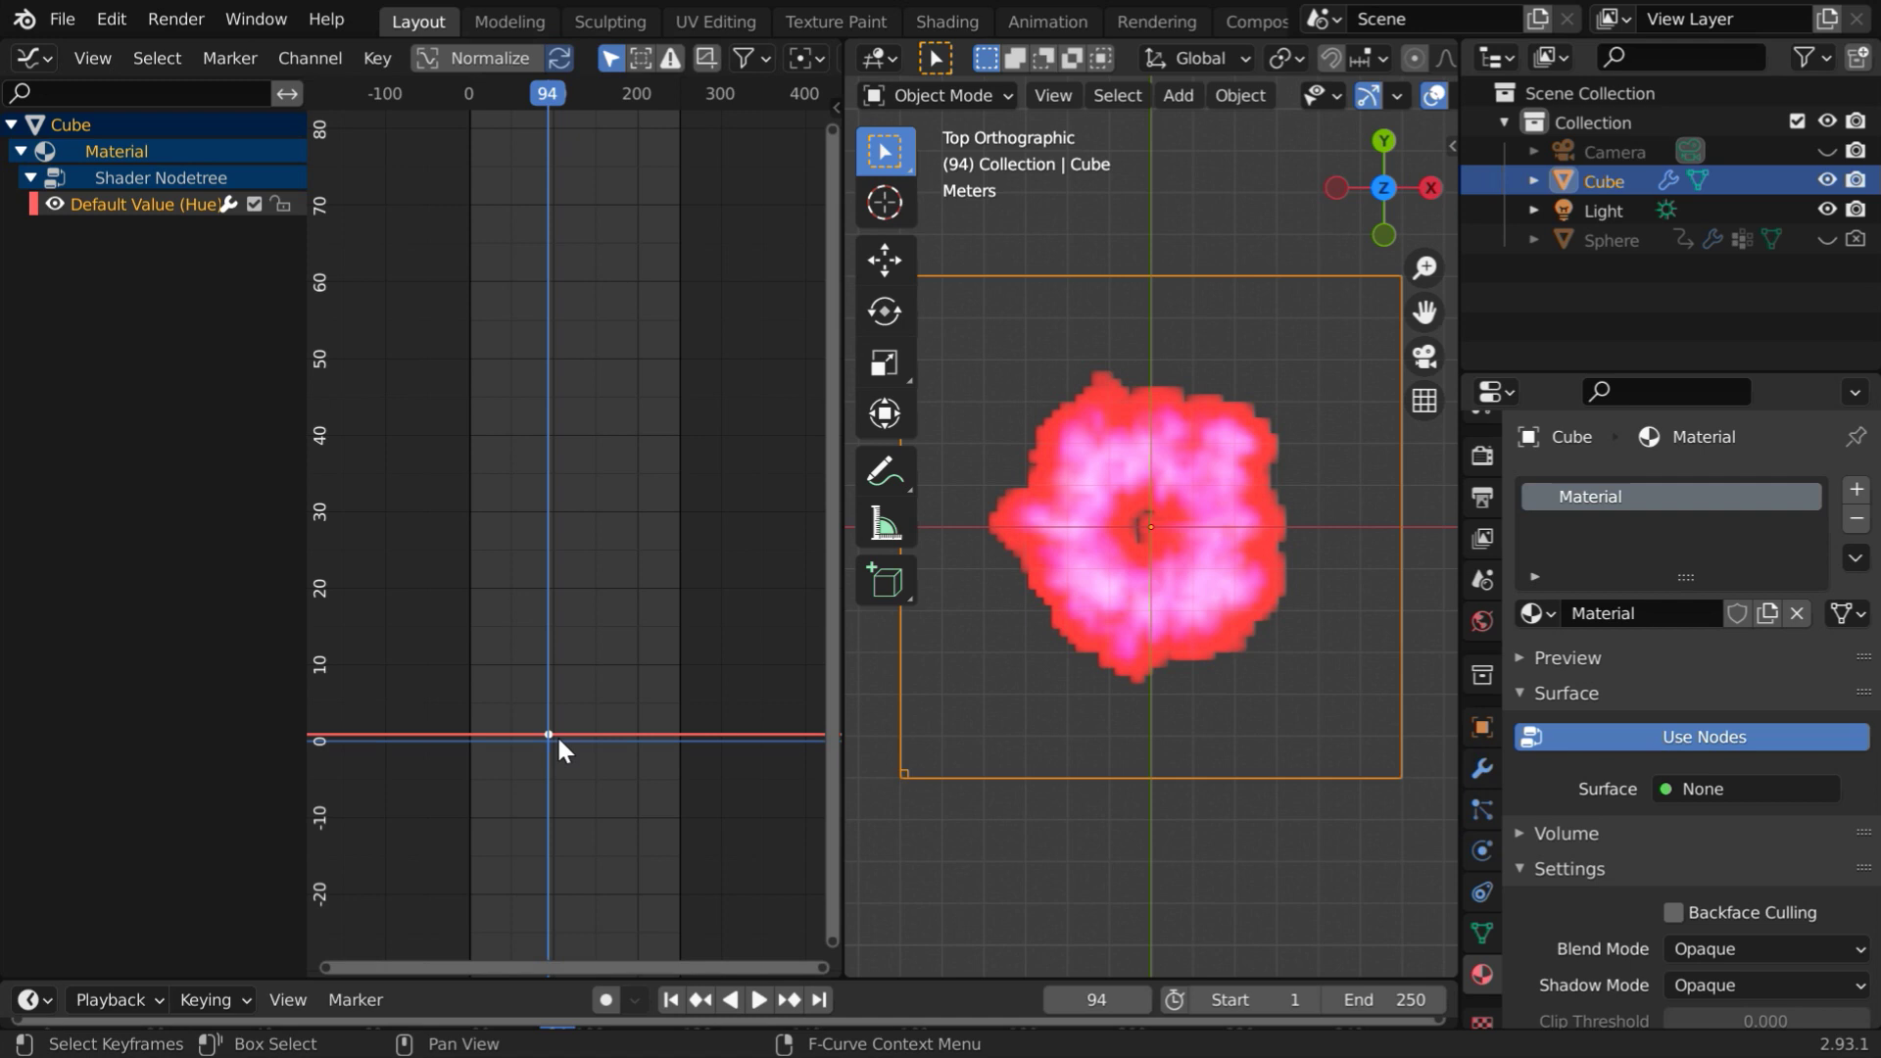
Bake Music.wav to the Hue F-curve from frame 1 with an Attack Time of 0.2
left_click(670, 999)
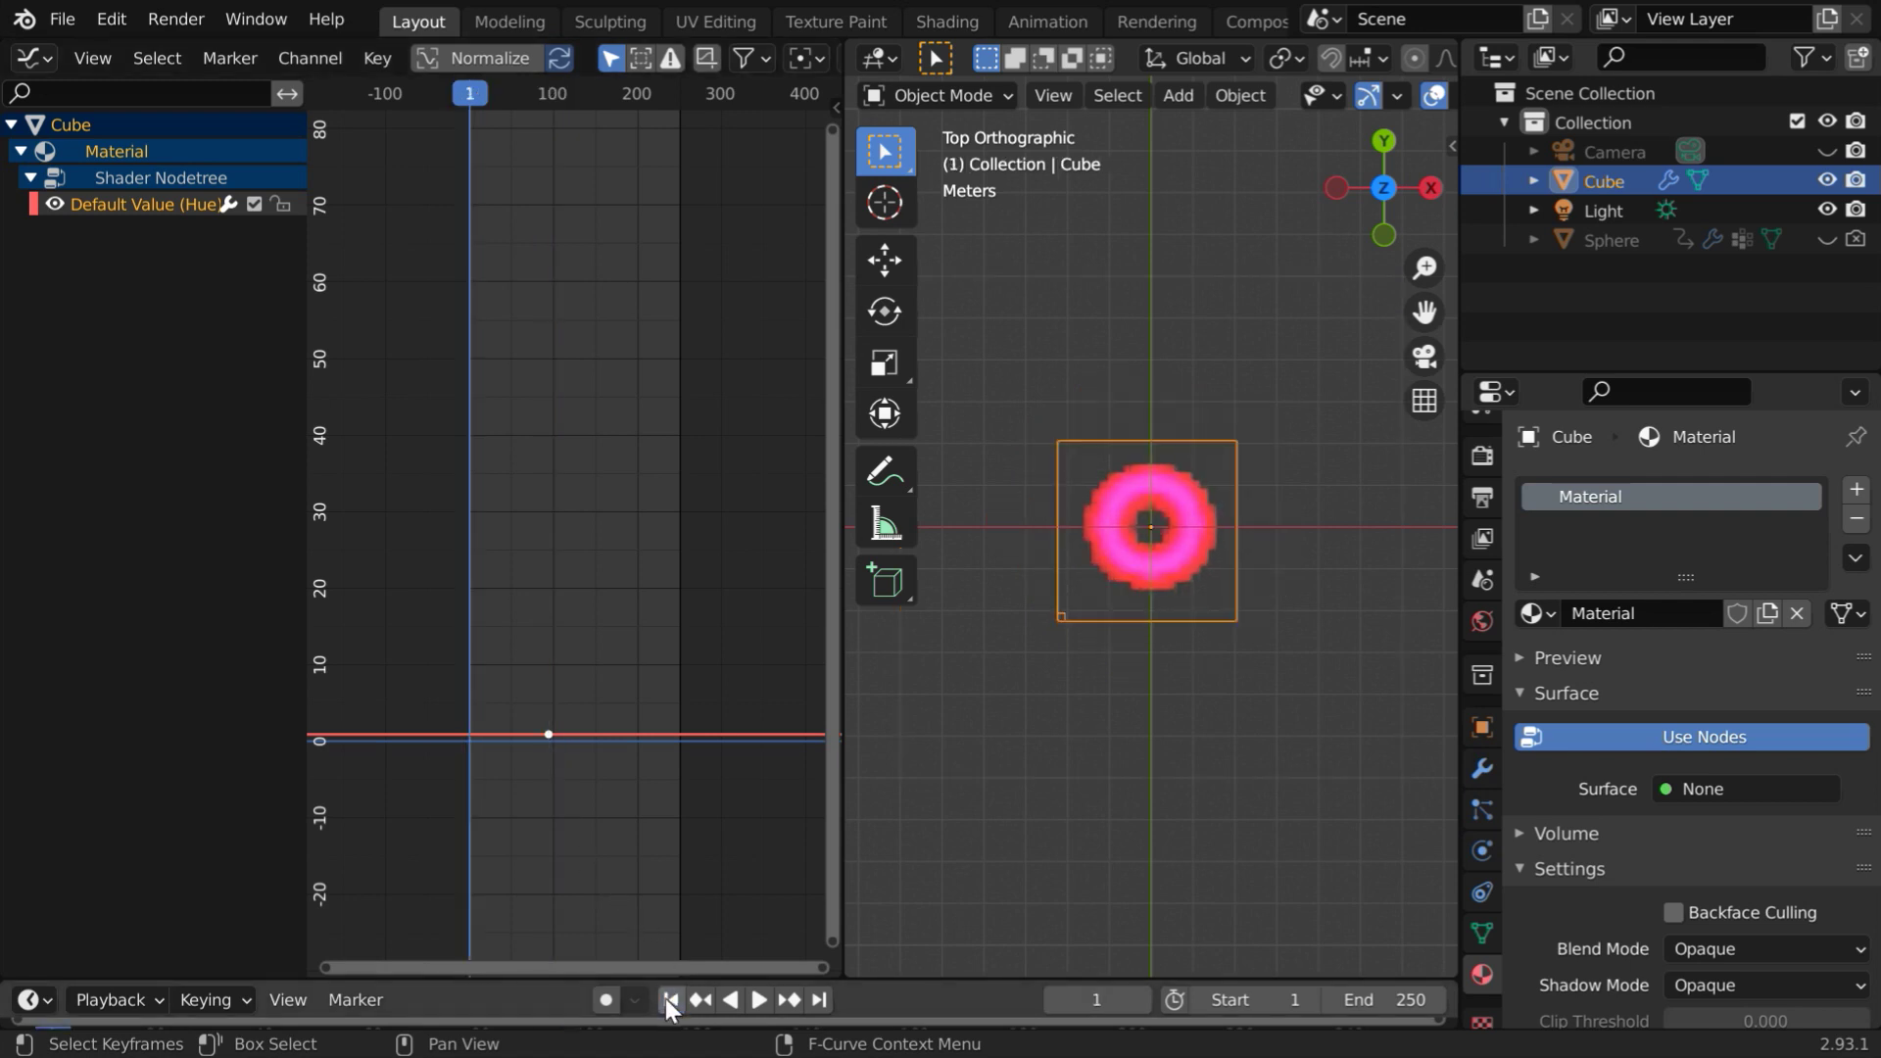
left_click(378, 58)
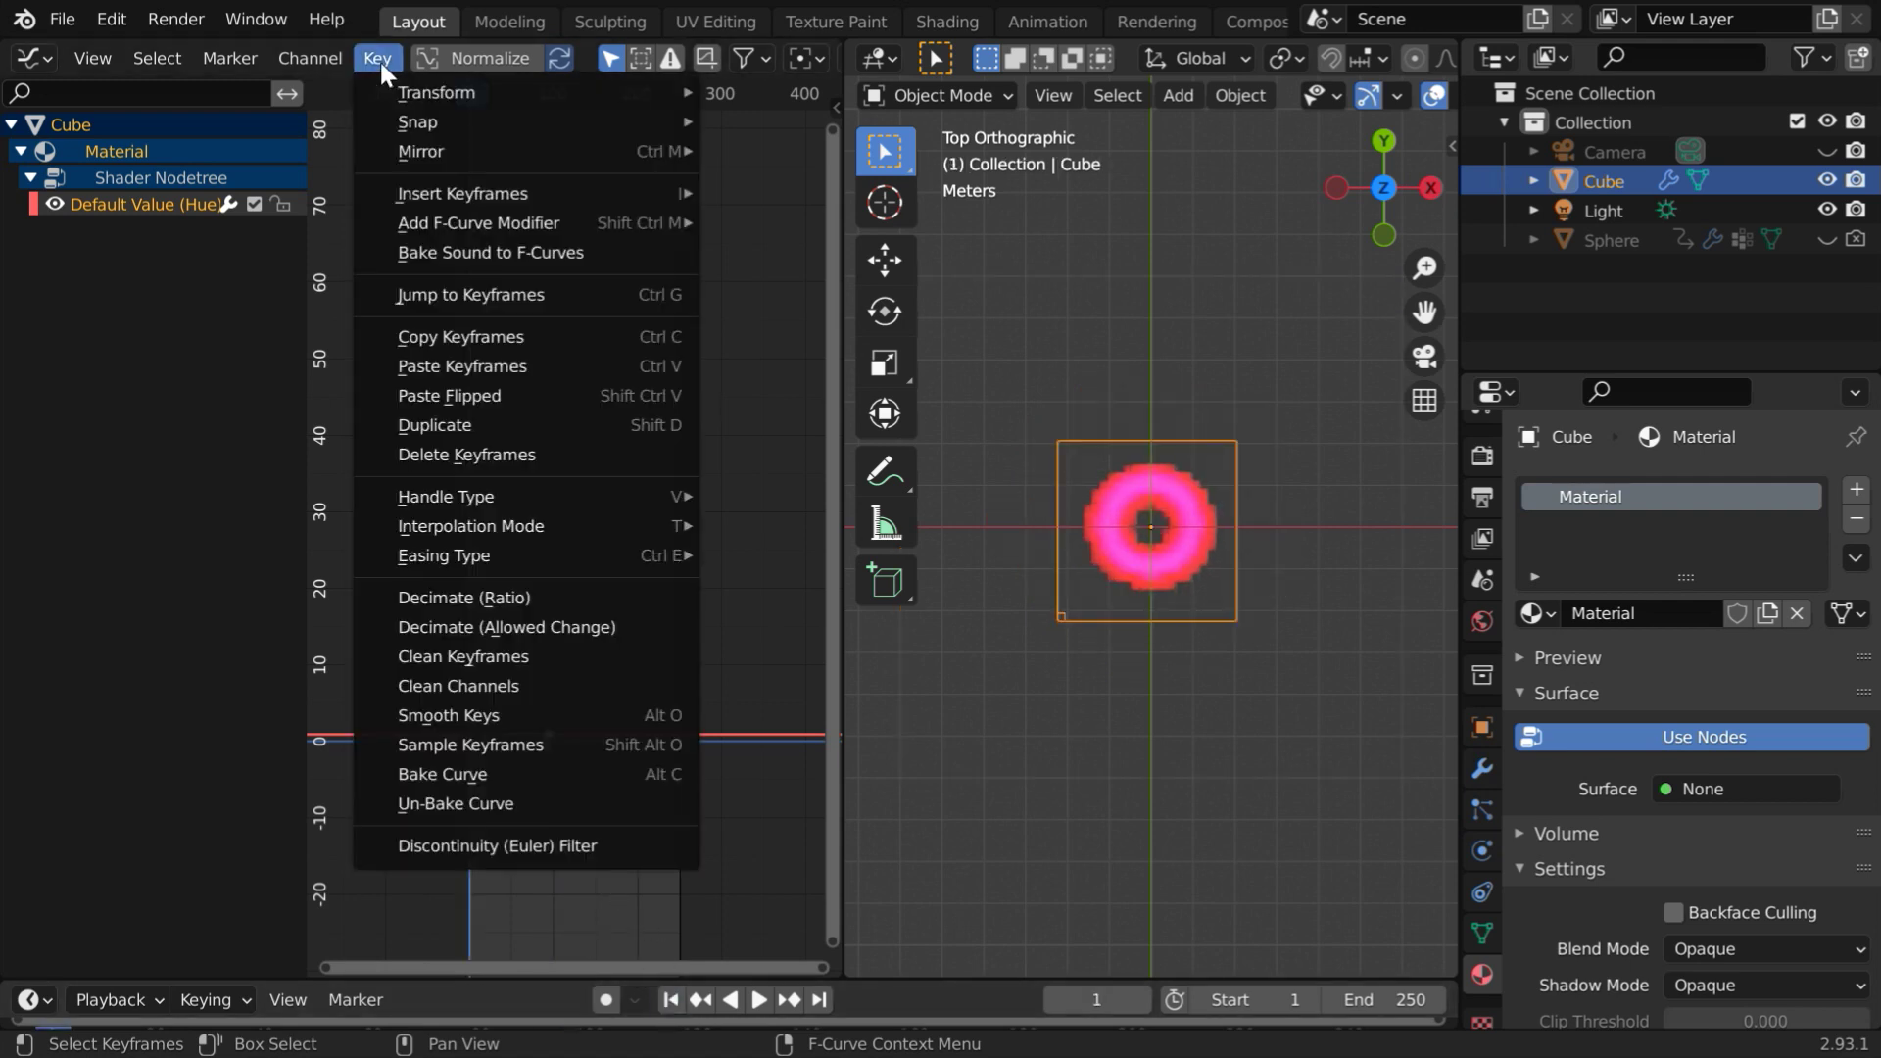
left_click(450, 253)
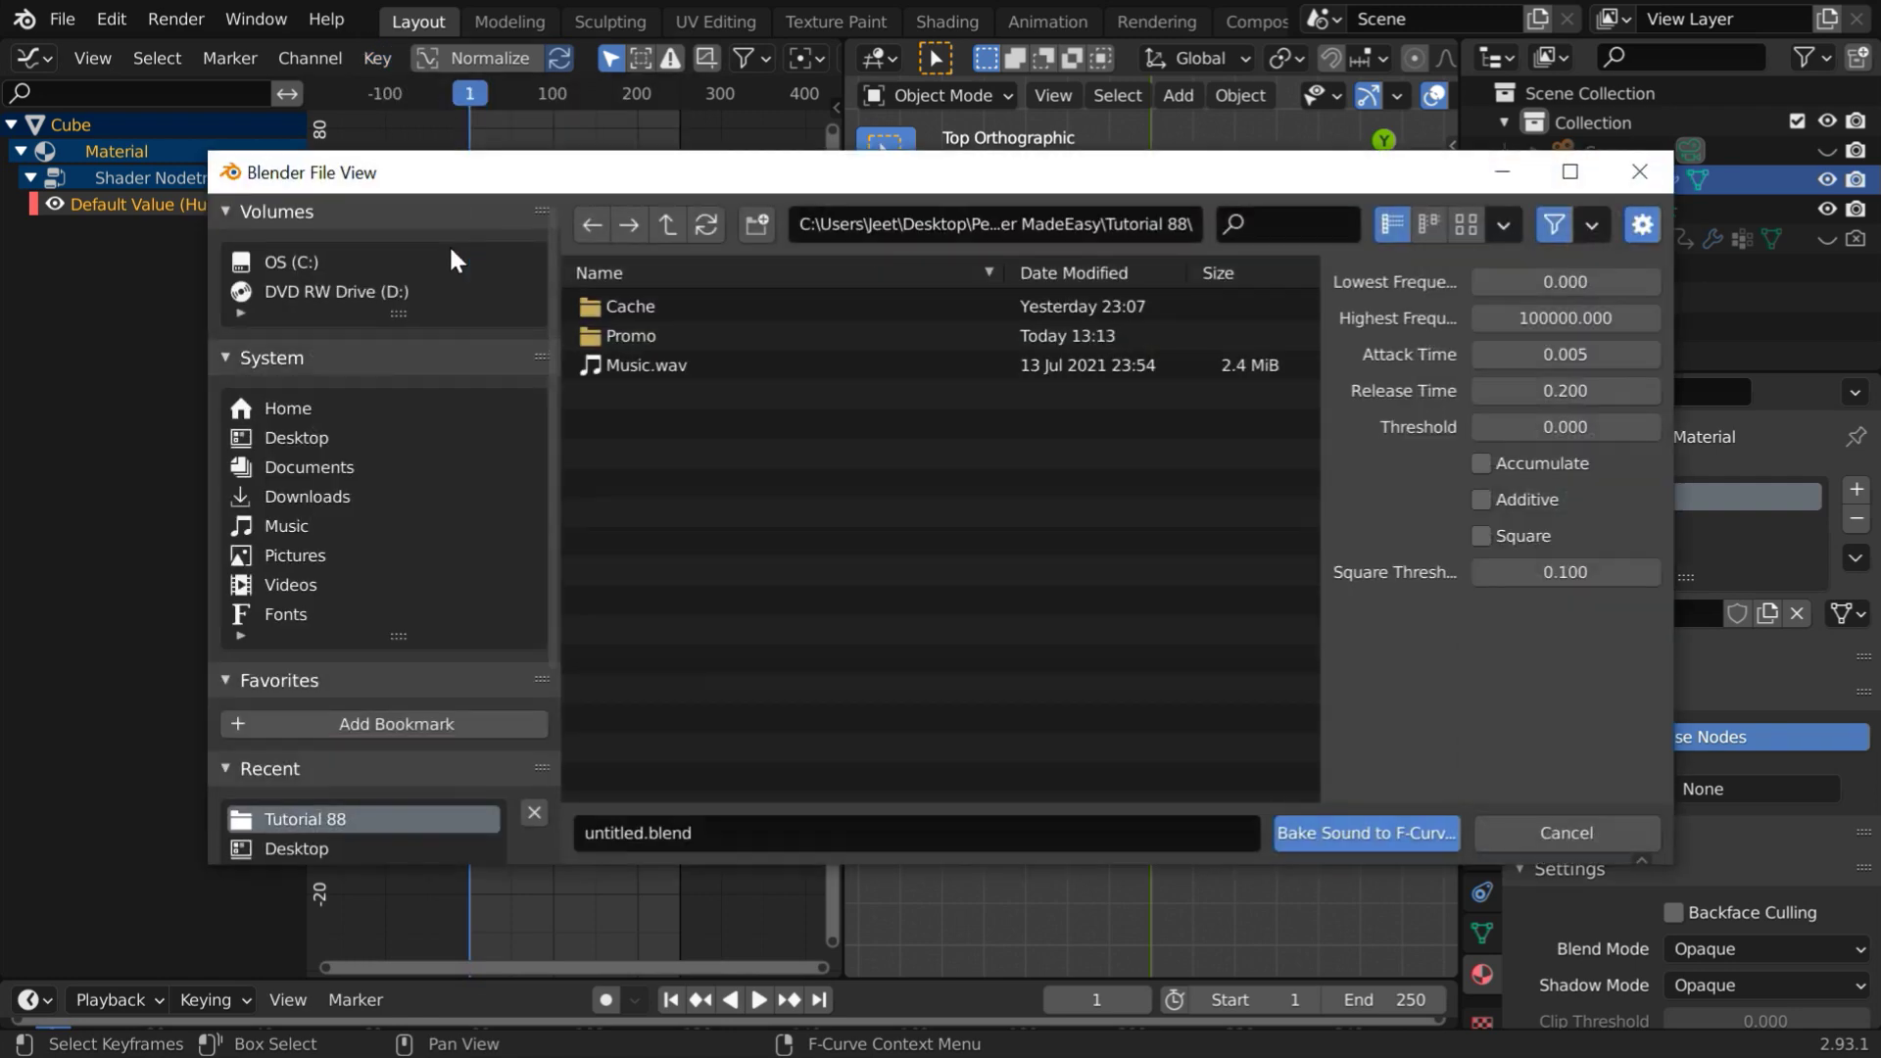
left_click(662, 366)
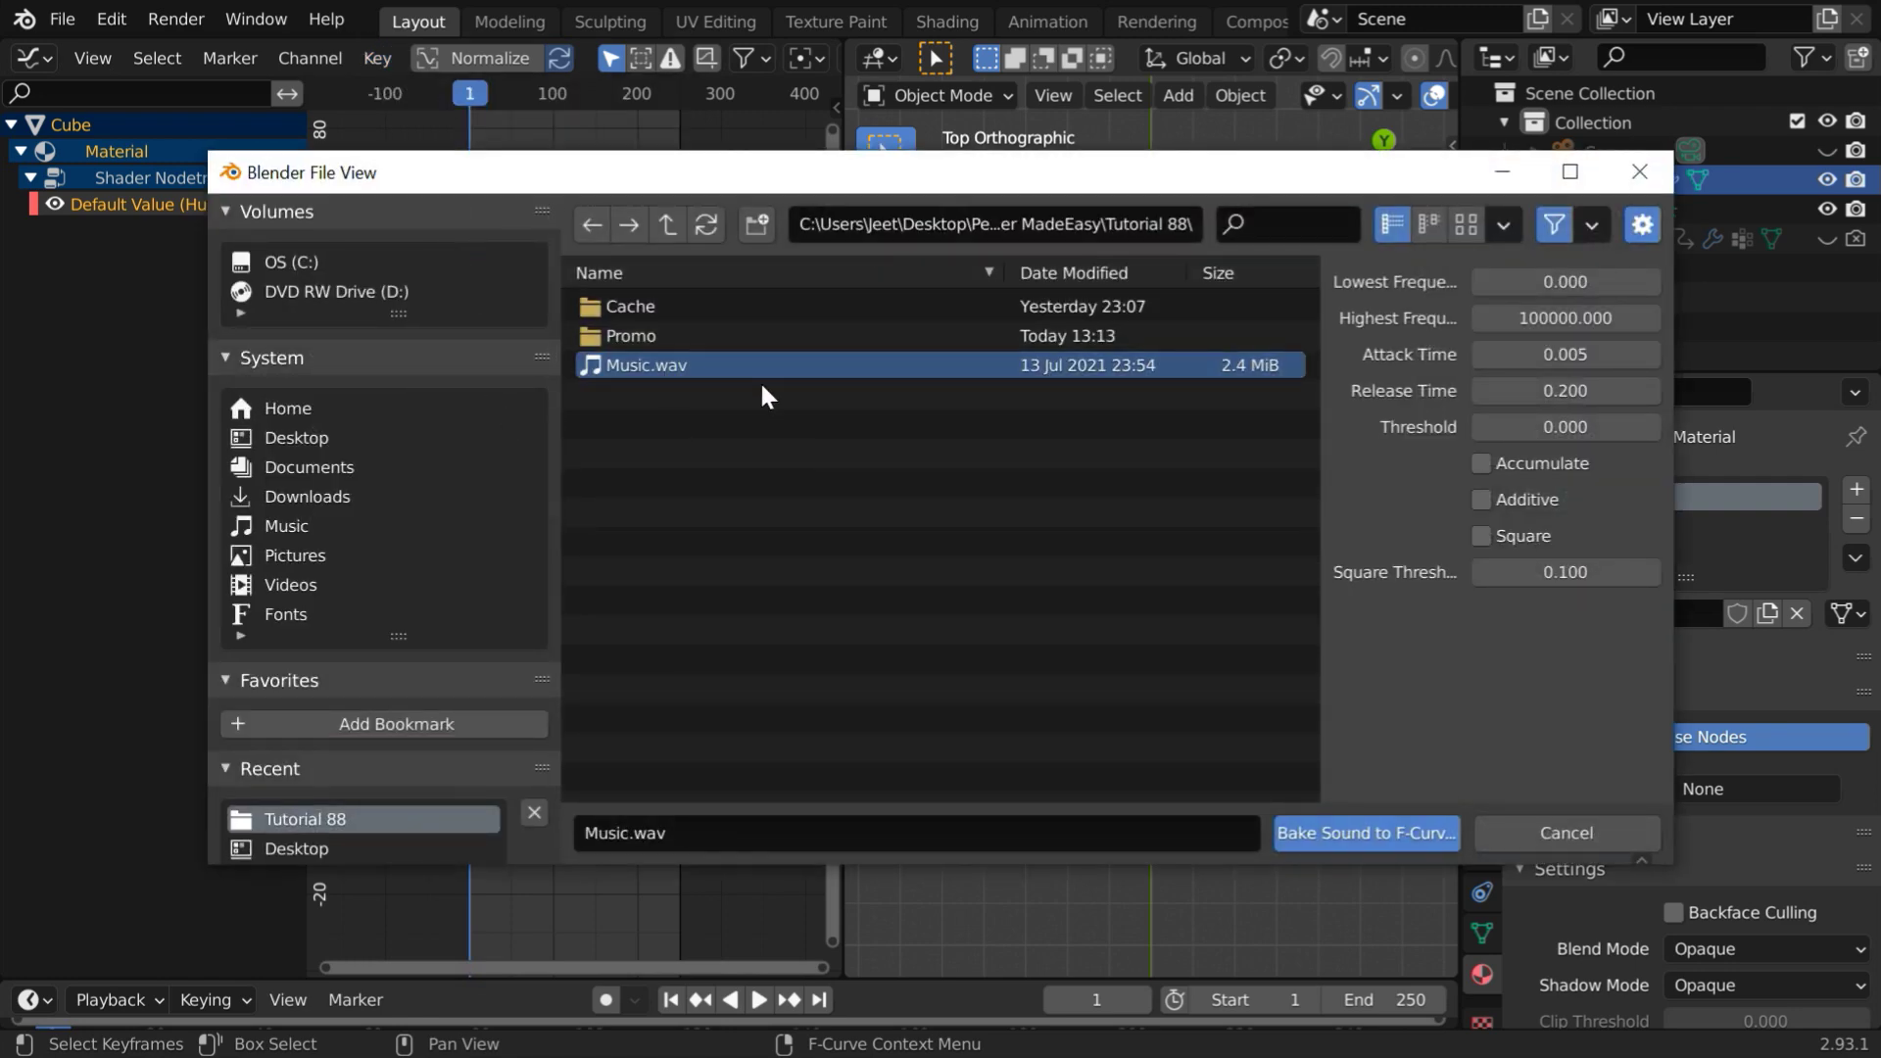
left_click(1597, 355)
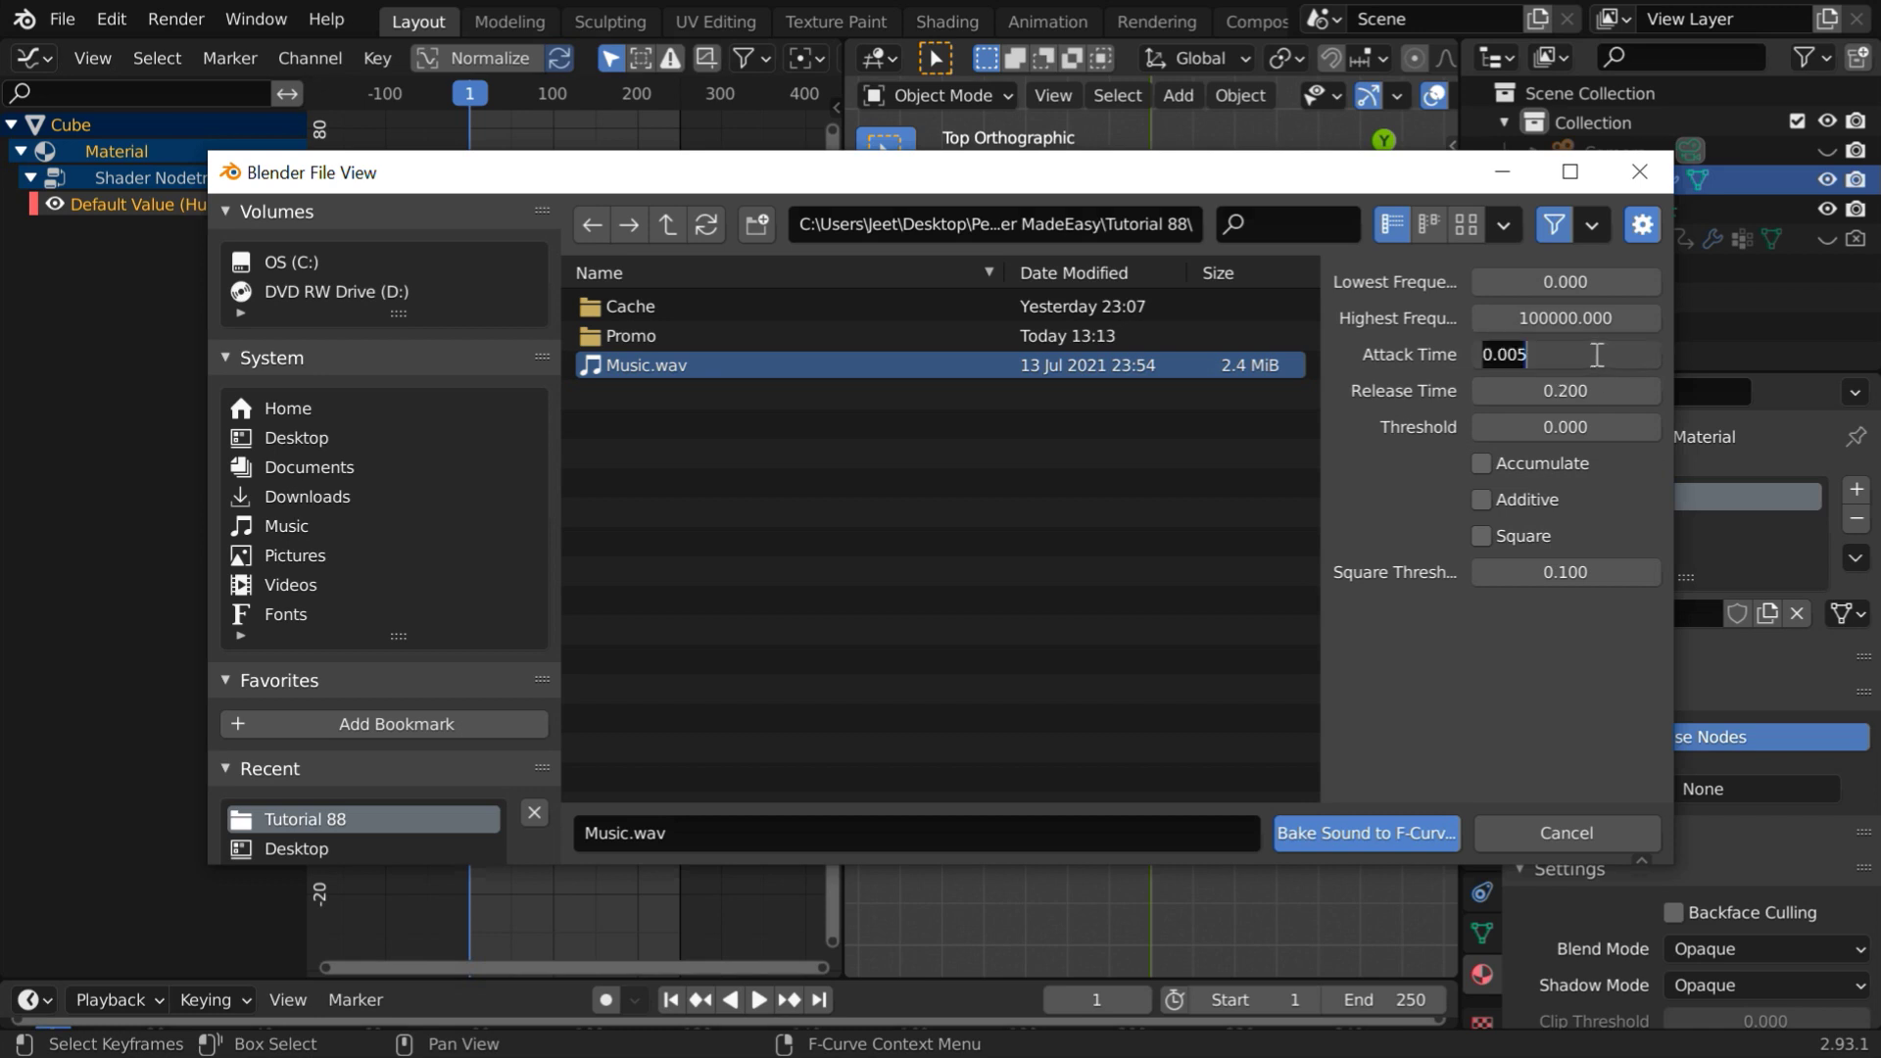
type("0.2")
key("Return")
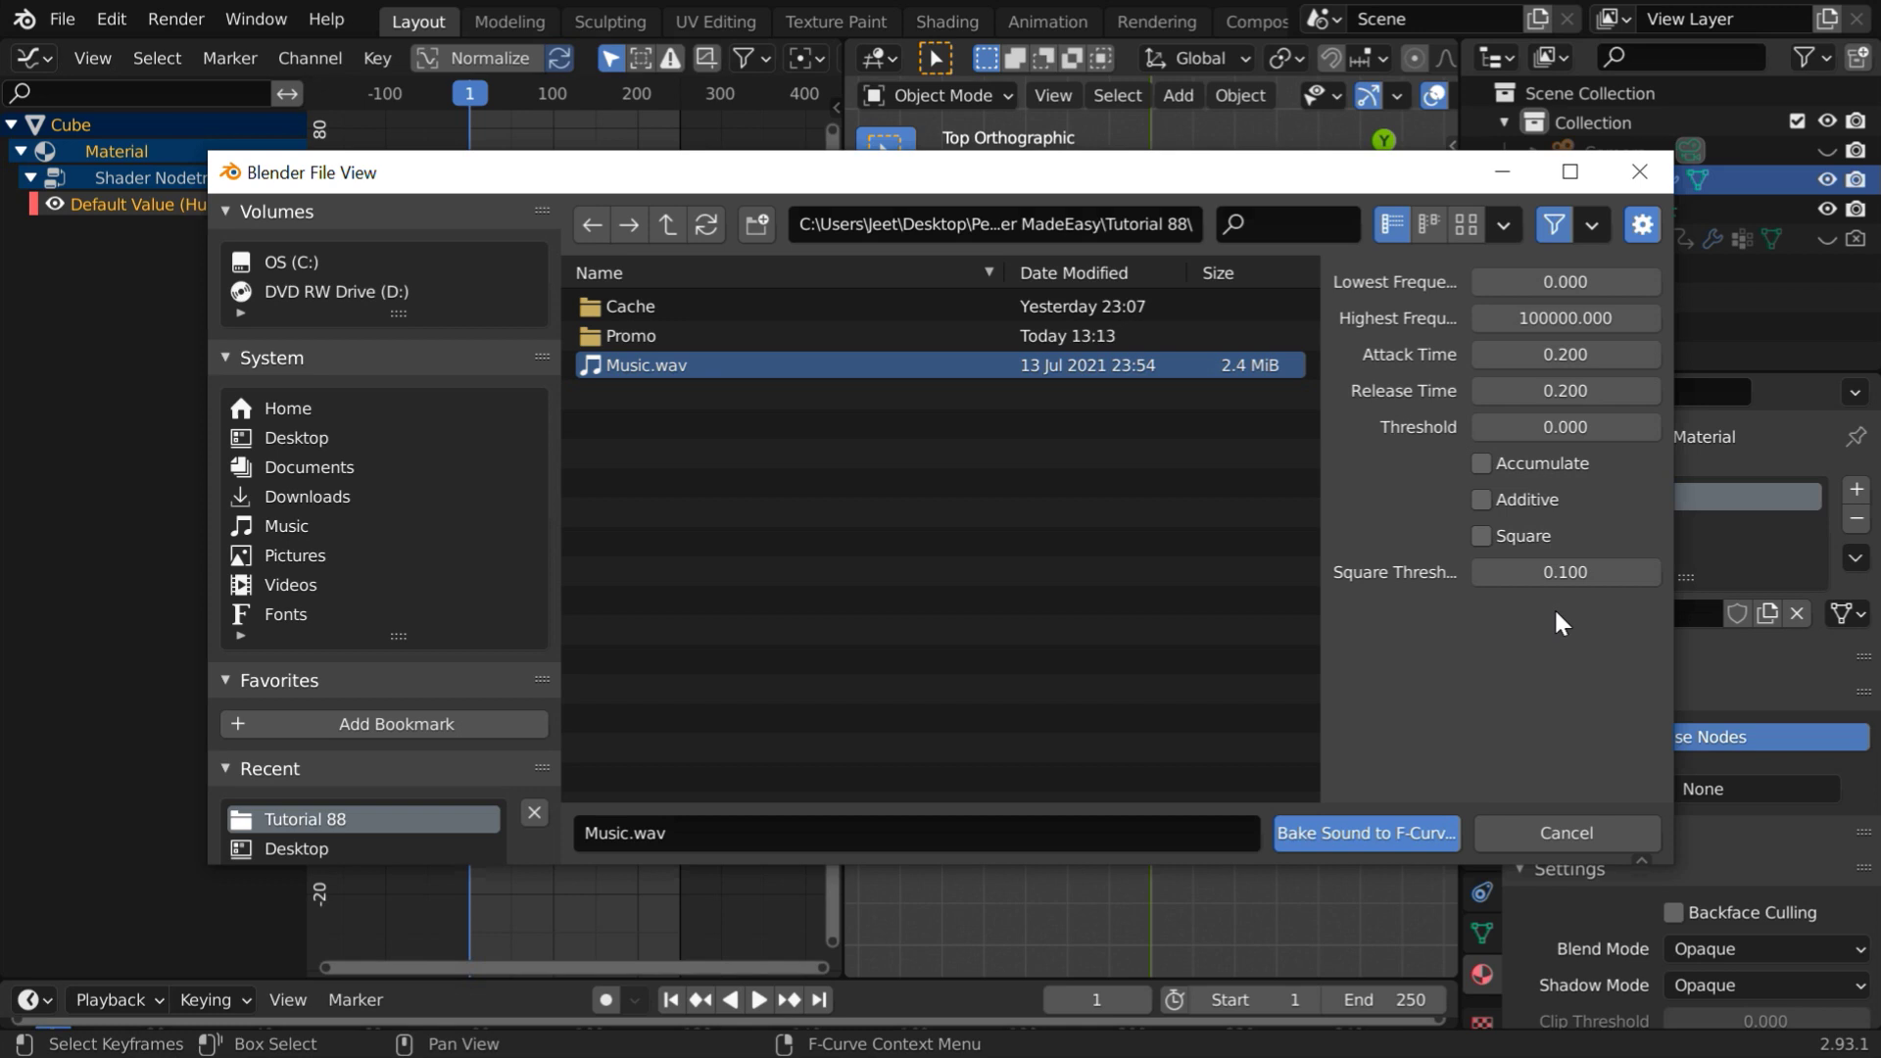
left_click(1334, 834)
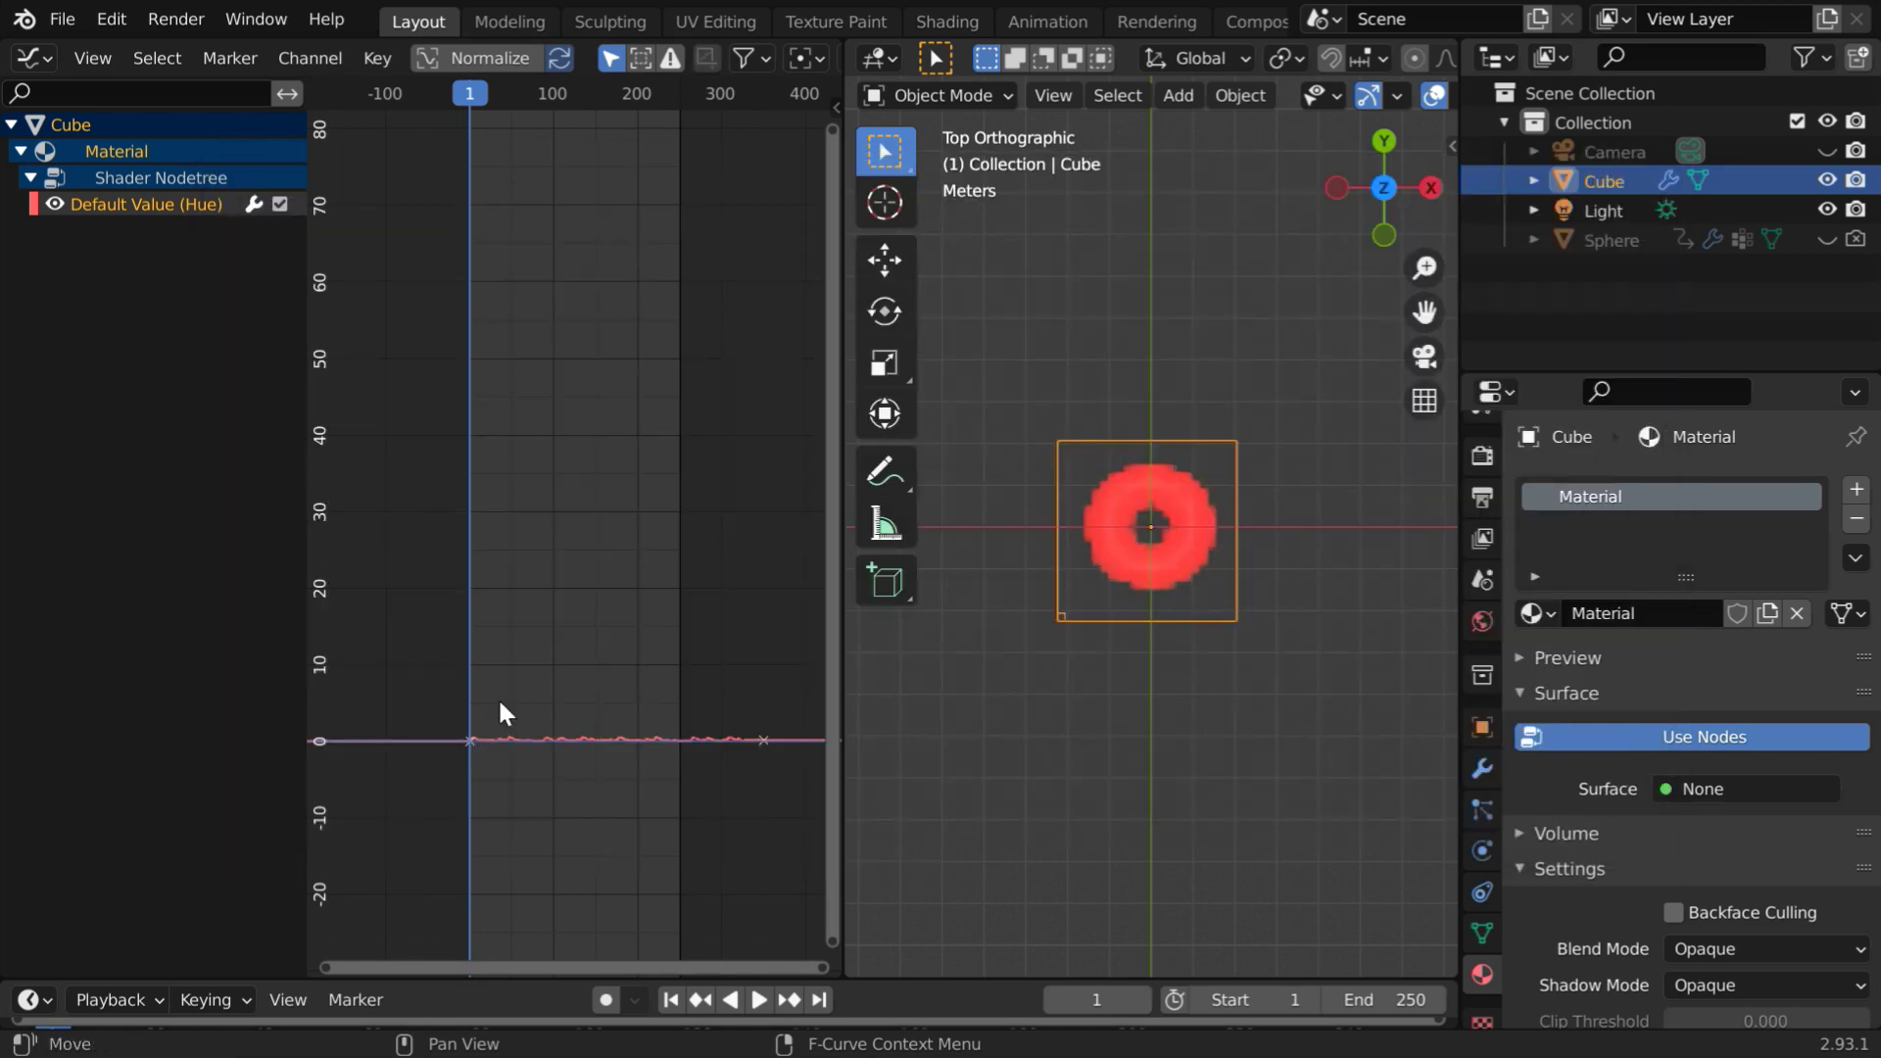
Widen the Graph Editor and examine the peaks and dips of the sound-baked Hue curve from frame 1 onward
left_click_drag(839, 692, 1263, 690)
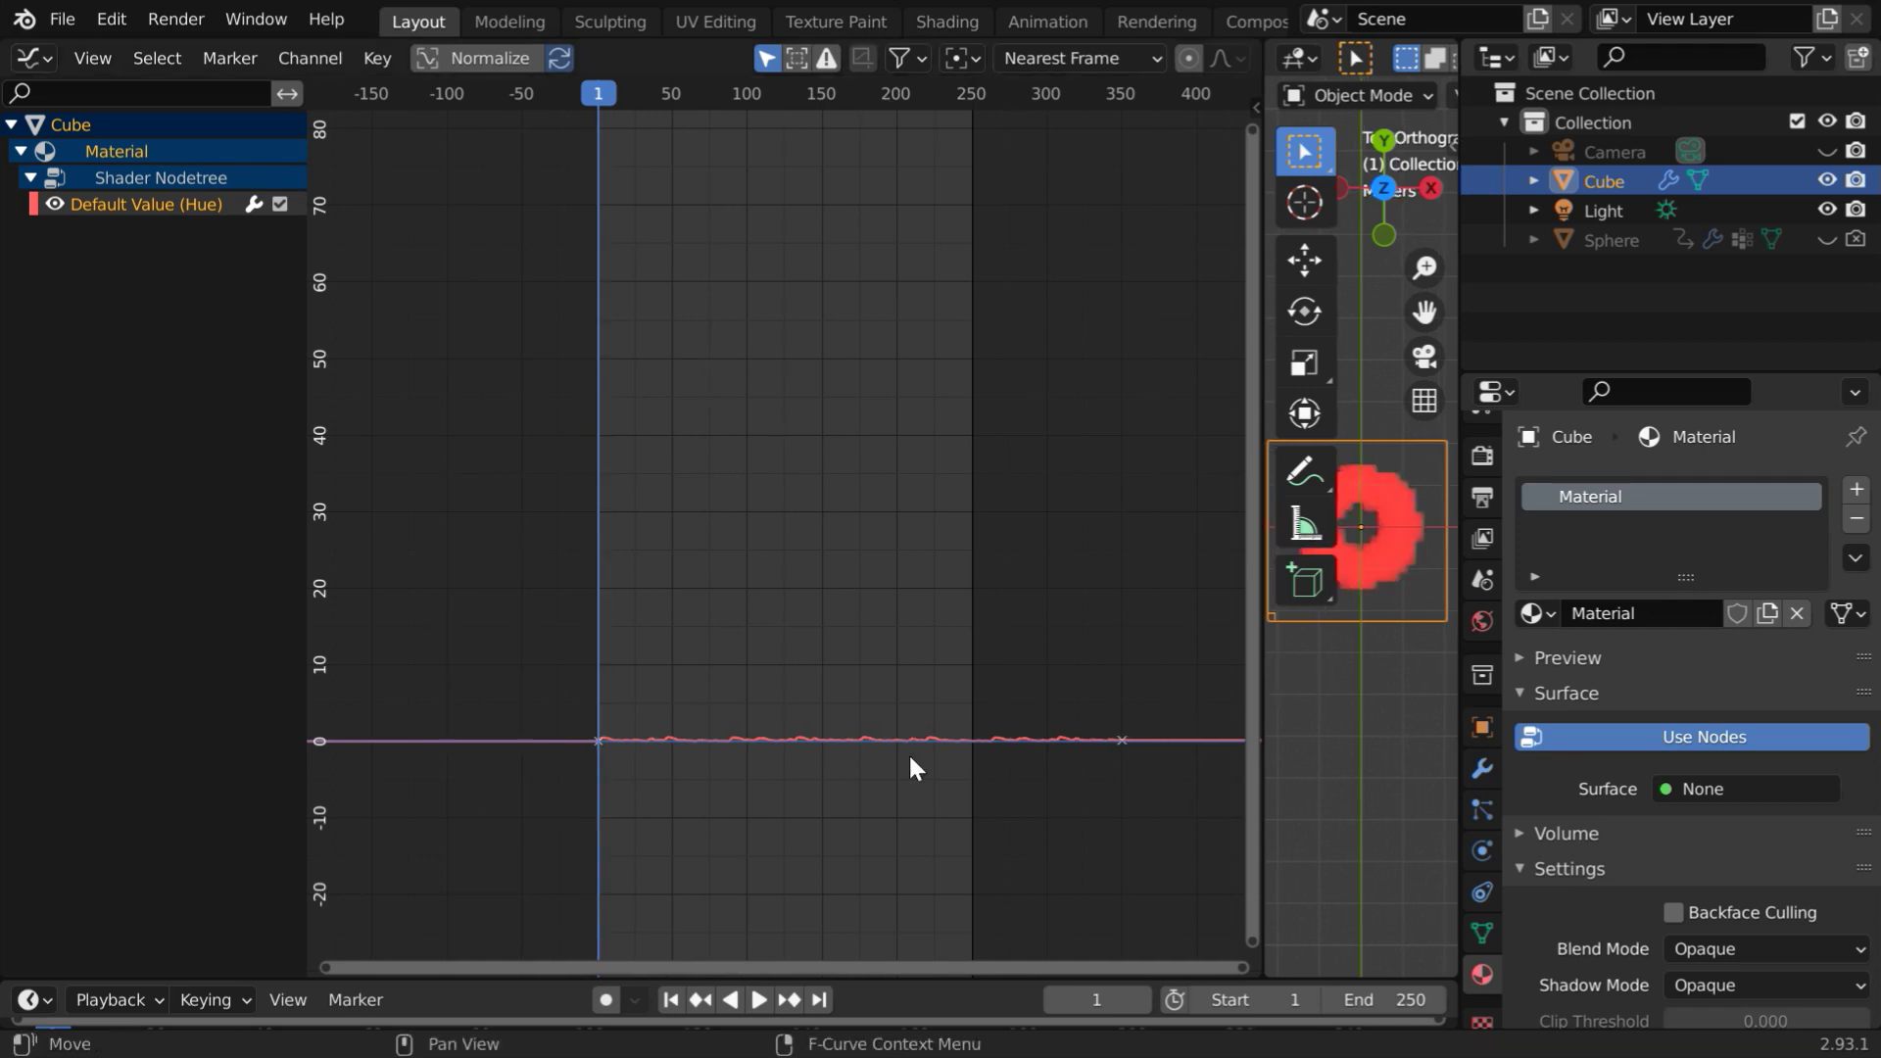
scroll(812, 793, "up", 3)
middle_click_drag(811, 799, 796, 463)
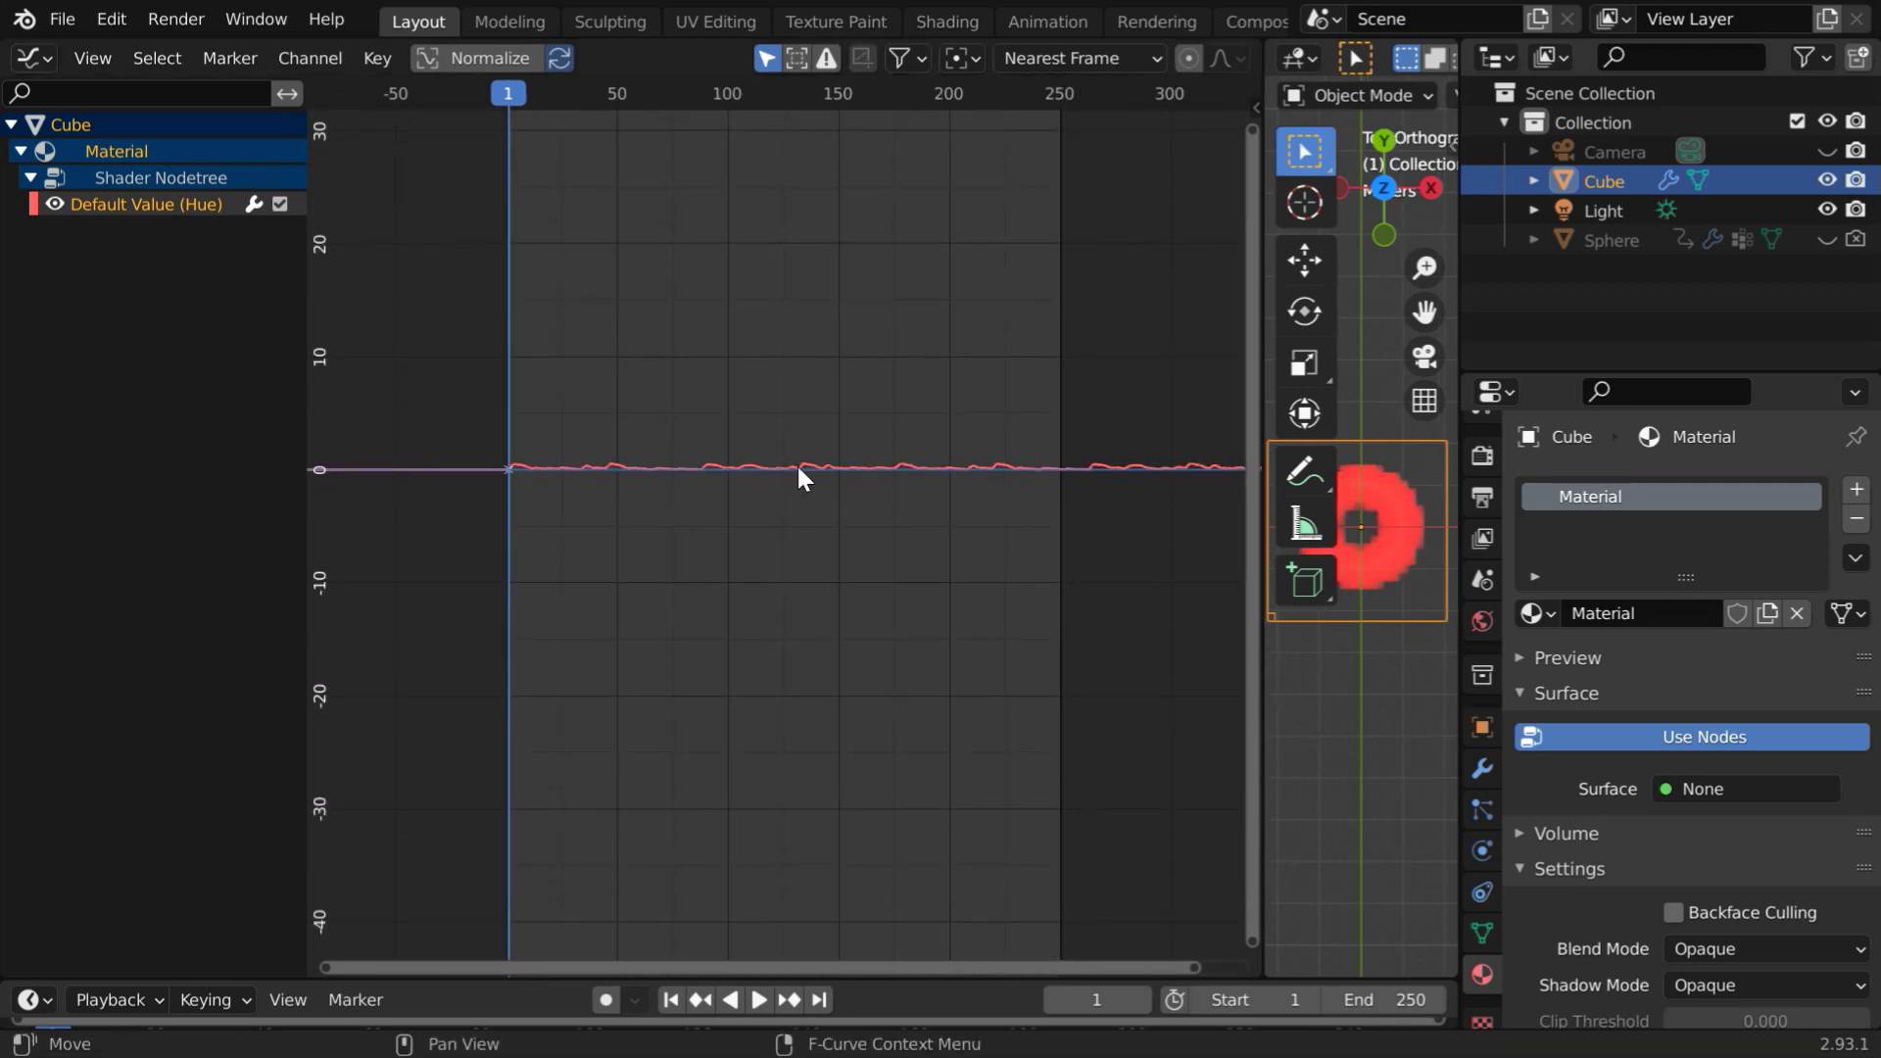
scroll(796, 462, "up", 2)
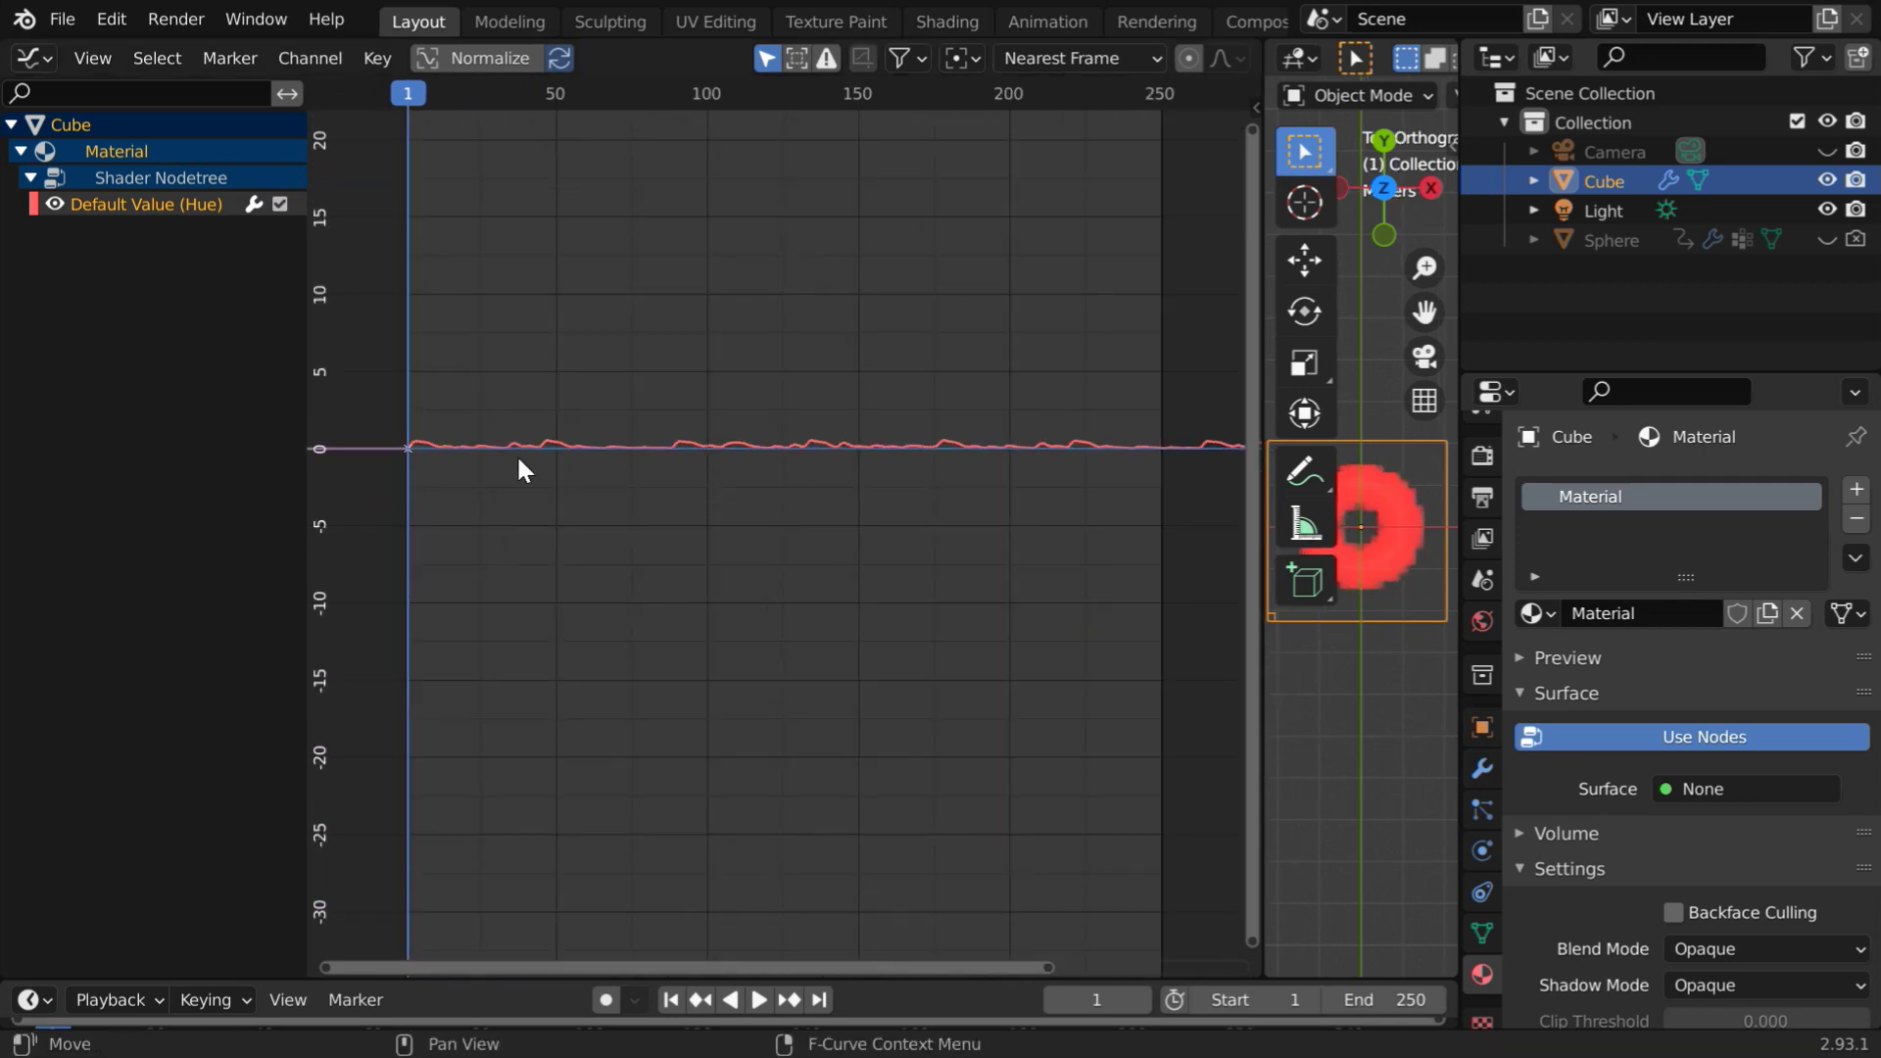
scroll(515, 455, "up", 2)
middle_click_drag(515, 454, 709, 454)
scroll(610, 434, "up", 2)
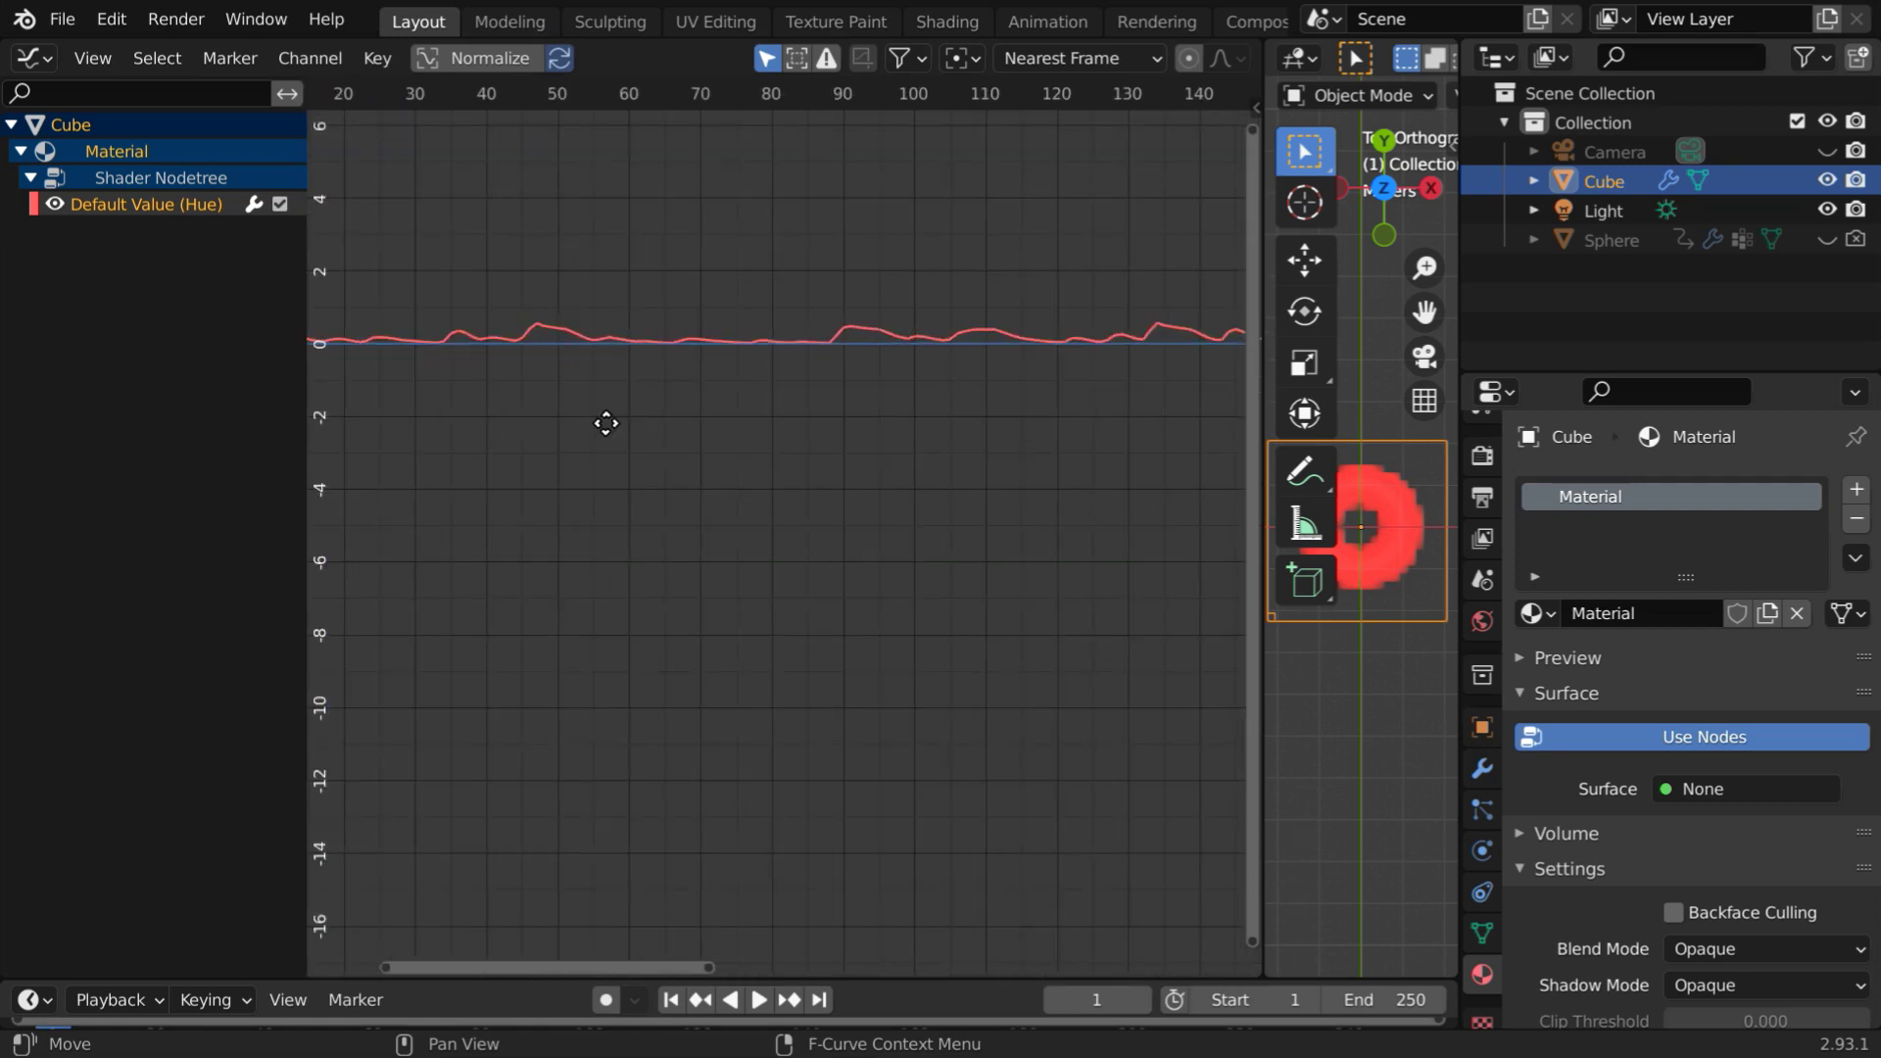
middle_click_drag(608, 419, 788, 411)
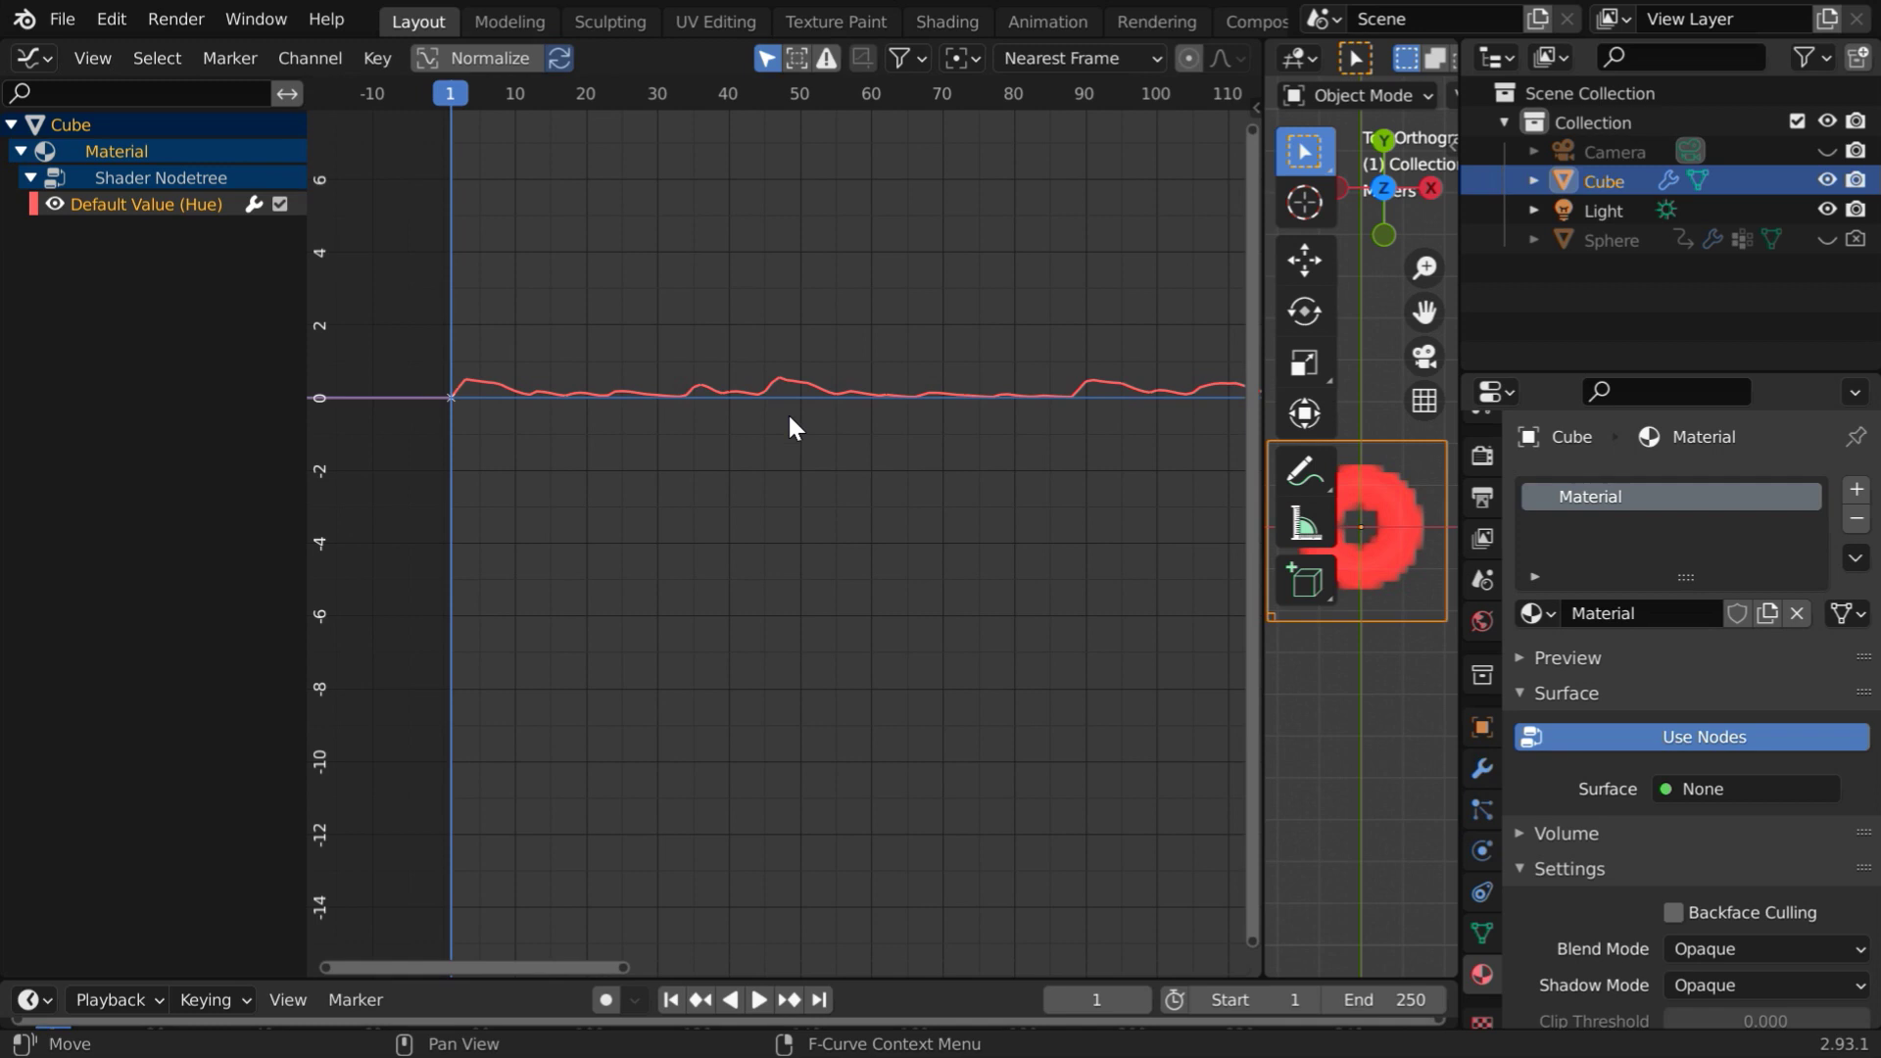
scroll(783, 411, "up", 2)
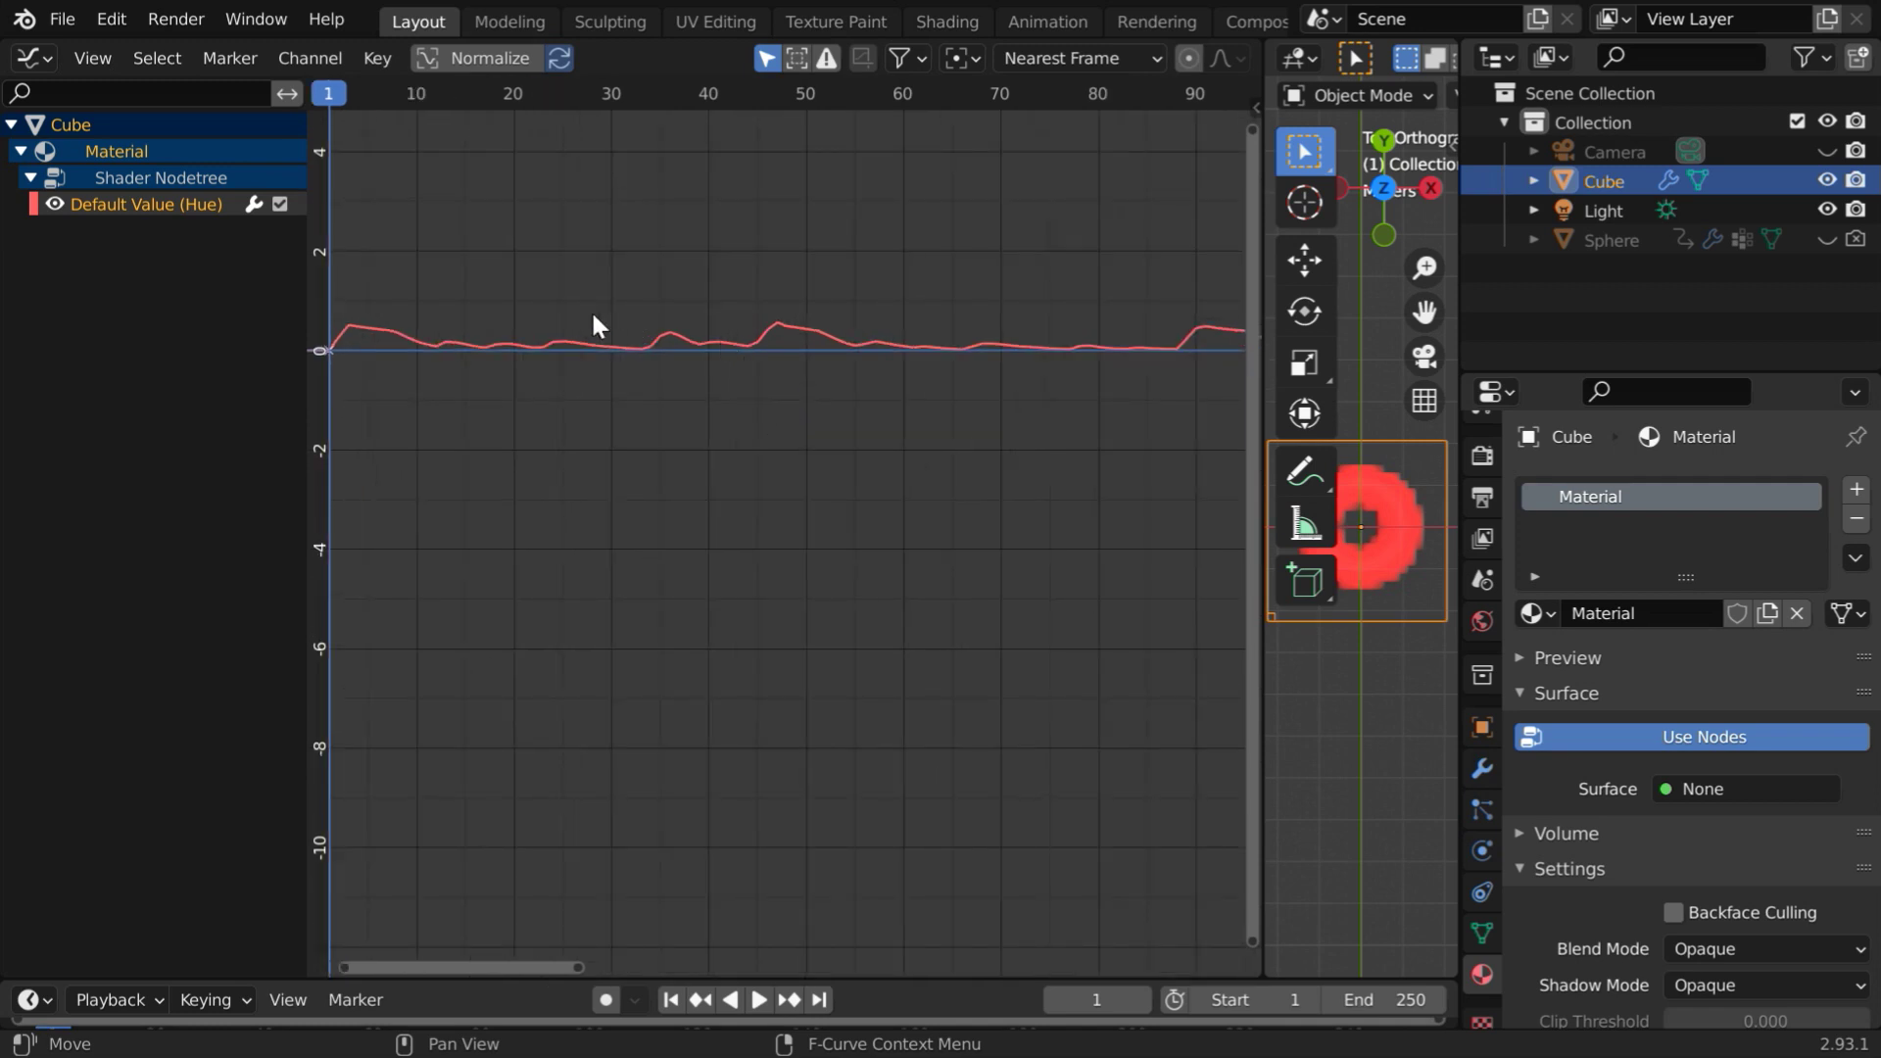
scroll(764, 319, "up", 1)
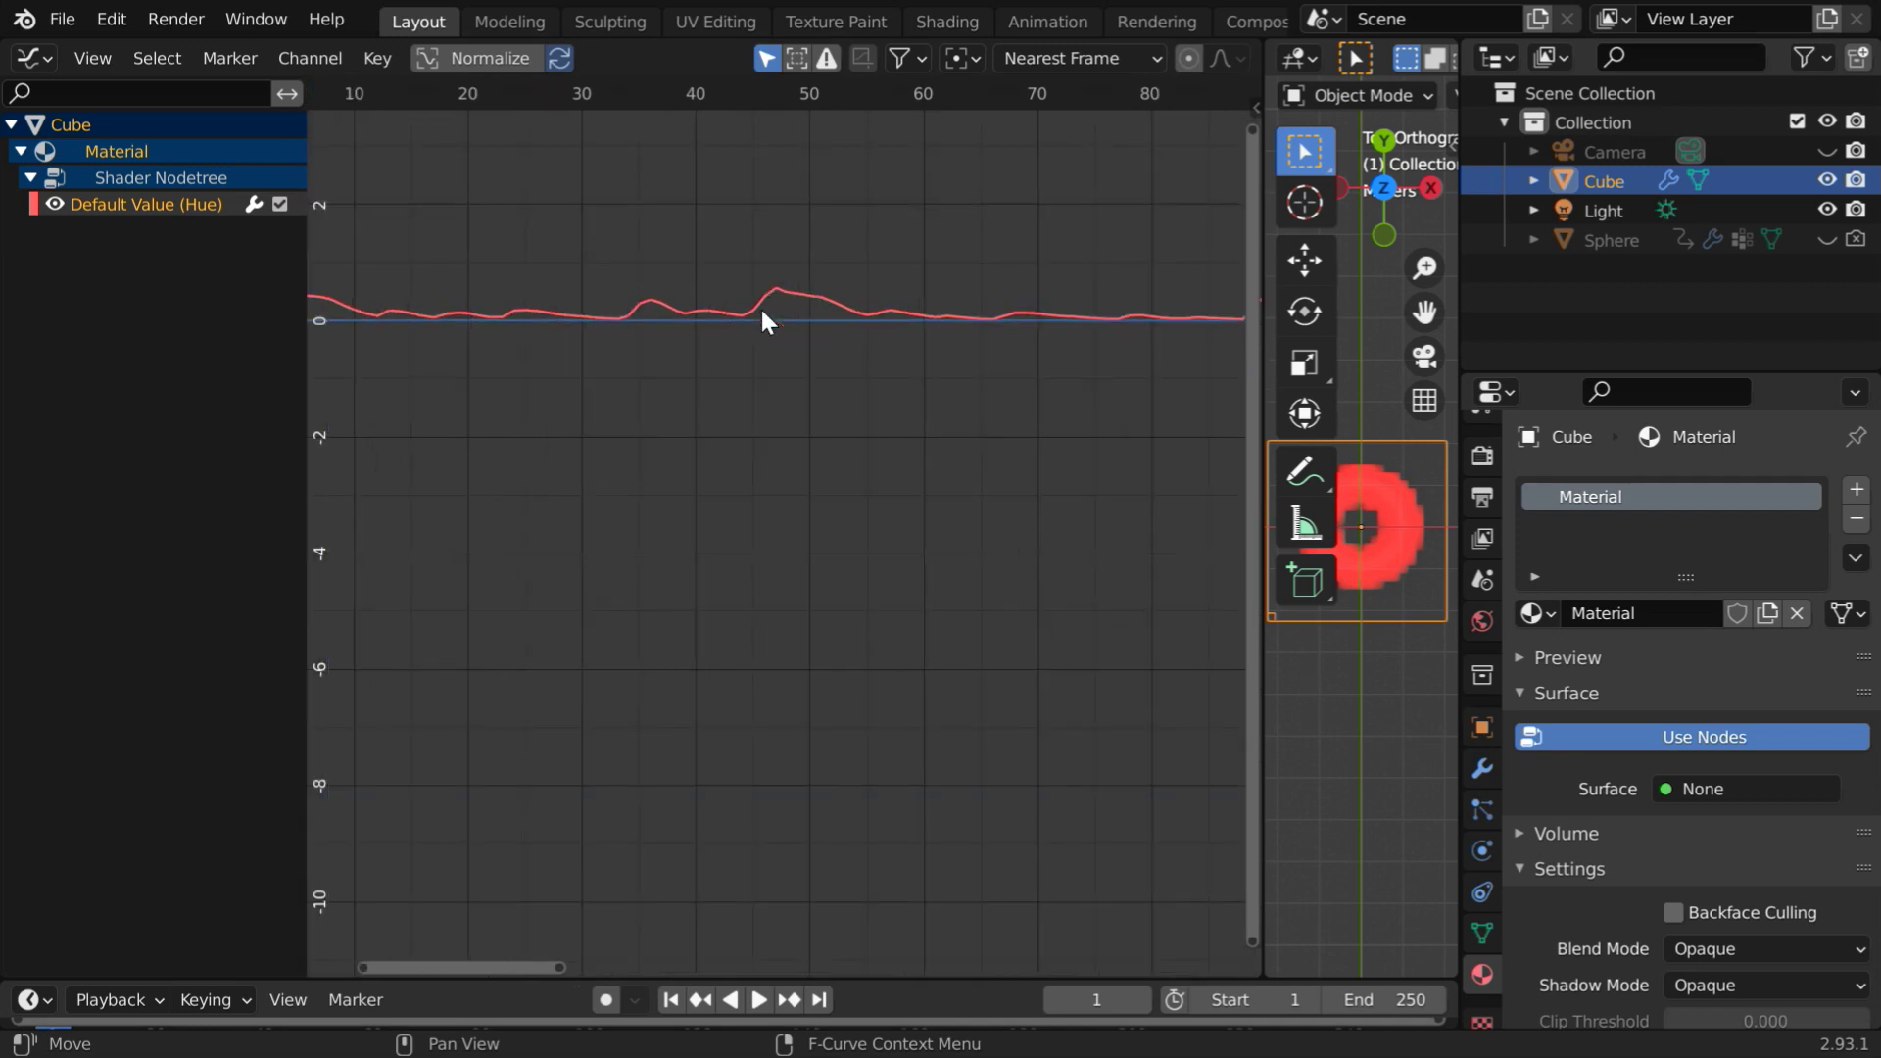
scroll(760, 308, "down", 3)
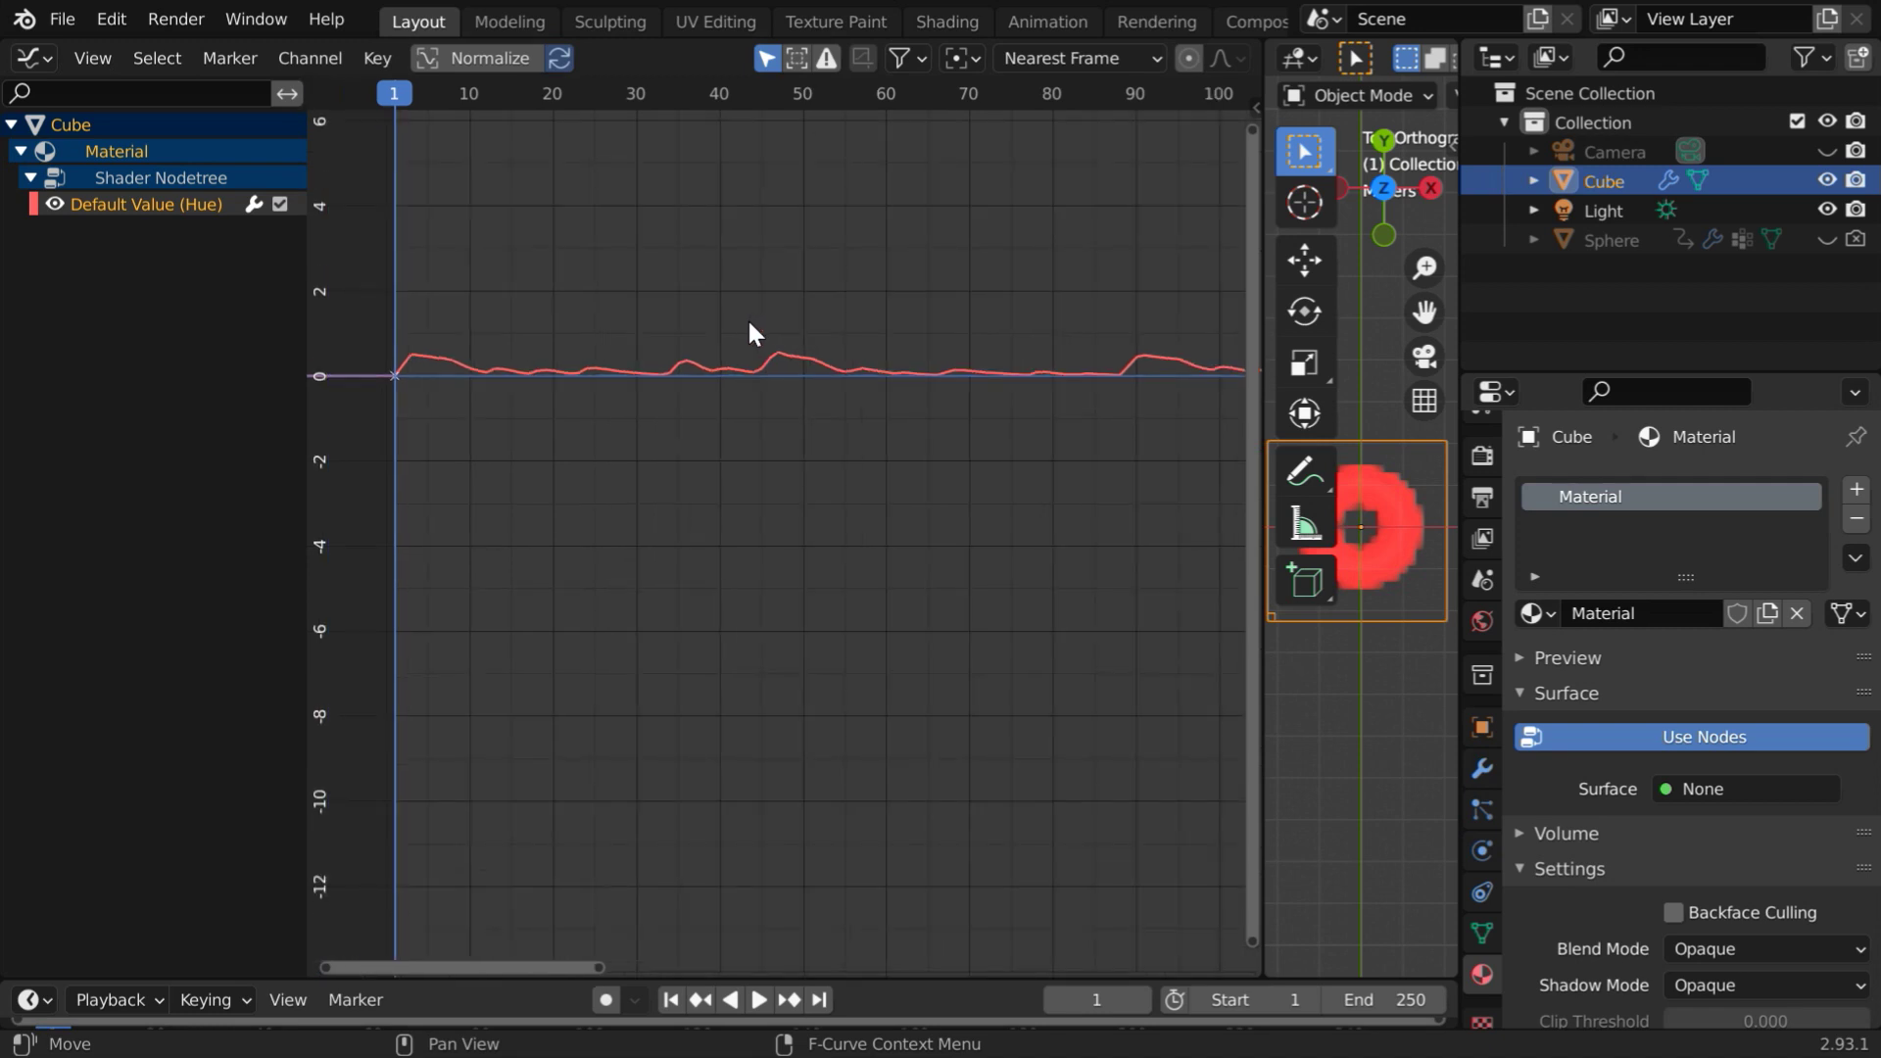
Bake the Hue curve and un-bake it into editable keyframes
left_click(377, 58)
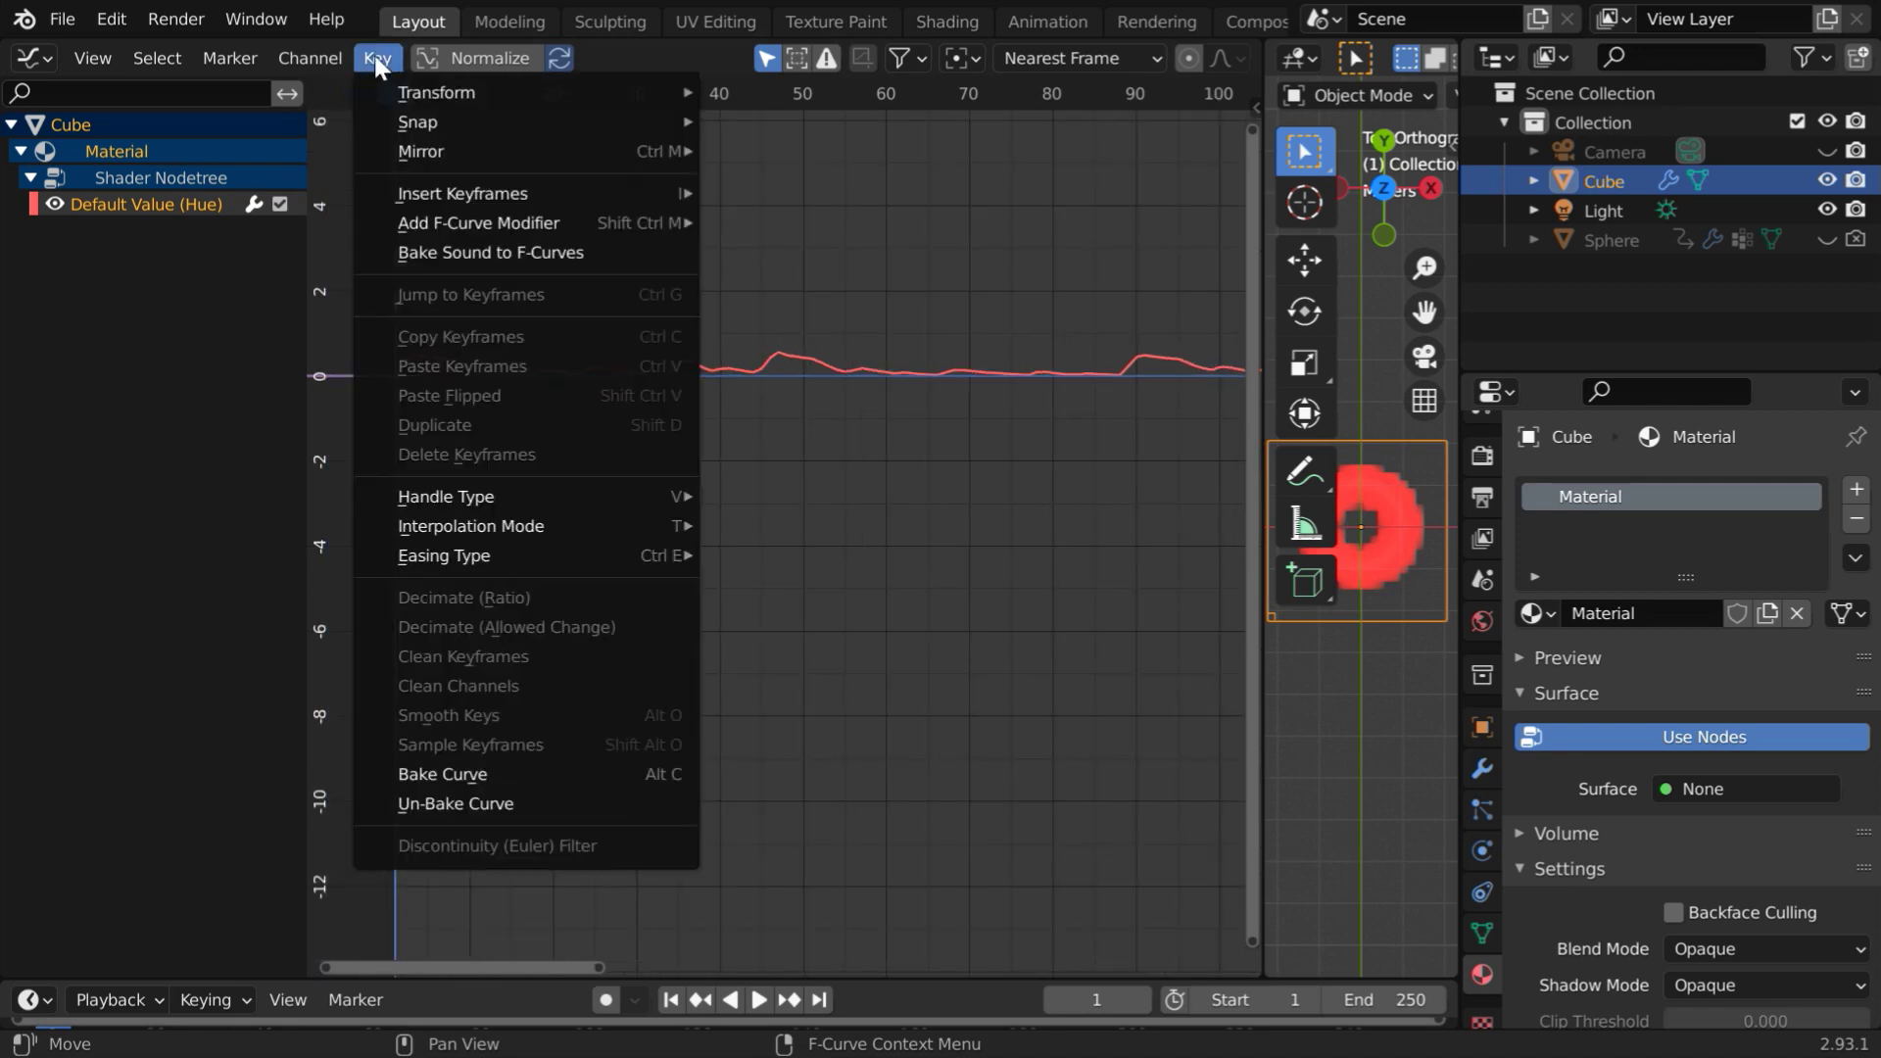
left_click(443, 776)
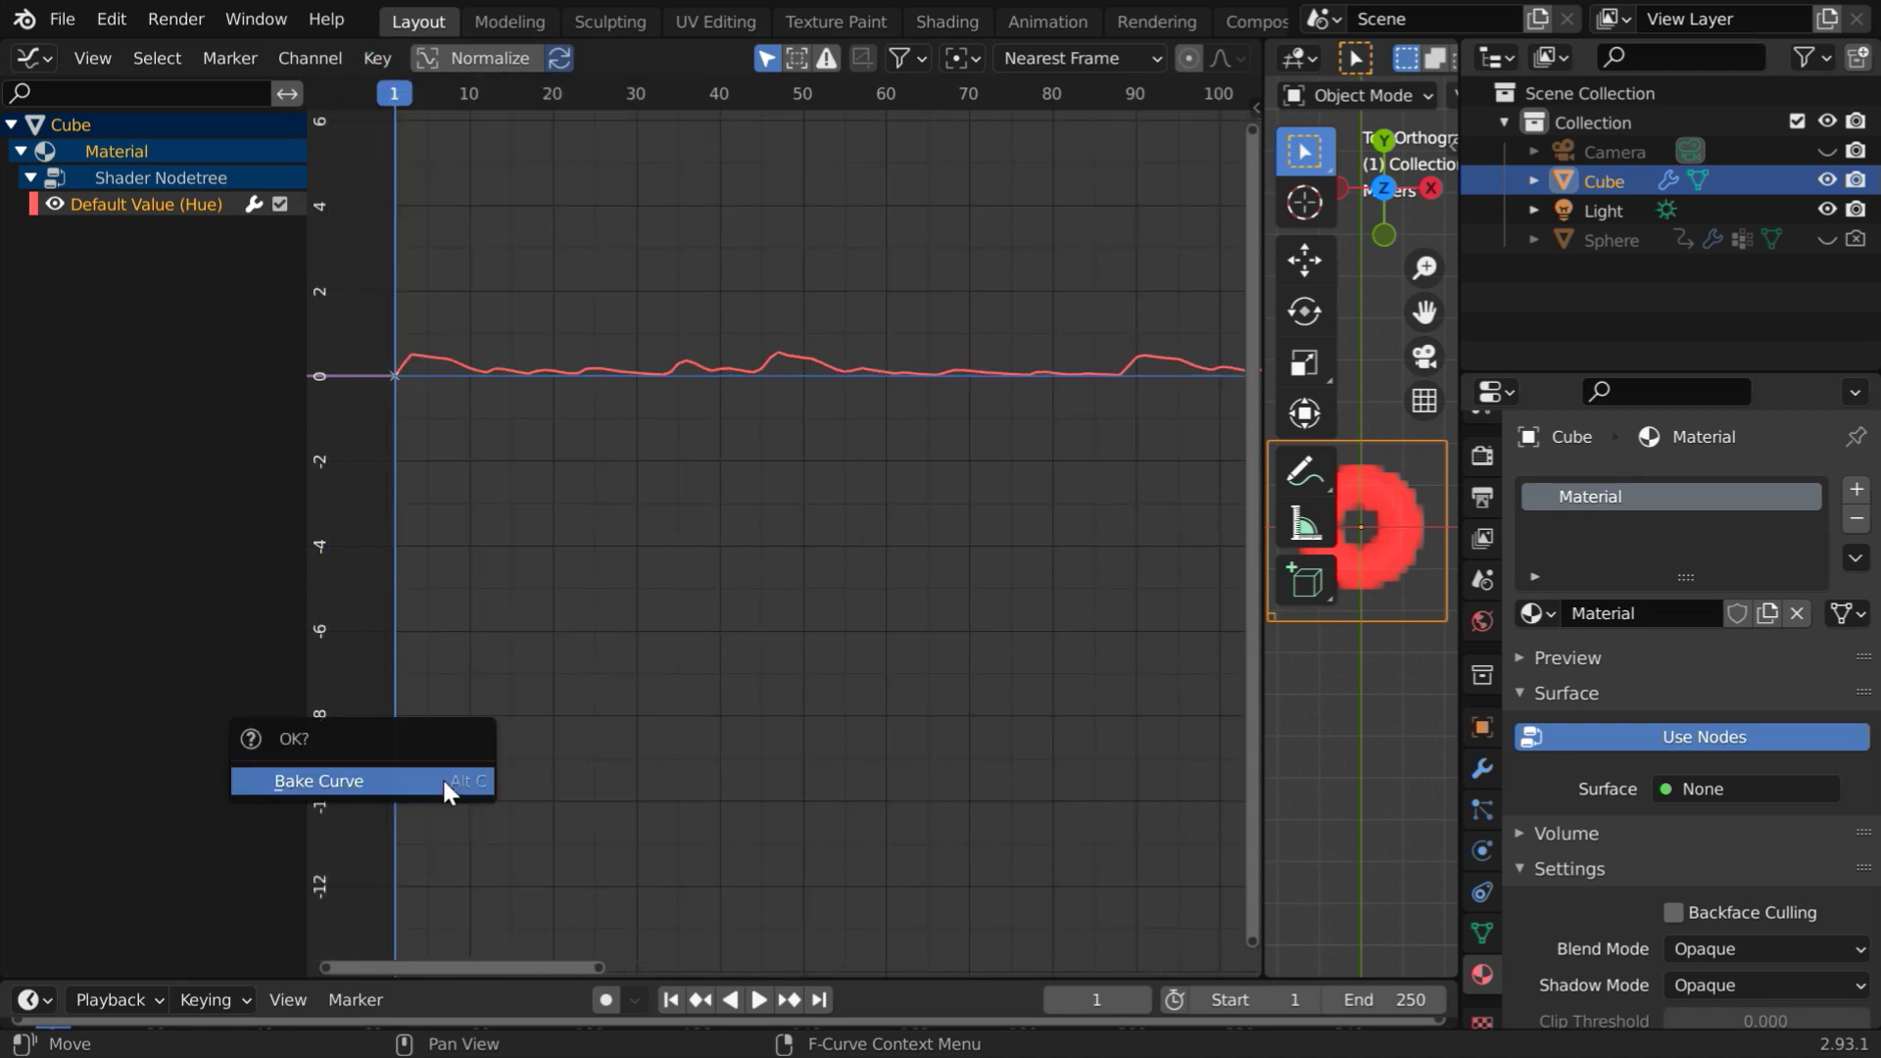
left_click(384, 780)
left_click(377, 58)
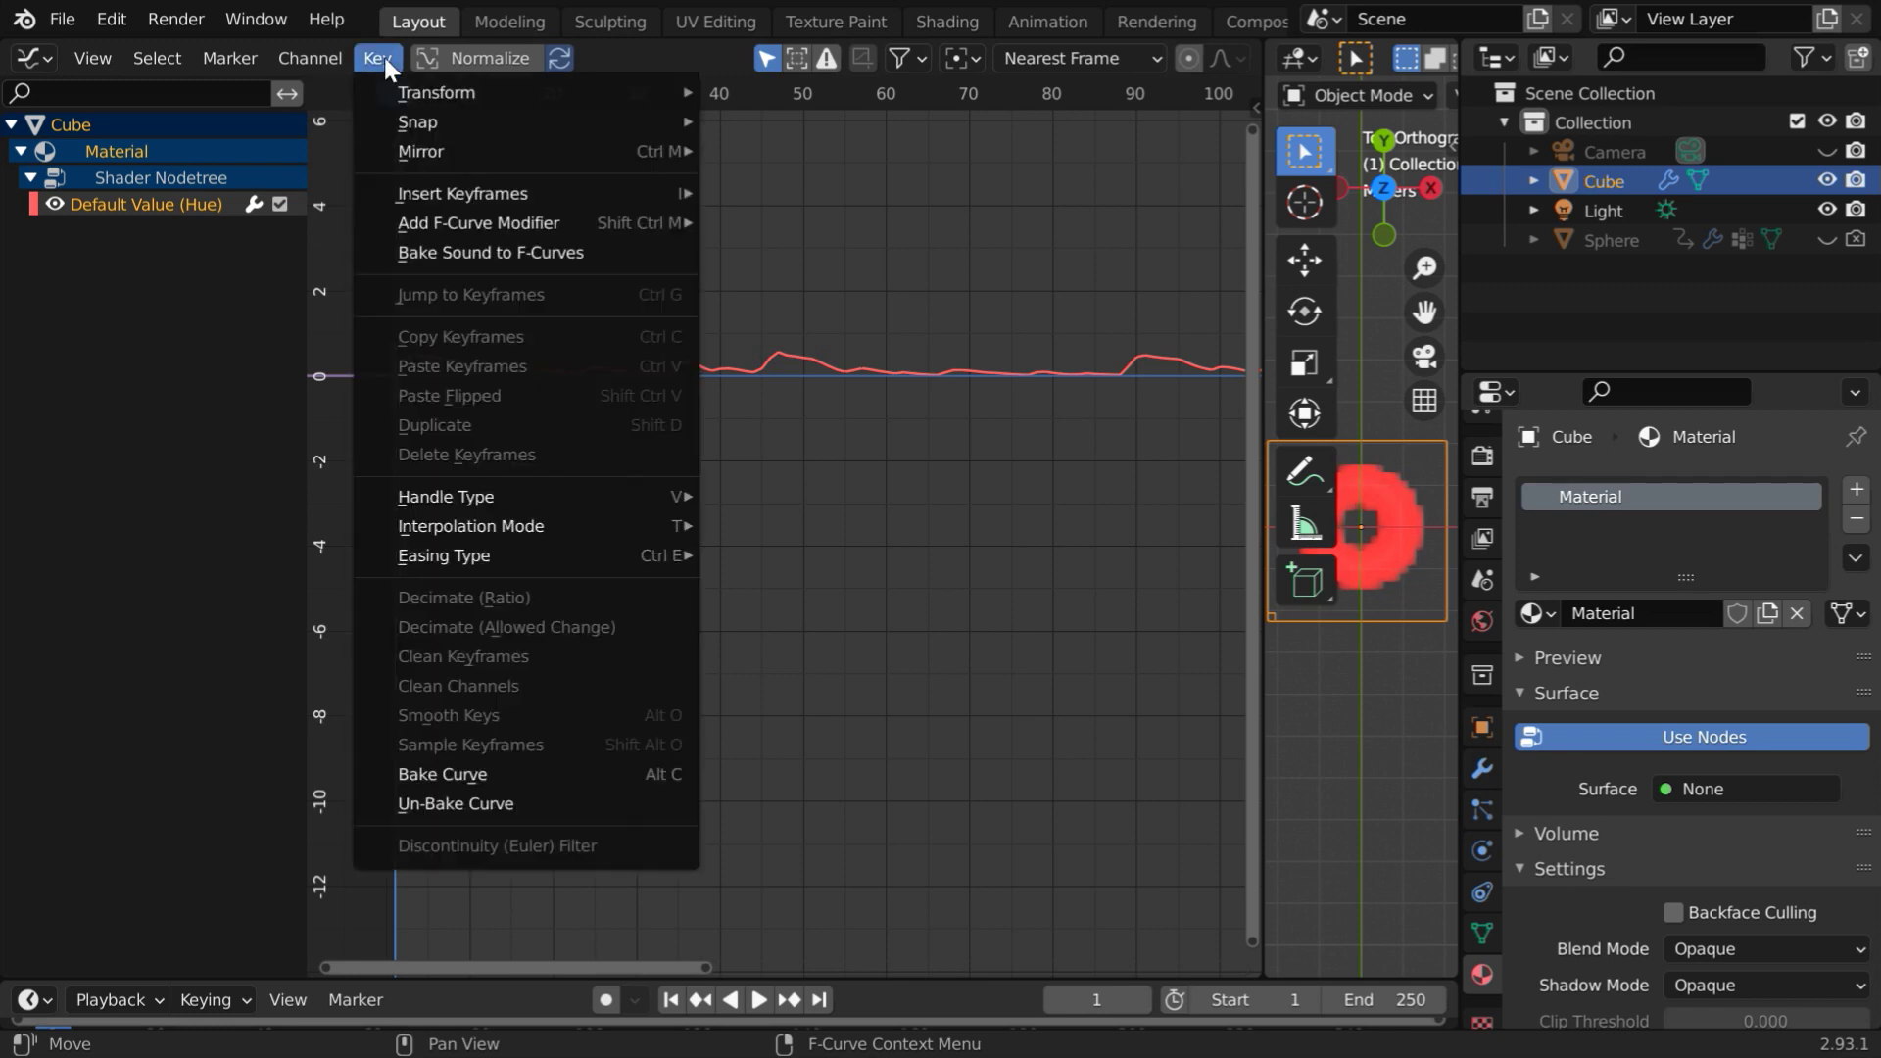
left_click(458, 806)
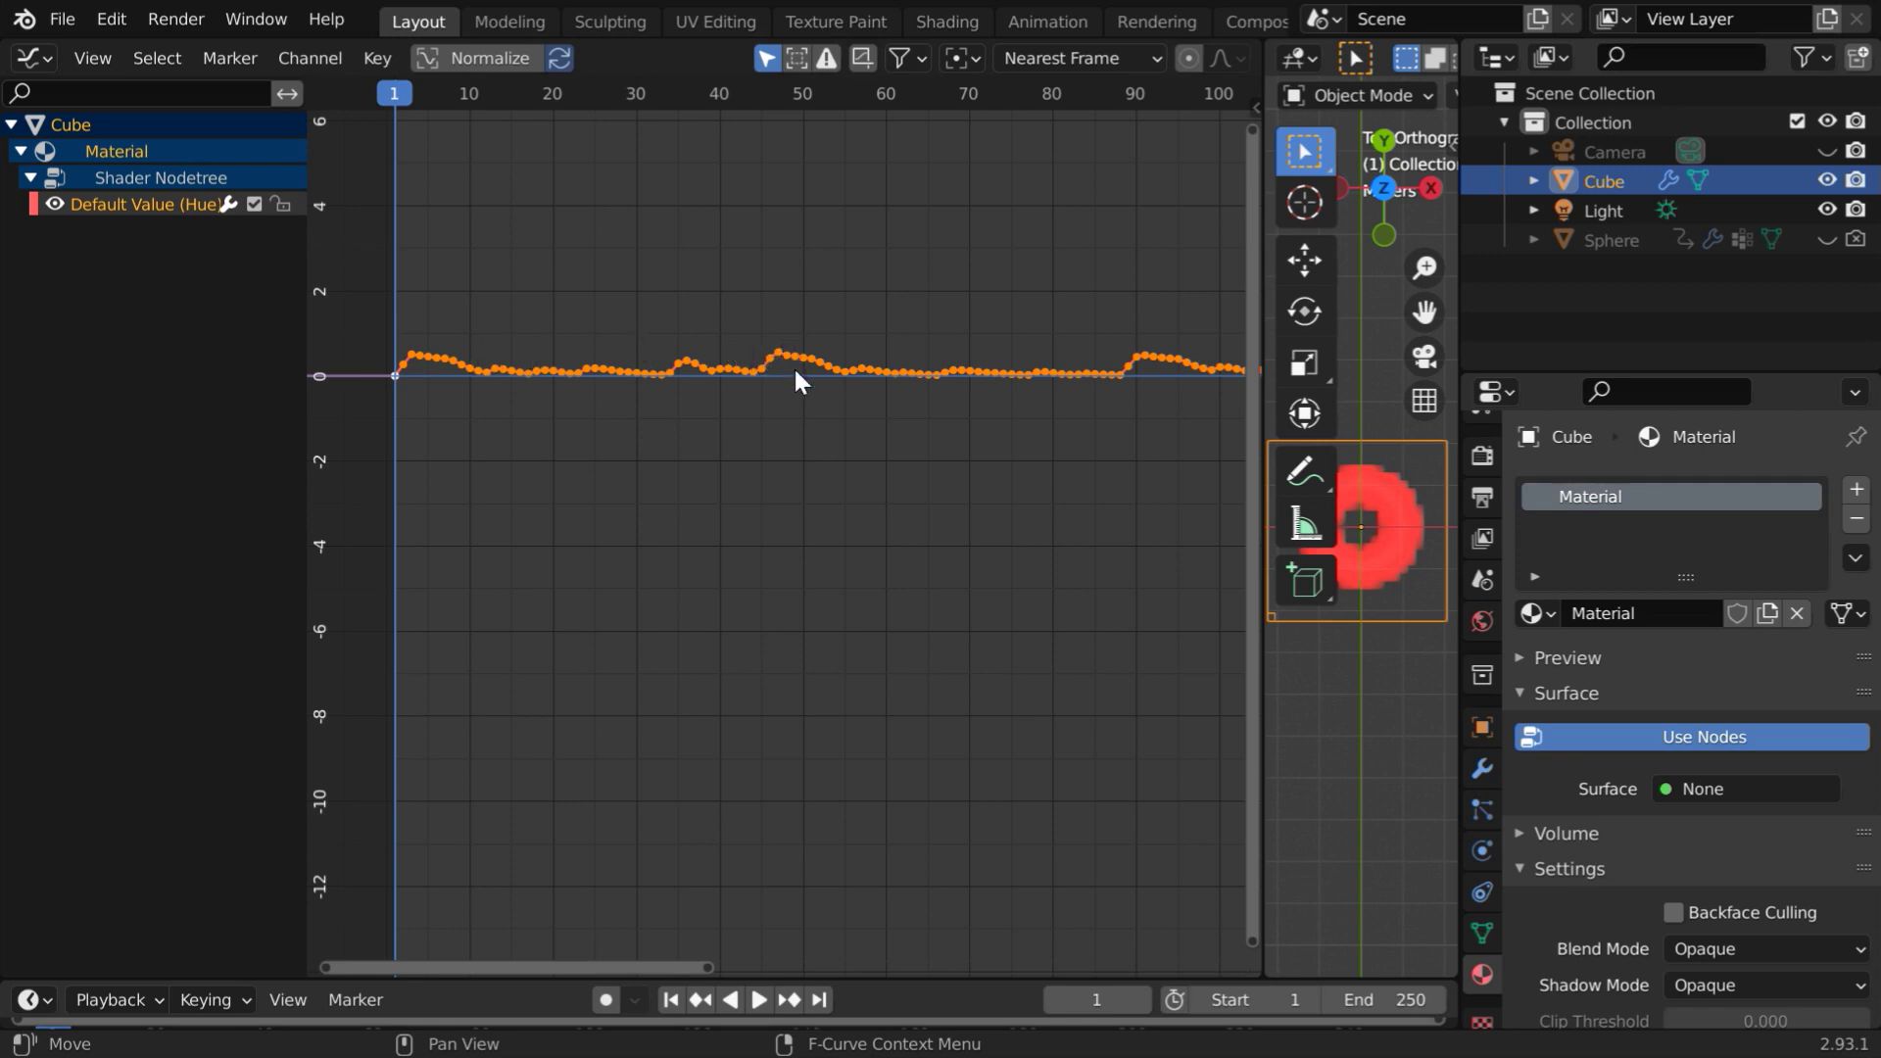
Scale the Hue curve's keyframes by 1.5 along Y and raise them along Y by about 0.25
key("s")
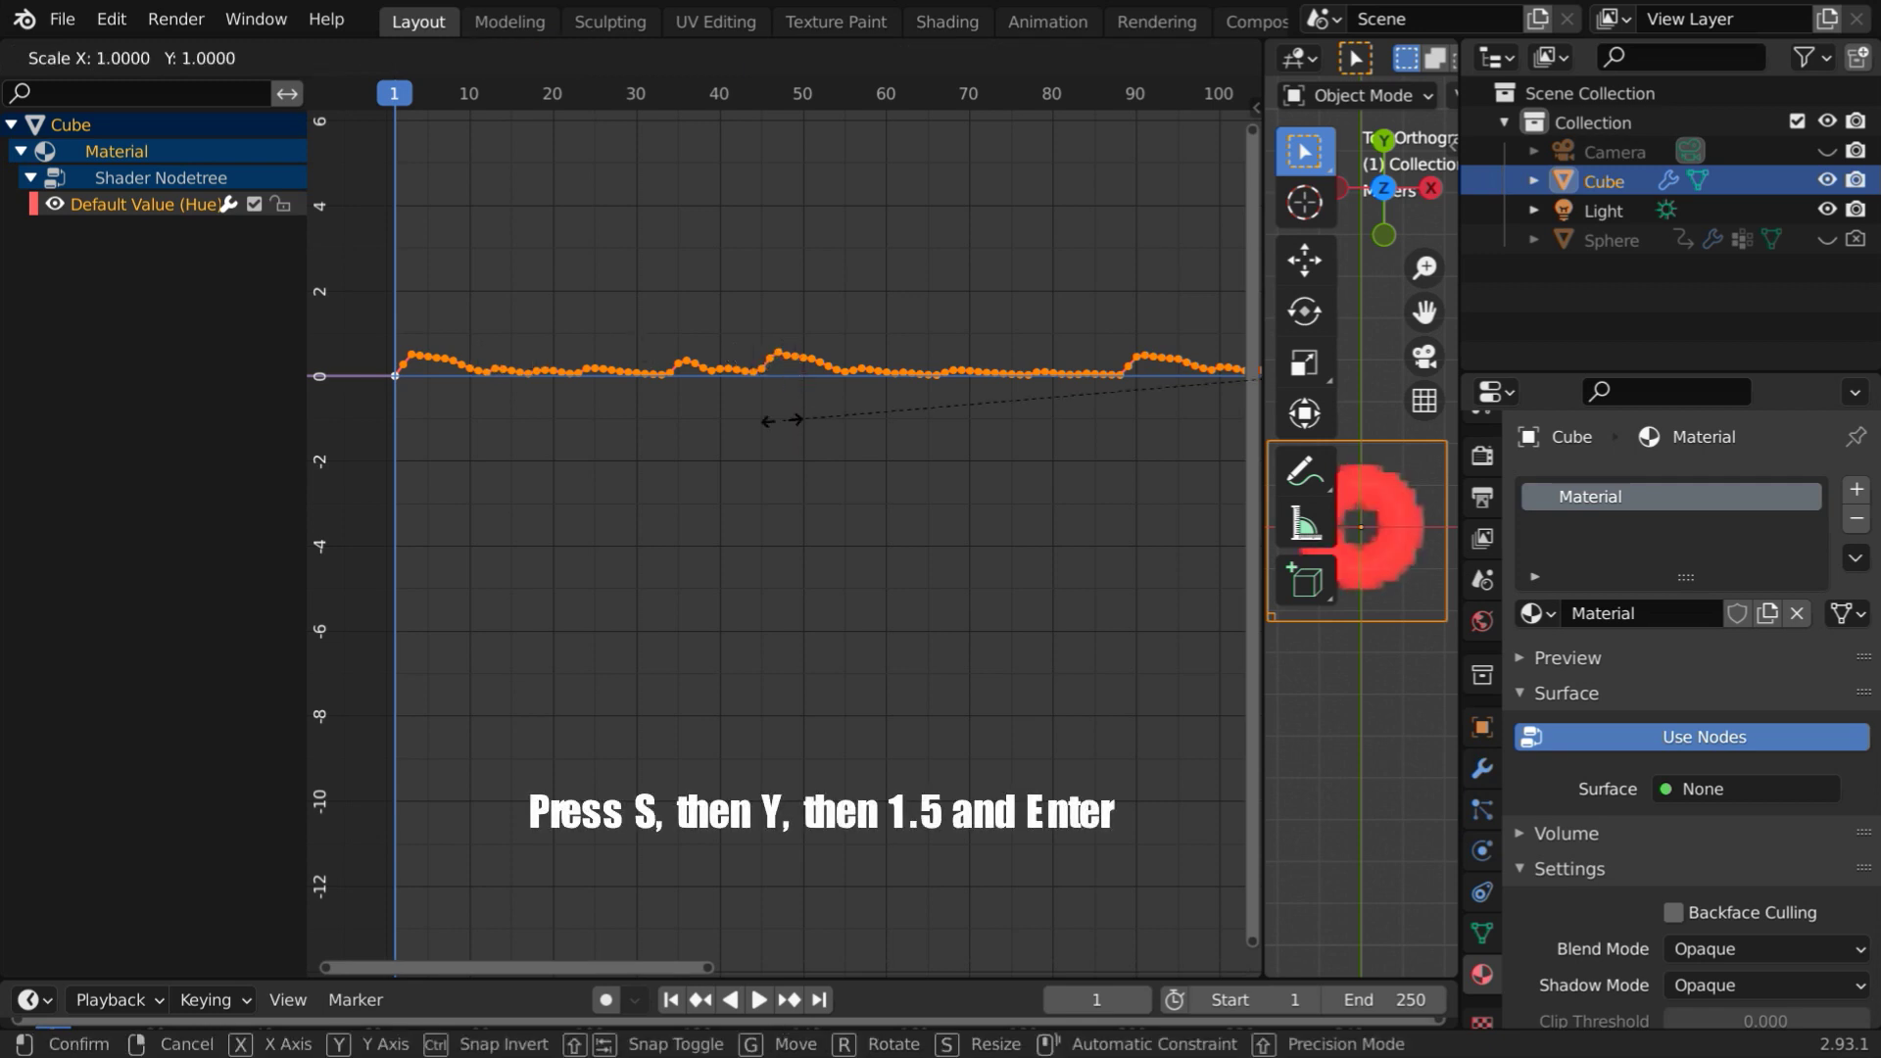
type("y1.5")
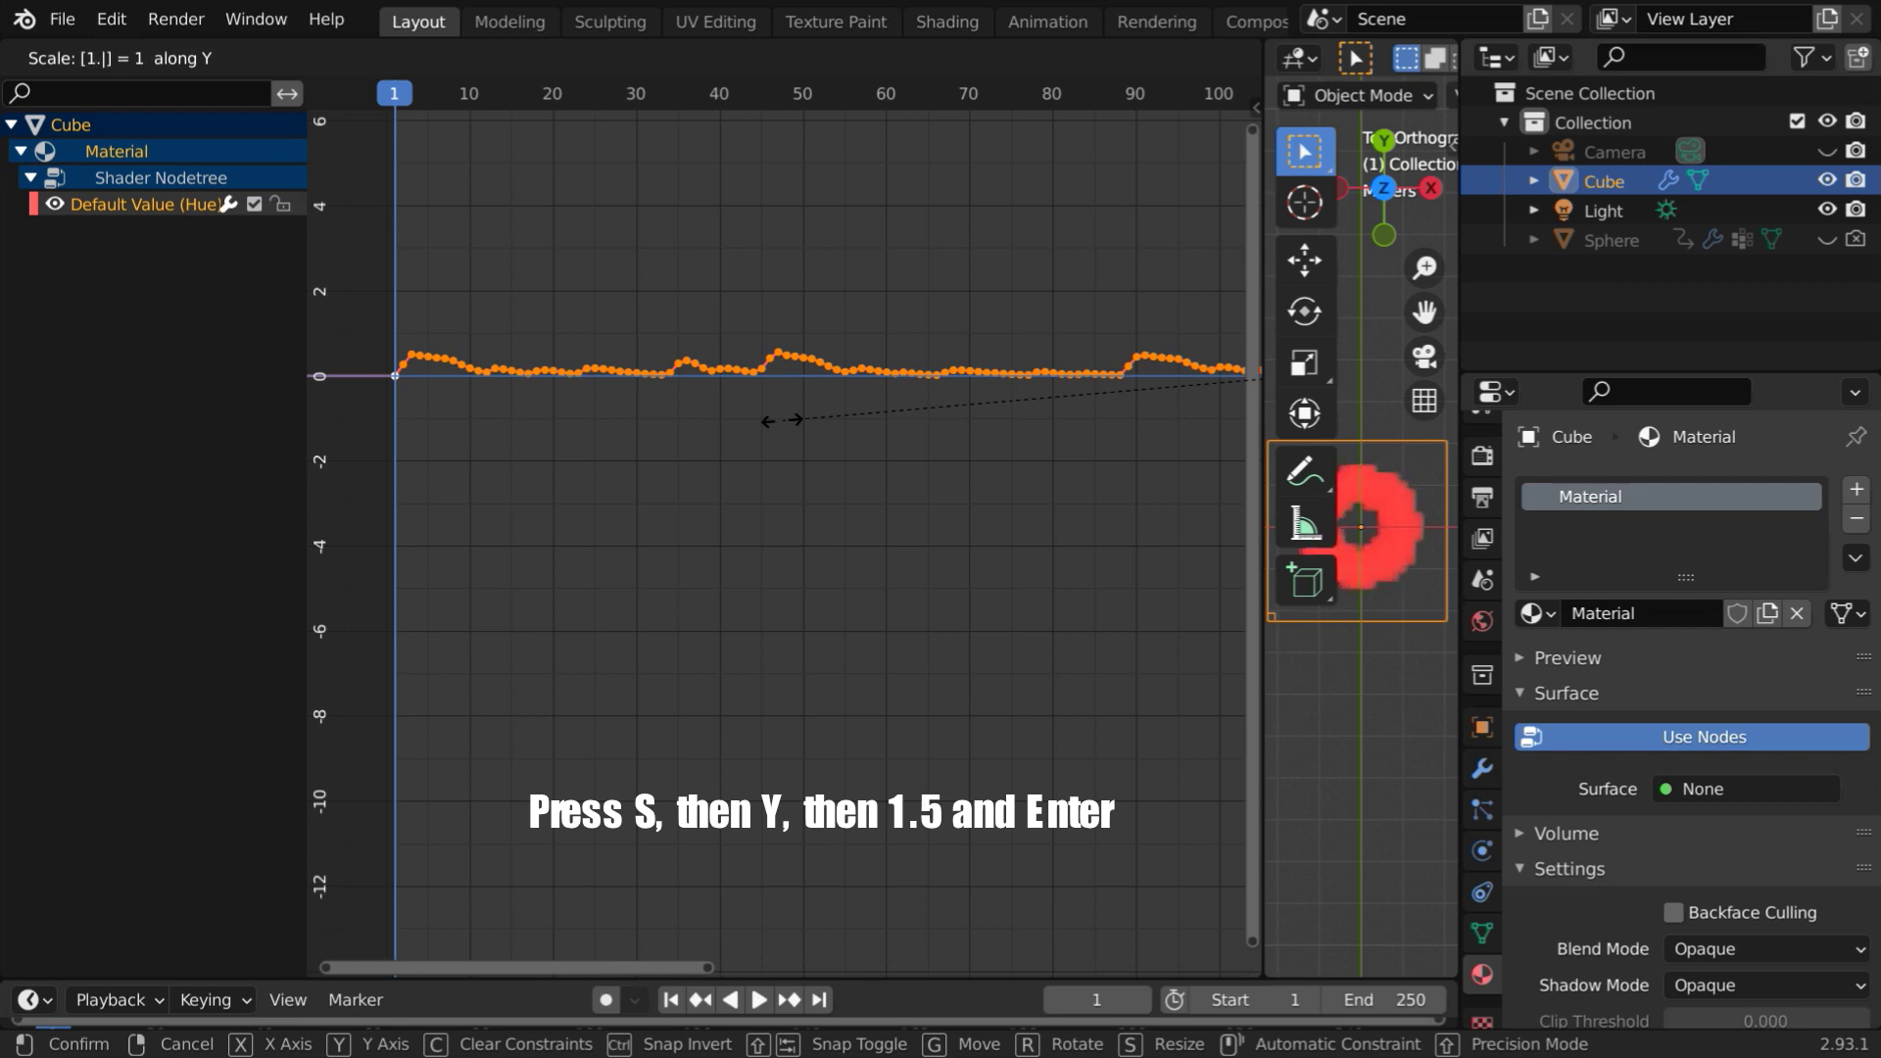
key("Return")
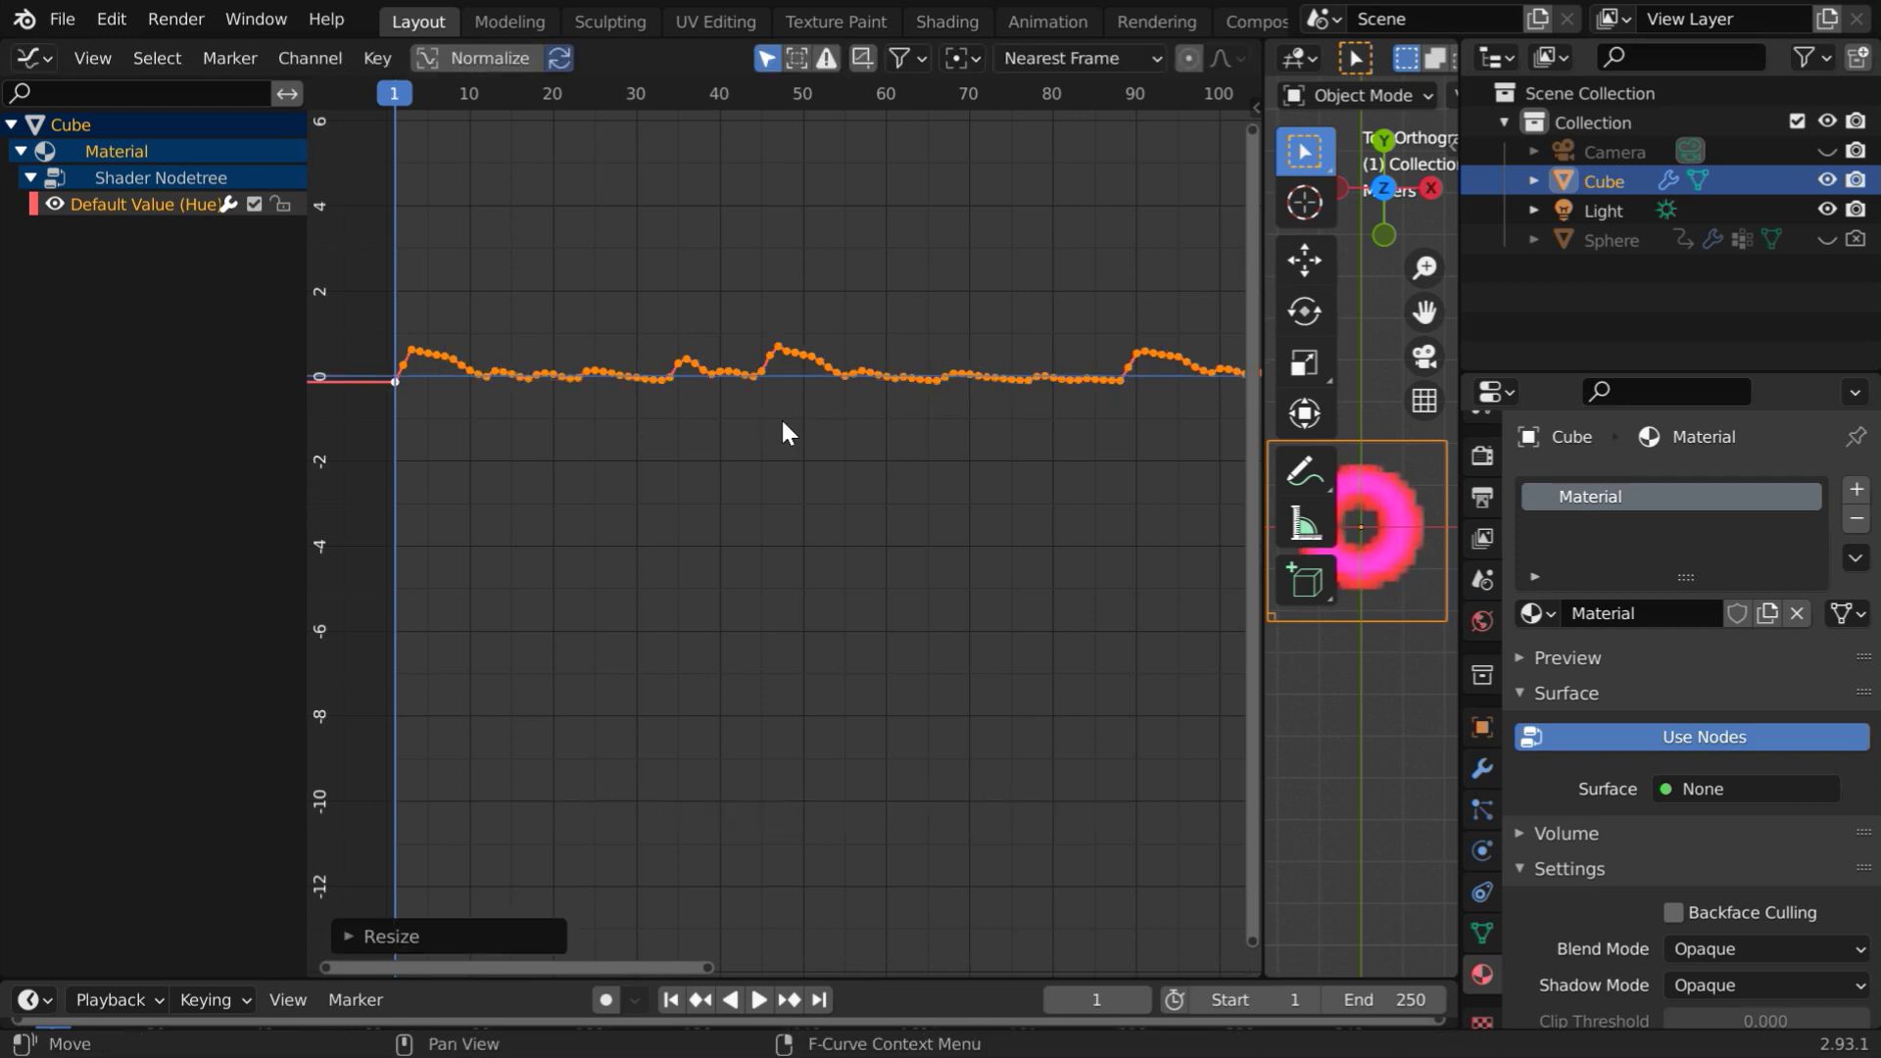
key("g")
key("y")
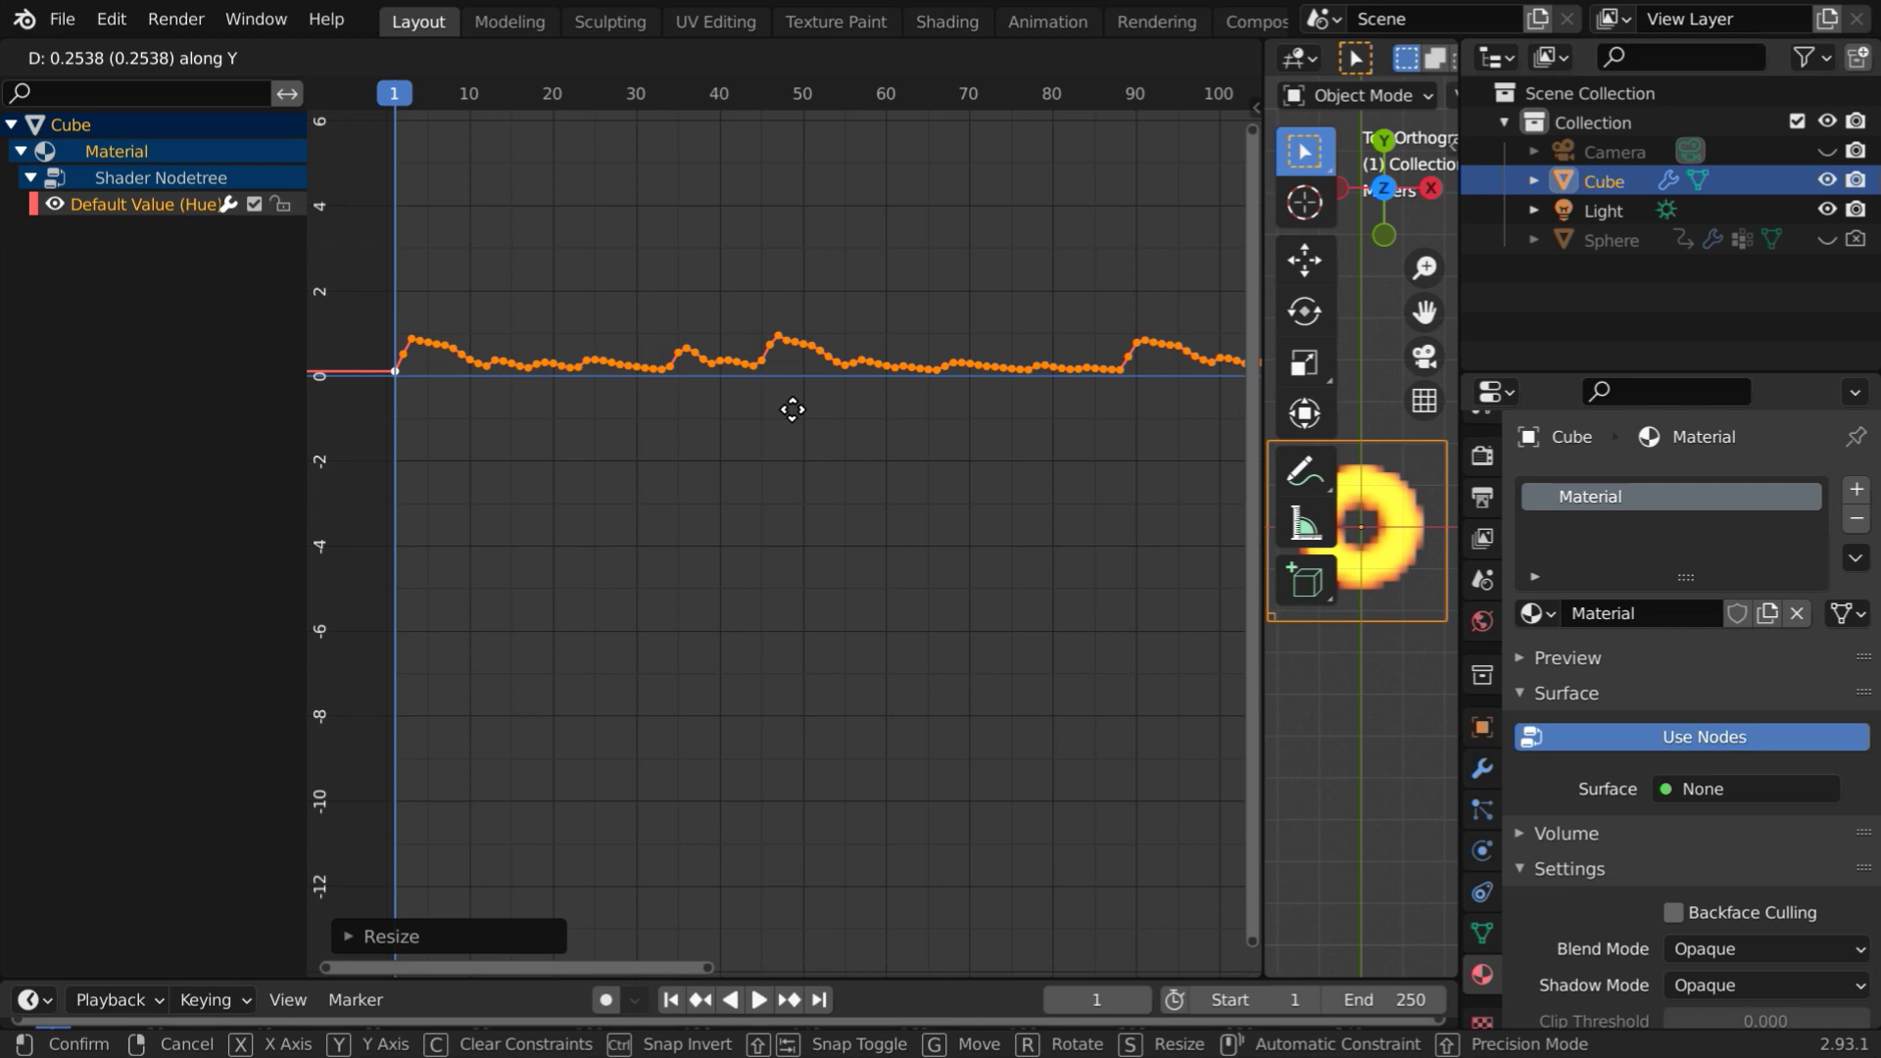
left_click(794, 412)
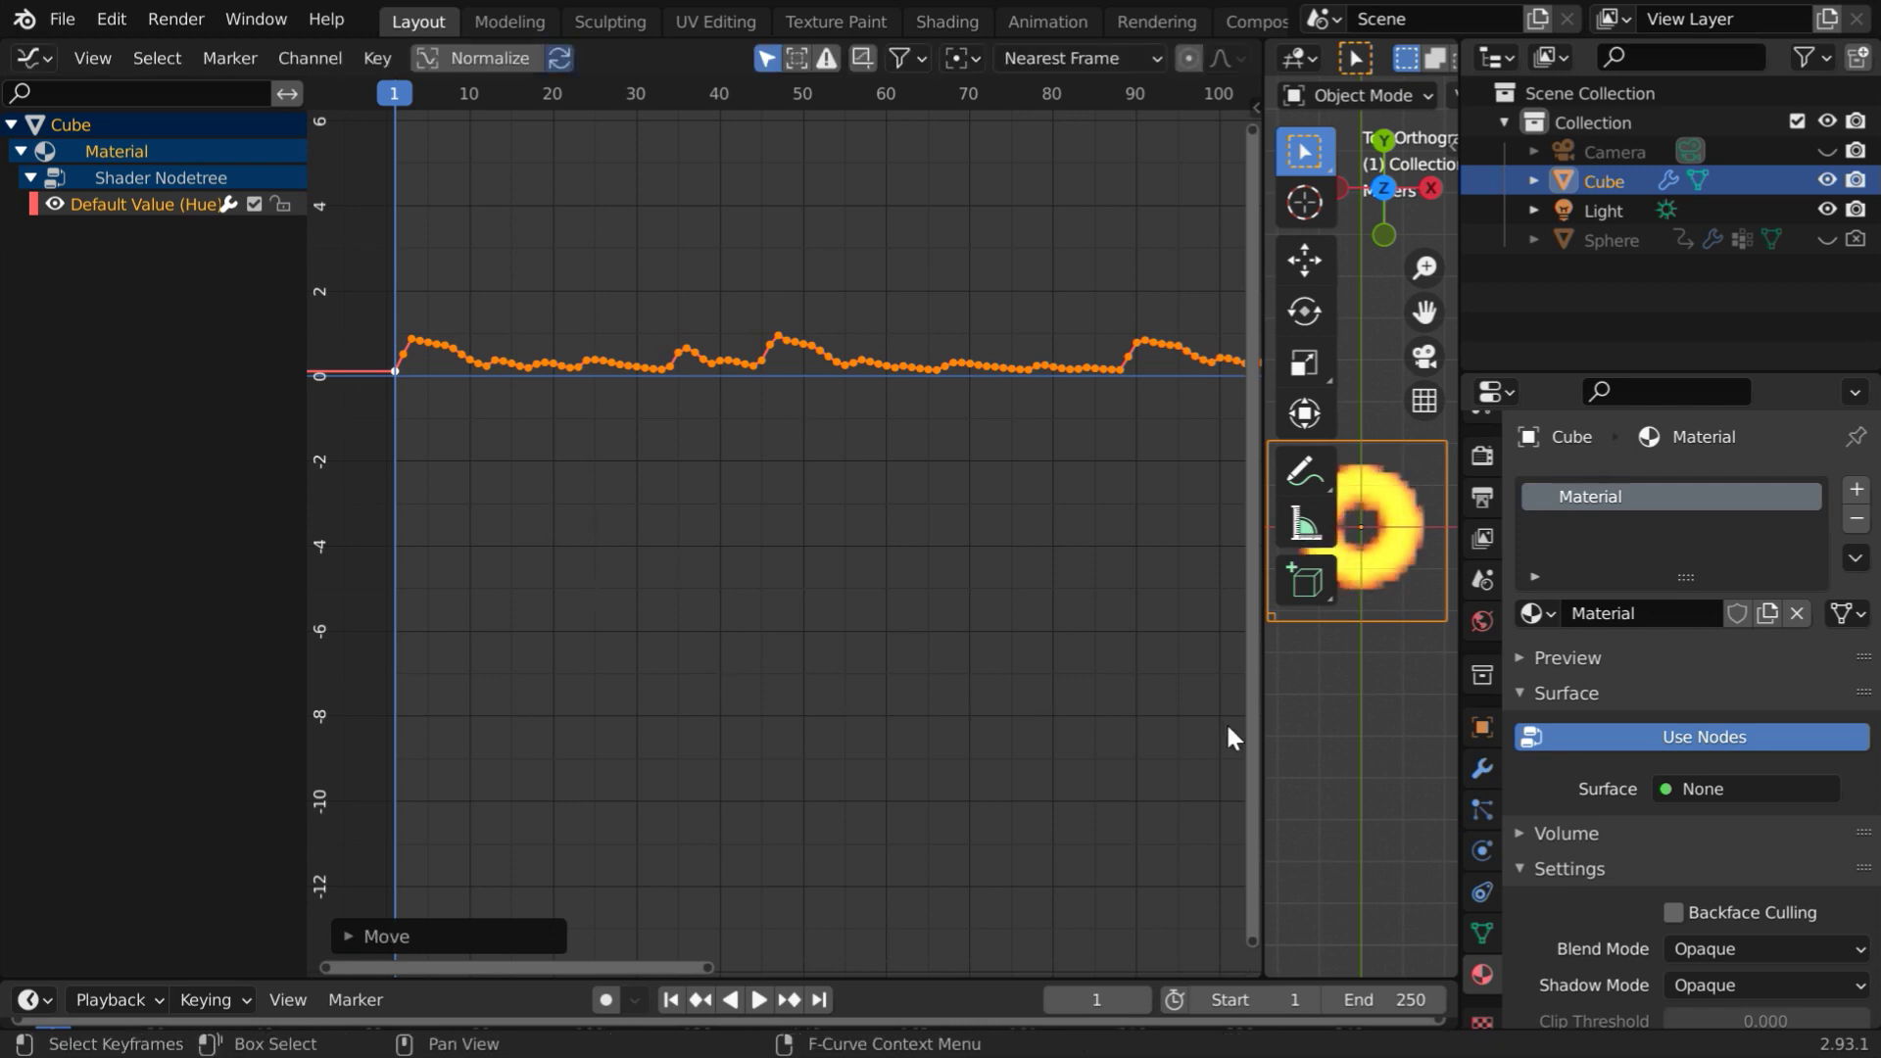
Join the Graph Editor area into the 3D viewport so the viewport fills the whole space
right_click(1260, 726)
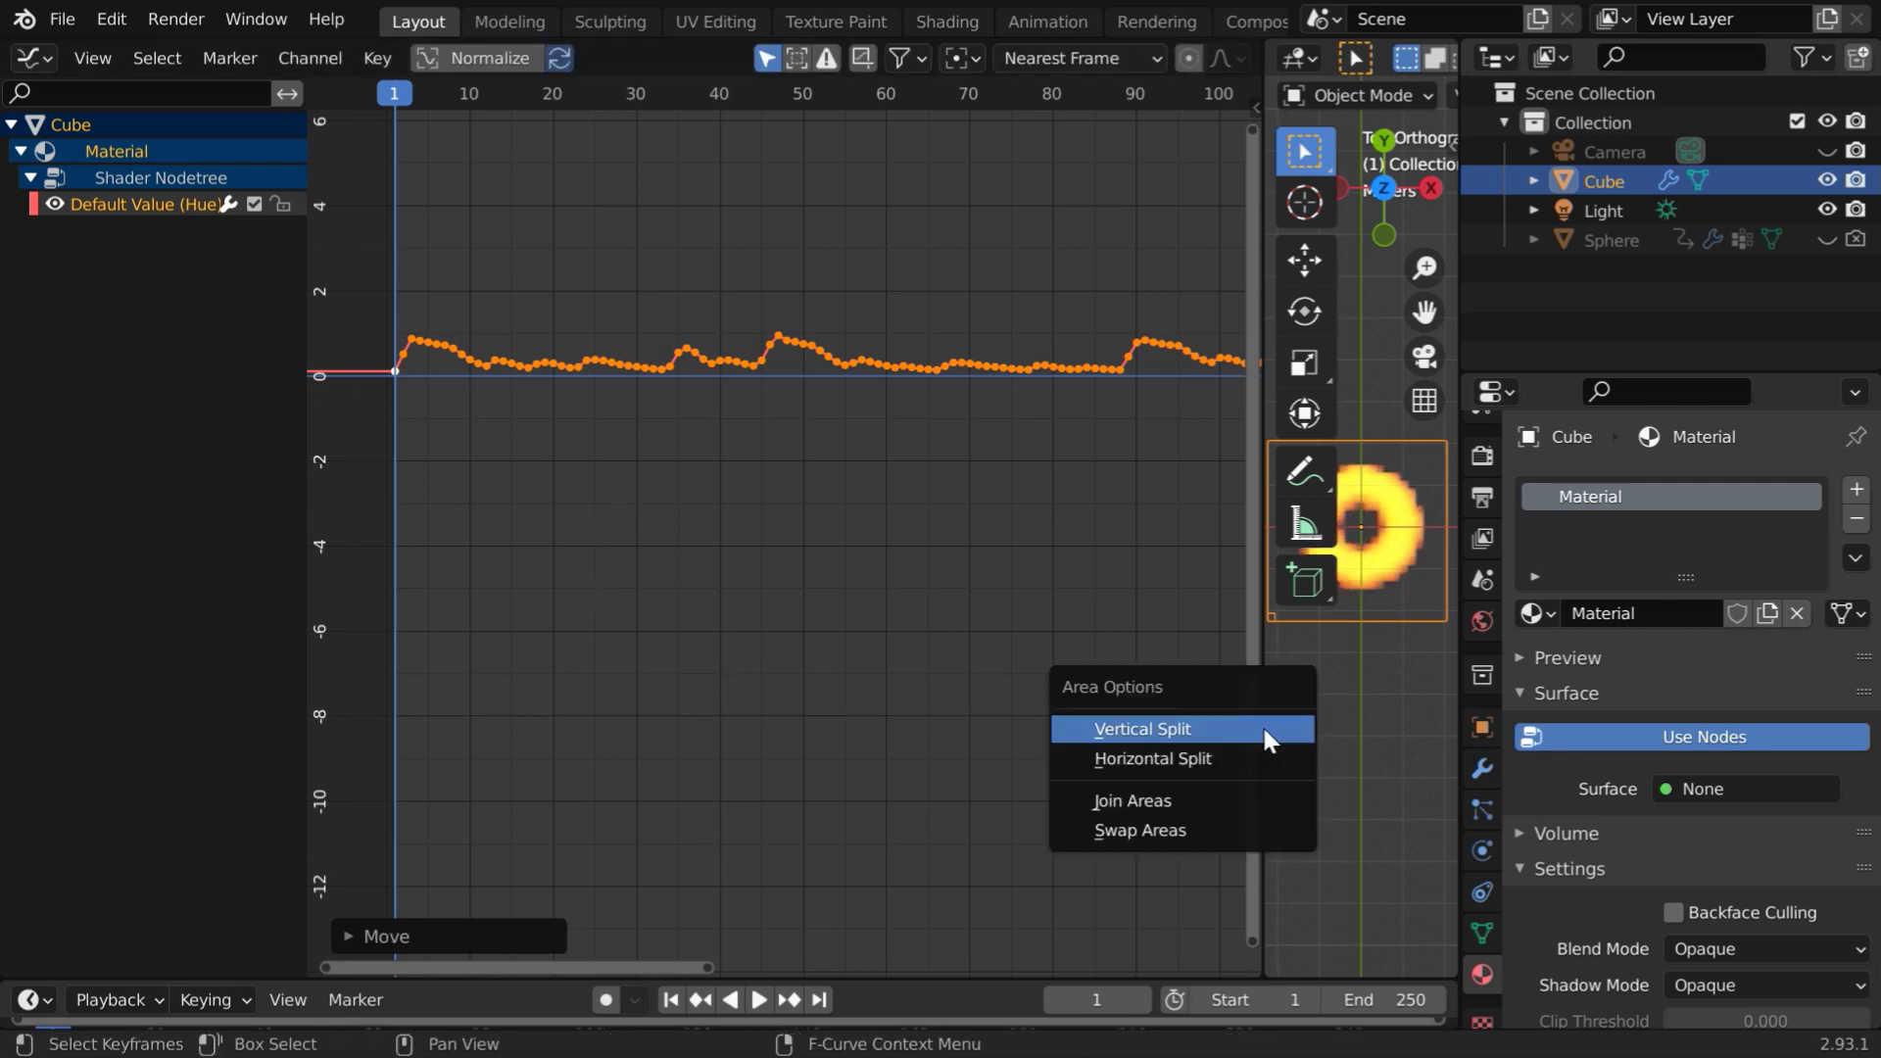
left_click(1238, 801)
left_click(515, 648)
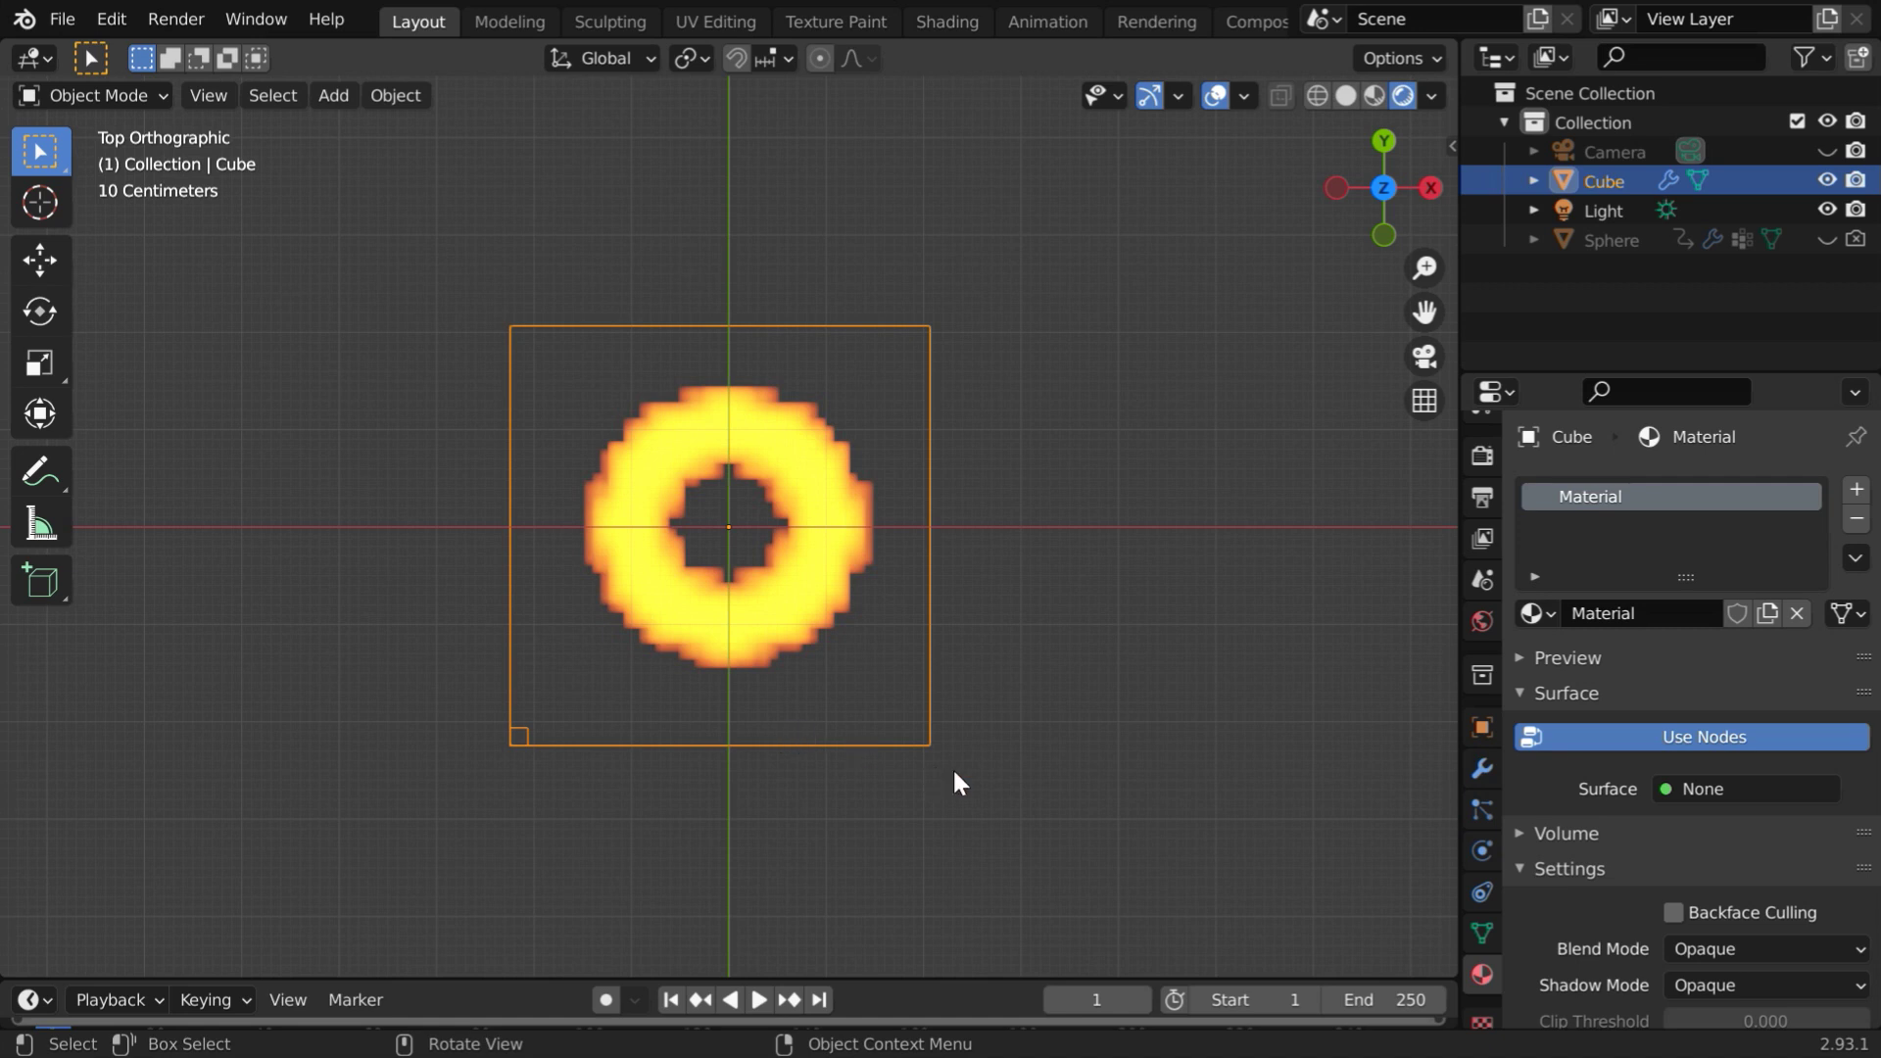
Go to frames 40, 50 and 75 in turn to examine how the fire's colour changes with the music
left_click(1097, 999)
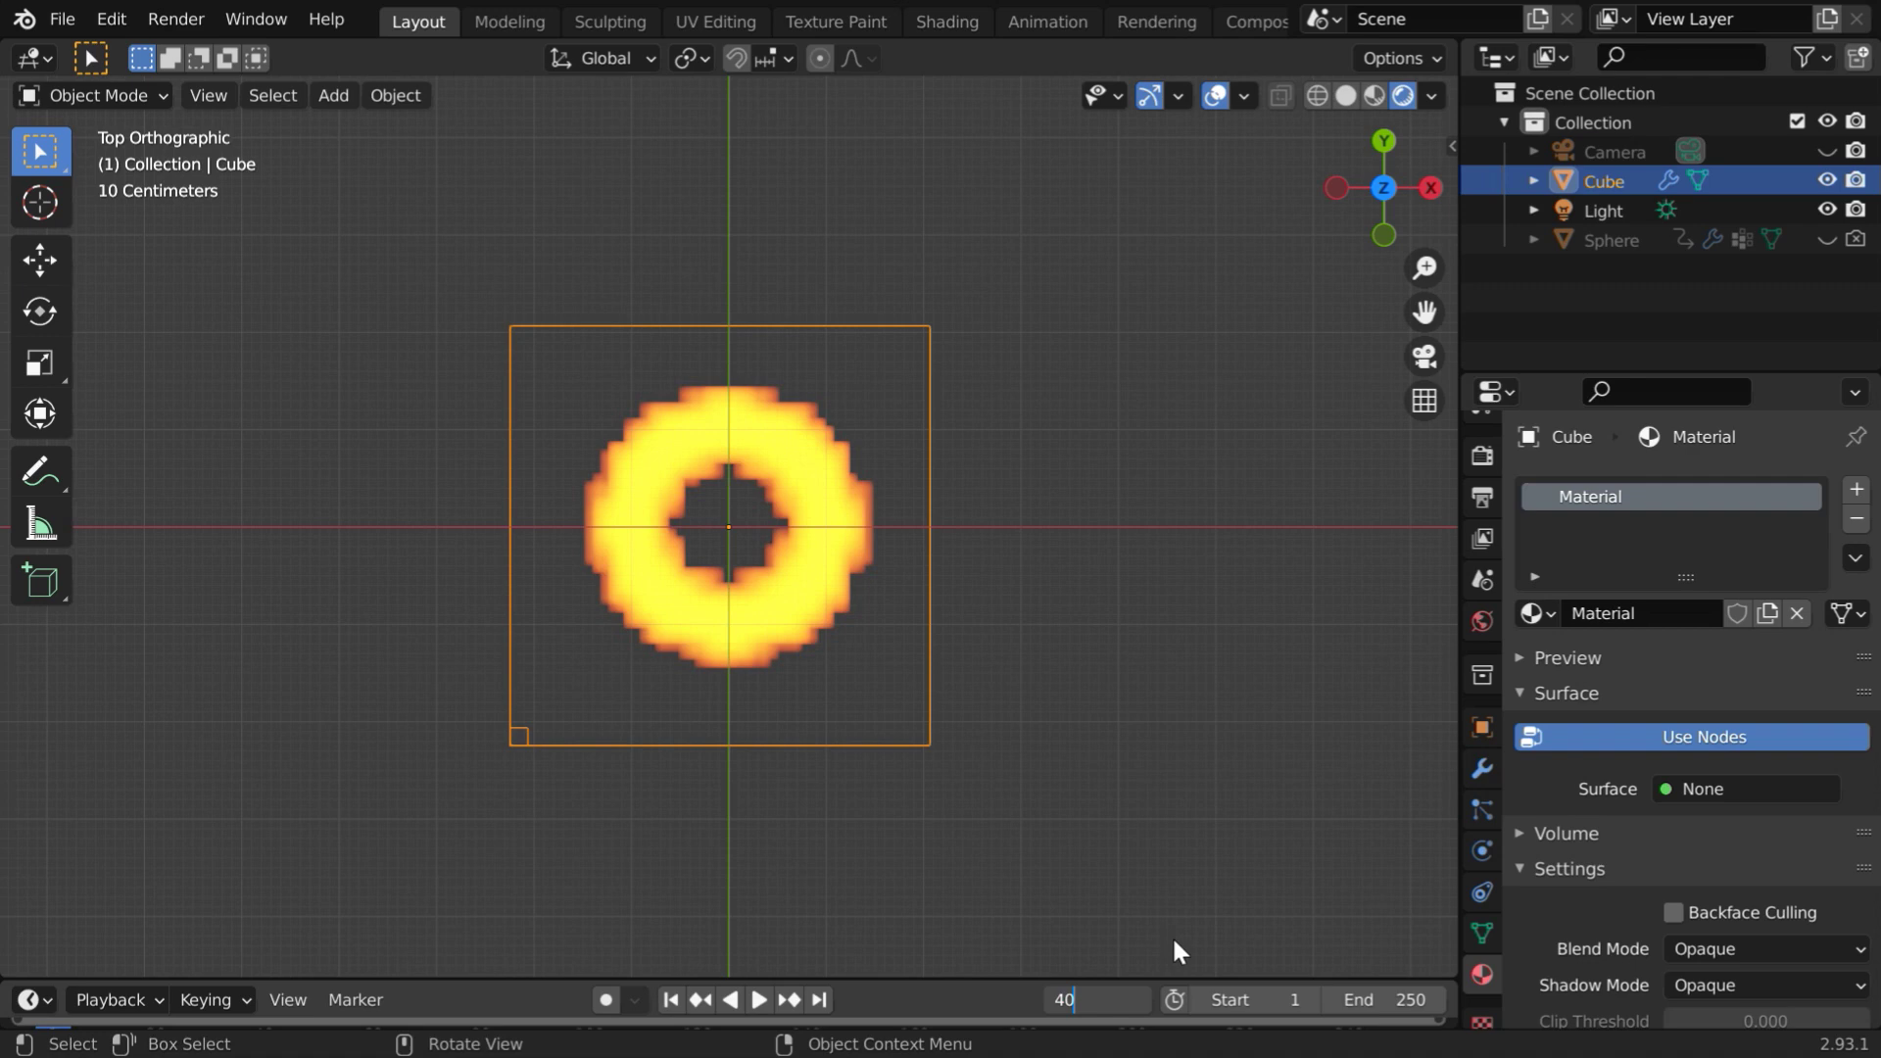
type("40")
key("Return")
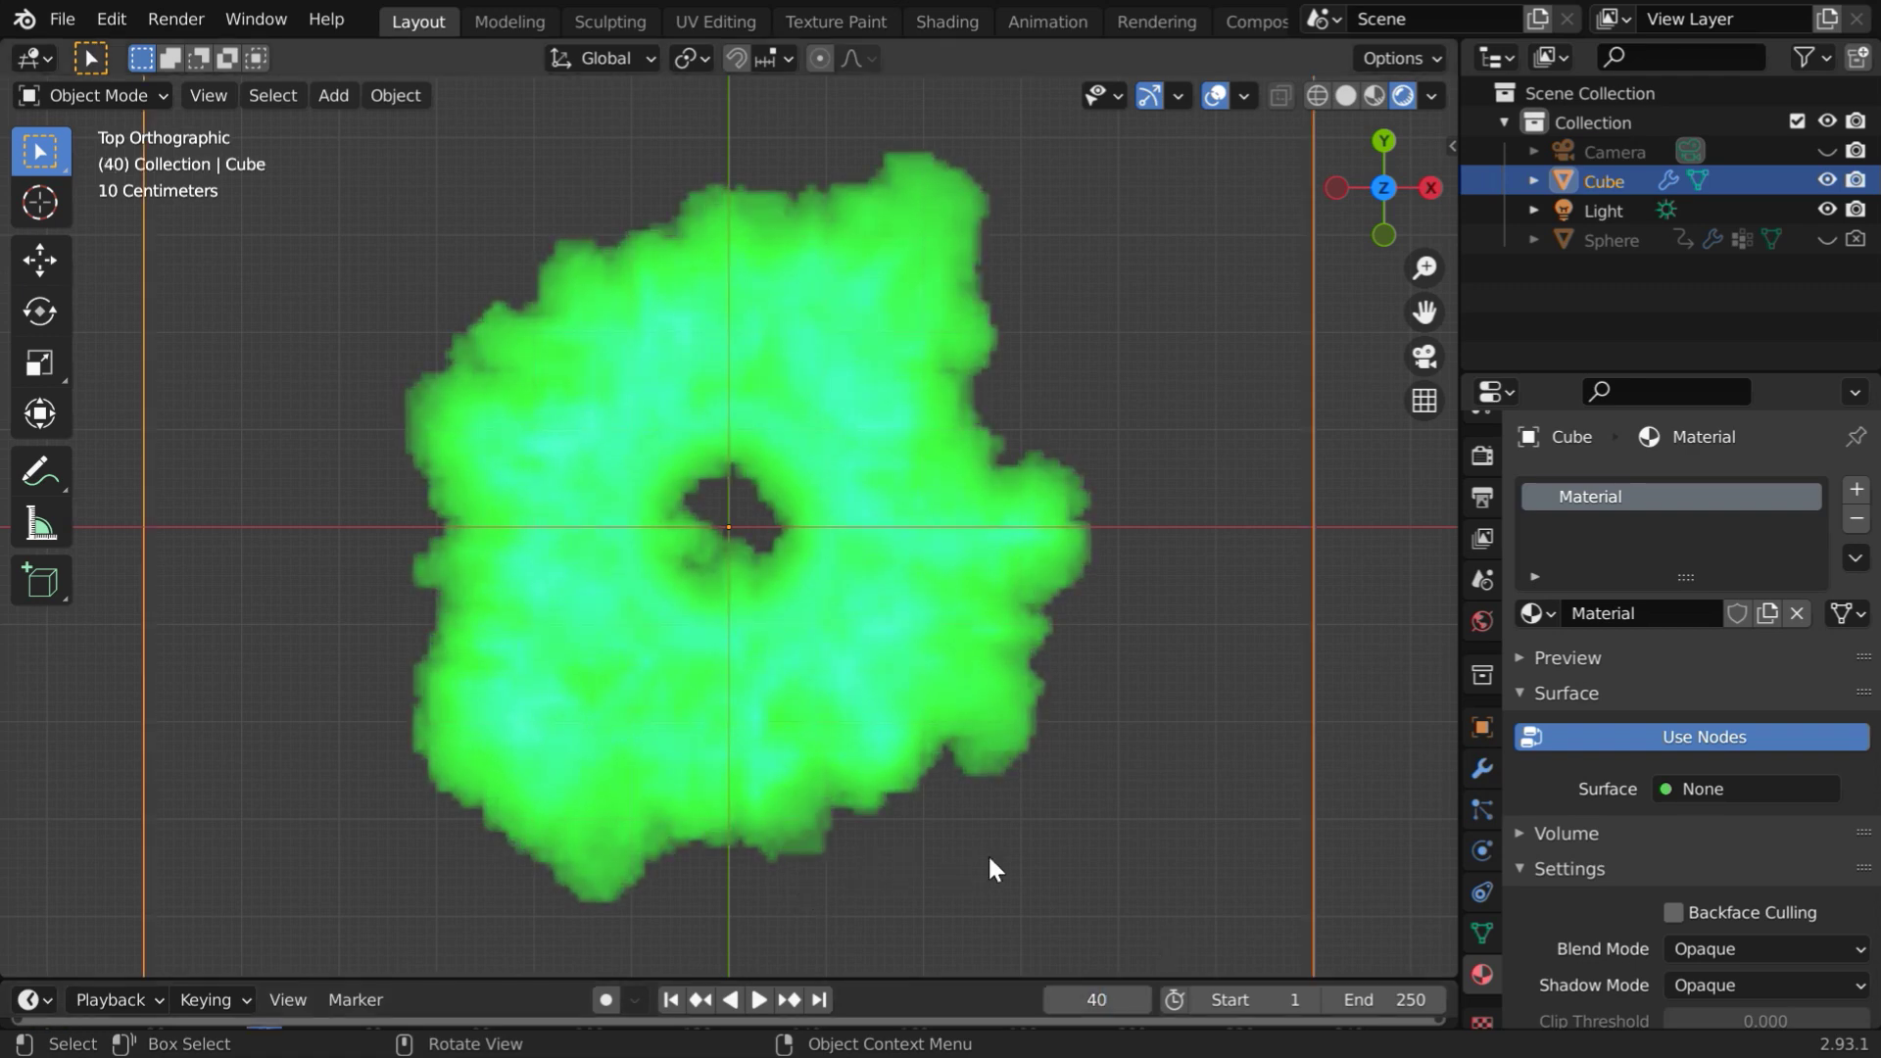
left_click(1097, 1000)
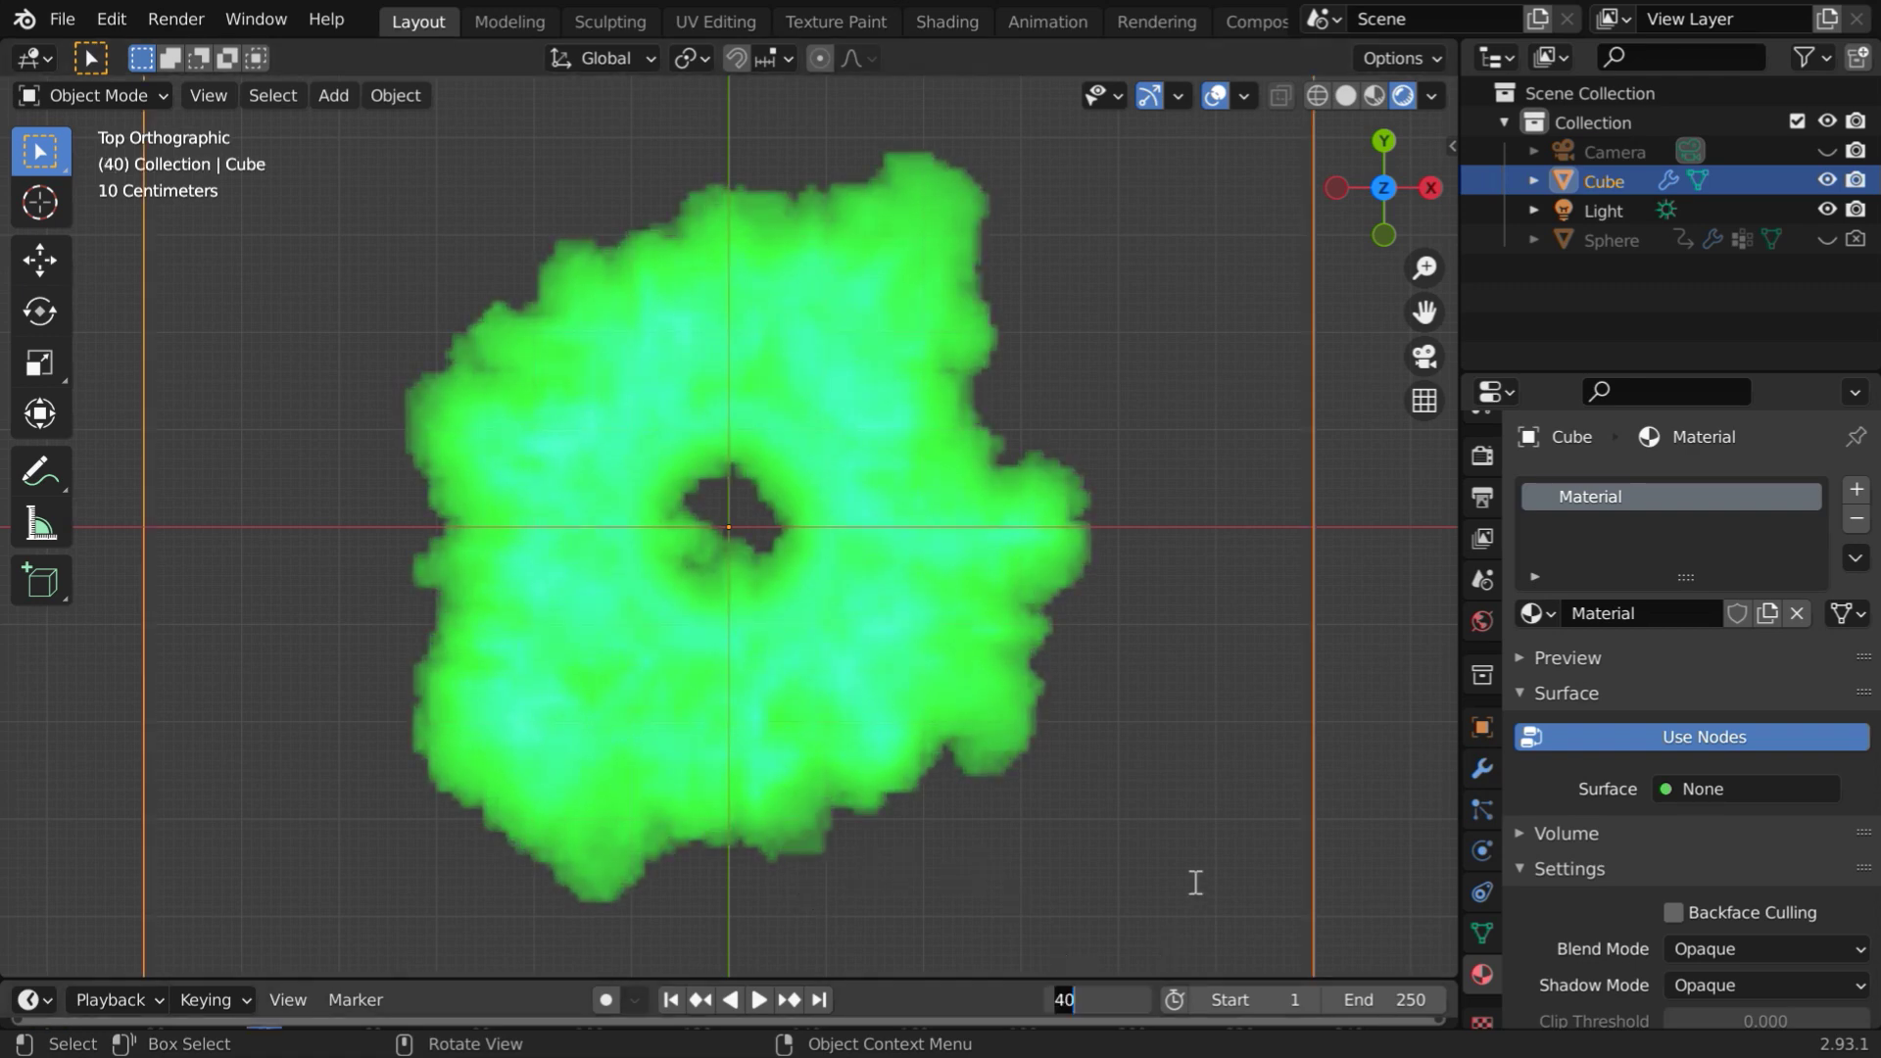
type("50")
key("Return")
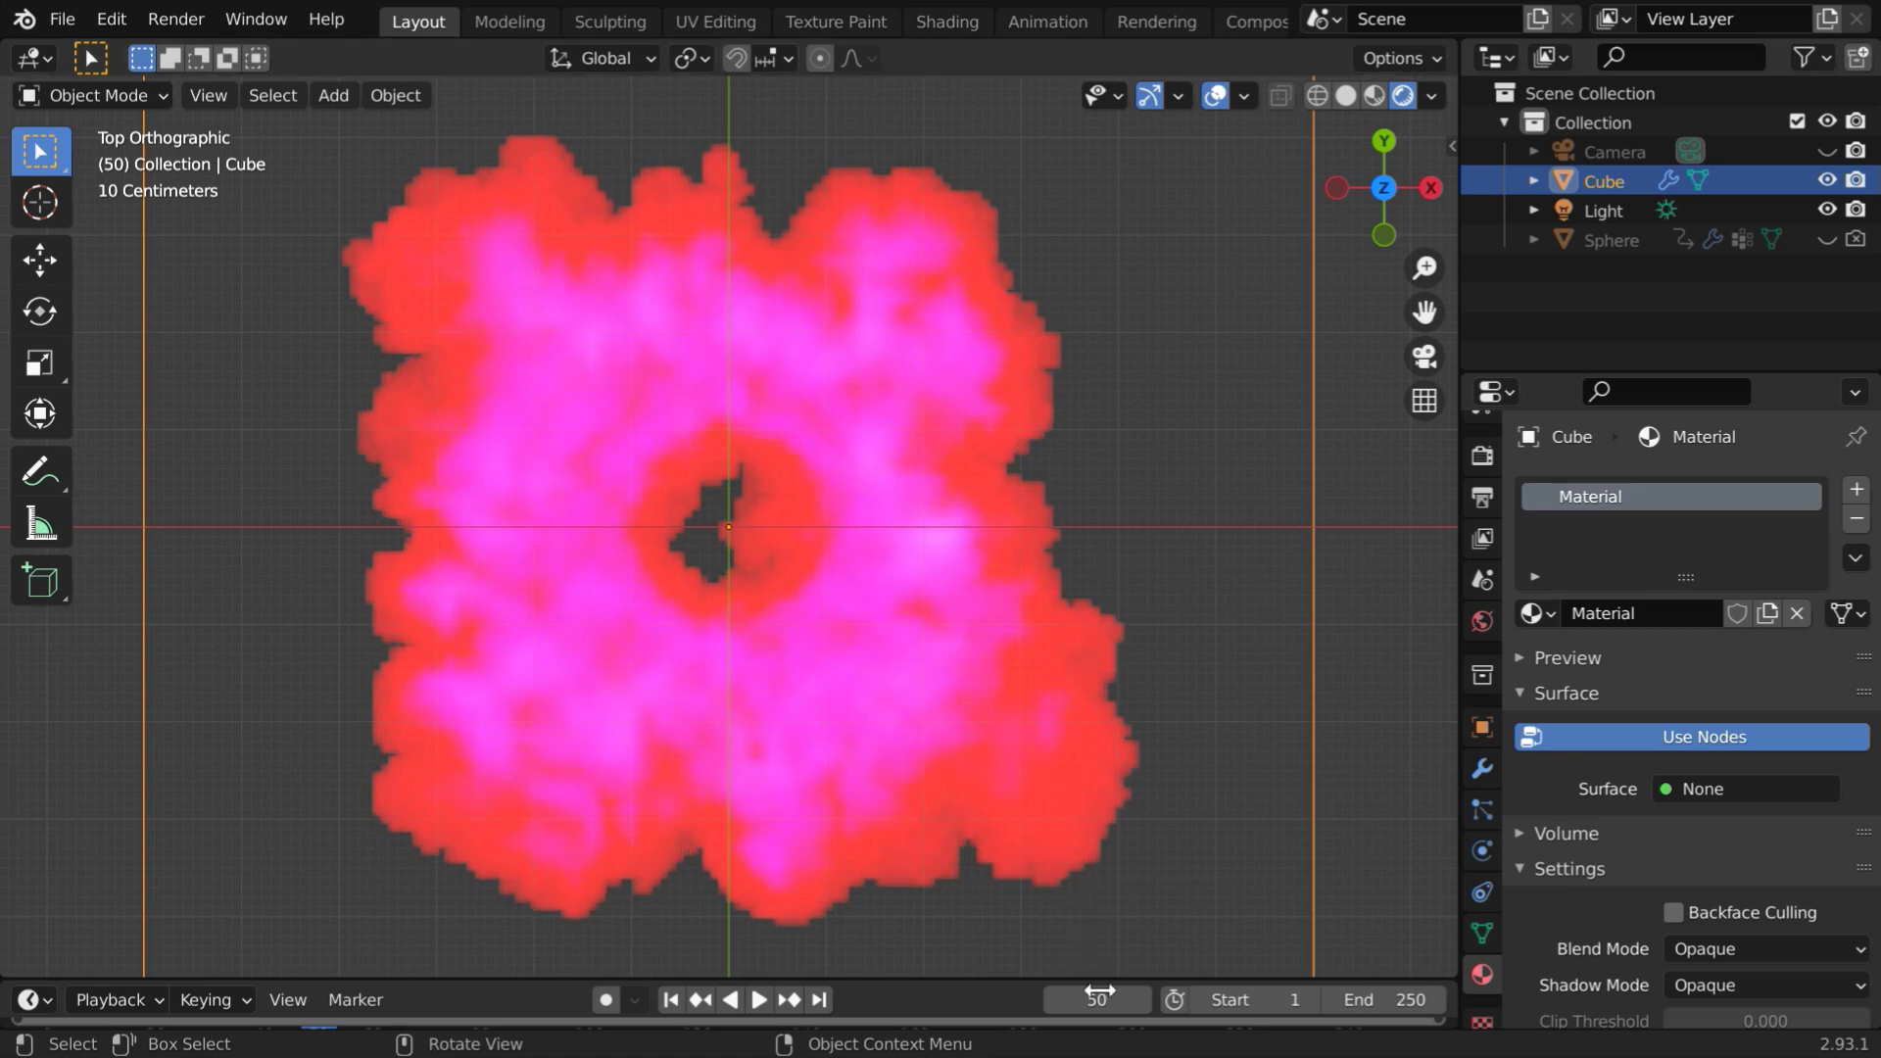
left_click(1097, 997)
type("75")
key("Return")
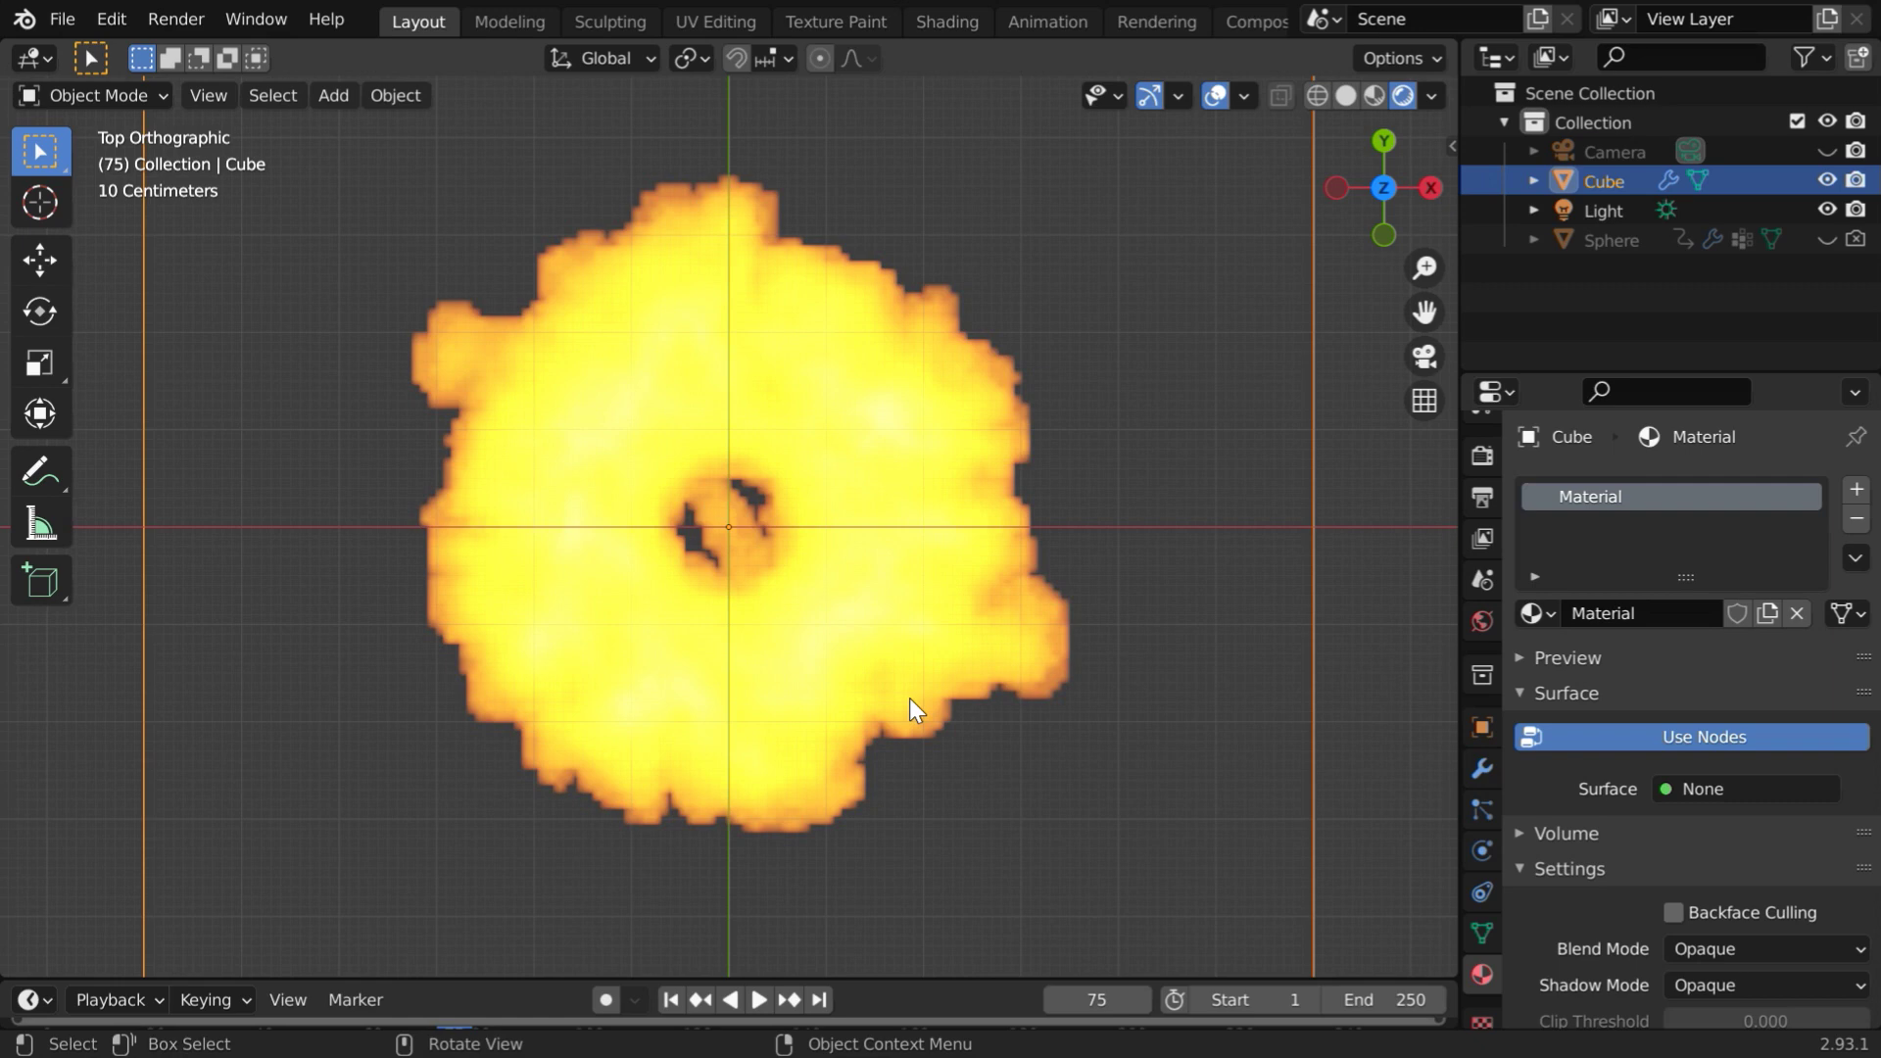
Make the World background colour pure black by setting its V value to 0
left_click(1483, 623)
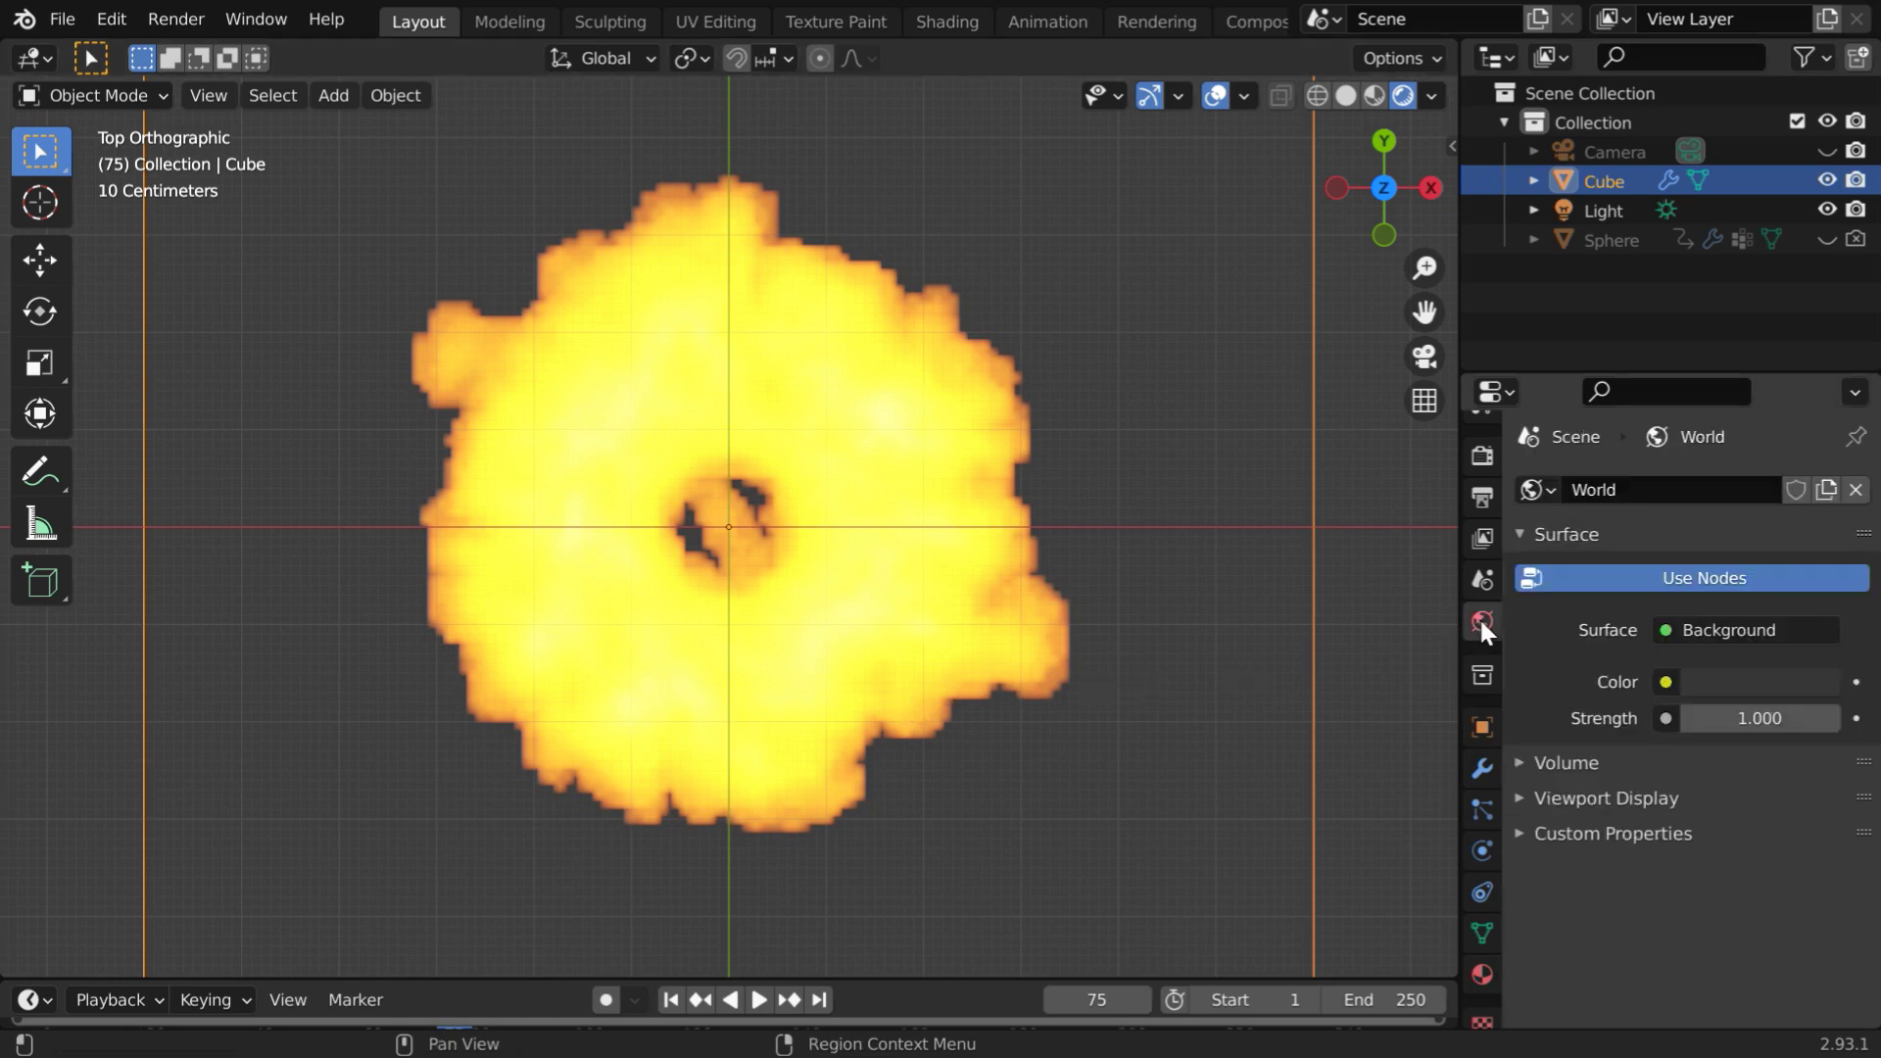
left_click(1788, 684)
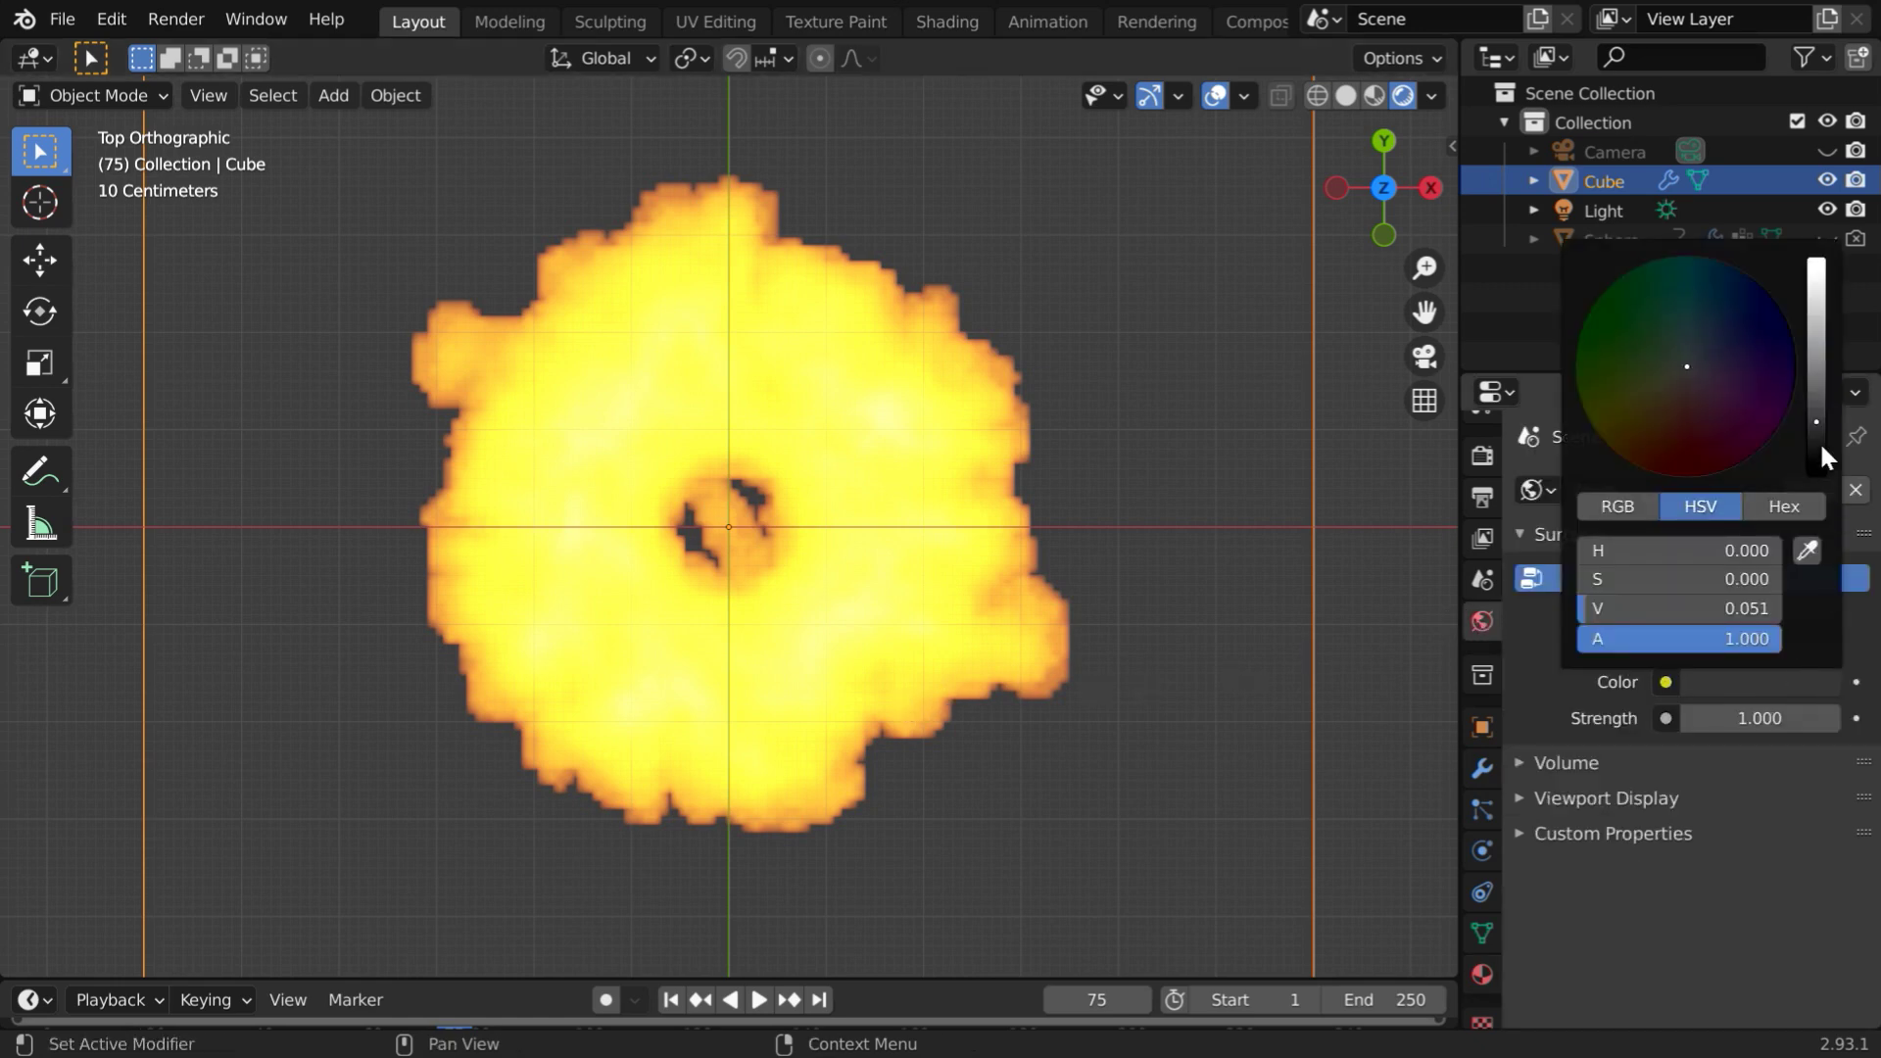
left_click_drag(1685, 609, 1303, 534)
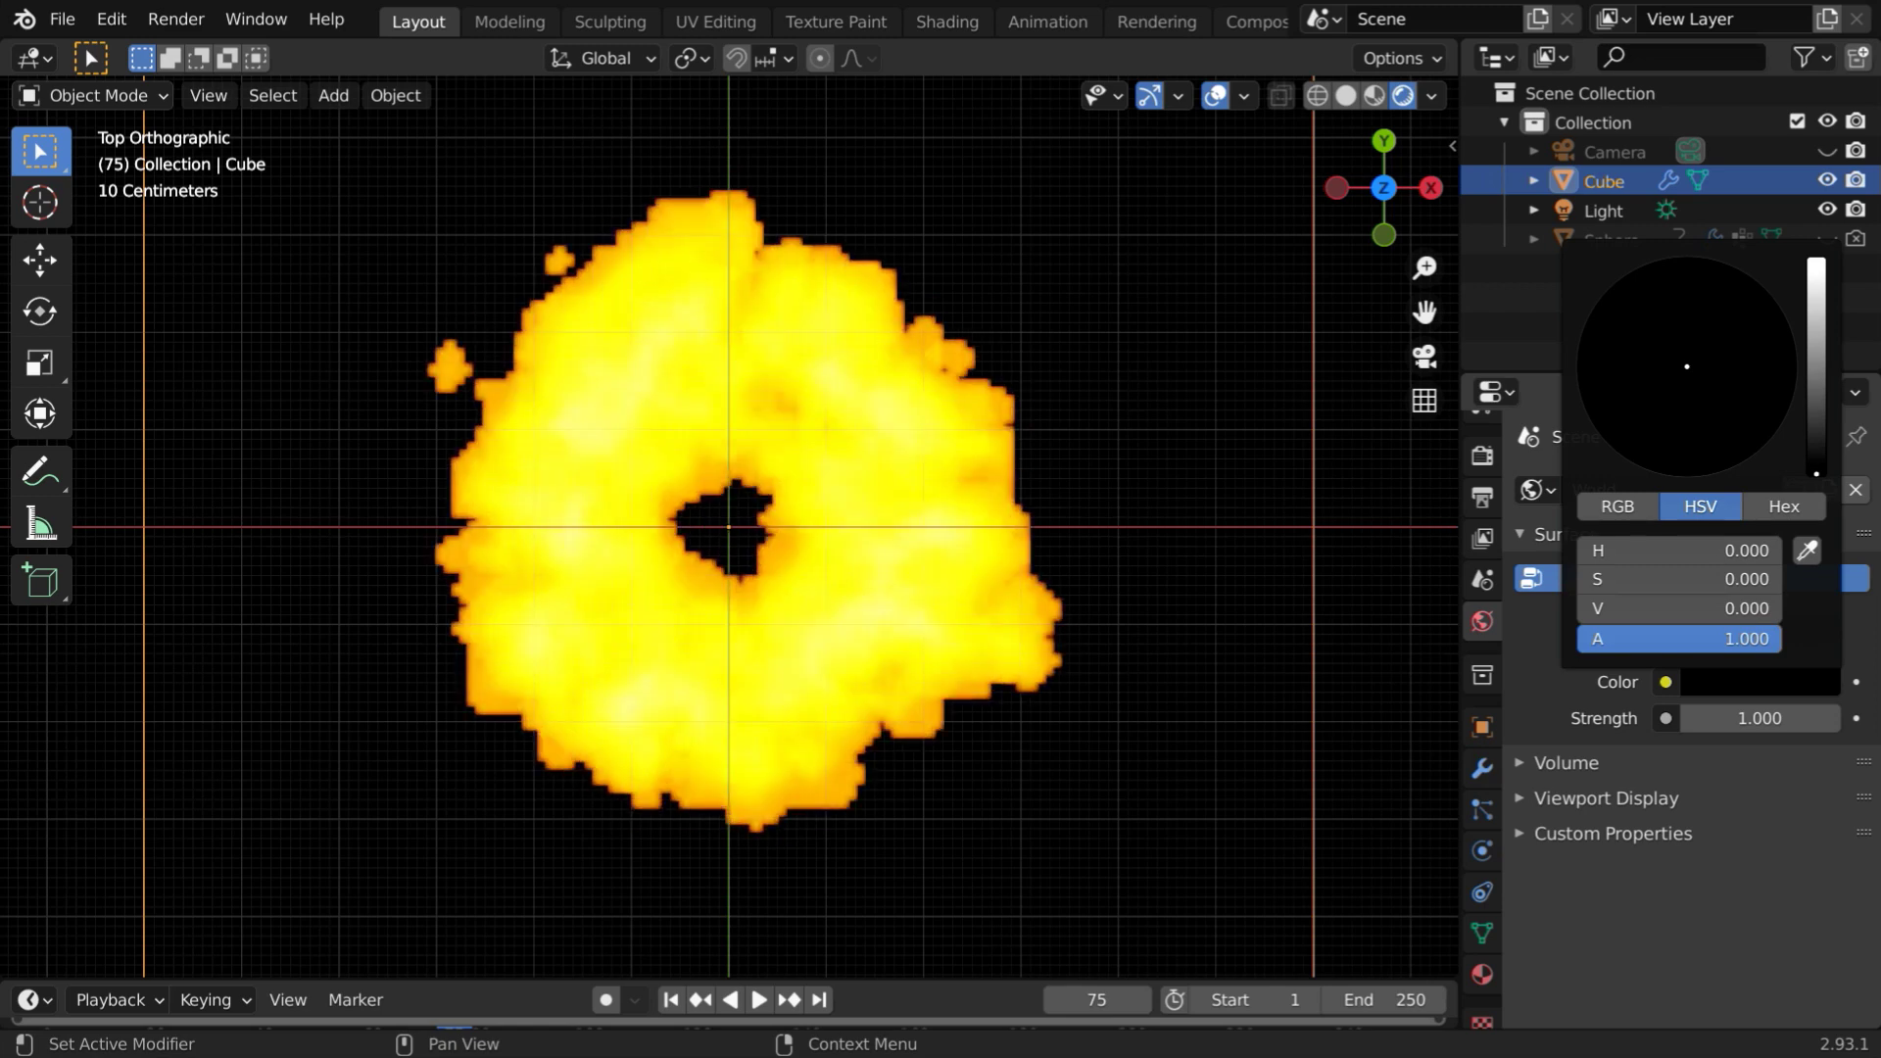
Look through the camera and set its location to 0 m and its rotation to 0° on all three axes
left_click(1424, 359)
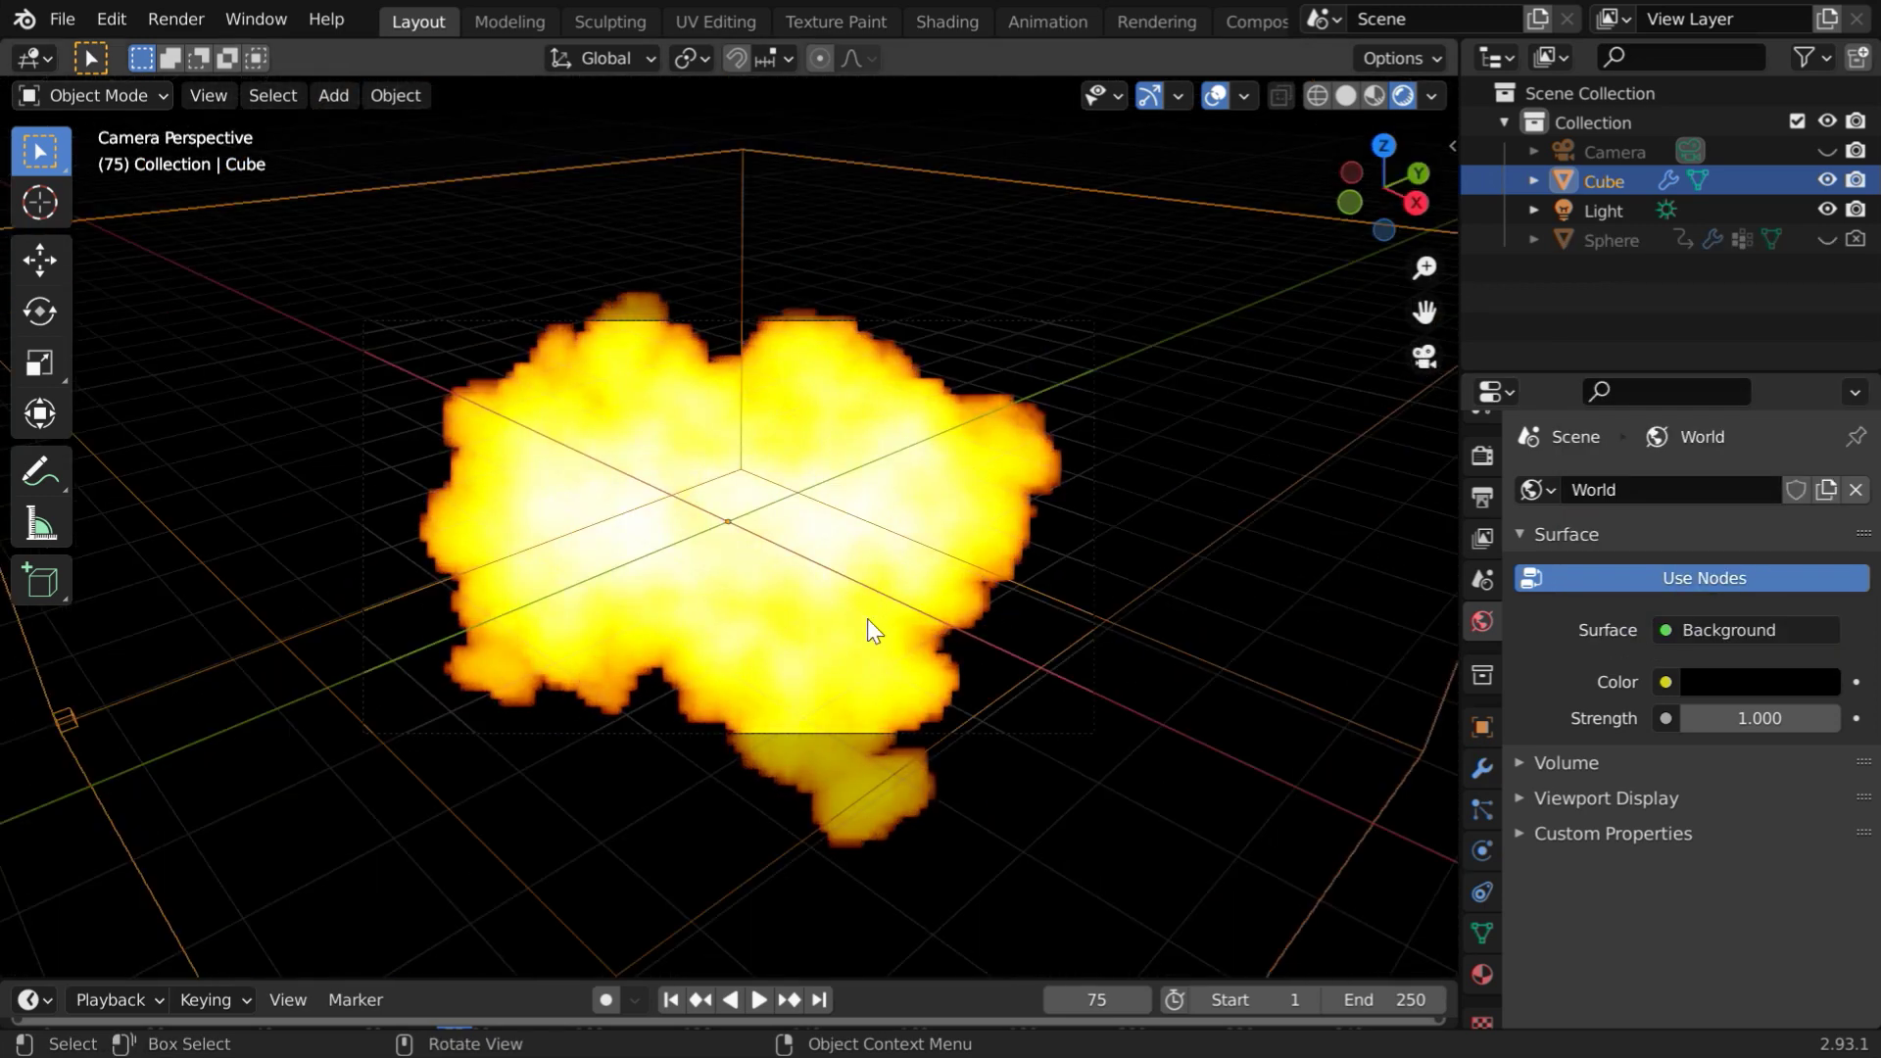
scroll(867, 620, "up", 4)
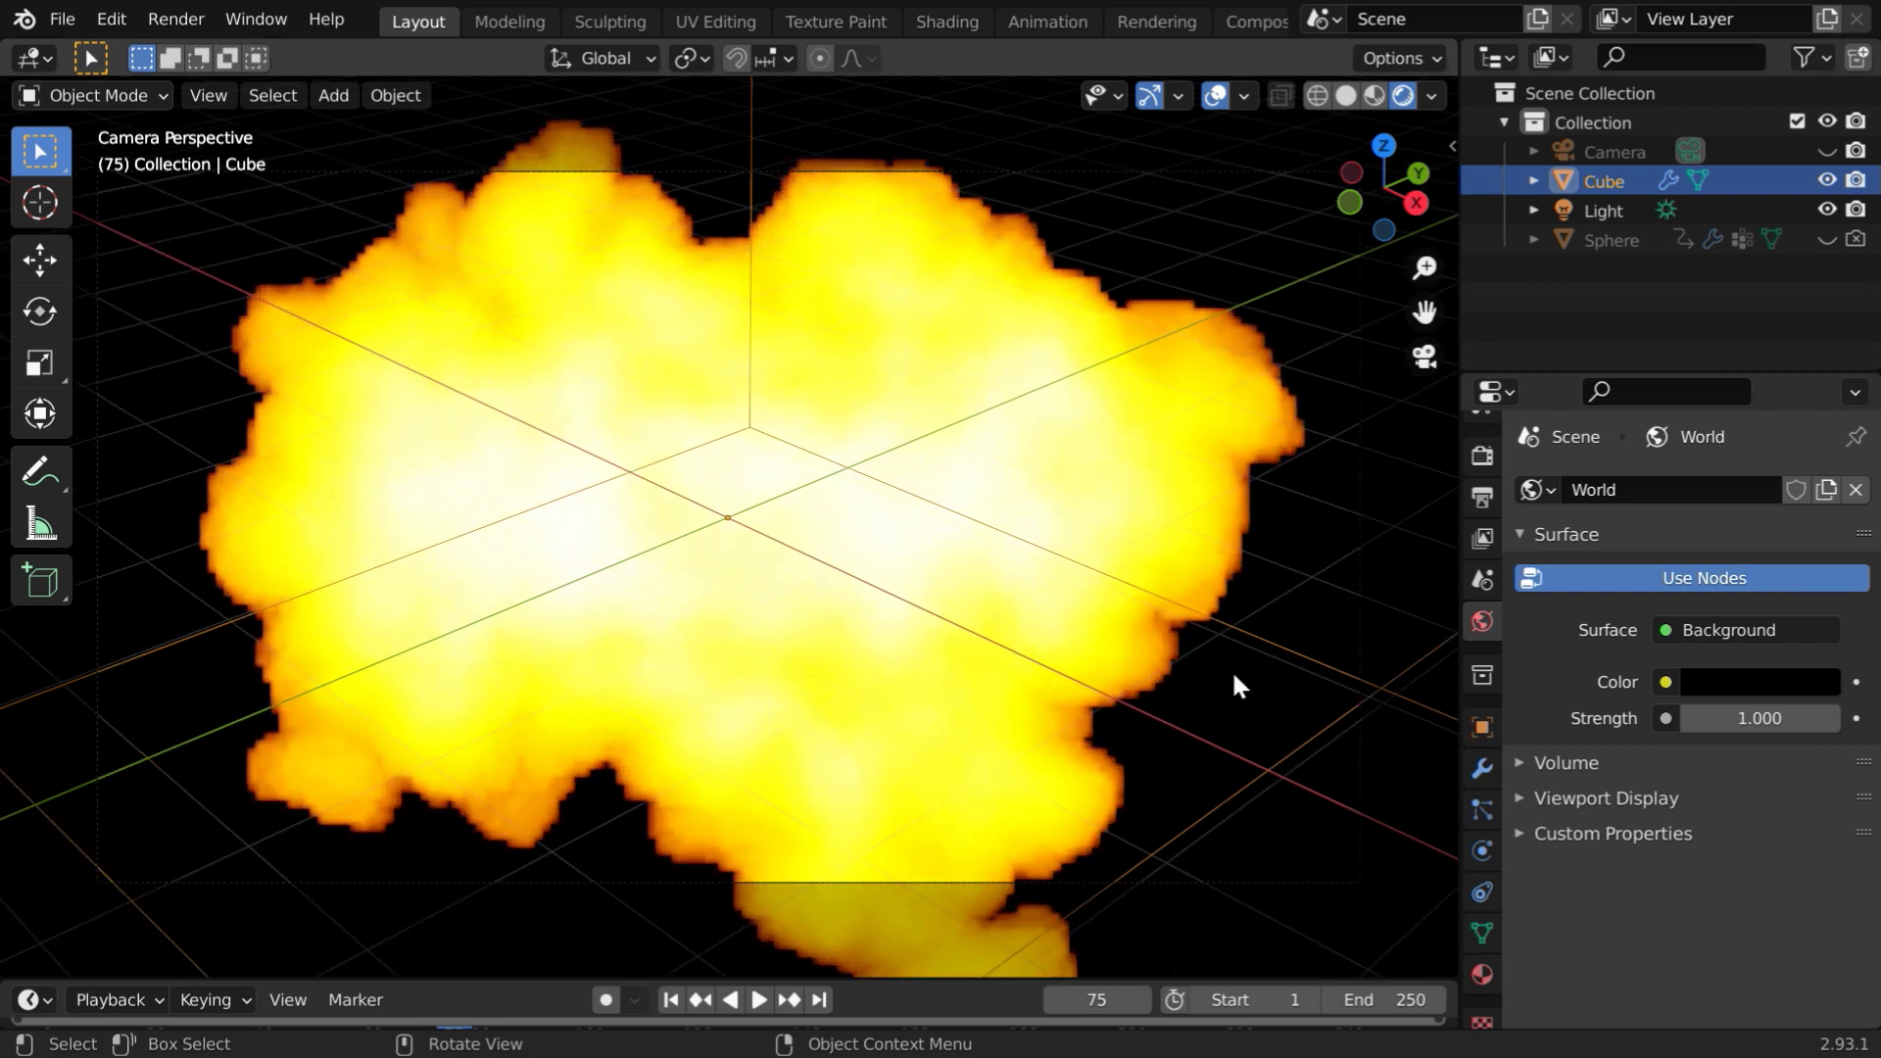
left_click(1618, 153)
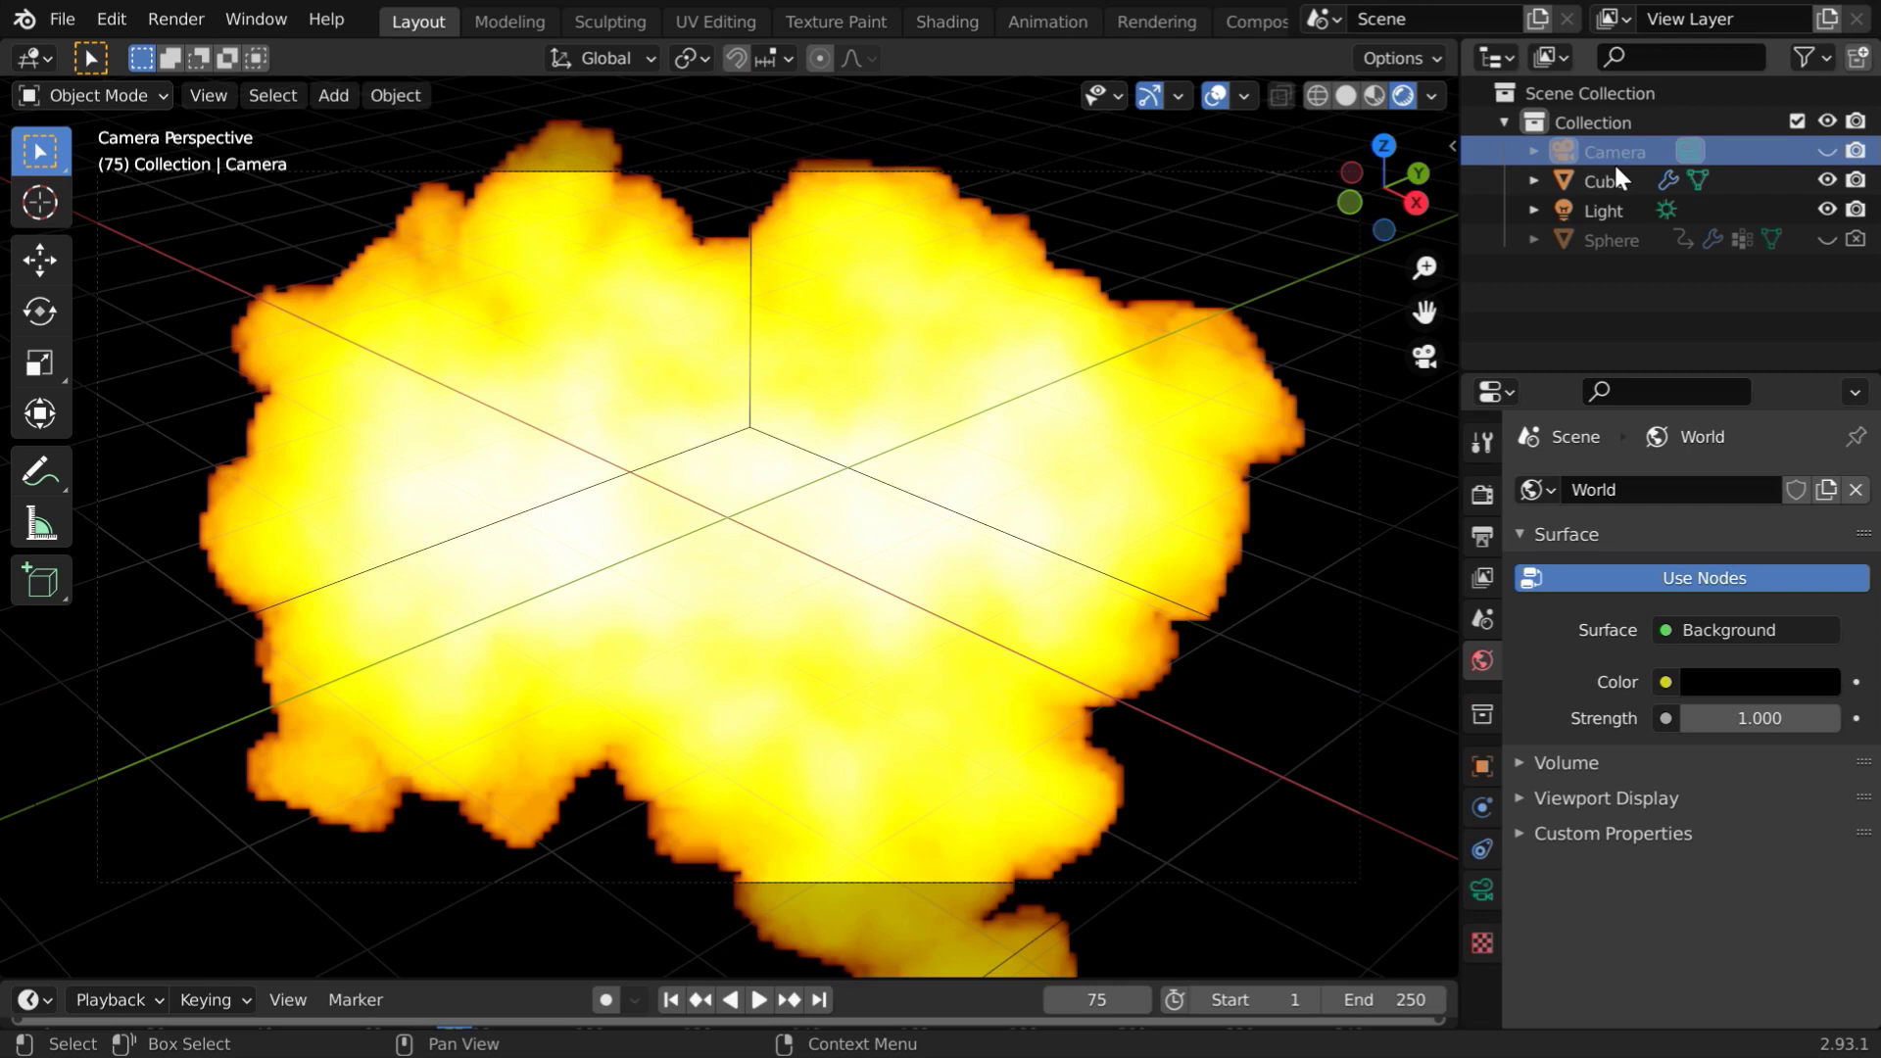
left_click(1483, 765)
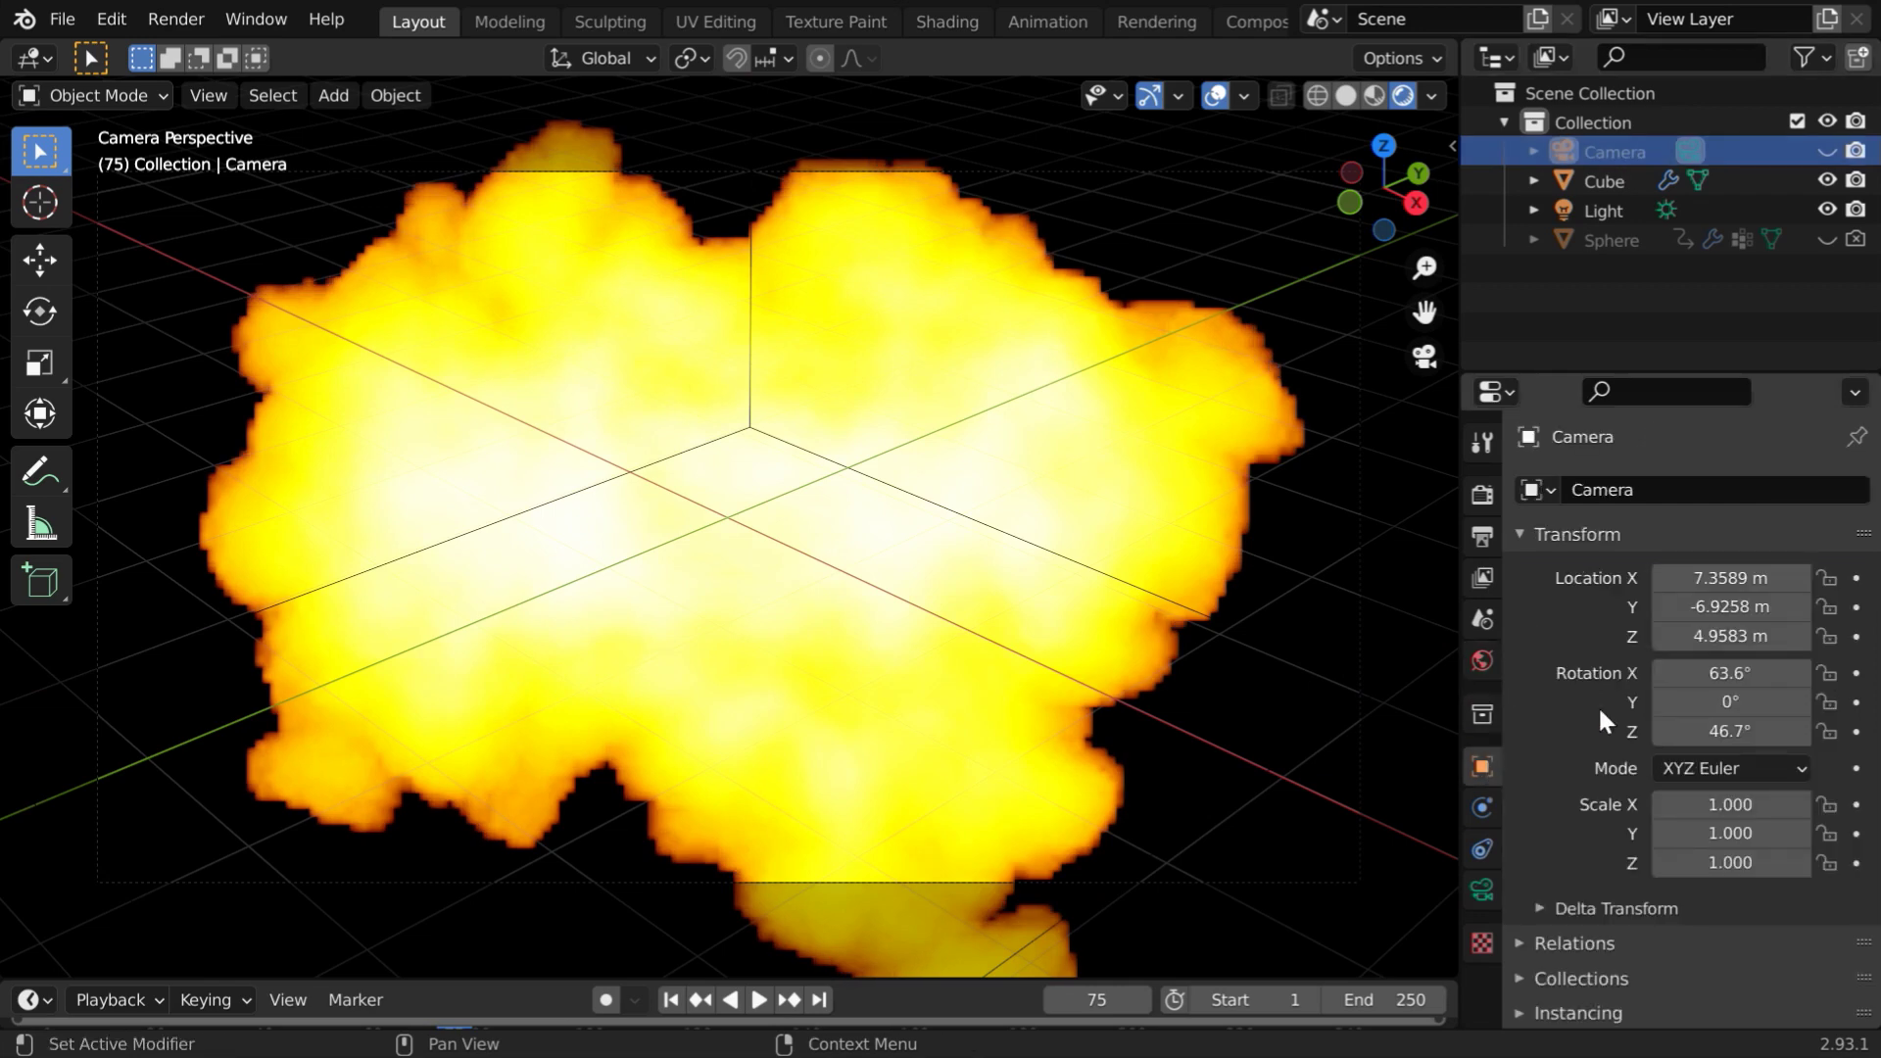
left_click_drag(1717, 578, 1716, 637)
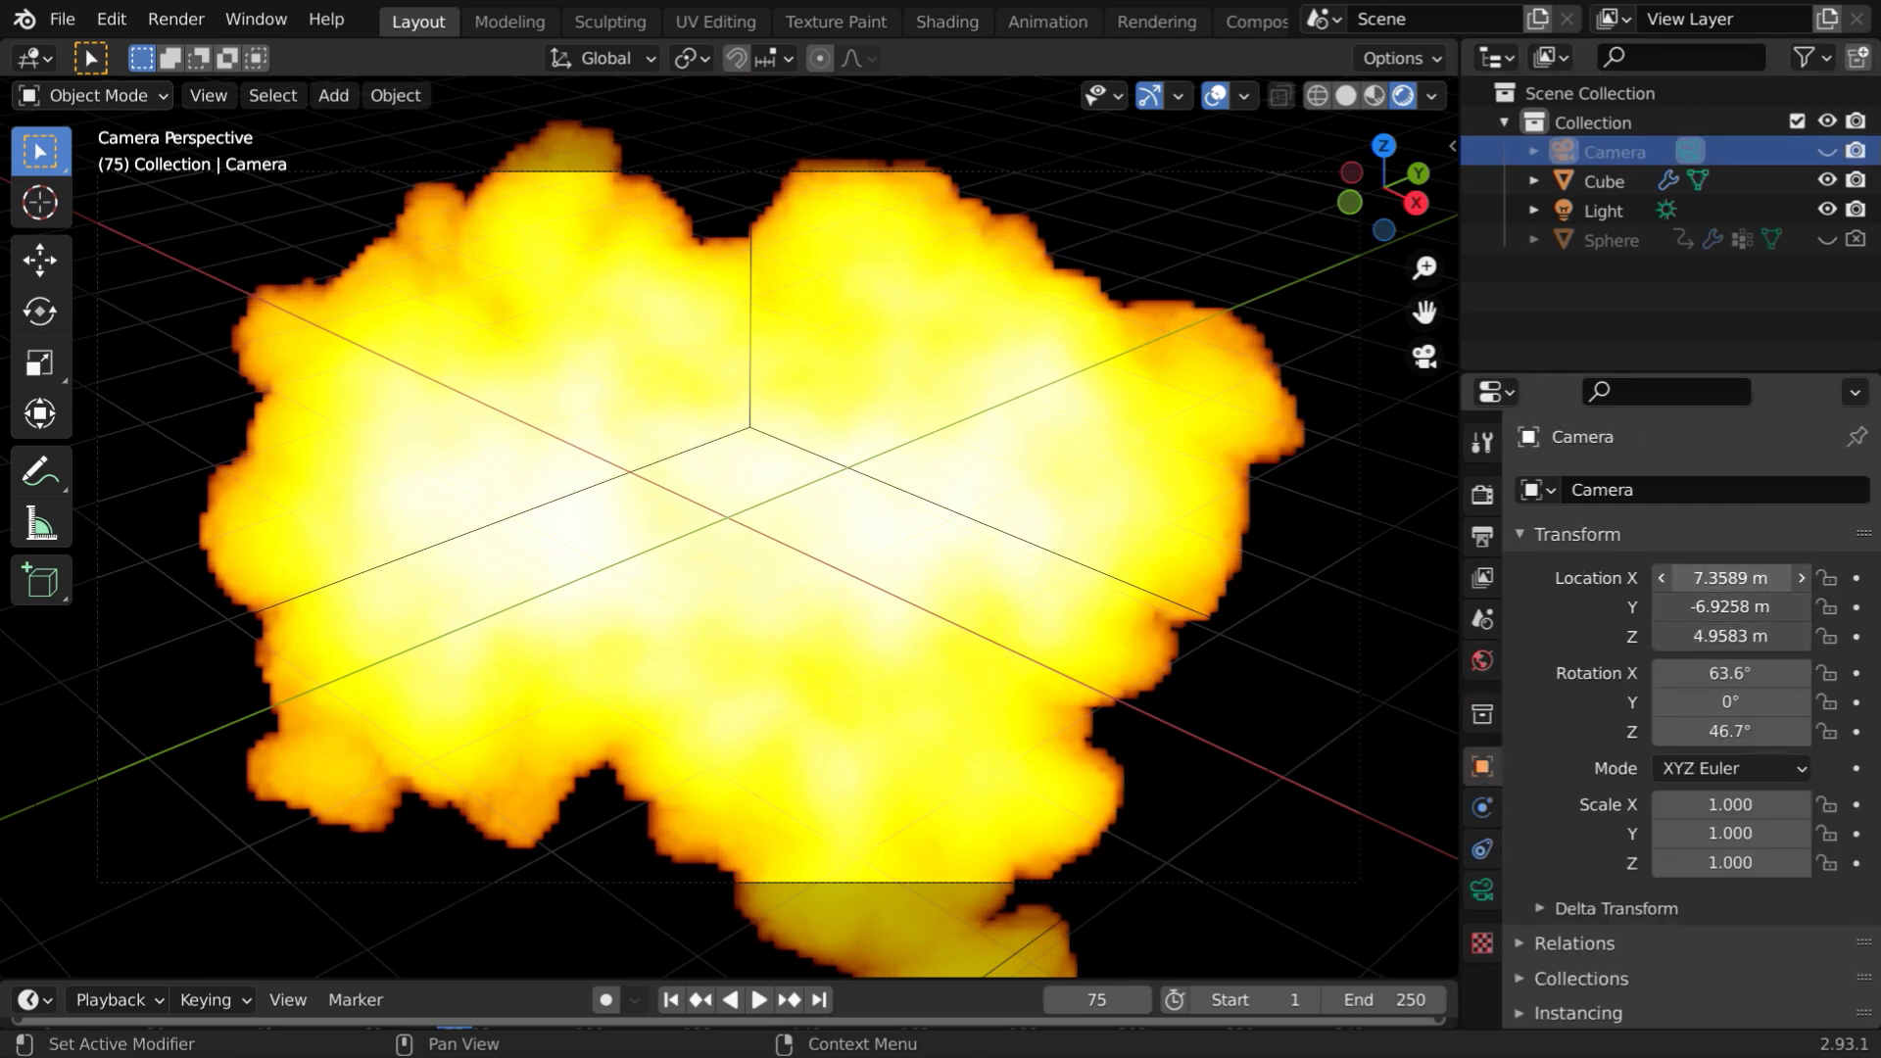
type("0")
key("Return")
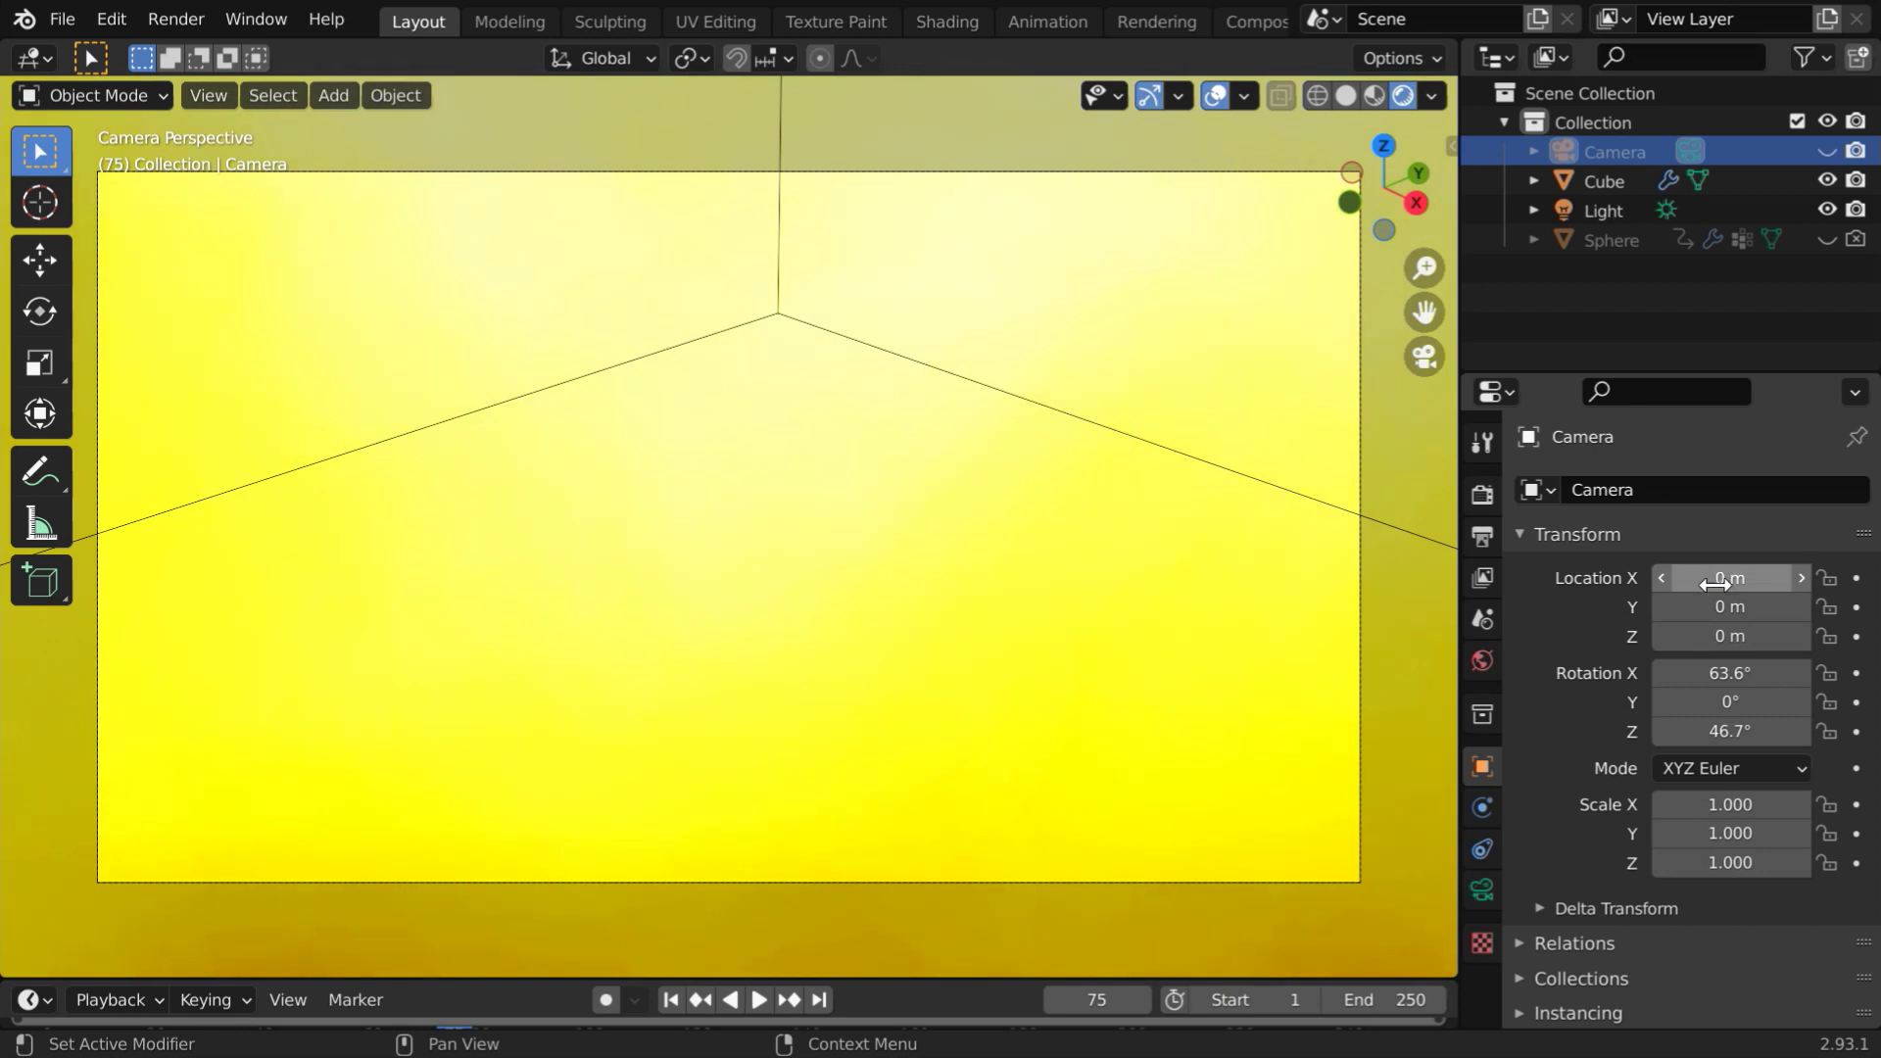
left_click_drag(1725, 673, 1724, 732)
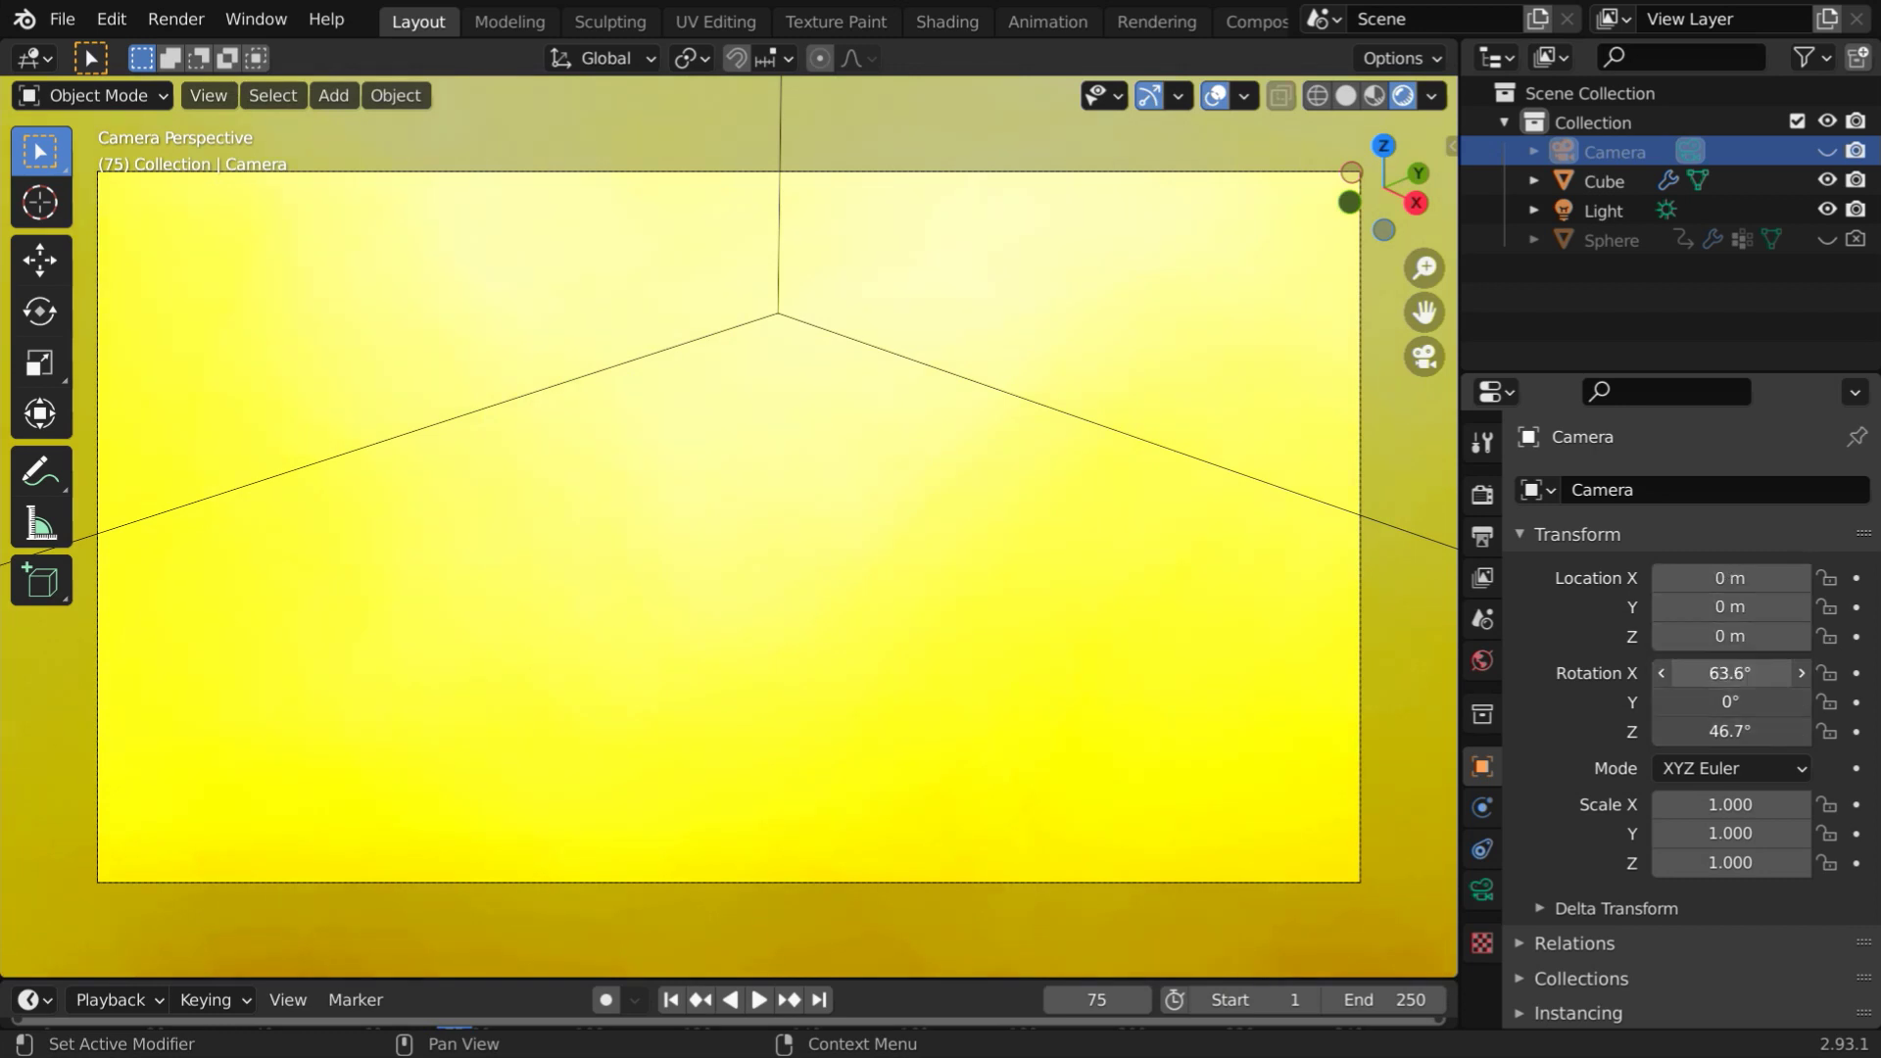
type("0")
key("Return")
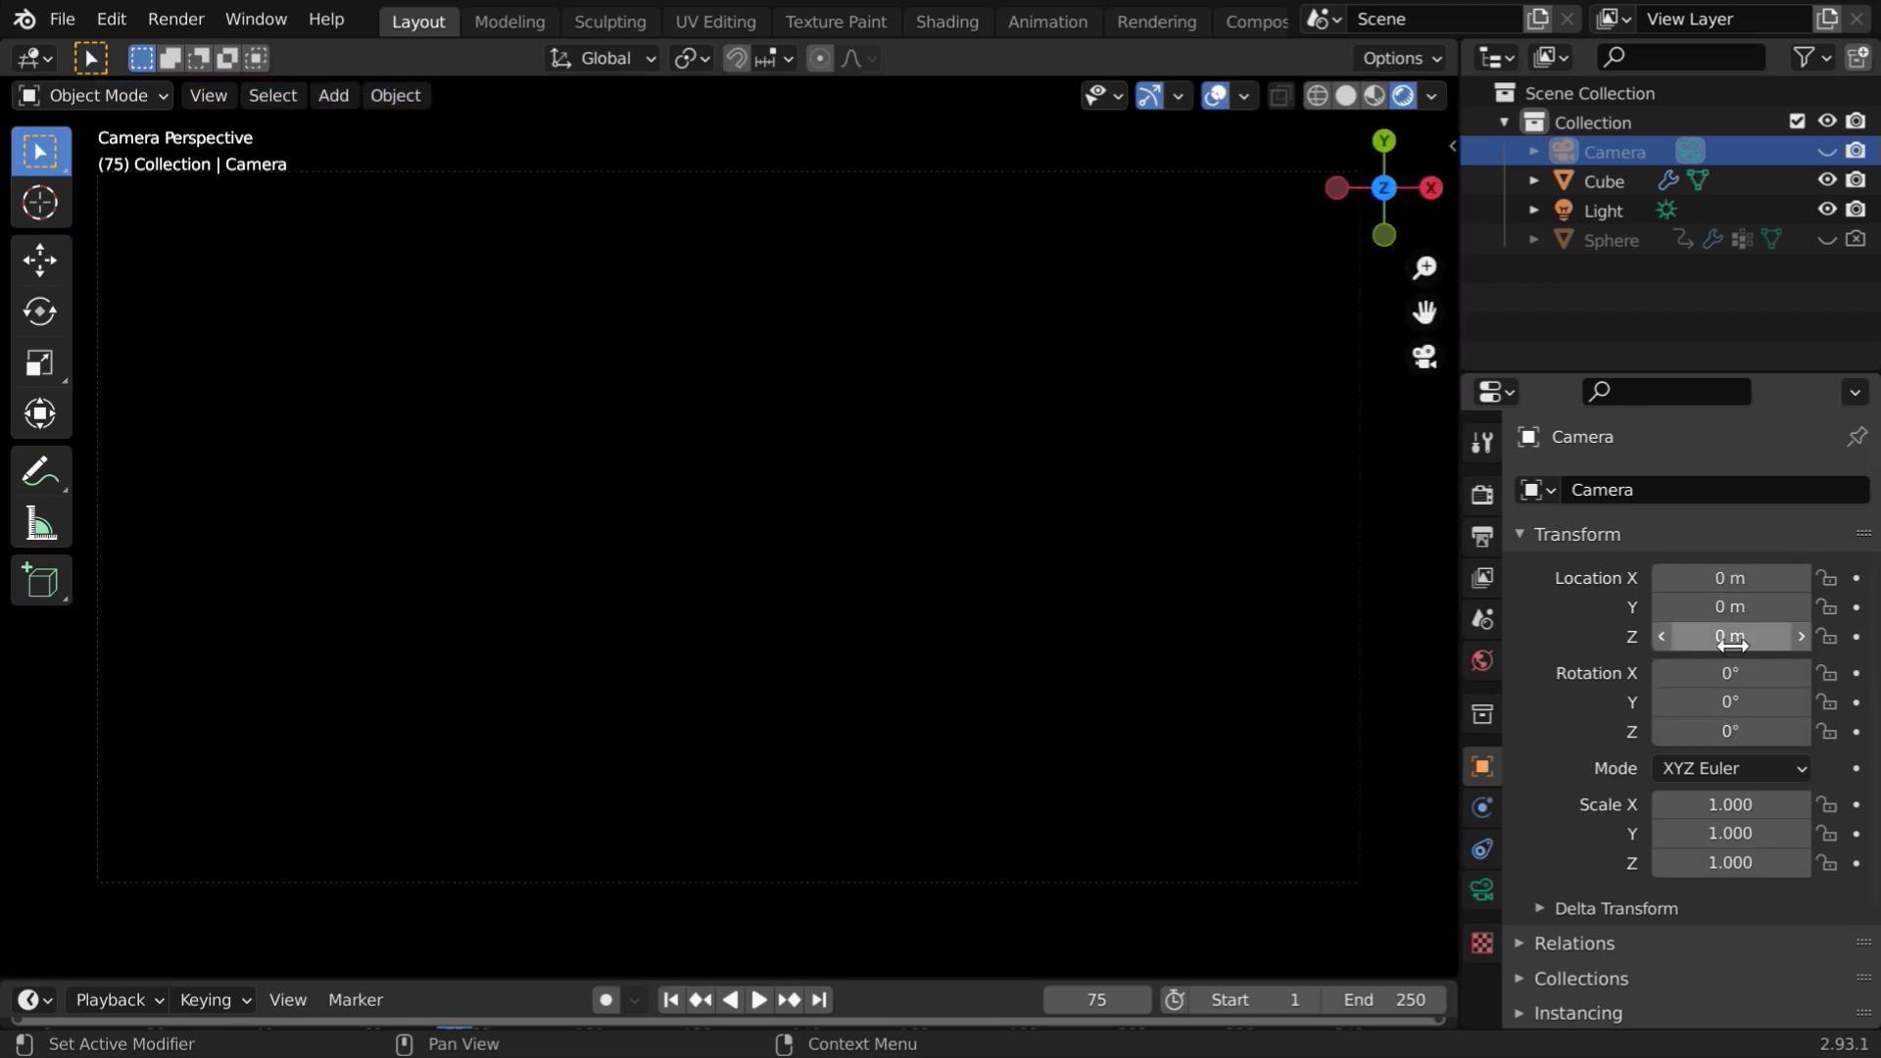
Raise the camera above the fire, trying a Z location of 20 m and settling on 25 m
left_click(1734, 637)
type("20")
key("Return")
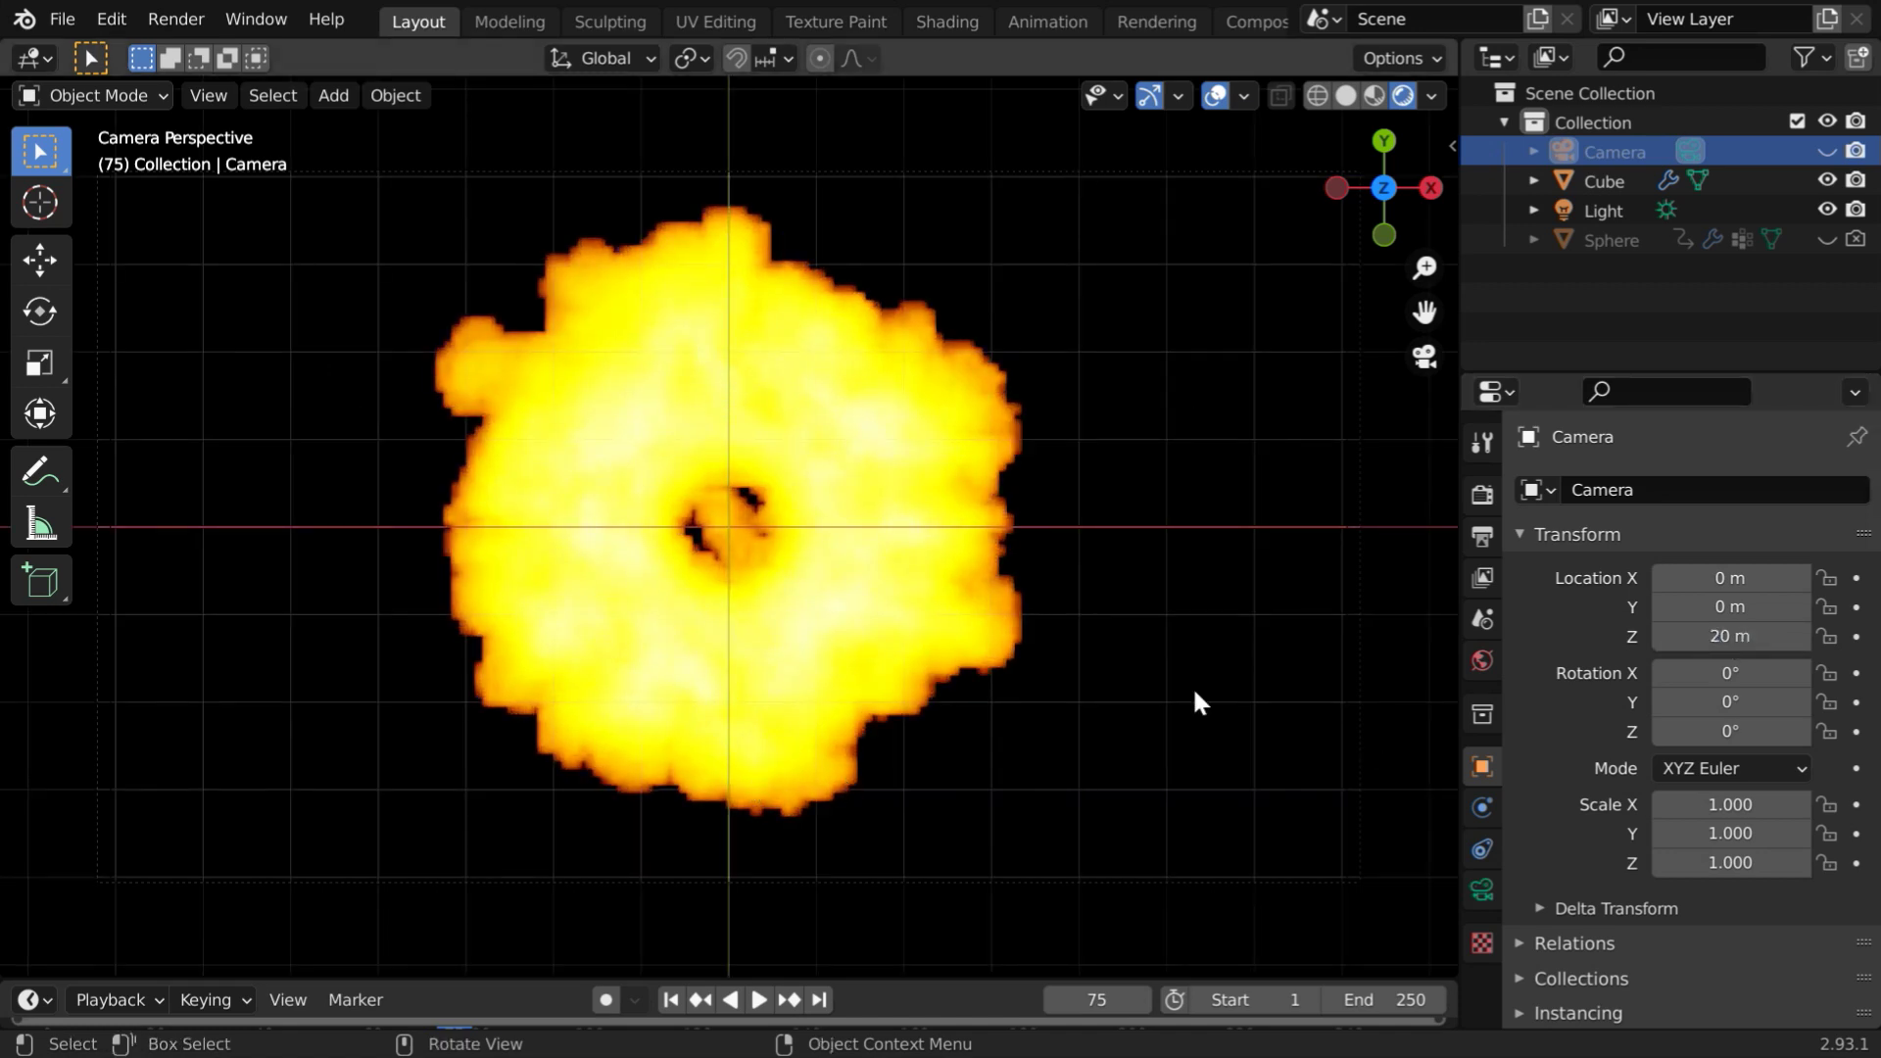
left_click(1731, 635)
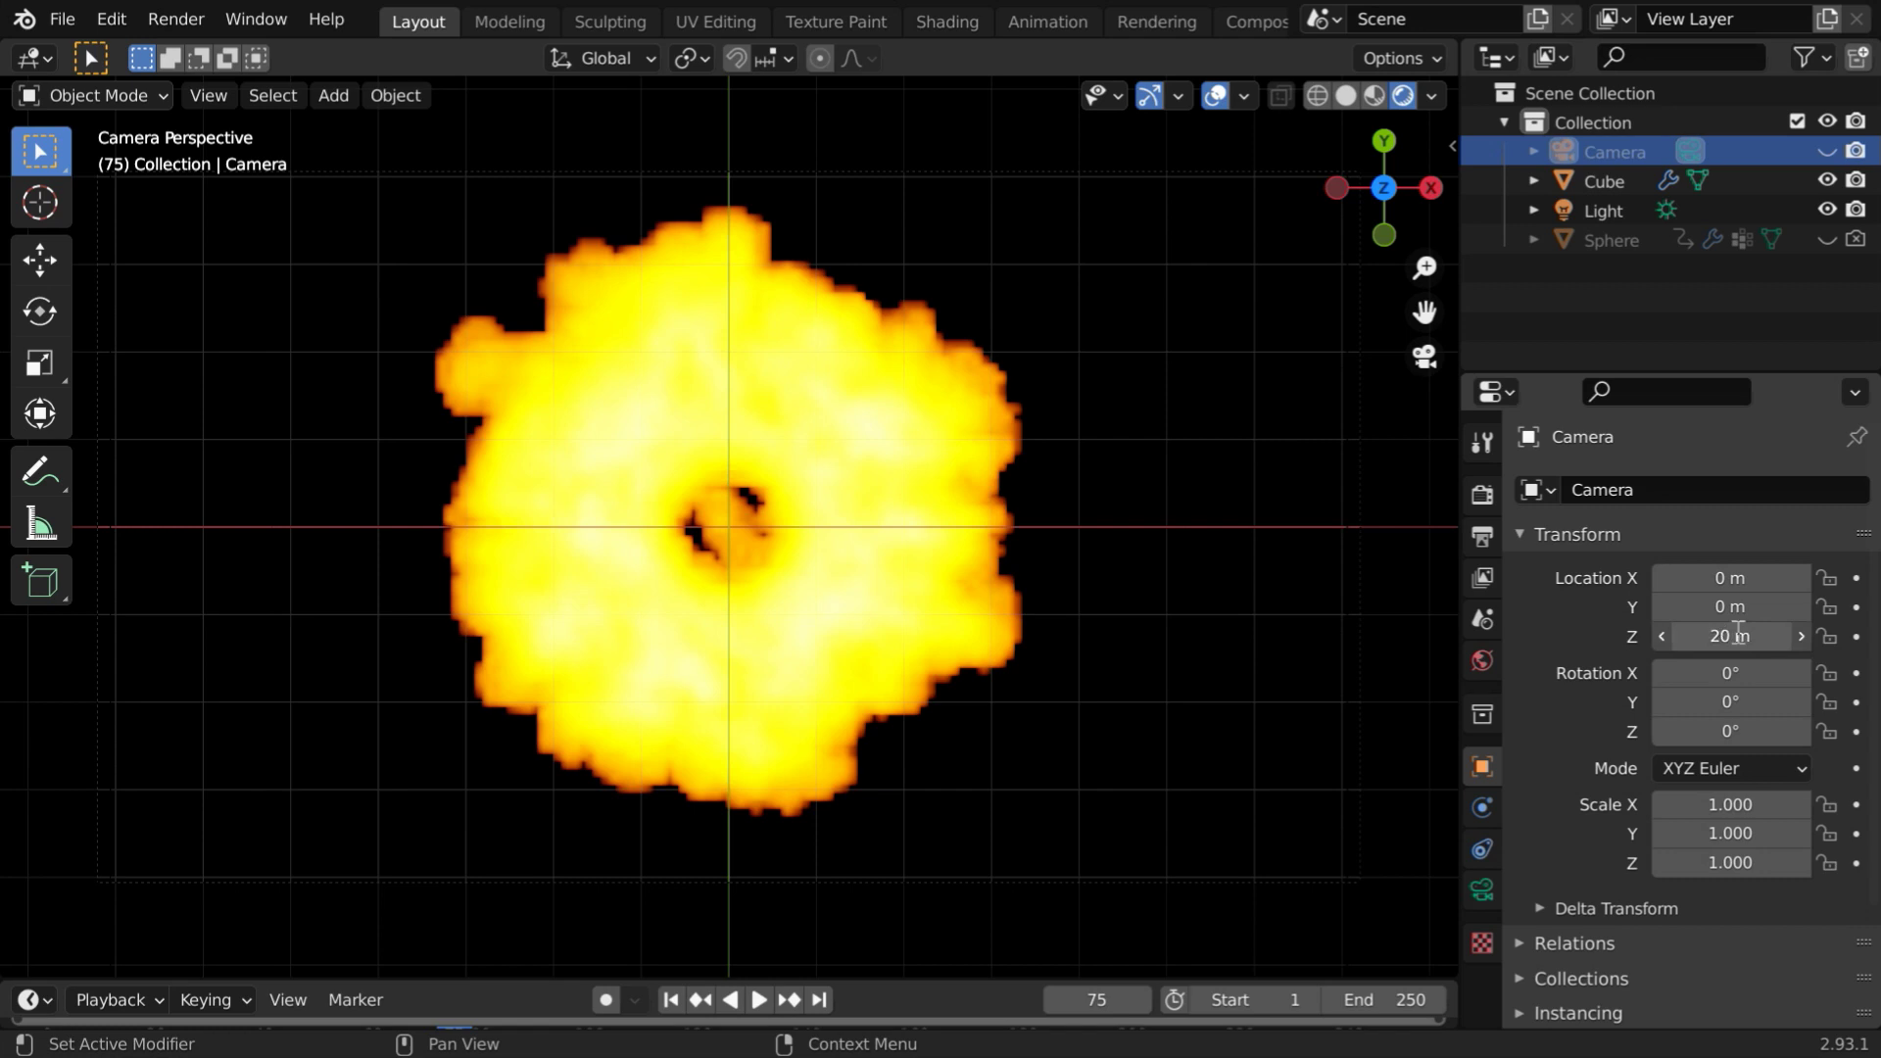
type("25")
key("Return")
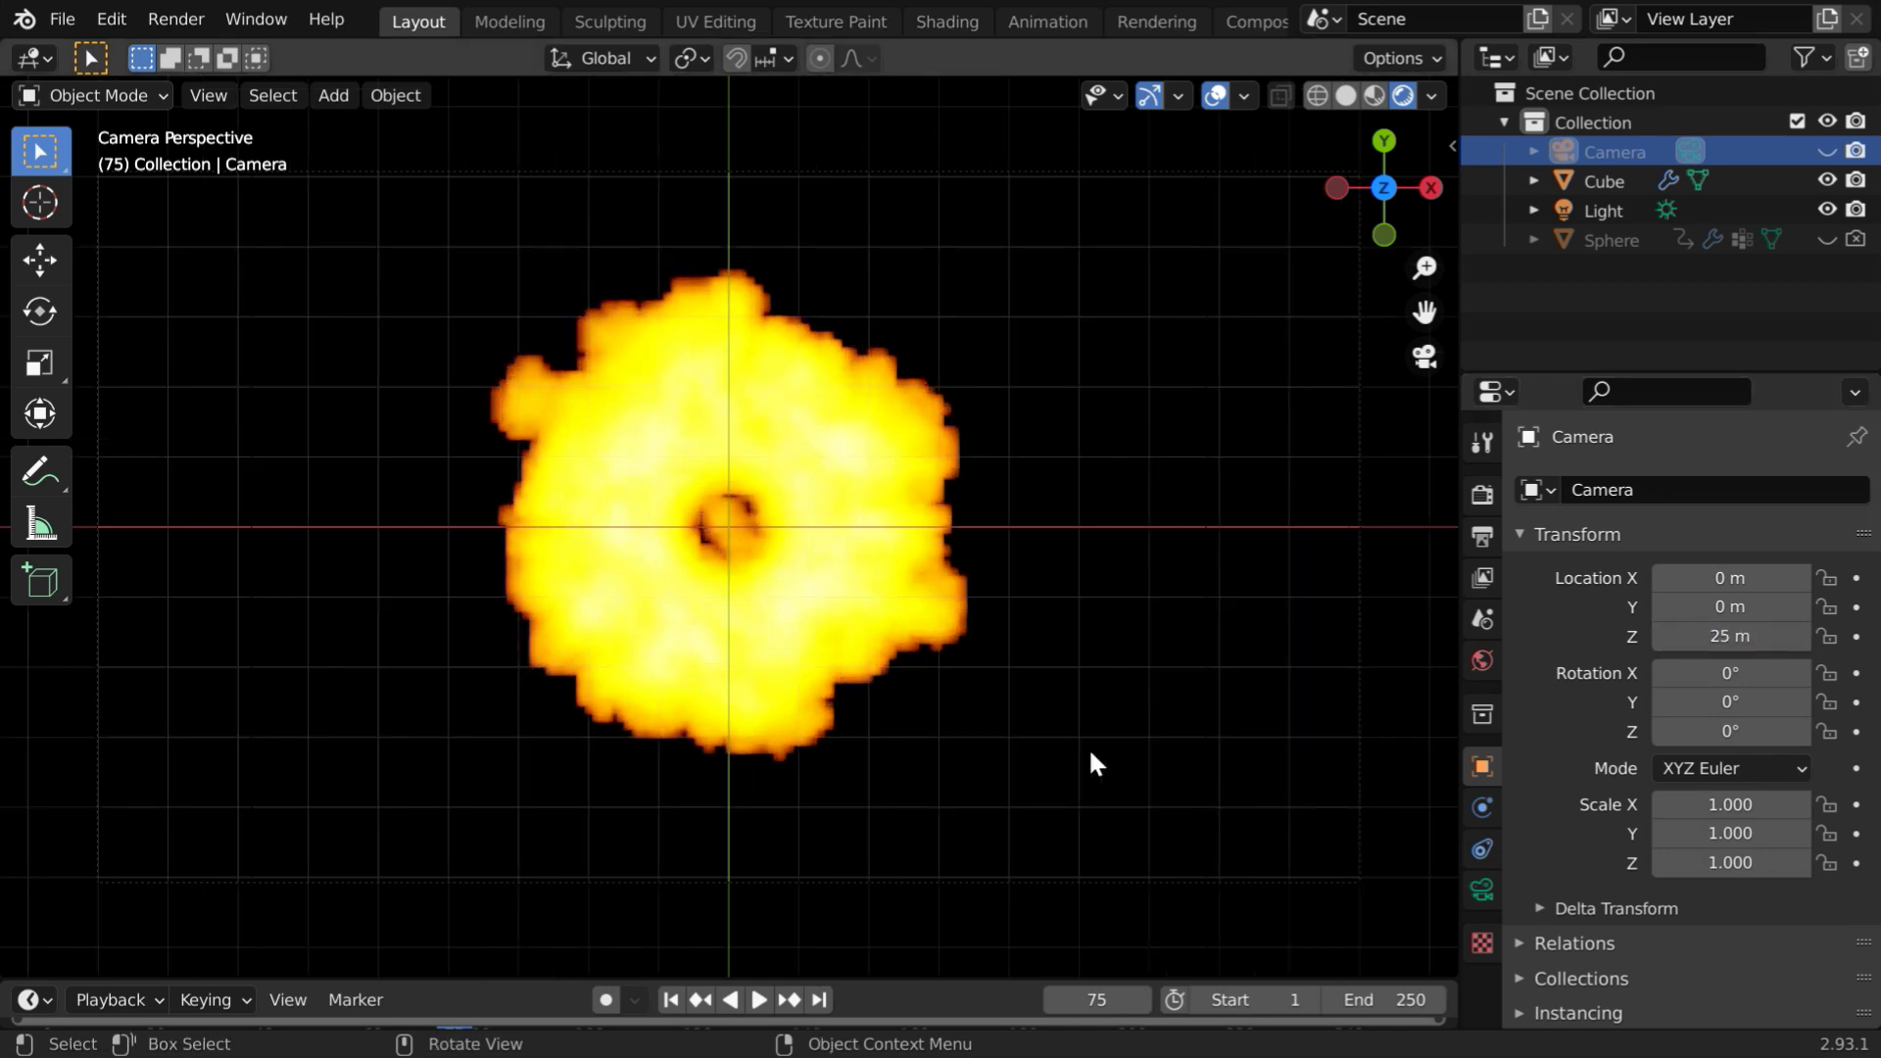
Set the render output's file format to FFmpeg Video
left_click(1483, 536)
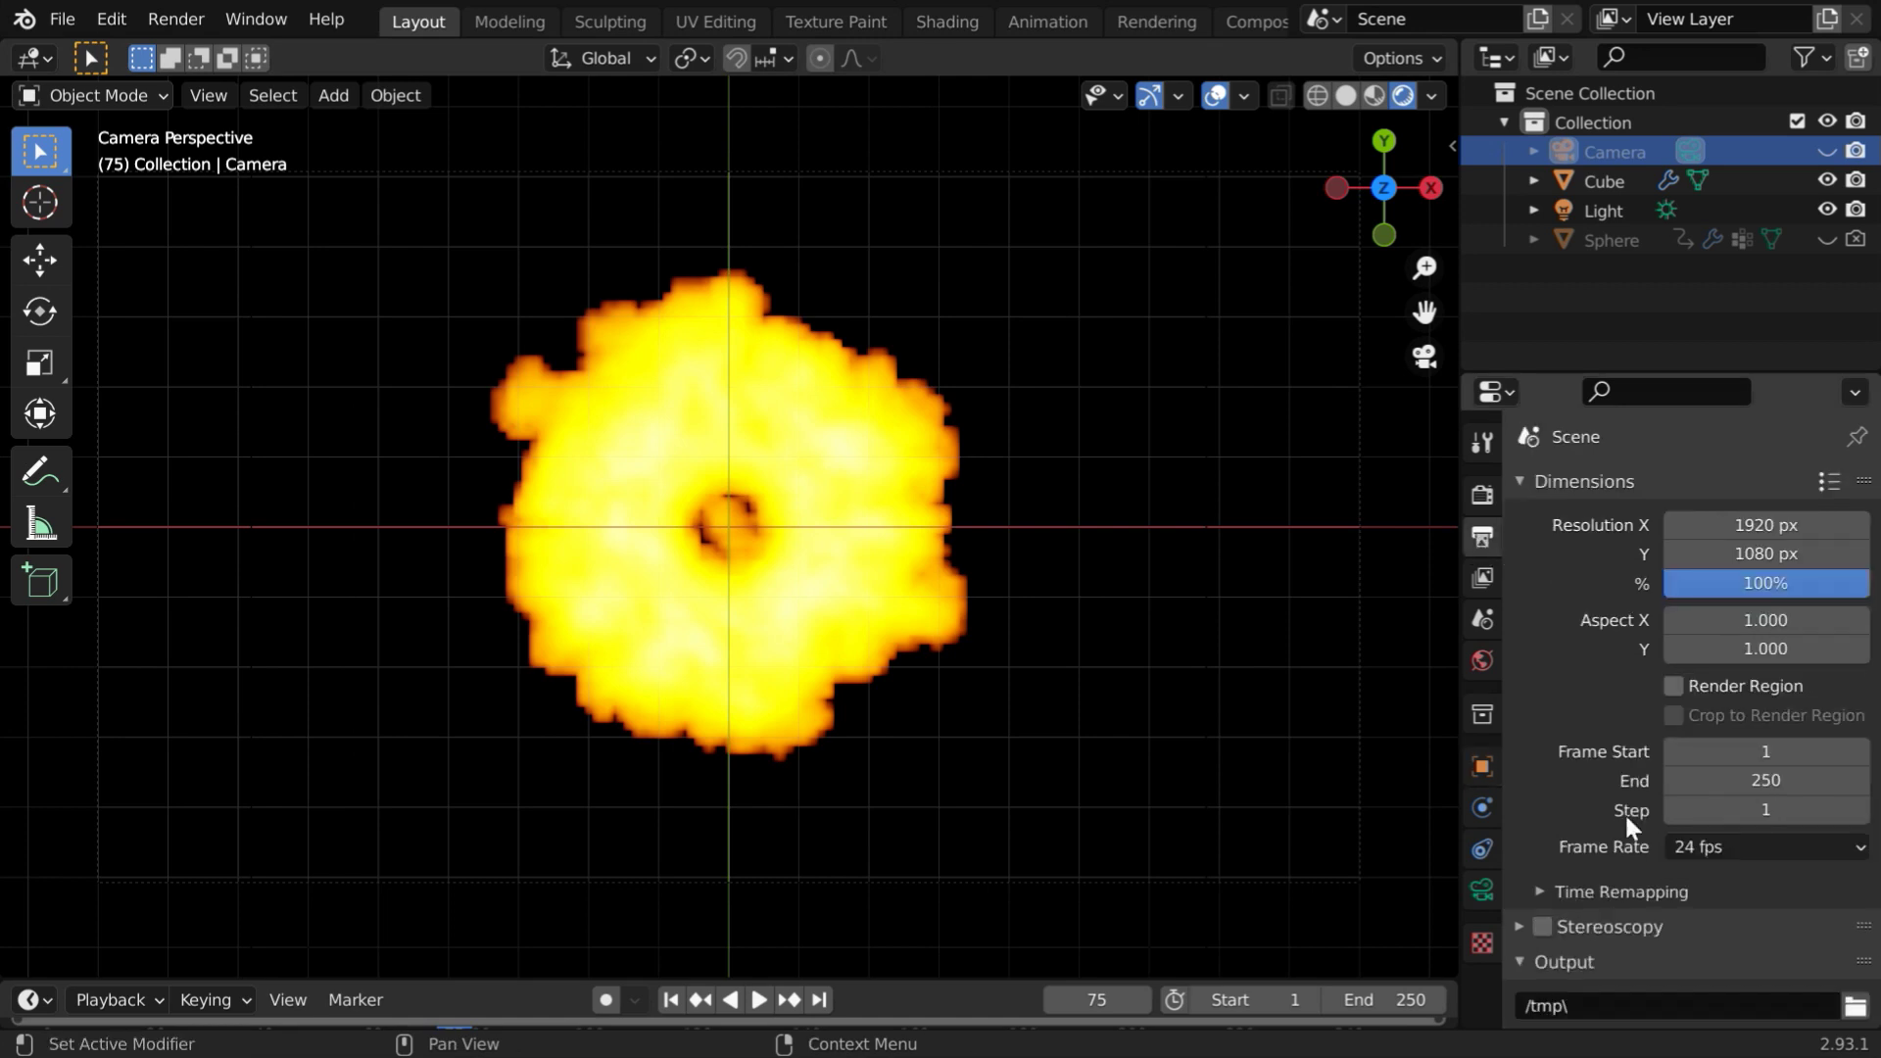
scroll(1772, 720, "down", 8)
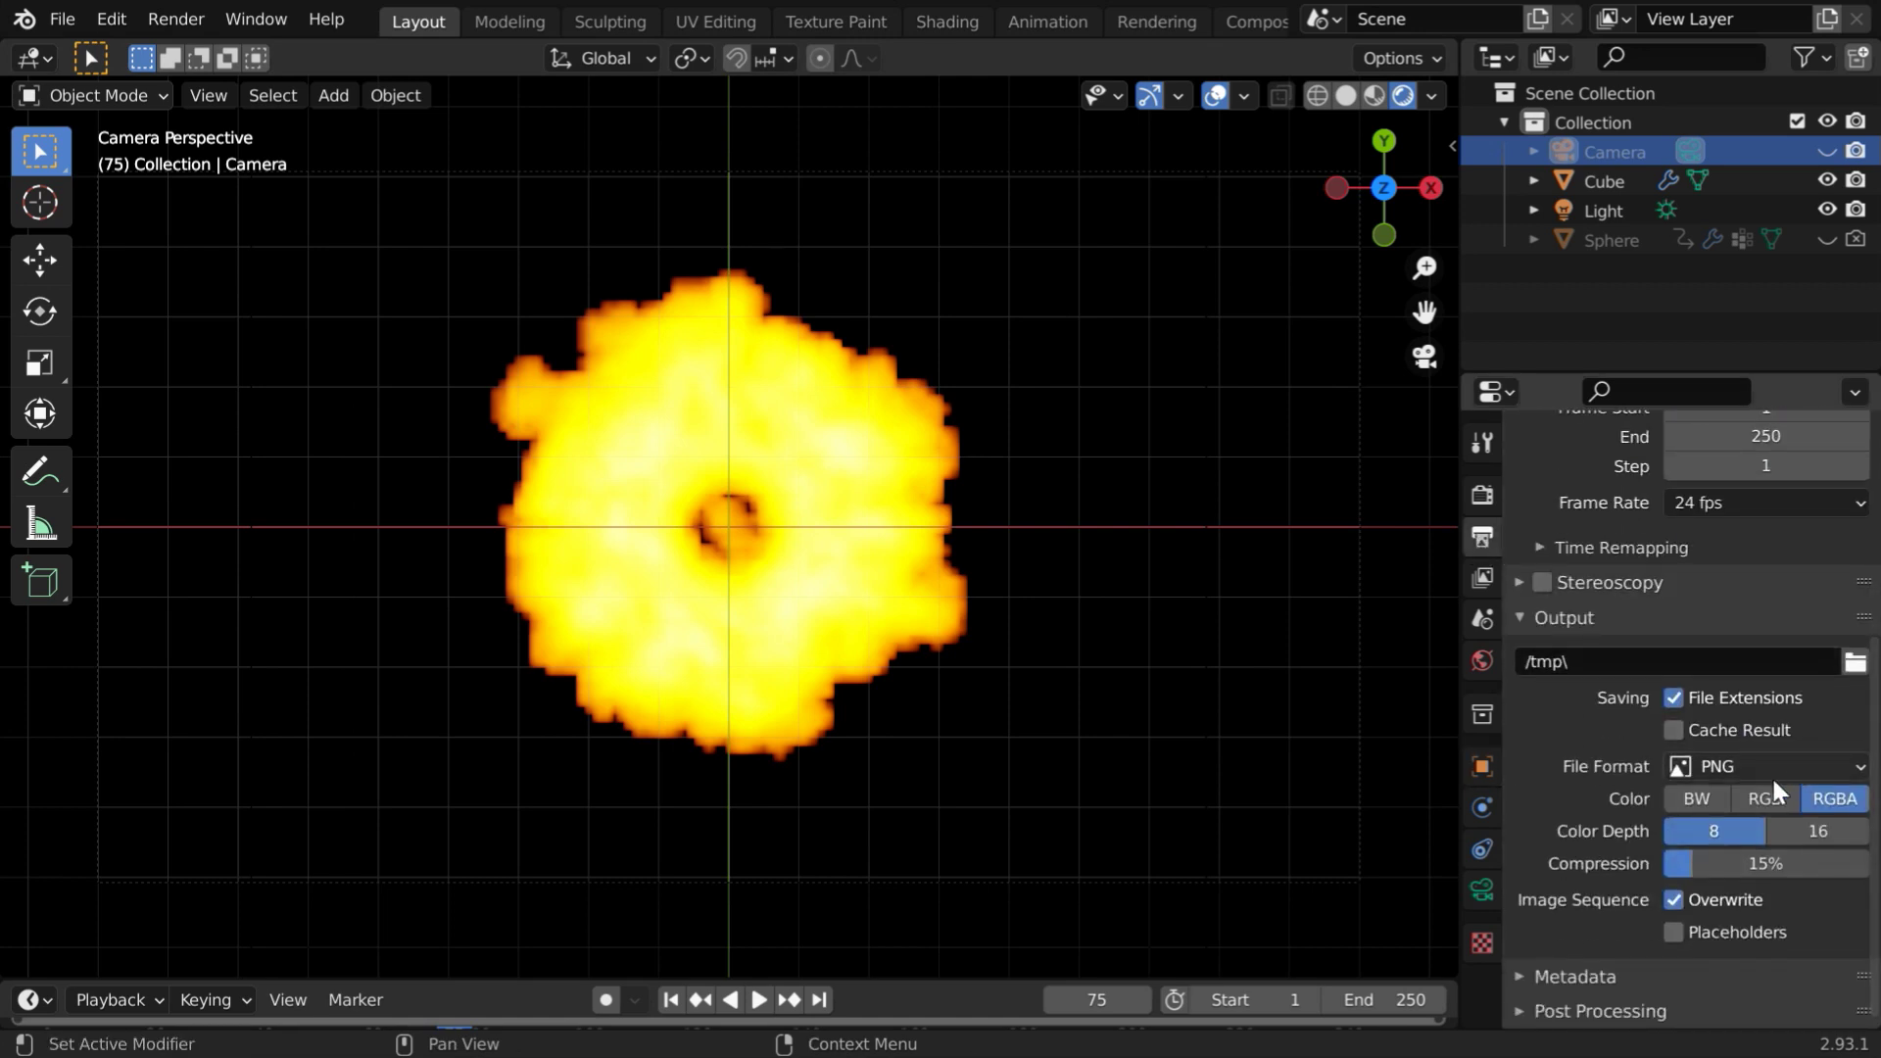
left_click(1775, 768)
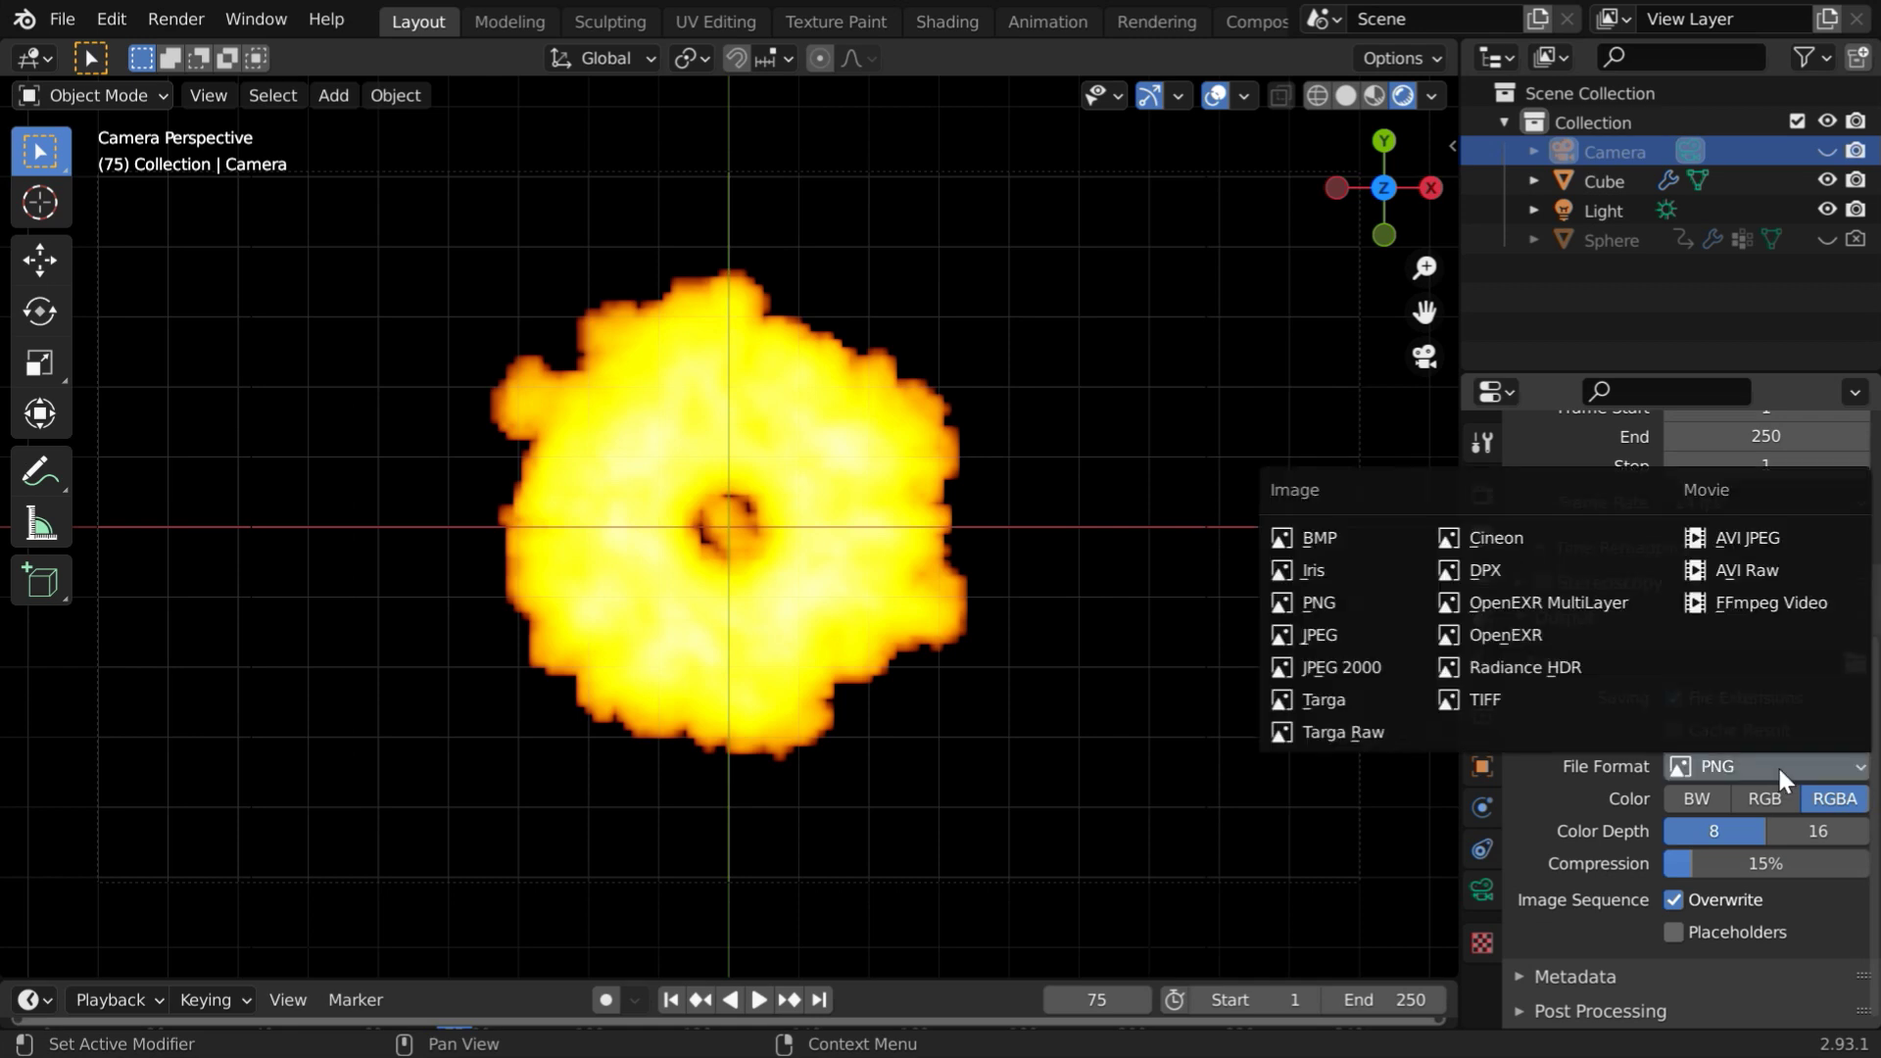
left_click(1760, 611)
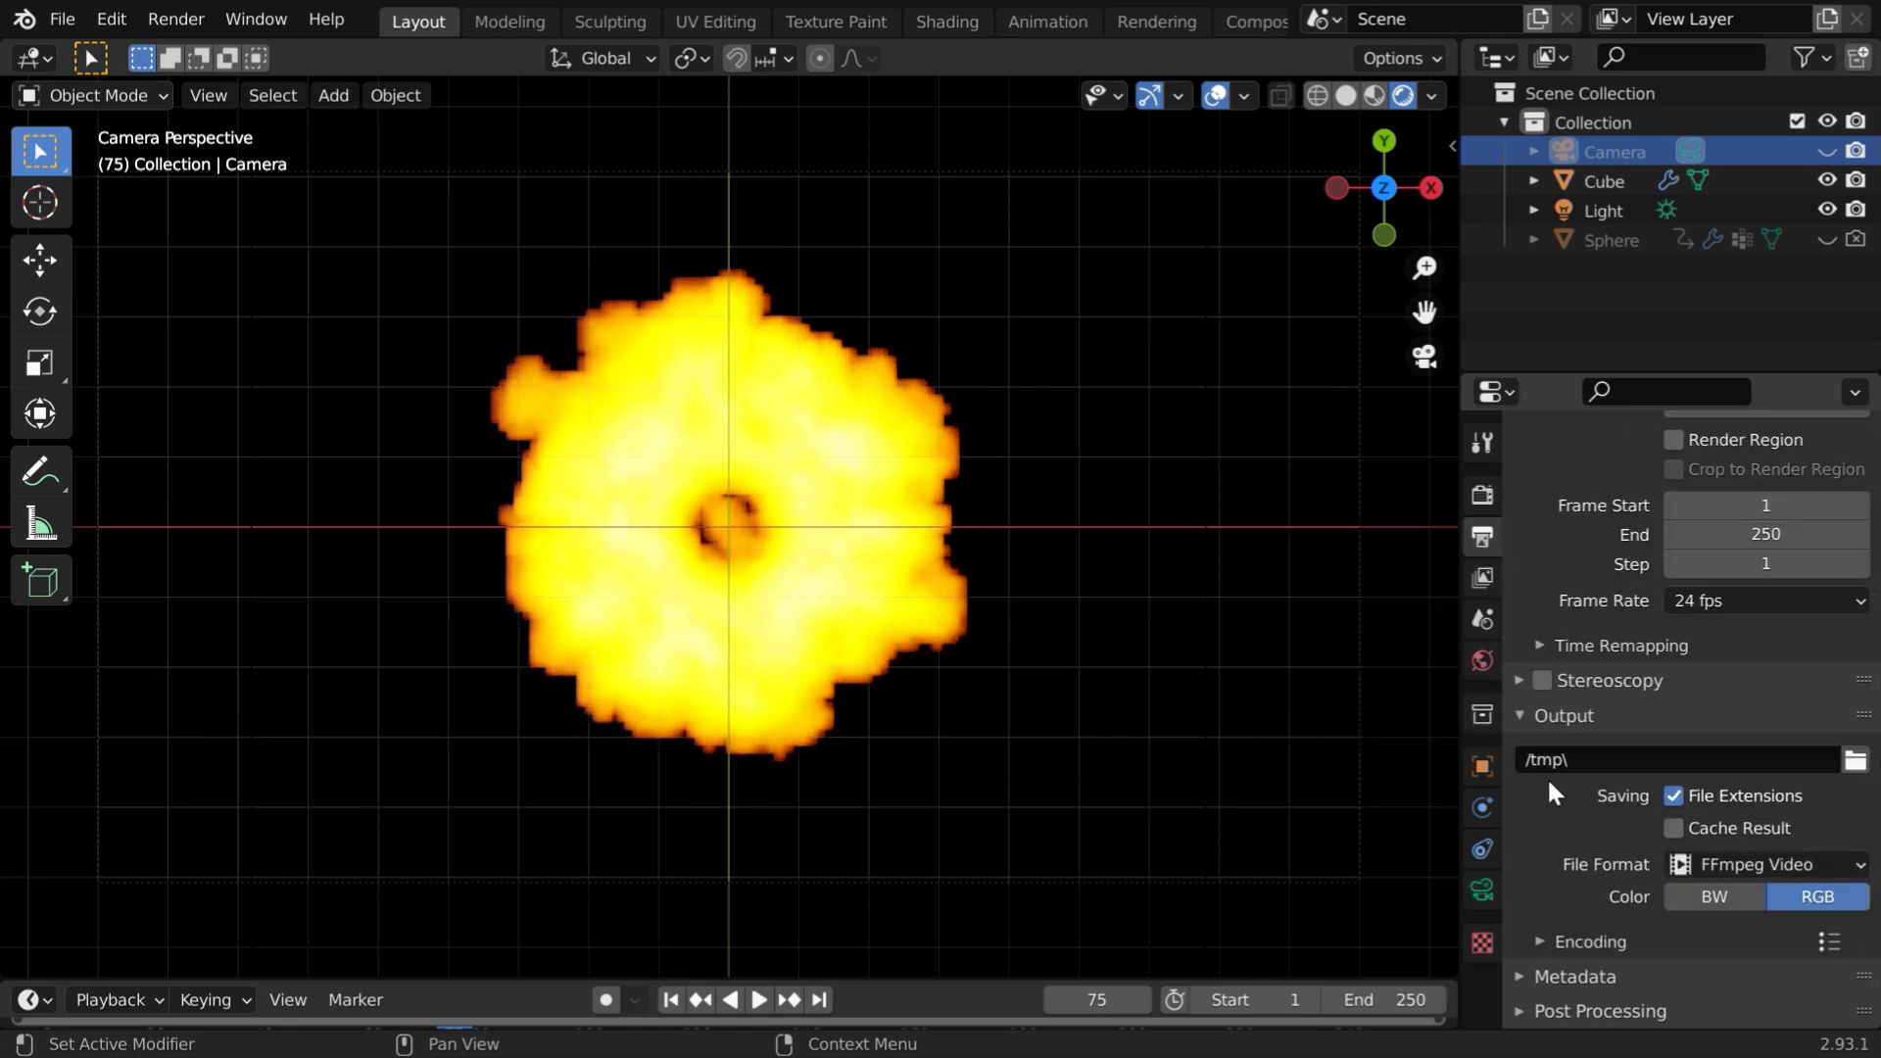